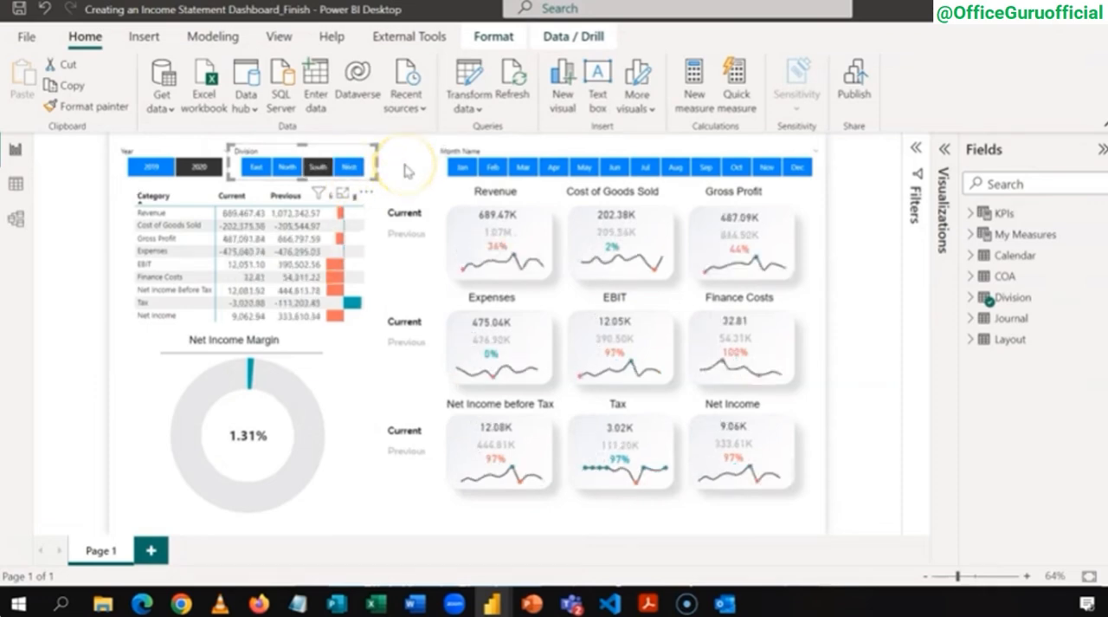
left_click(407, 169)
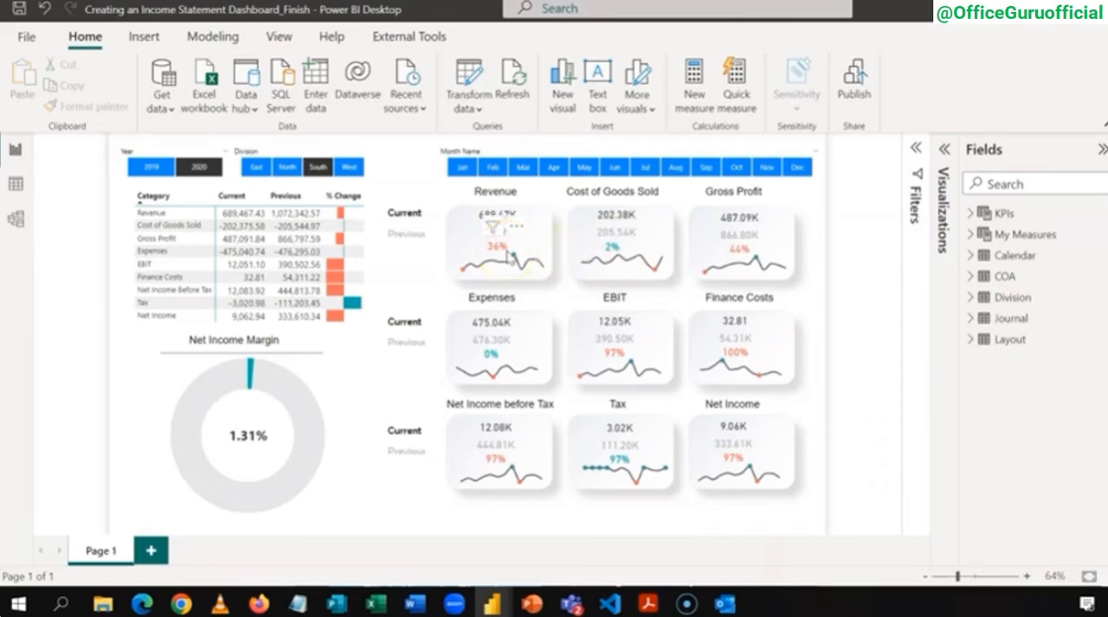
left_click(494, 251)
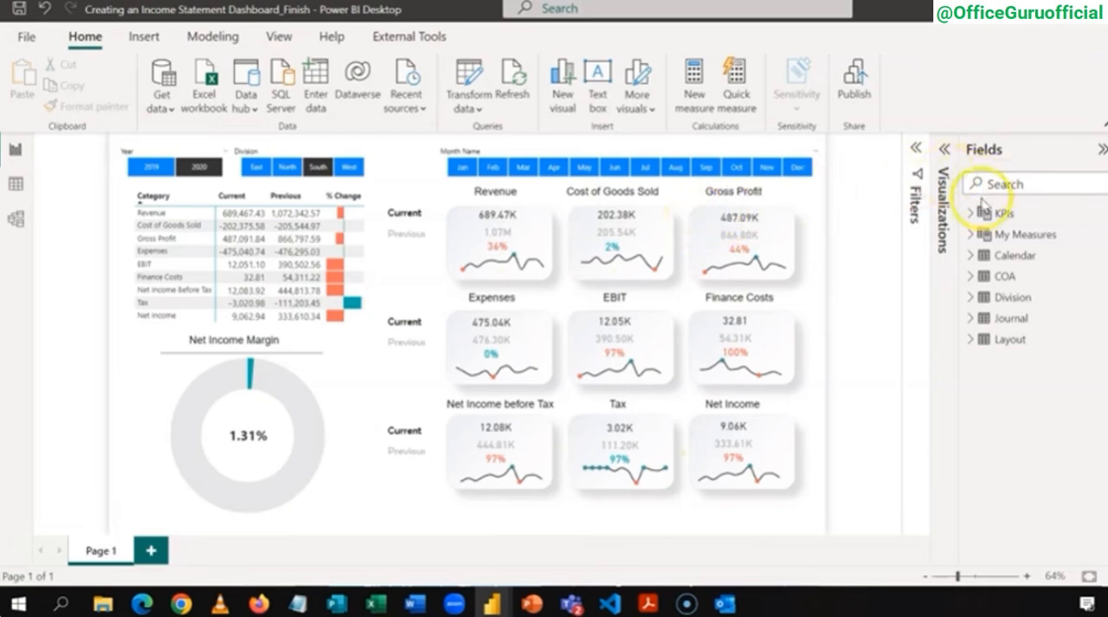
Step: Examine the fields inside the Journal, Calendar, COA, Division and Layout tables of the data model
left_click(1001, 319)
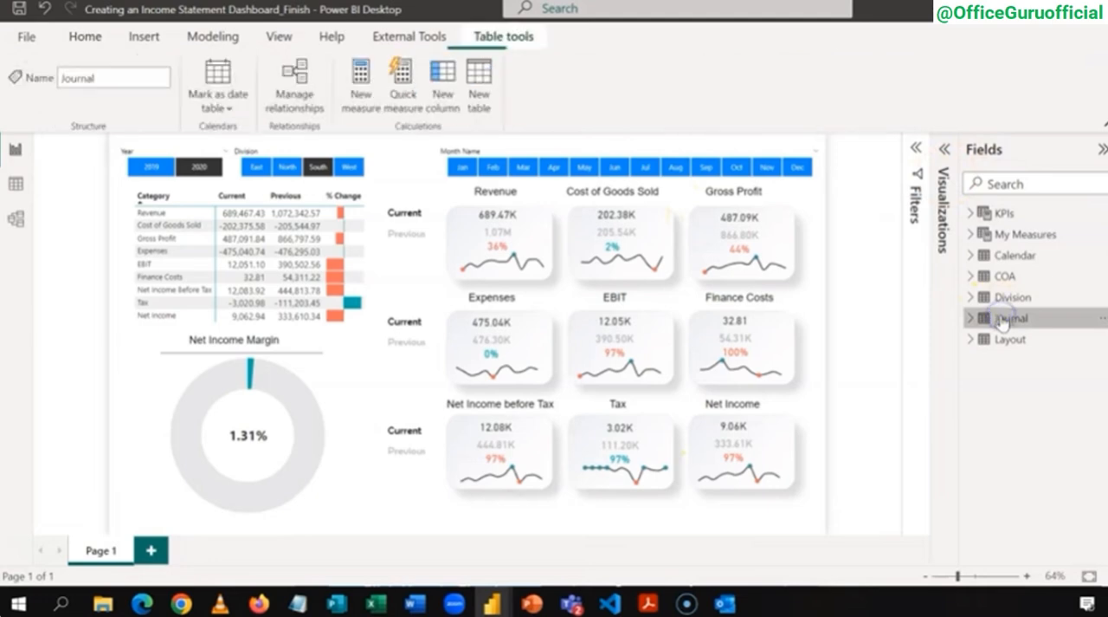
left_click(970, 319)
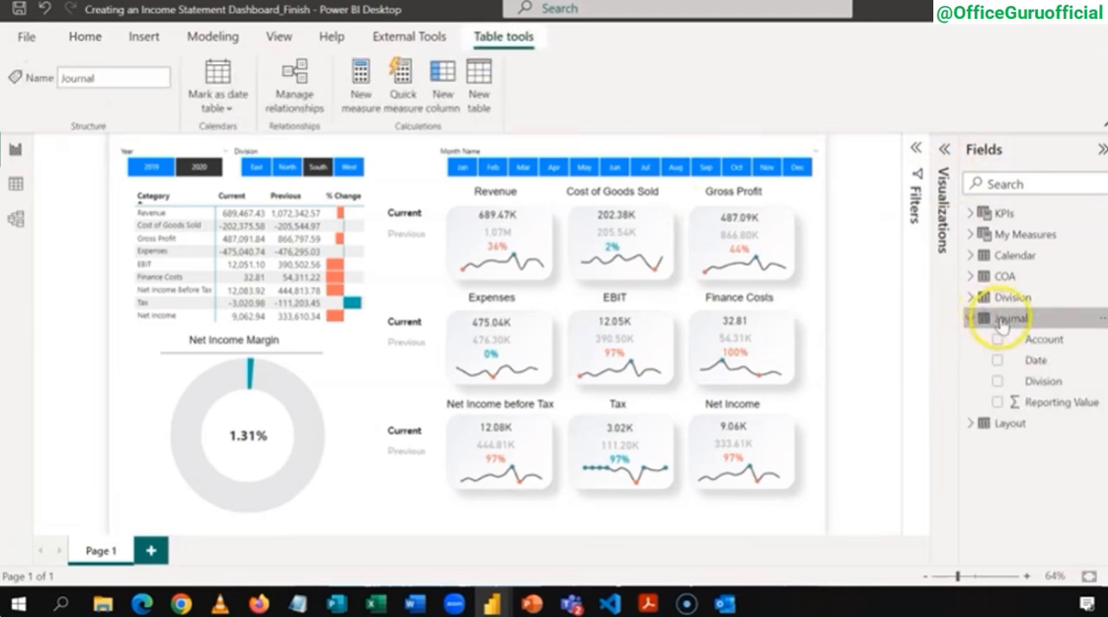
left_click(971, 319)
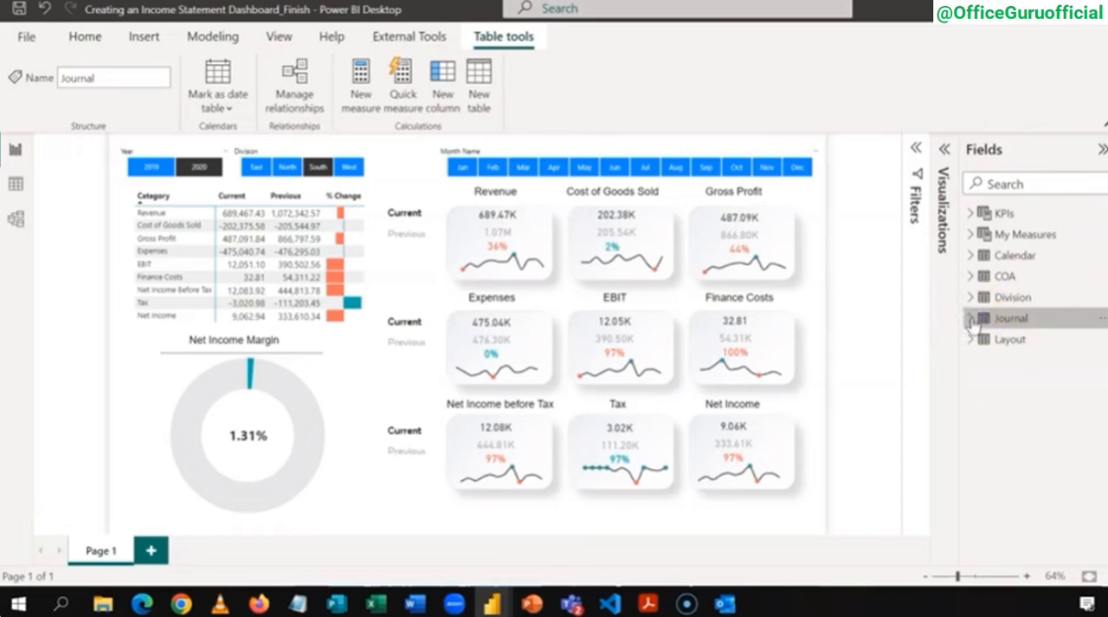
left_click(970, 256)
left_click(971, 257)
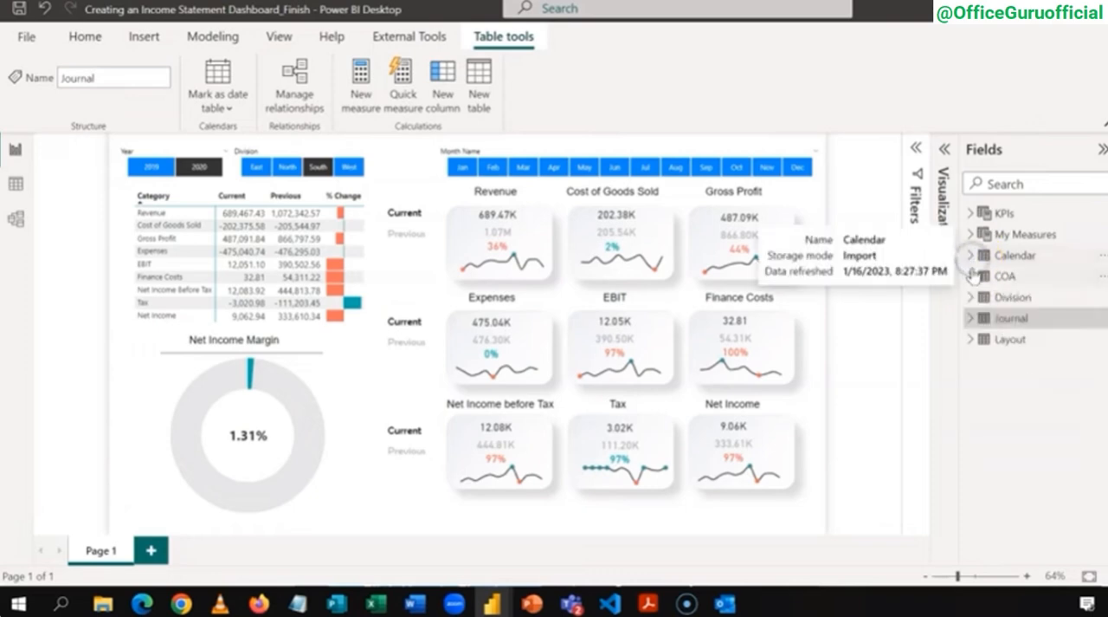
left_click(971, 277)
left_click(971, 277)
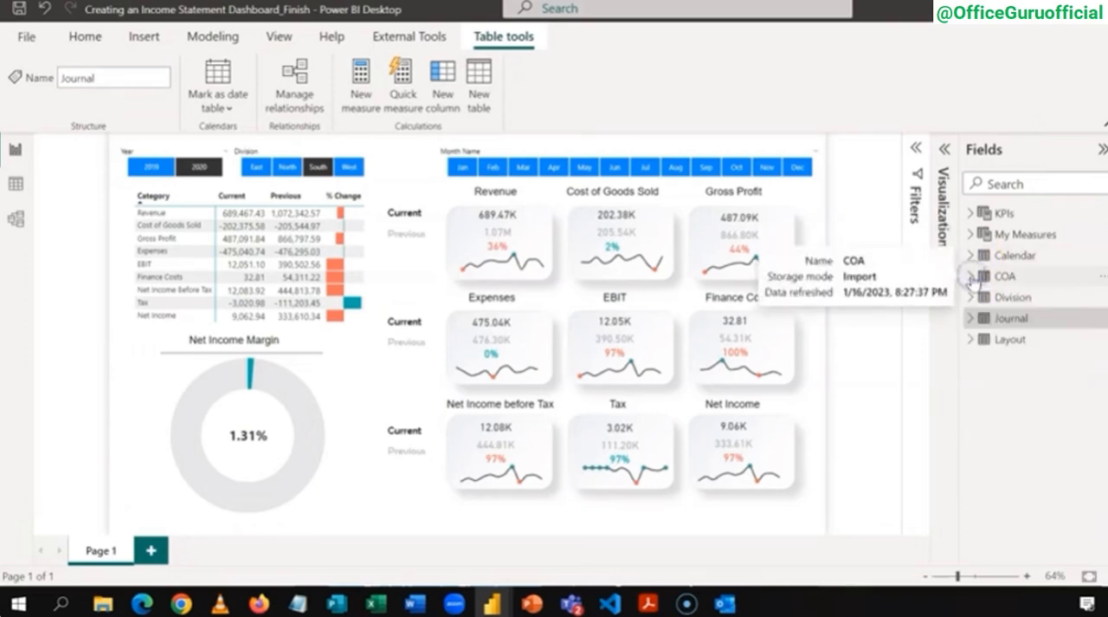
left_click(972, 297)
left_click(972, 297)
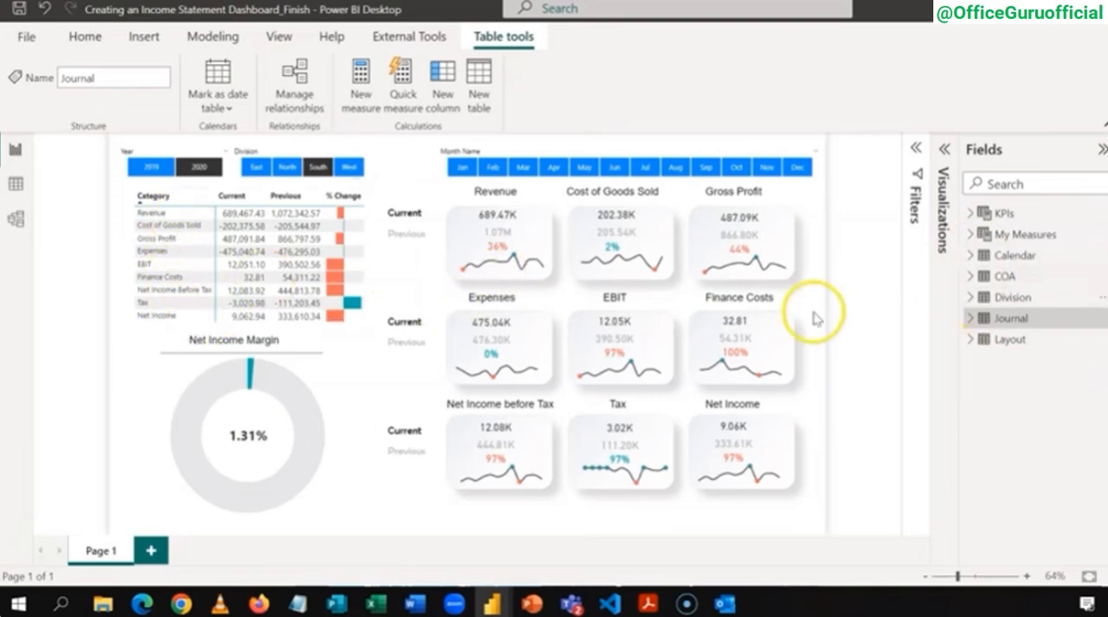
left_click(969, 340)
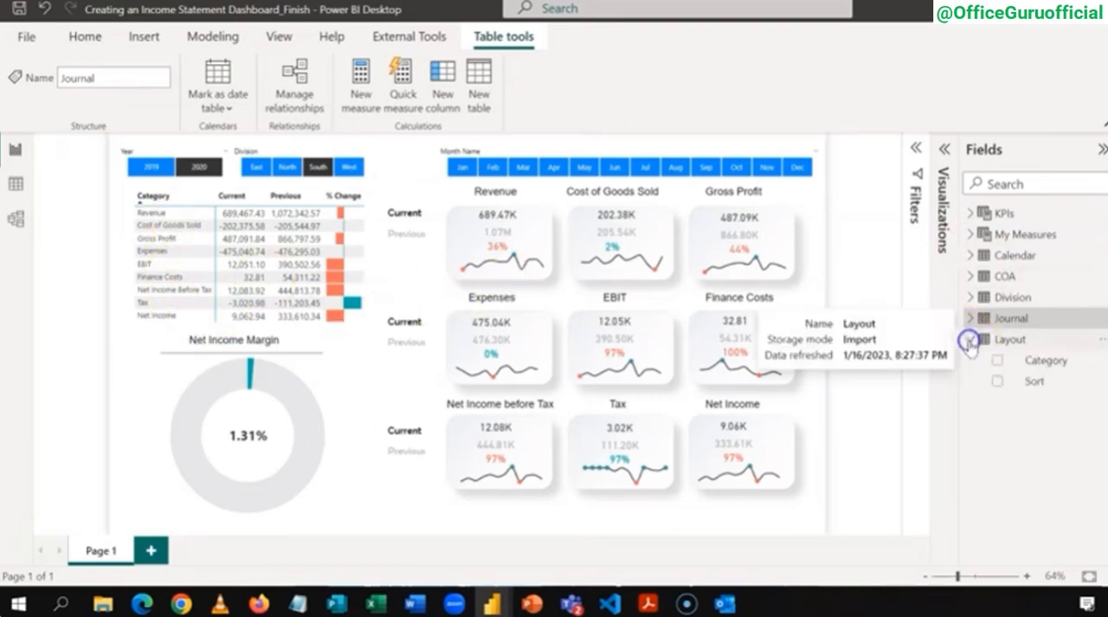
left_click(970, 342)
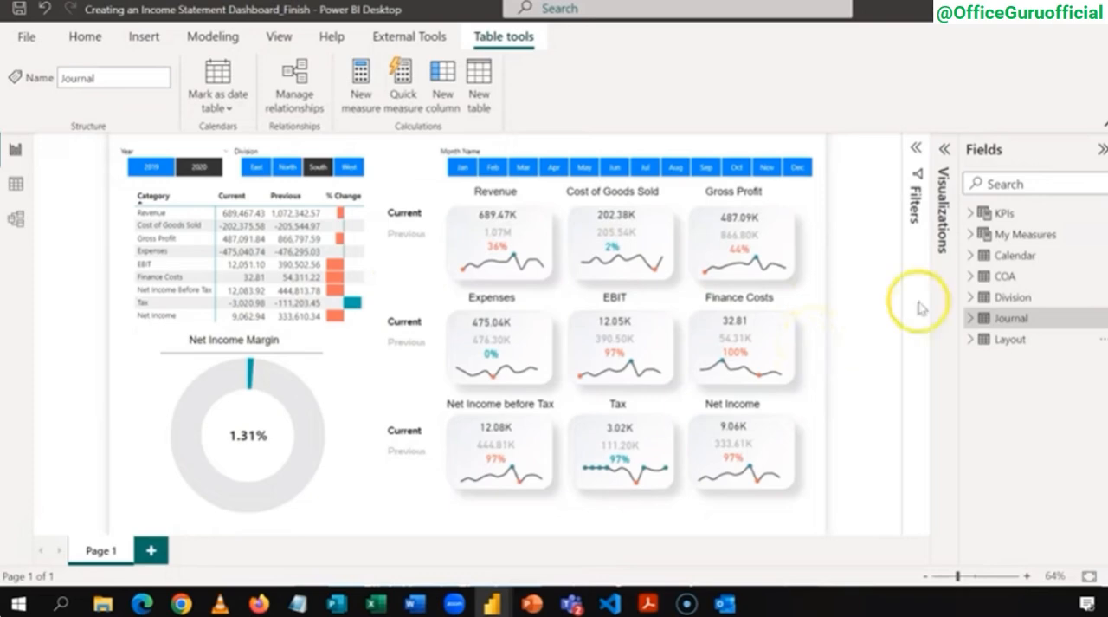
Step: Examine the measures stored in the My Measures and KPIs tables
left_click(971, 234)
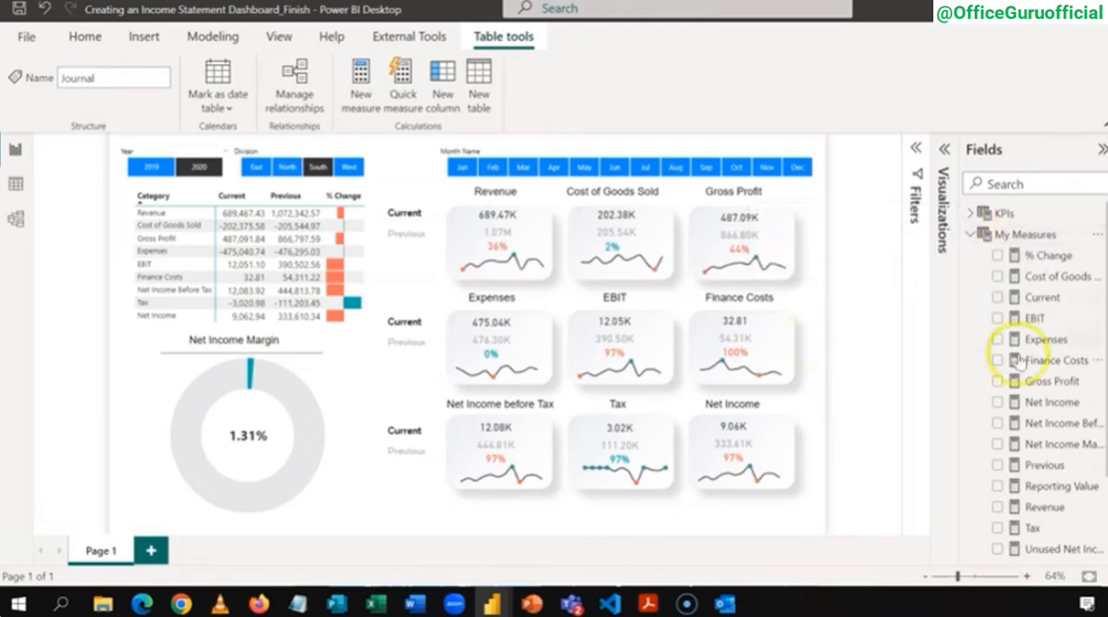
left_click(970, 234)
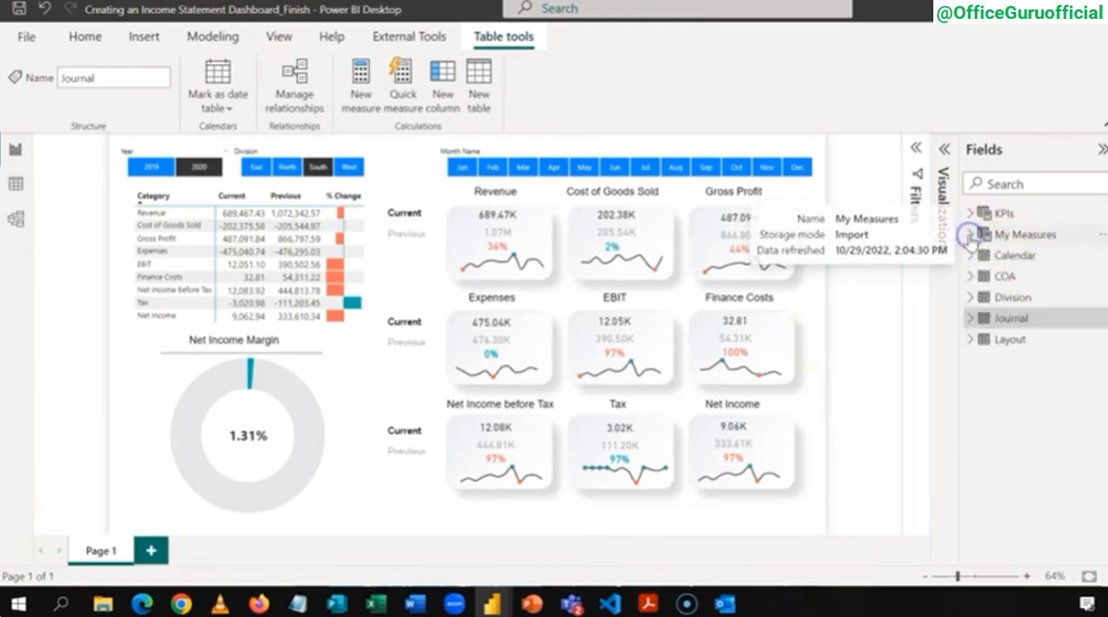
left_click(969, 215)
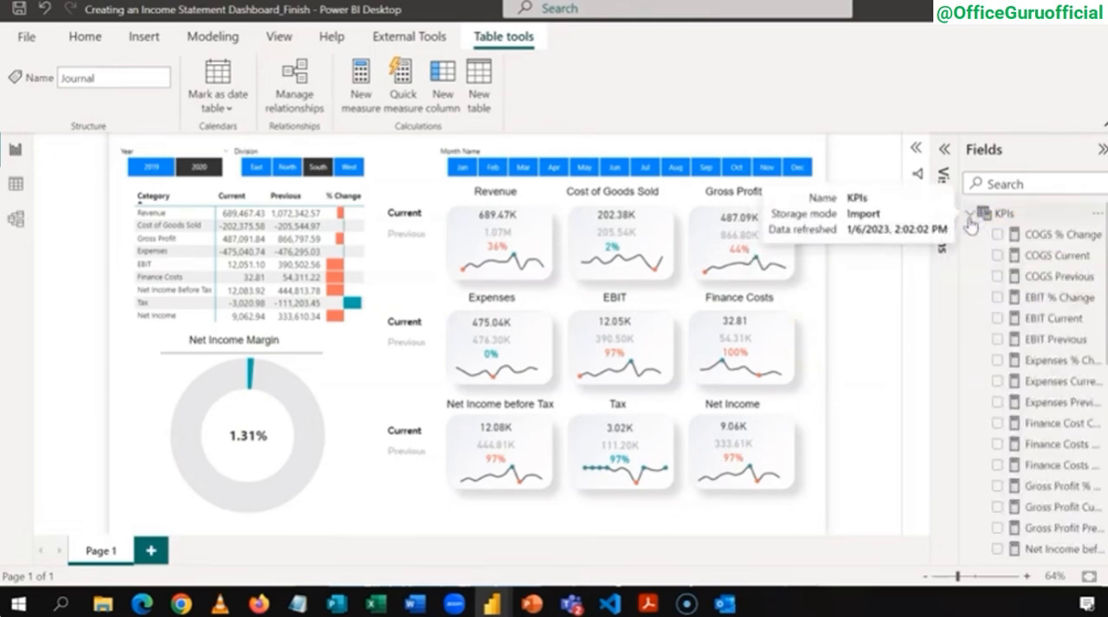
left_click(970, 219)
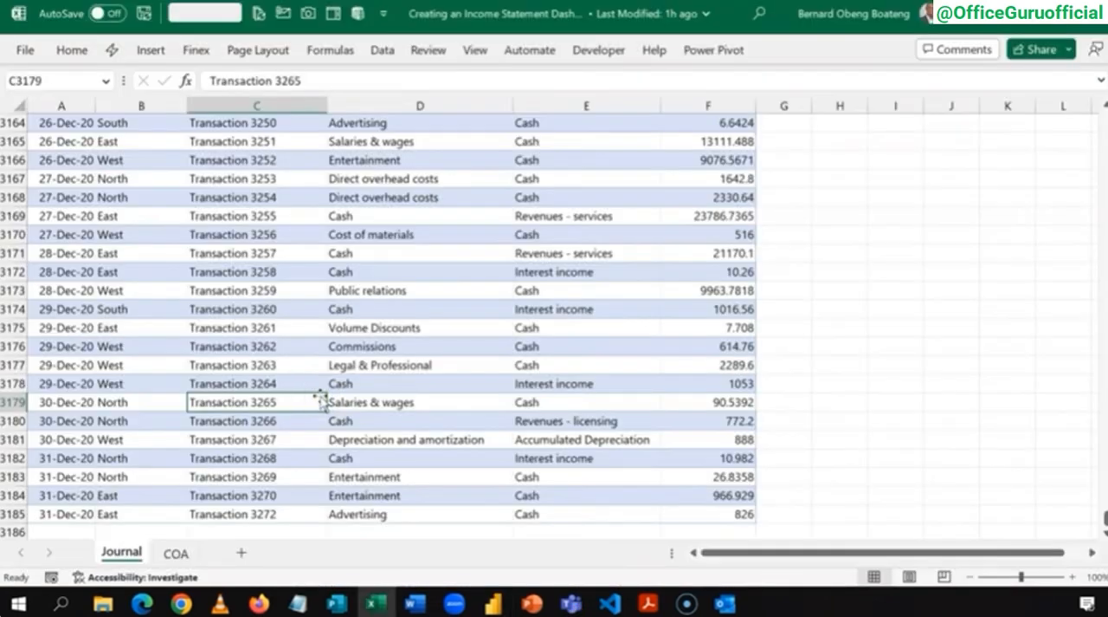
Step: Switch to the source workbook in Excel and go to the first transactions of the Journal sheet
left_click(286, 309)
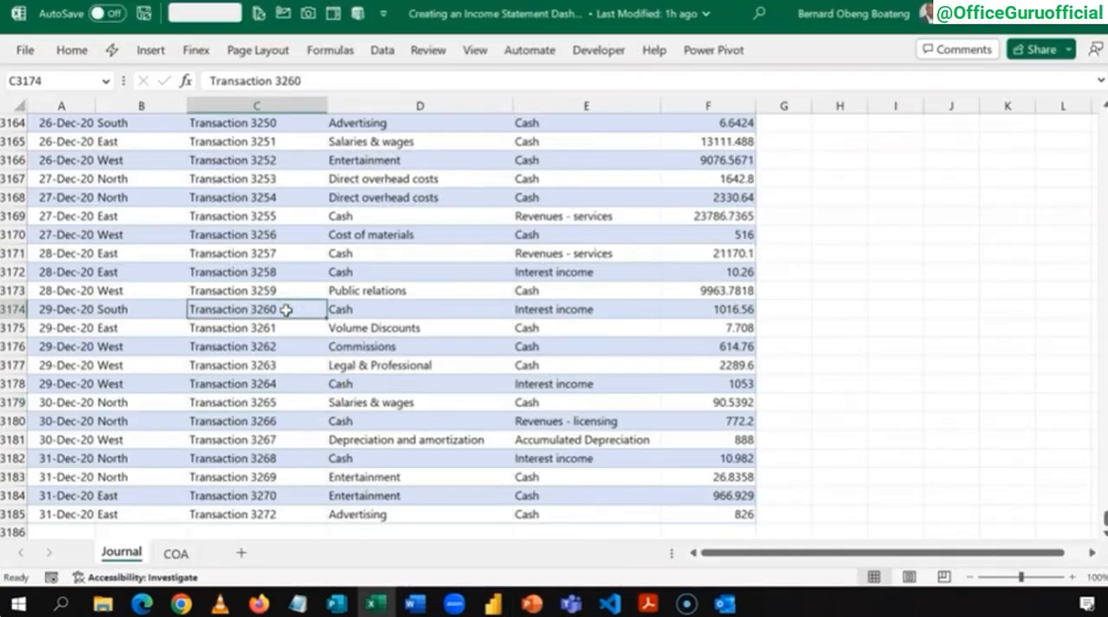
key("ctrl+Up")
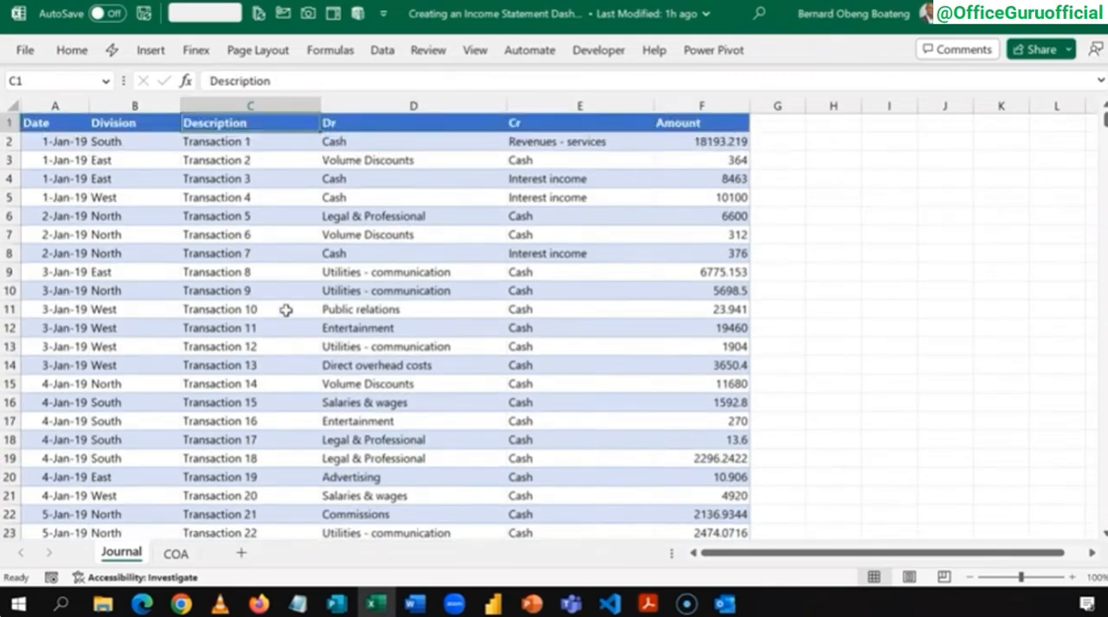
key("Down")
key("Down")
key("Down")
key("Down")
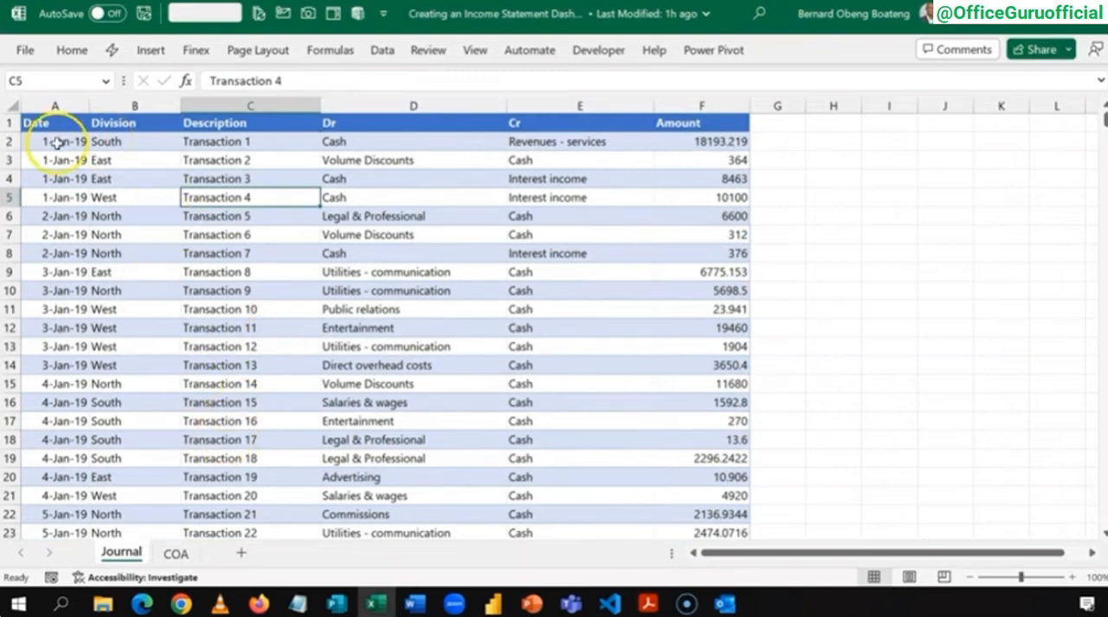
Step: Examine the first Journal transaction across its Division, Description, Dr, Cr and Amount columns, including how debit and credit accounts are recorded
left_click(9, 141)
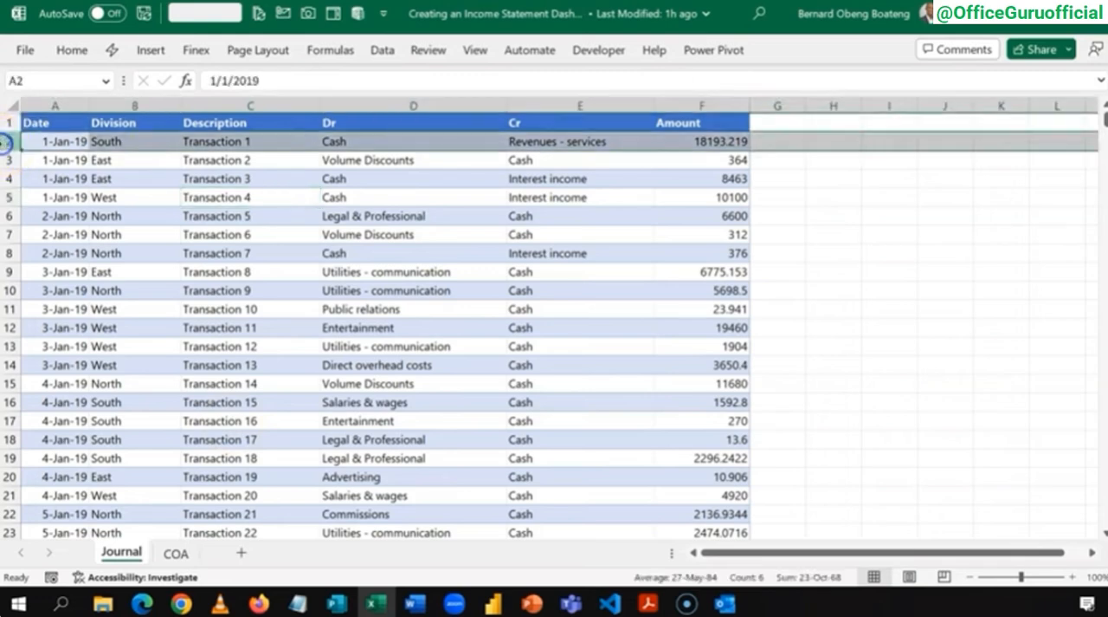
left_click(114, 141)
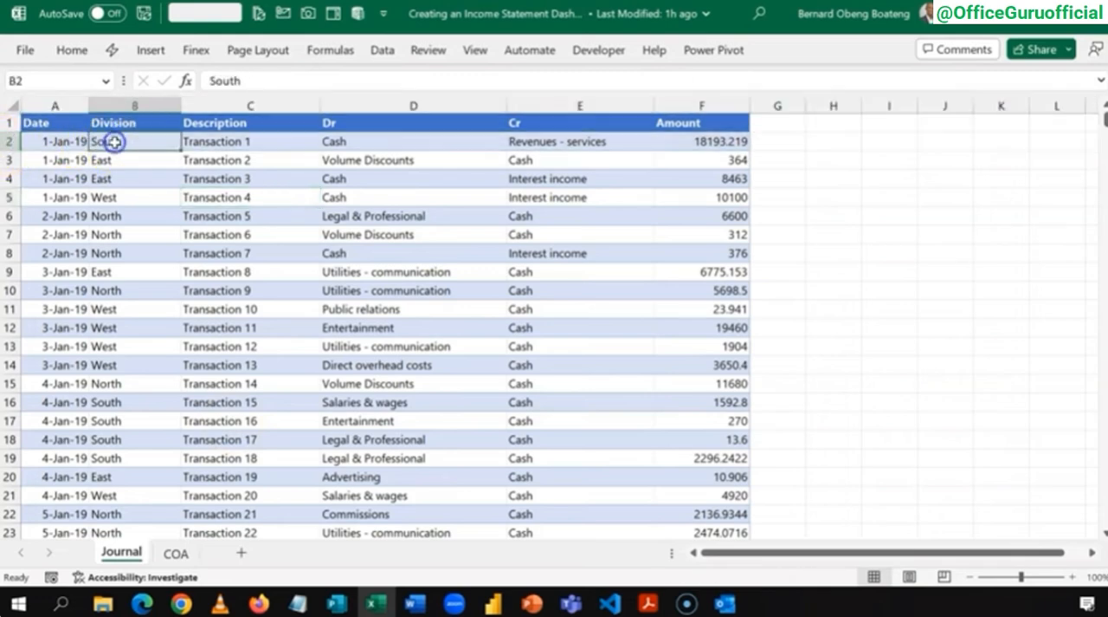
left_click(226, 140)
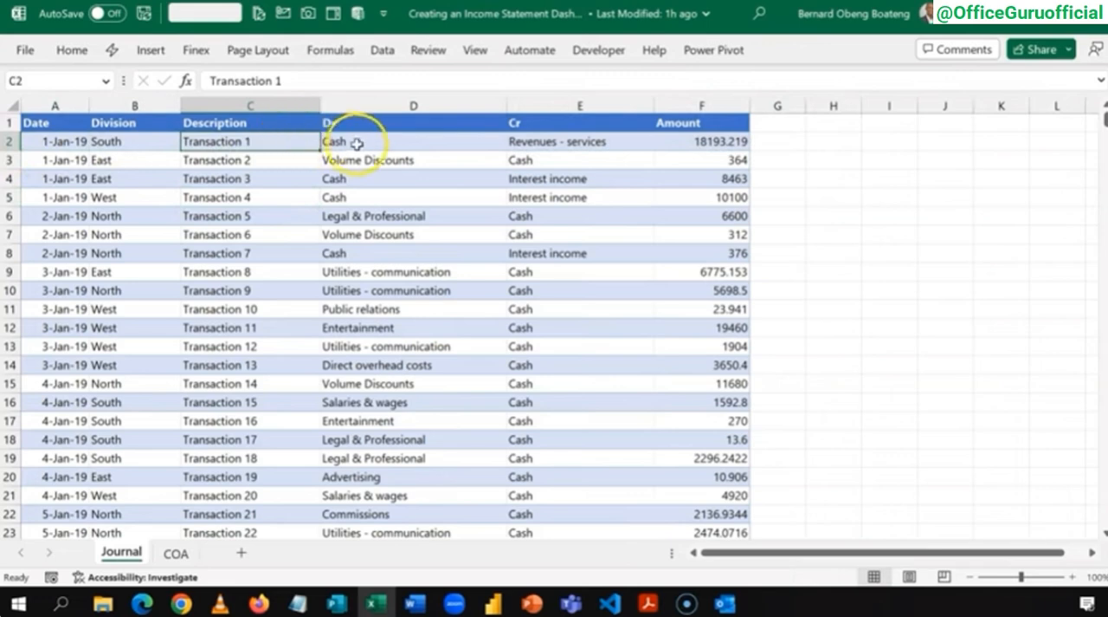
left_click(363, 141)
left_click(428, 102)
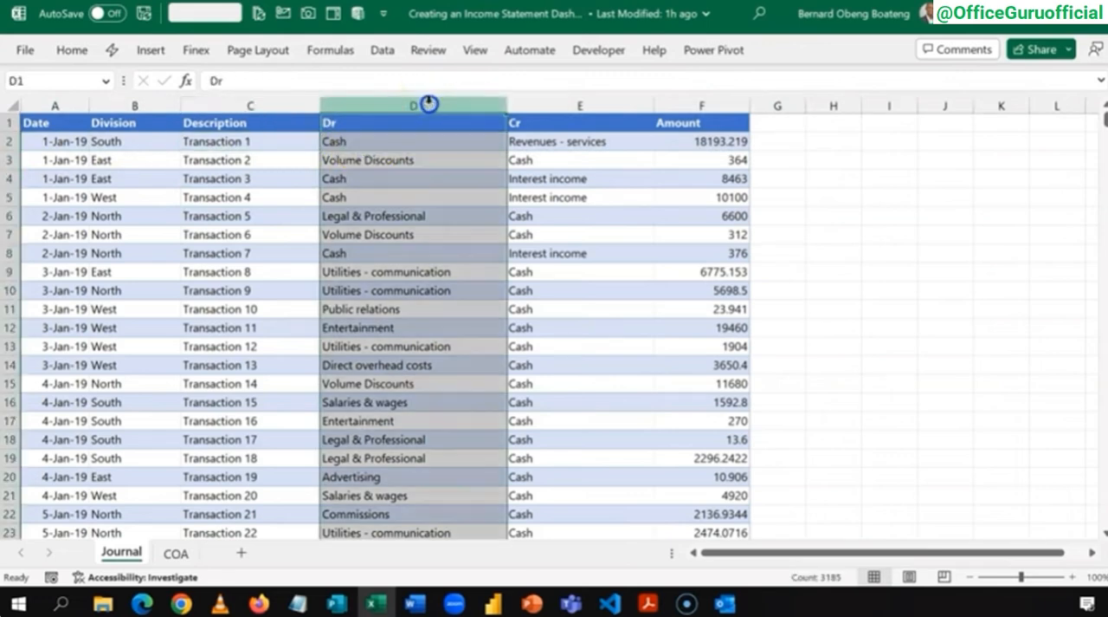
key("shift+Right")
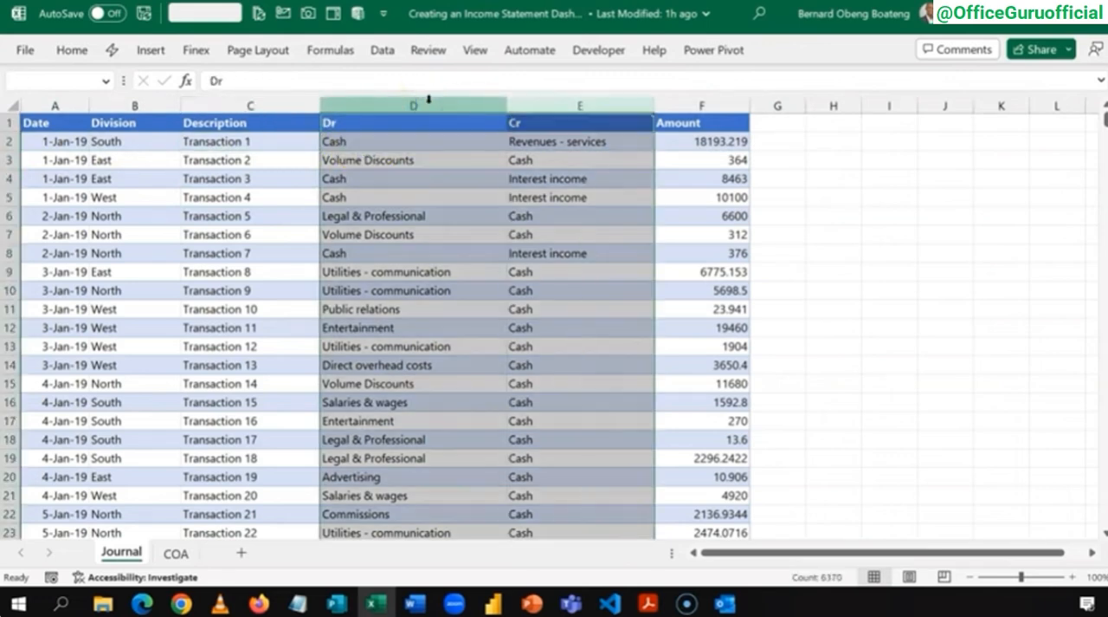
left_click(670, 141)
left_click(443, 147)
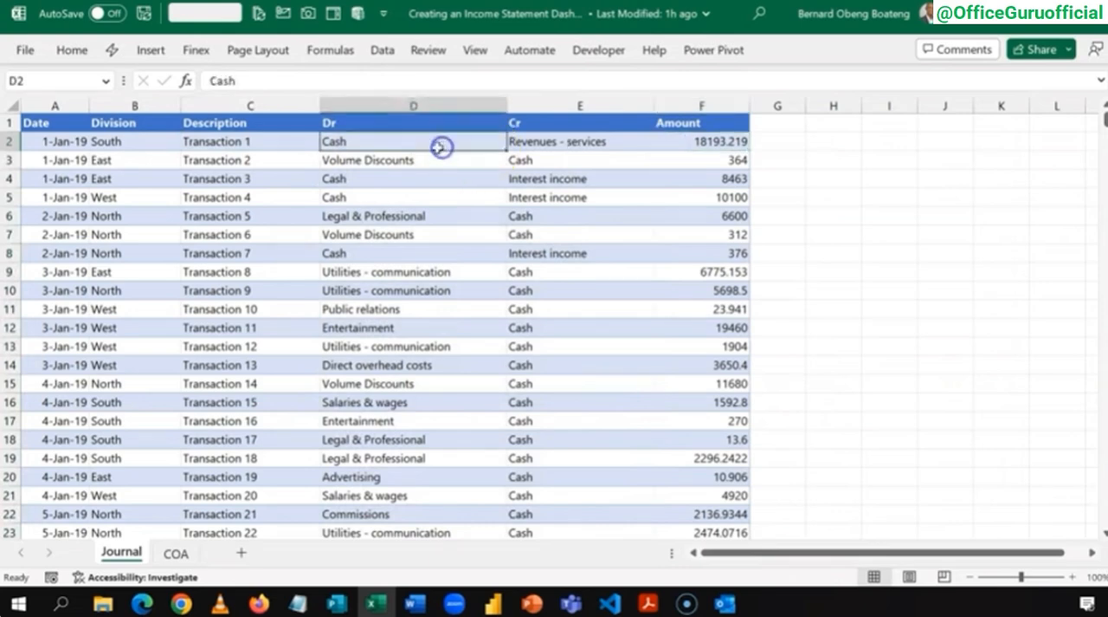
left_click(569, 138)
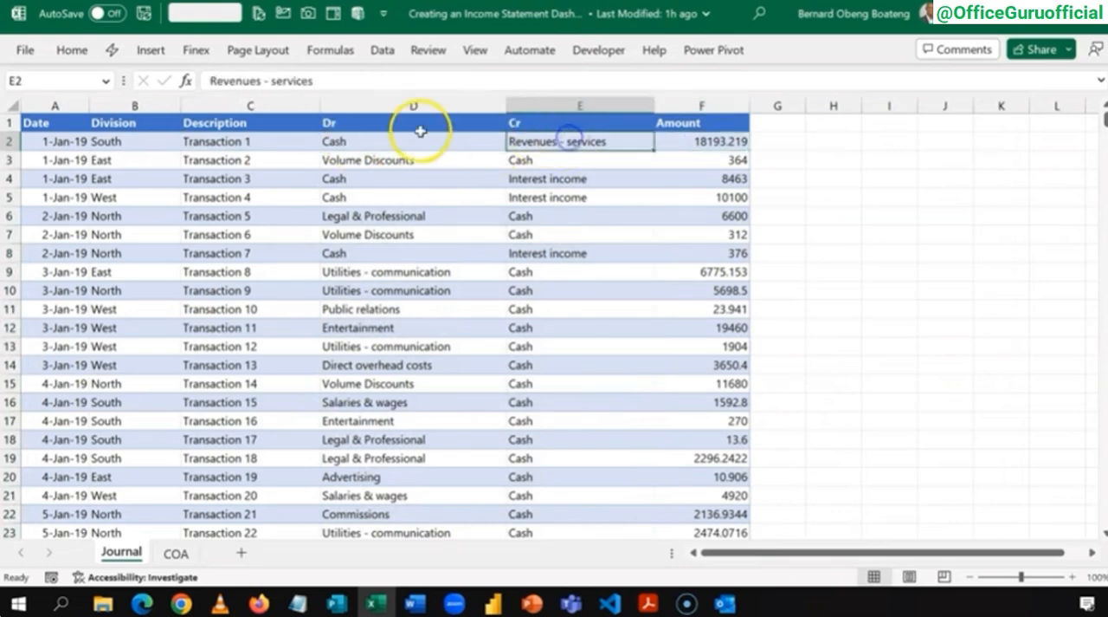
left_click(10, 142)
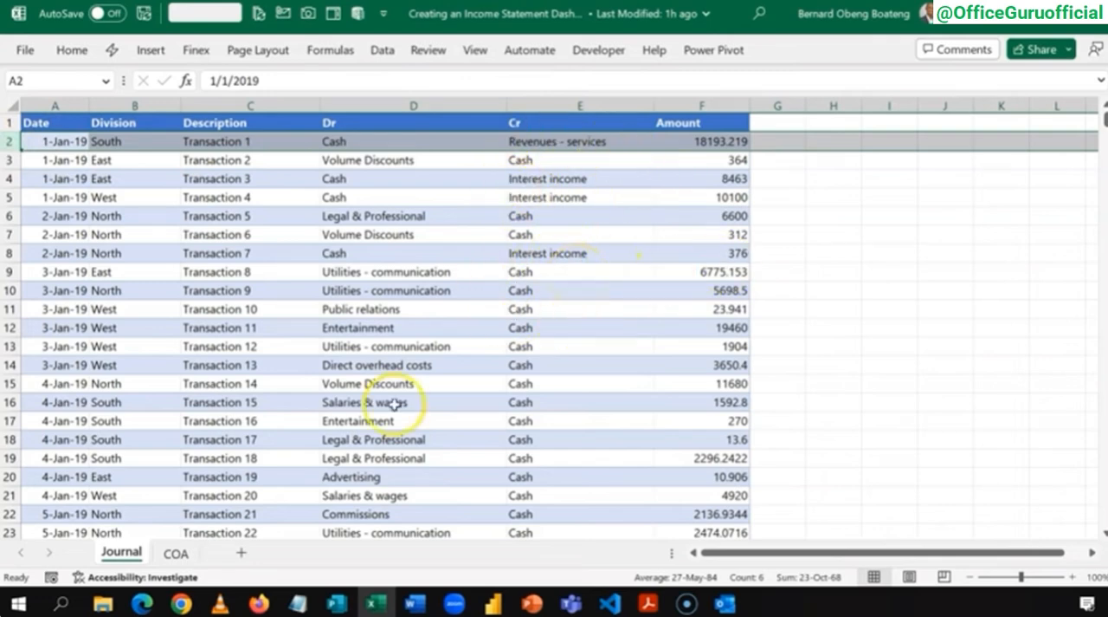
Step: Open the COA sheet and examine its Account Code, Account and IS or BS columns
left_click(178, 553)
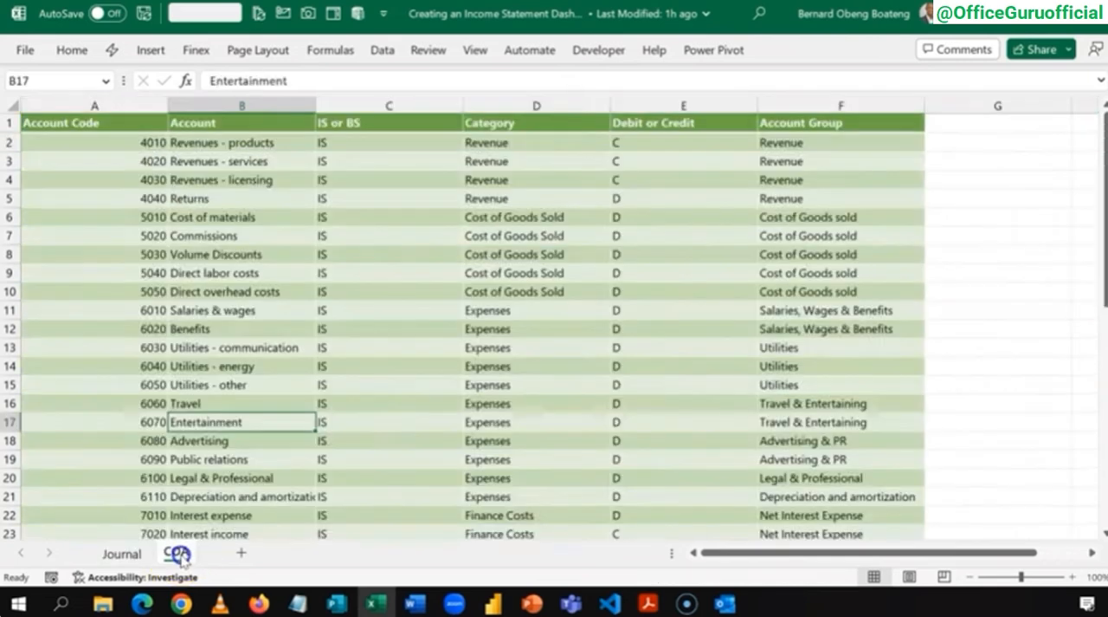
left_click(473, 256)
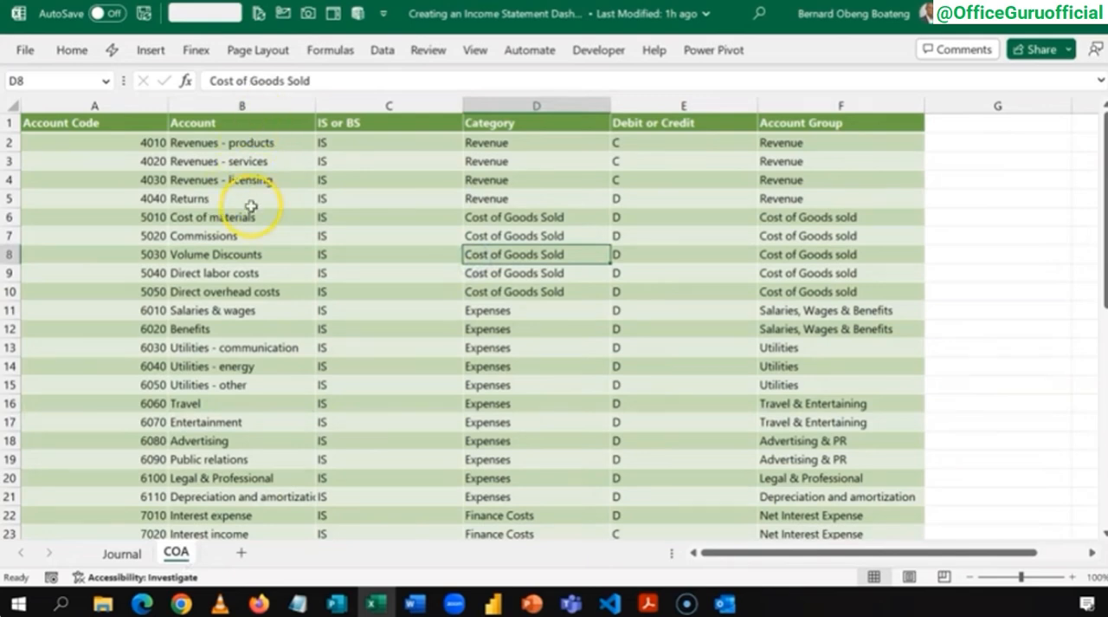
left_click(123, 106)
left_click(232, 105)
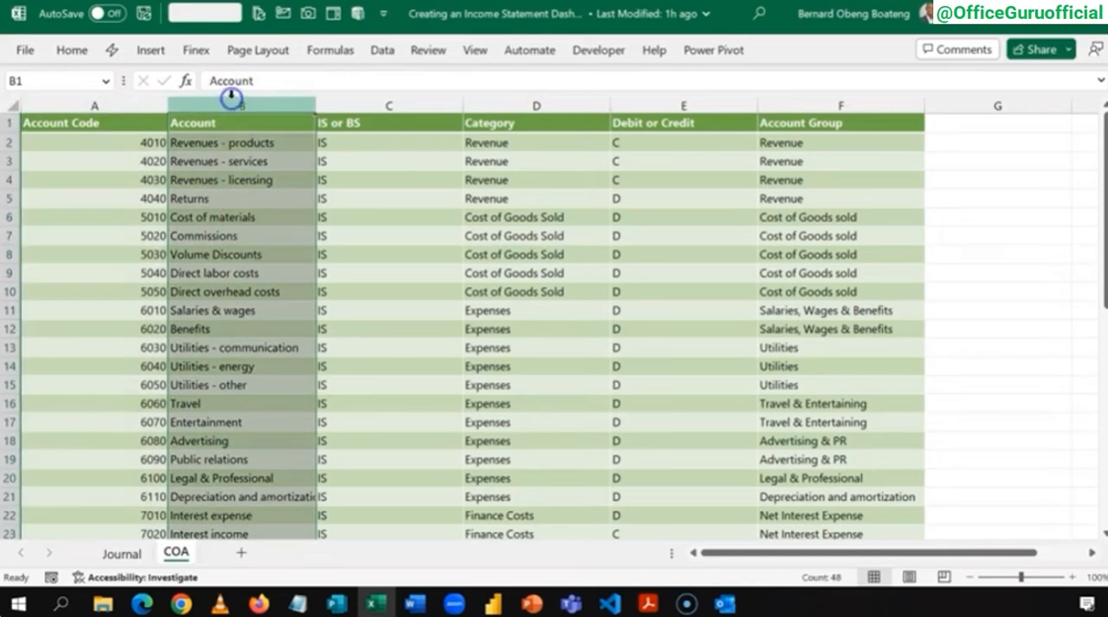
left_click(352, 105)
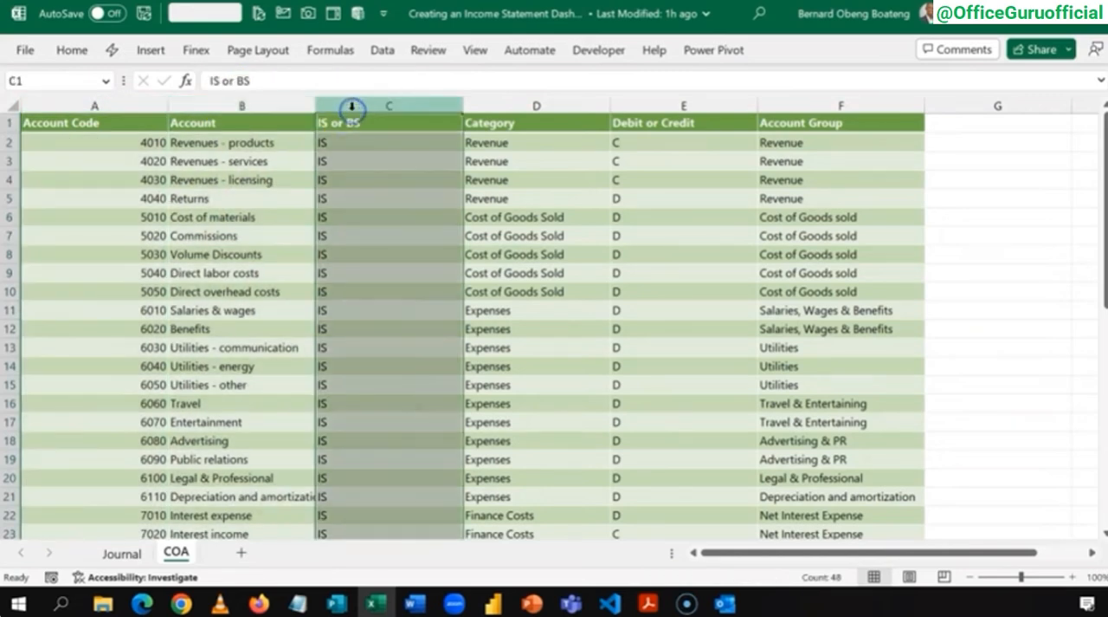
left_click(403, 159)
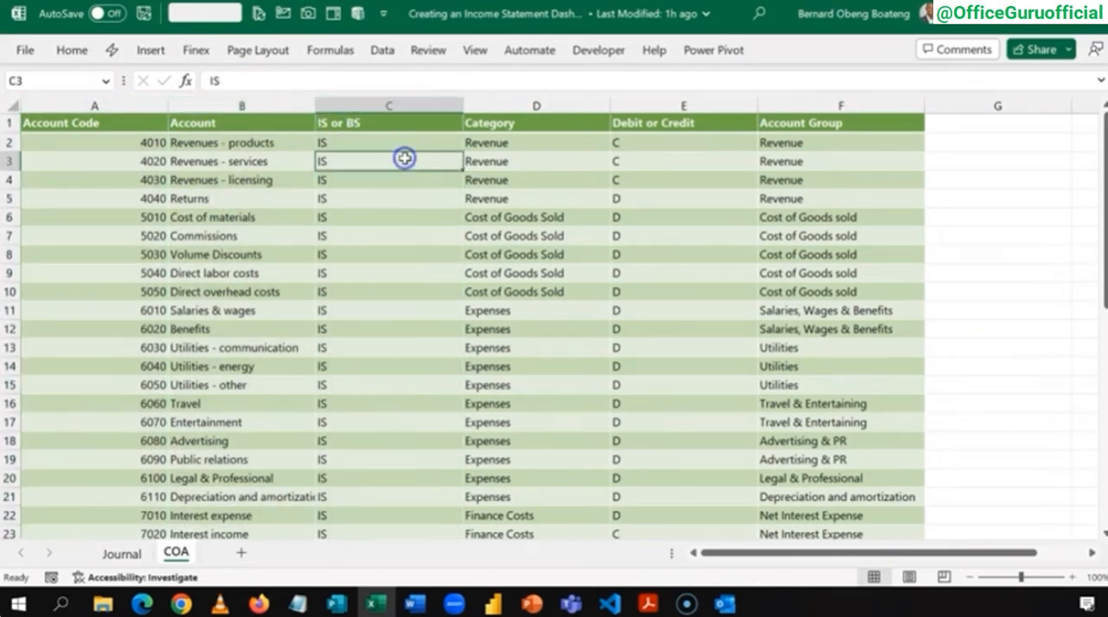
left_click(396, 106)
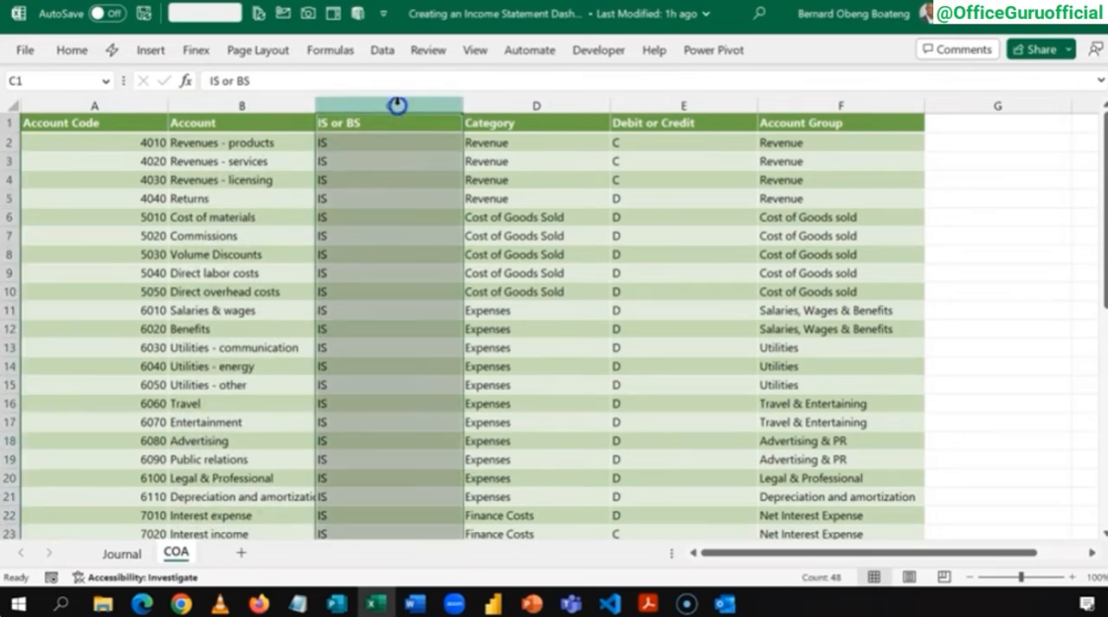
left_click(397, 166)
Step: Examine the COA sheet's Category, Debit or Credit and Account Group columns and the Salaries & wages account
left_click(525, 106)
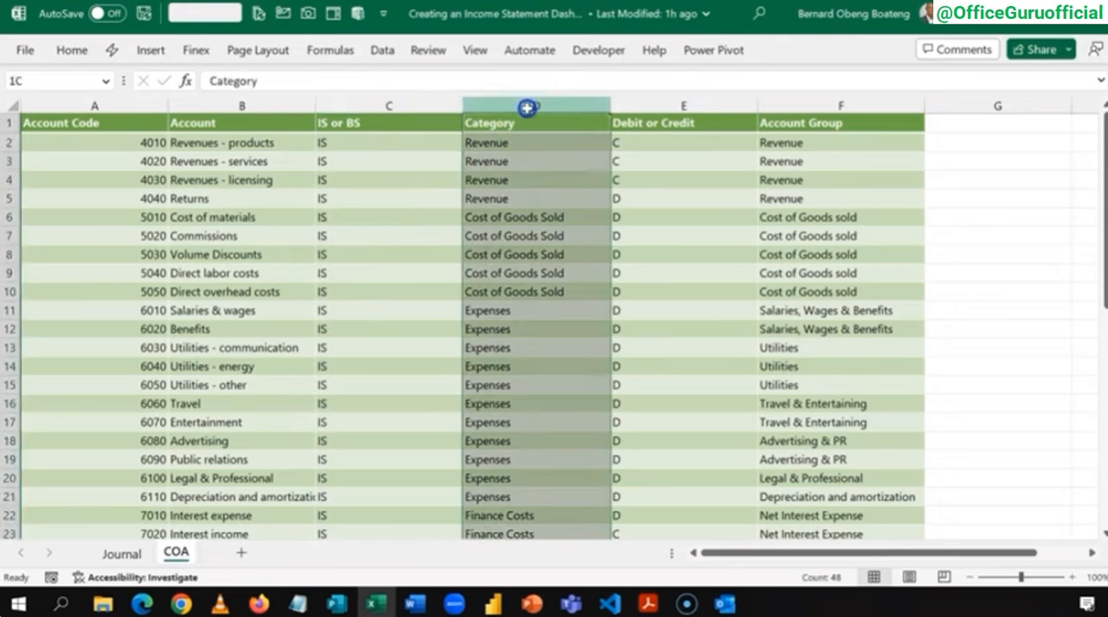
left_click(539, 176)
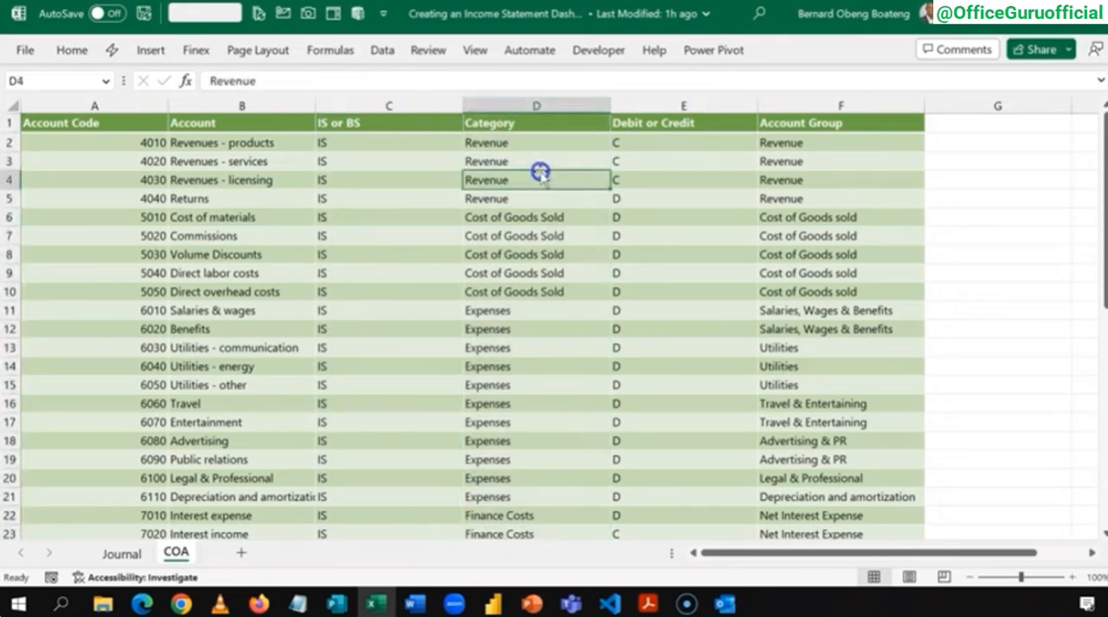
left_click(653, 154)
left_click(829, 167)
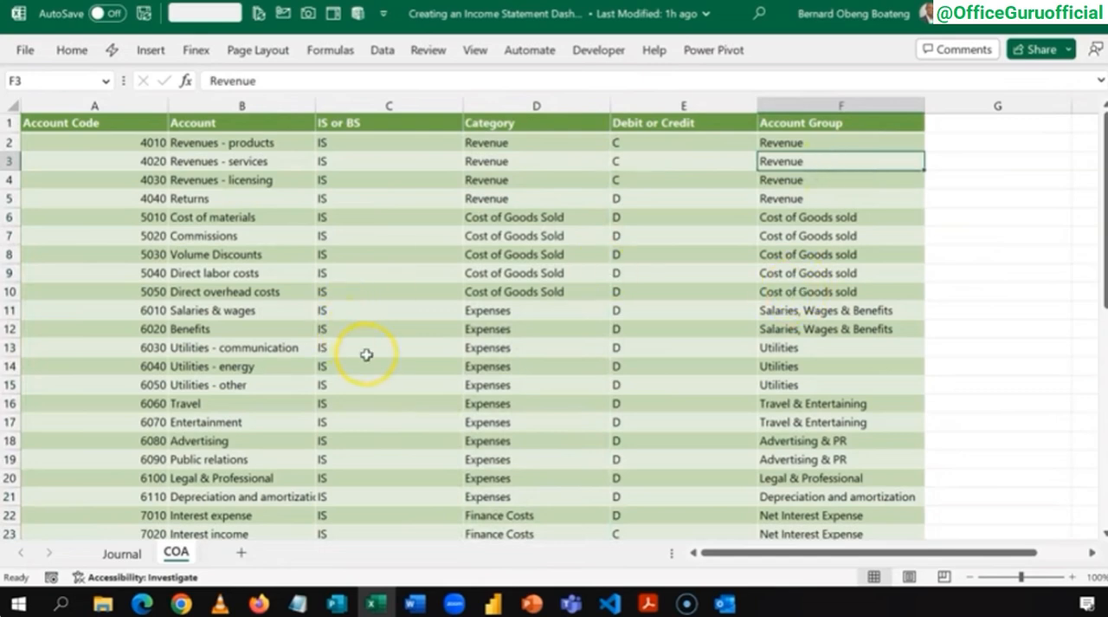
left_click(240, 309)
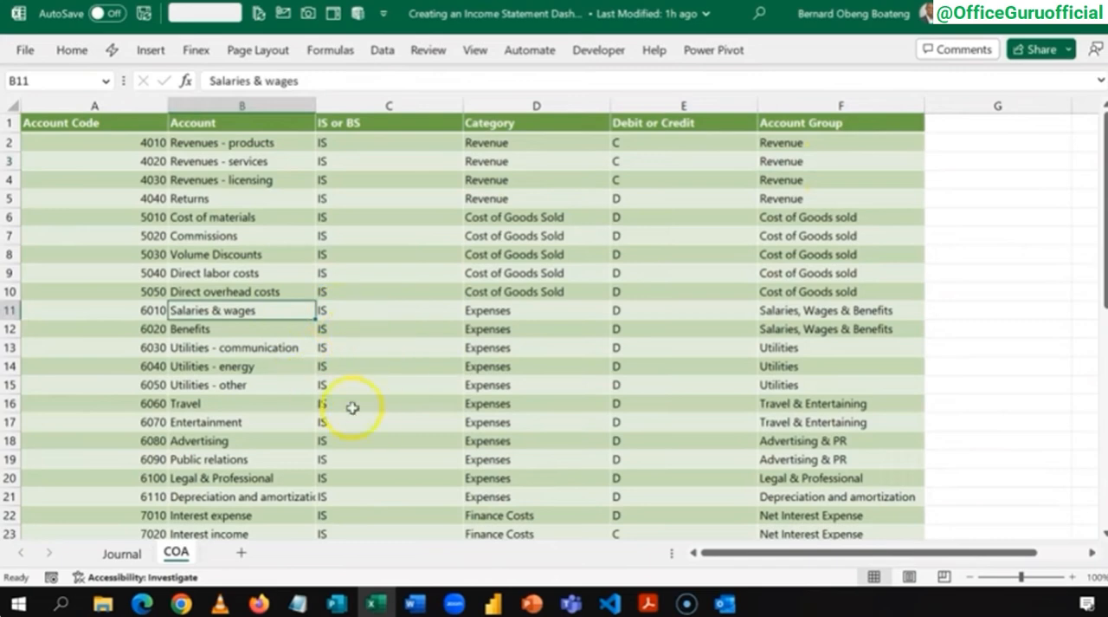
Step: Switch to Power BI Desktop and dismiss its start screen to reach the blank report
left_click(397, 366)
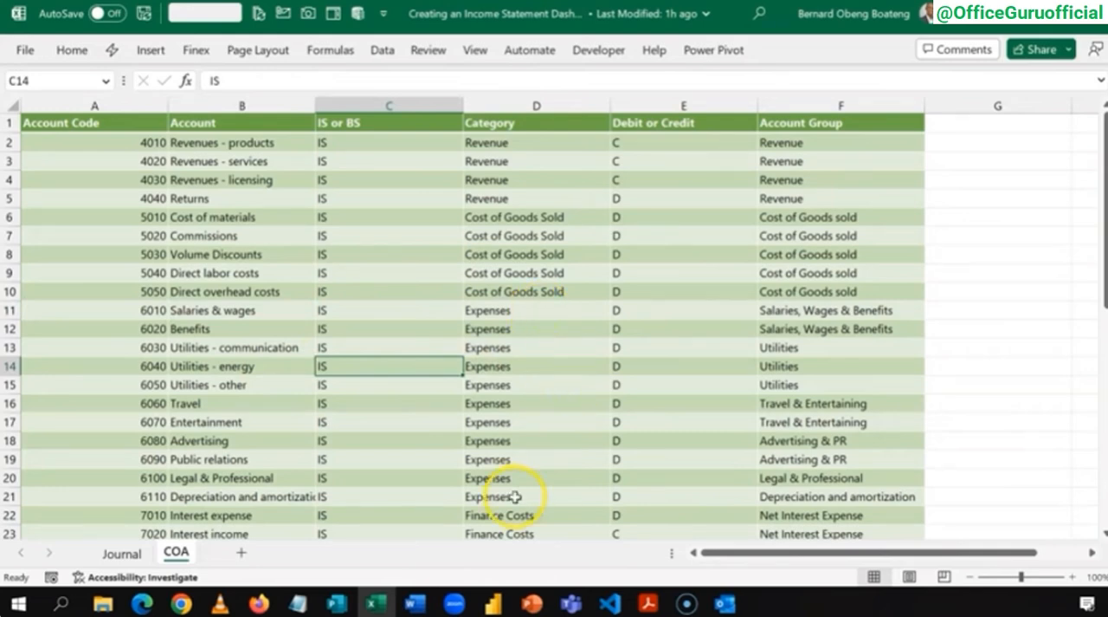
left_click(494, 596)
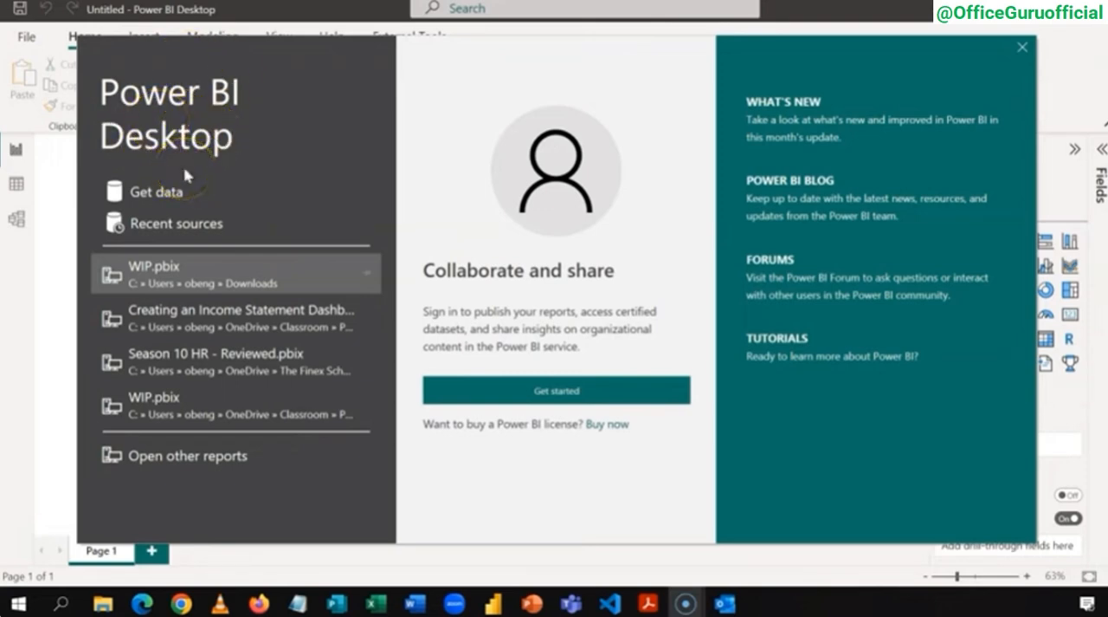
left_click(1025, 50)
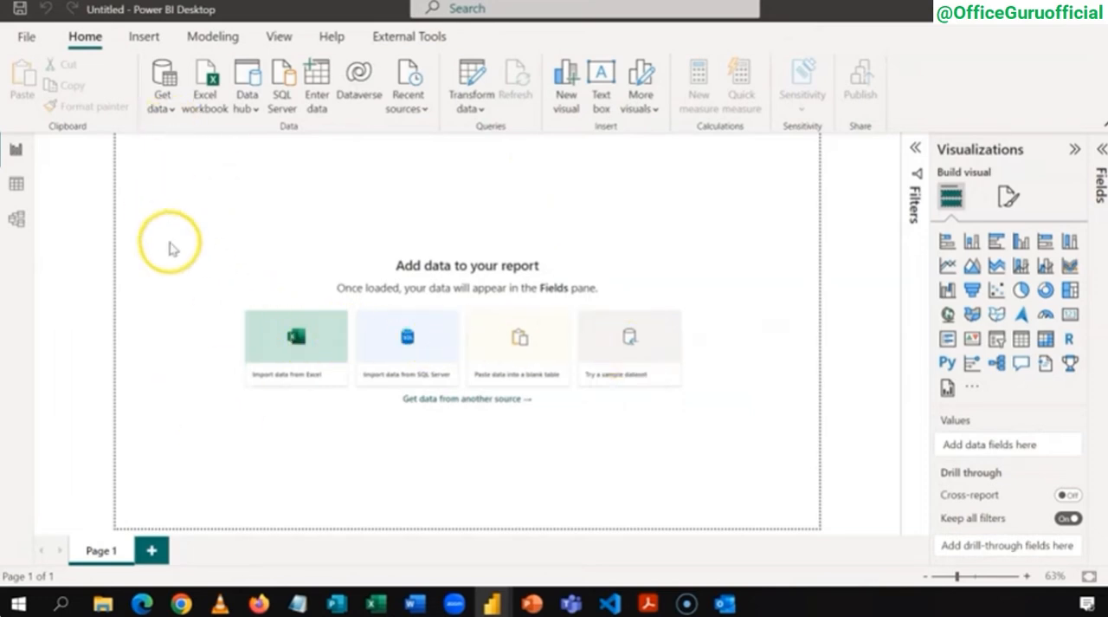
Step: Connect the blank report to the Creating an Income Statement Dashboard starter Excel workbook as its data source
left_click(159, 106)
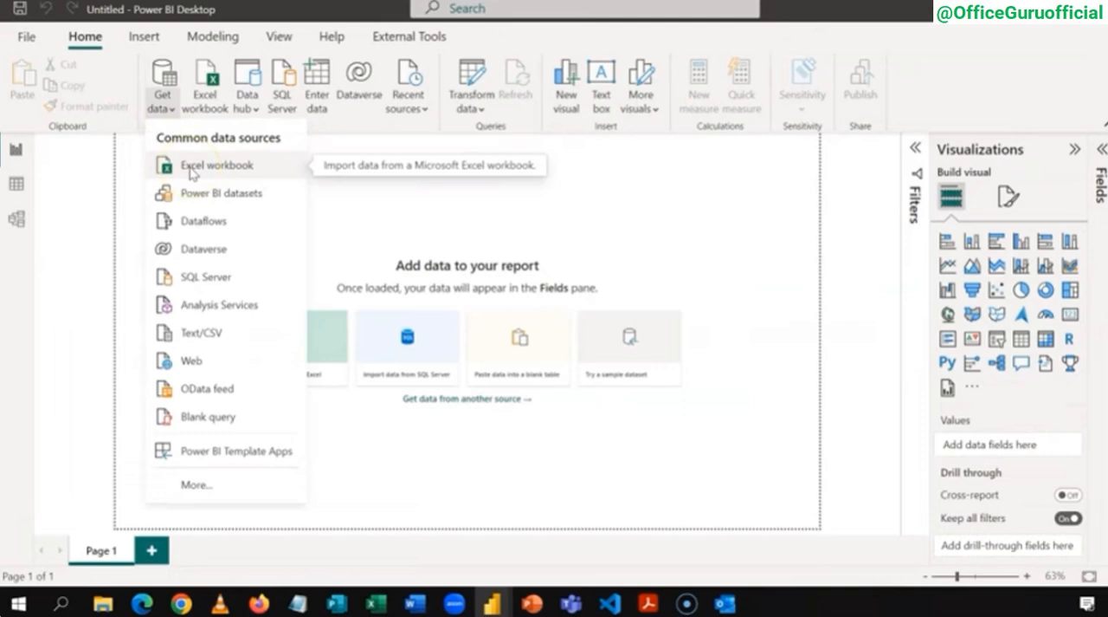
left_click(192, 166)
left_click(256, 121)
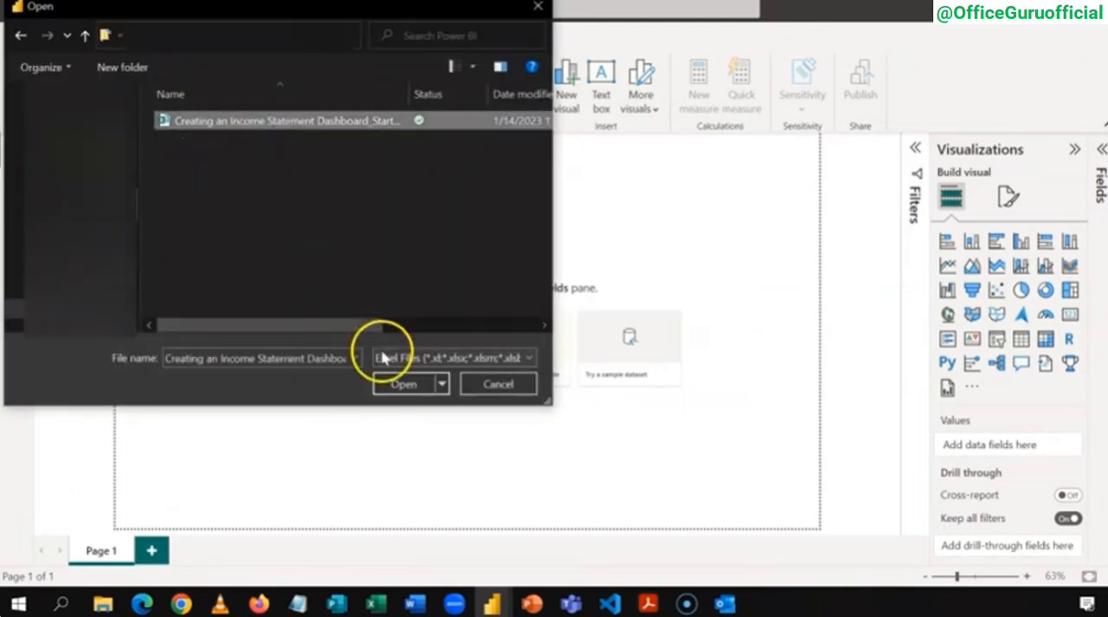
left_click(403, 385)
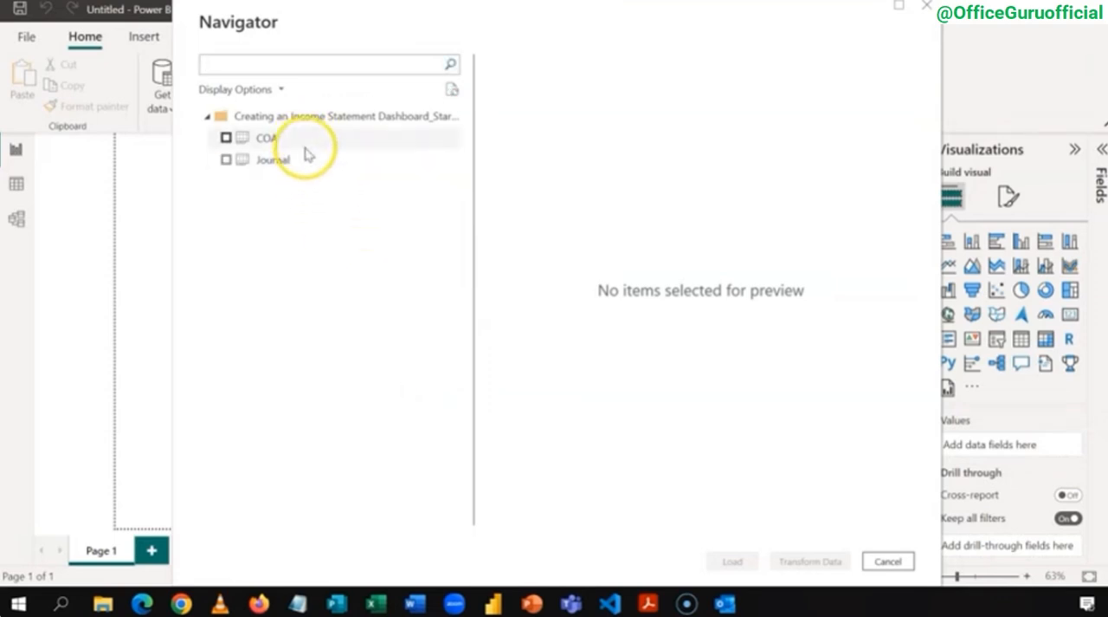
Step: Preview the COA and Journal sheets, select both for import and open them in the Power Query Editor
left_click(306, 148)
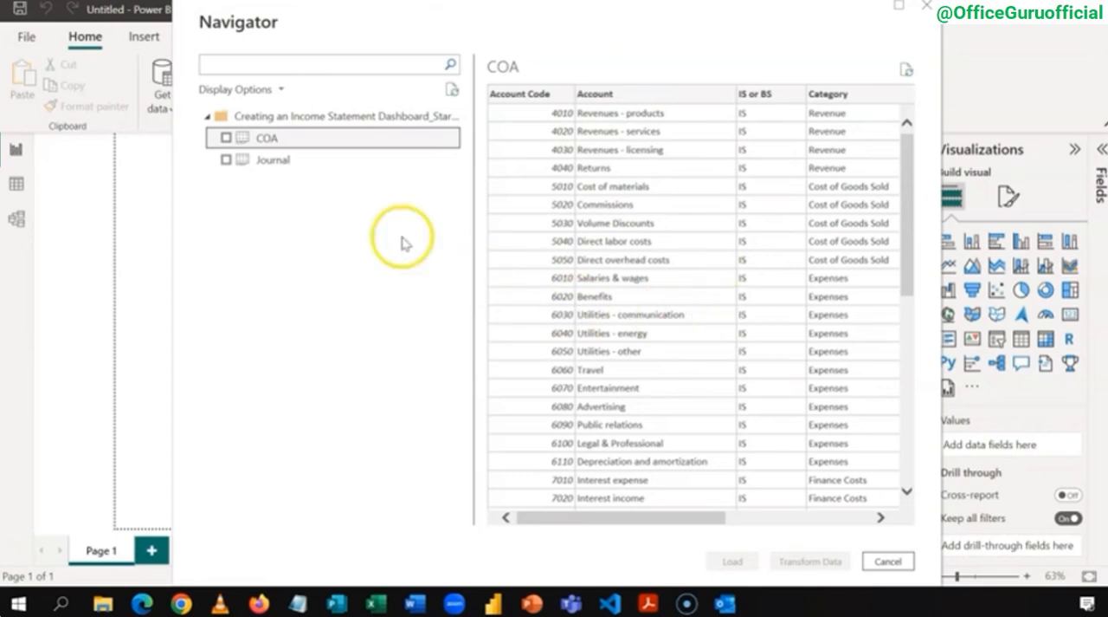
left_click(329, 160)
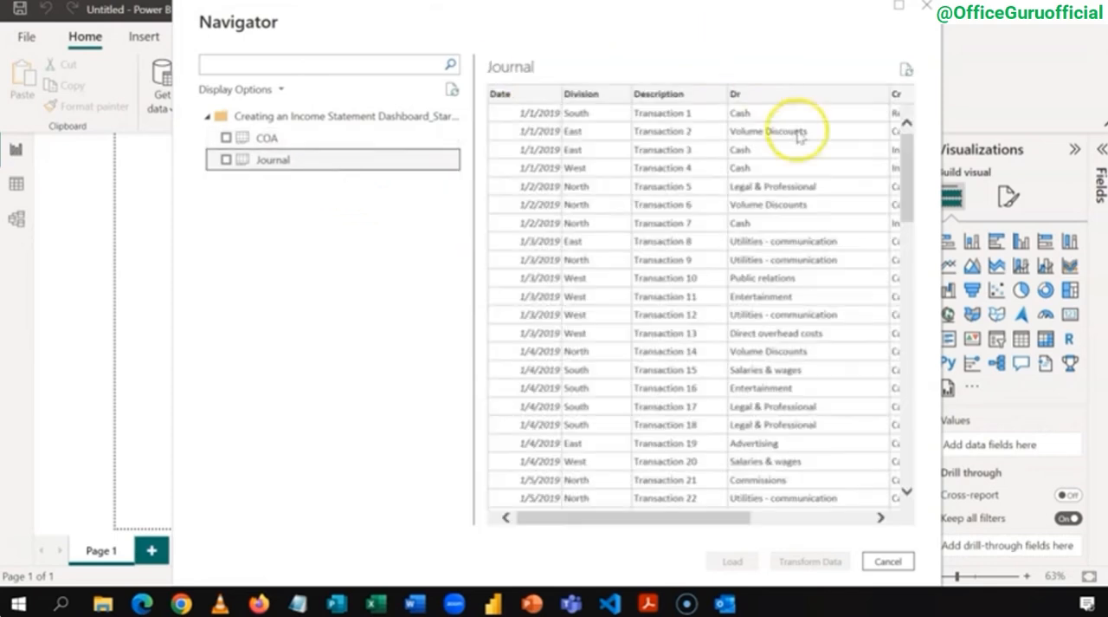
left_click(328, 142)
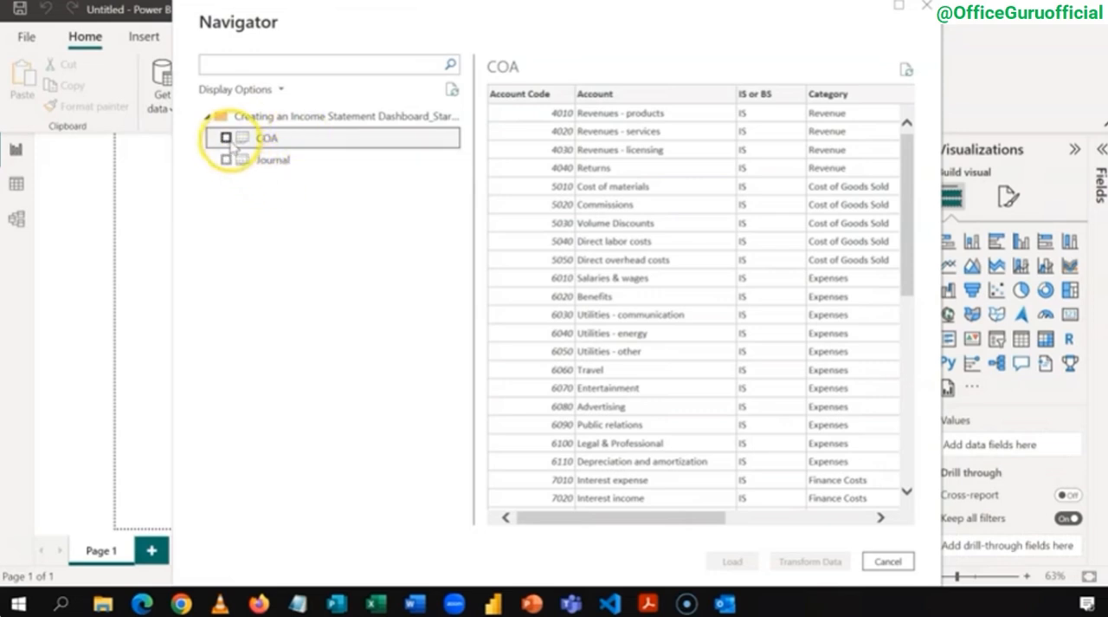
left_click(226, 137)
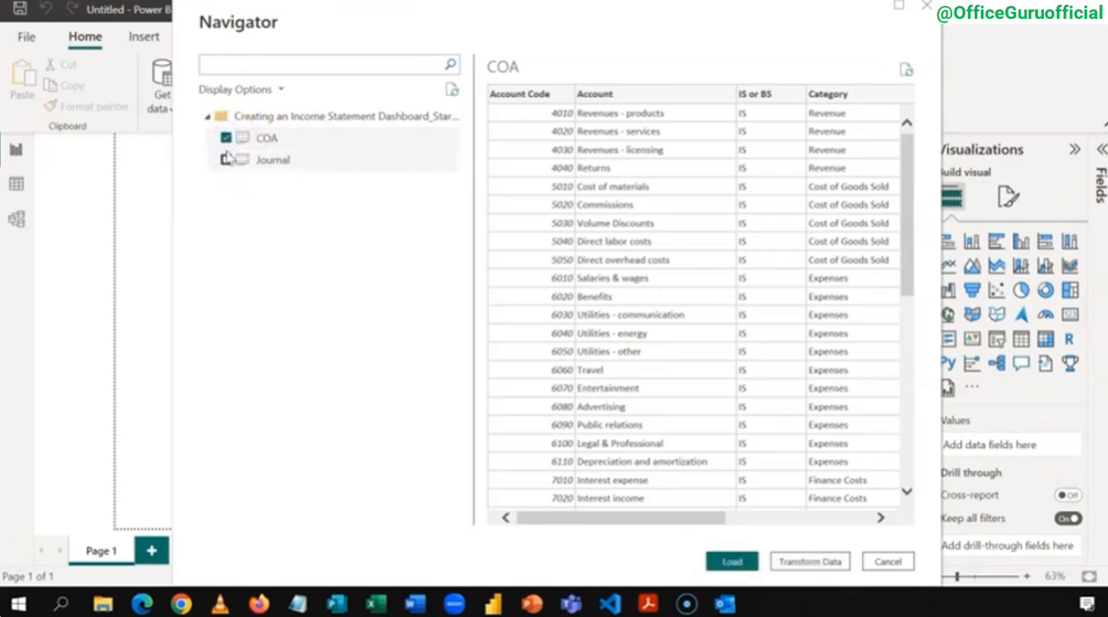
left_click(227, 159)
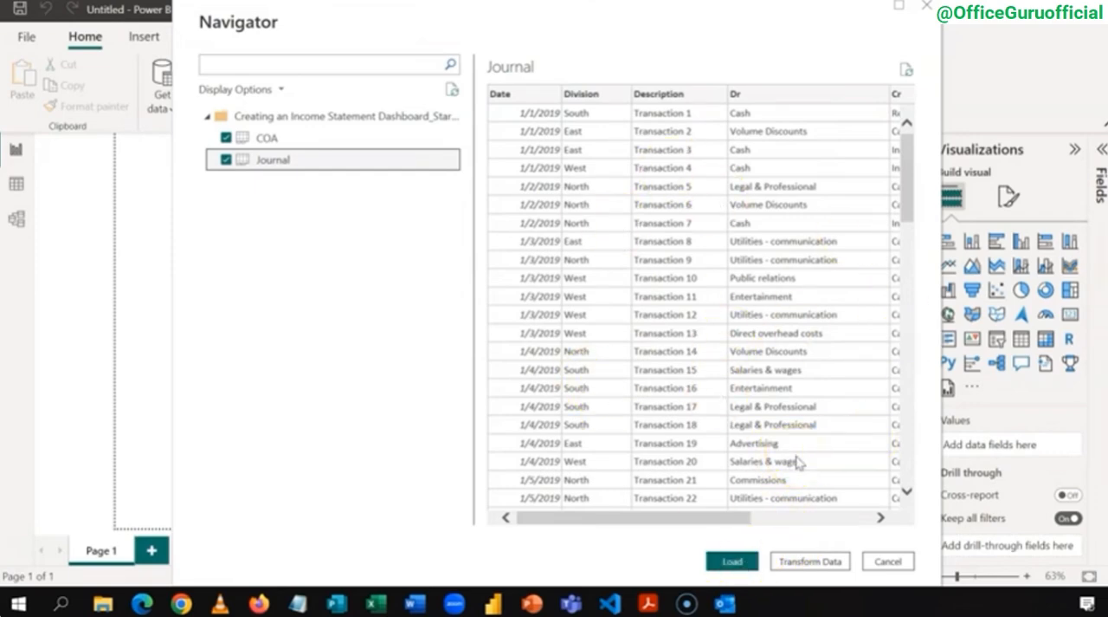
left_click(809, 561)
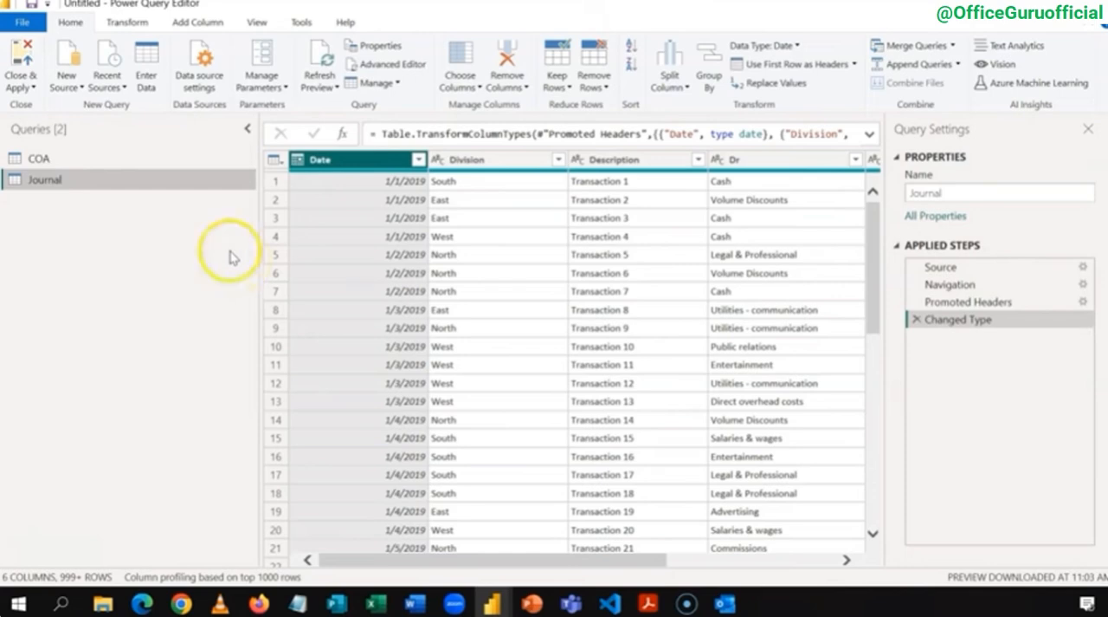
Step: Examine the COA query's columns and their data types from Account Code through Account Group
left_click(131, 160)
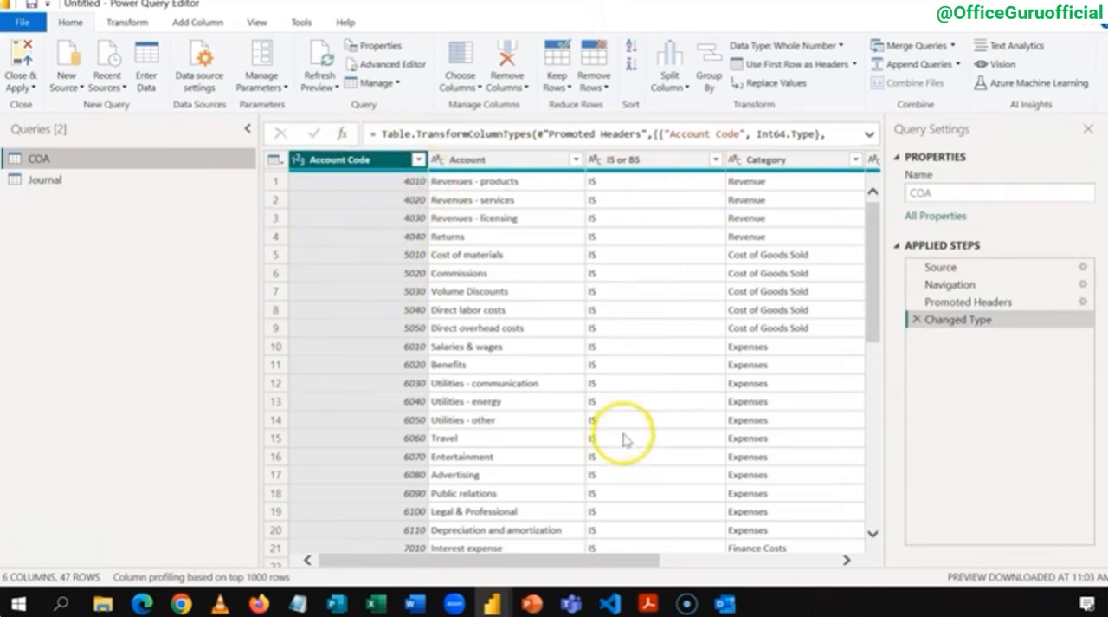
mouse_move(631, 560)
left_mouse_down()
mouse_move(817, 549)
mouse_move(638, 556)
left_mouse_up()
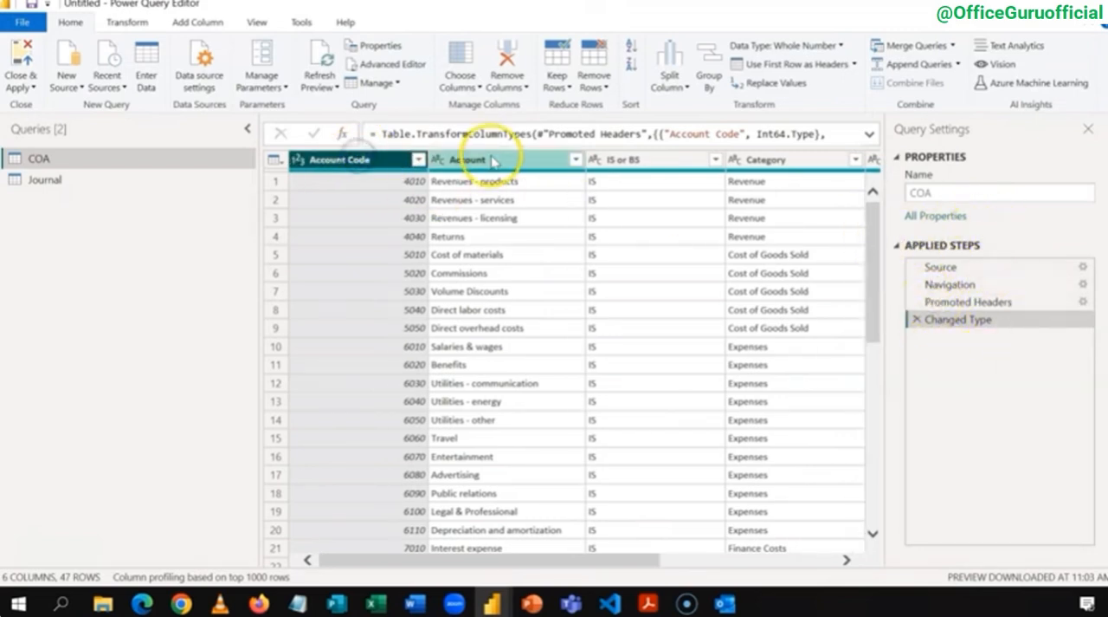
left_click(481, 158)
left_click(663, 160)
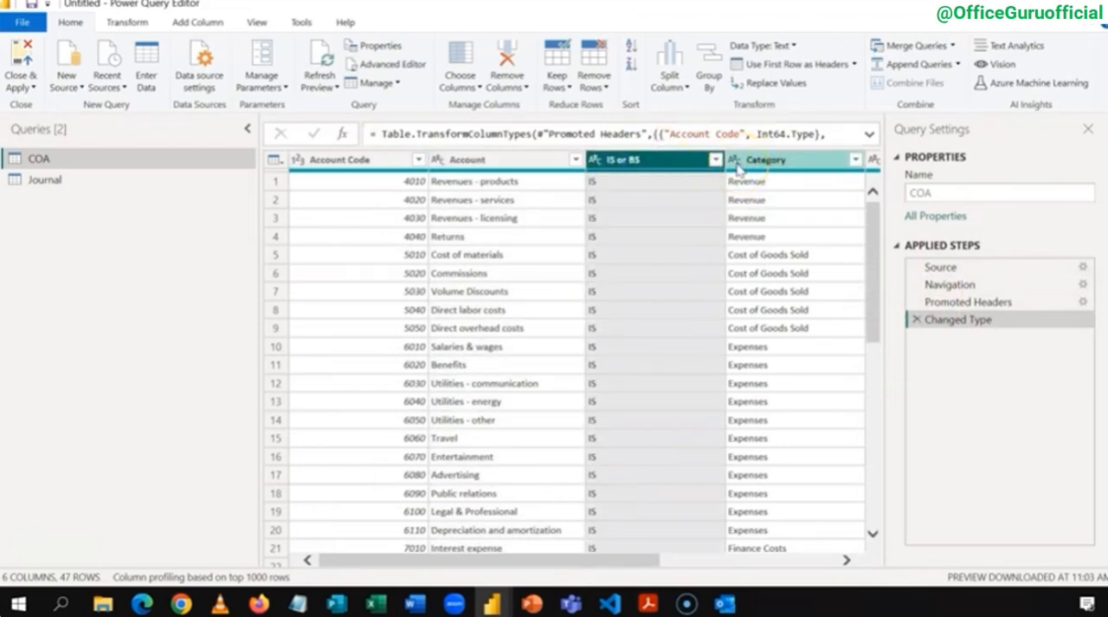
left_click_drag(611, 563, 775, 567)
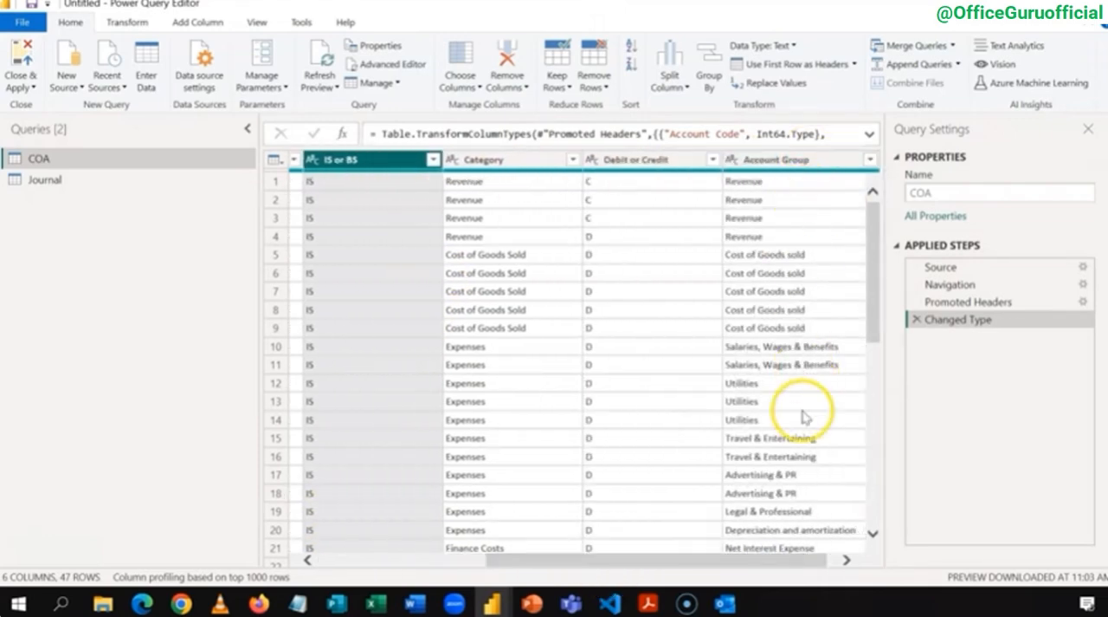
Step: Unpivot the Dr and Cr columns of the Journal query
left_click(45, 180)
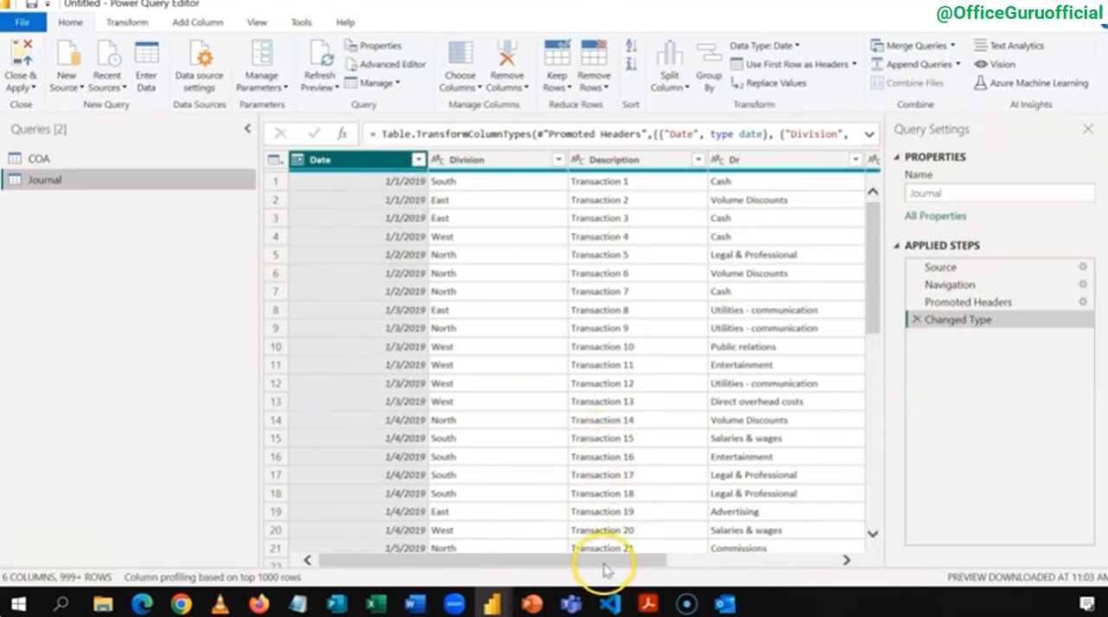
left_click_drag(605, 568, 710, 565)
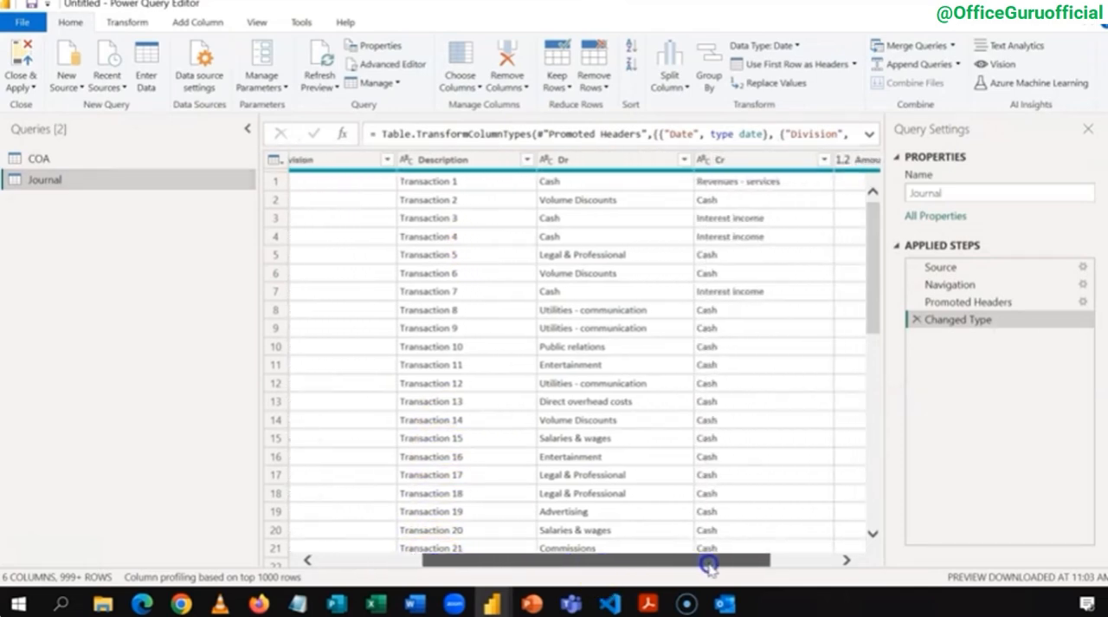
left_click(620, 160)
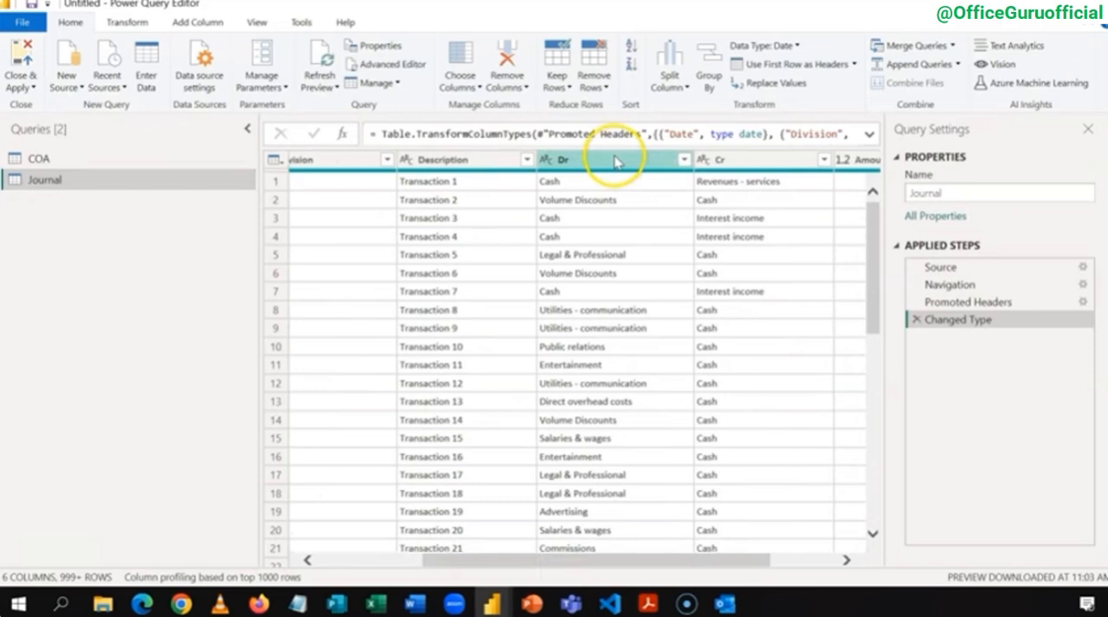
left_click(616, 161)
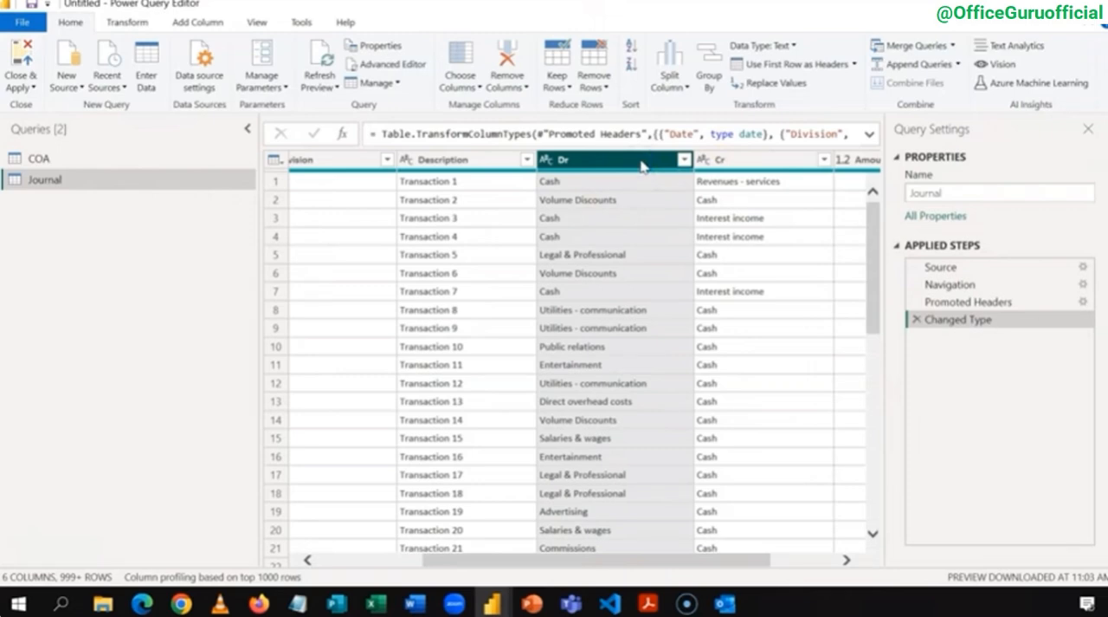
key("shift+Right")
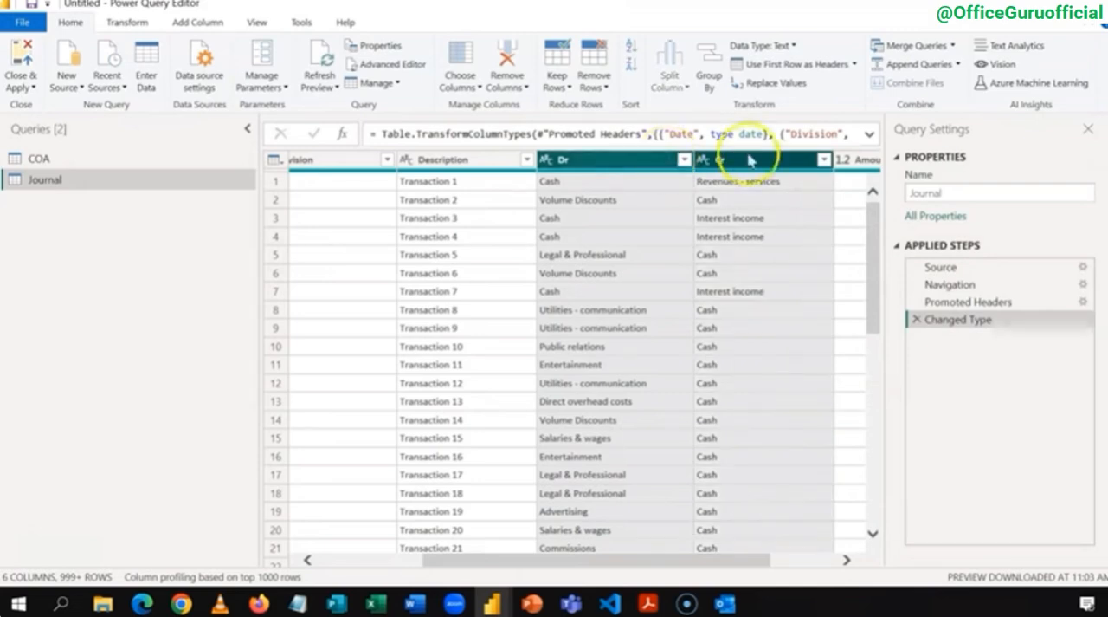
right_click(635, 163)
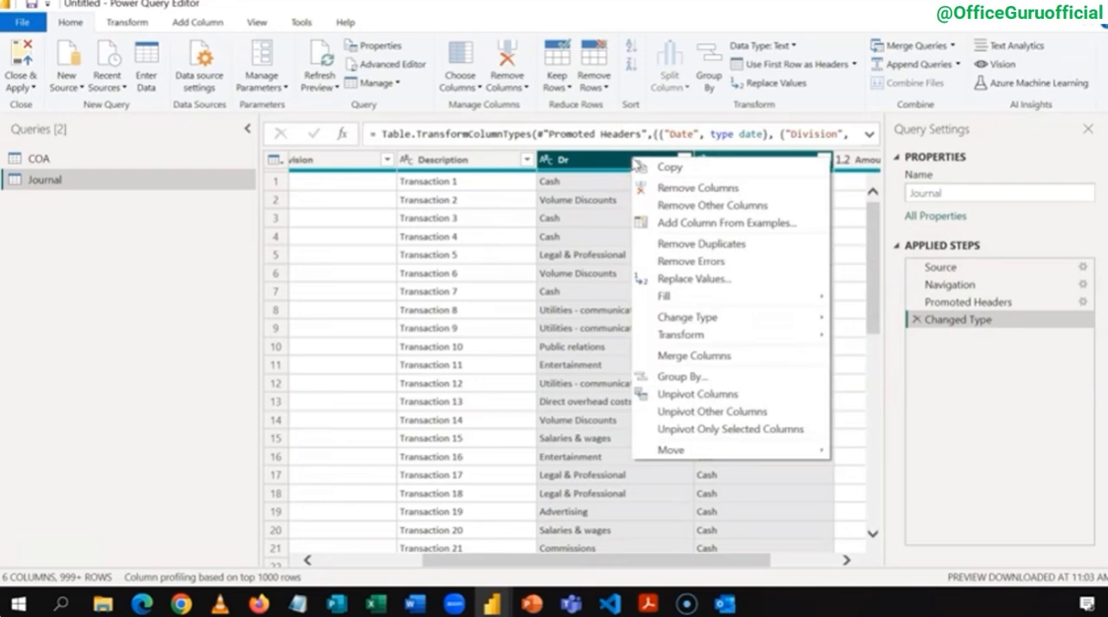
left_click(724, 396)
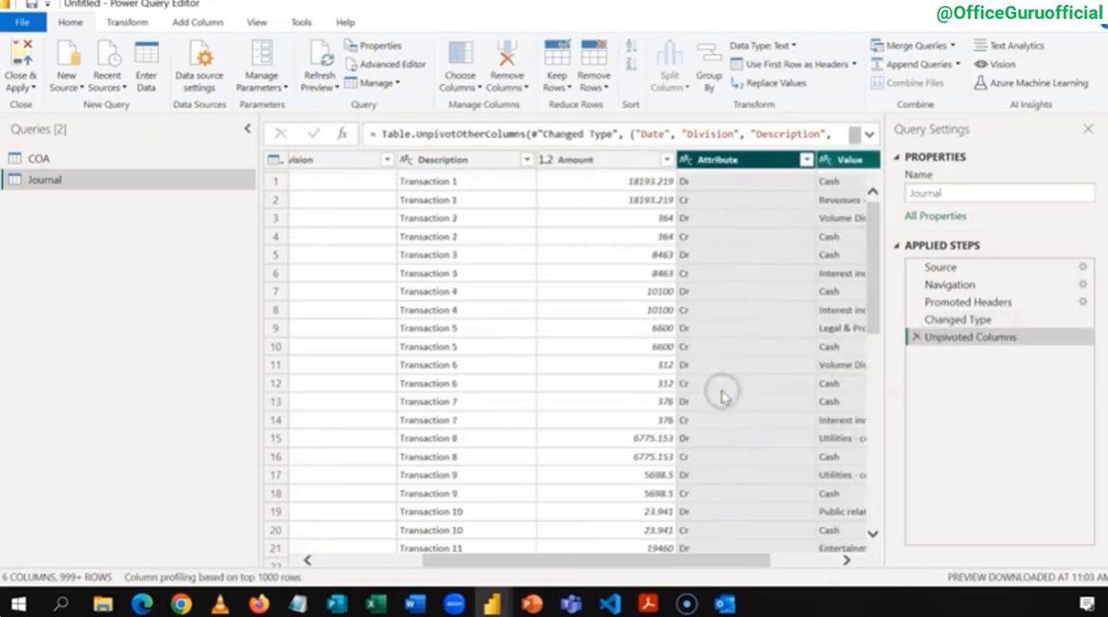
Step: Rename the Journal query's Attribute column as Type and its Value column as Account
left_click(704, 169)
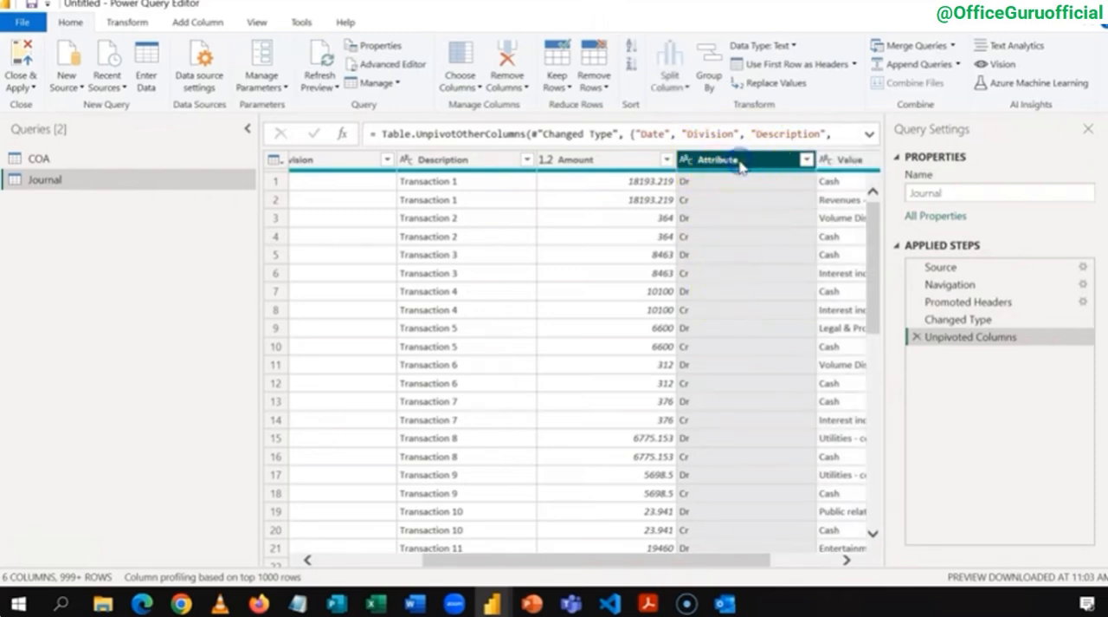
double_click(741, 163)
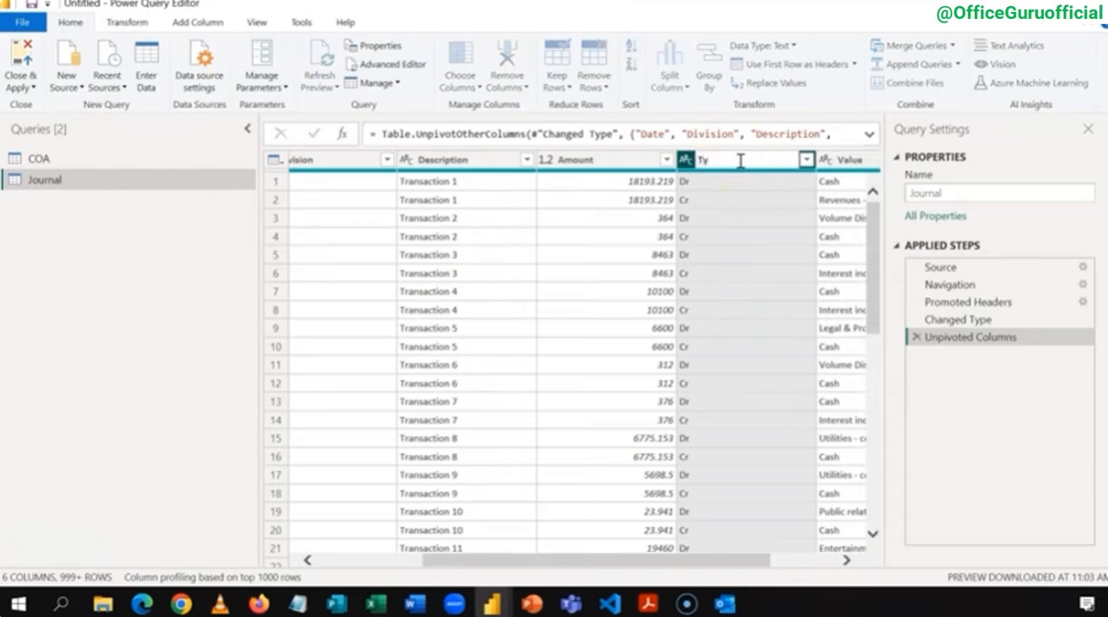
key("Return")
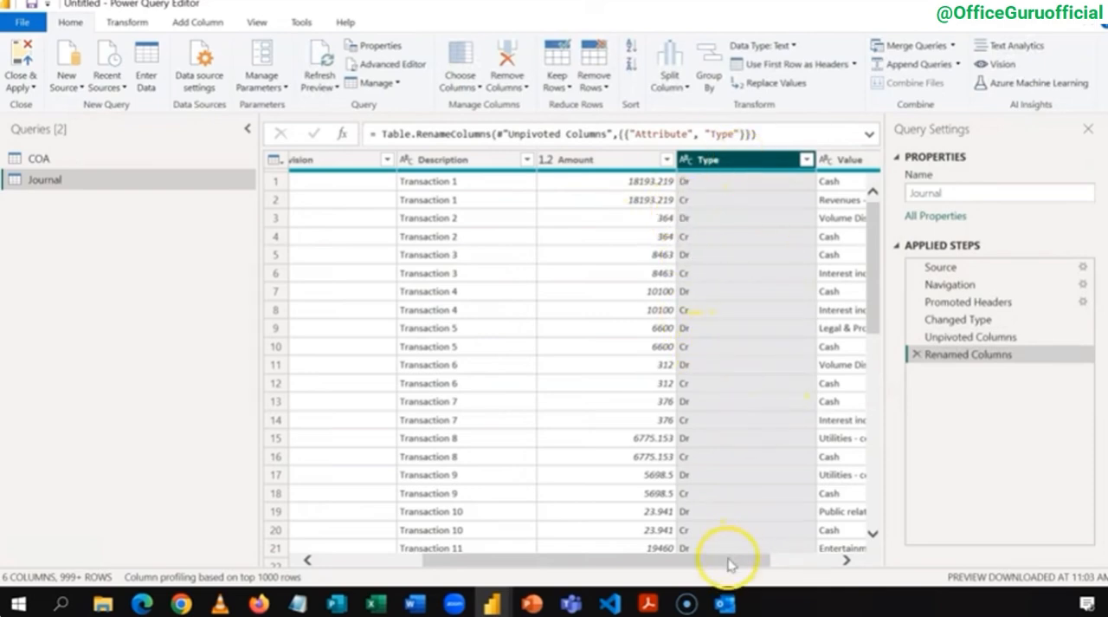
left_click_drag(727, 565, 795, 564)
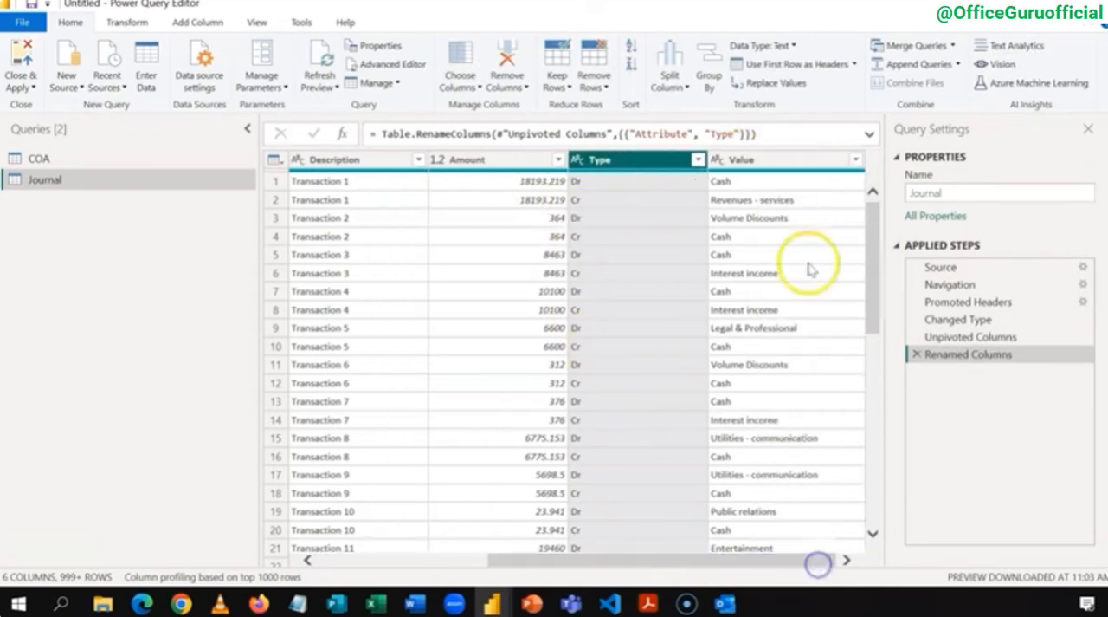
double_click(776, 159)
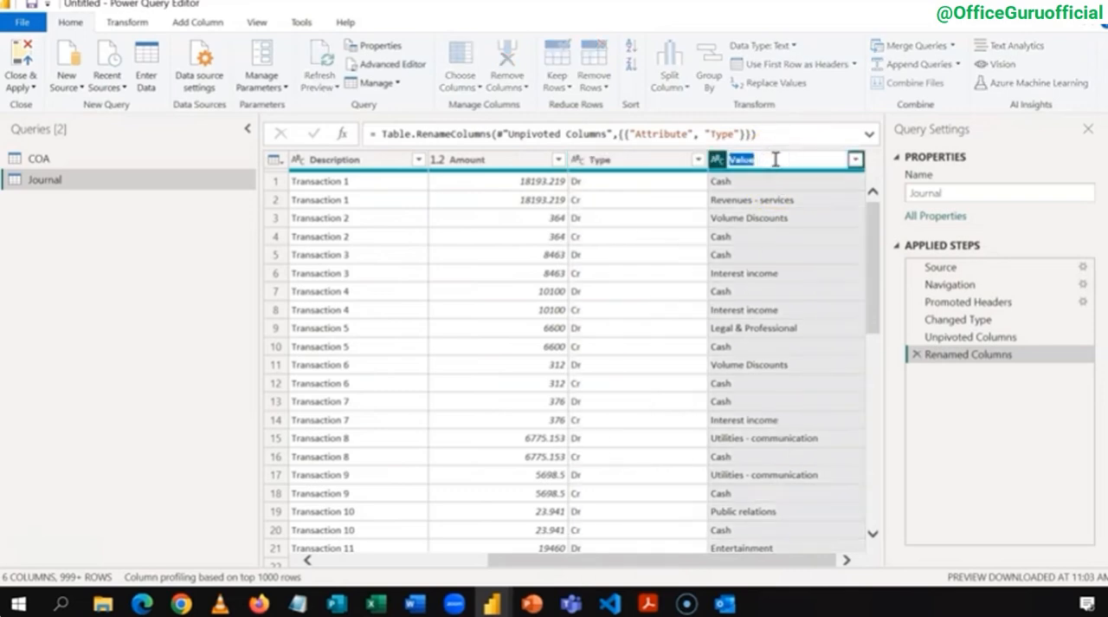
type("Account")
key("Return")
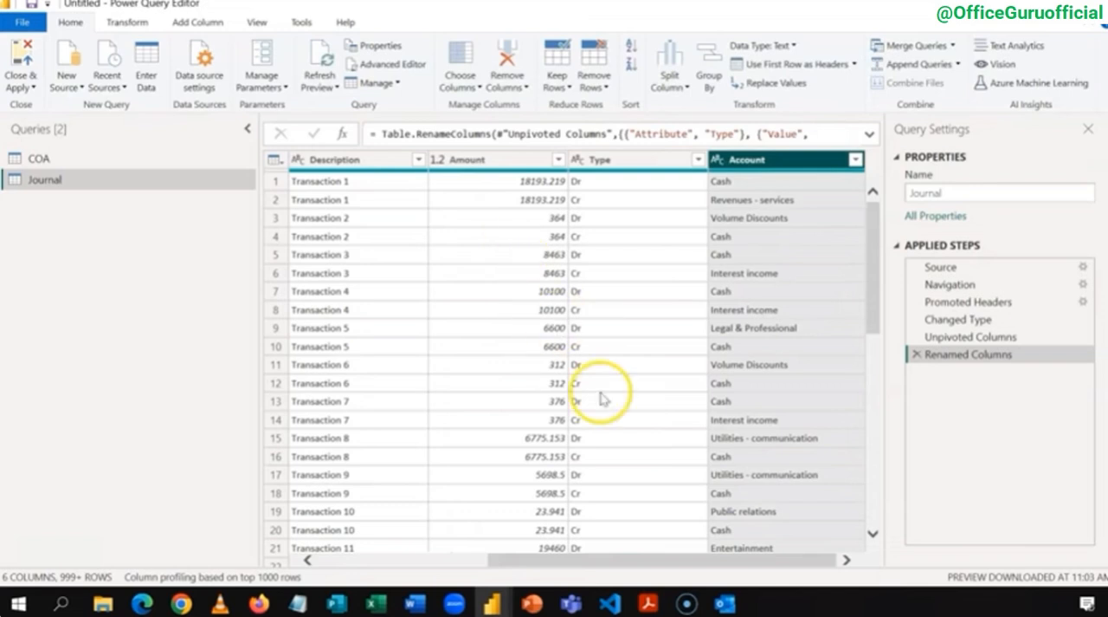
Step: Start a custom column in the Journal query and name it TB Amount
left_click_drag(601, 566, 586, 563)
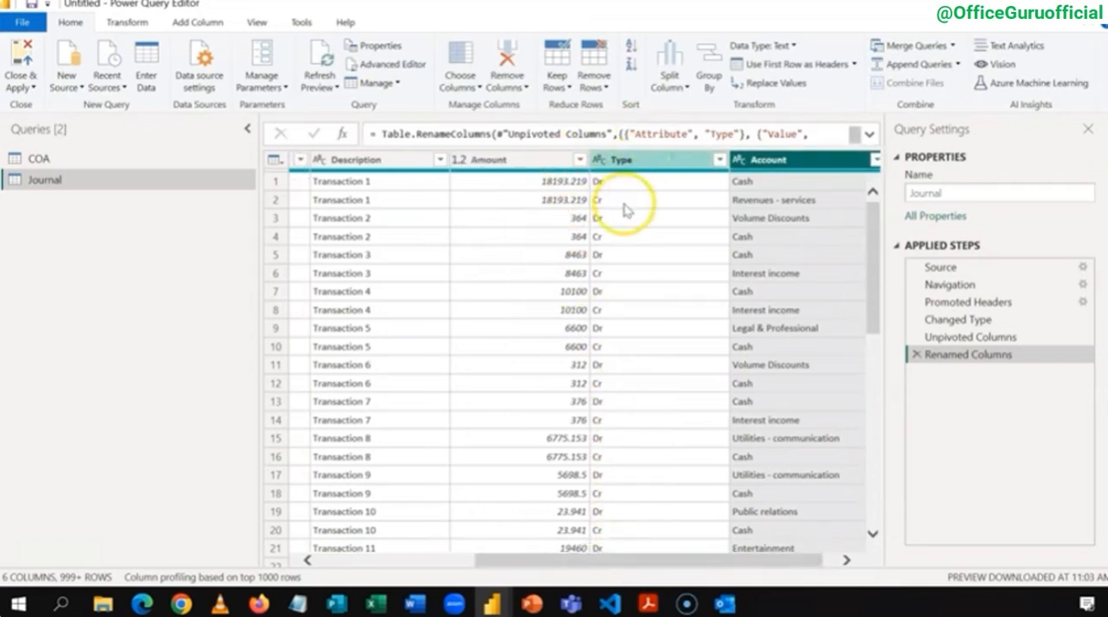
left_click(621, 165)
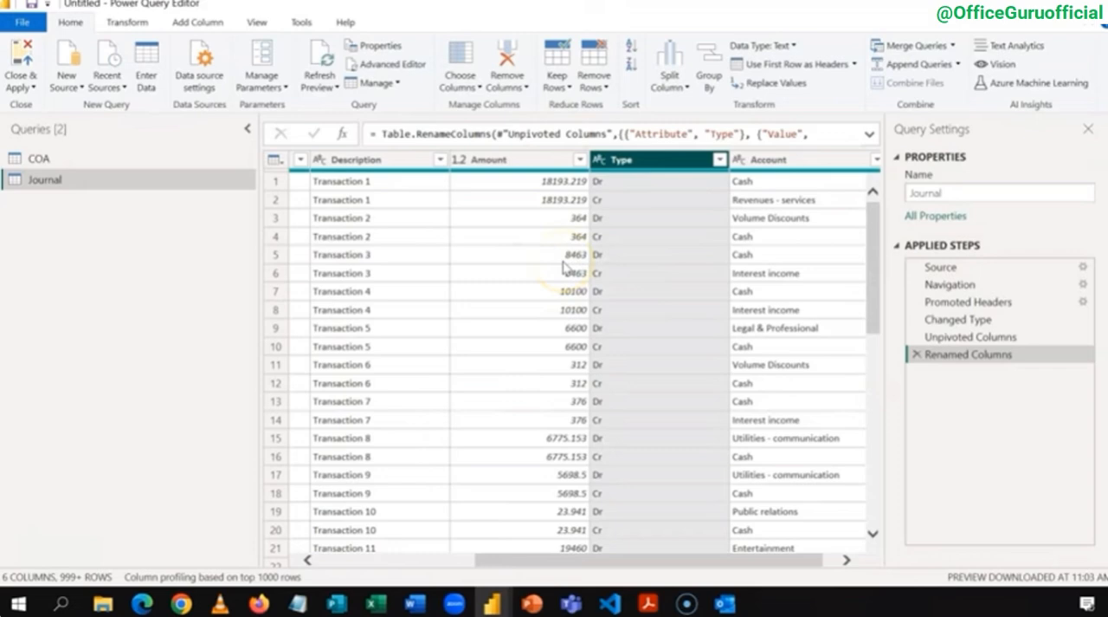
left_click(554, 162)
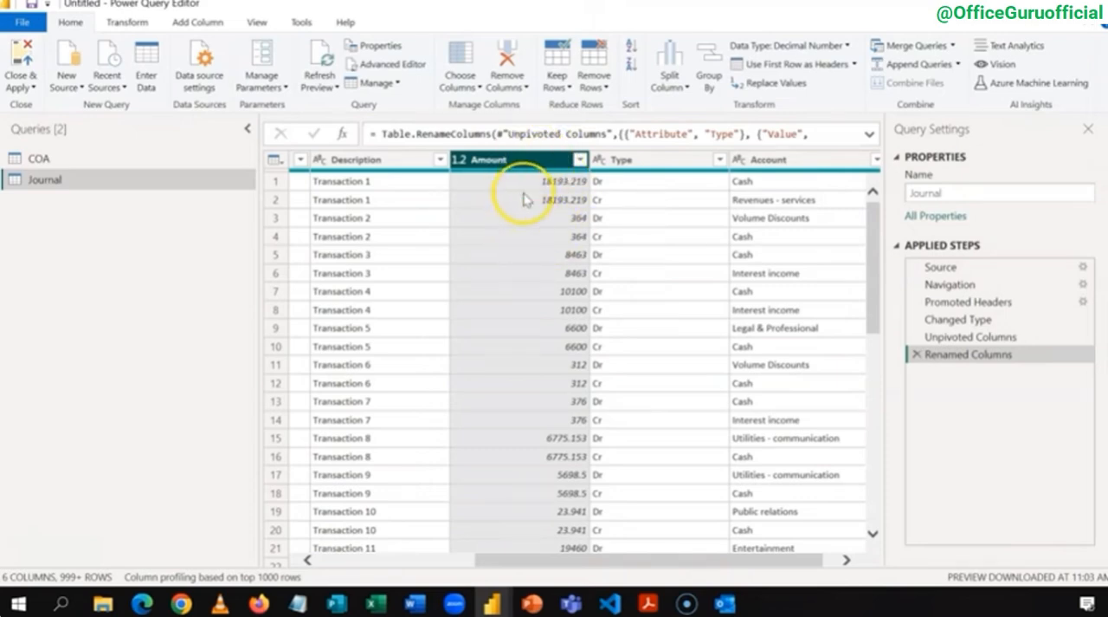
left_click(198, 22)
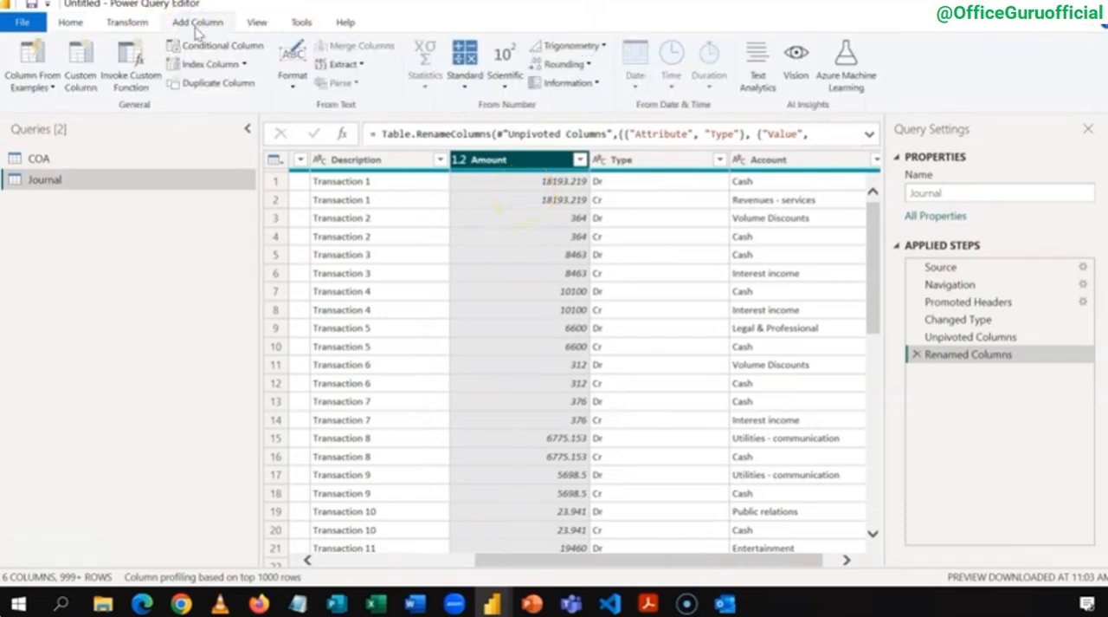
left_click(93, 83)
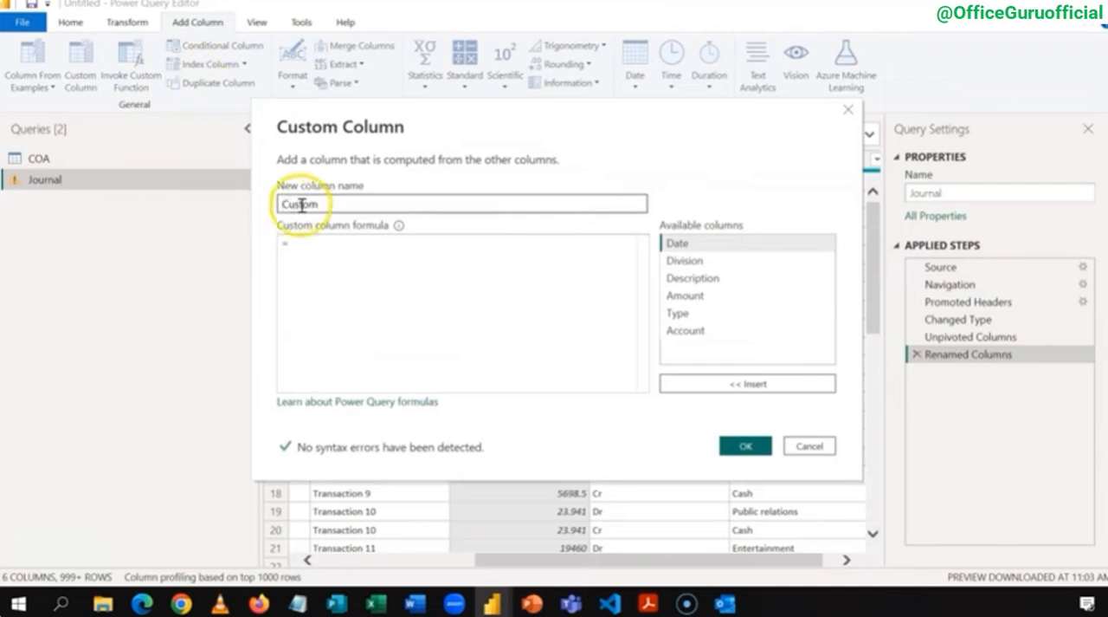
left_click_drag(319, 204, 274, 207)
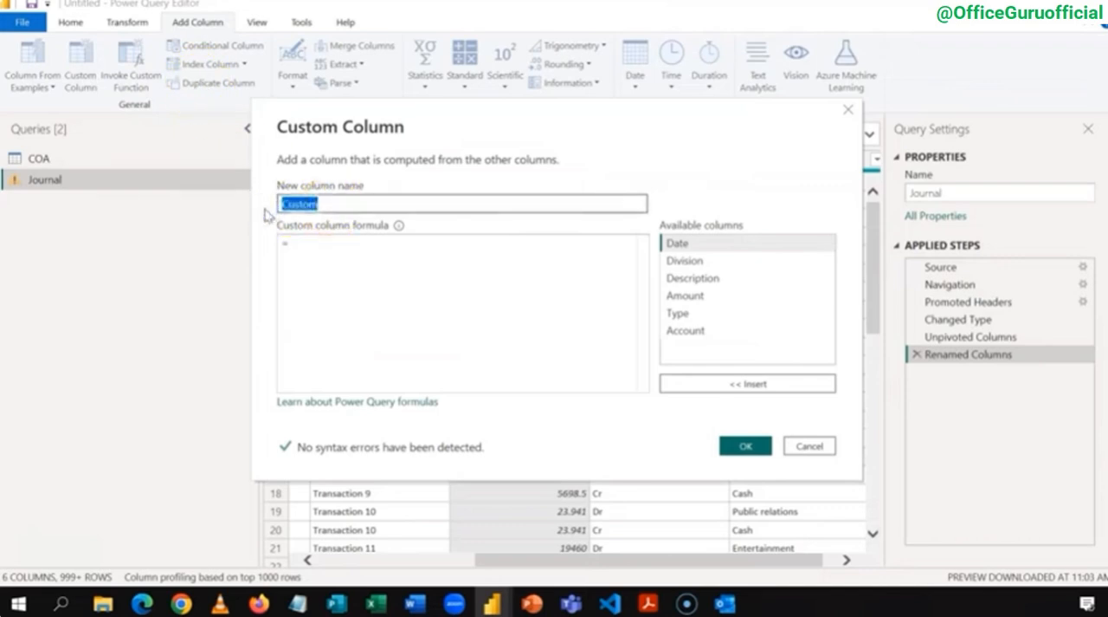
type("TB Amount")
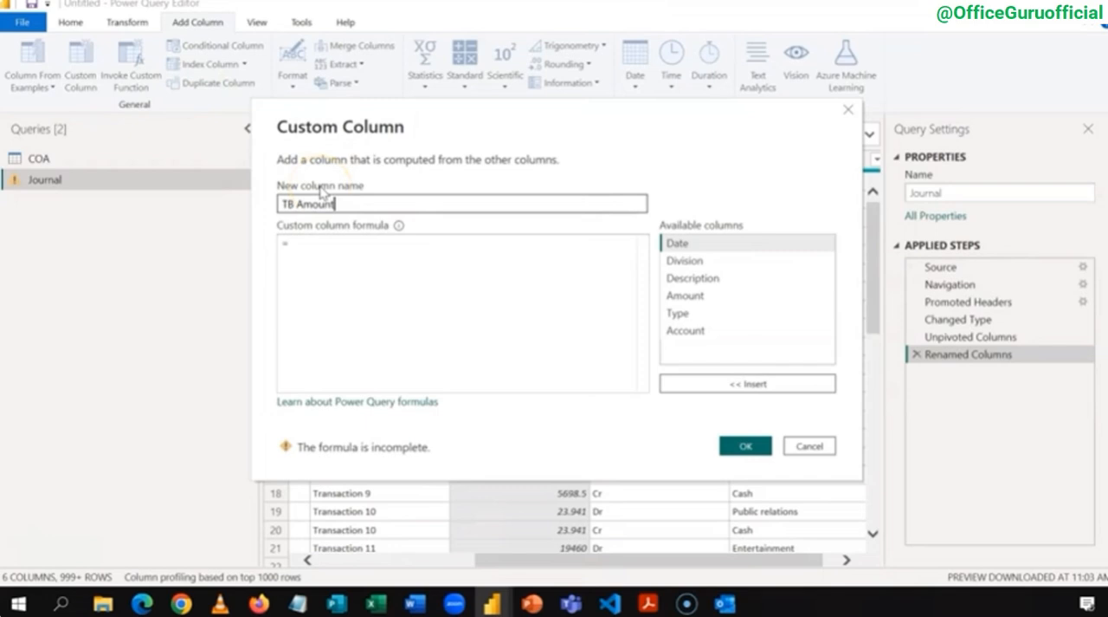
left_click_drag(438, 123, 560, 251)
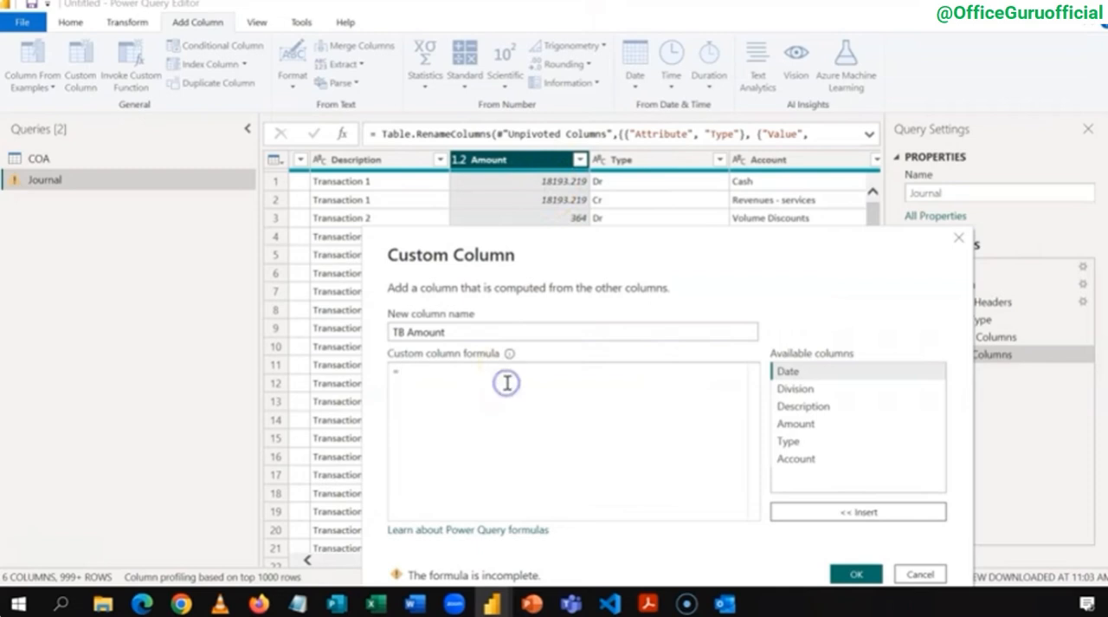
Step: Begin the TB Amount formula with the condition if [Type] = "Dr" then
left_click(463, 437)
type("if")
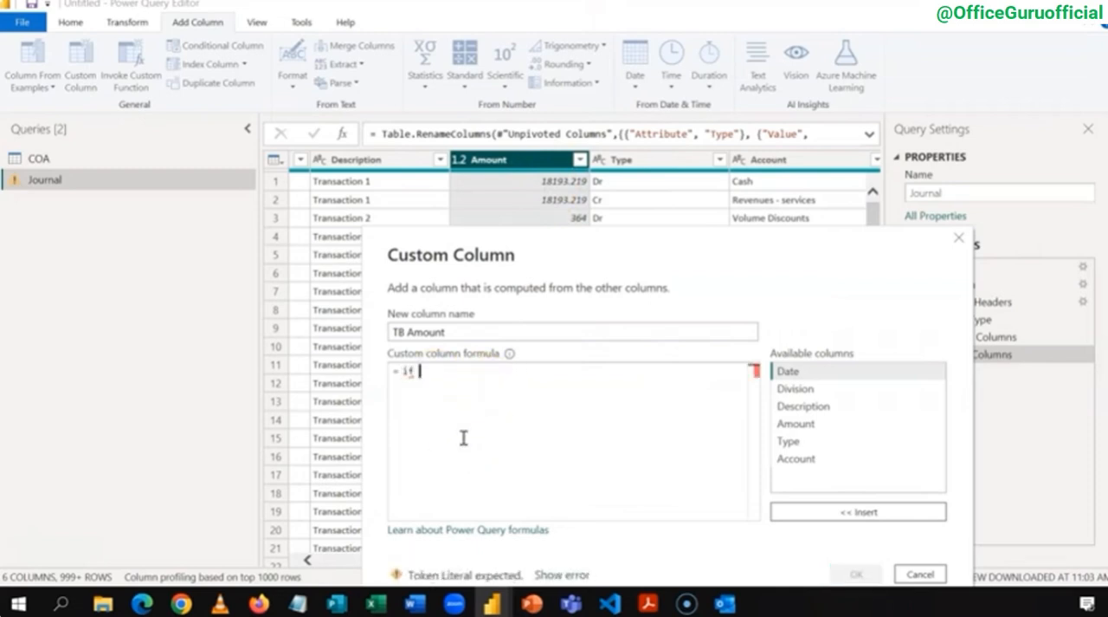
type(" [")
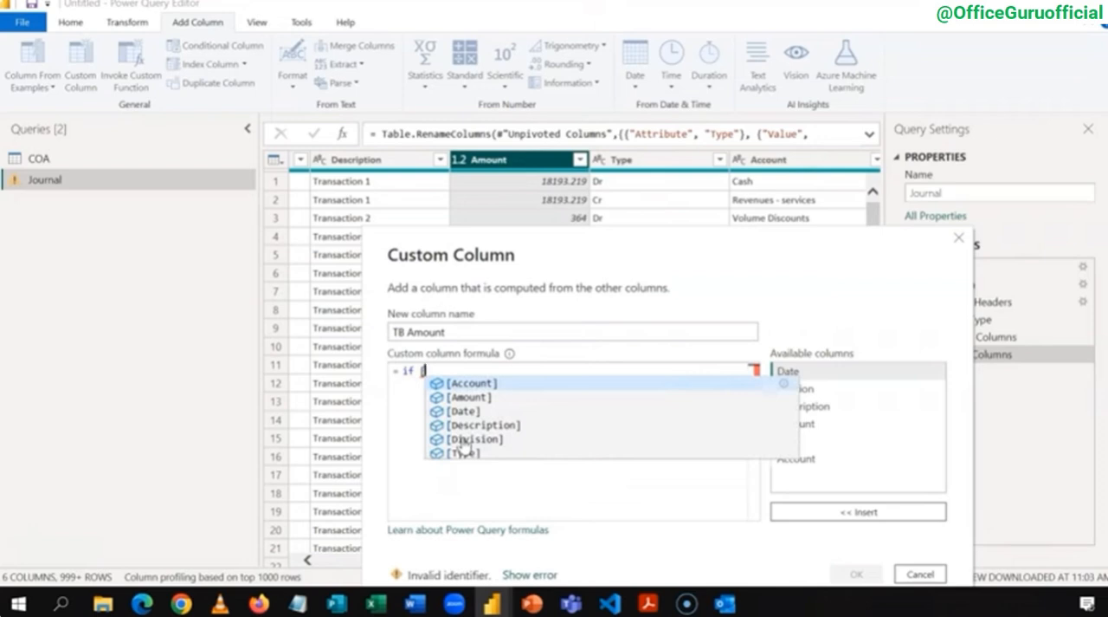
key("Down")
key("Down")
key("Down")
key("Down")
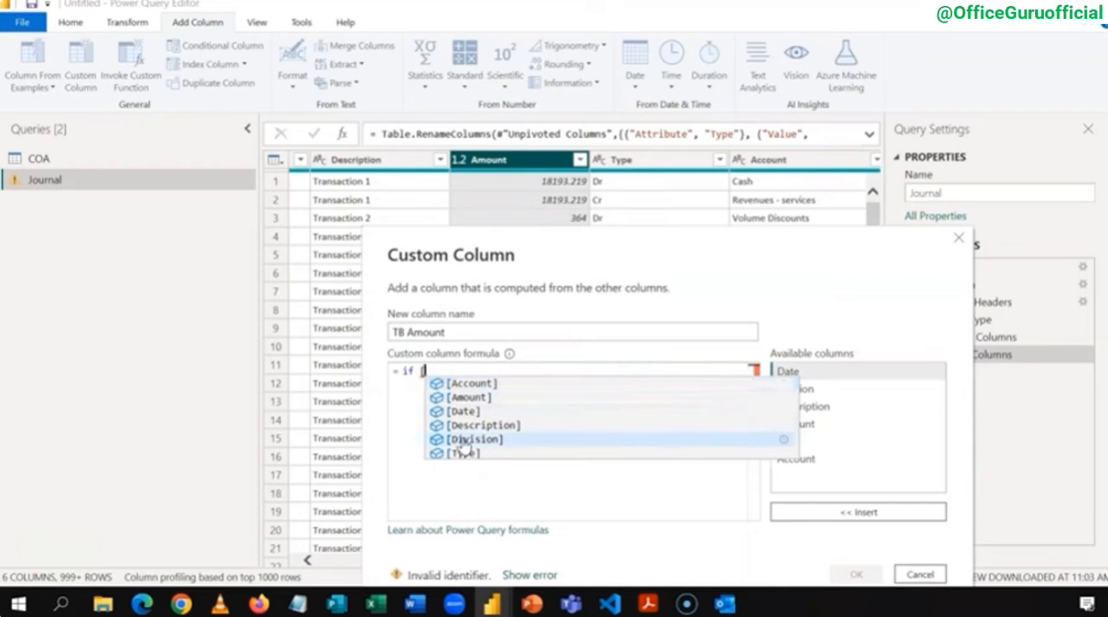
key("Down")
key("Tab")
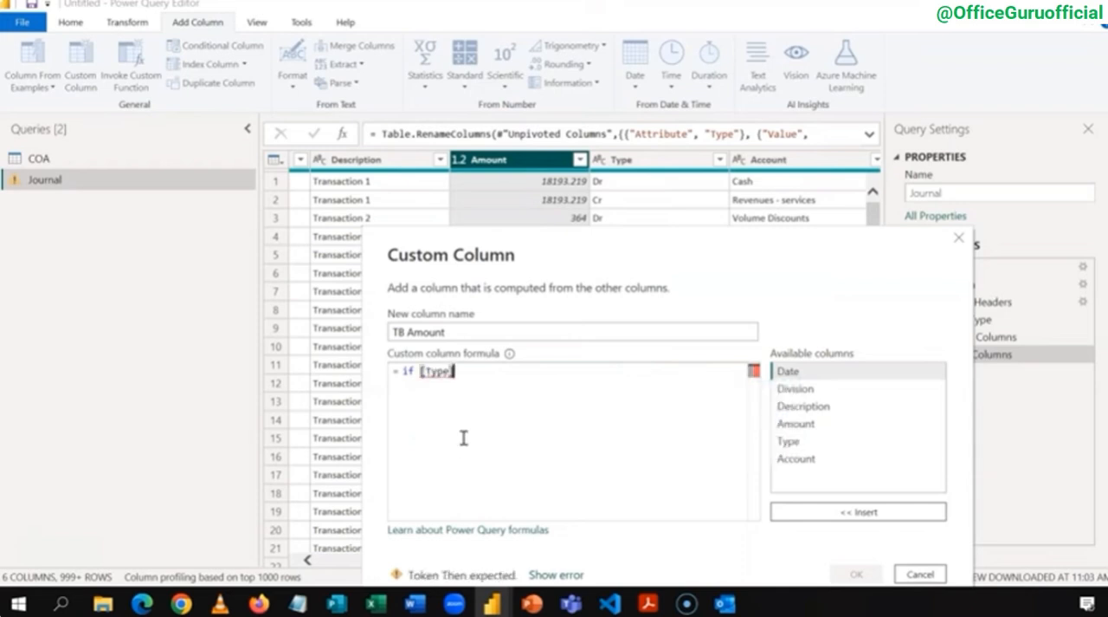
type("=")
type(" t")
type("Dr")
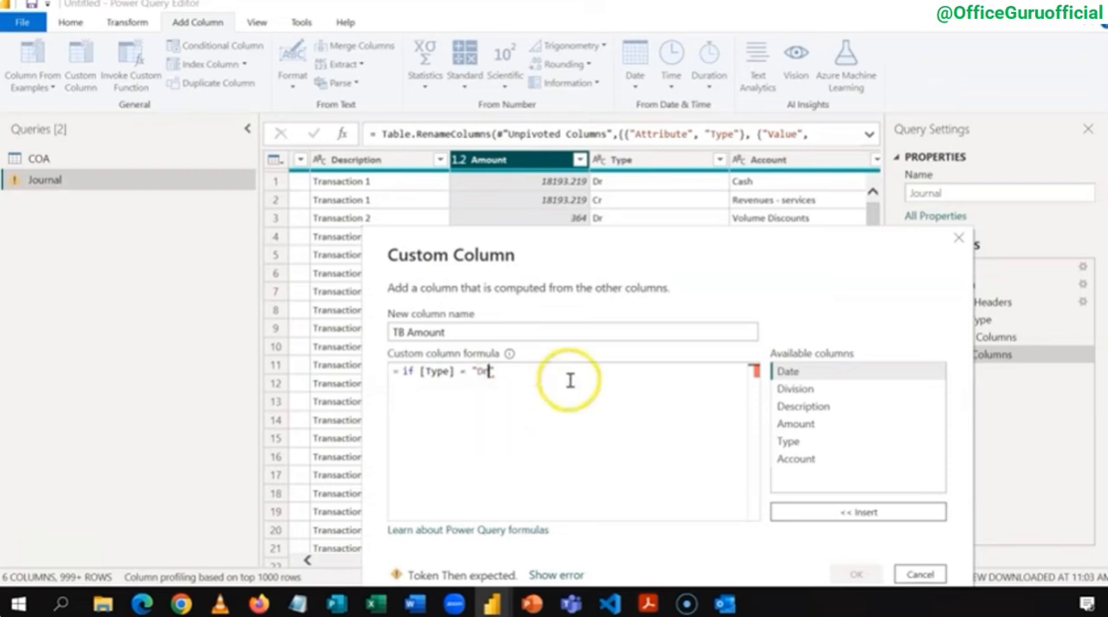
type("\" then ")
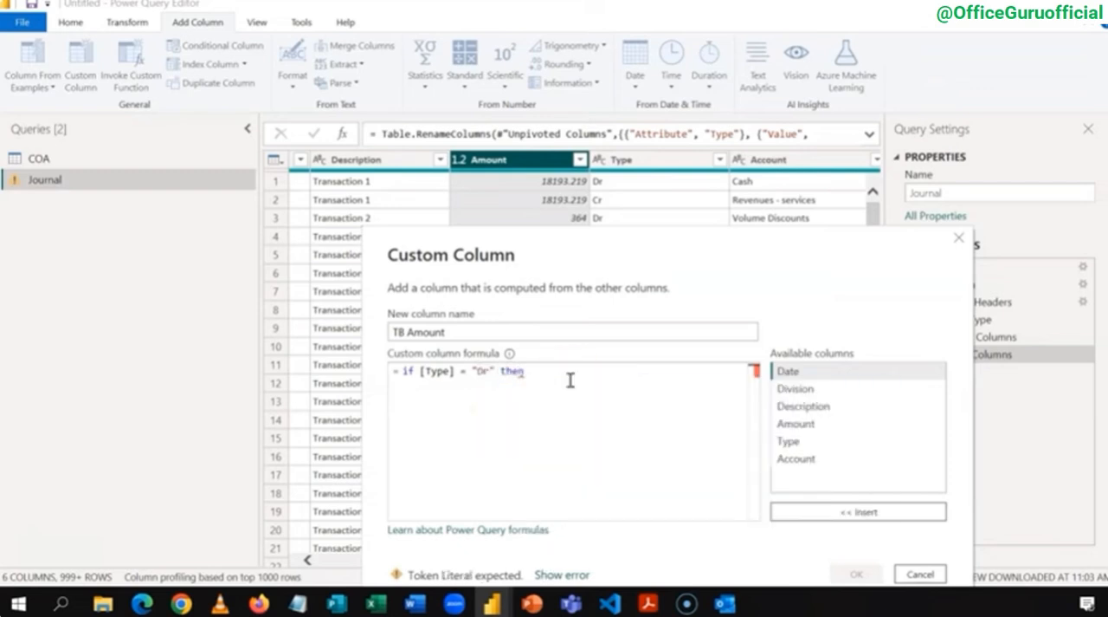
type("[")
Step: Complete the formula with [Amount]*-1 else [Amount] and add the TB Amount column to the query
key("Up")
key("Up")
key("Up")
key("Up")
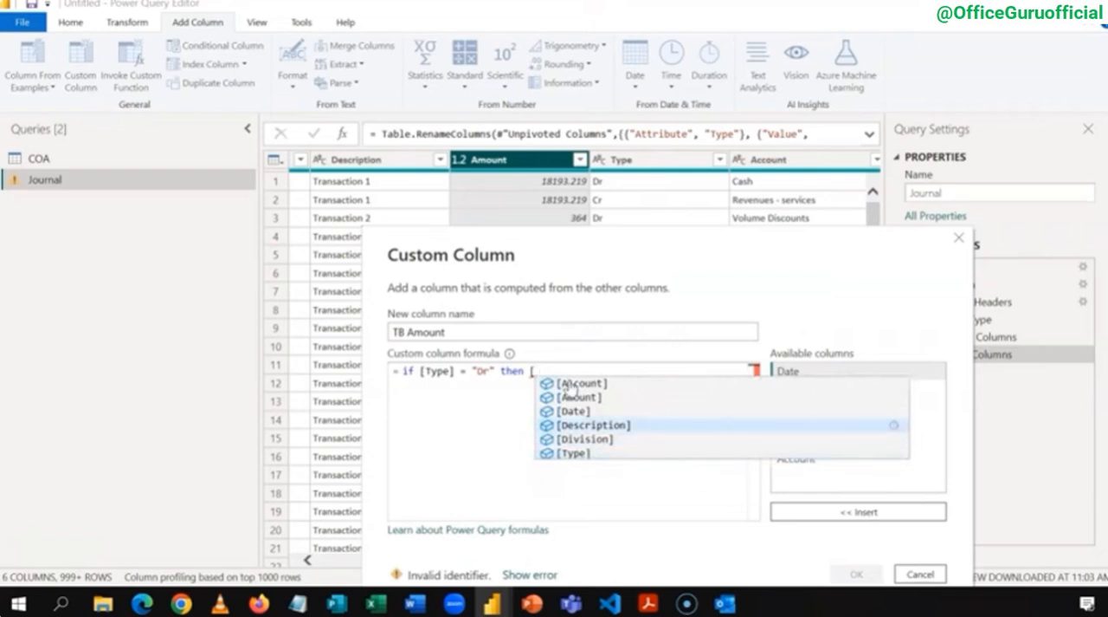
key("Tab")
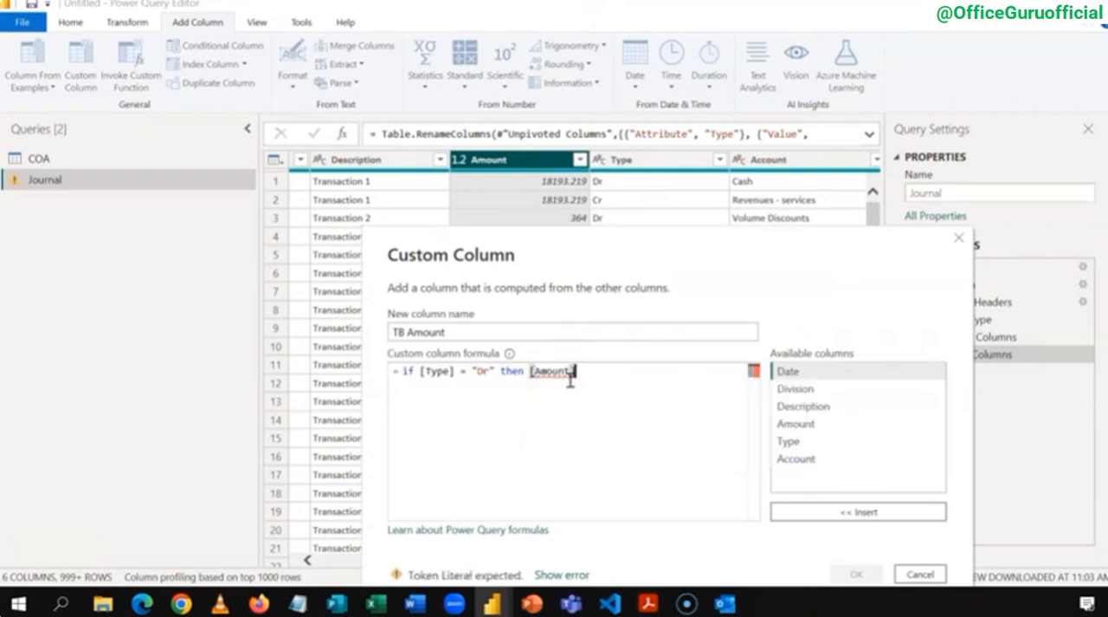
type("\"")
type("\"")
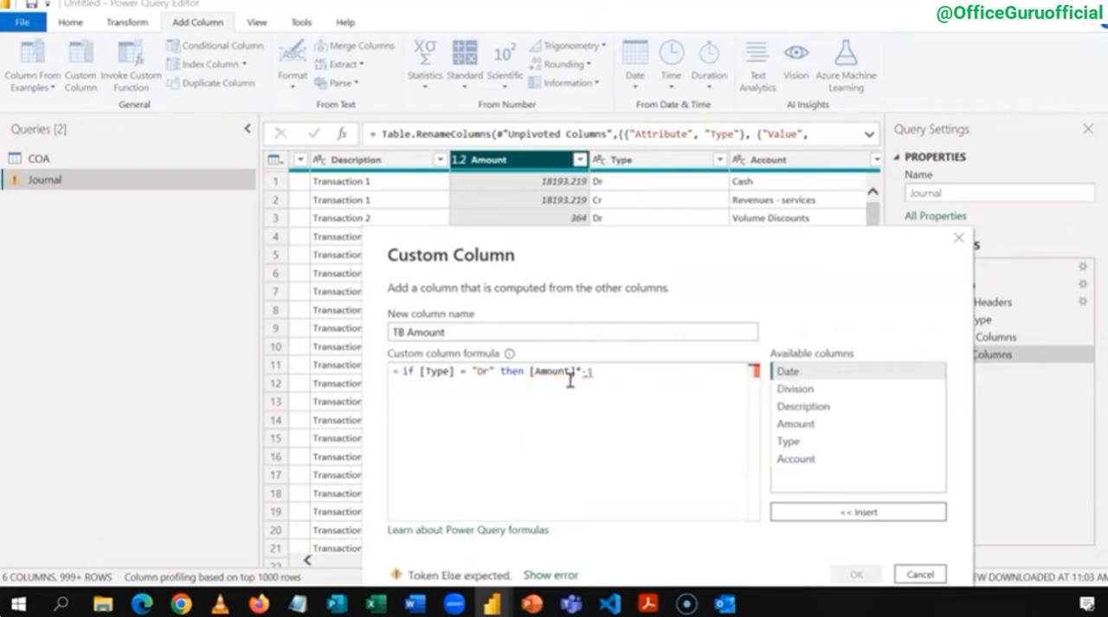
type("else")
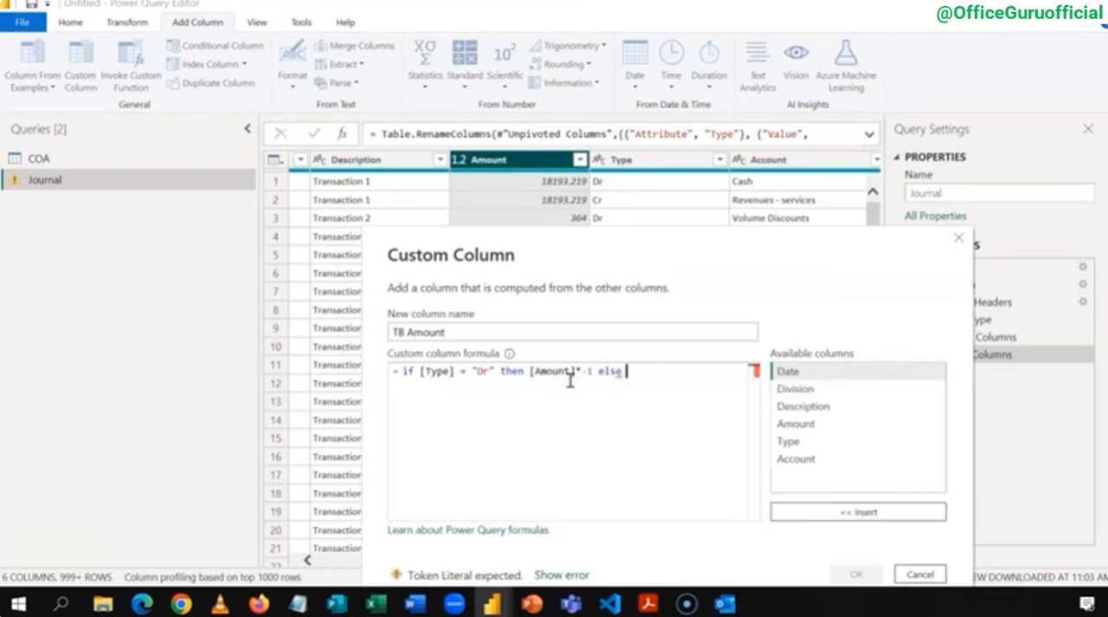
type(" [")
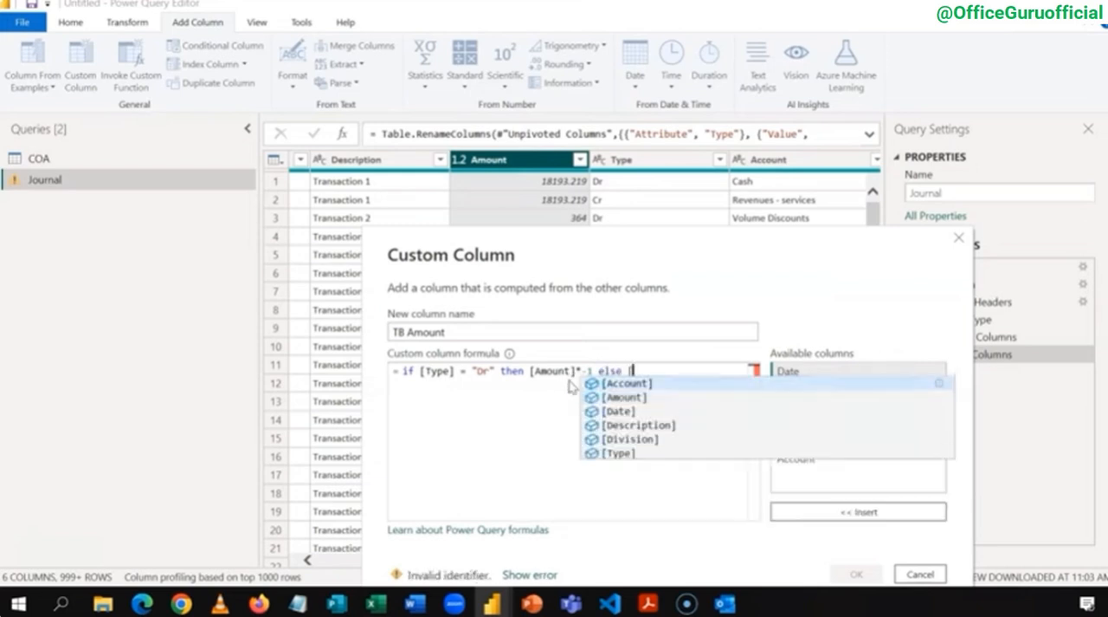
key("Return")
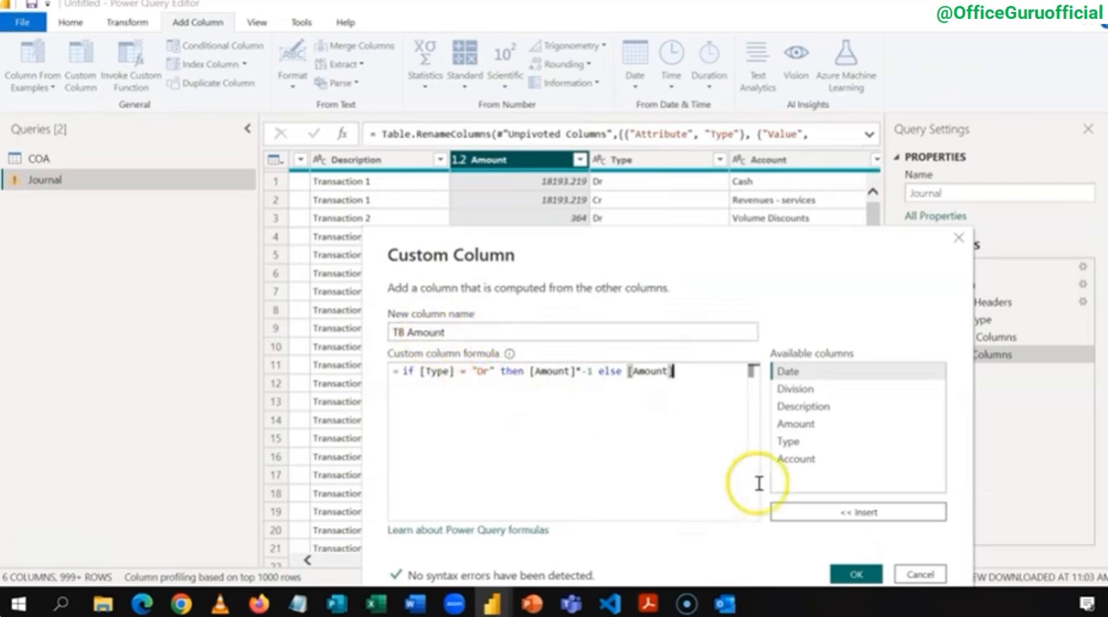
left_click(851, 577)
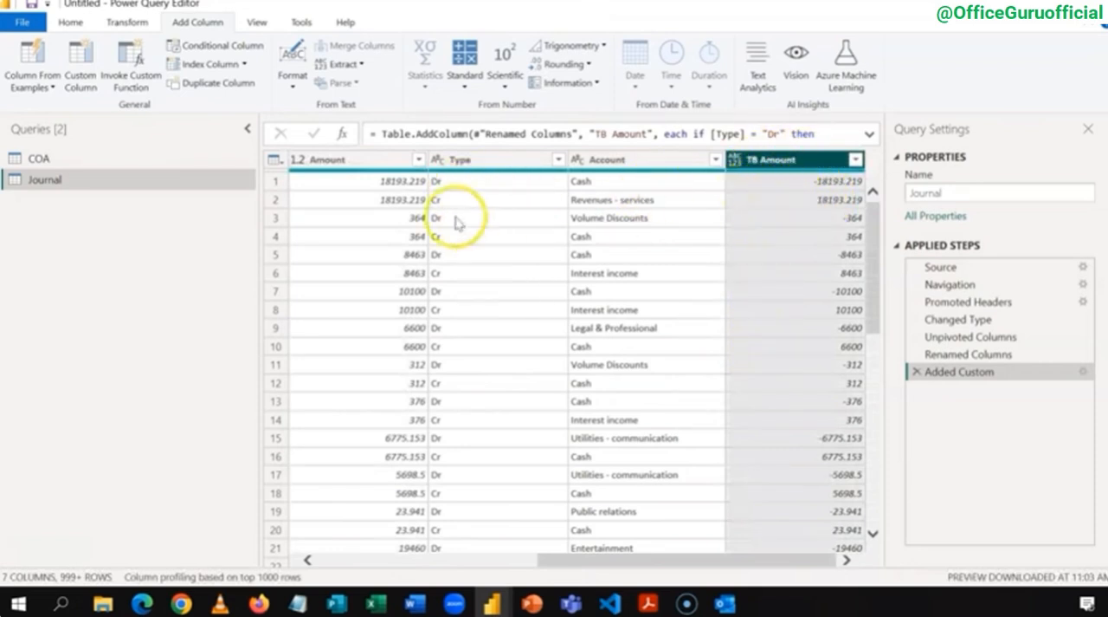
Step: Set the TB Amount column's data type to Decimal Number and remove the Description and Amount columns from the Journal query
left_click(738, 163)
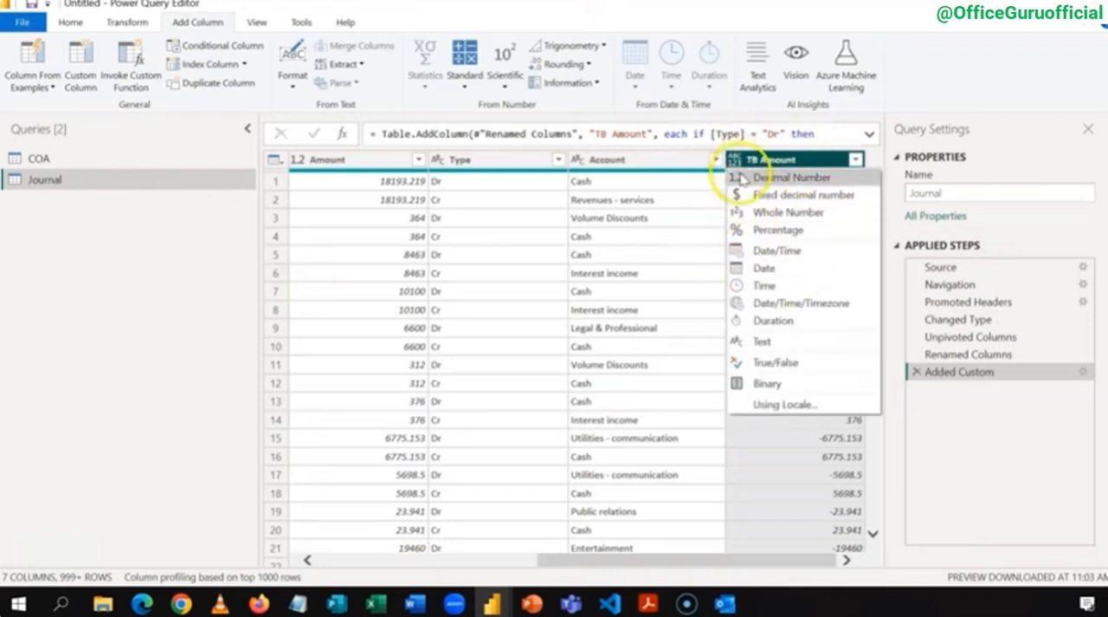
left_click(749, 177)
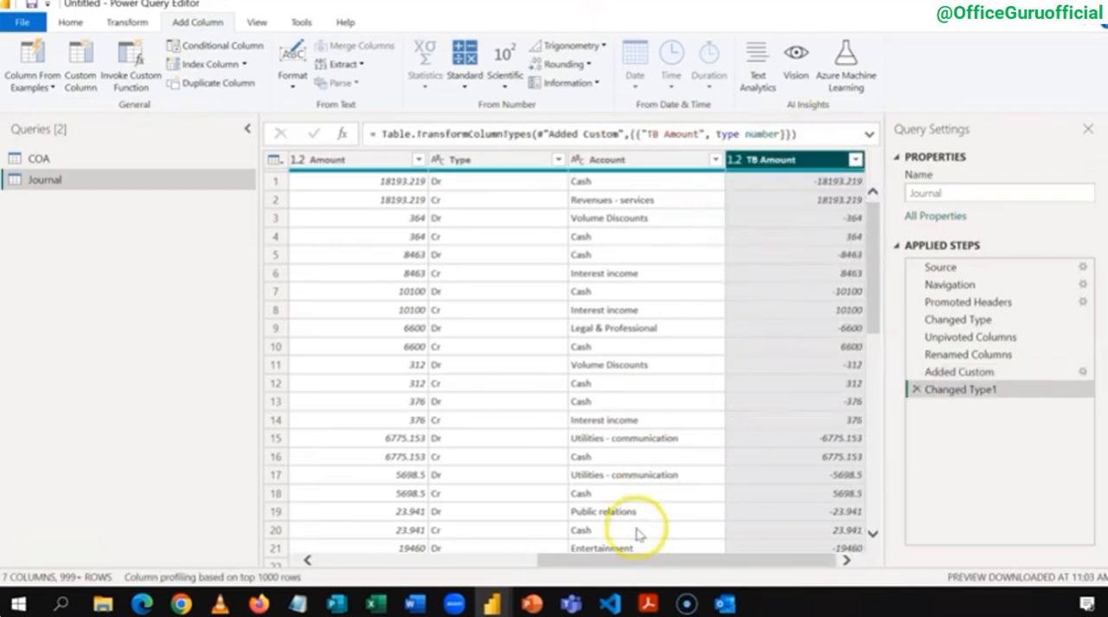
left_click_drag(629, 559, 456, 557)
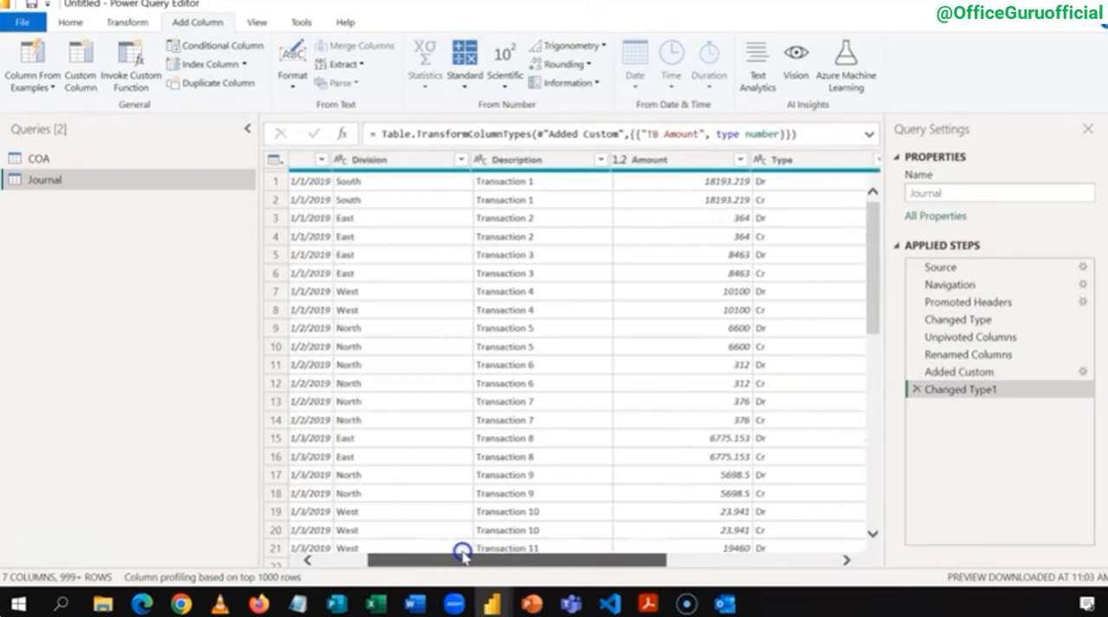
left_click(677, 161)
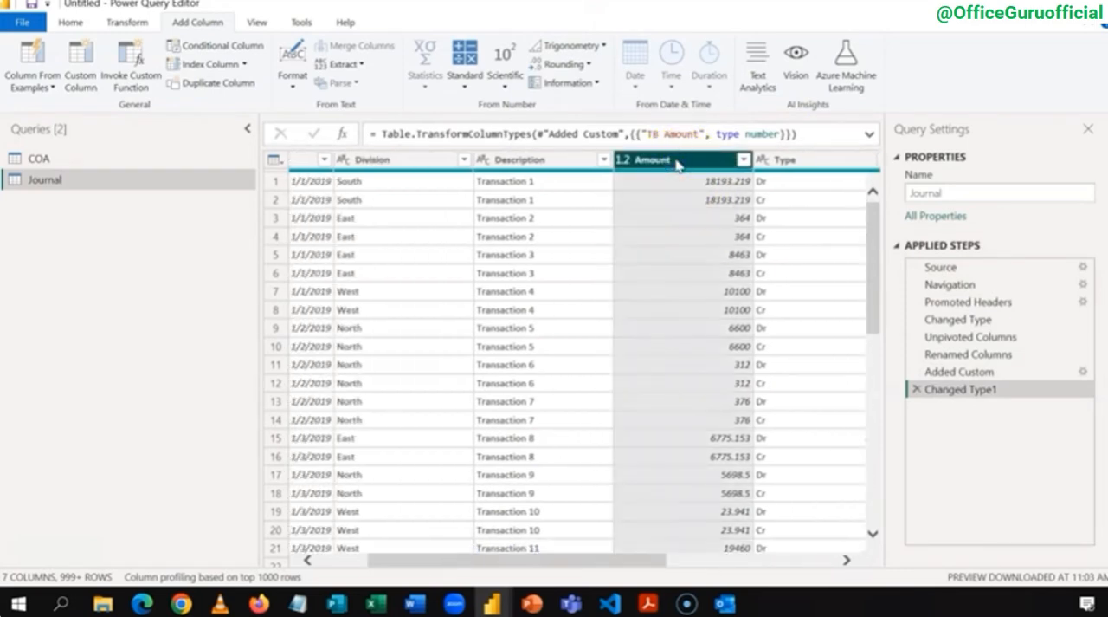
key("shift+Left")
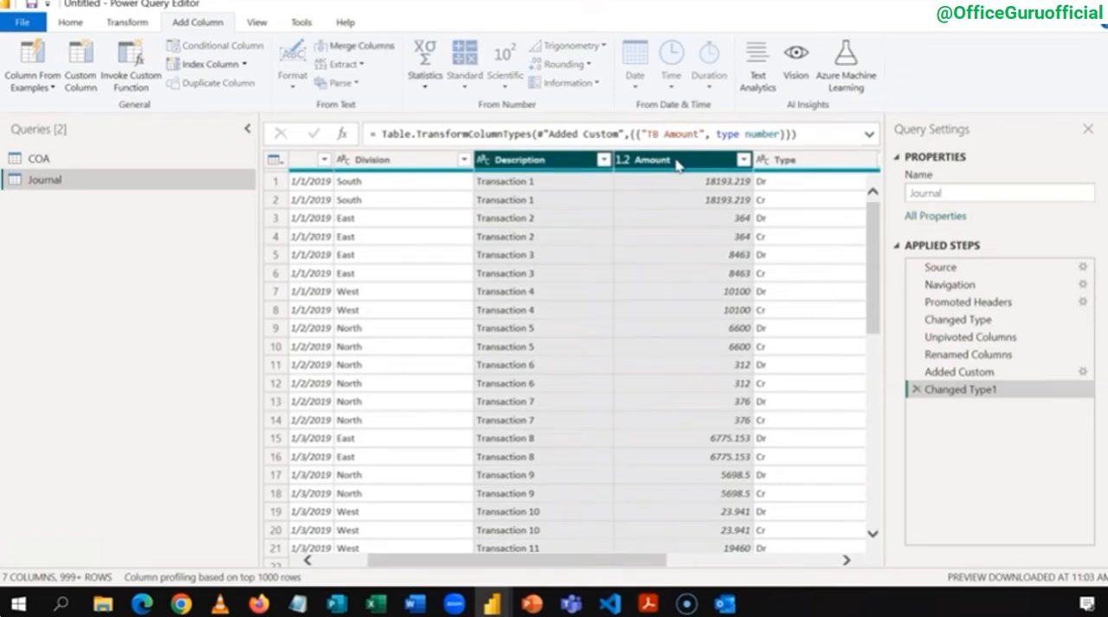
right_click(678, 163)
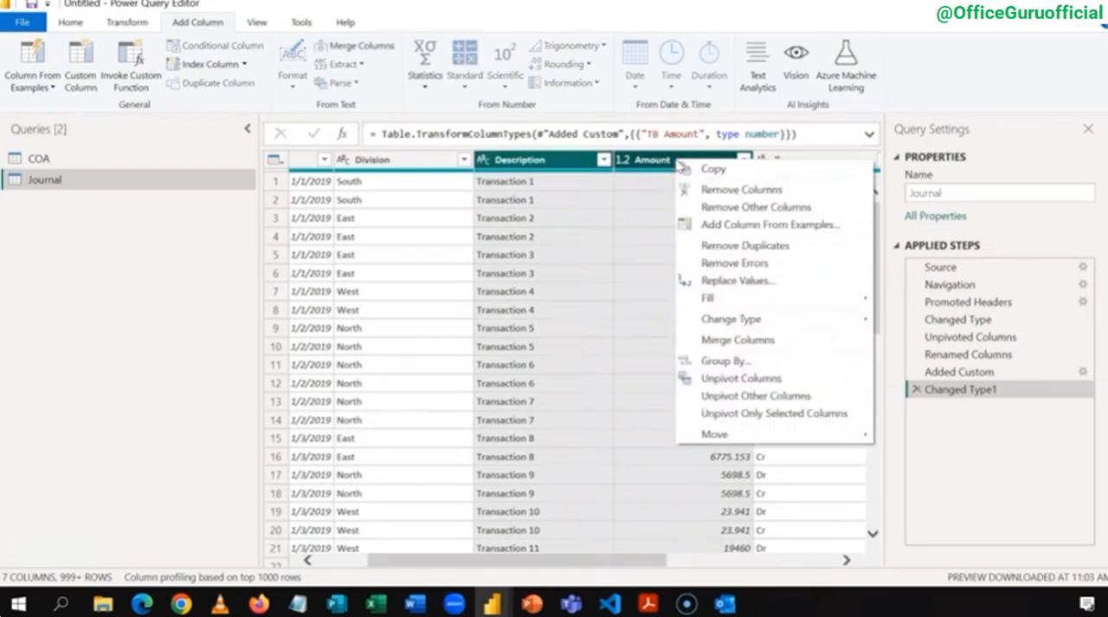
left_click(719, 189)
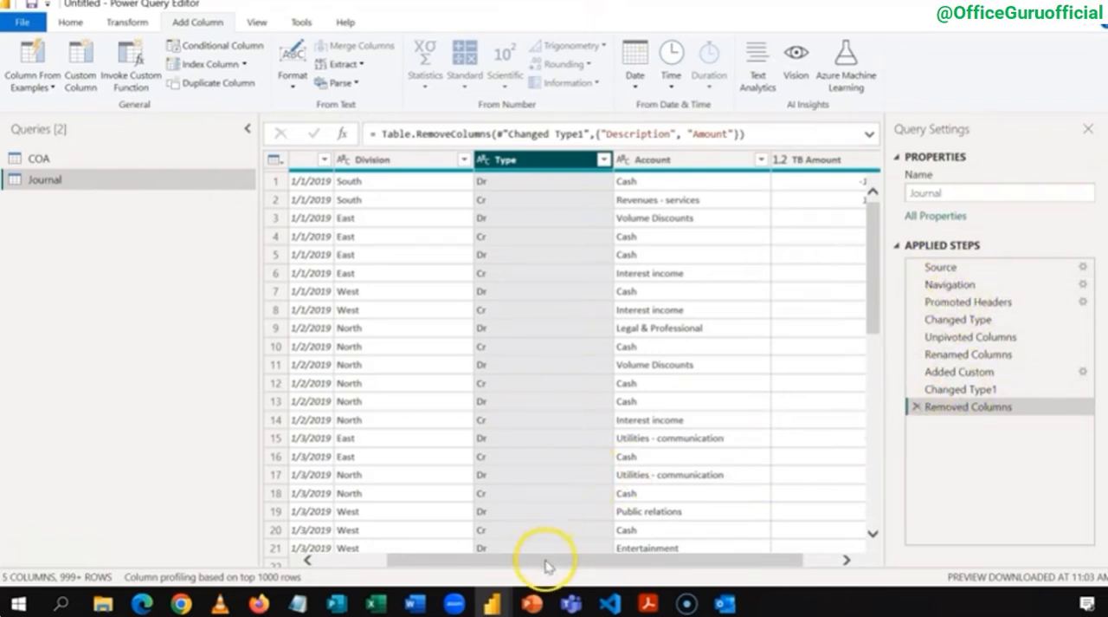
Step: Create a new query as a reference to the Journal query
left_click_drag(546, 567, 453, 559)
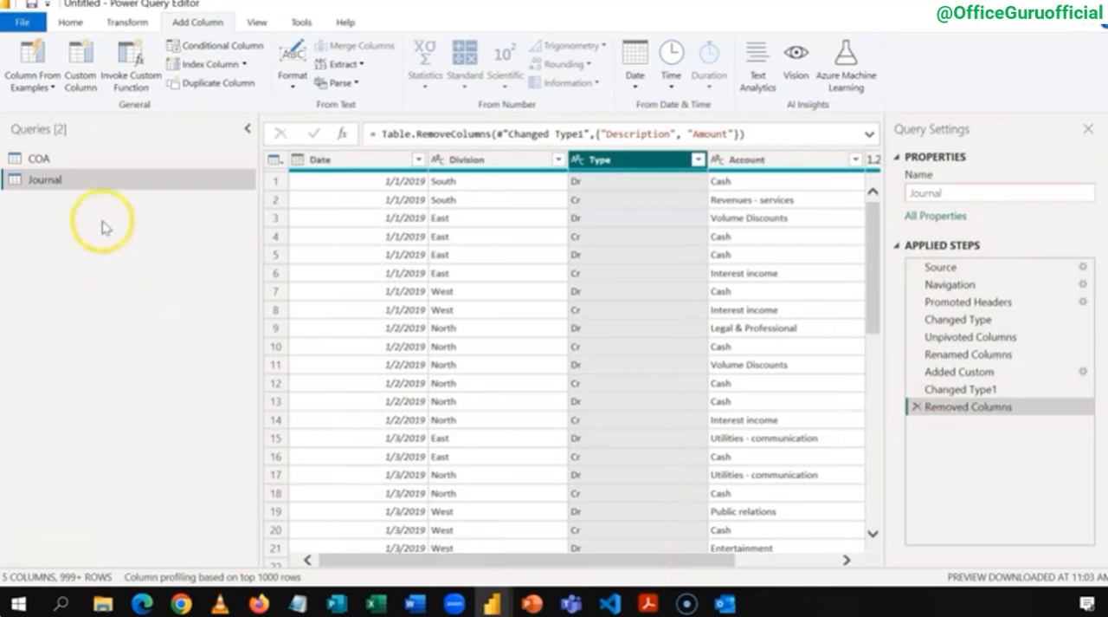
left_click(84, 159)
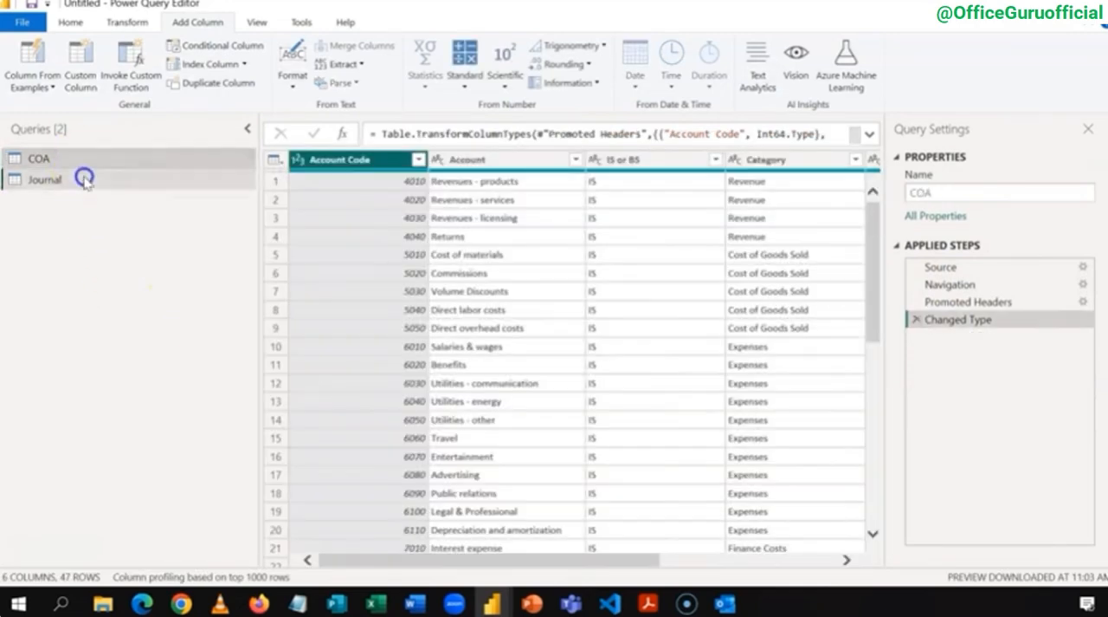
left_click(84, 180)
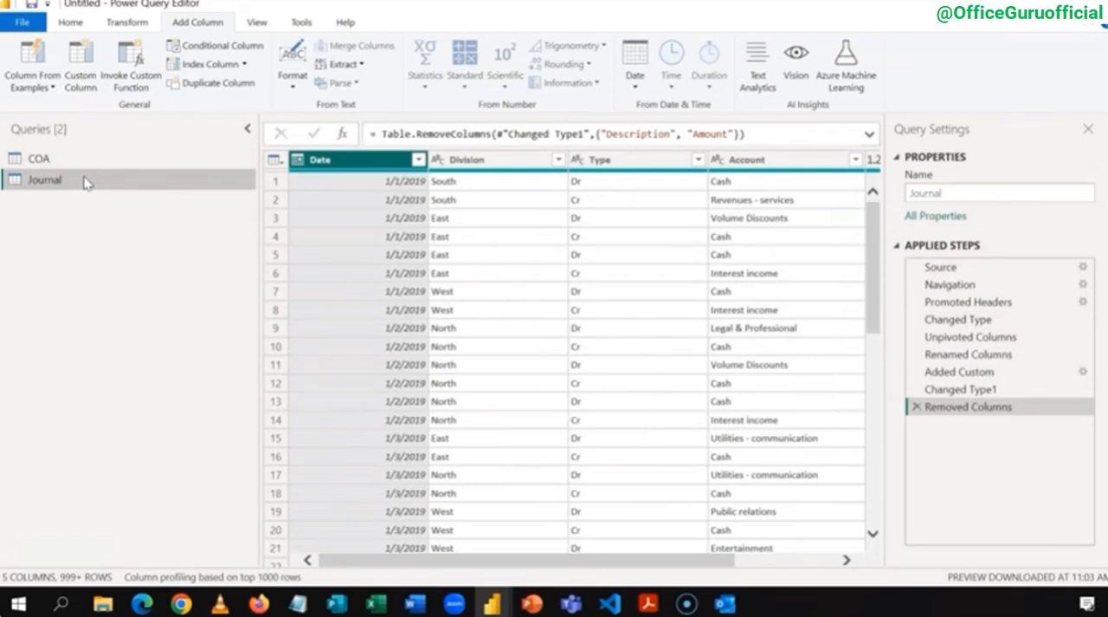
left_click(477, 161)
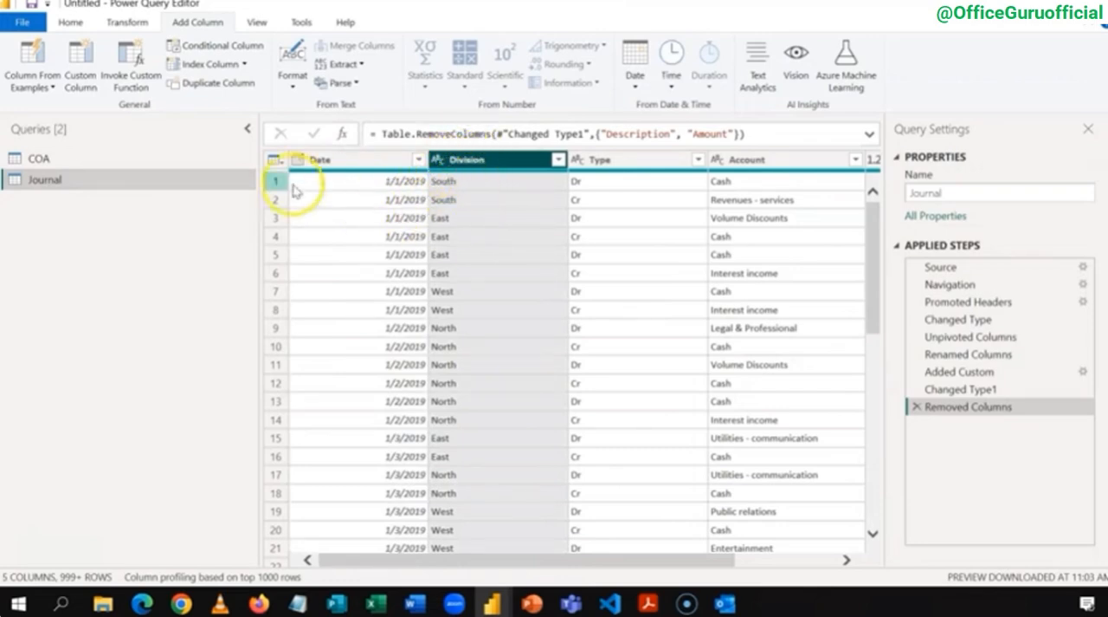
right_click(64, 187)
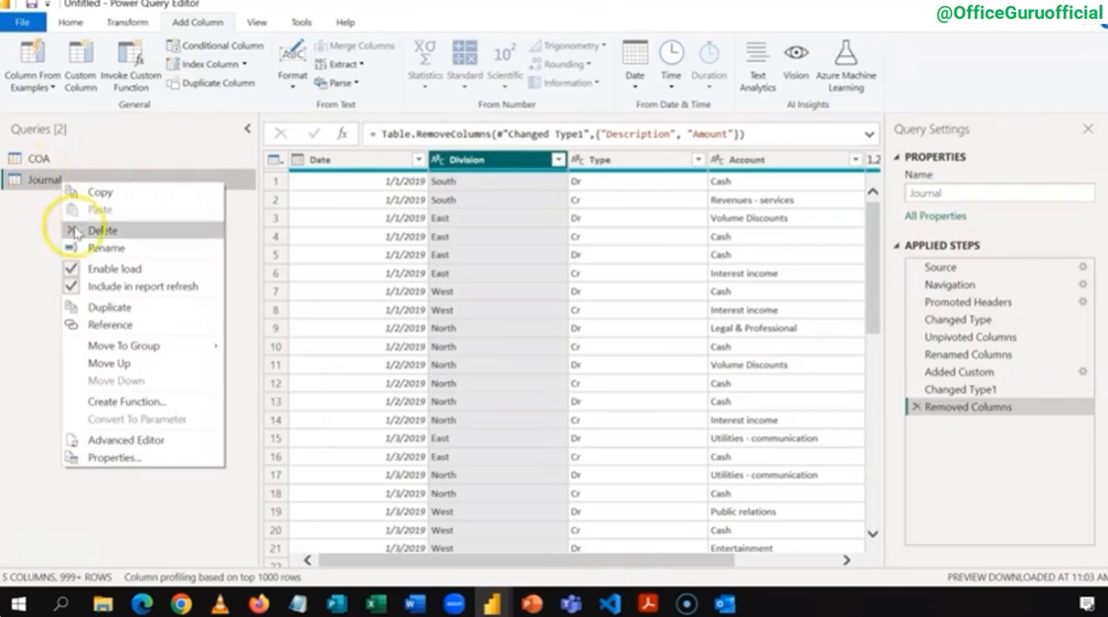
left_click(100, 323)
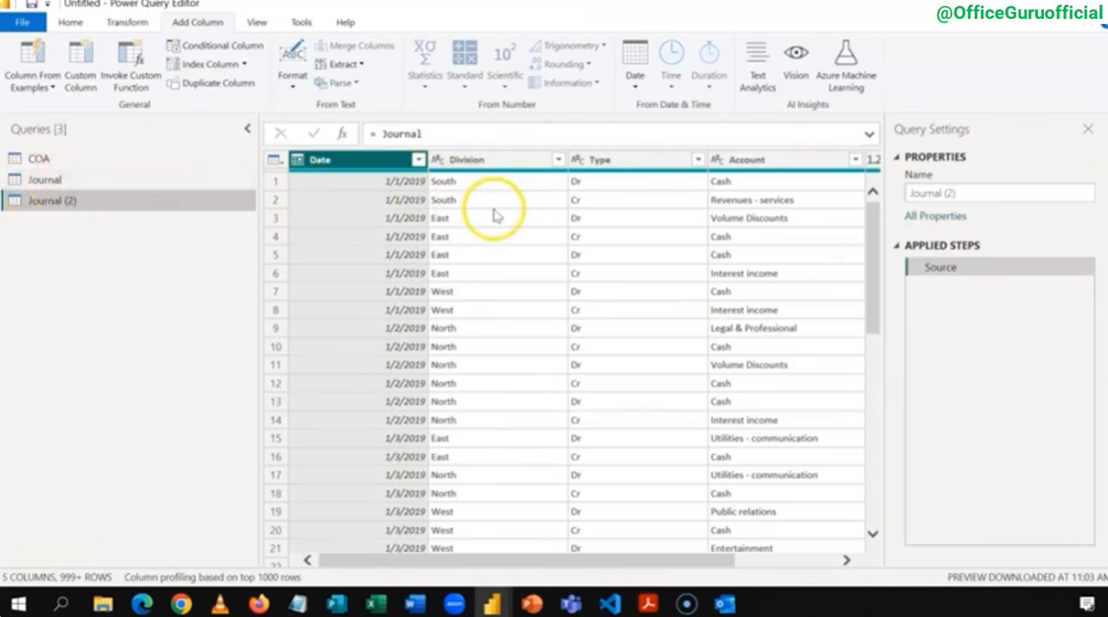
Step: Keep only the Division column in the Journal (2) query and remove its duplicate values
left_click(475, 161)
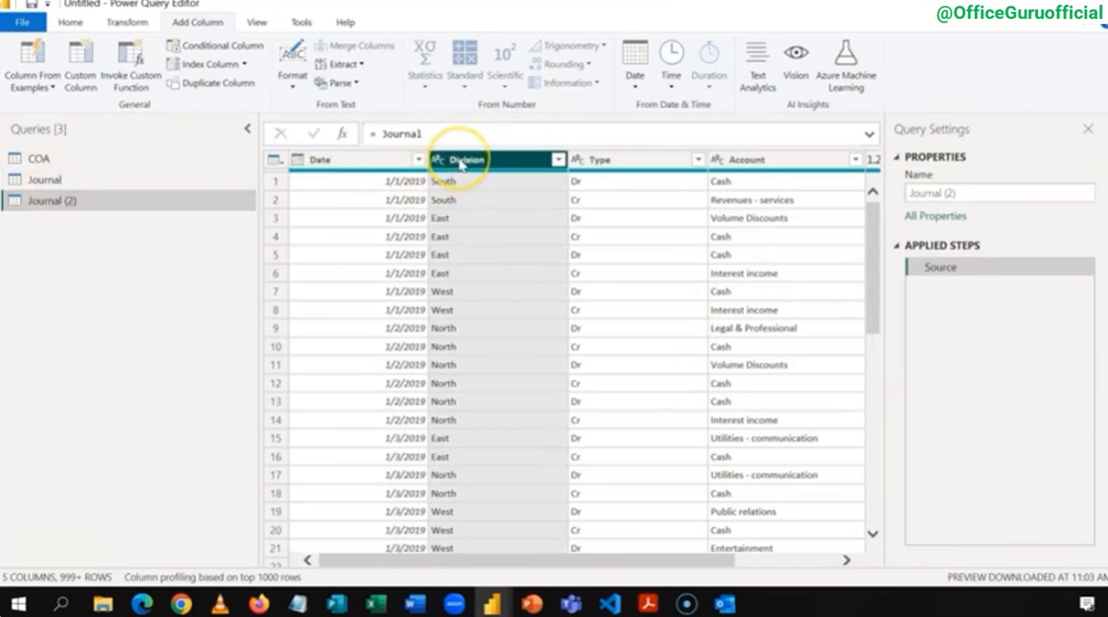
right_click(460, 165)
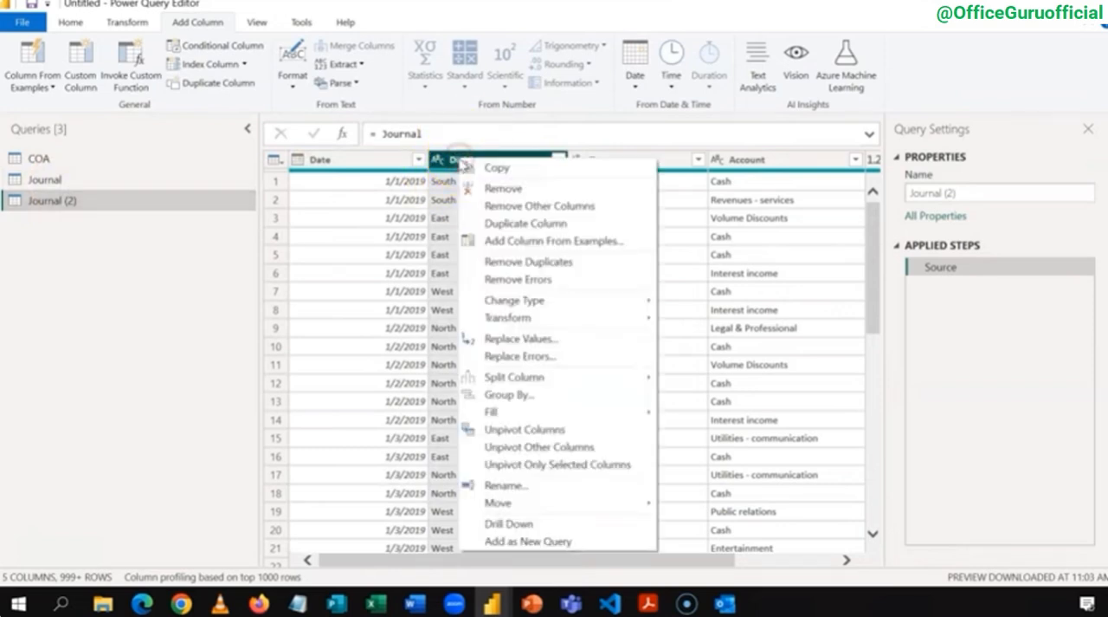
left_click(528, 208)
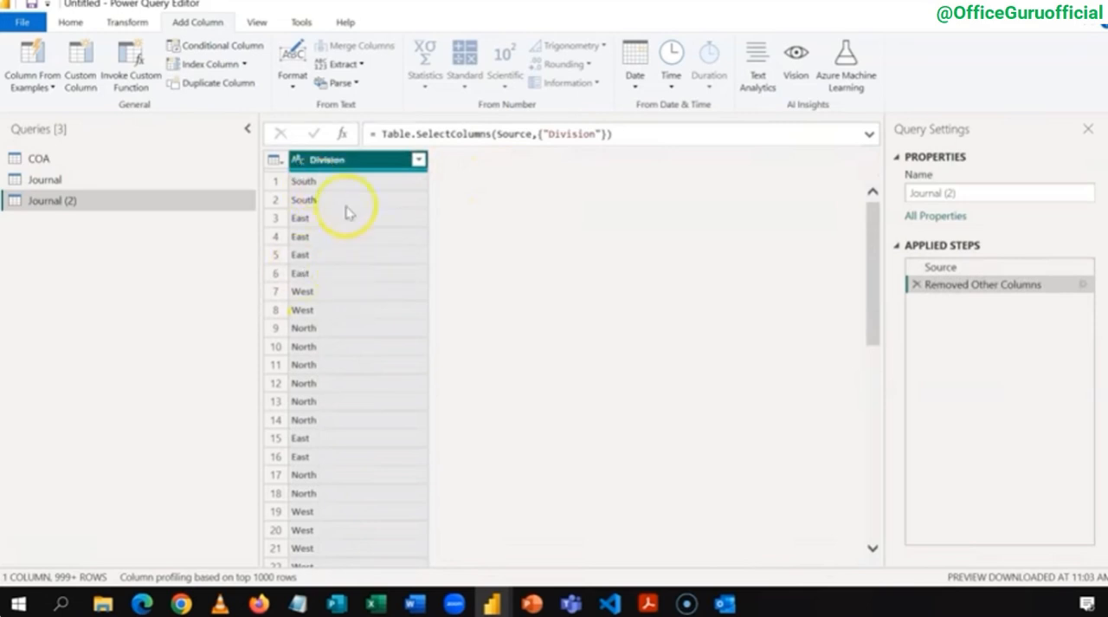
right_click(317, 165)
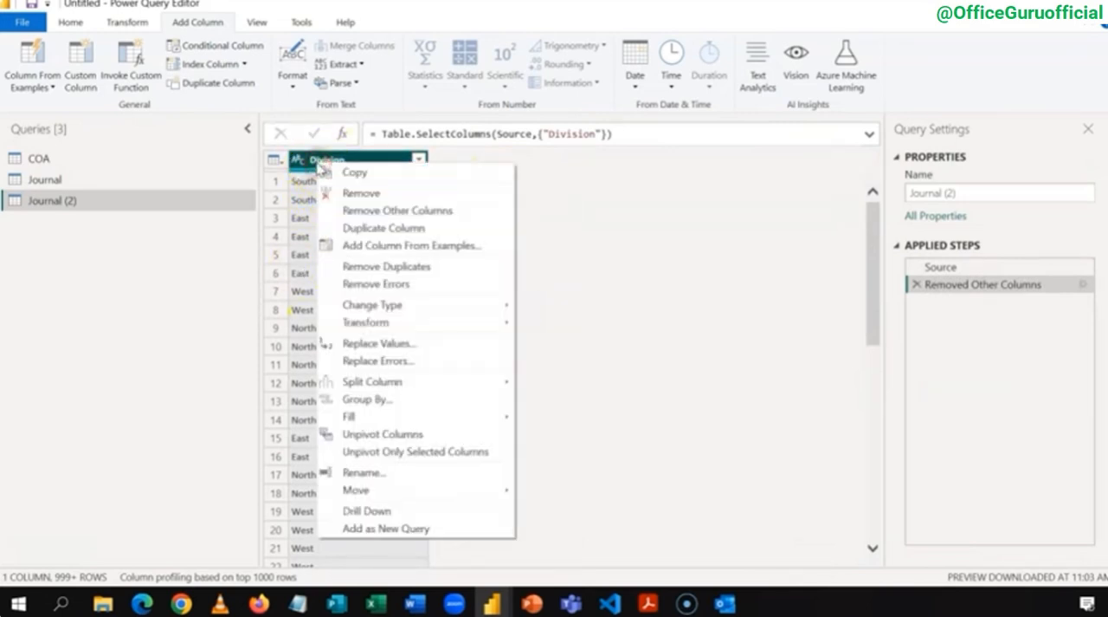
left_click(403, 267)
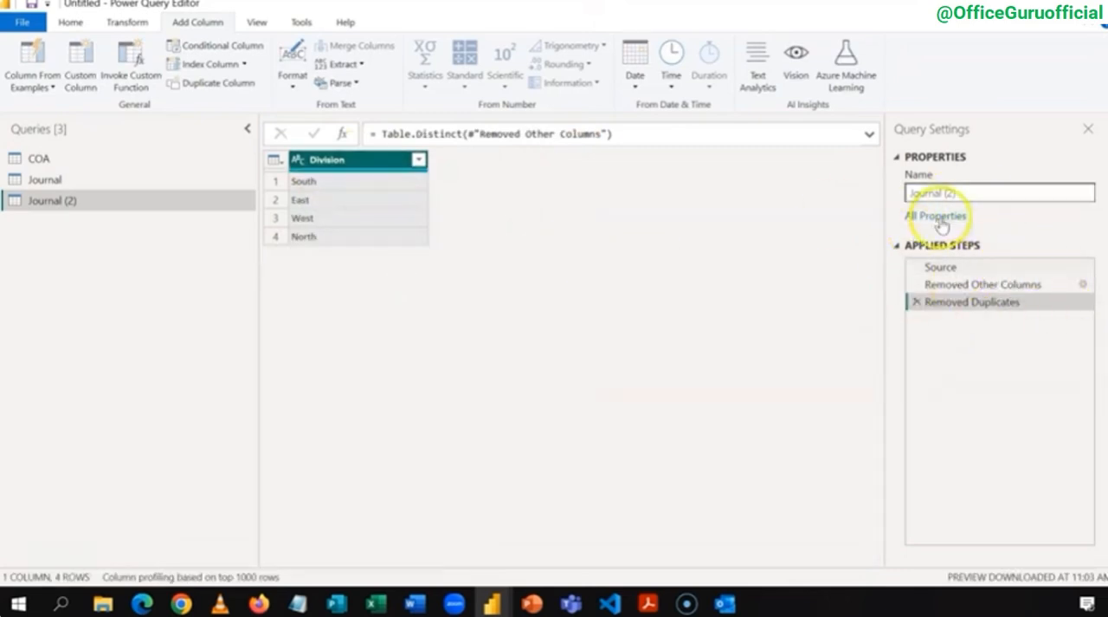
Step: Rename the Journal (2) query to Division
left_click_drag(965, 192, 868, 190)
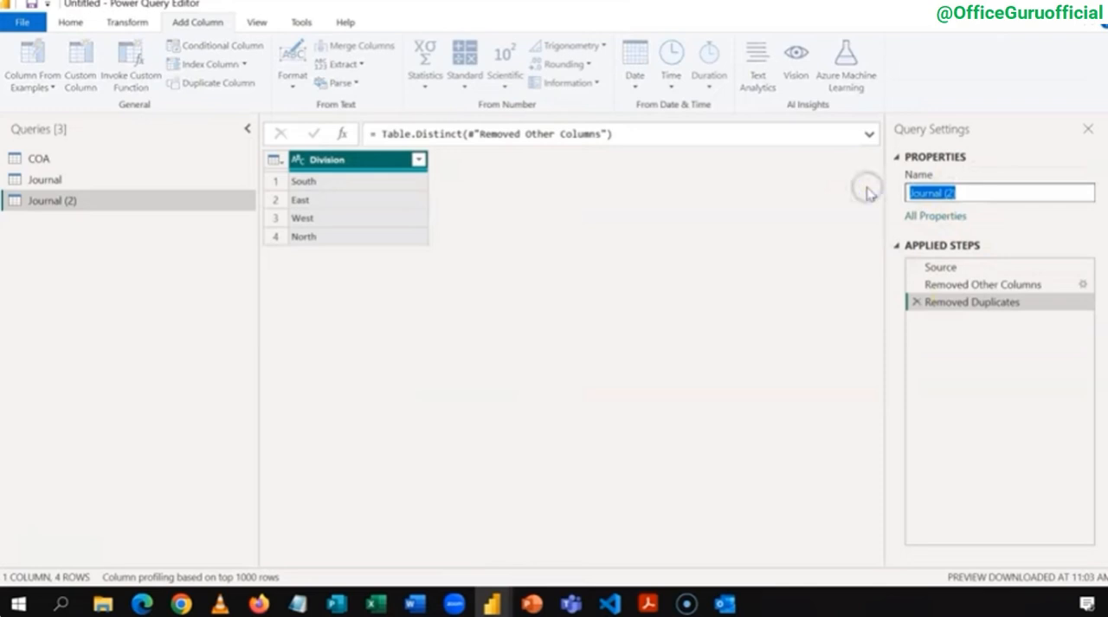
type("Division")
key("Return")
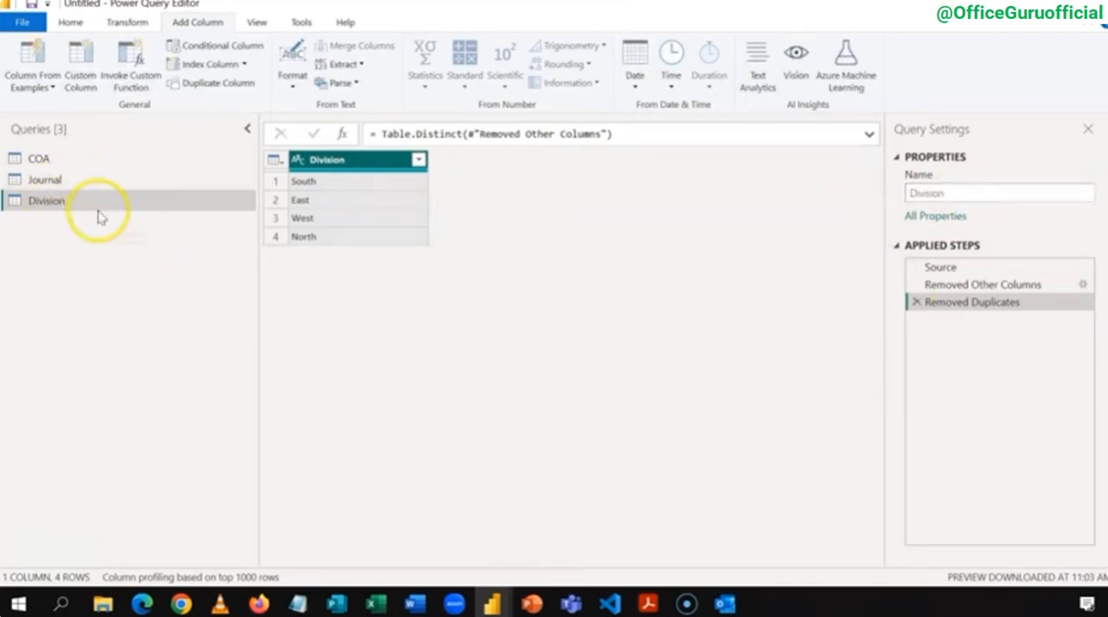
Step: Create a new blank query below the Division query
right_click(33, 229)
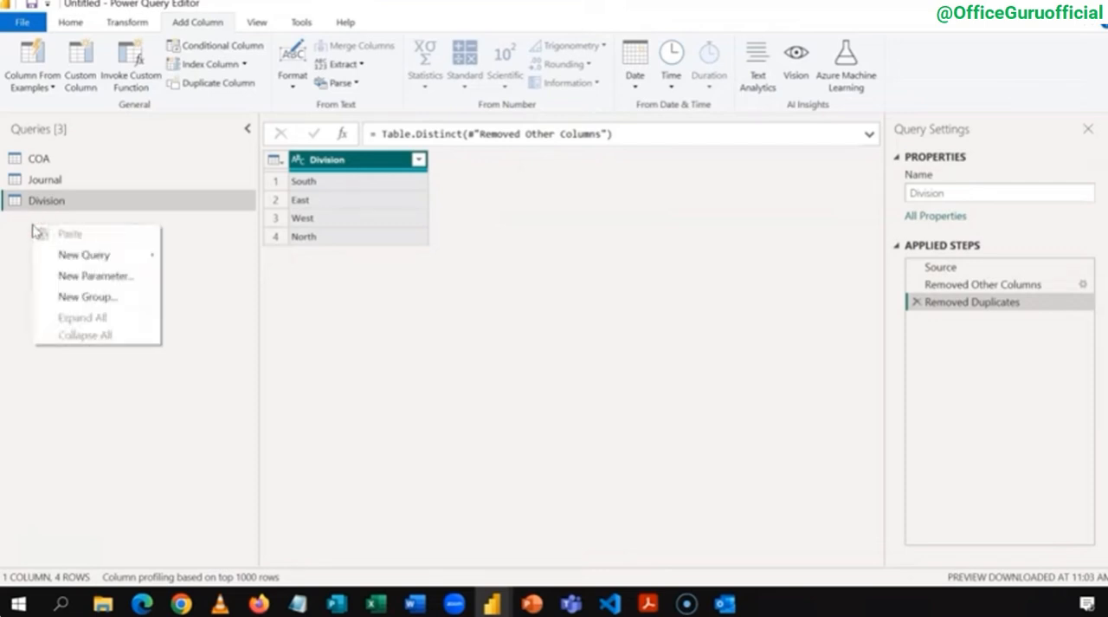
left_click(86, 255)
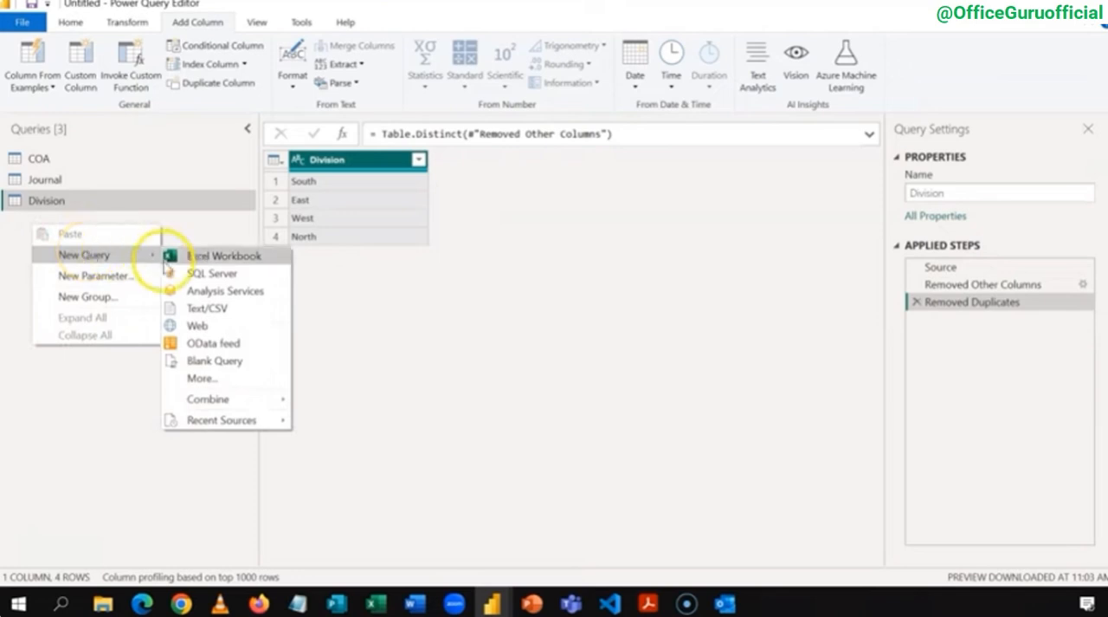
left_click(212, 362)
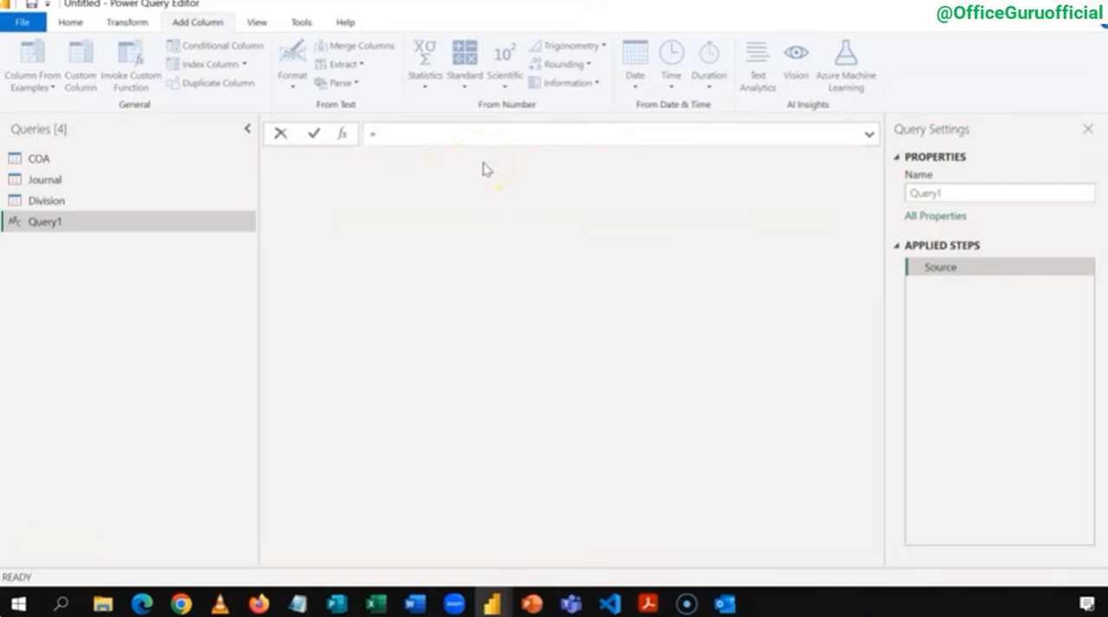
Step: Enter the formula =Number.From(List.Min(Journal[Date])) for the blank query, without committing it
type("Number.")
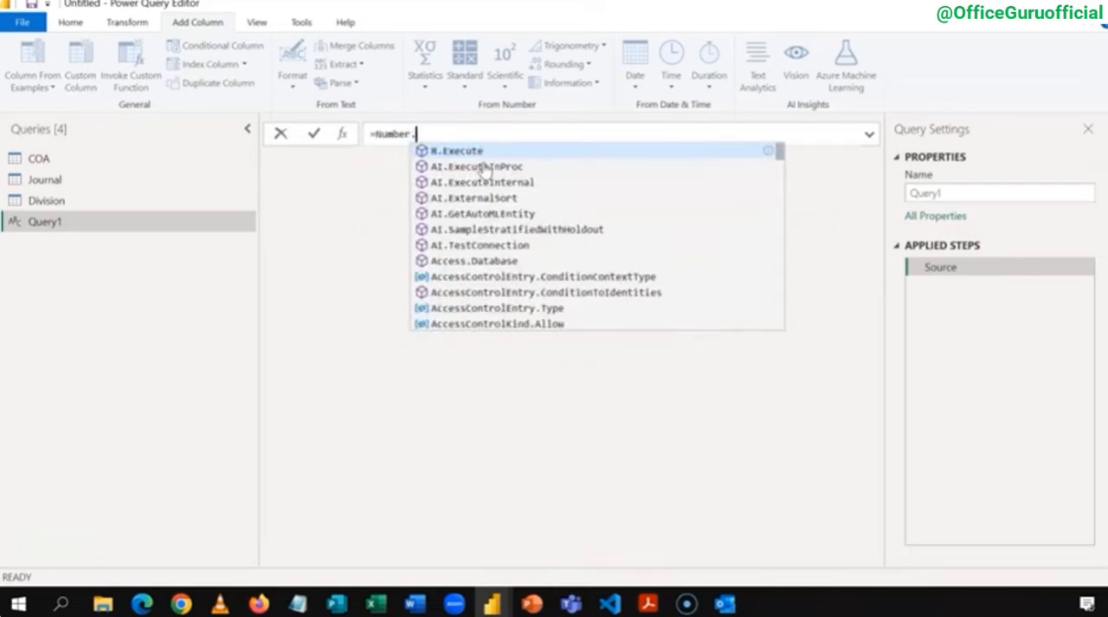
type("From")
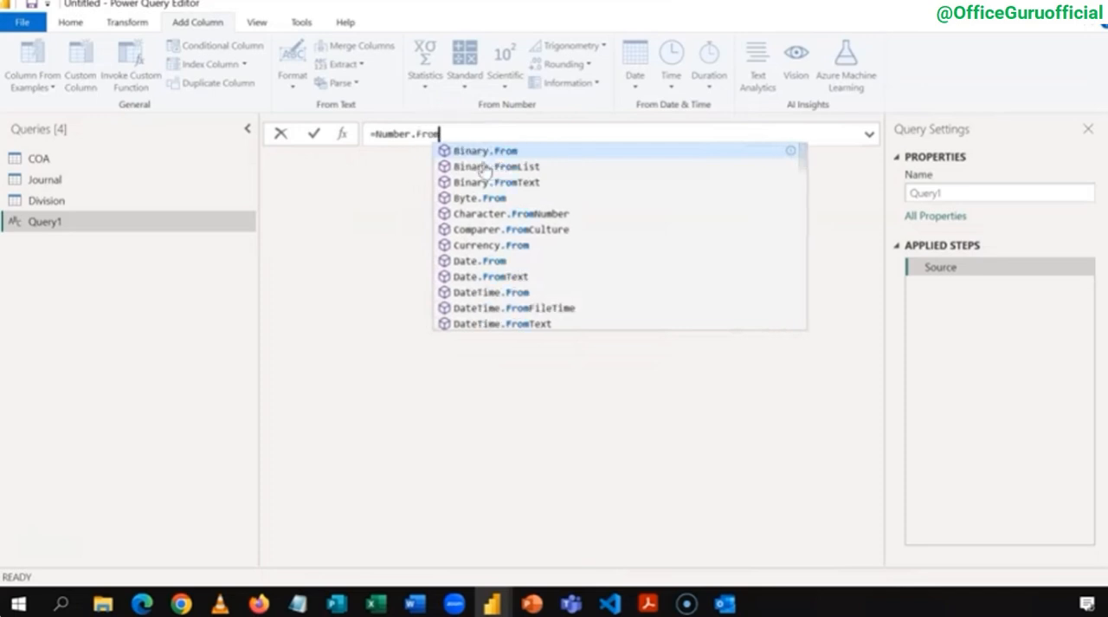
type("(L")
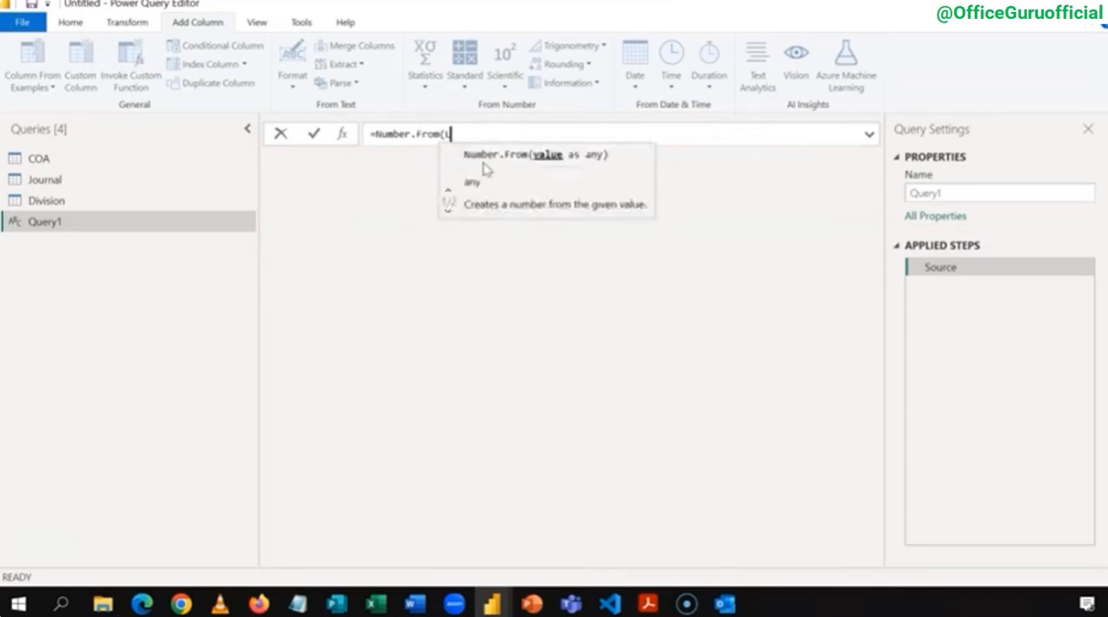
type("ist.Mi")
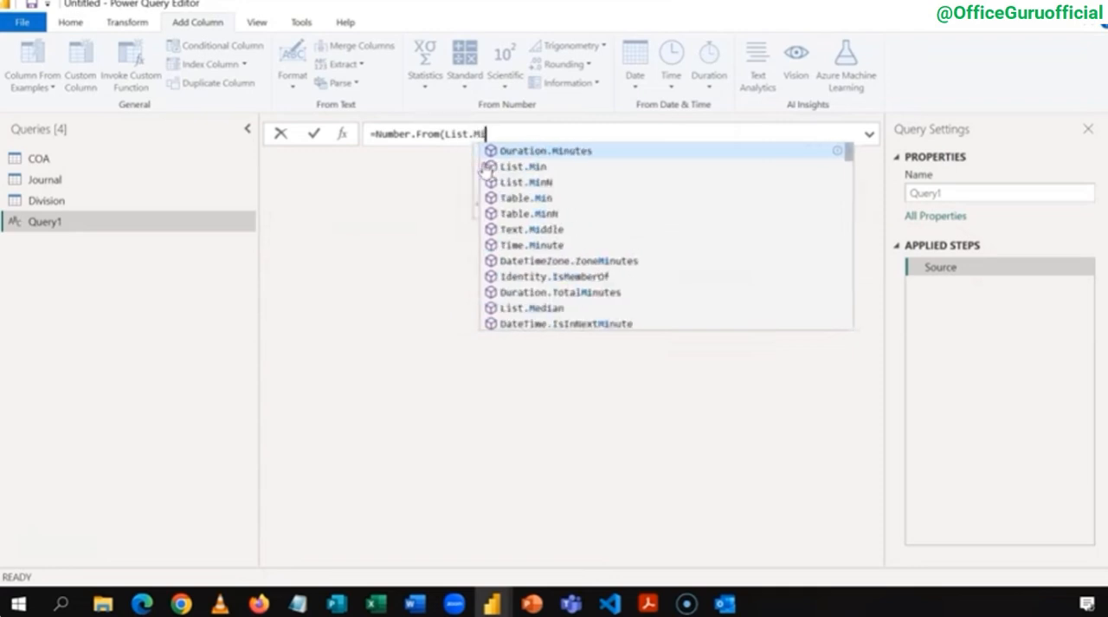
type("n(")
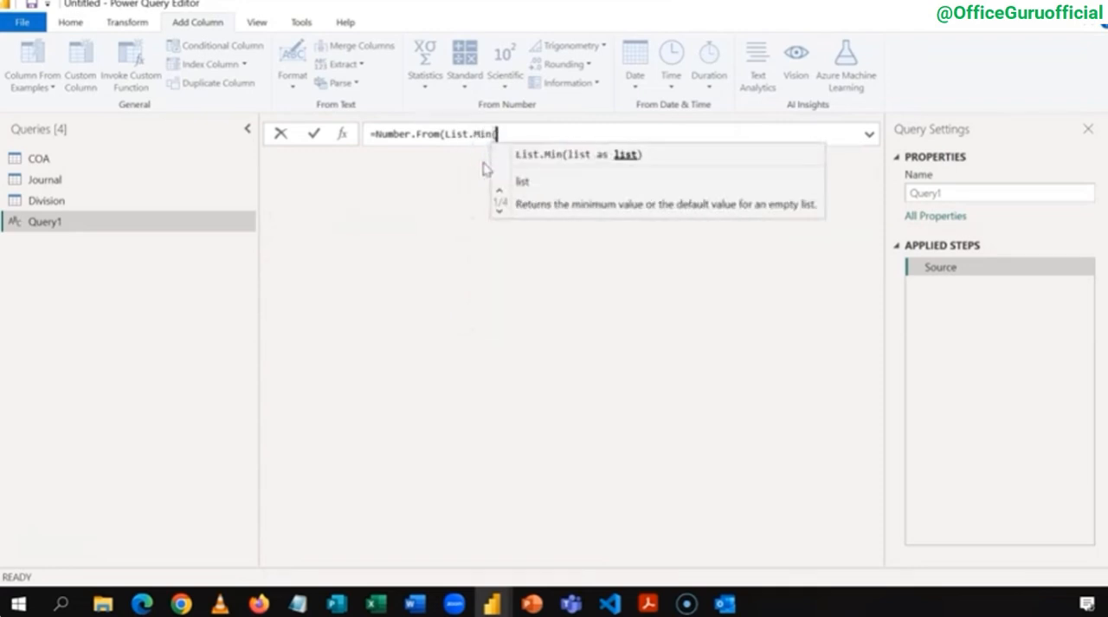
type("Jo")
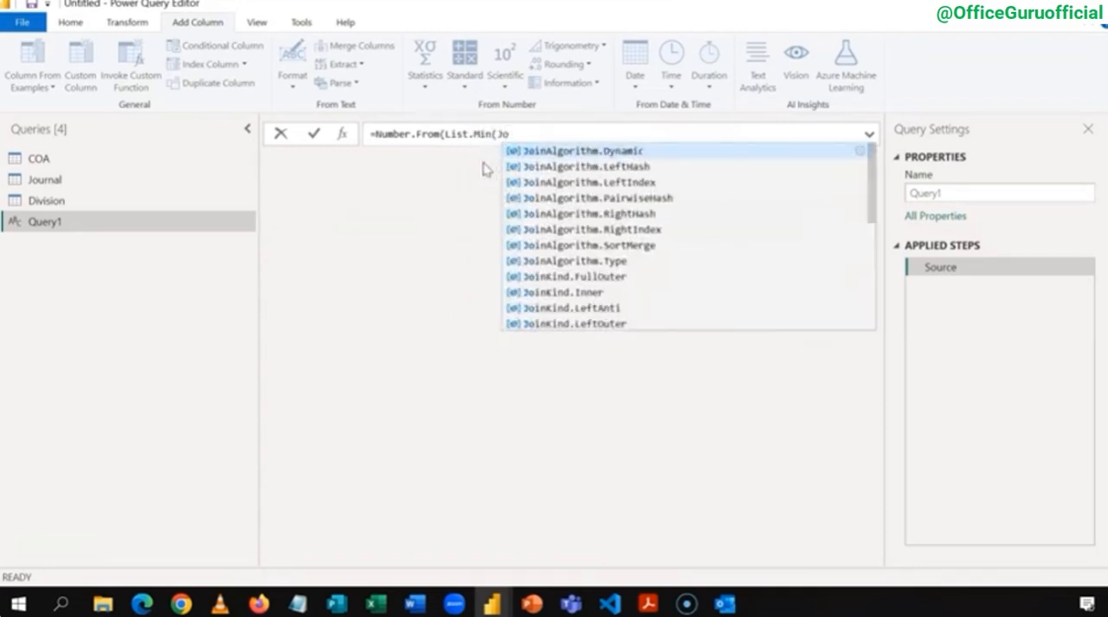
type("urnal")
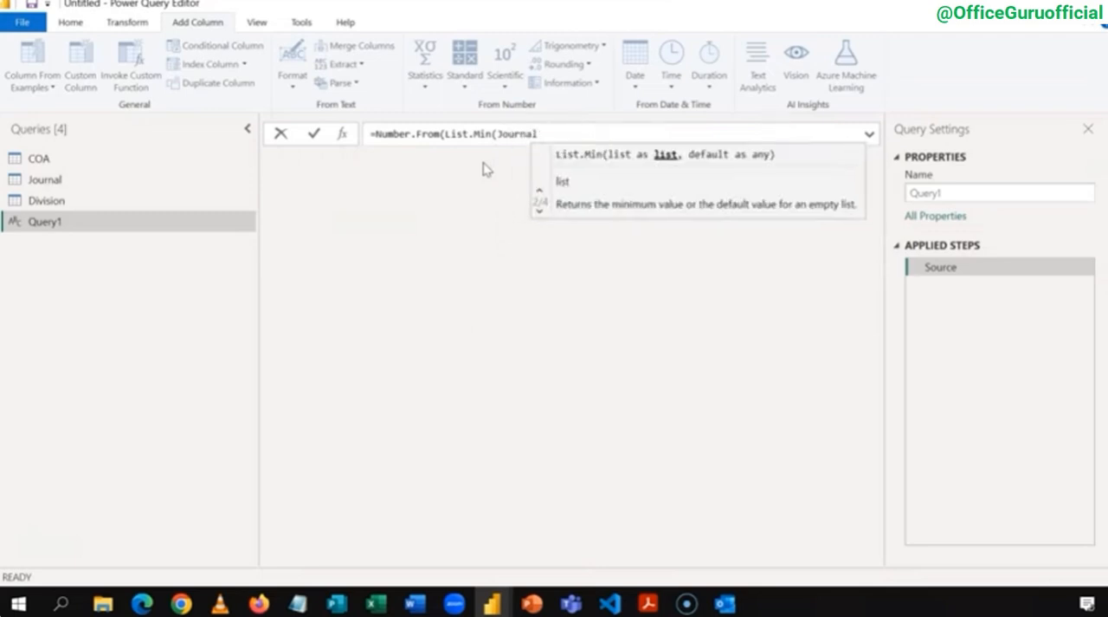
type("[")
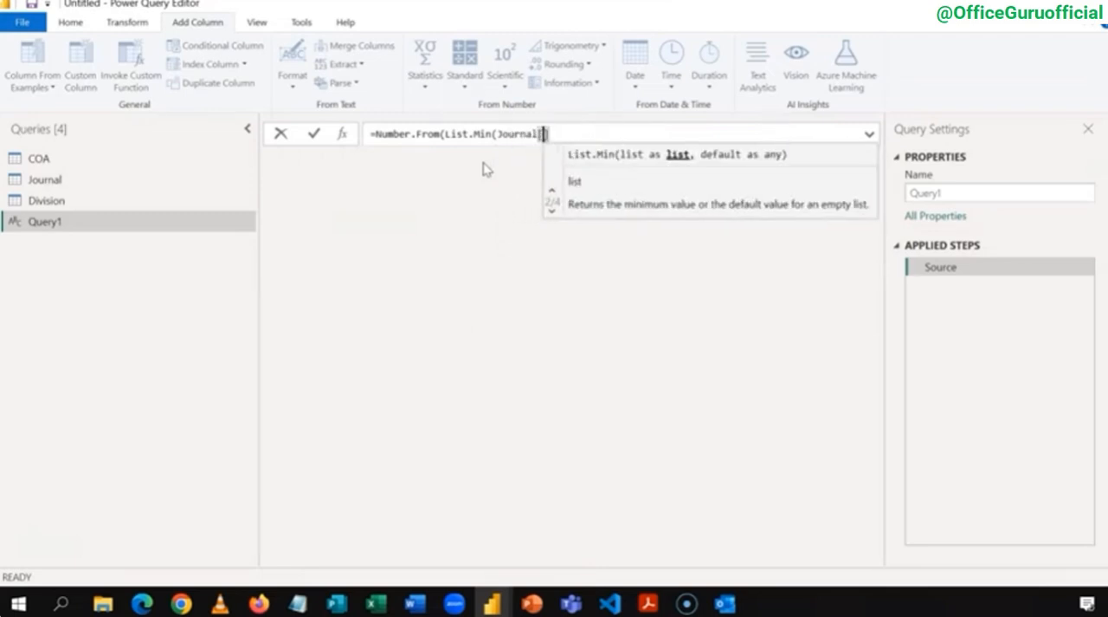
type("Da")
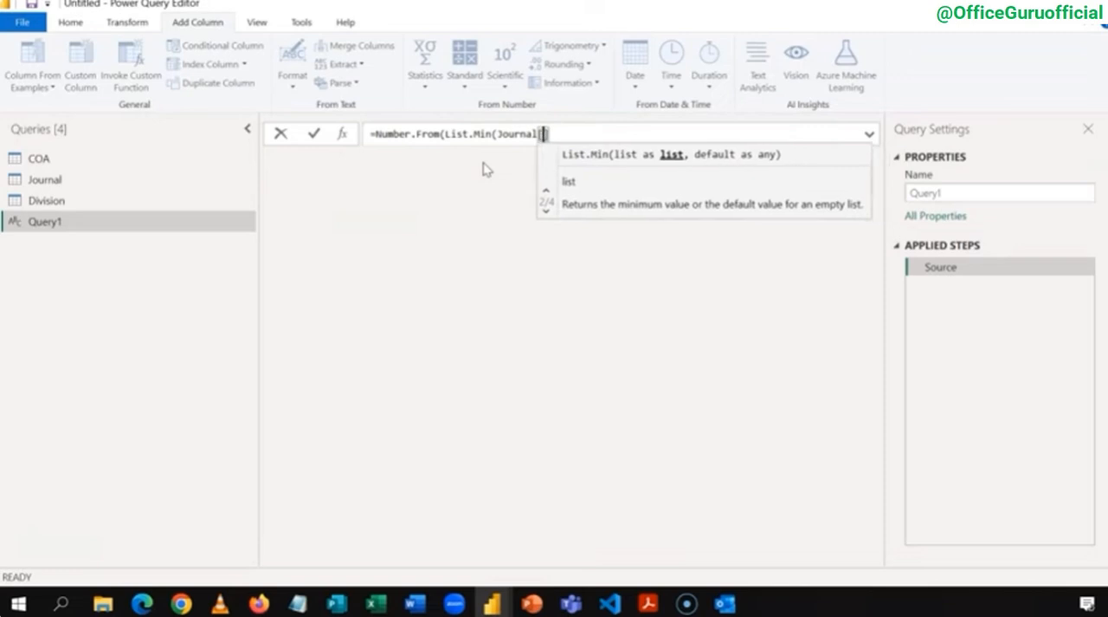
type("te")
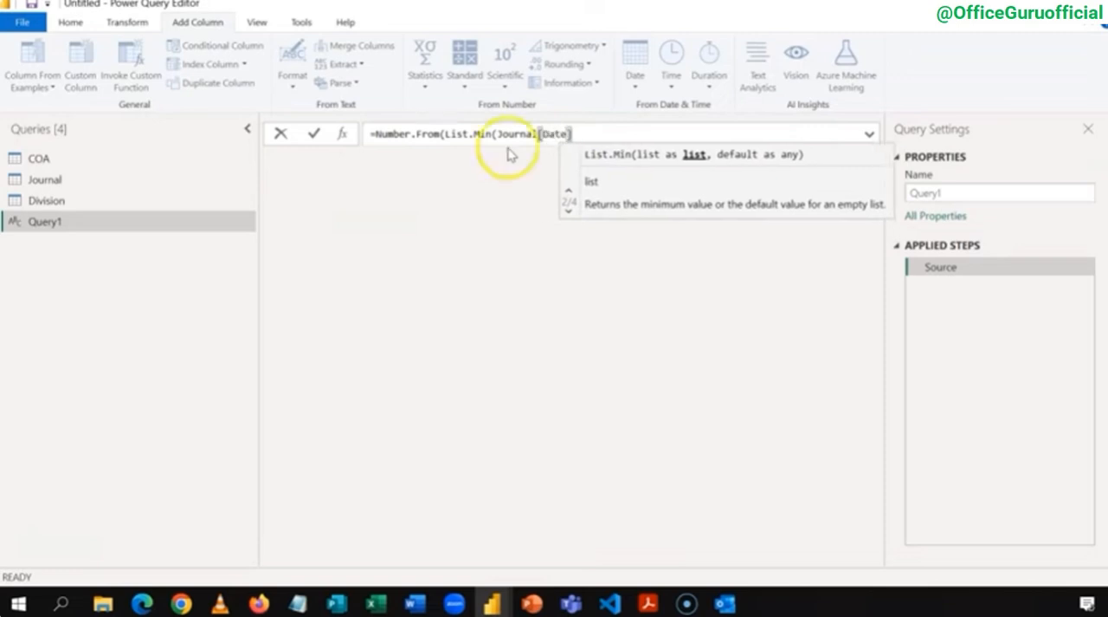
left_click(583, 134)
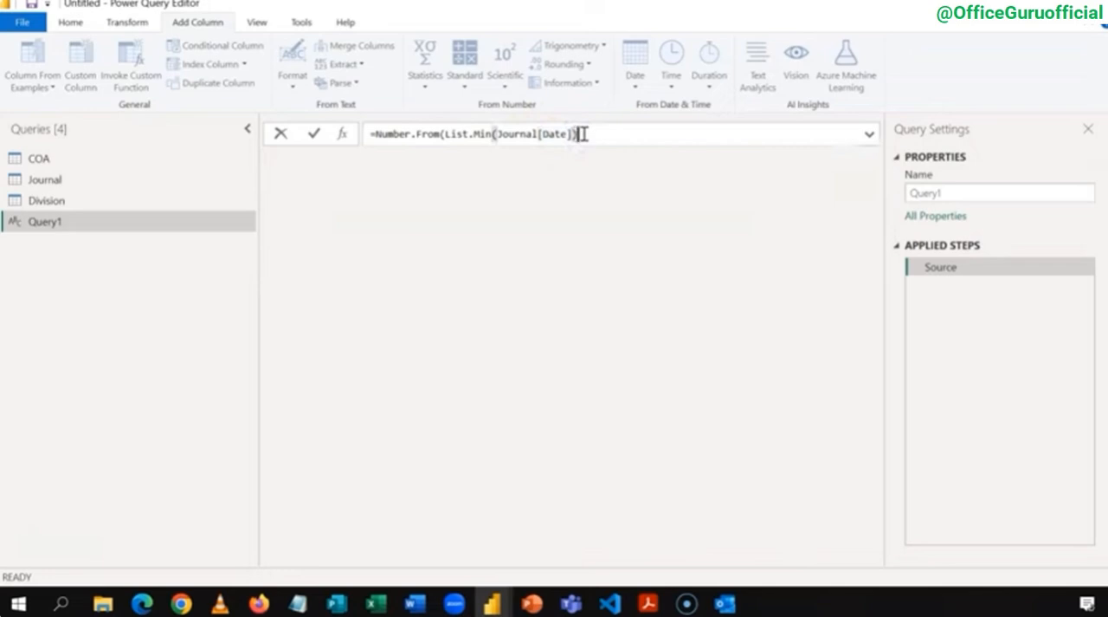
left_click(401, 130)
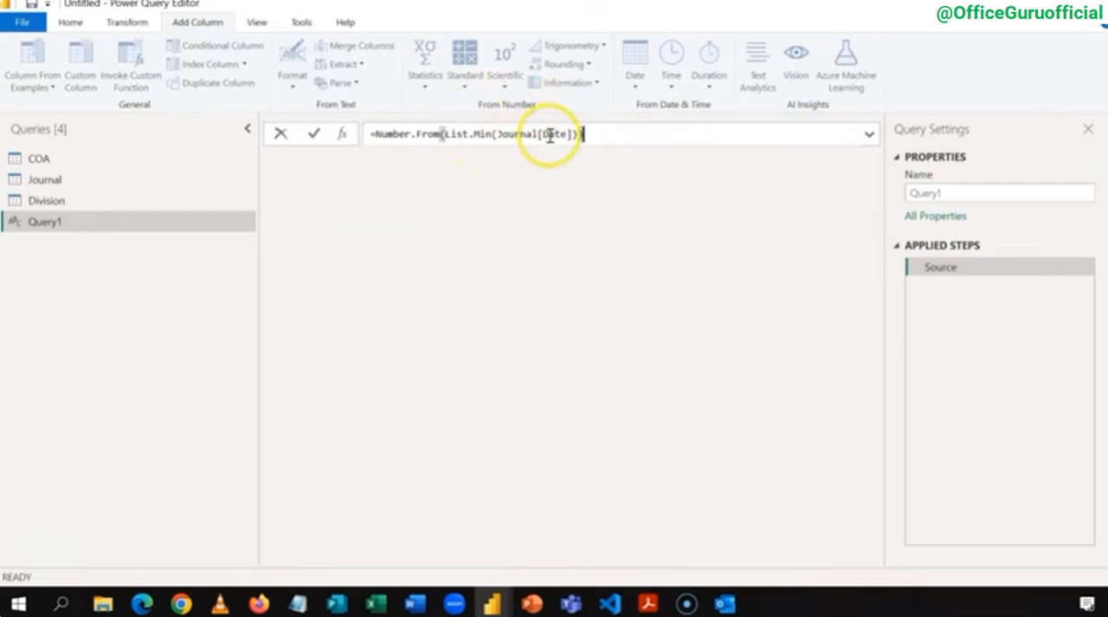
Step: Append the range operator .. and a copy of the Number.From(List.Min(Journal[Date])) expression to the formula
left_click_drag(593, 136, 411, 132)
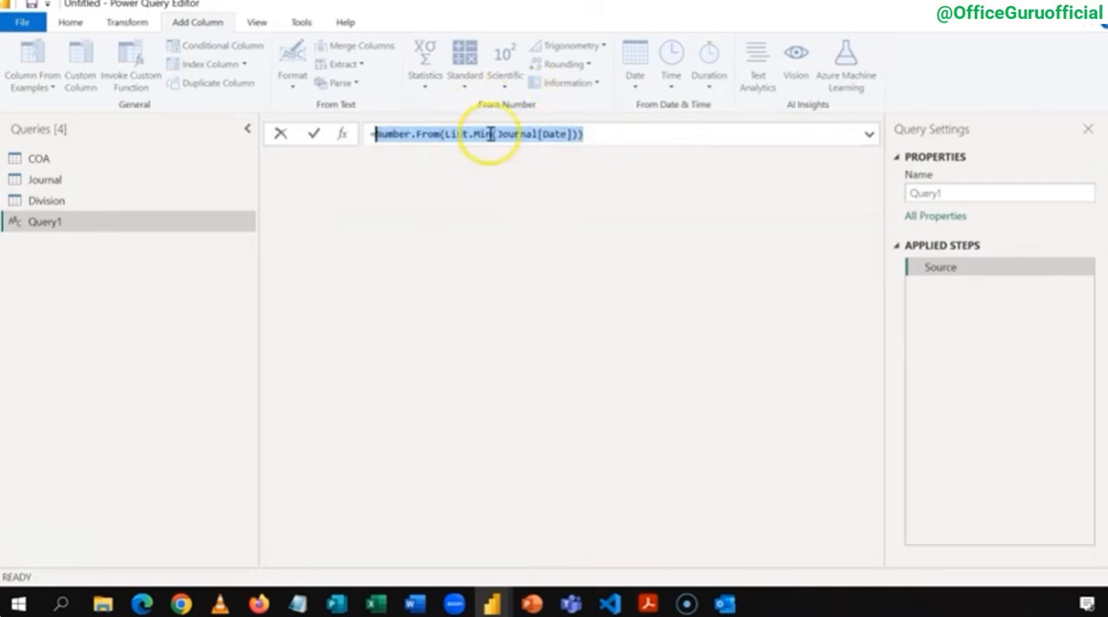
left_click(608, 141)
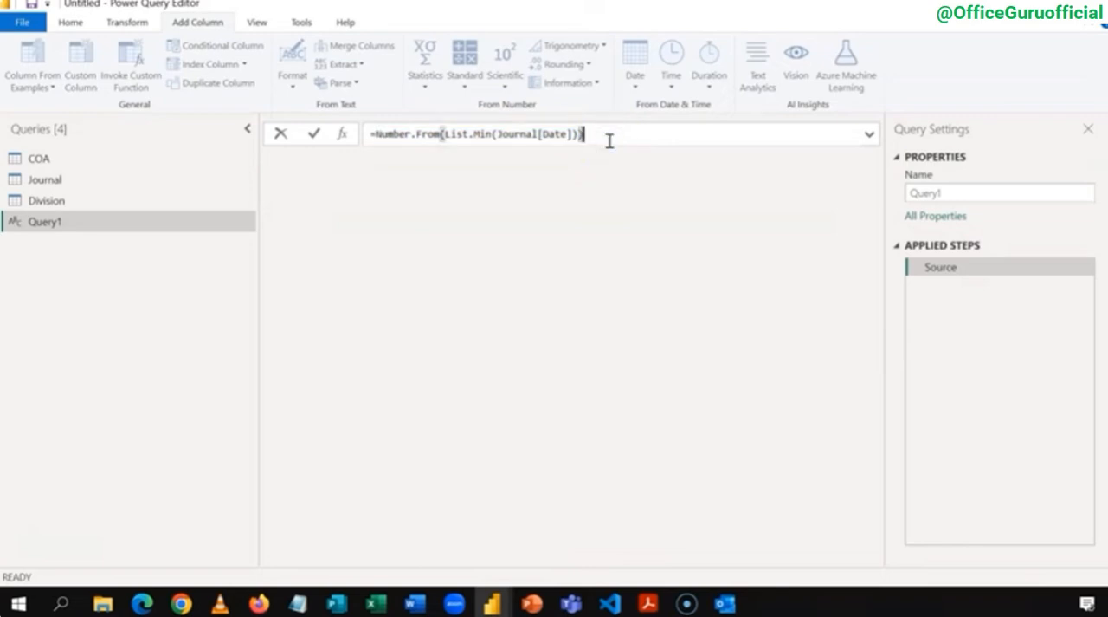
type(".")
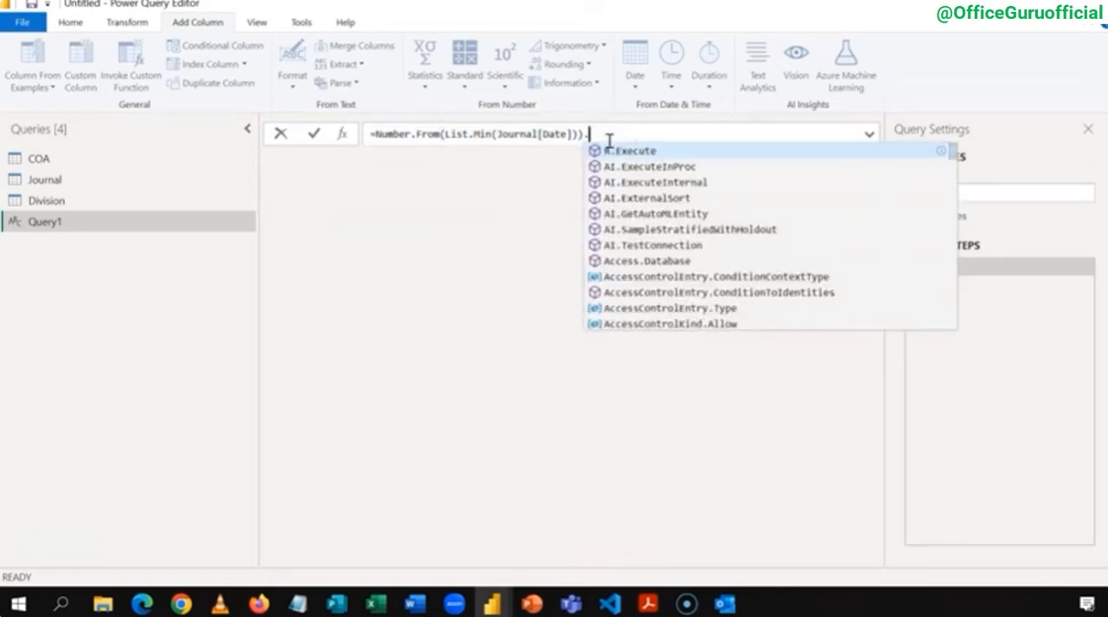
type(".")
type("Number.From(List.Min(Journal[Date]))")
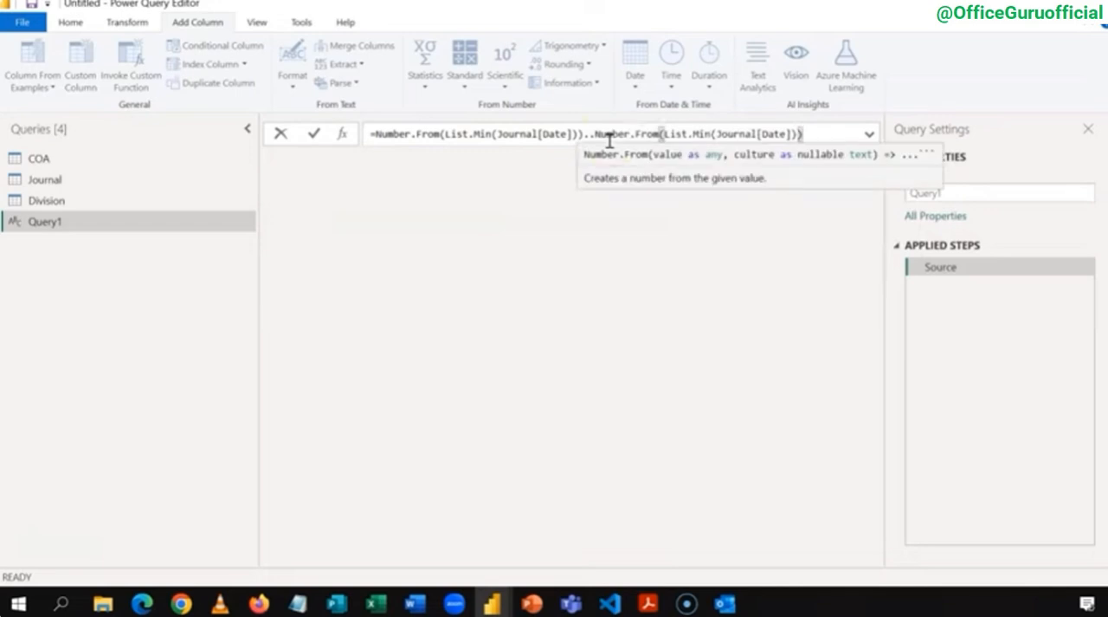
Step: Change List.Min to List.Max in the second half of the formula
left_click(663, 136)
left_click(709, 138)
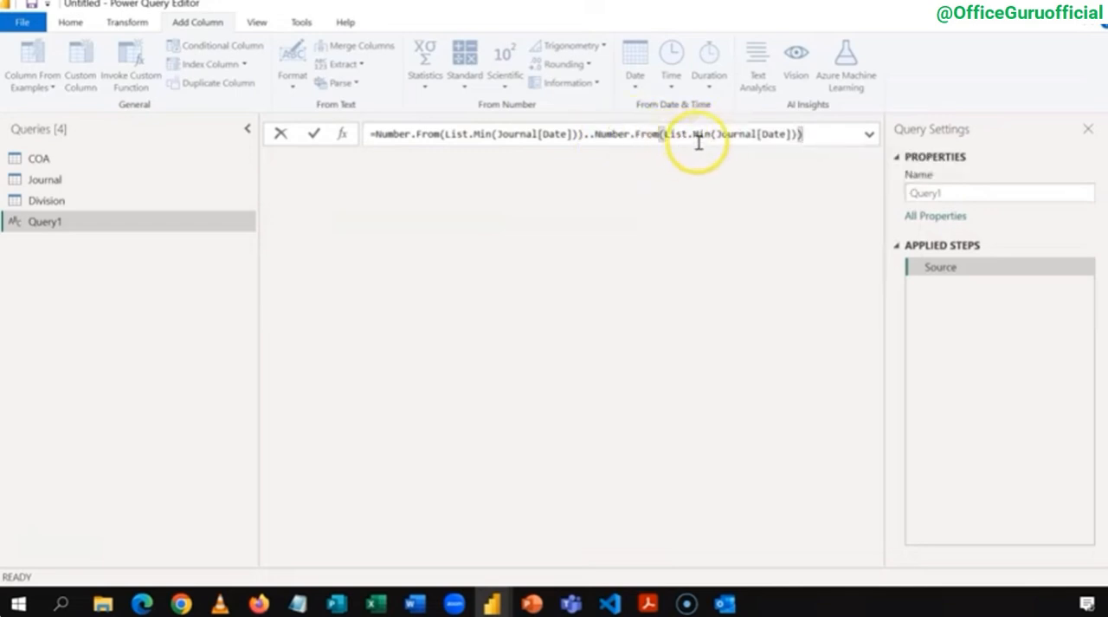
double_click(710, 136)
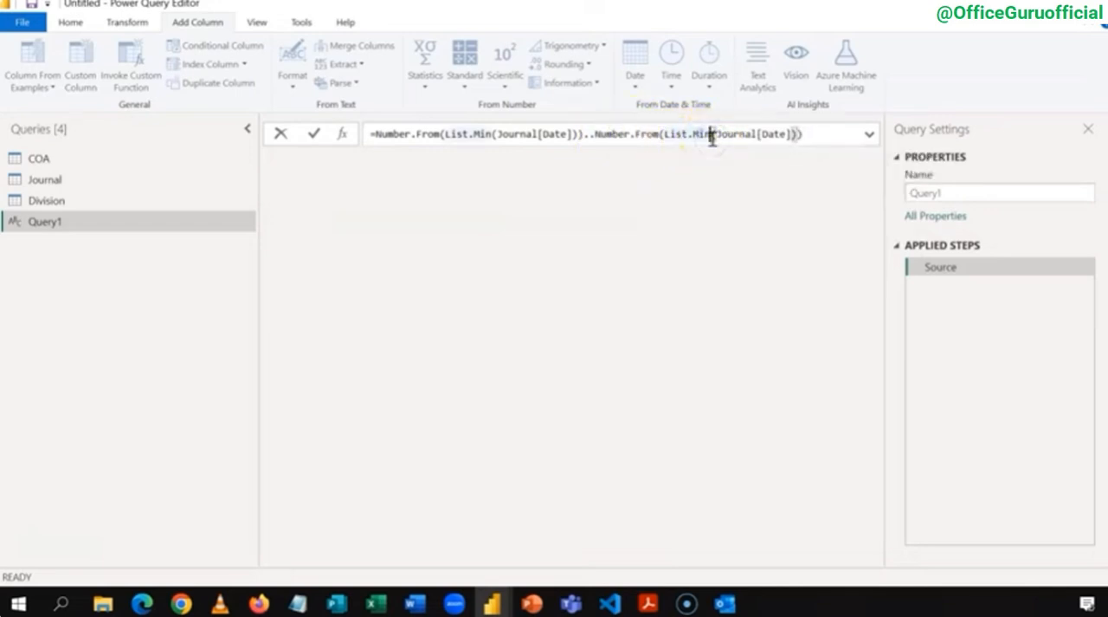
type("Max")
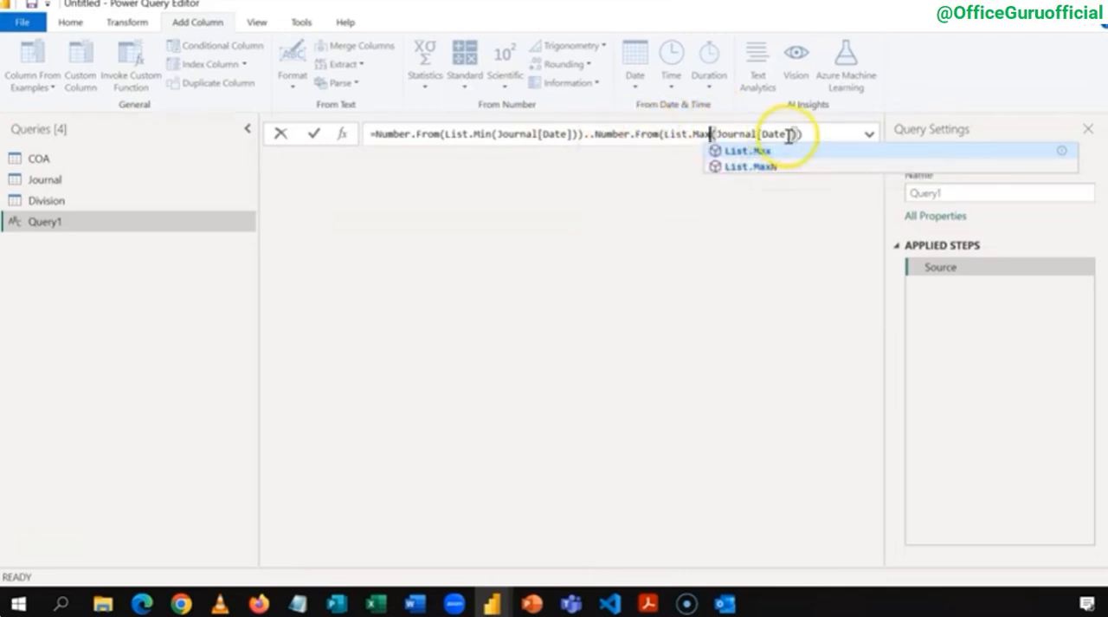
Step: Enclose the whole range expression in curly braces and commit the formula to generate the list
left_click(379, 135)
left_click(440, 225)
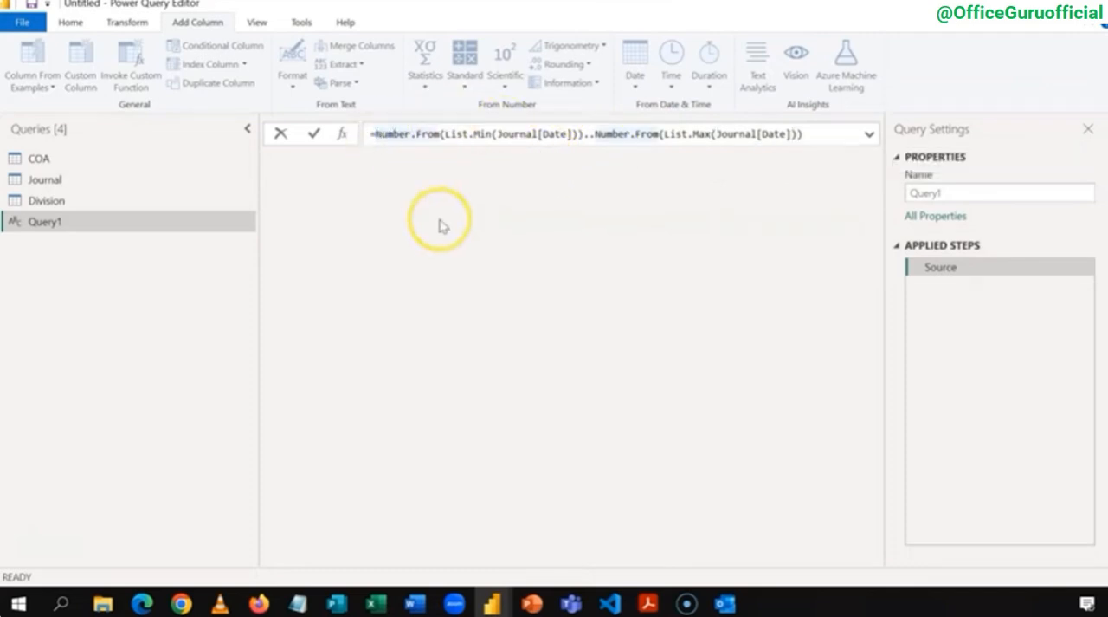
type("{")
left_click(824, 133)
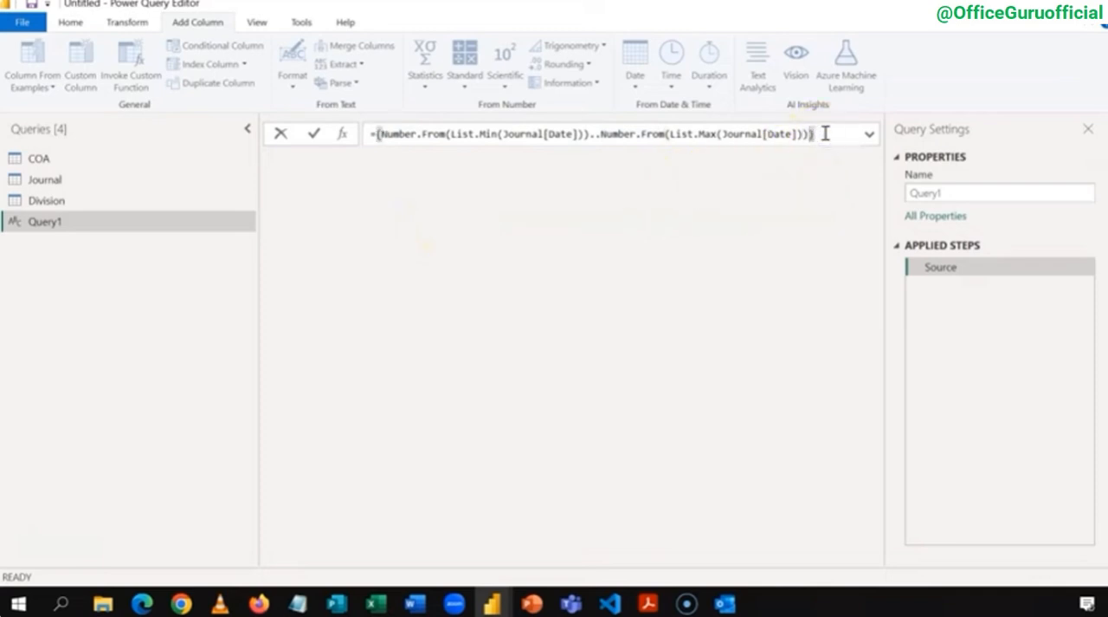
type("}")
key("Return")
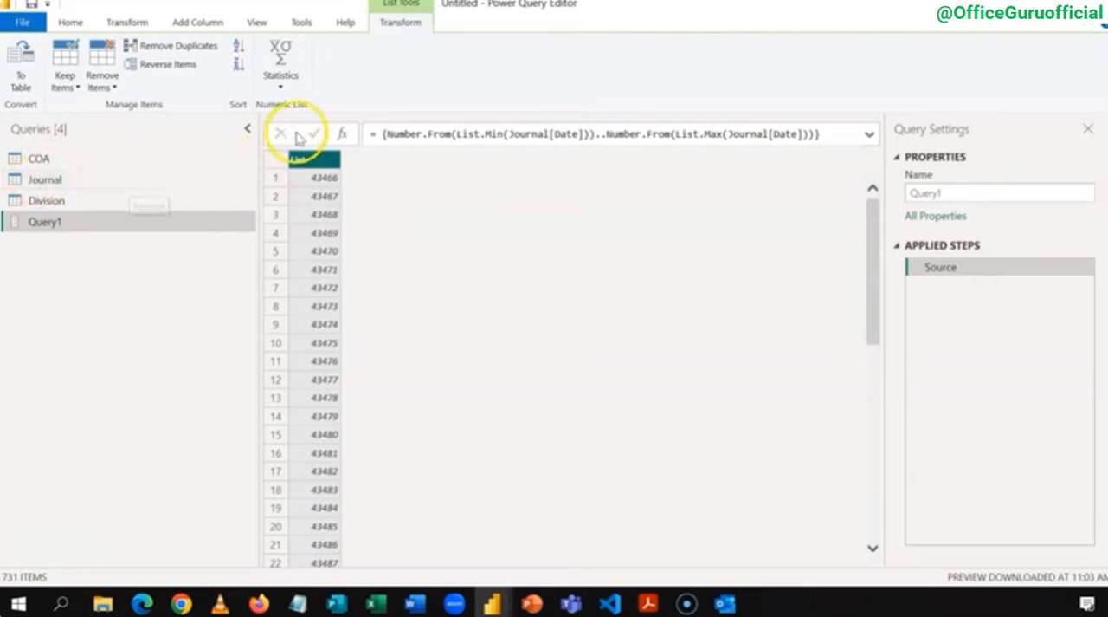
Step: Convert the list to a table with delimiter None and extra columns handled as Show as errors
left_click(34, 80)
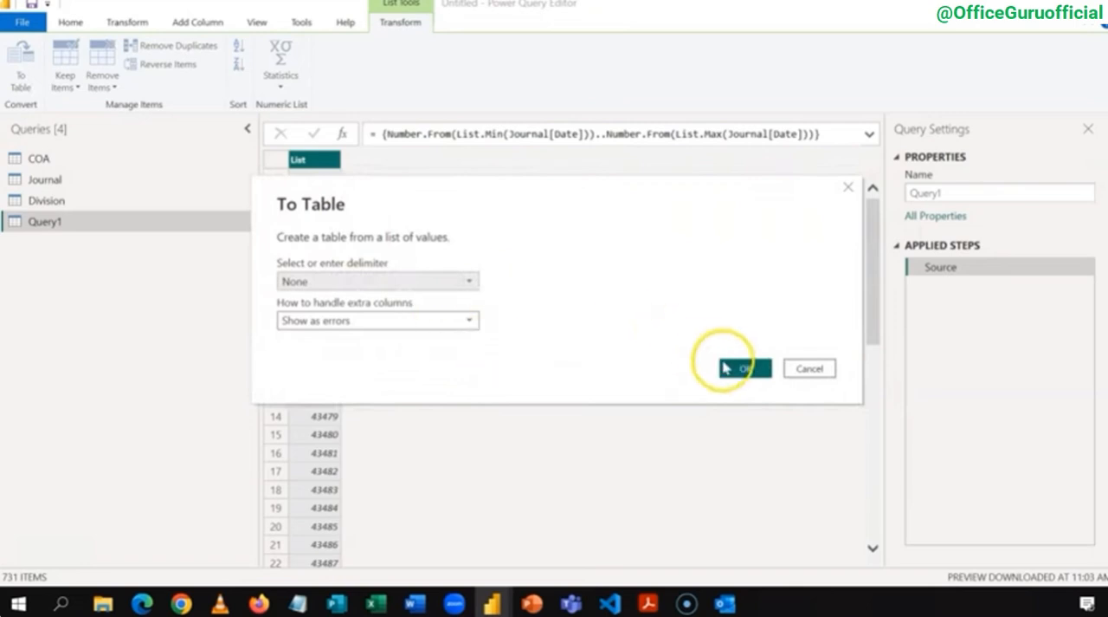
left_click(728, 368)
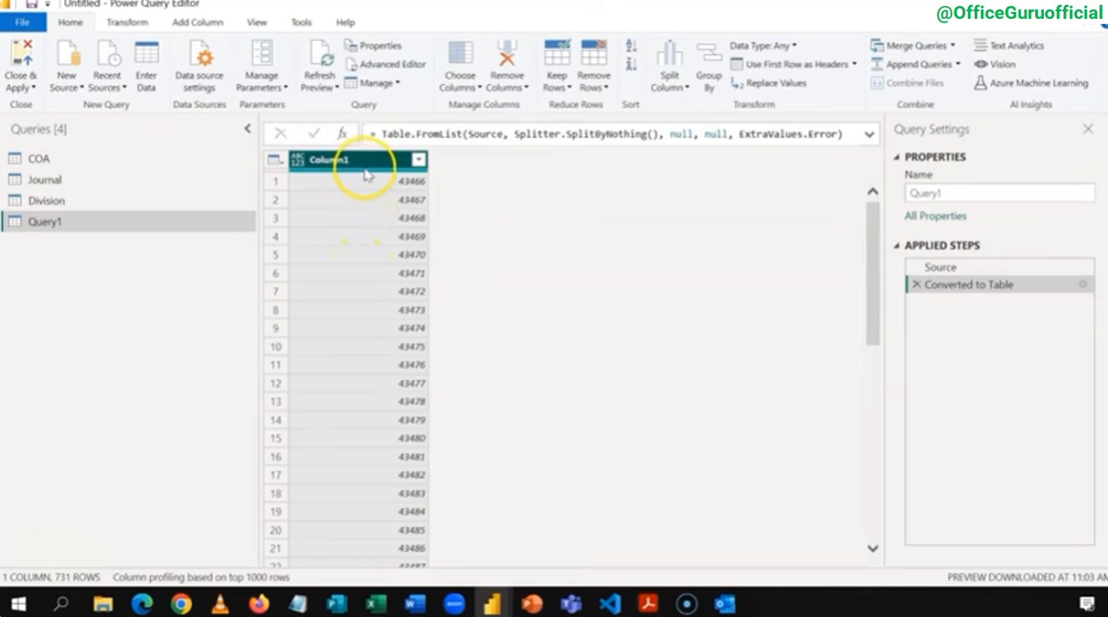
Step: Rename the new date query as Calendar
left_click(952, 191)
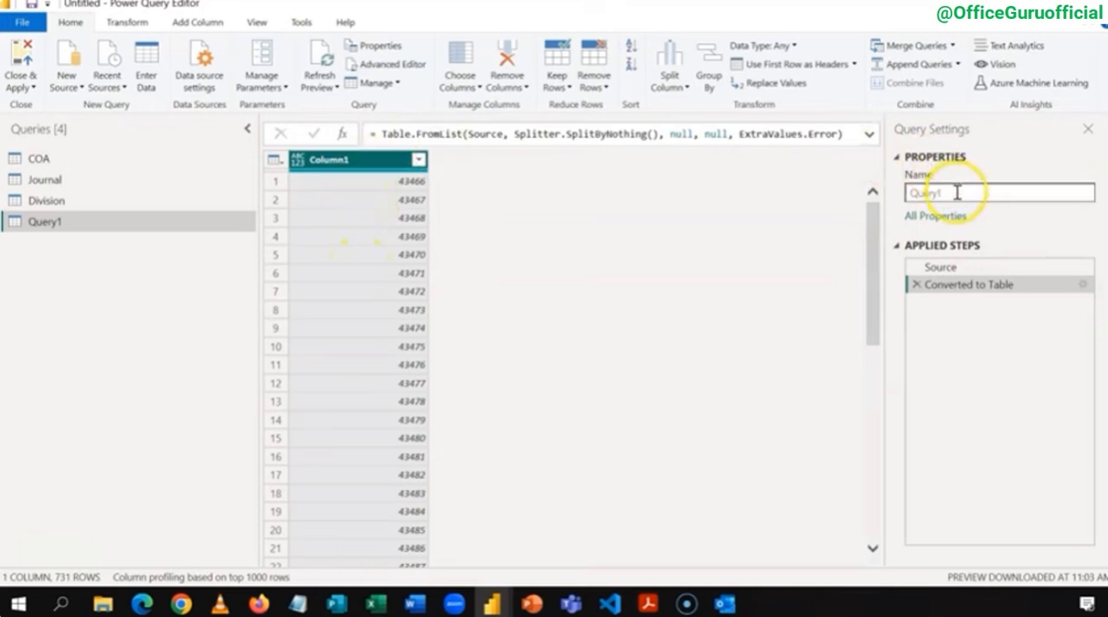
left_click_drag(956, 191, 858, 195)
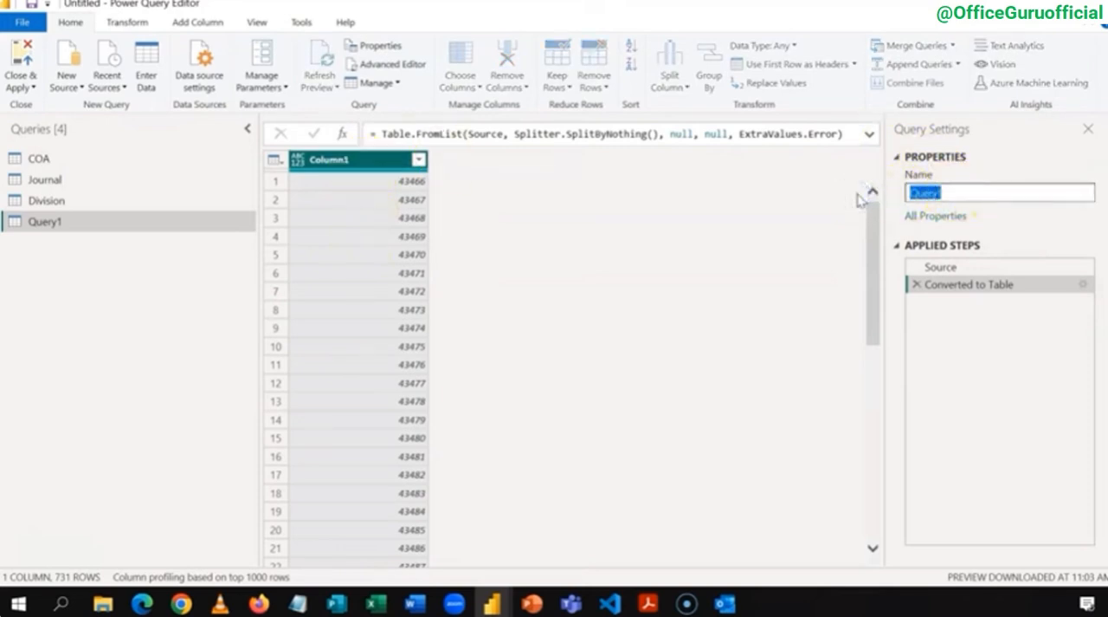
type("Calendar")
key("Return")
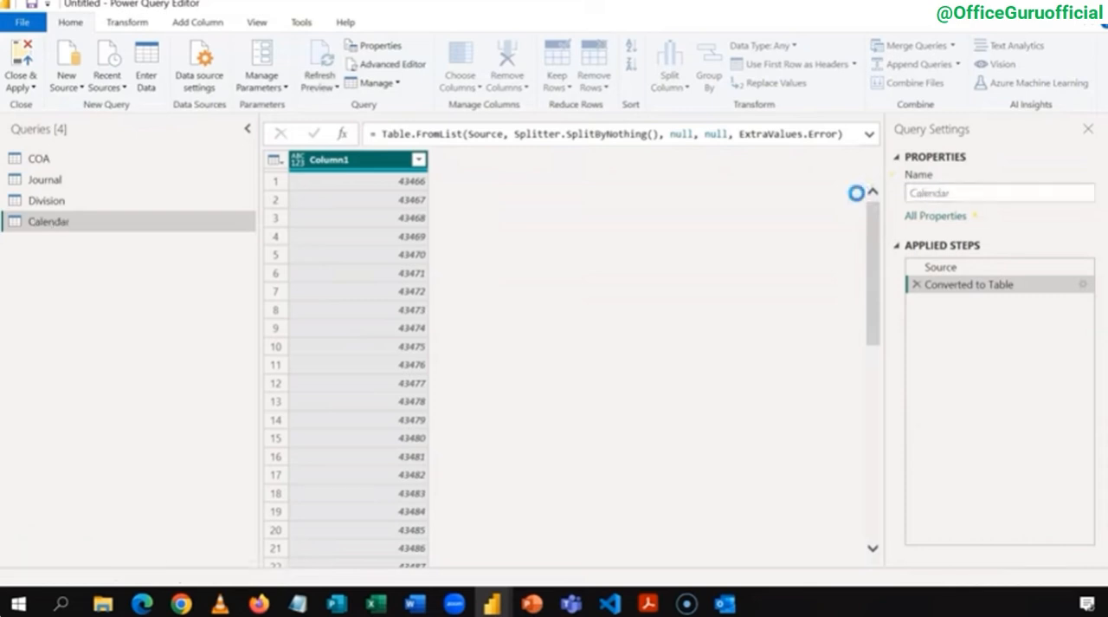
Step: Rename Column1 of the Calendar query to Date and set its data type to Date
double_click(369, 166)
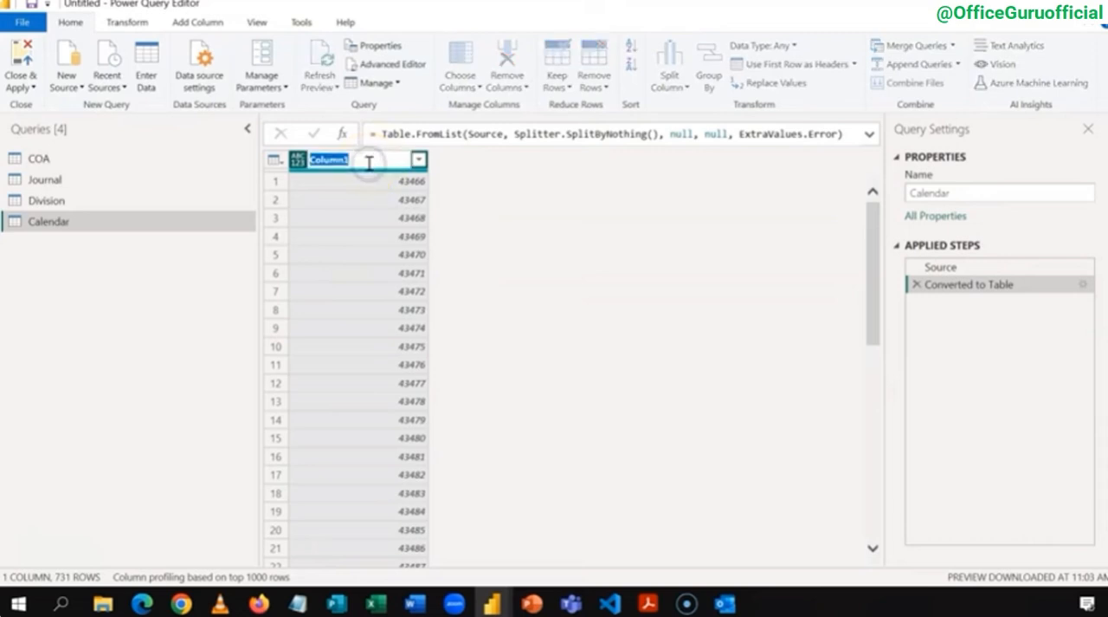
key("Return")
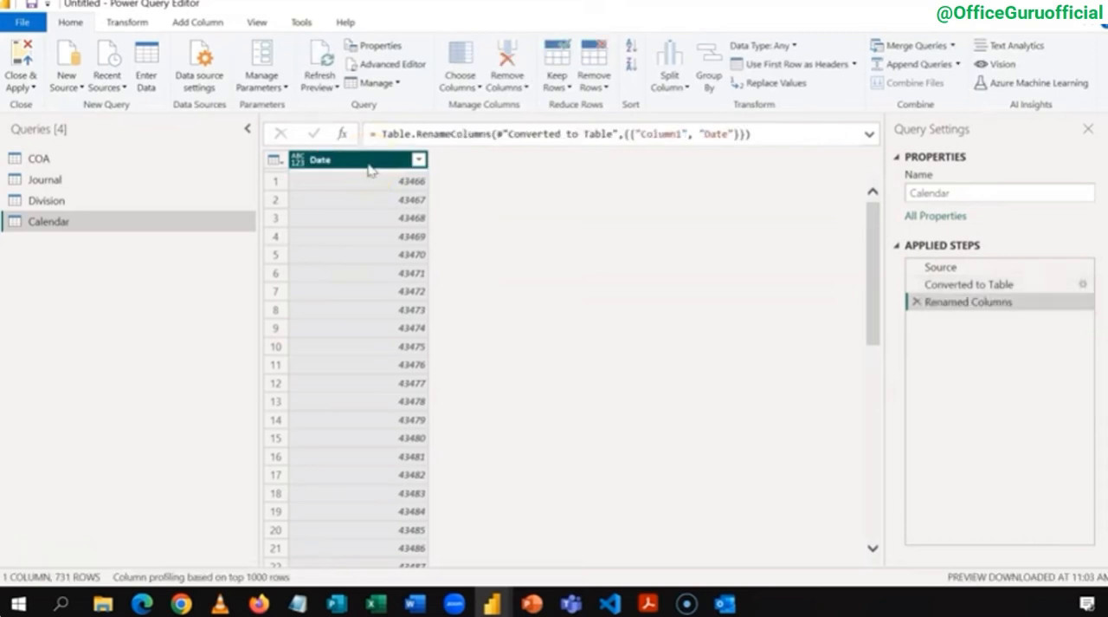
left_click(298, 161)
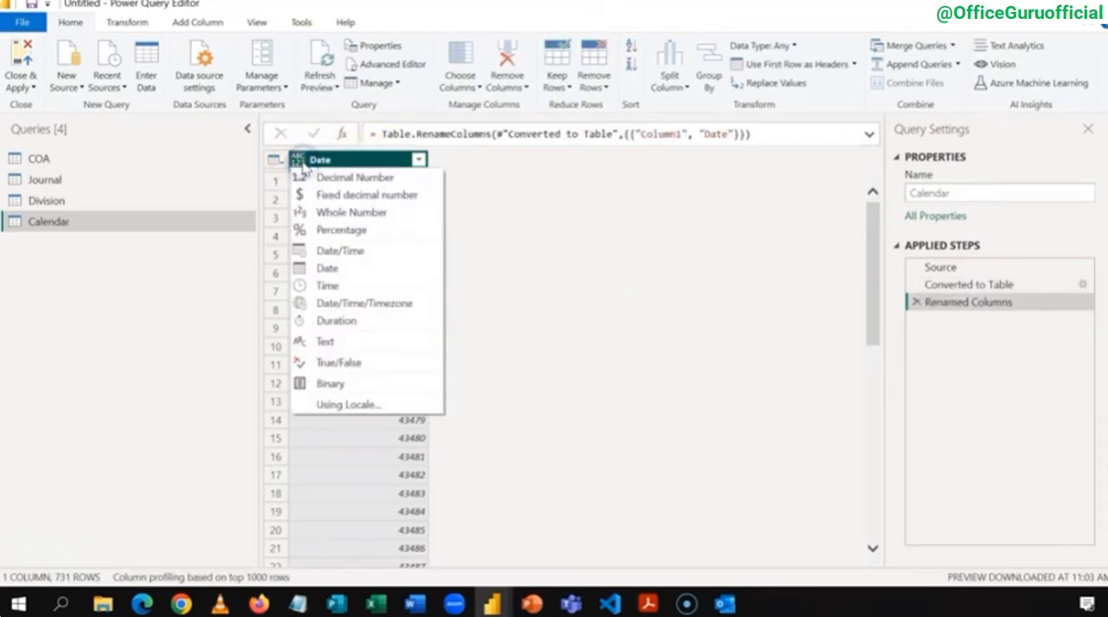
left_click(356, 269)
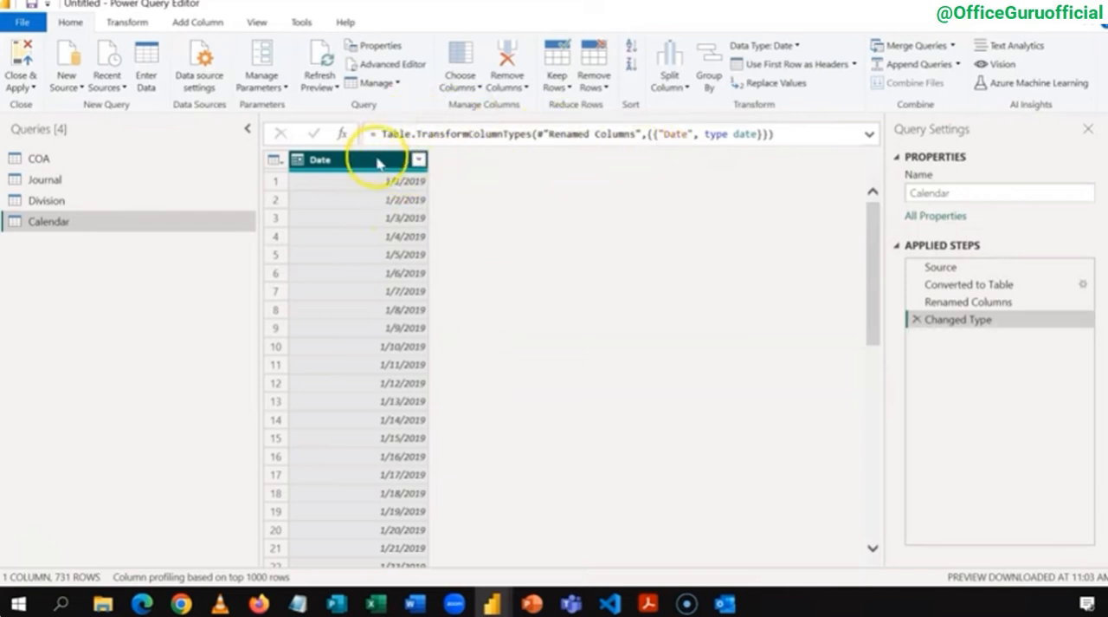
Step: Add a Year column extracted from the Date column of the Calendar query
left_click(199, 22)
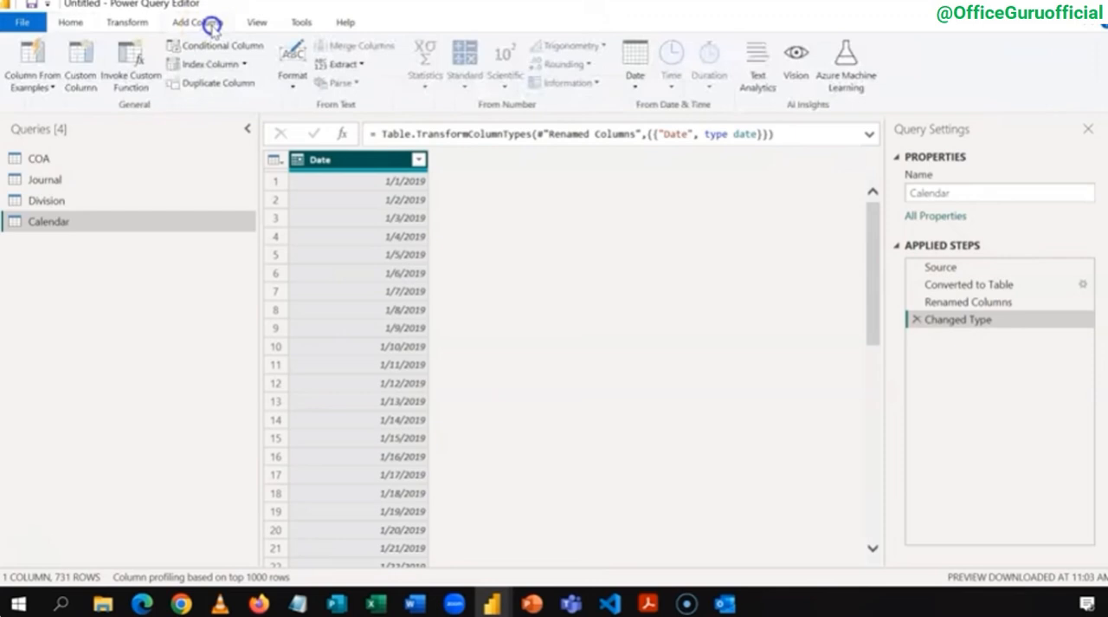
left_click(635, 77)
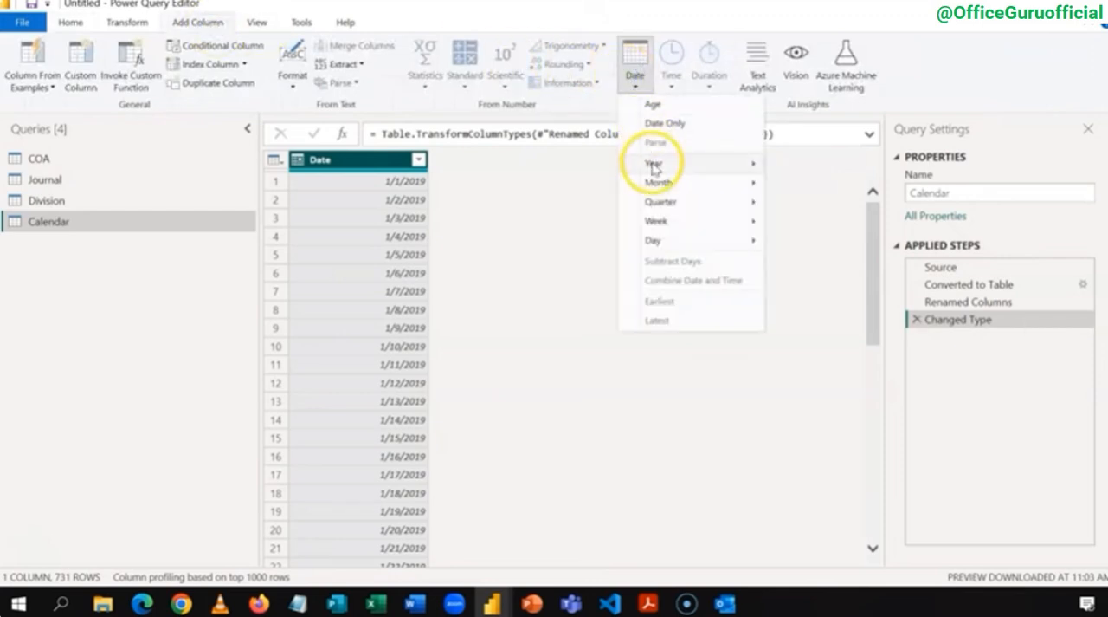
mouse_move(698, 168)
left_click(793, 165)
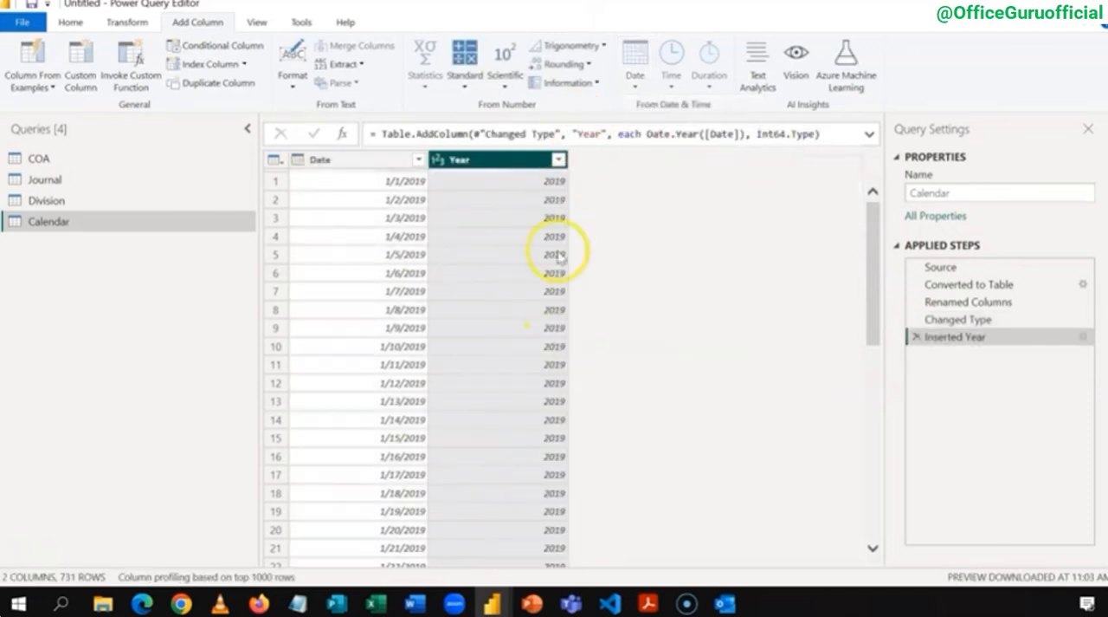
Step: Add a month number column extracted from the Date column
left_click(377, 162)
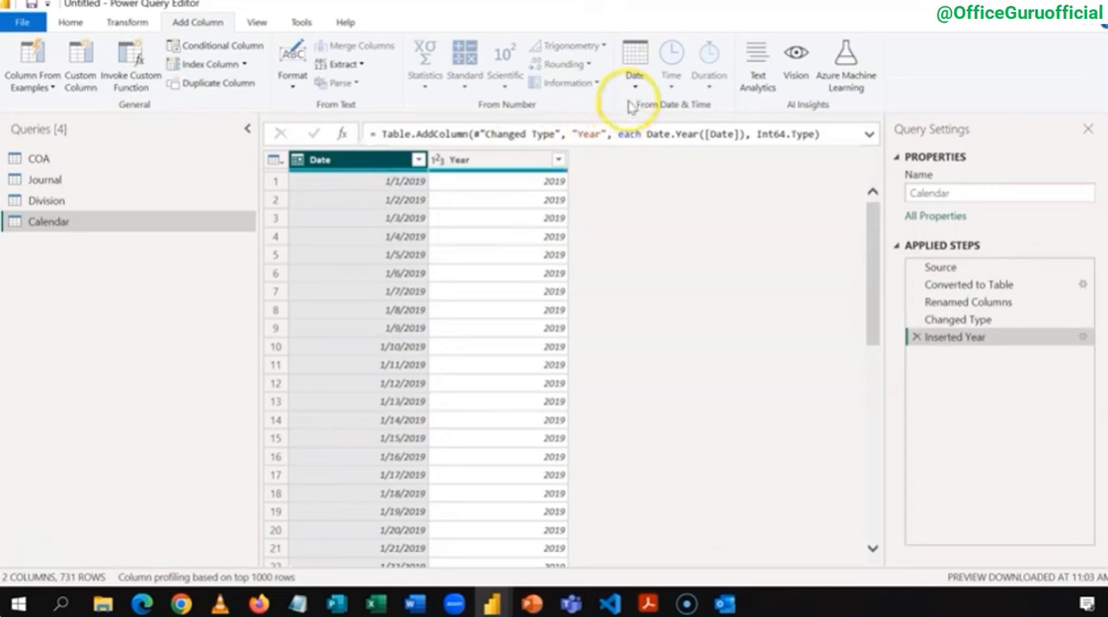
left_click(652, 72)
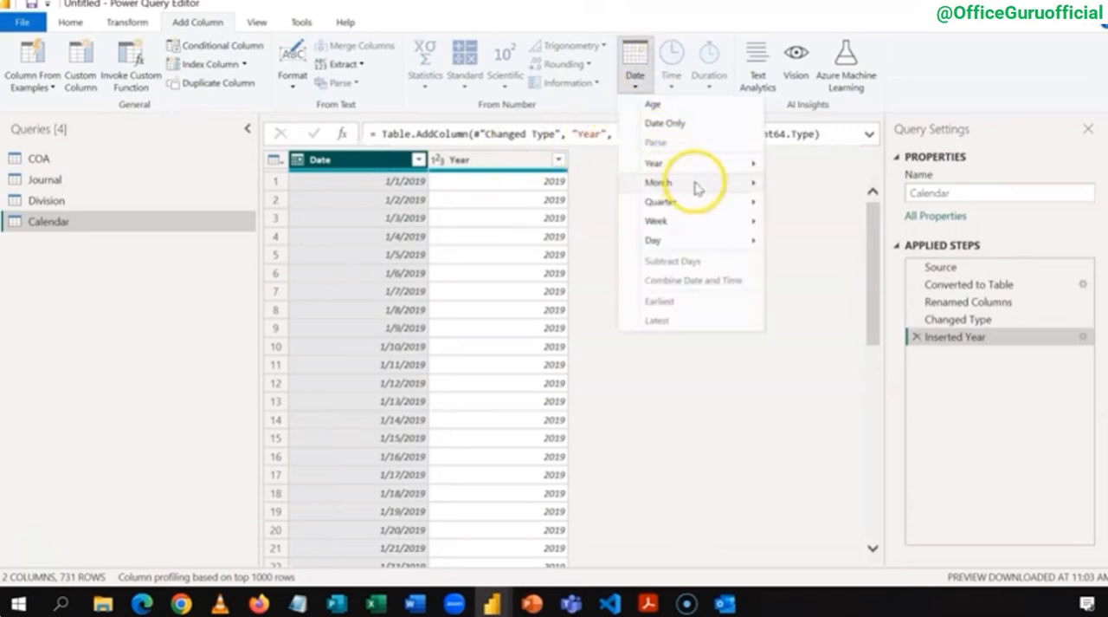
mouse_move(698, 189)
left_click(799, 182)
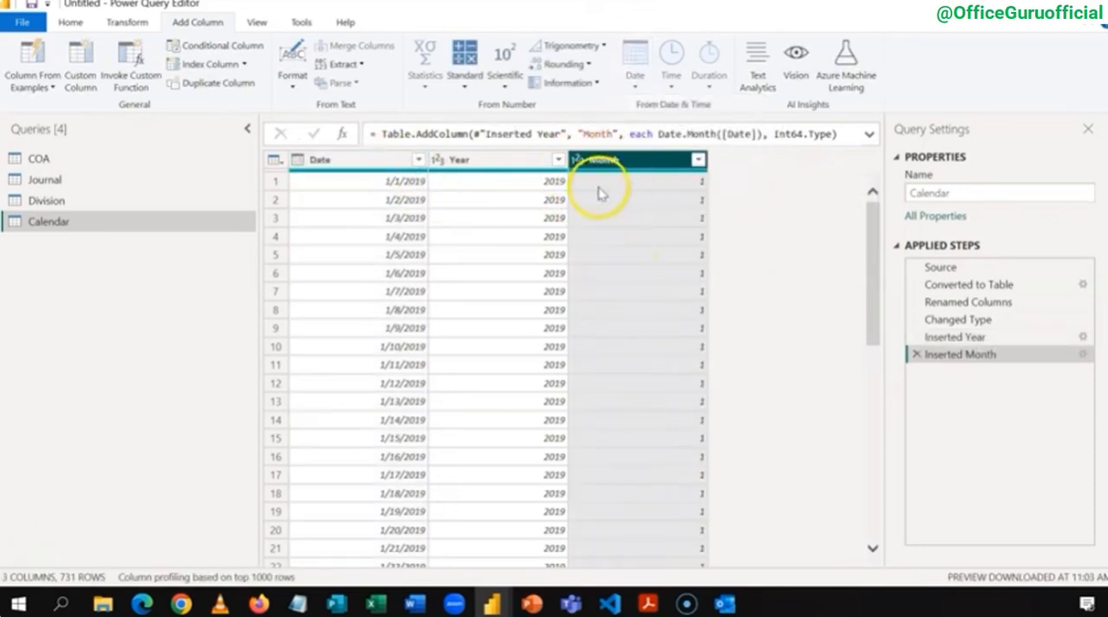
Step: Add a Name of Month column based on the Date column
left_click(368, 160)
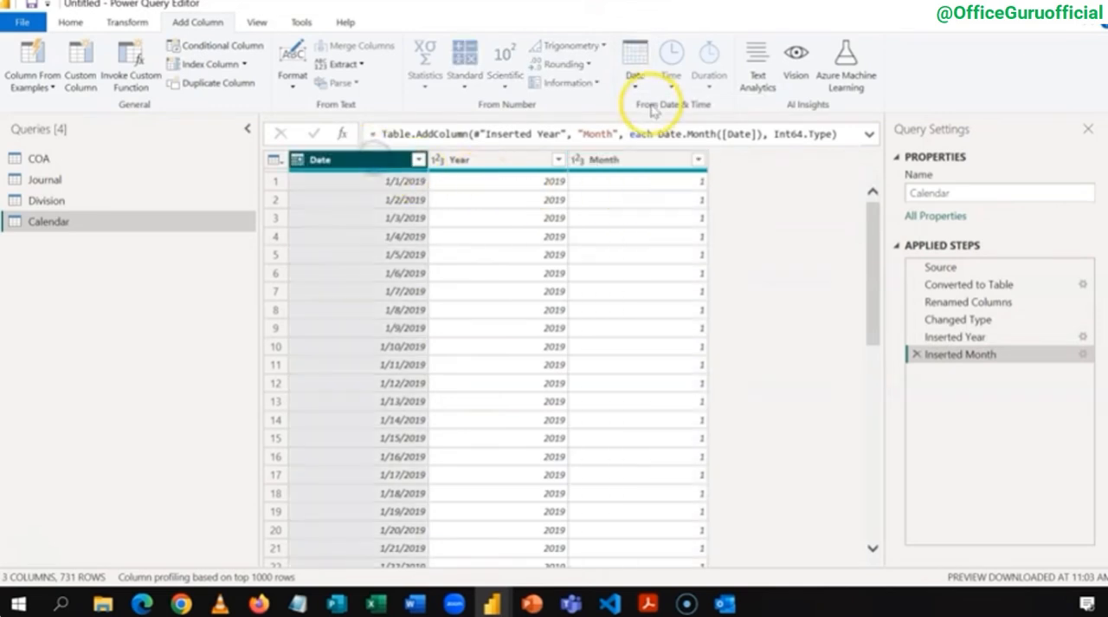
left_click(636, 81)
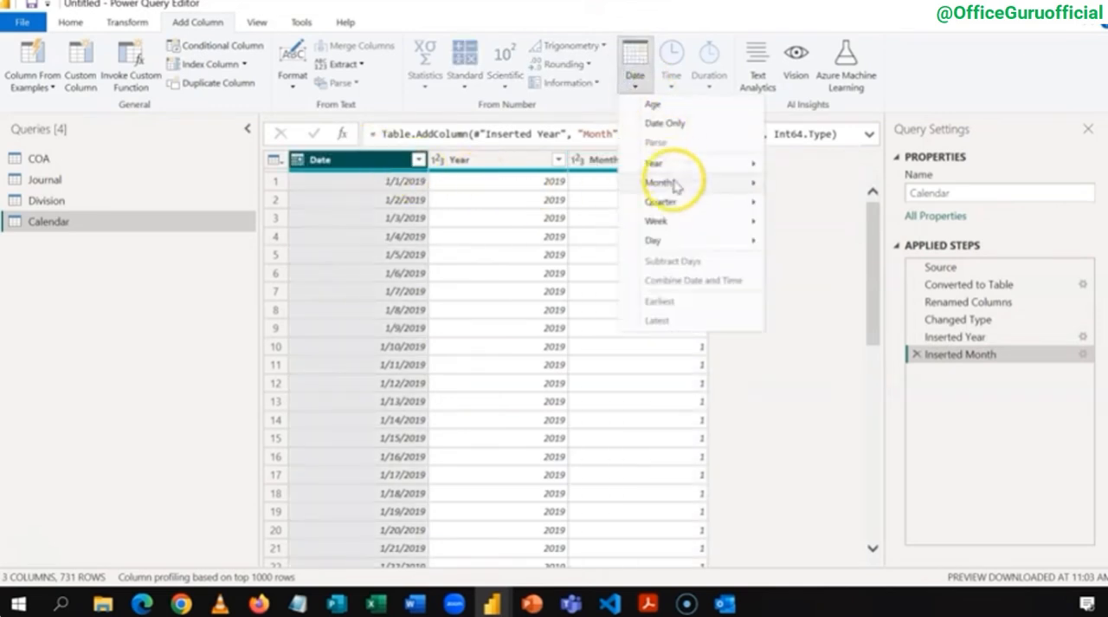
mouse_move(676, 190)
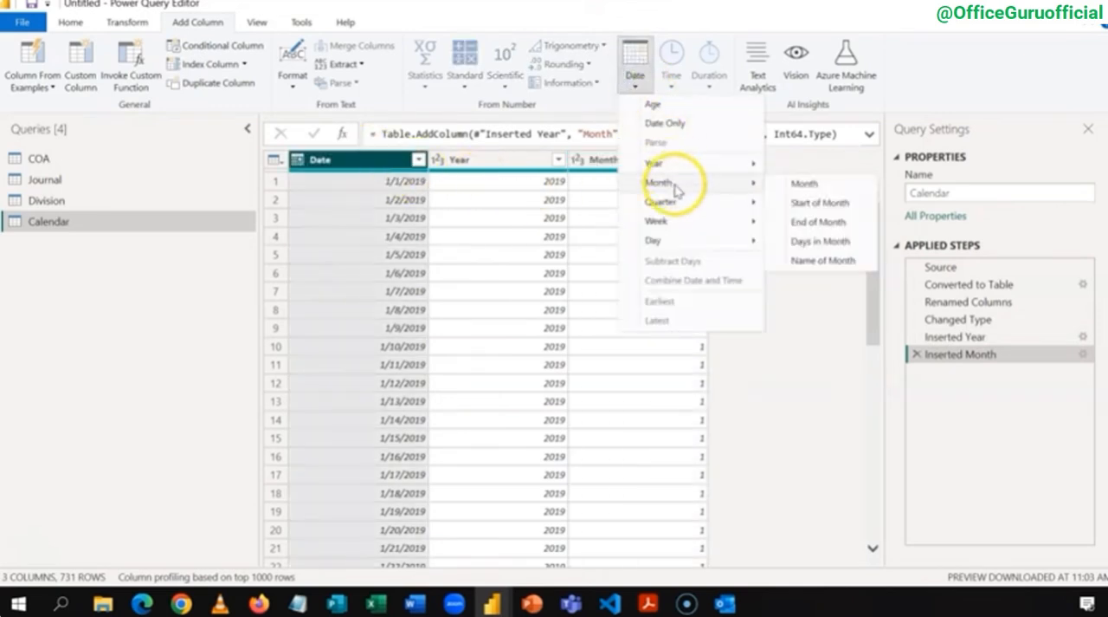
left_click(803, 261)
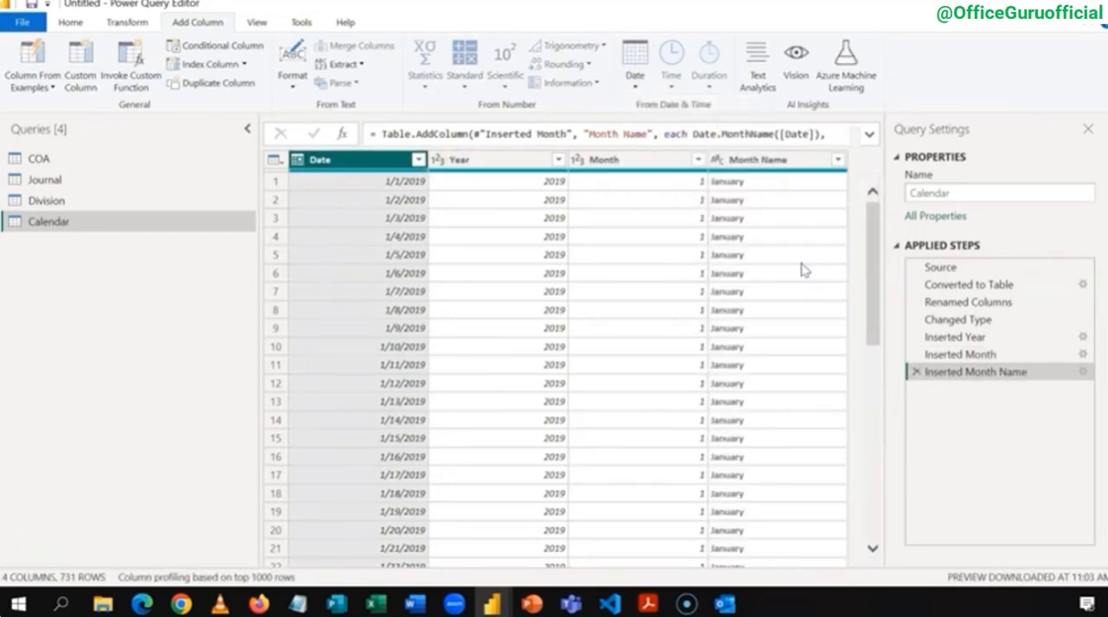
Step: Shorten the Month Name column in place by extracting only its first 3 characters
left_click(760, 160)
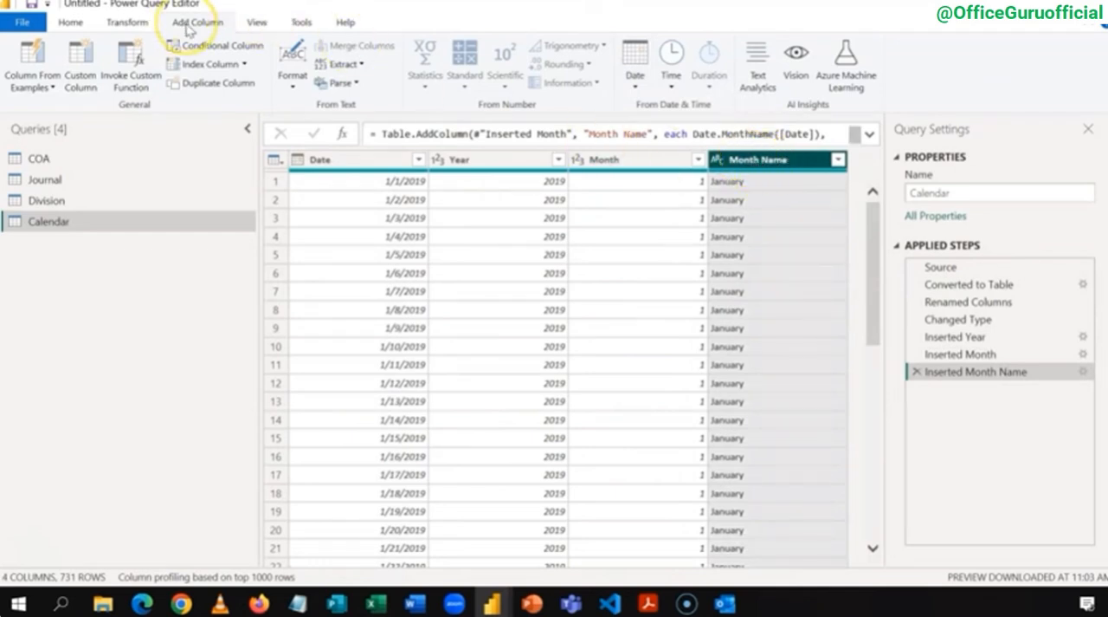
left_click(138, 23)
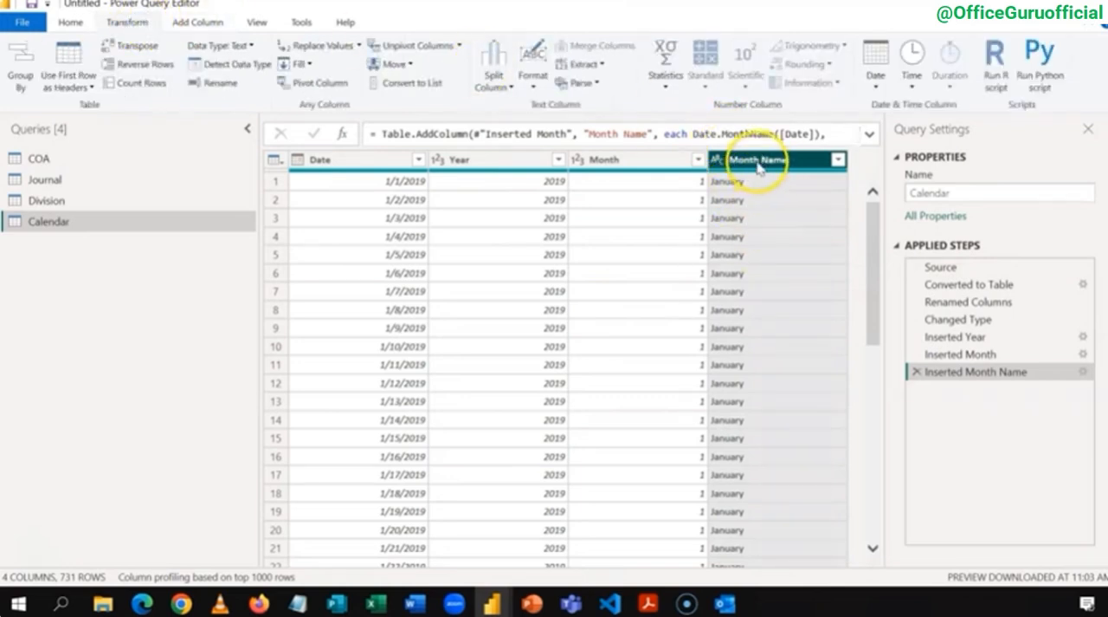
left_click(588, 64)
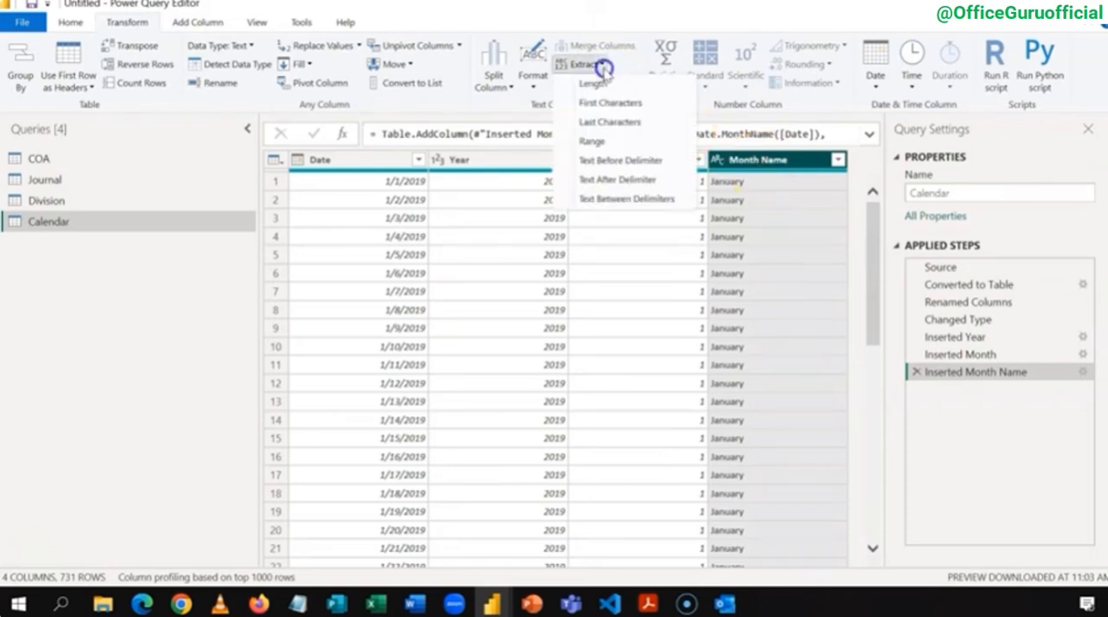
left_click(606, 102)
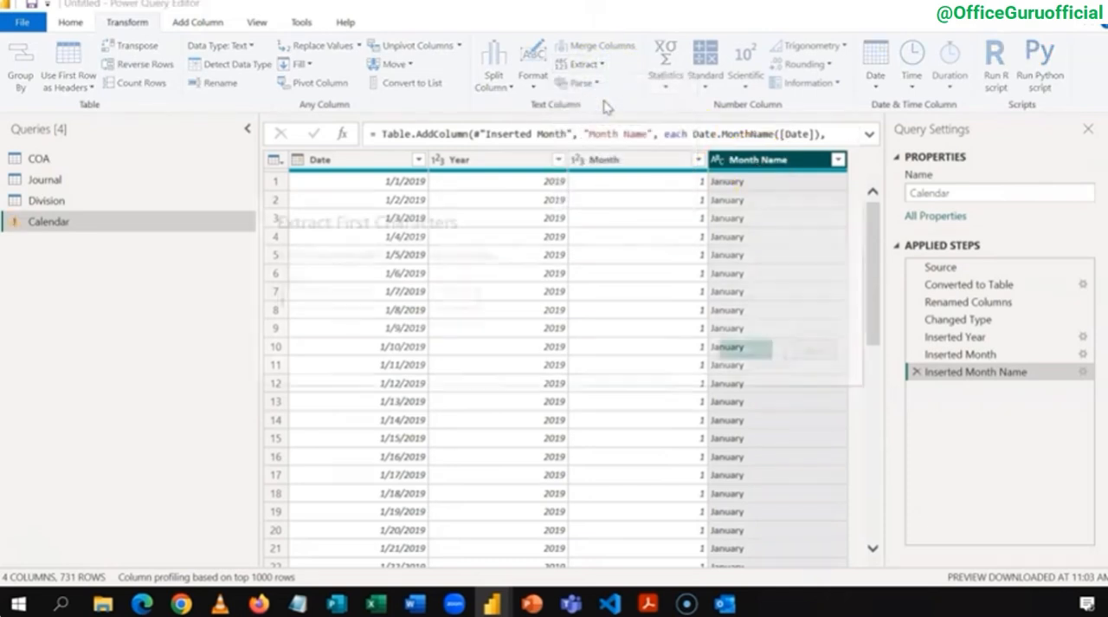
type("3")
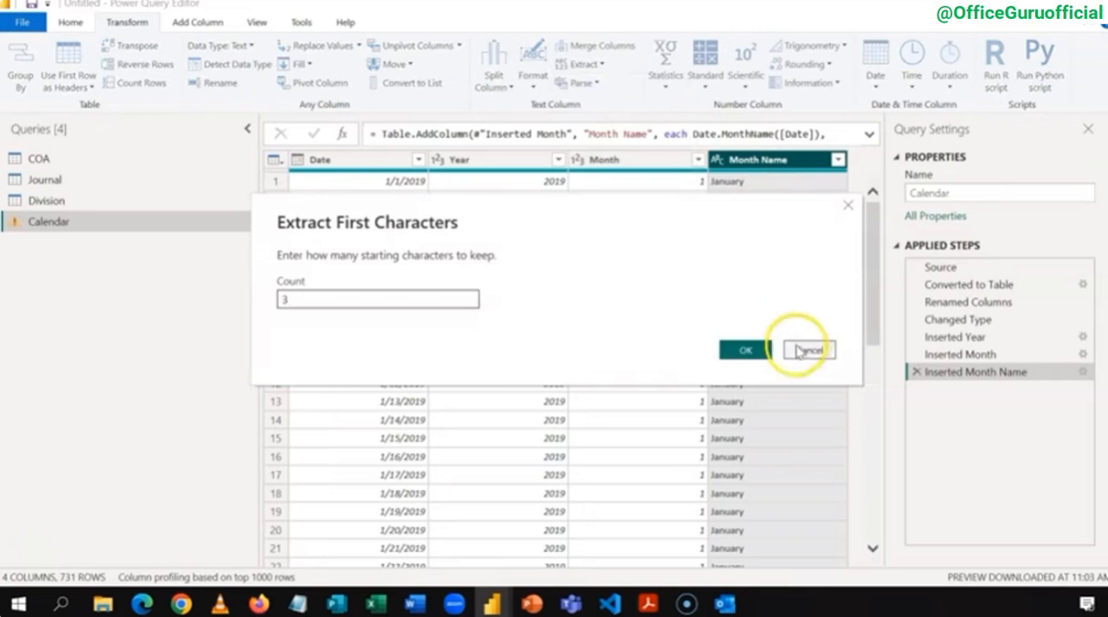
left_click(745, 349)
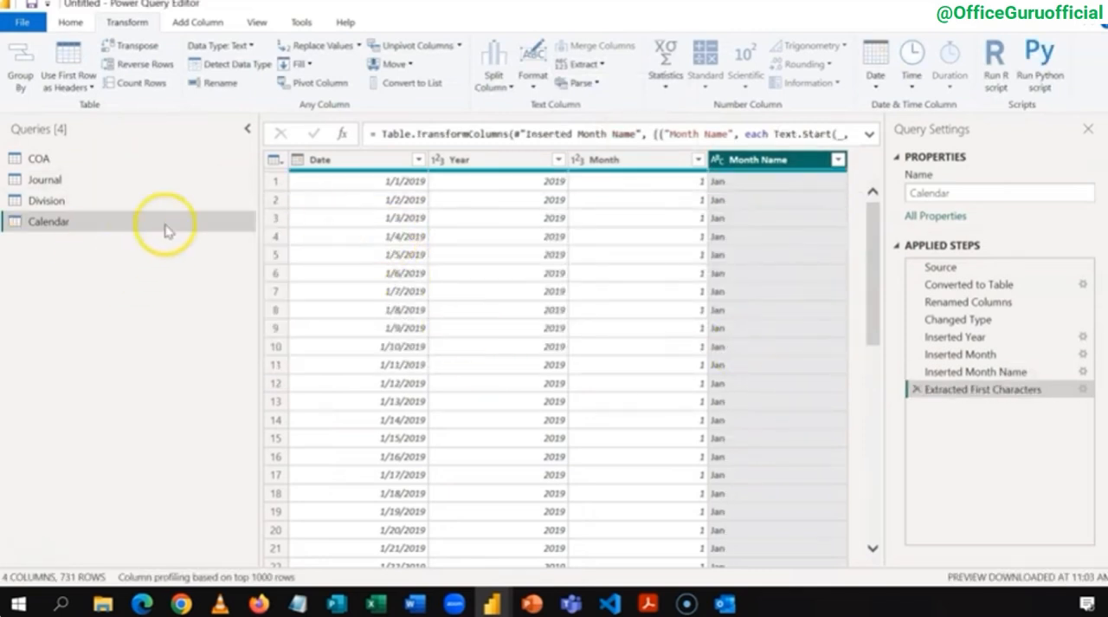
Step: Check the Journal and Calendar queries, and close the Power Query Editor with all changes applied to the model
left_click(68, 181)
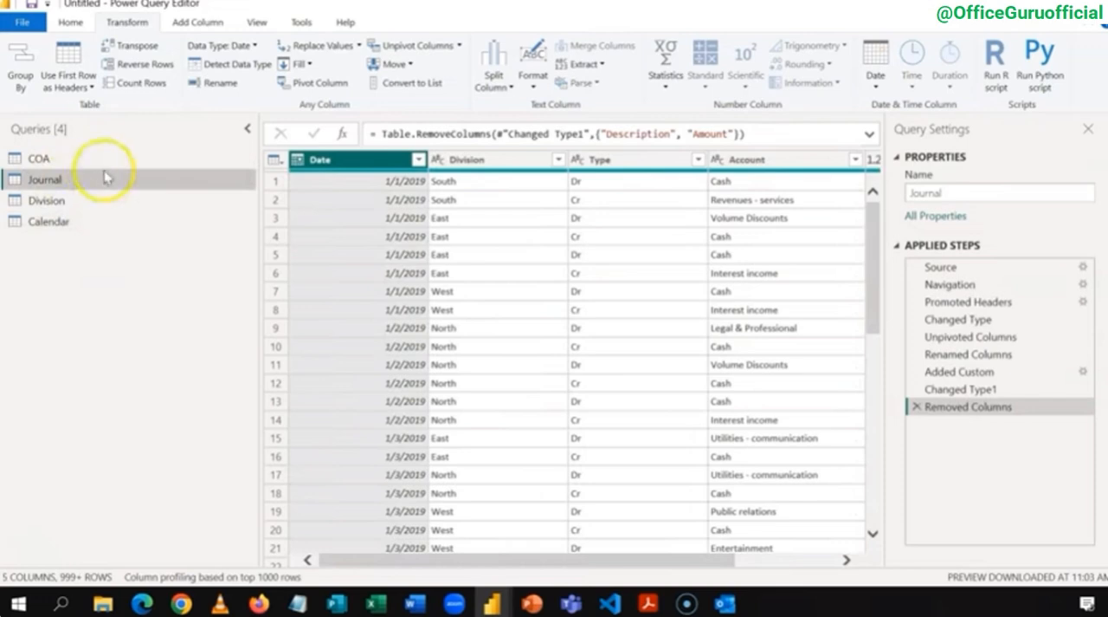
left_click(71, 220)
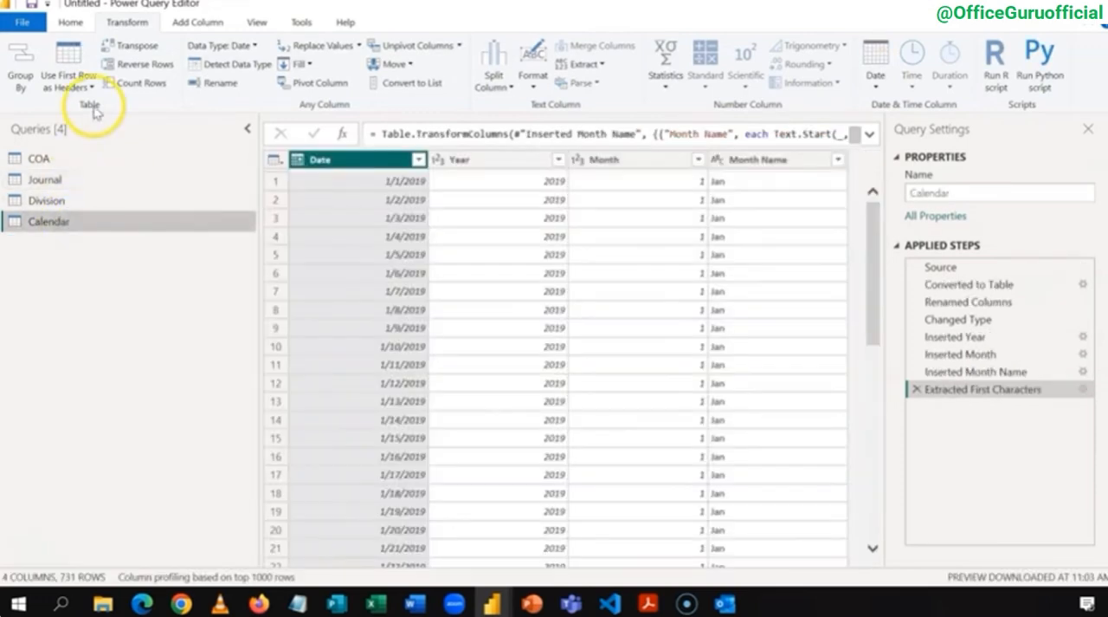
left_click(73, 28)
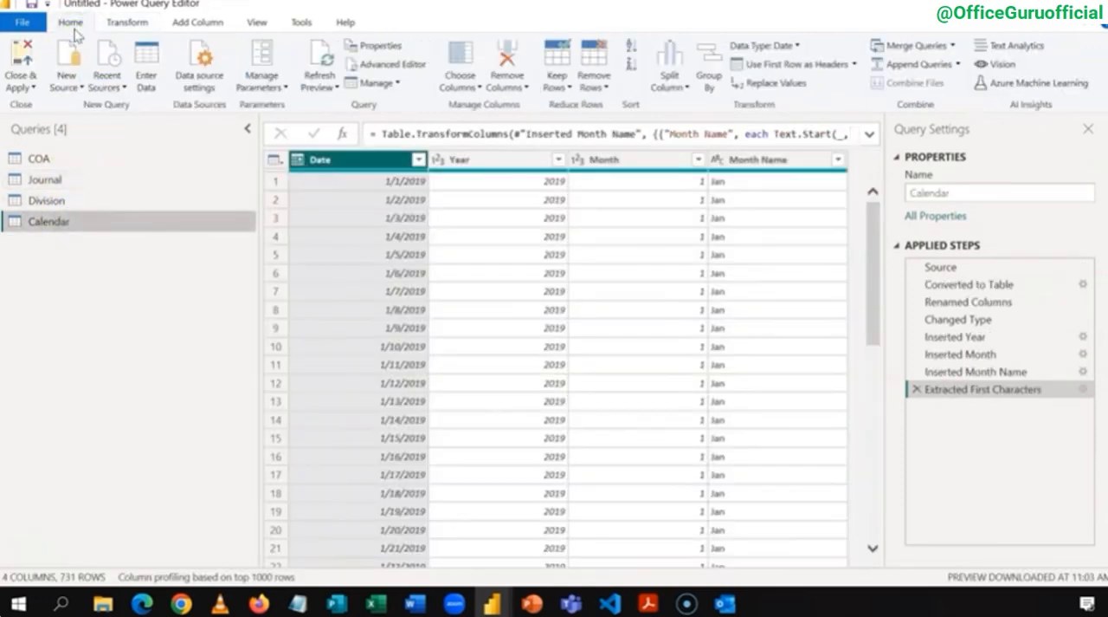
left_click(28, 63)
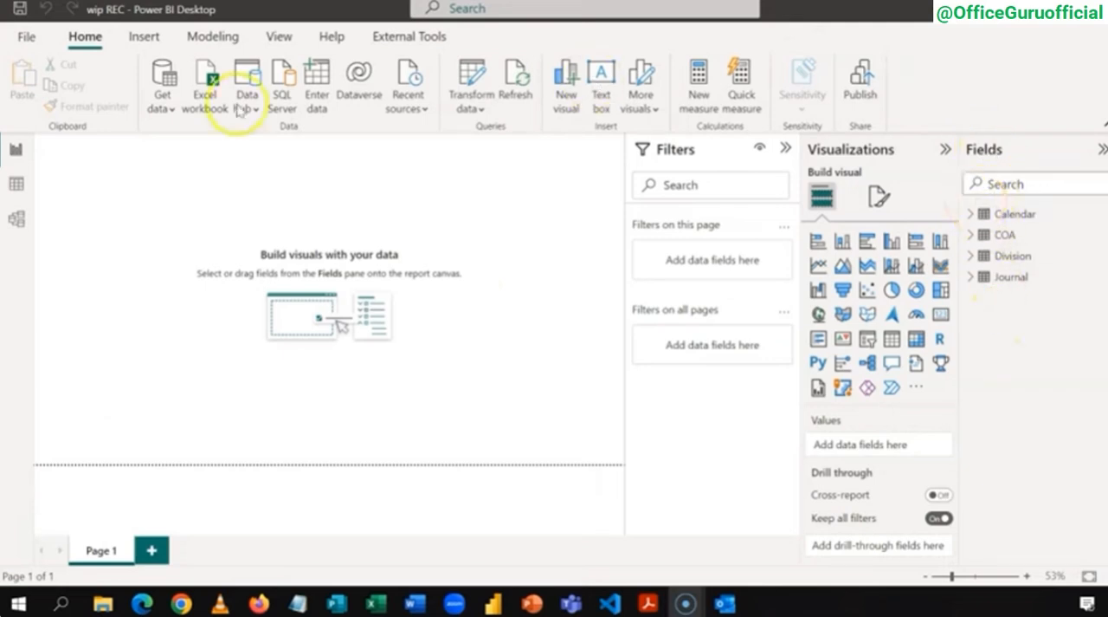
Step: Examine the loaded Division, Calendar, COA and Journal tables in Data view
left_click(14, 184)
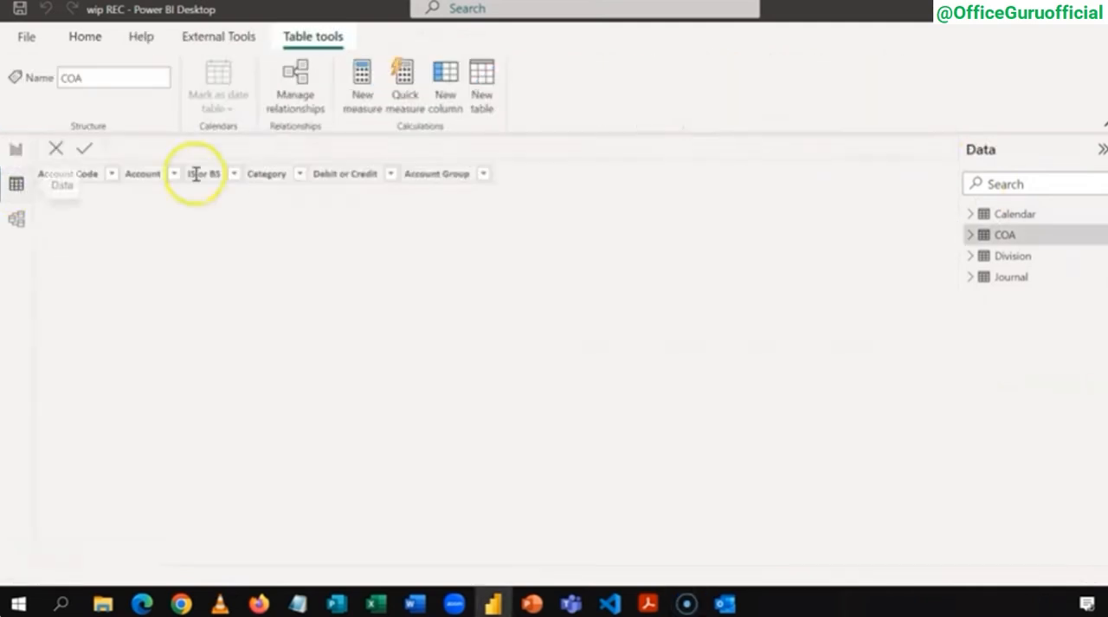
left_click(1005, 255)
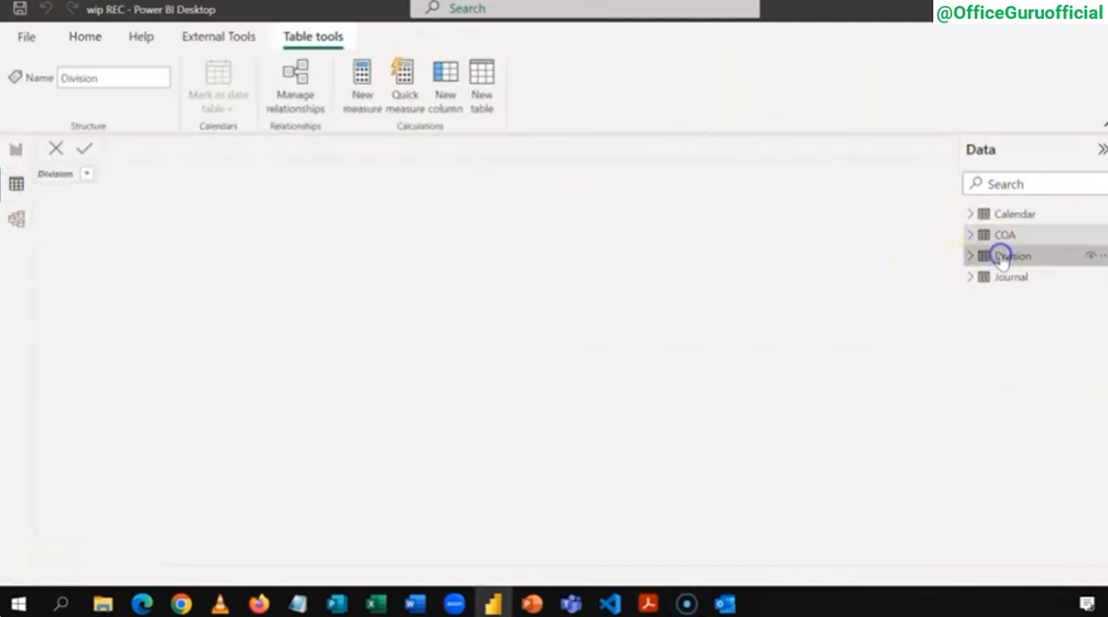
left_click(1006, 214)
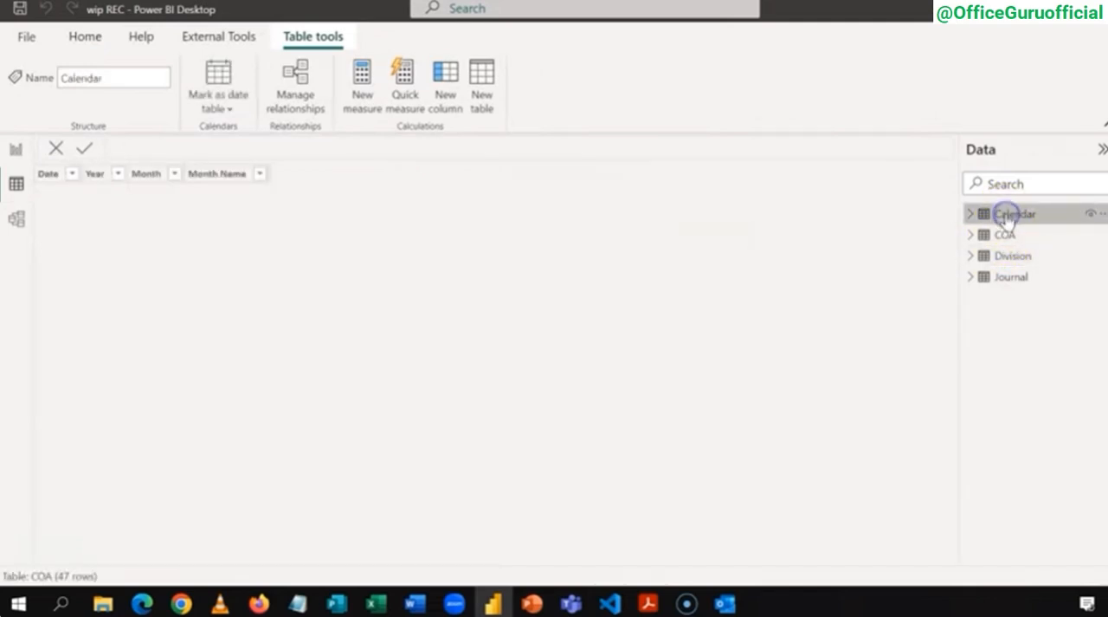
left_click(1002, 236)
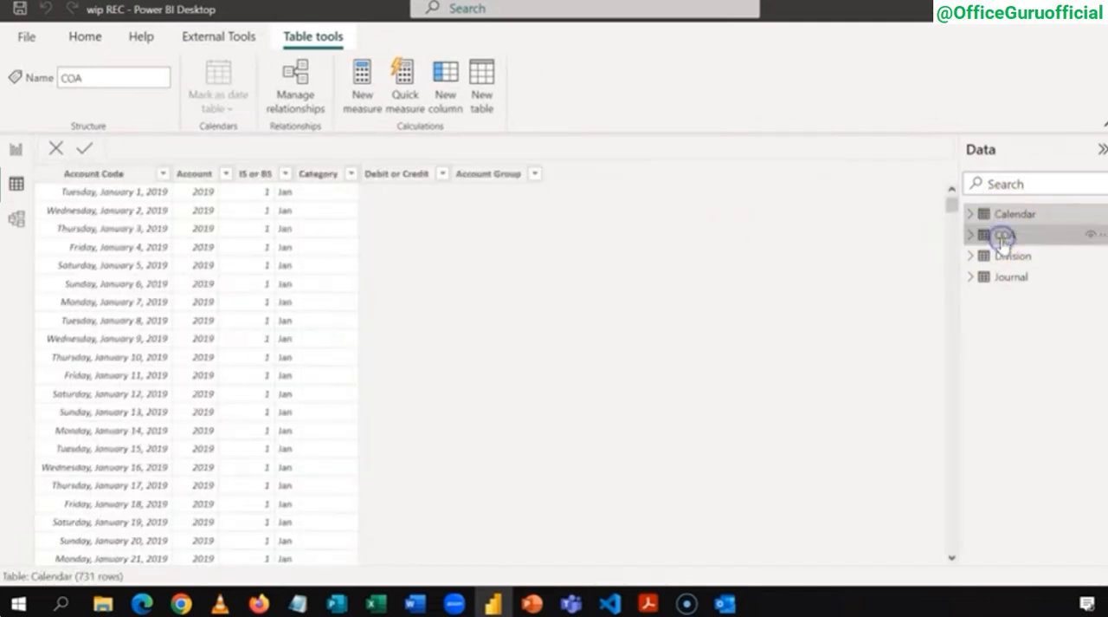
left_click(1002, 256)
left_click(1003, 278)
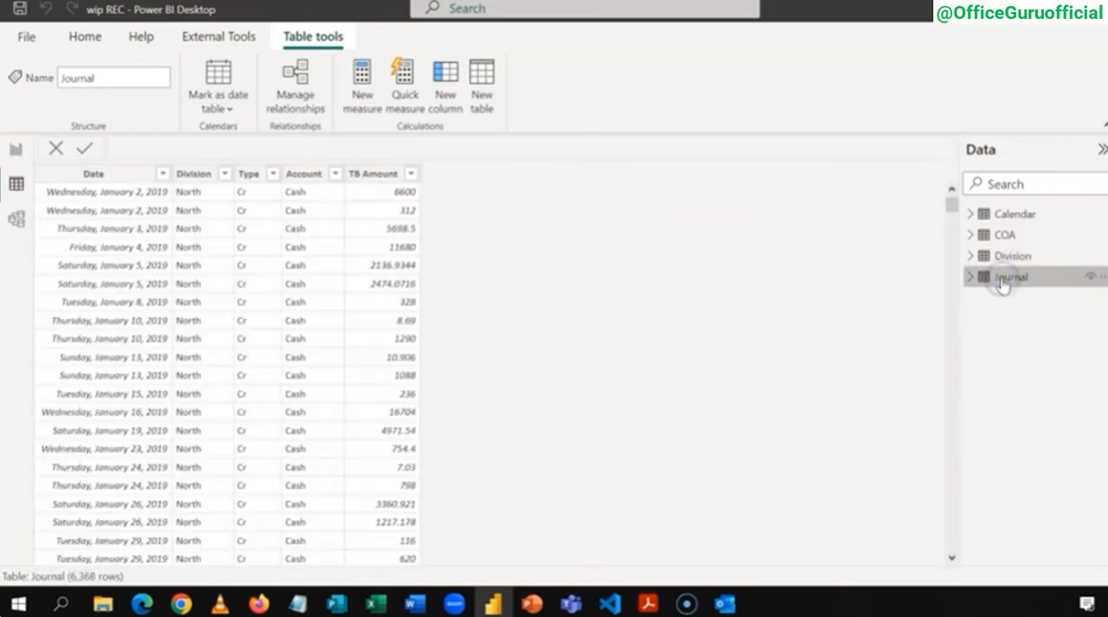
Step: Mark the Calendar table as a date table using its Date column
left_click(1004, 215)
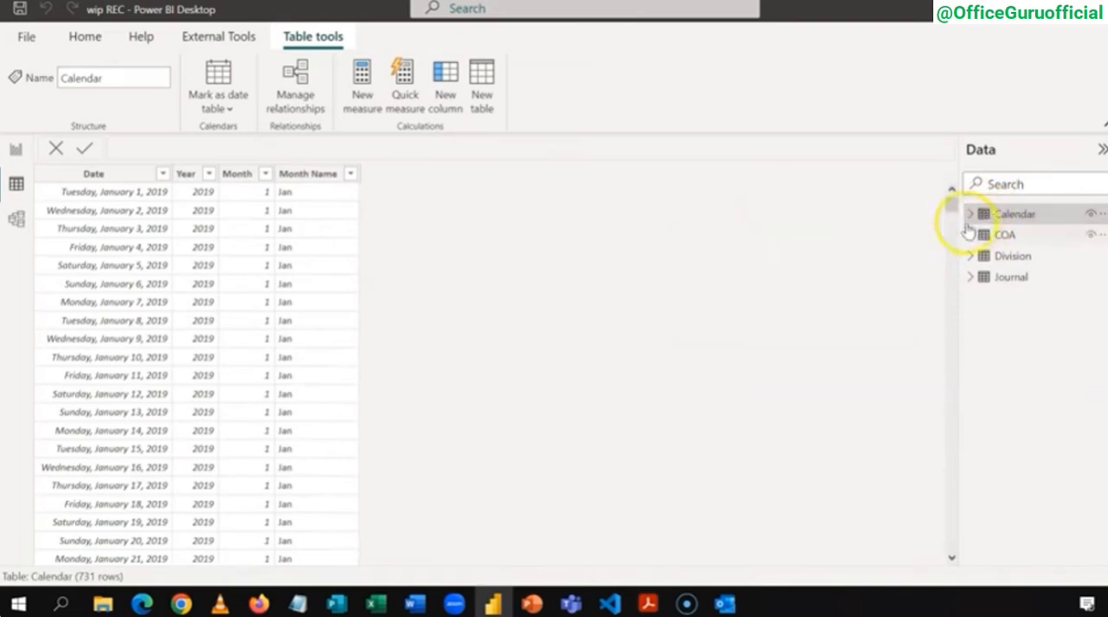
left_click(223, 98)
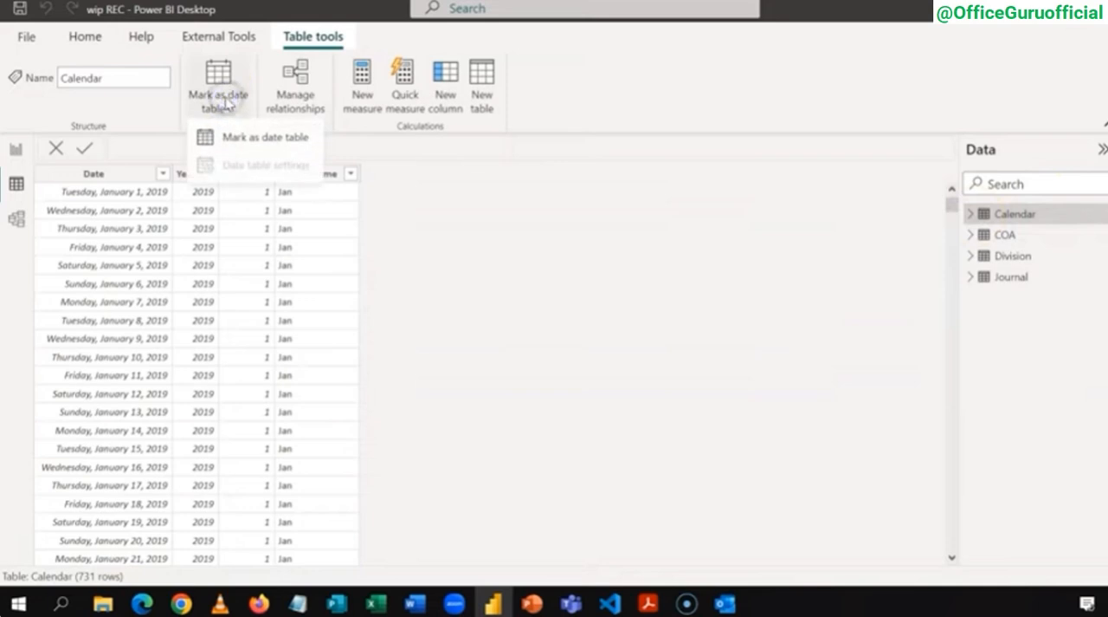
left_click(235, 134)
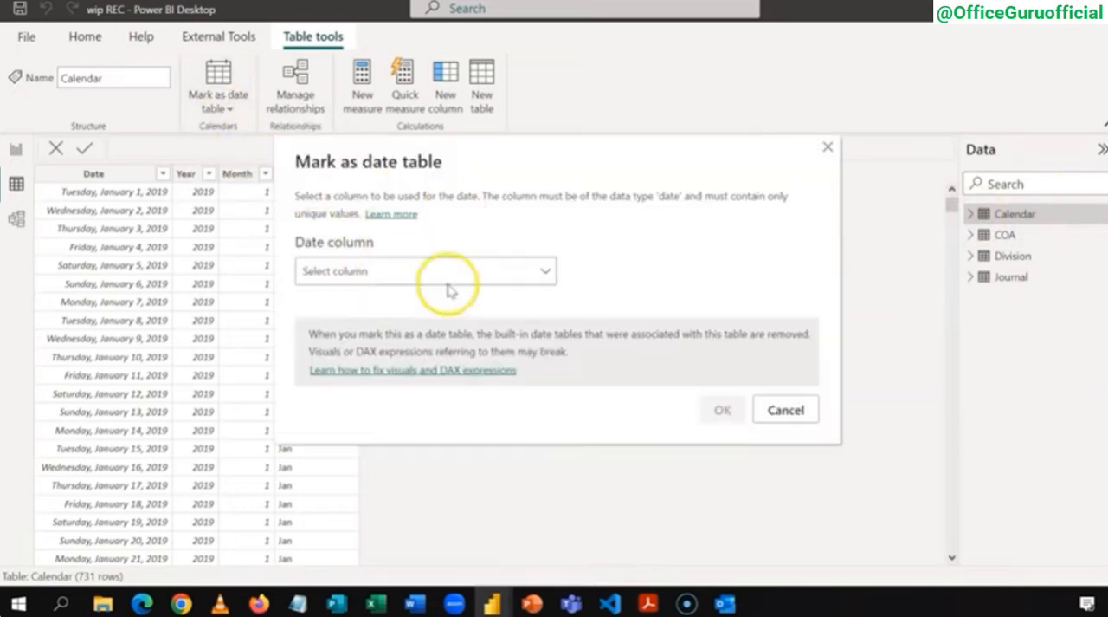
left_click(527, 272)
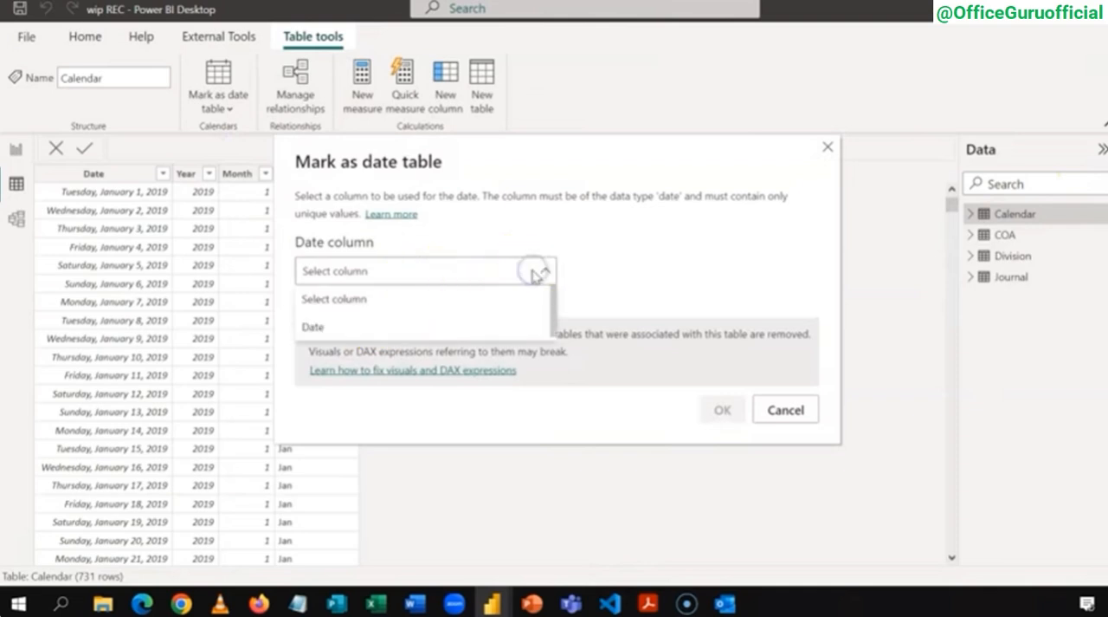
left_click(446, 329)
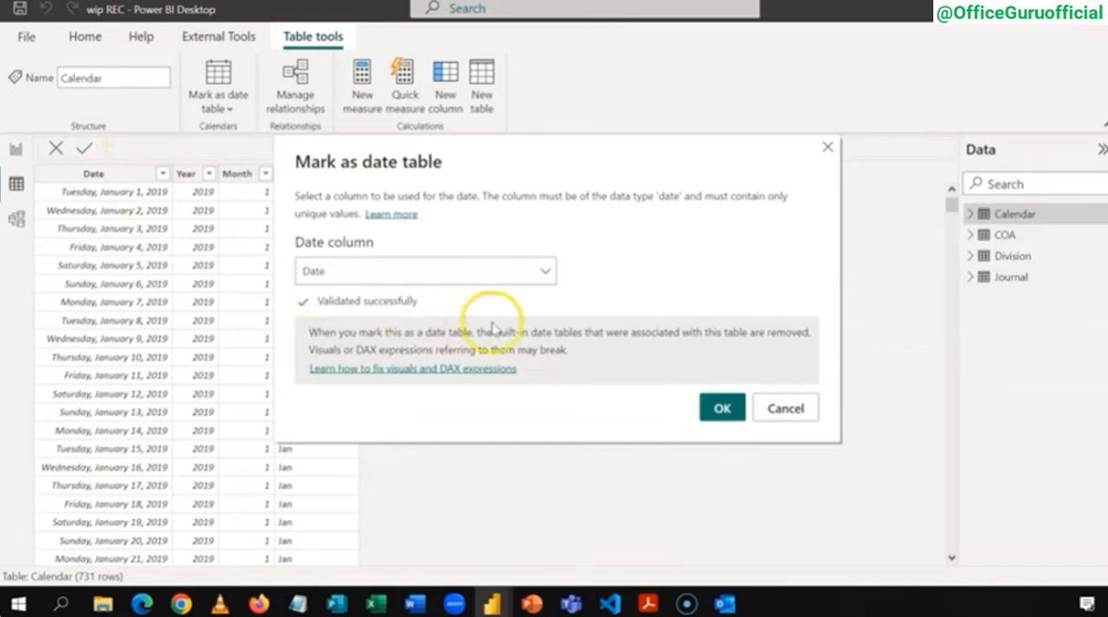
left_click(712, 412)
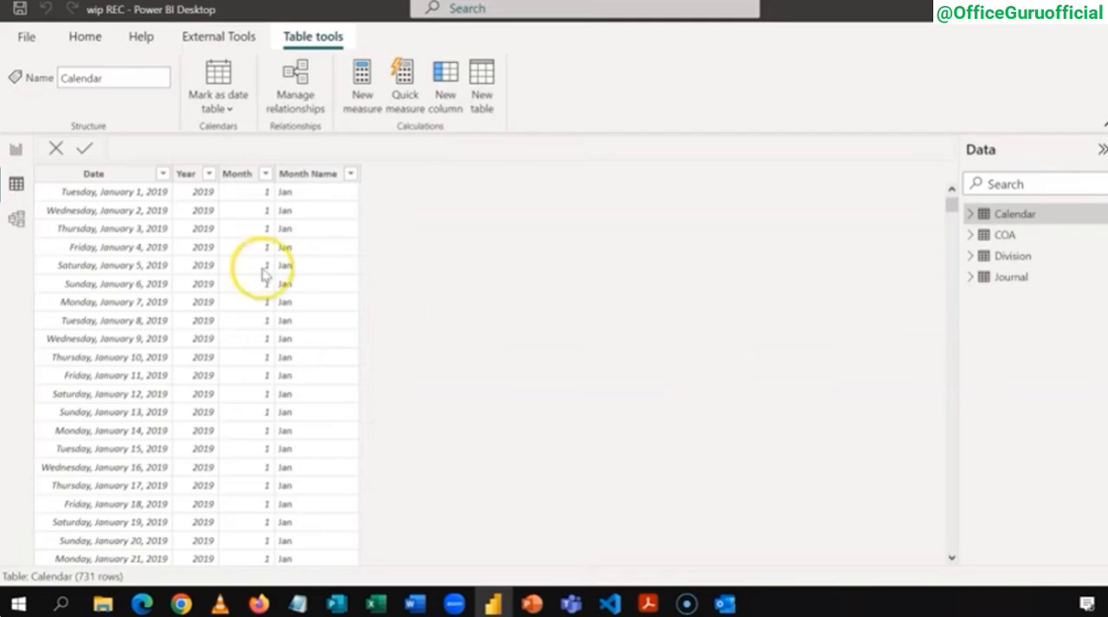
Step: Show the model diagram with Properties and Fields collapsed and all tables fitted into view
left_click(17, 223)
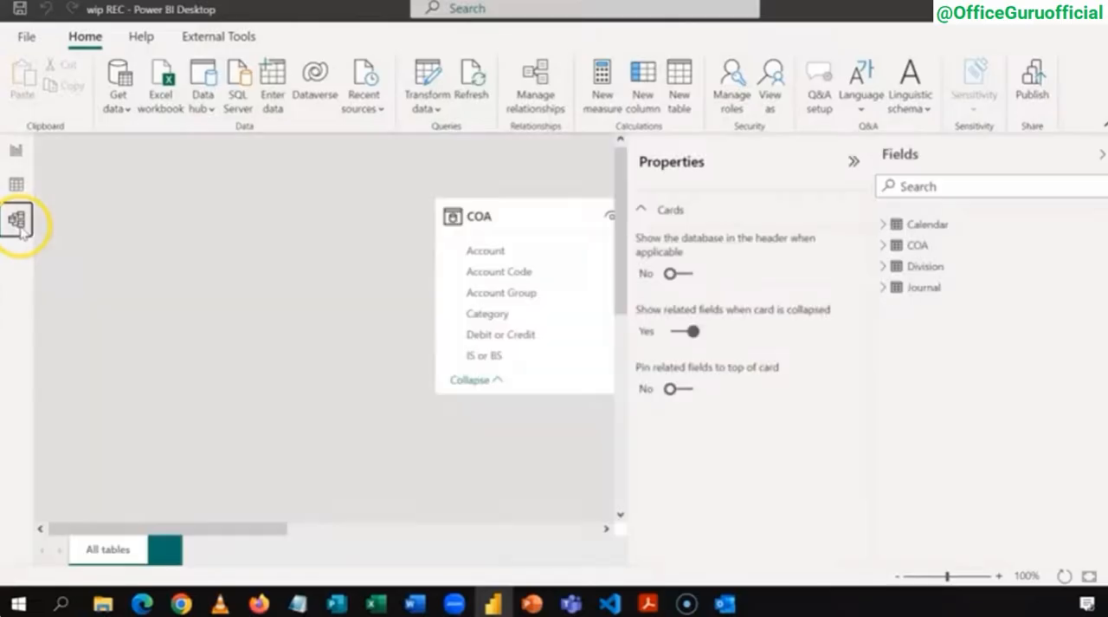
left_click(852, 162)
left_click(1104, 154)
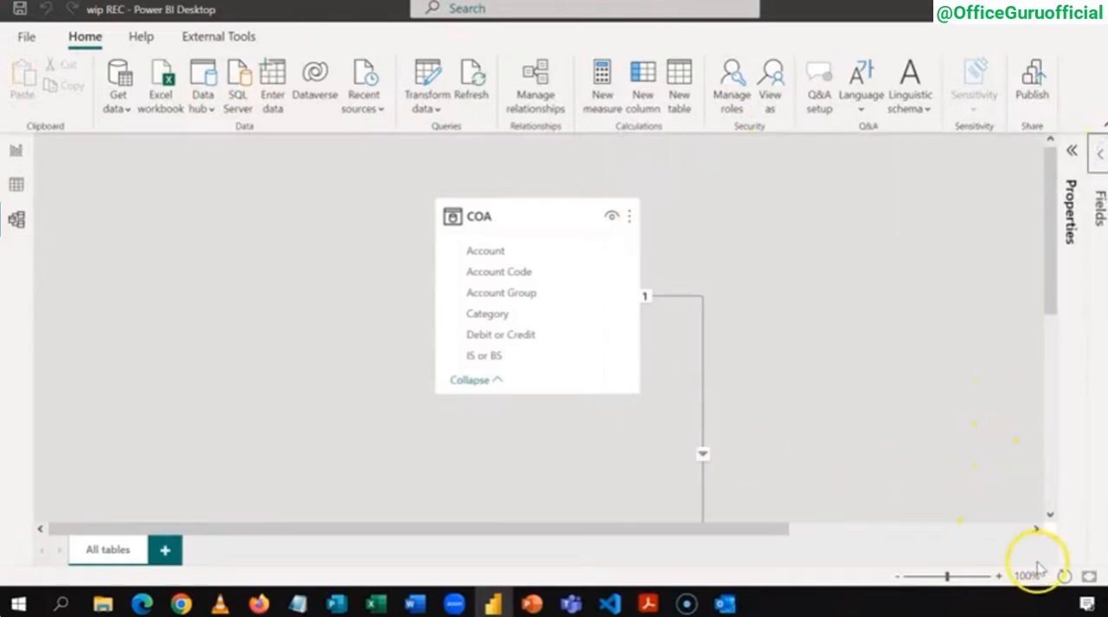
left_click(1087, 578)
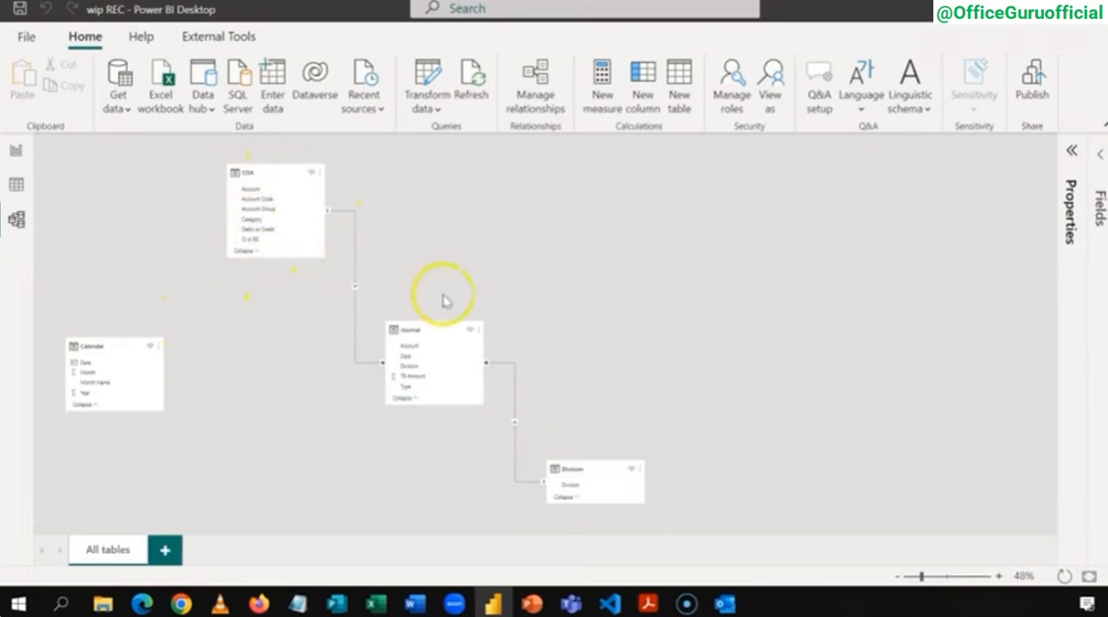
Step: Arrange Calendar, COA and Division in a row above the Journal table, and make the Division card taller
left_click(436, 334)
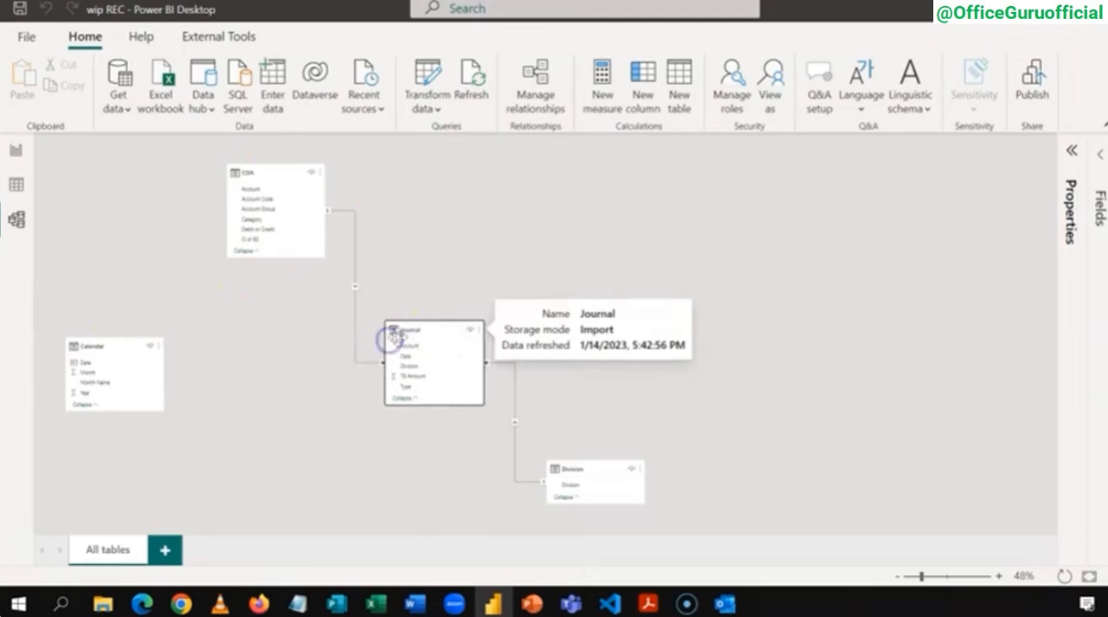
left_click_drag(432, 329, 333, 426)
left_click_drag(571, 460, 552, 297)
left_click_drag(442, 137, 460, 190)
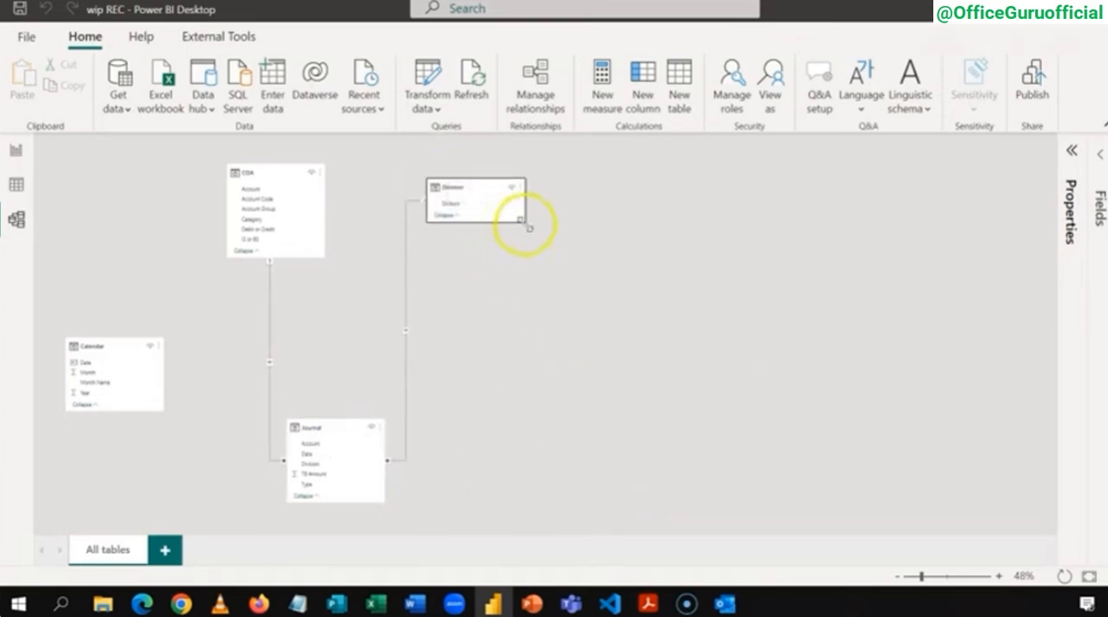
left_click_drag(523, 223, 525, 272)
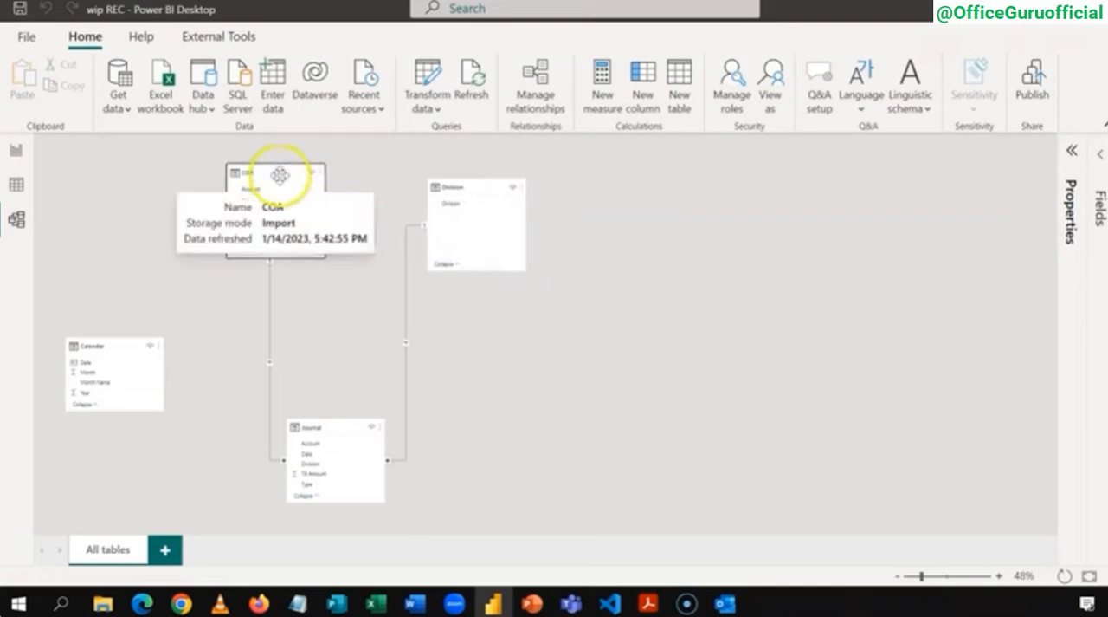
left_click_drag(279, 176, 329, 190)
left_click(103, 345)
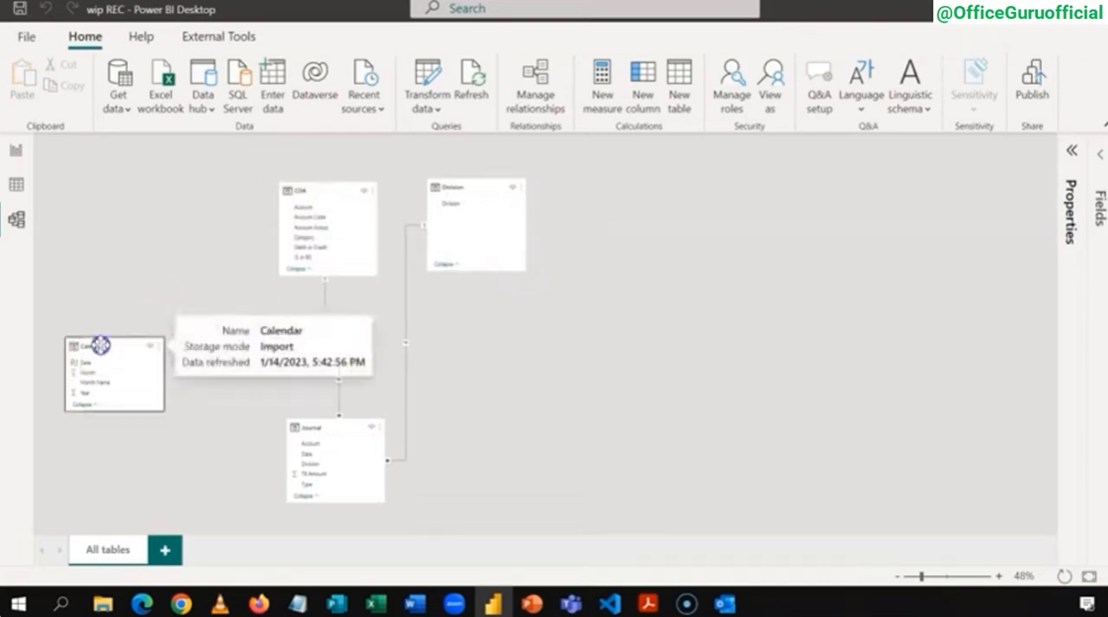
left_click_drag(100, 345, 160, 202)
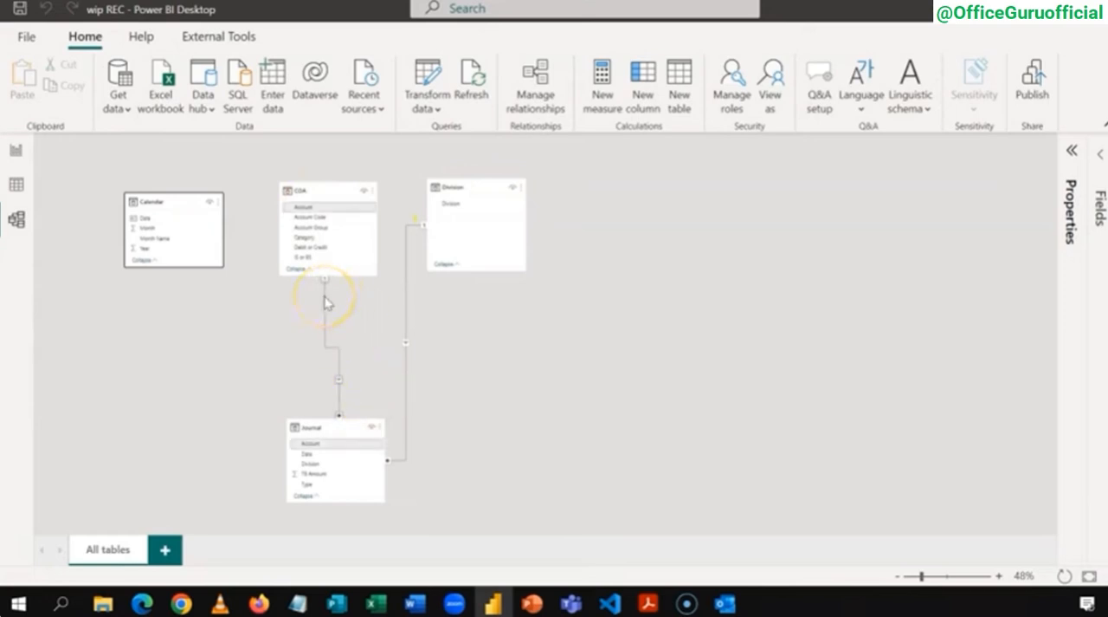
Step: Create a relationship between the Calendar table's Date field and the Journal table's Date field
left_click(404, 301)
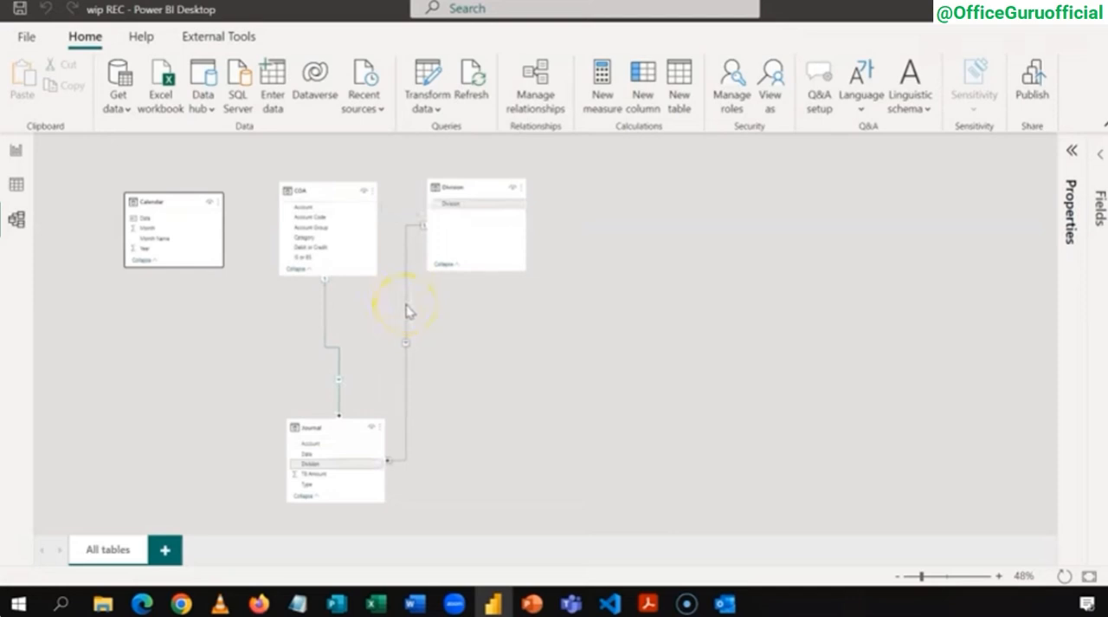
left_click(153, 220)
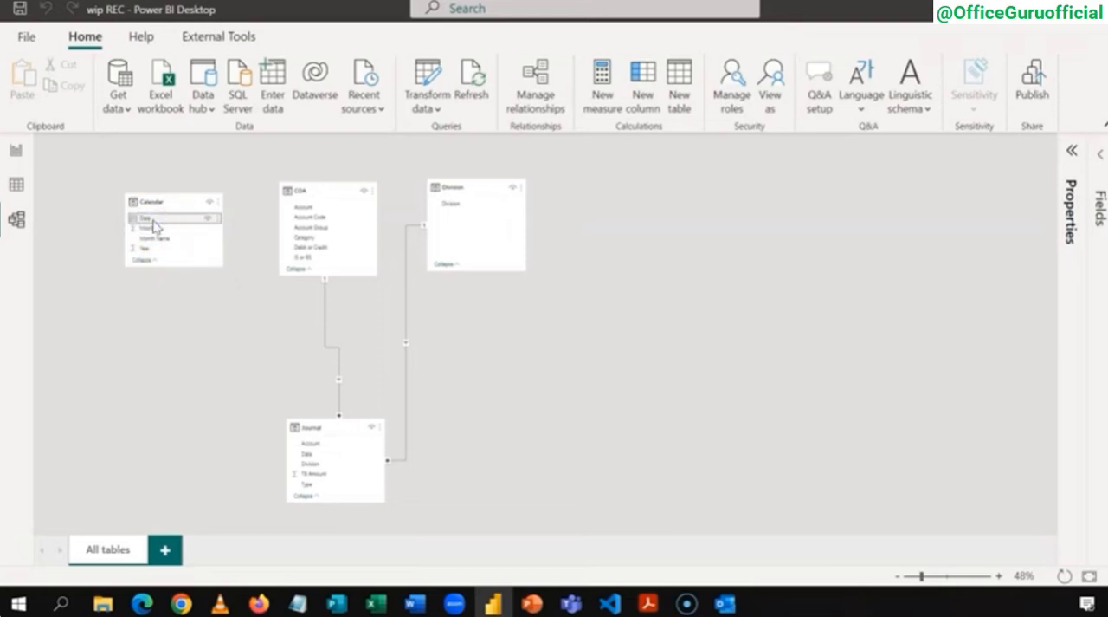
left_click_drag(153, 221, 314, 455)
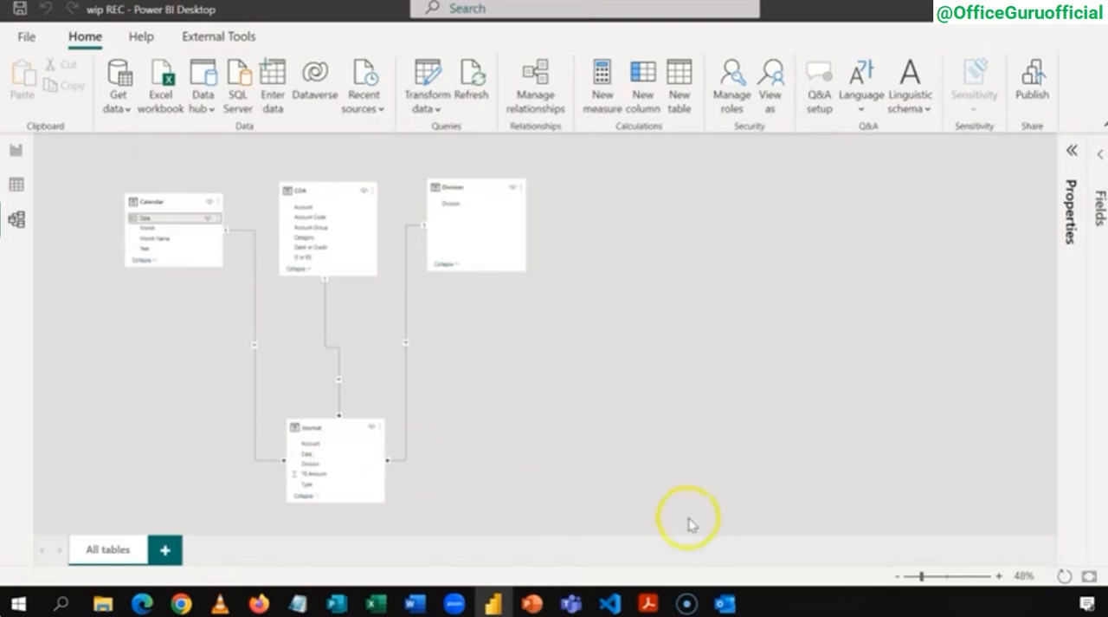
Step: Enlarge the model diagram and reposition Journal, Calendar and COA so the relationship lines are clearly laid out
left_click(999, 575)
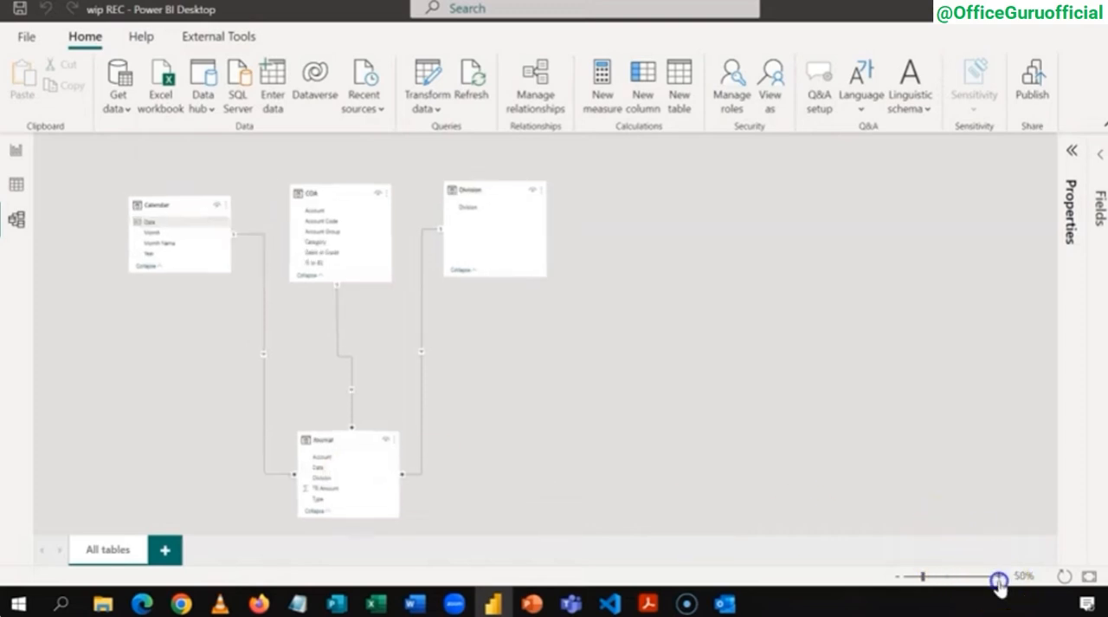
left_click(998, 576)
left_click_drag(484, 468, 478, 401)
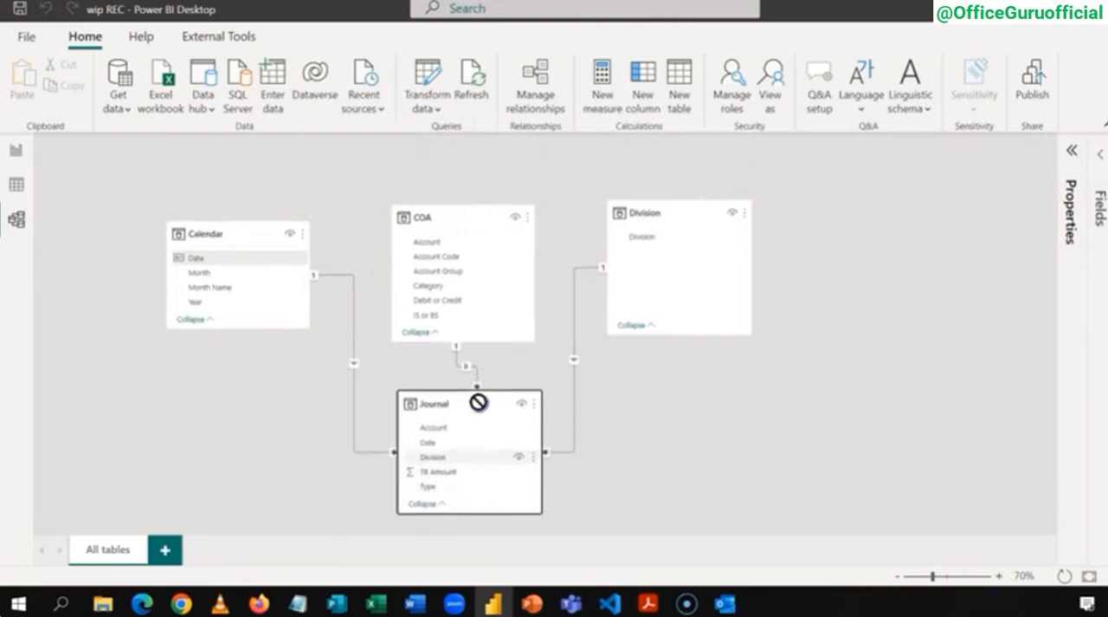
left_click_drag(243, 223, 252, 194)
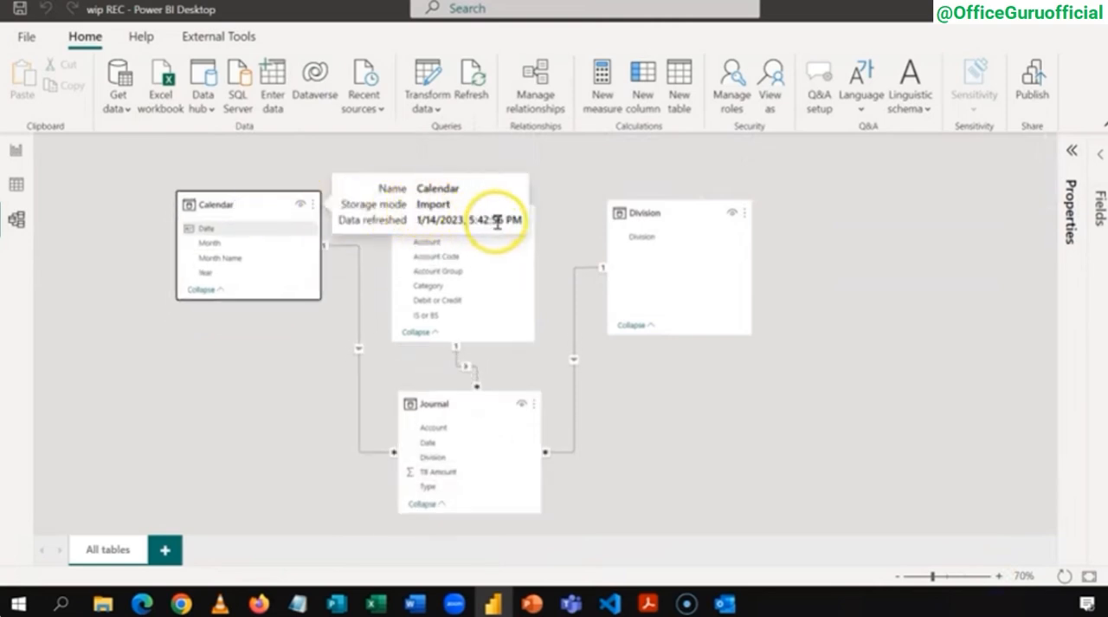
left_click_drag(483, 216, 490, 184)
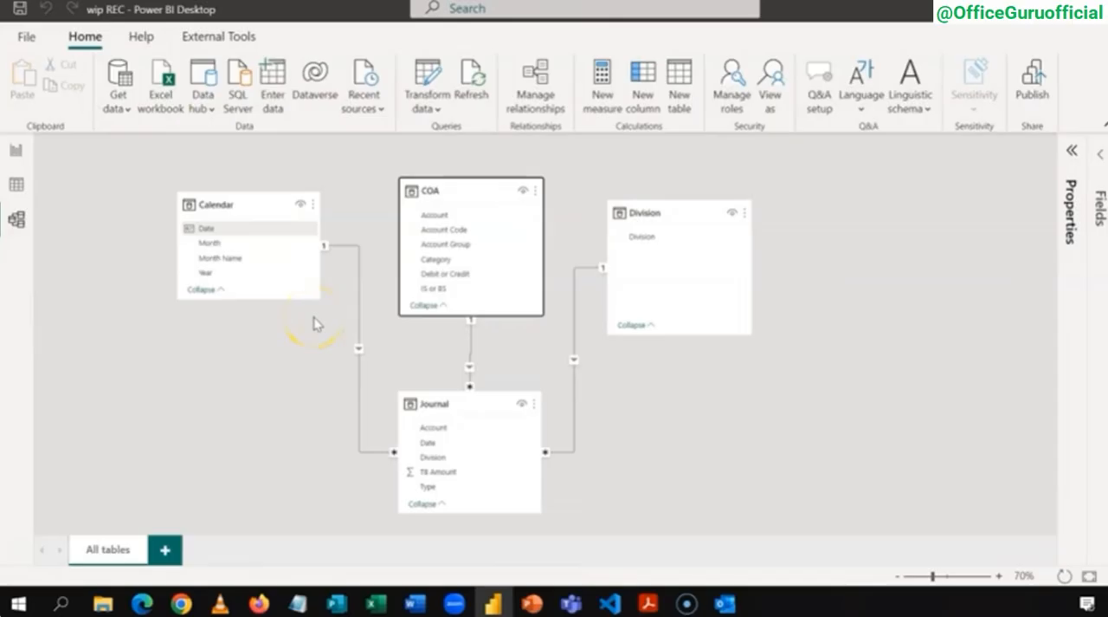
left_click(314, 324)
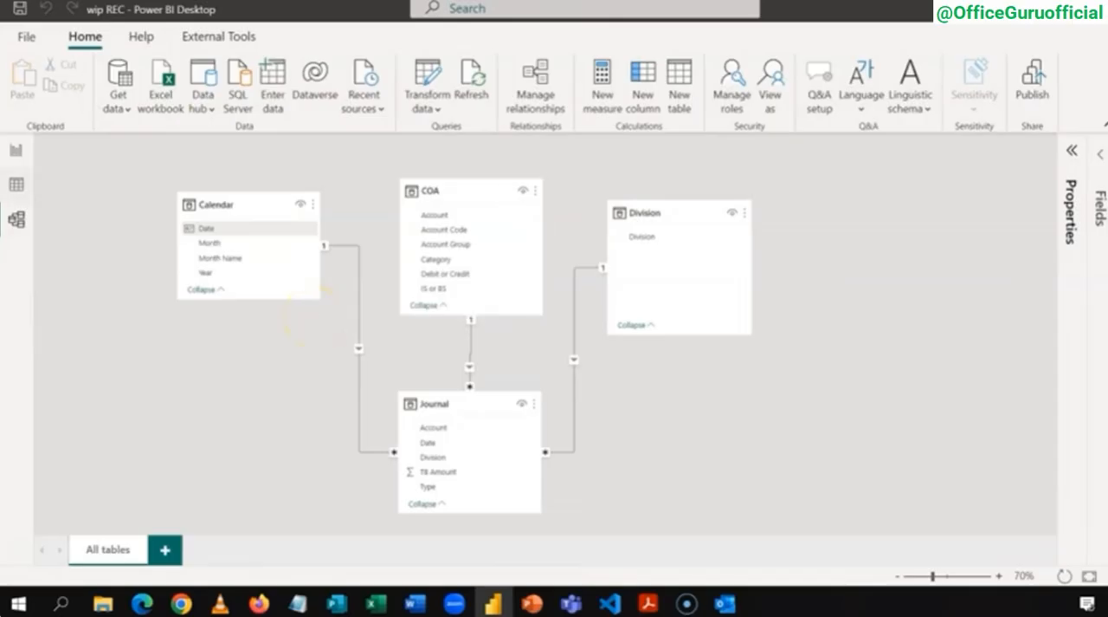
Step: Create an empty calculated table named My Measures from the report view and check the column it contains
left_click(17, 149)
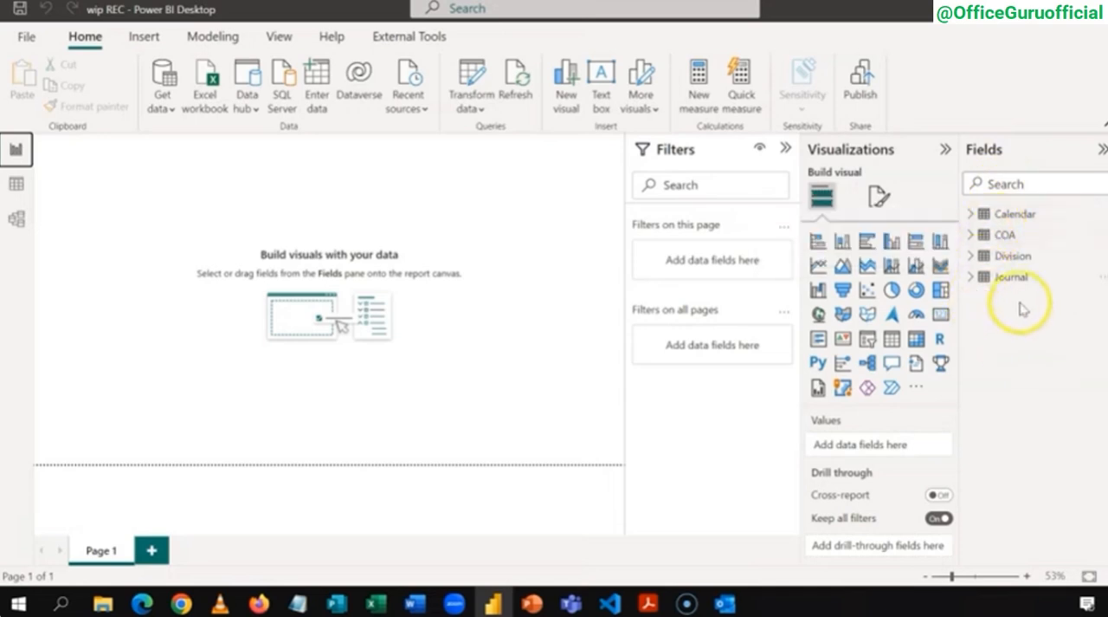
mouse_move(992, 239)
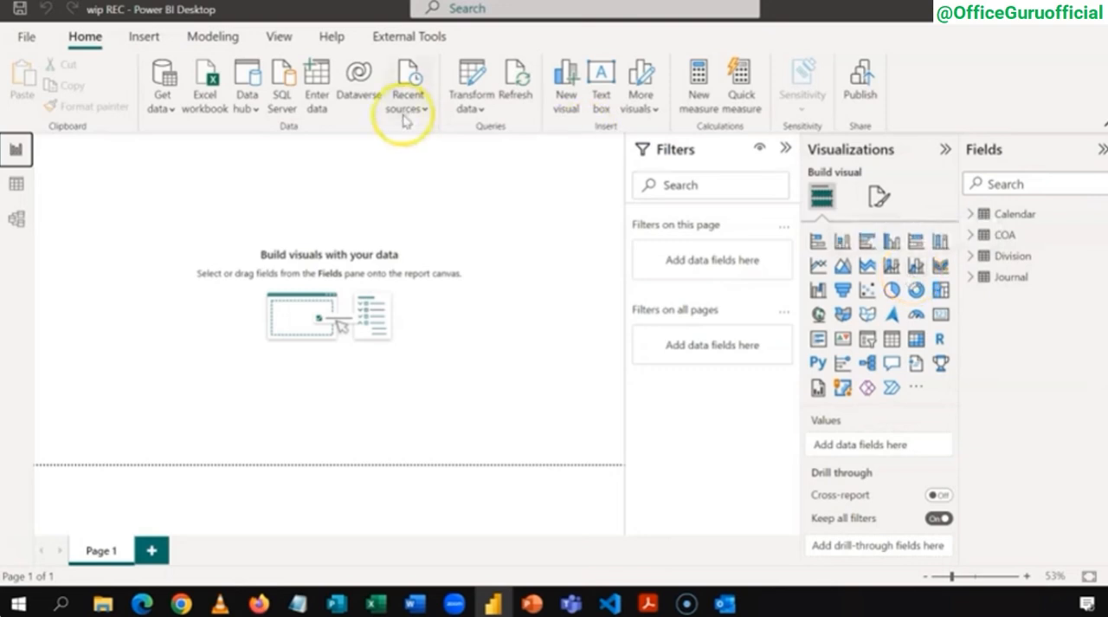
left_click(223, 37)
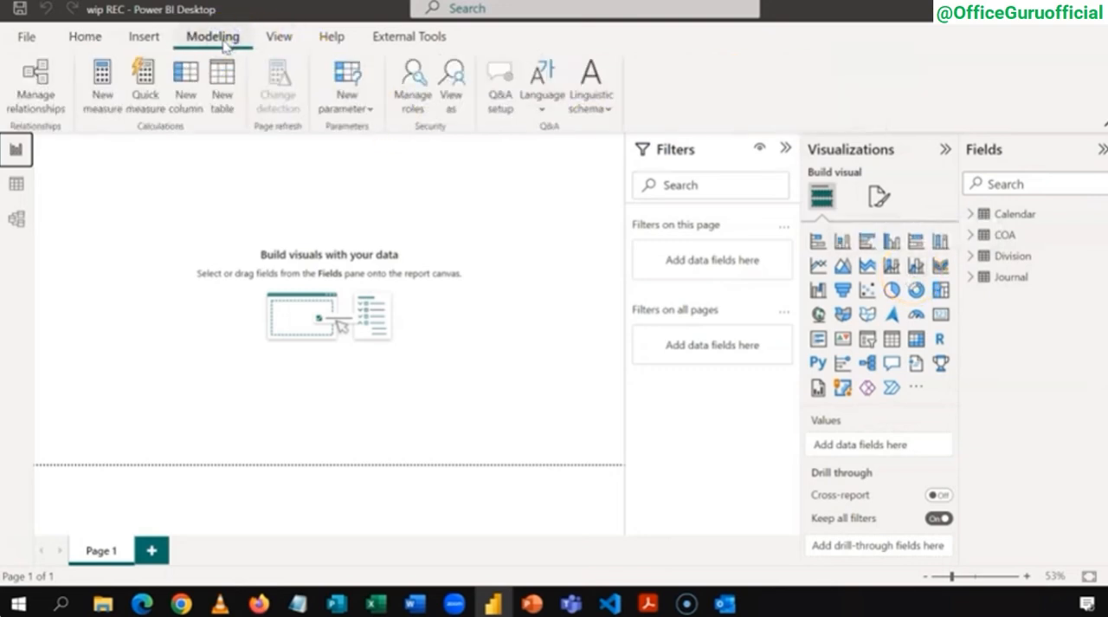
left_click(223, 103)
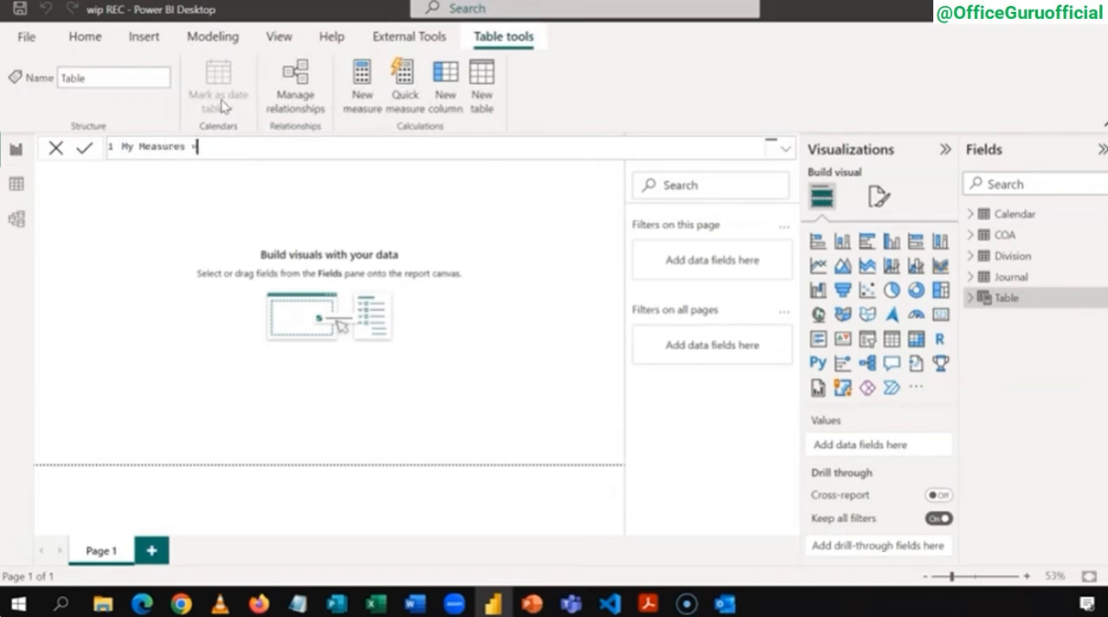
left_click(234, 161)
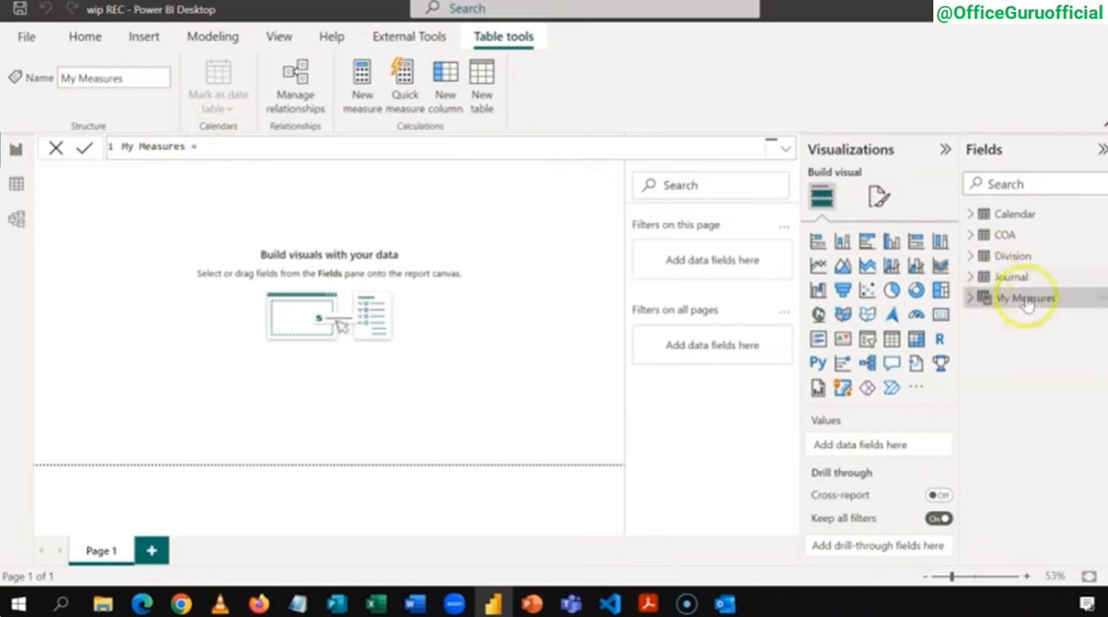
left_click(971, 299)
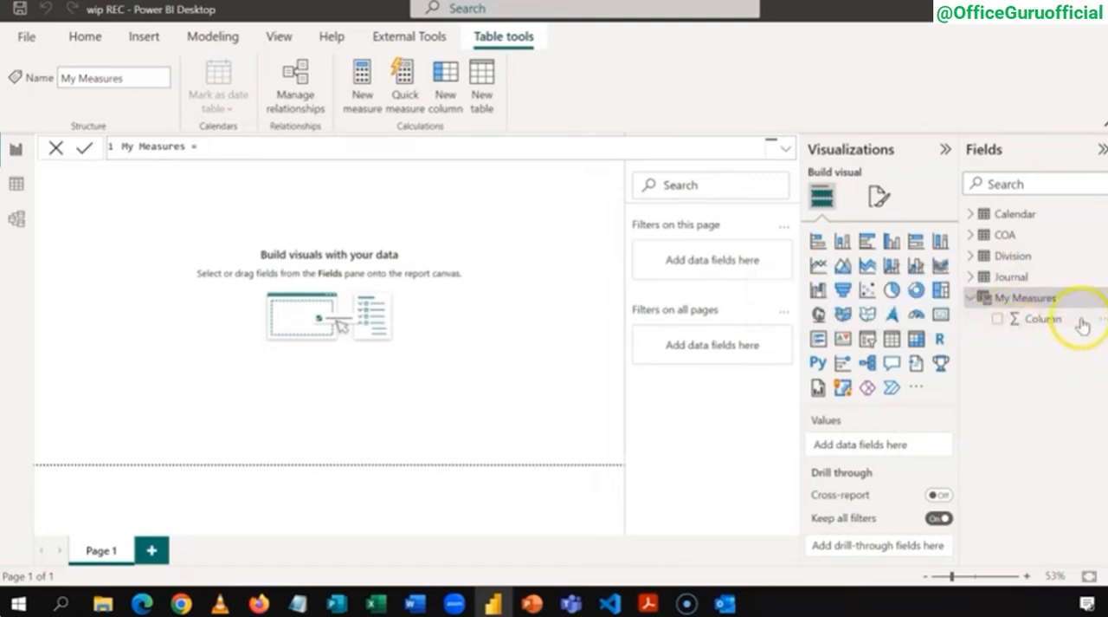
left_click(1023, 322)
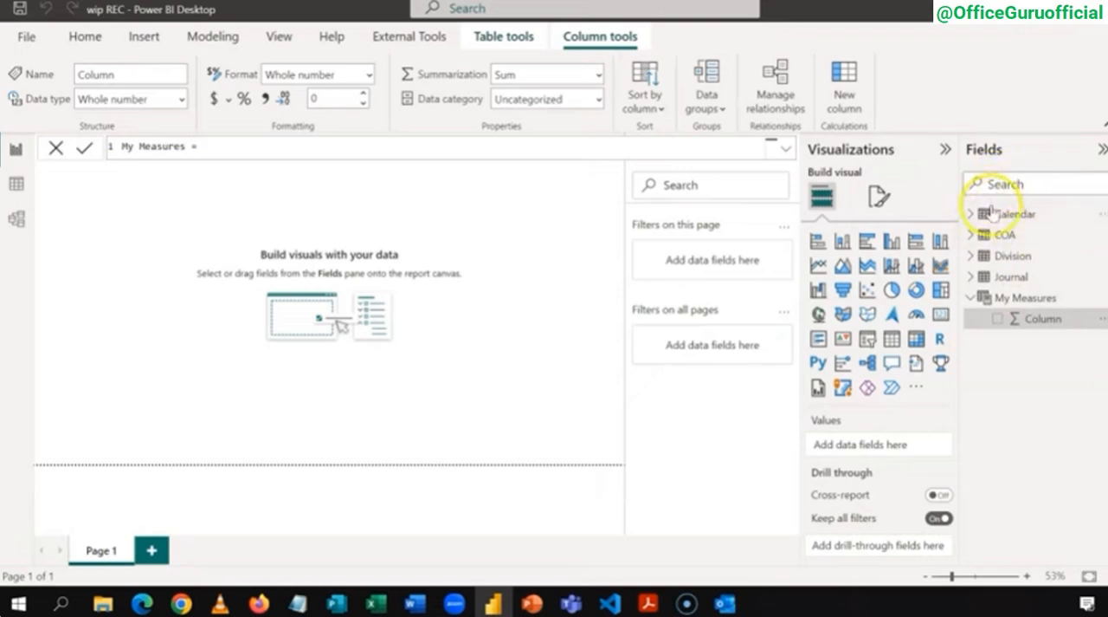
left_click(1021, 297)
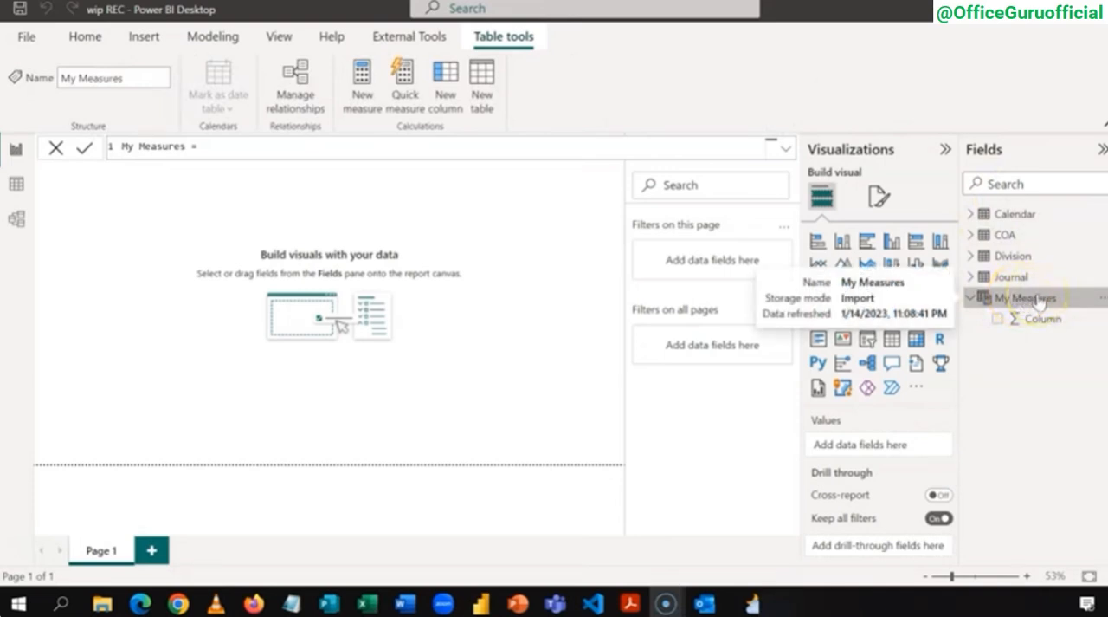
left_click(973, 298)
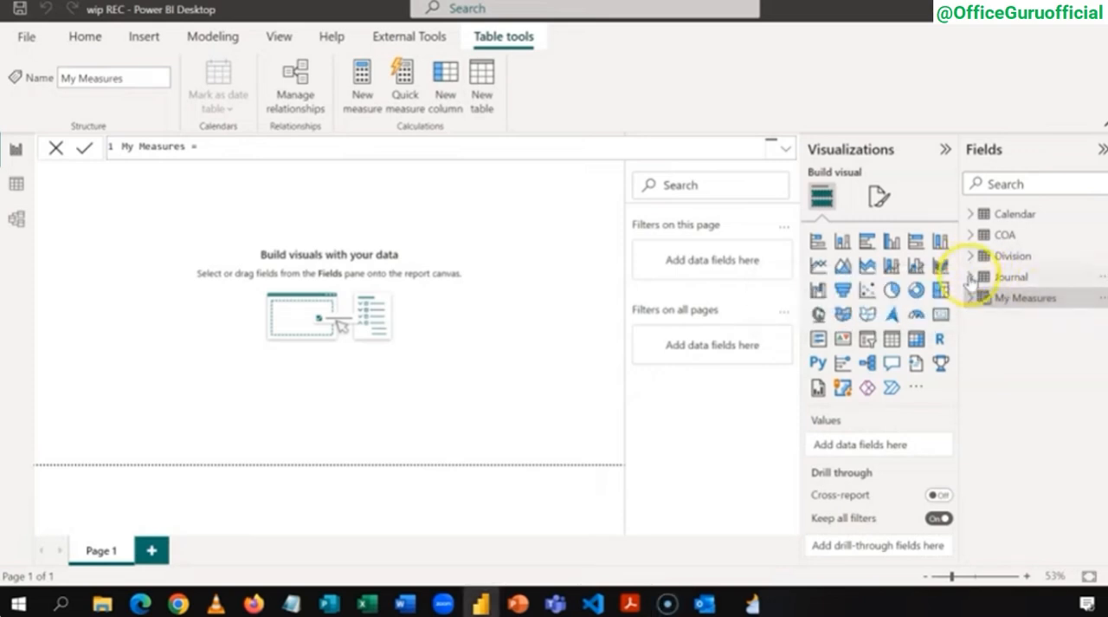
Step: Create the measure Reporting Value = SUM(Journal[TB Amount]) in the My Measures table
left_click(970, 276)
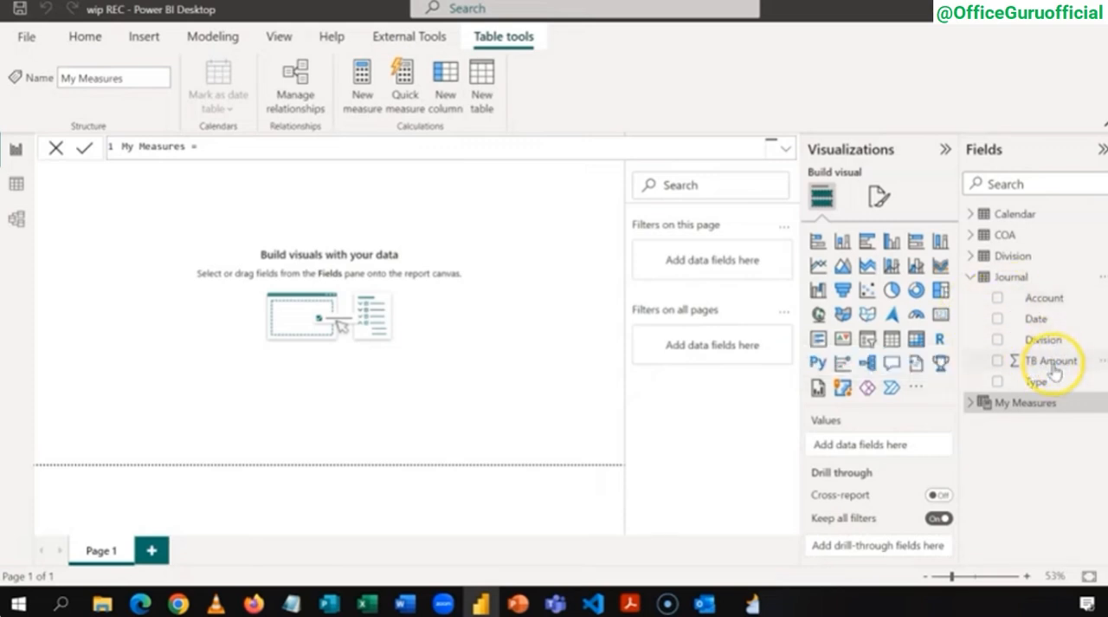
left_click(975, 279)
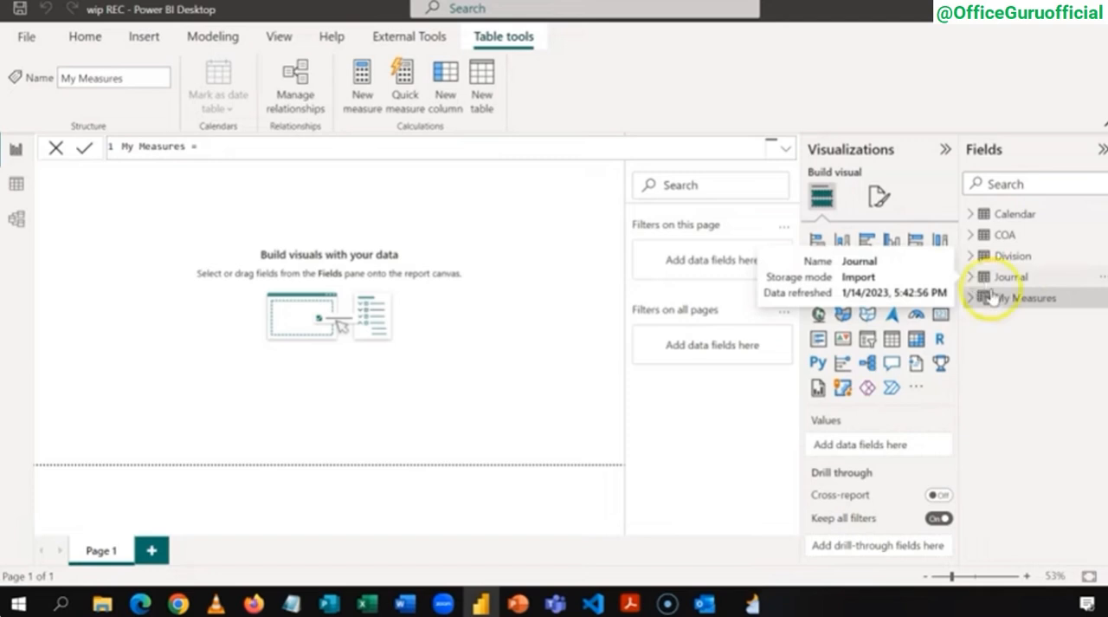
right_click(1002, 298)
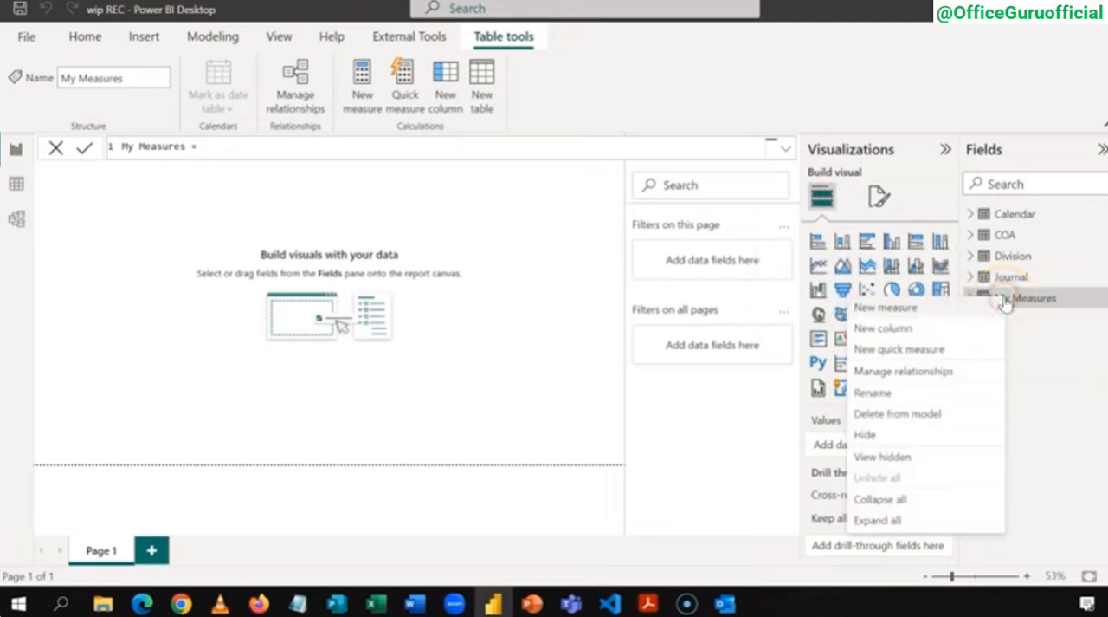
left_click(959, 308)
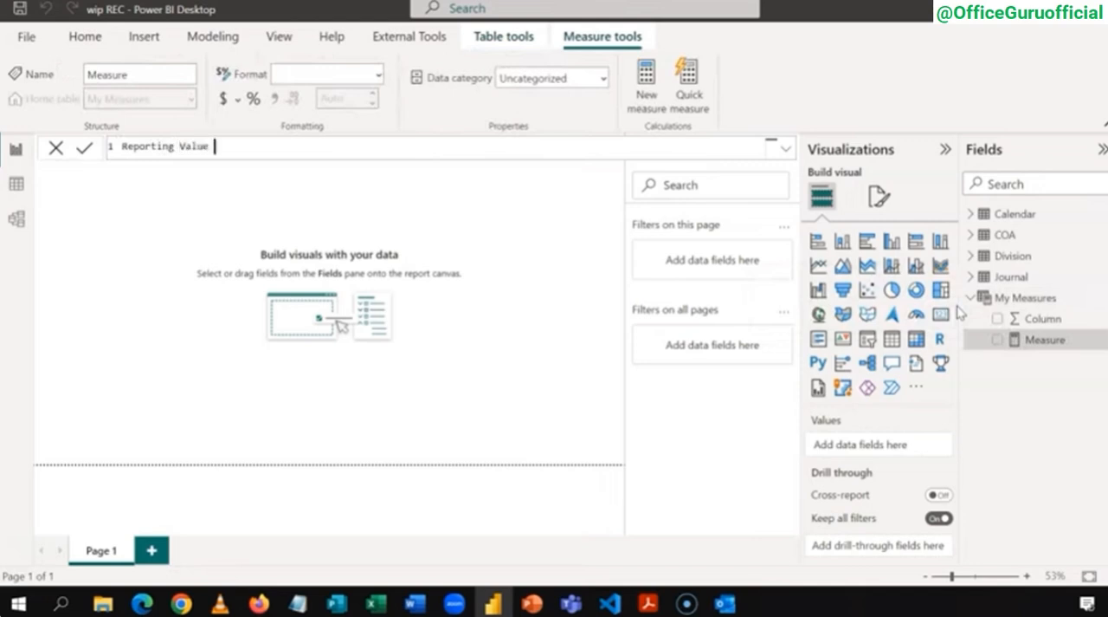
type("SUM(")
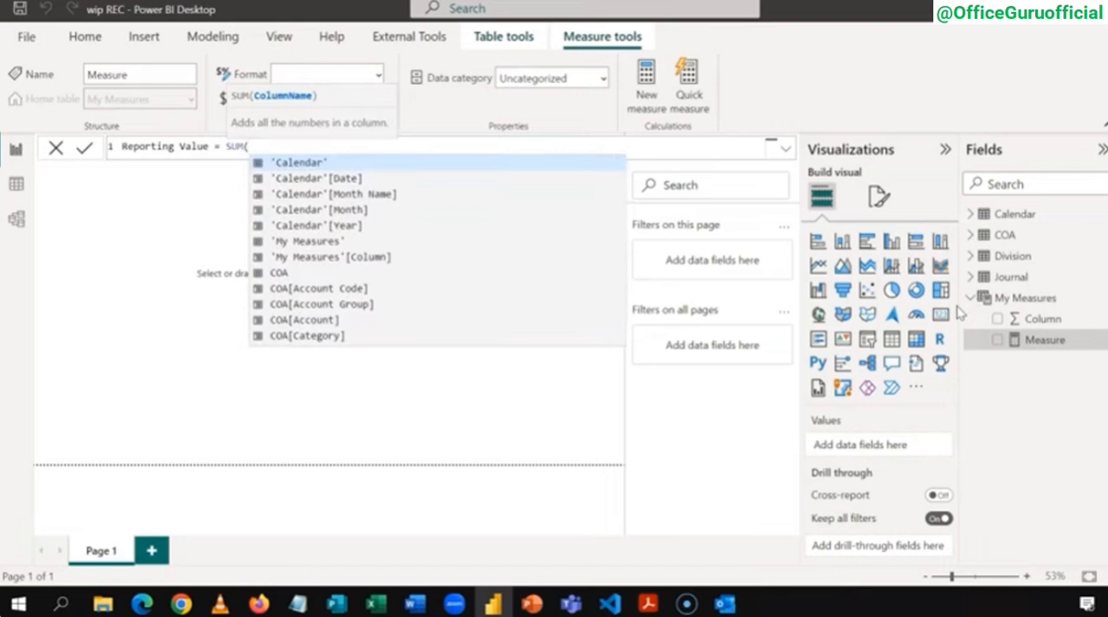
type("Jou")
key("Down")
key("Down")
key("Down")
key("Down")
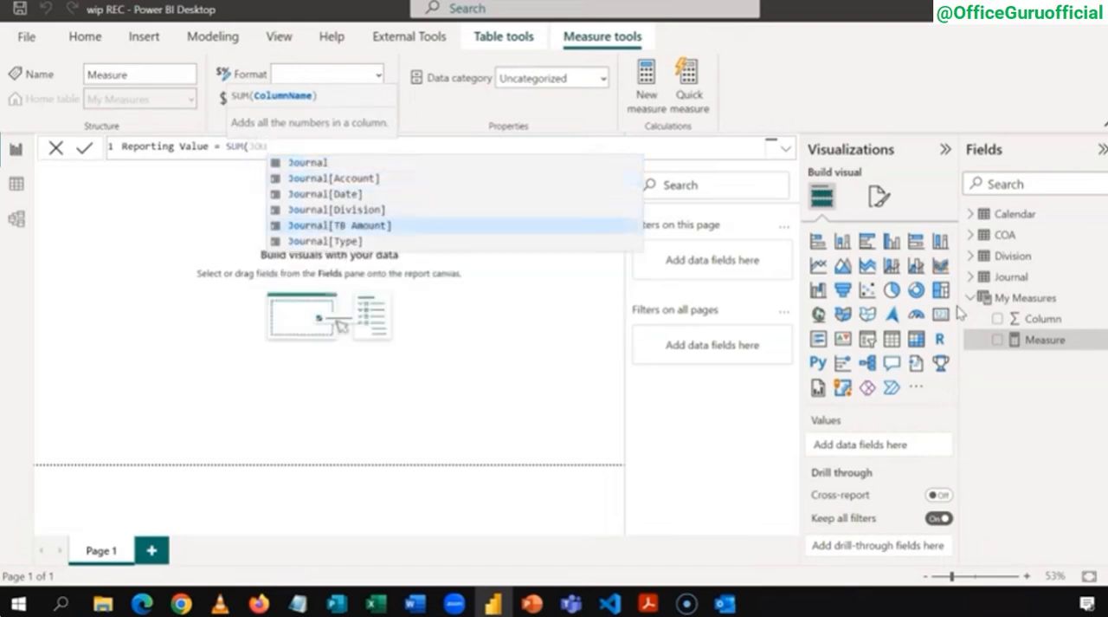
key("Tab")
type(")")
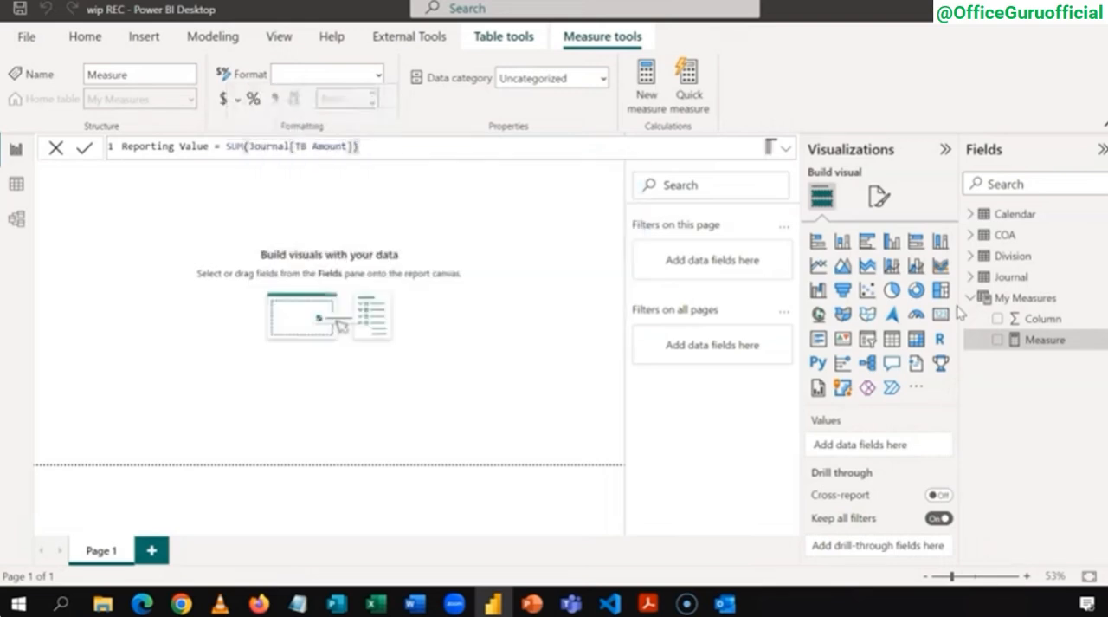
left_click(404, 203)
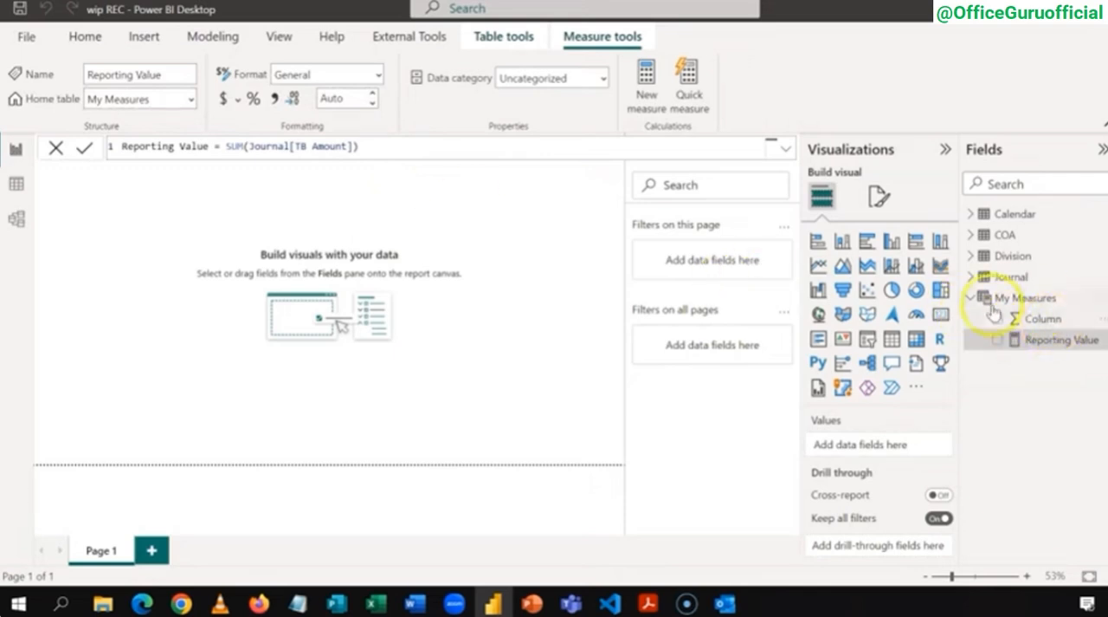
Step: Hide the placeholder field Column in the My Measures table
left_click(1038, 320)
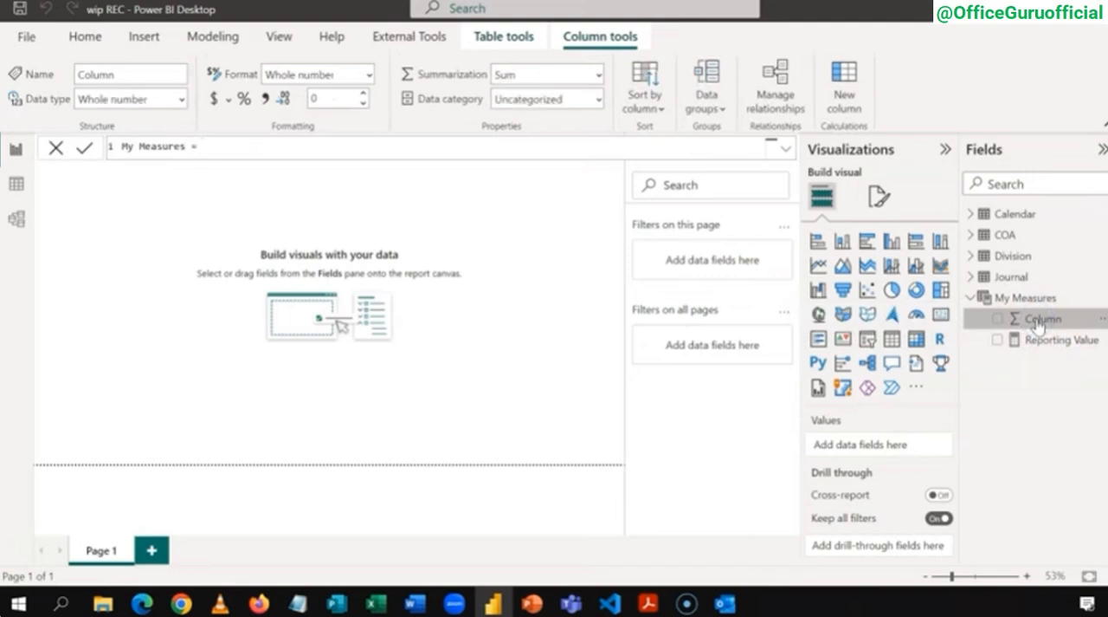
right_click(1037, 320)
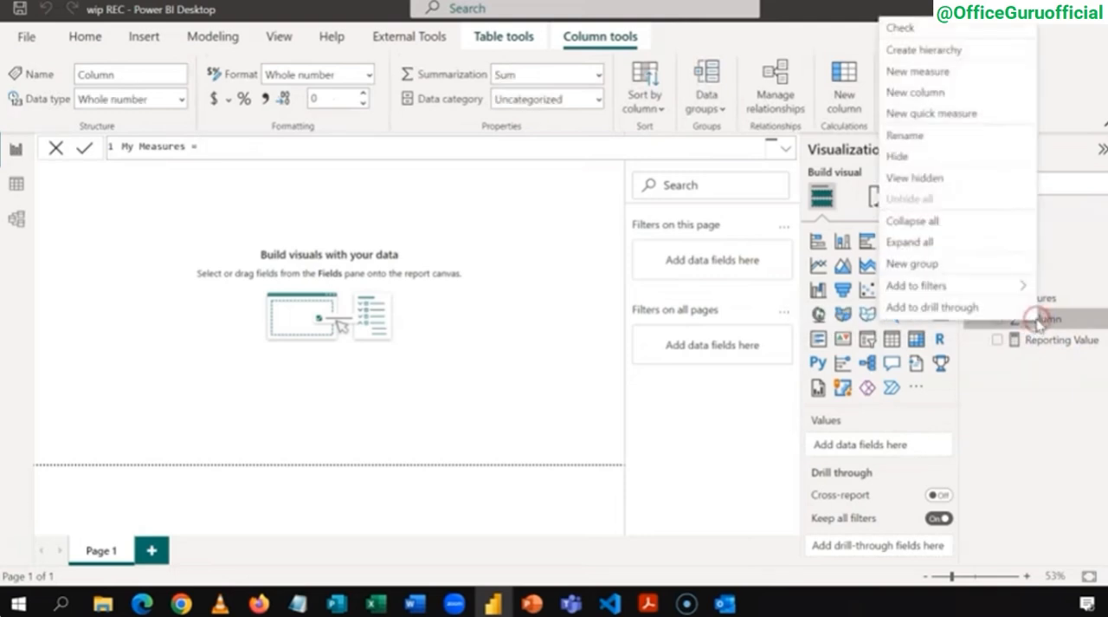
left_click(933, 160)
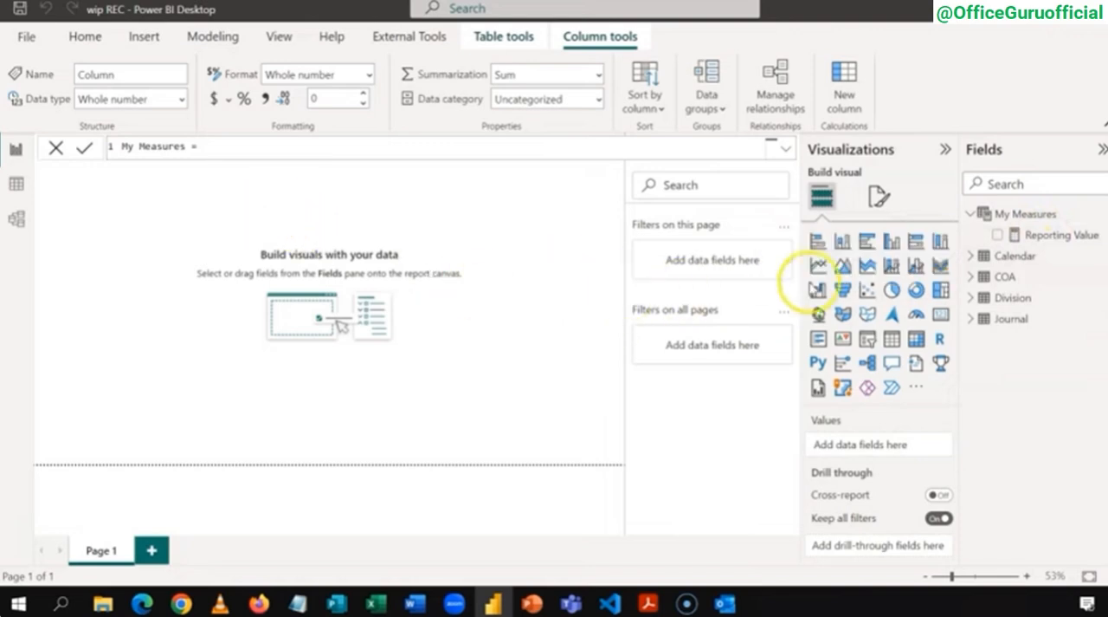
Step: Add an enlarged matrix visual showing Reporting Value with the COA table's Account field as rows
left_click(916, 340)
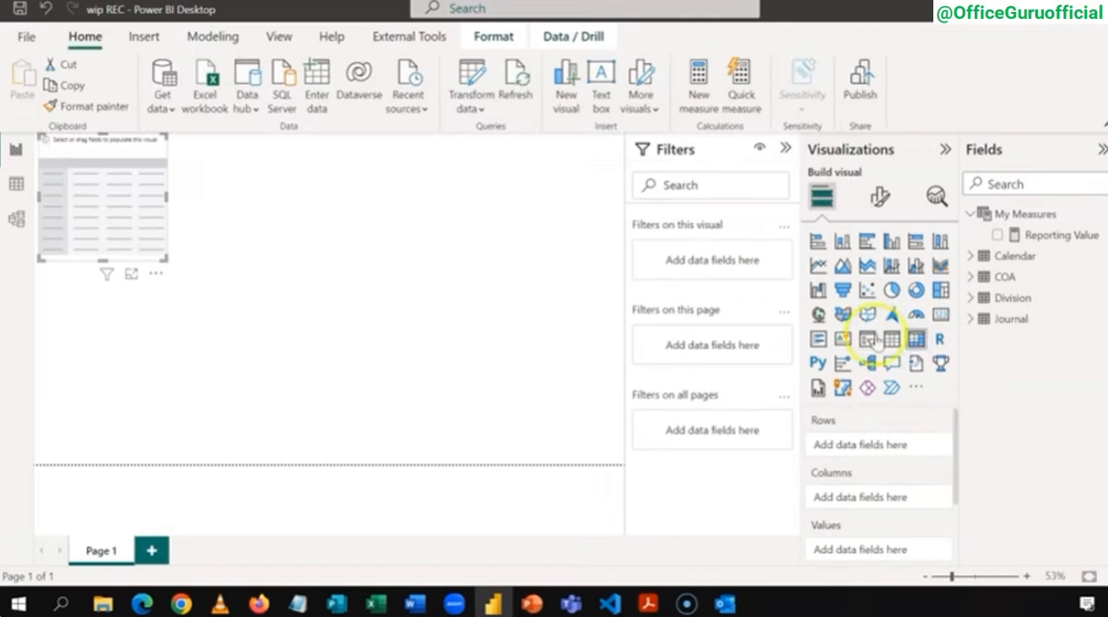
left_click_drag(164, 257, 235, 317)
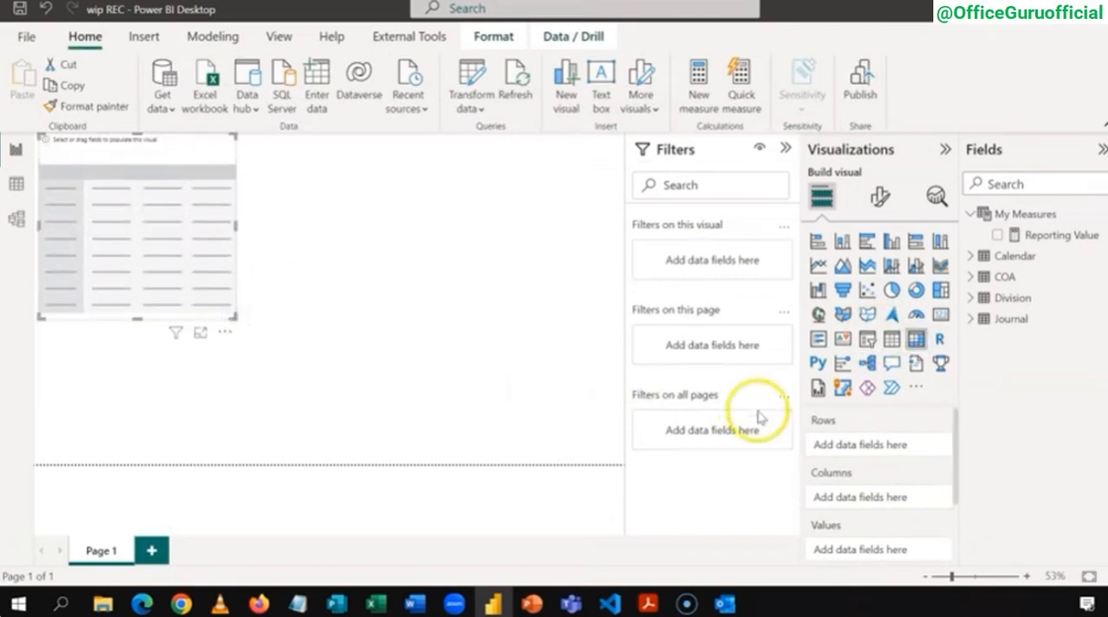
left_click(998, 235)
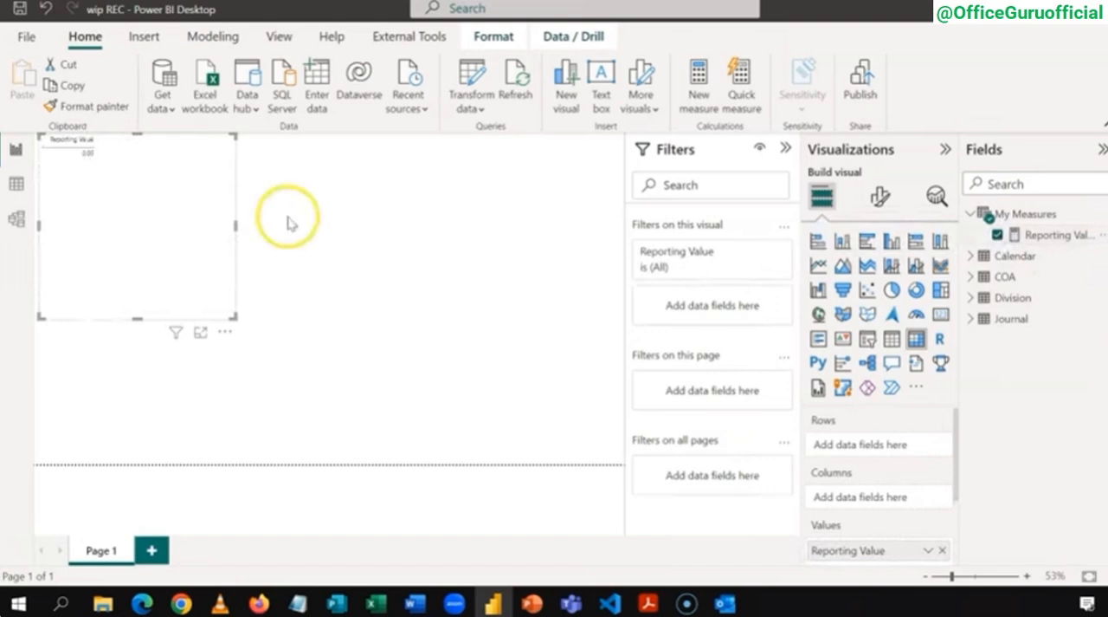
left_click(995, 276)
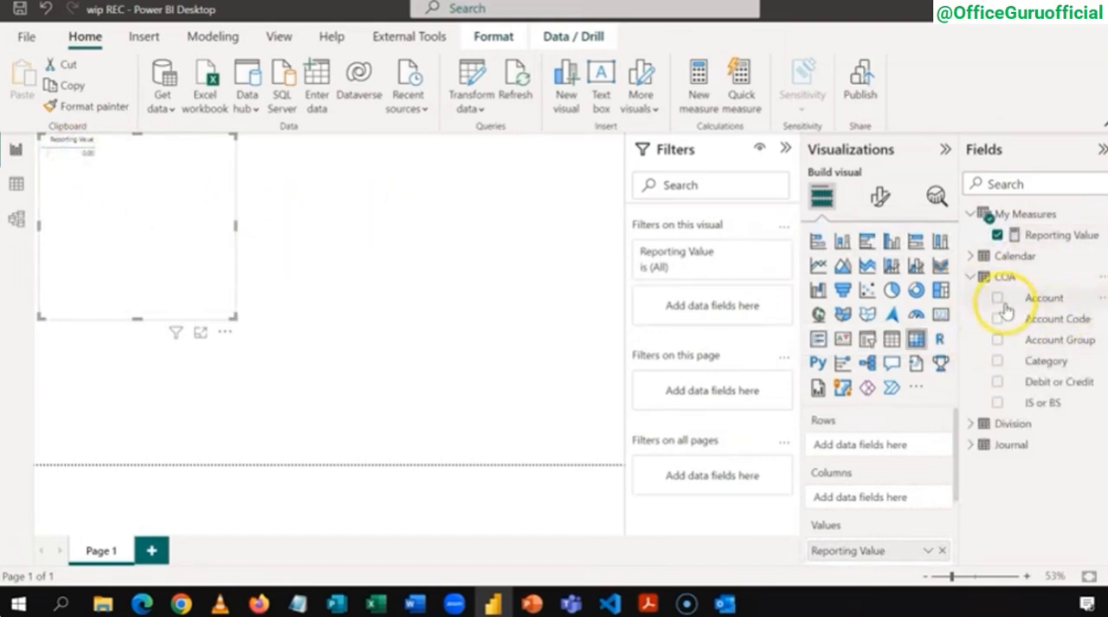
left_click(998, 298)
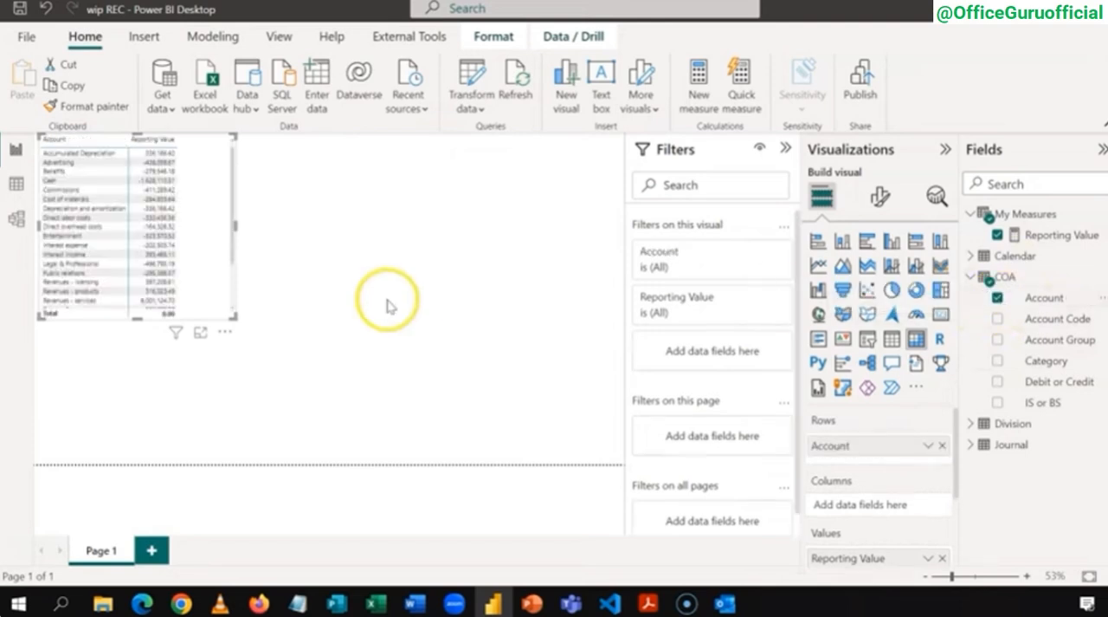
Step: Examine the Reporting Value of each account in the matrix's focus mode, and return to the report
left_click(208, 334)
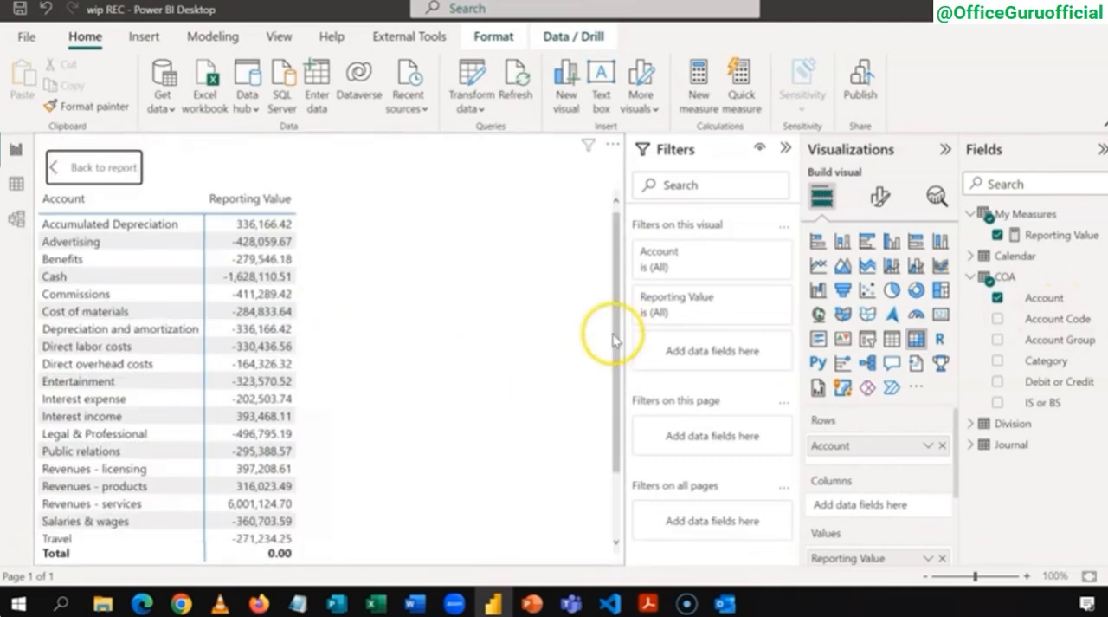
left_click_drag(613, 340, 616, 289)
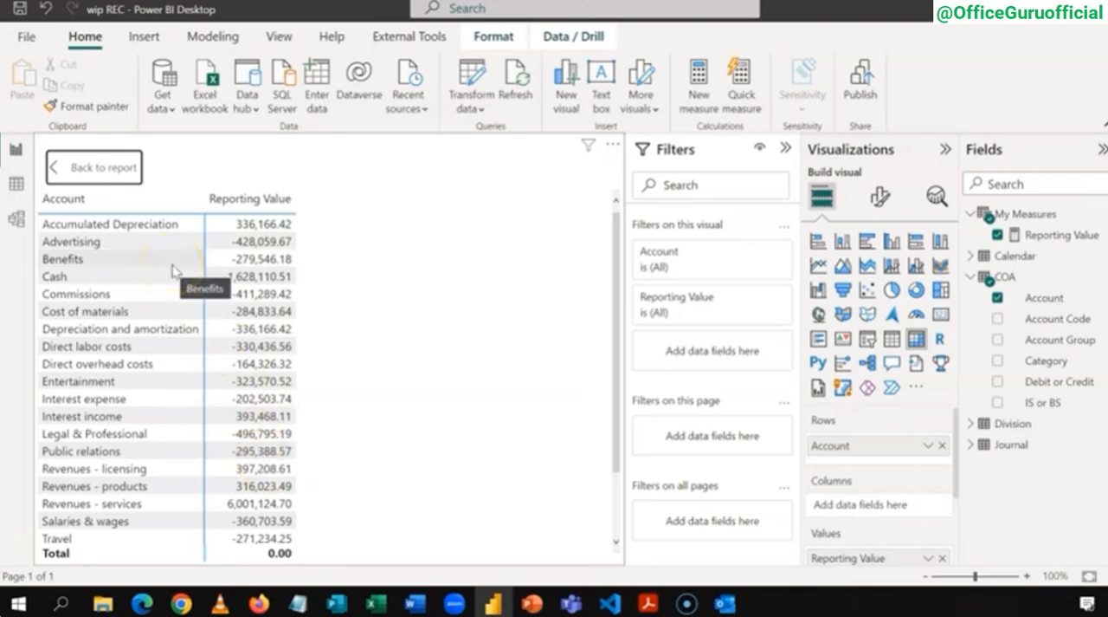
left_click(117, 166)
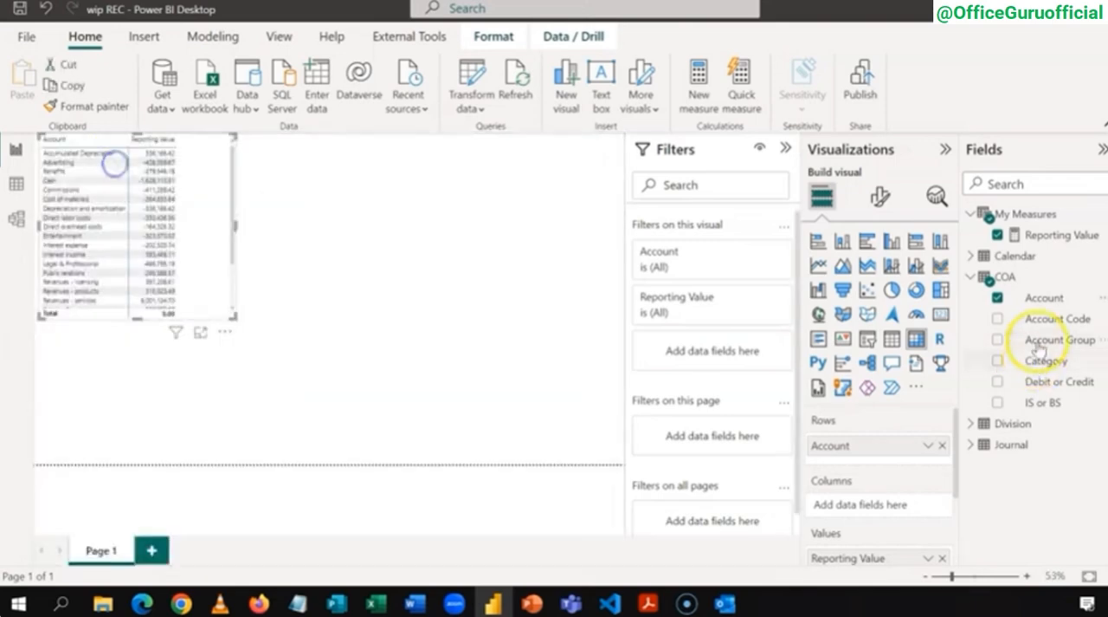
Step: Replace Account with the COA table's Category field in the matrix rows and review the category values in focus mode
left_click(999, 299)
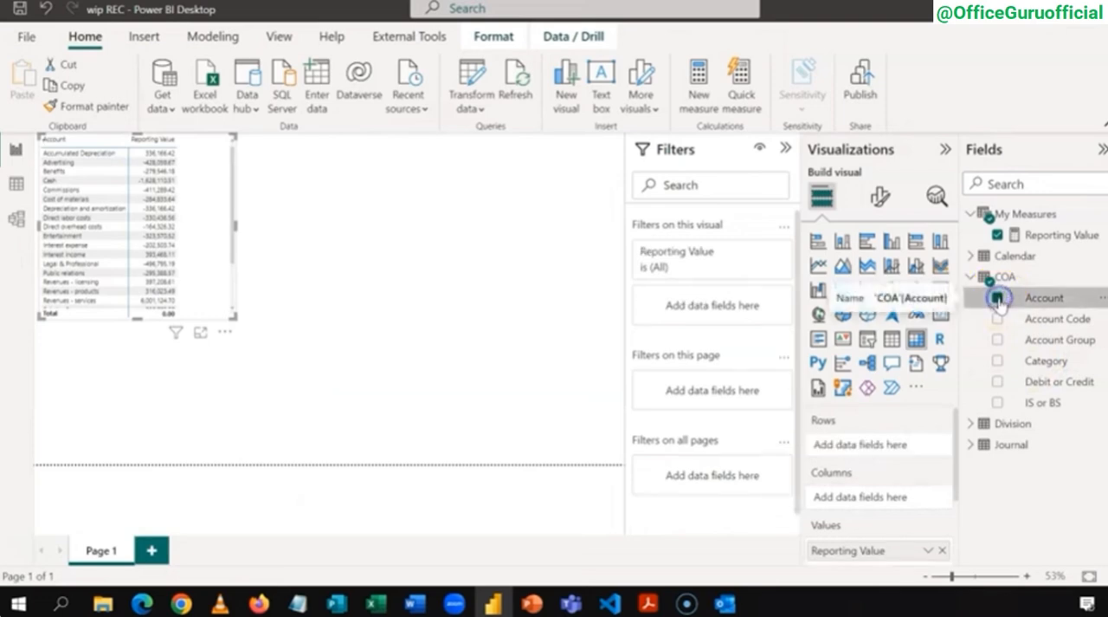
left_click(997, 362)
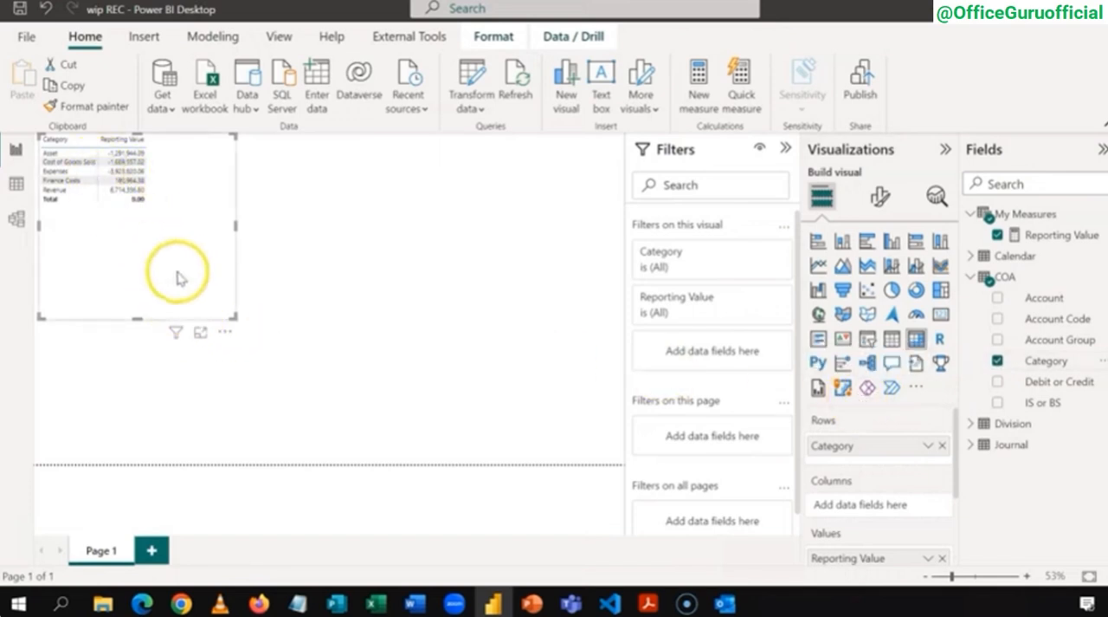
left_click(201, 333)
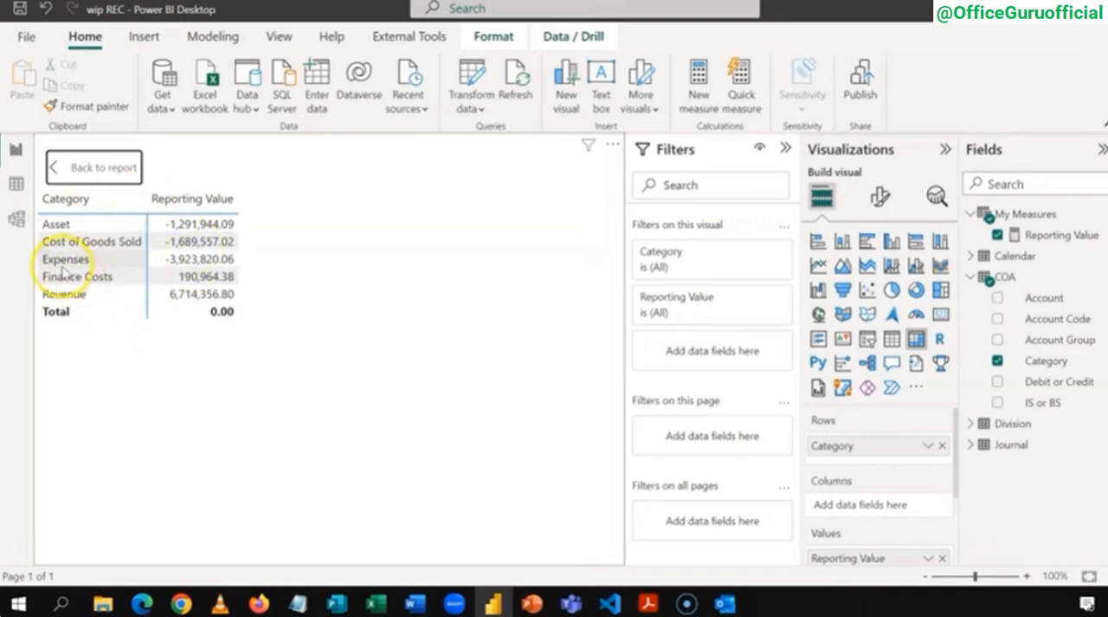
left_click(85, 170)
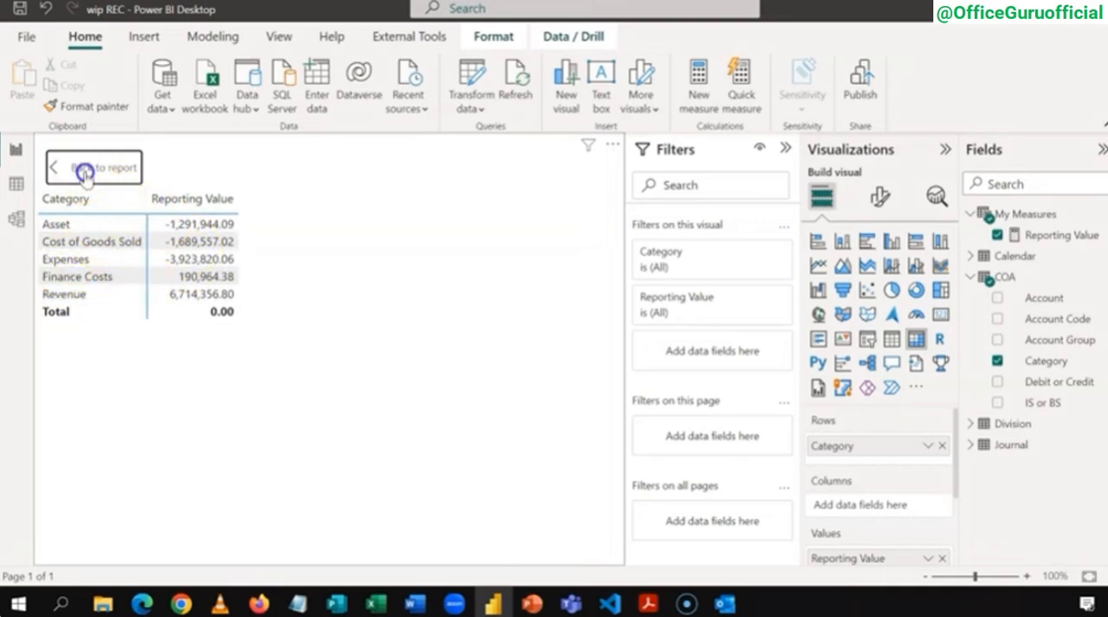
Step: Add an empty card visual beside the matrix and make it smaller
left_click(389, 231)
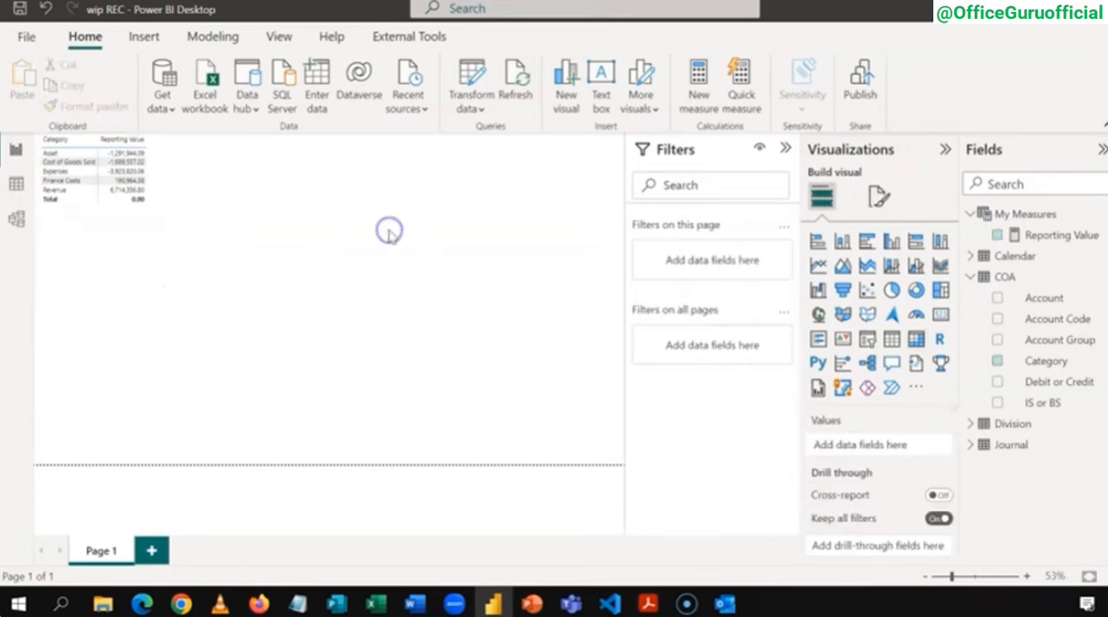
left_click(941, 315)
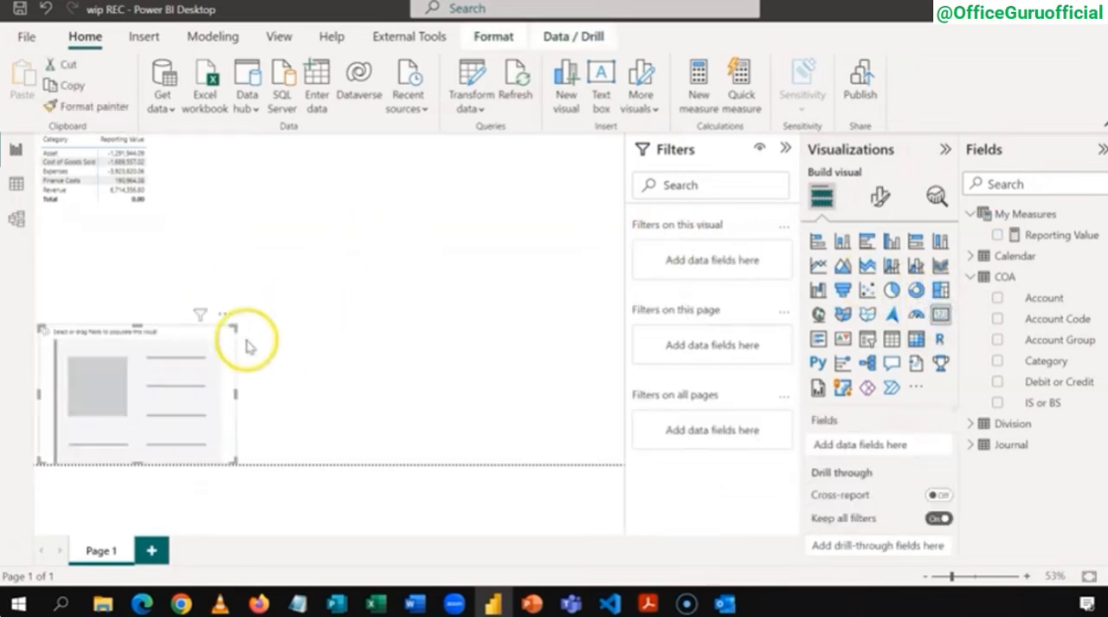
left_click_drag(205, 332, 384, 162)
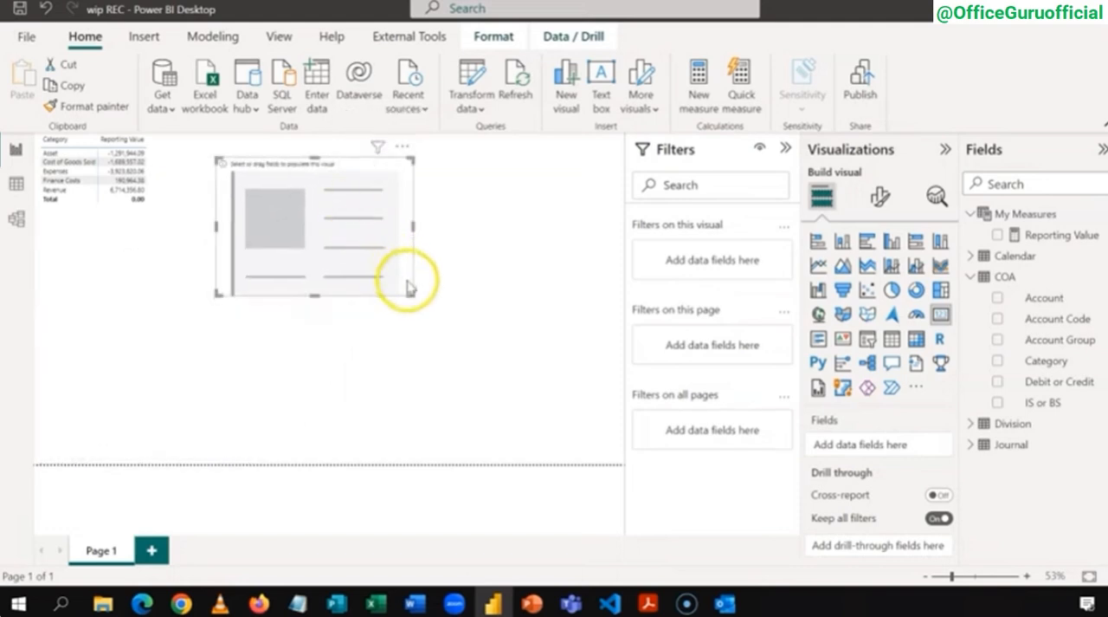
left_click_drag(412, 292, 391, 232)
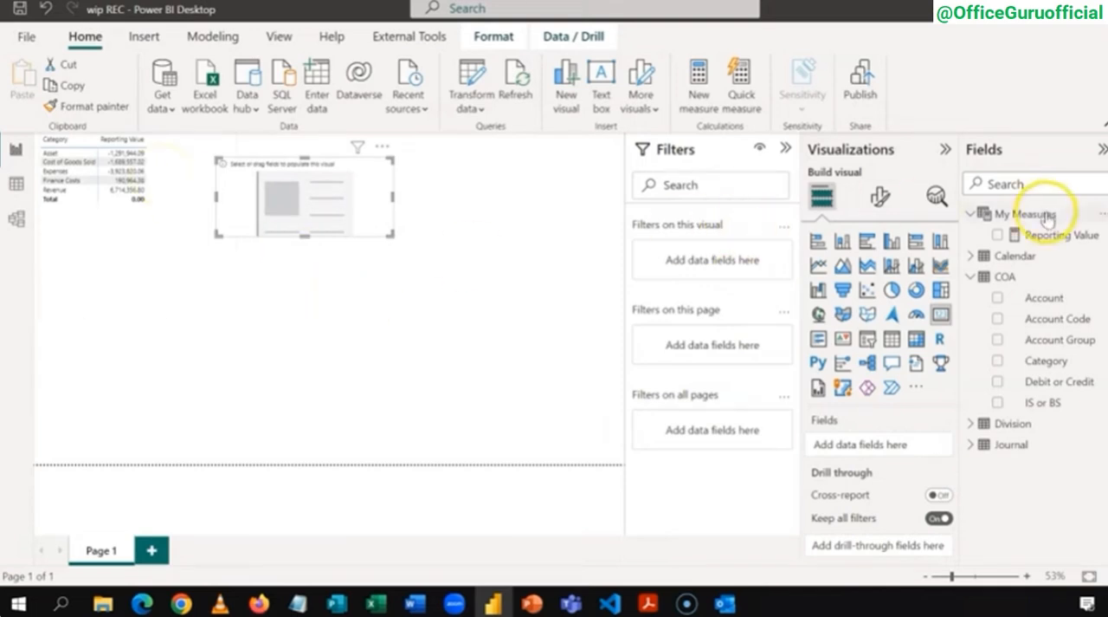
Step: Start a new measure named Revenue in the My Measures table and enlarge the formula text
left_click(972, 275)
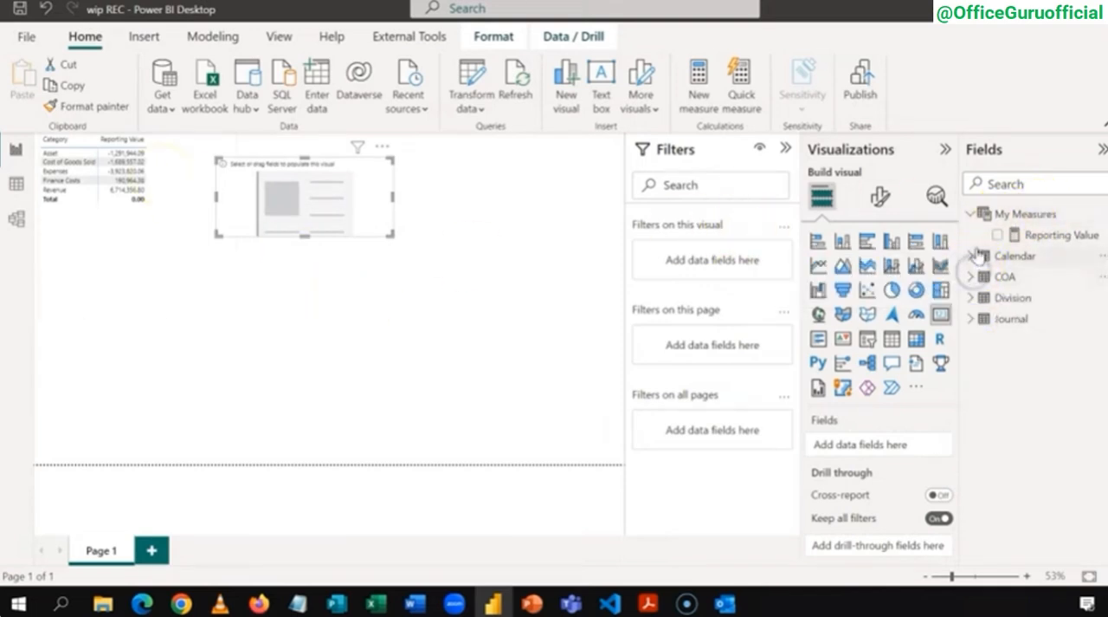
right_click(1005, 214)
left_click(959, 217)
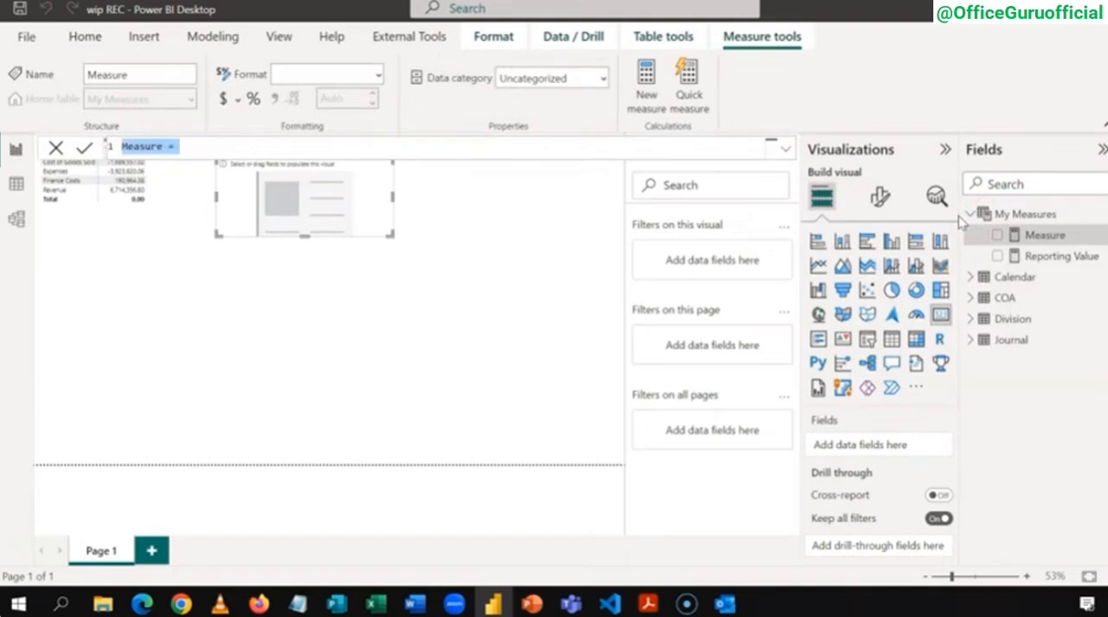
type("Reven")
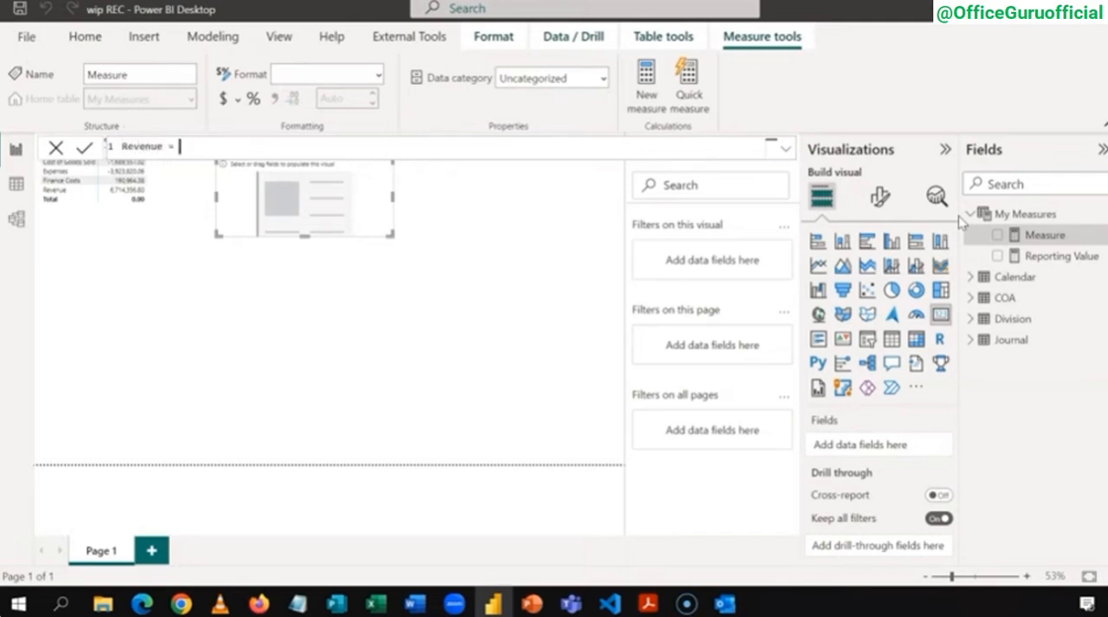
key("ctrl+plus")
key("ctrl+plus")
key("ctrl+plus")
key("ctrl+plus")
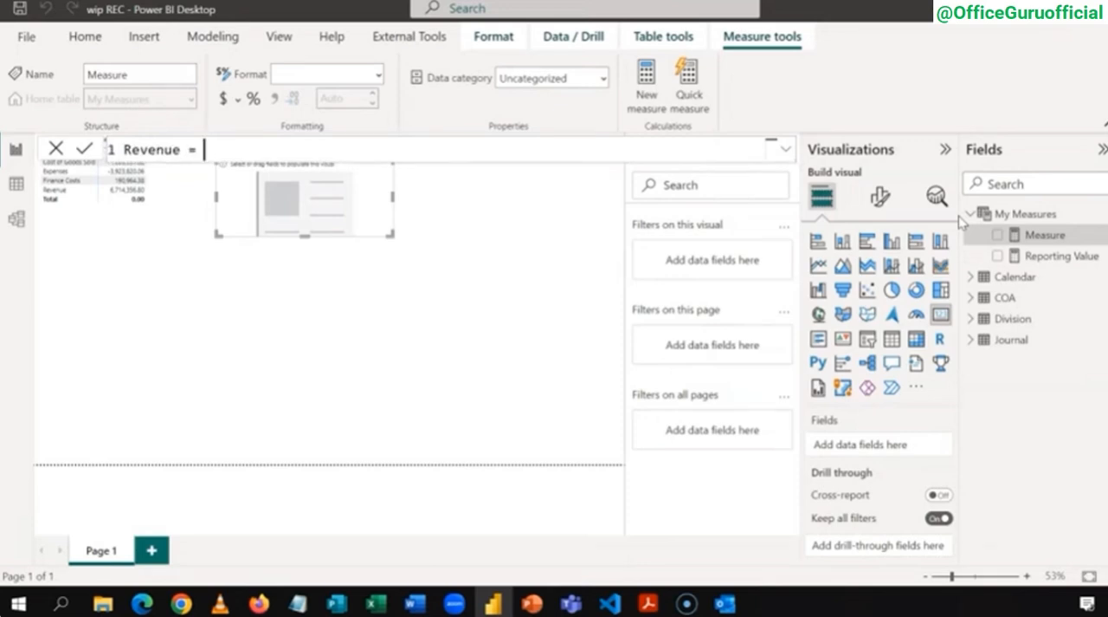
Step: Begin the Revenue formula with the CALCULATE function, using the [Reporting Value] measure as its expression
type("cal")
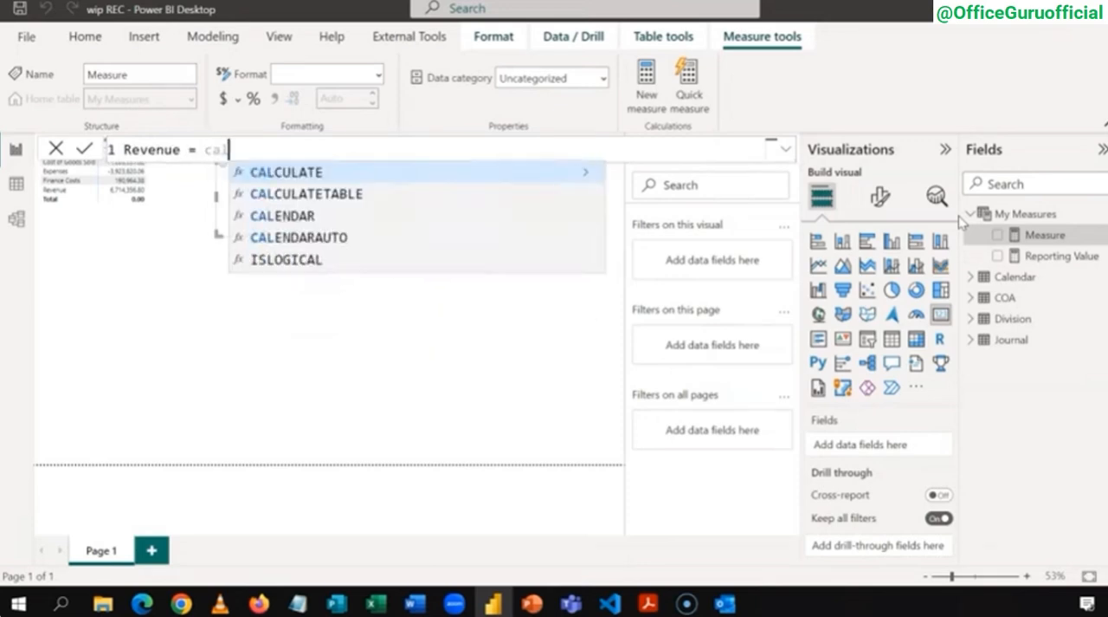
key("Tab")
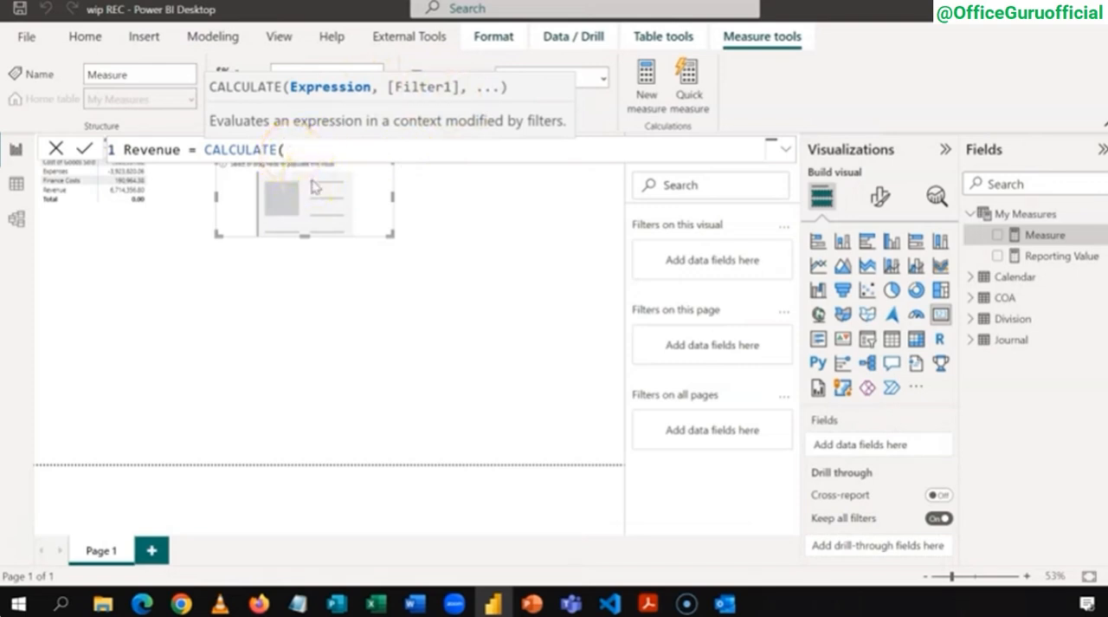
type("[")
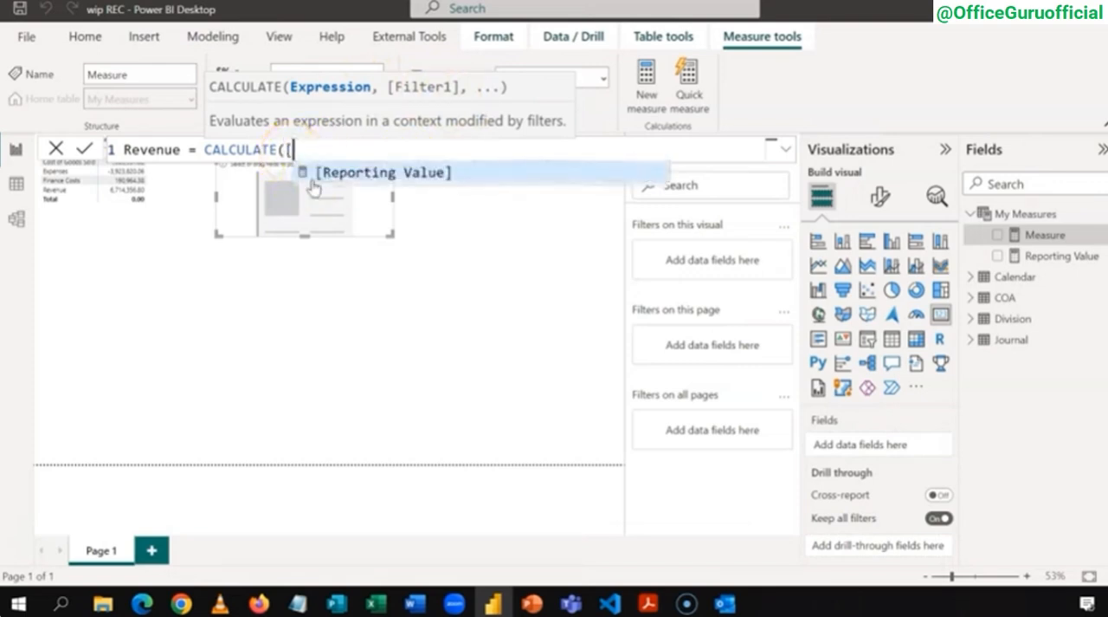
left_click(313, 181)
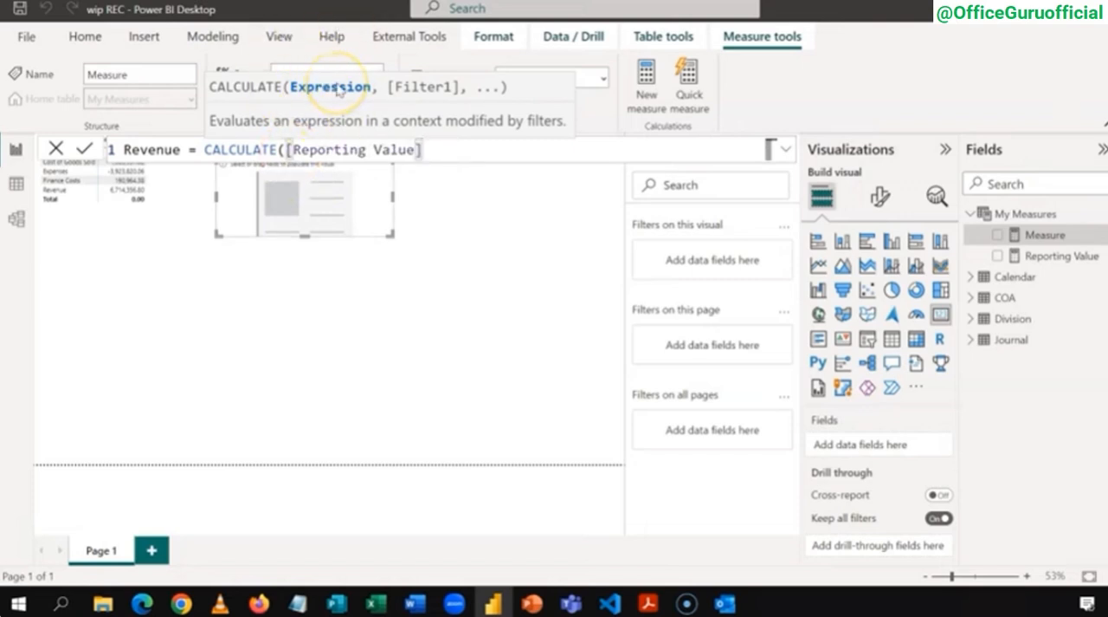
type(",")
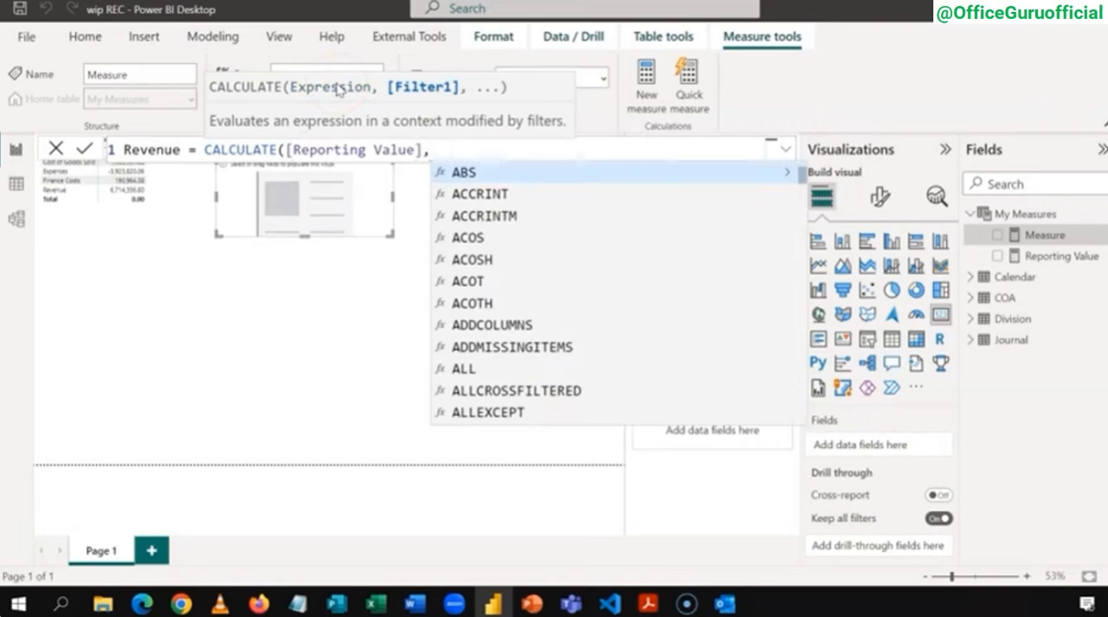
type("co")
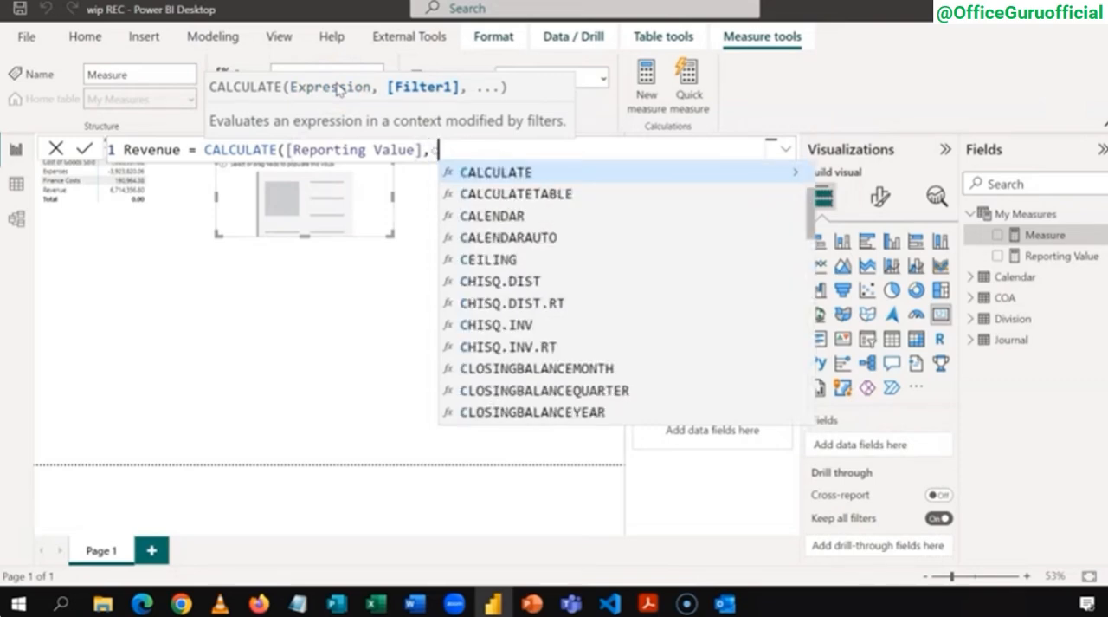
Step: Complete the Revenue measure with the filter COA[Category] = "Revenue" and copy its CALCULATE expression
key("Down")
key("Down")
key("Down")
key("Down")
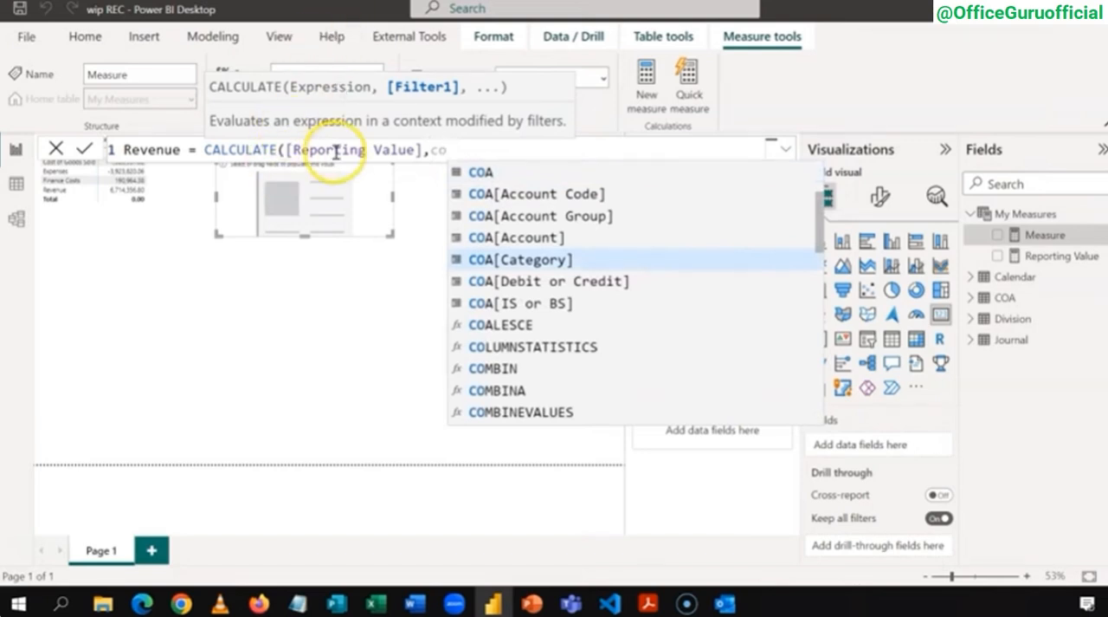
key("Tab")
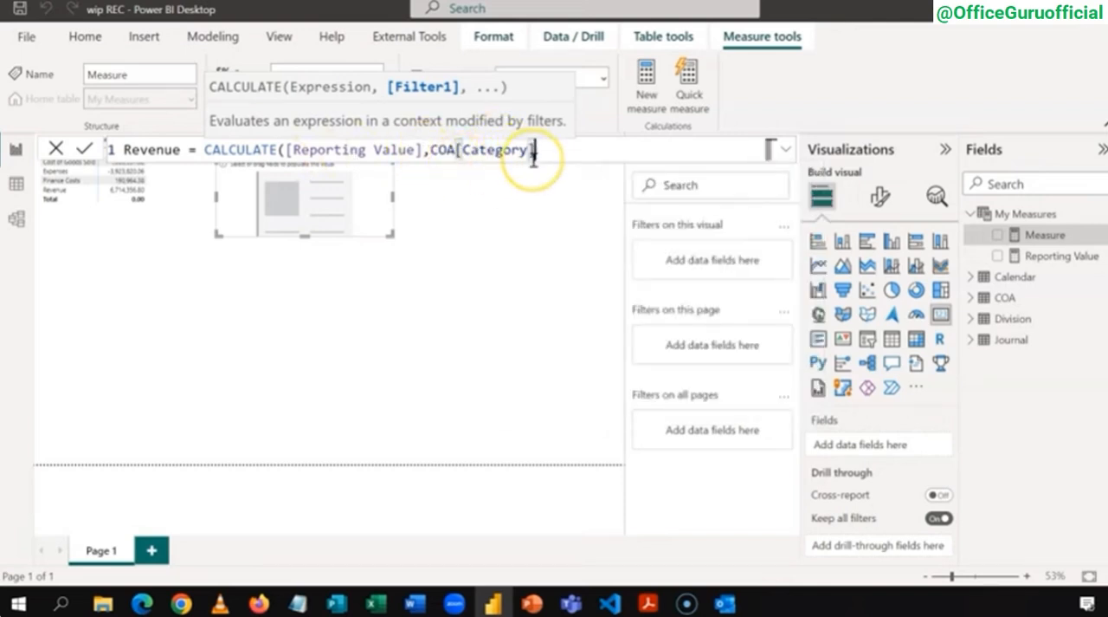
type(",")
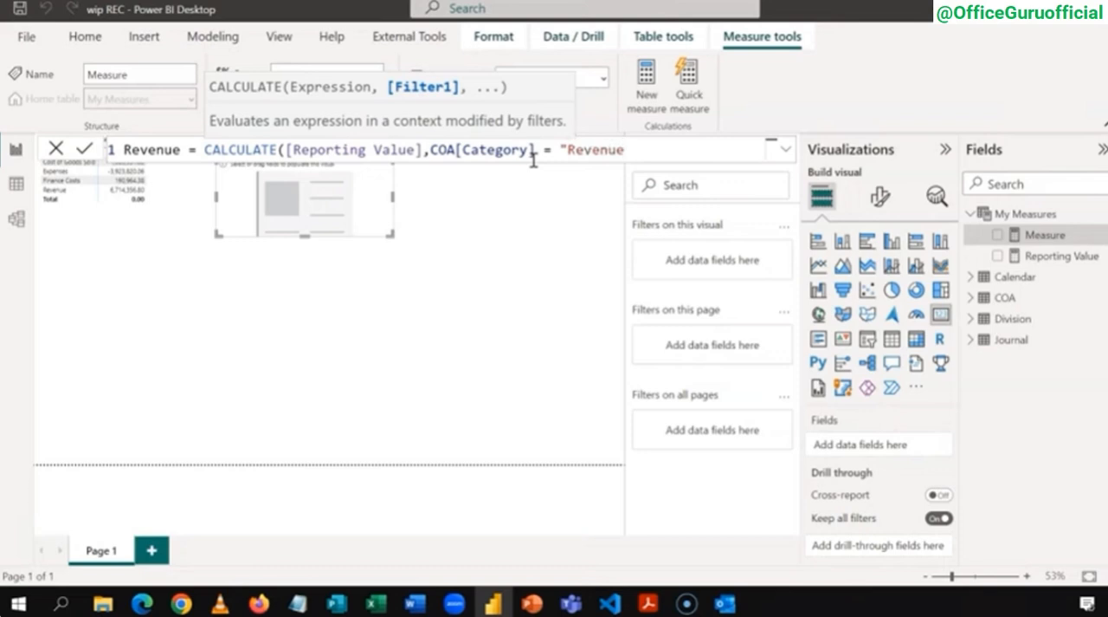
type(")")
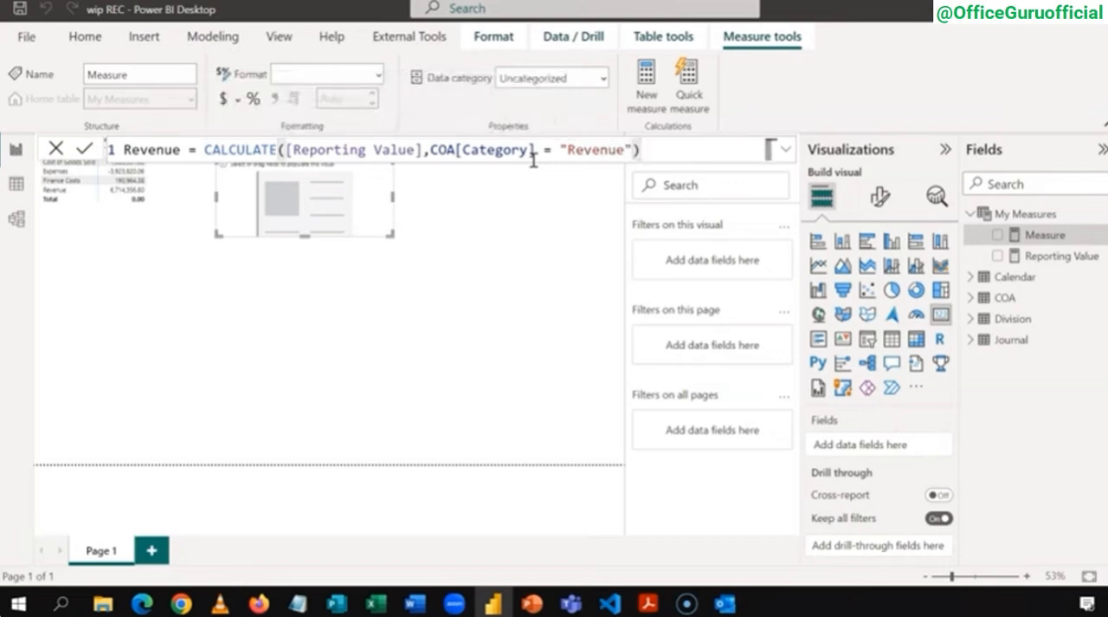
left_click(652, 150)
left_click_drag(645, 149, 204, 149)
key("ctrl+c")
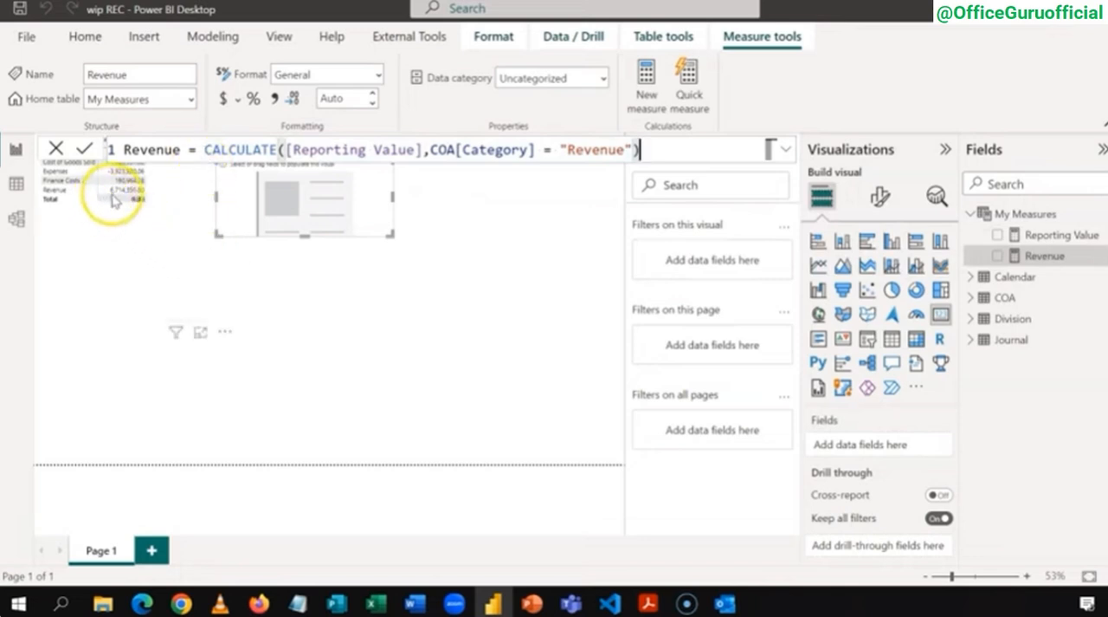
Step: Show the Revenue measure in the empty card visual beside the matrix
left_click(321, 293)
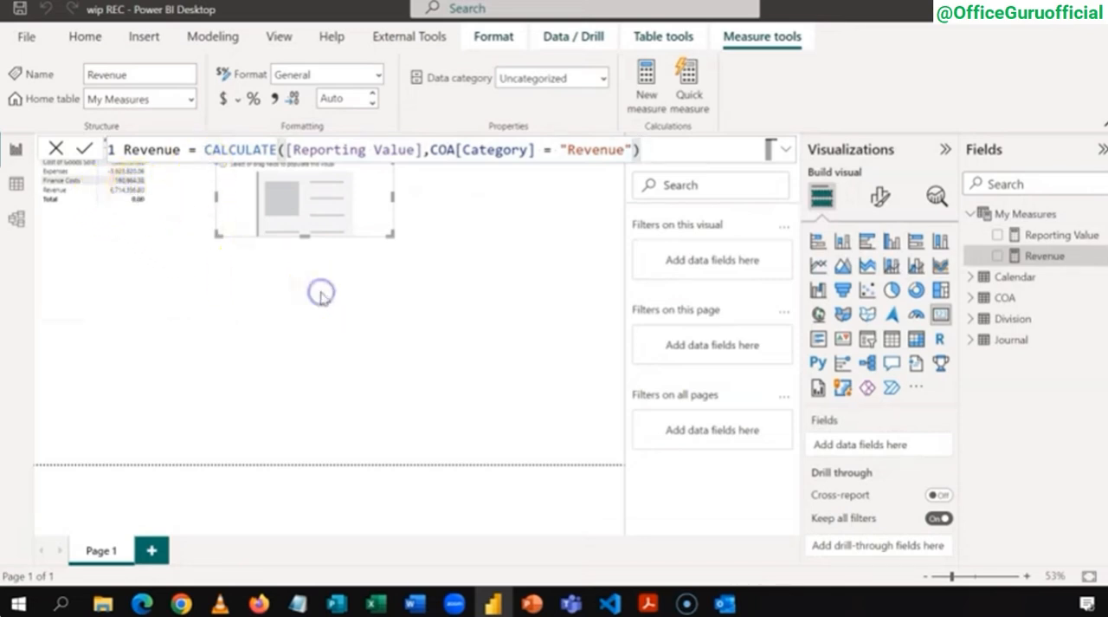
left_click(430, 208)
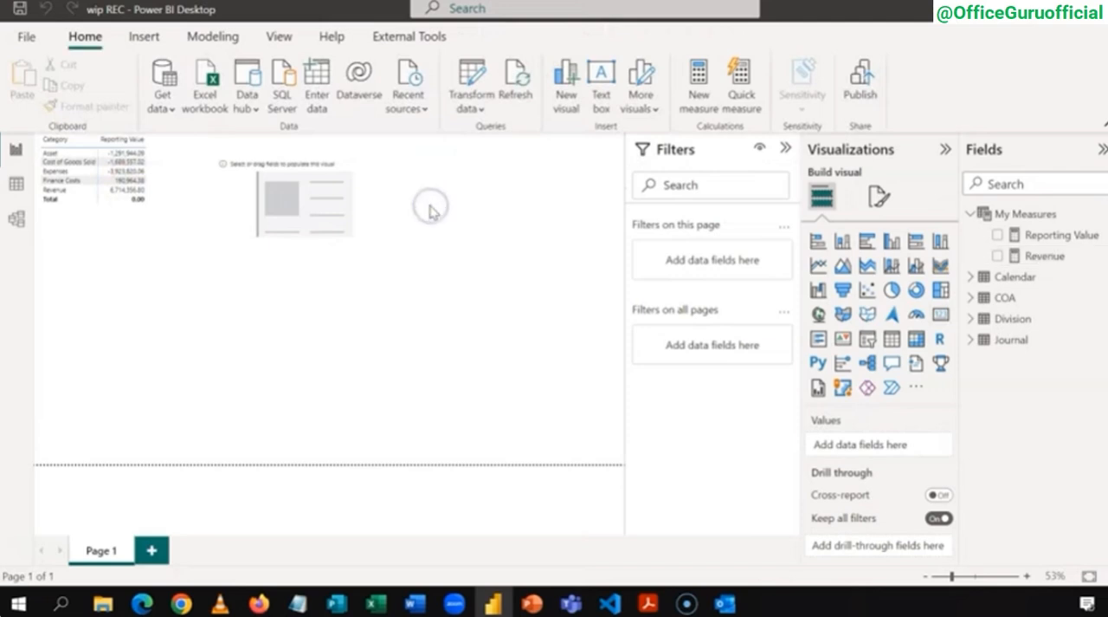
left_click(369, 158)
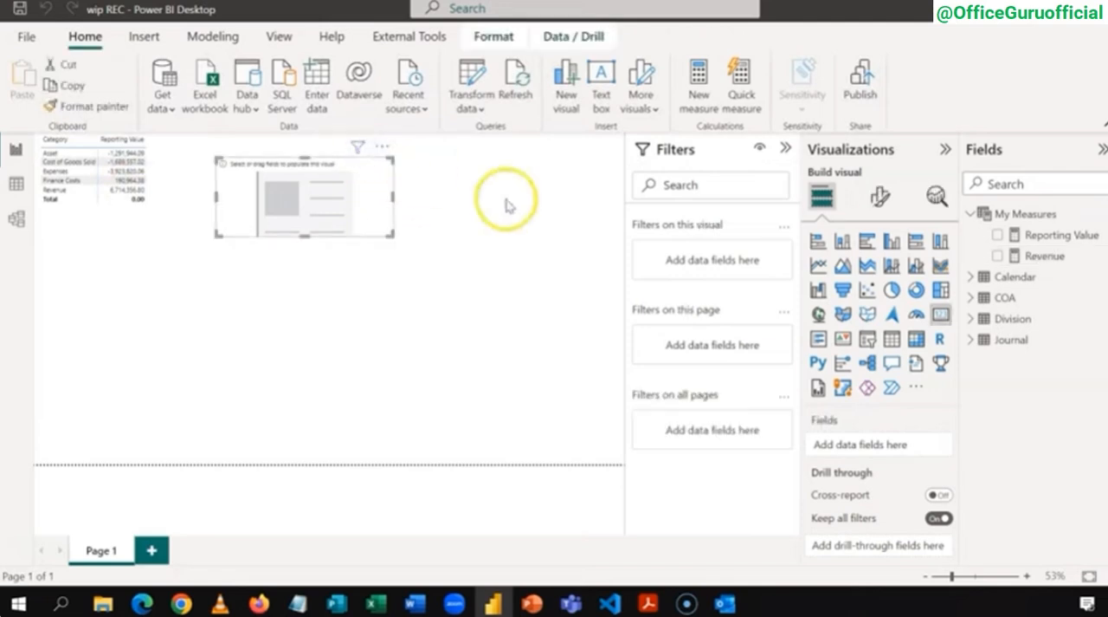
left_click(998, 255)
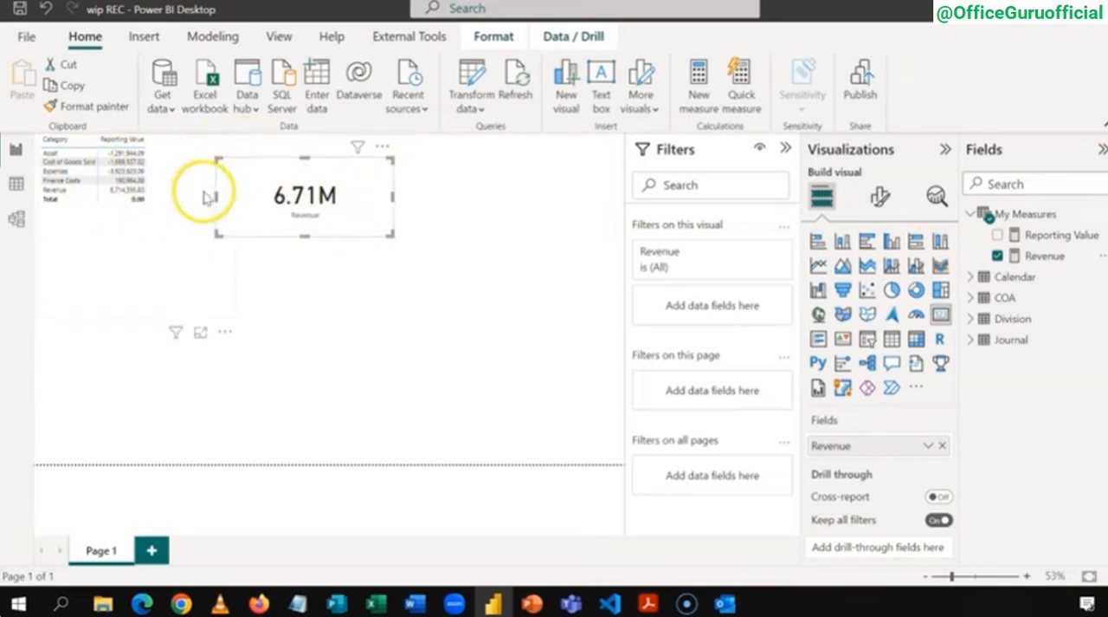
Step: Start a new measure named Cost of Goods Sold in My Measures and paste the copied CALCULATE expression into it
right_click(1026, 216)
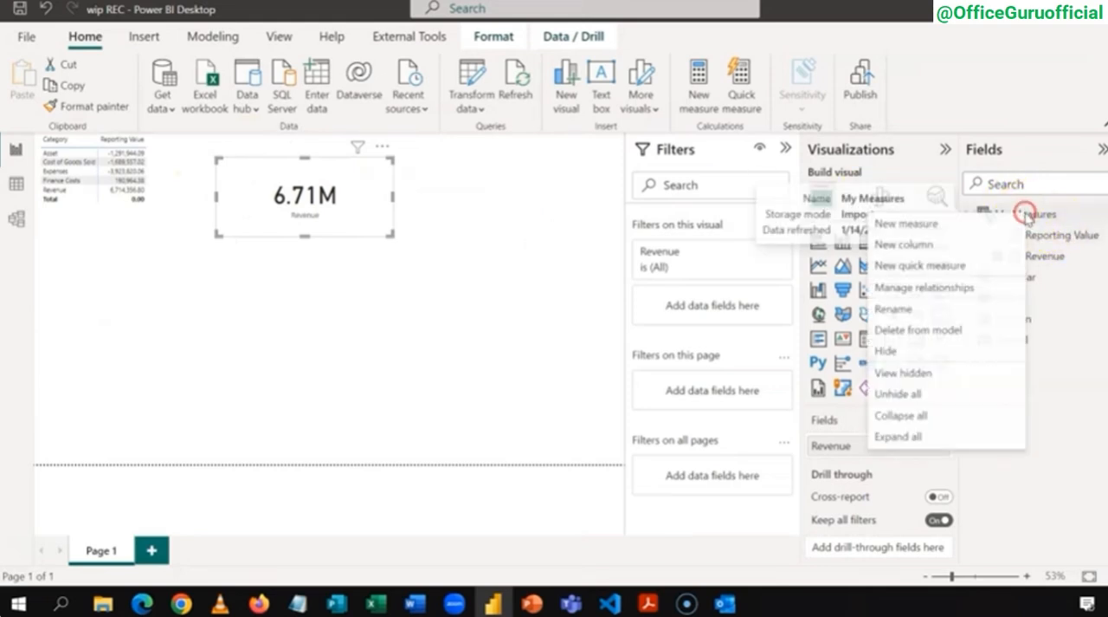
left_click(977, 225)
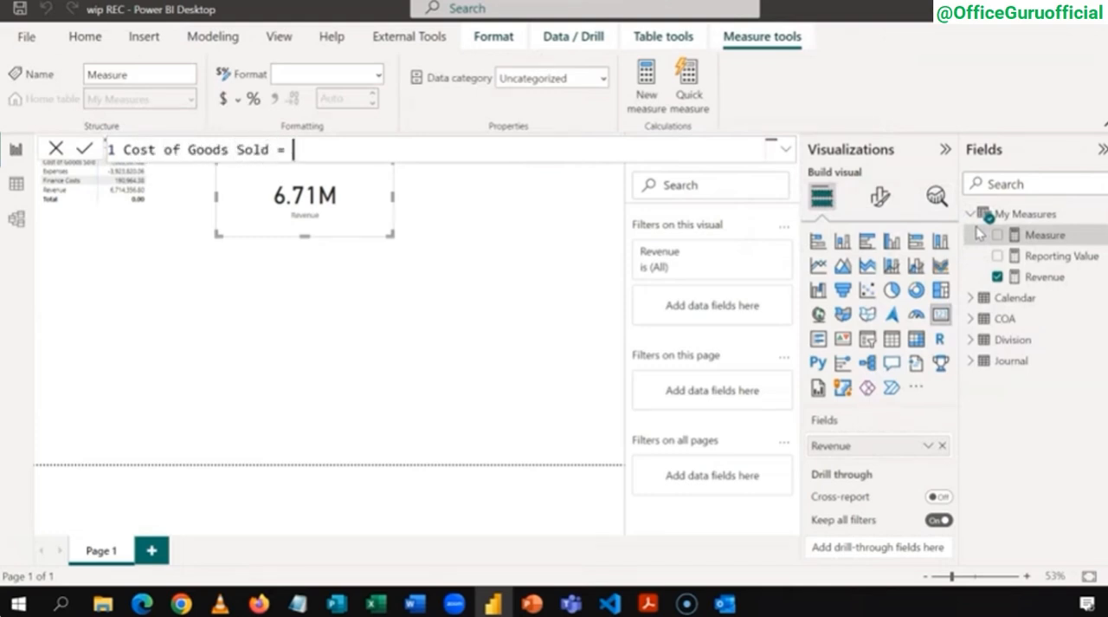
key("ctrl+v")
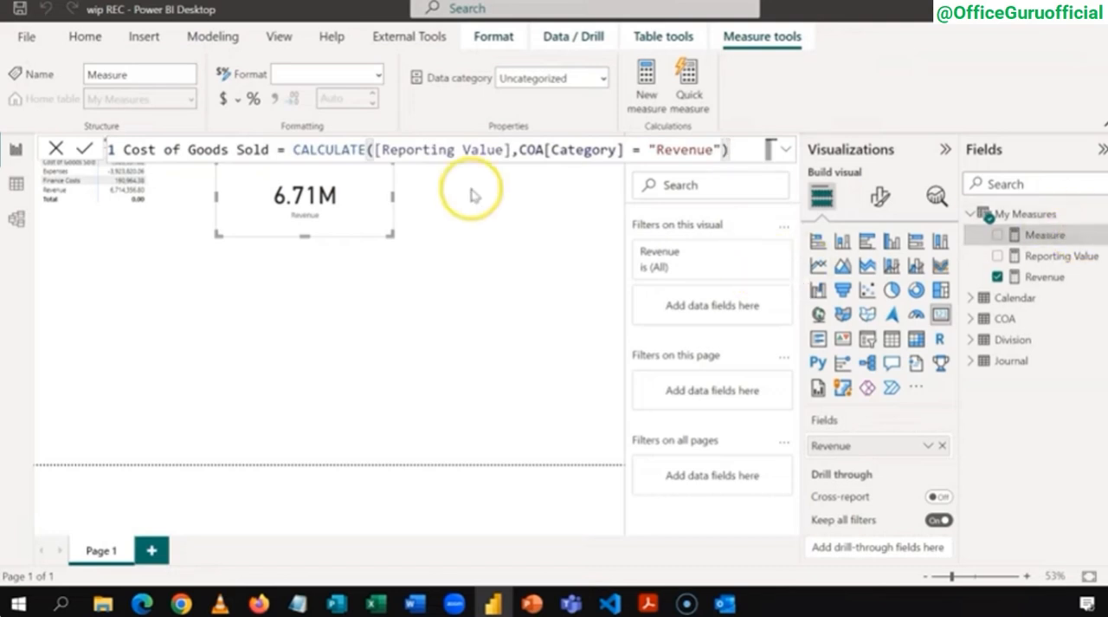
Step: Change the measure's category filter to "Cost of Goods Sold", commit the formula and collapse the formula bar
left_click(715, 151)
key("BackSpace")
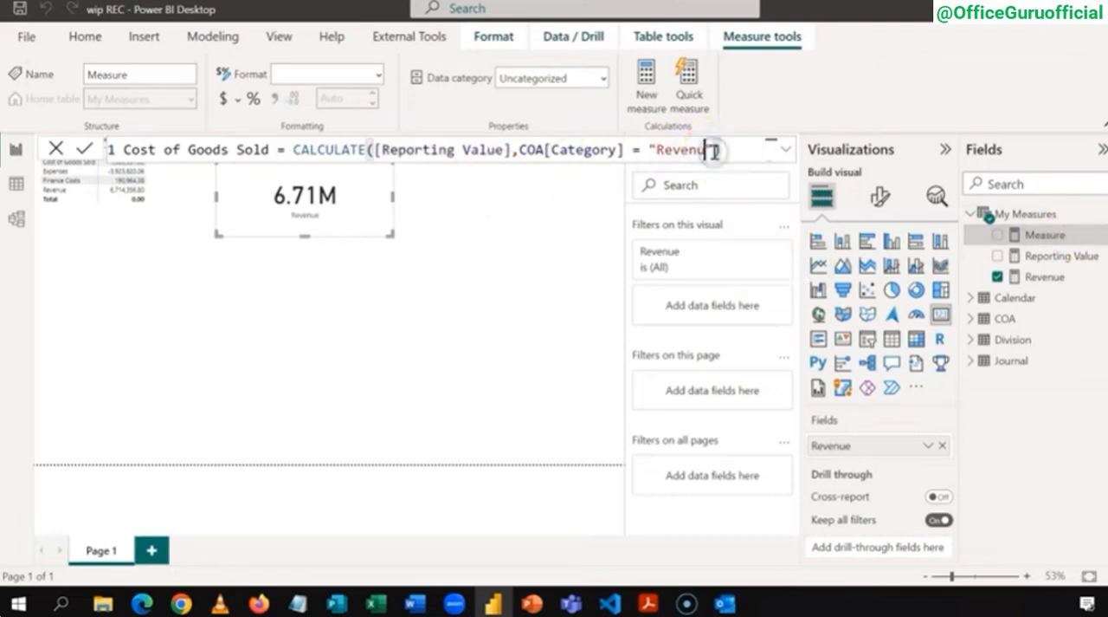
key("BackSpace")
key("BackSpace")
key("BackSpace")
key("BackSpace")
key("BackSpace")
key("BackSpace")
type("Cos")
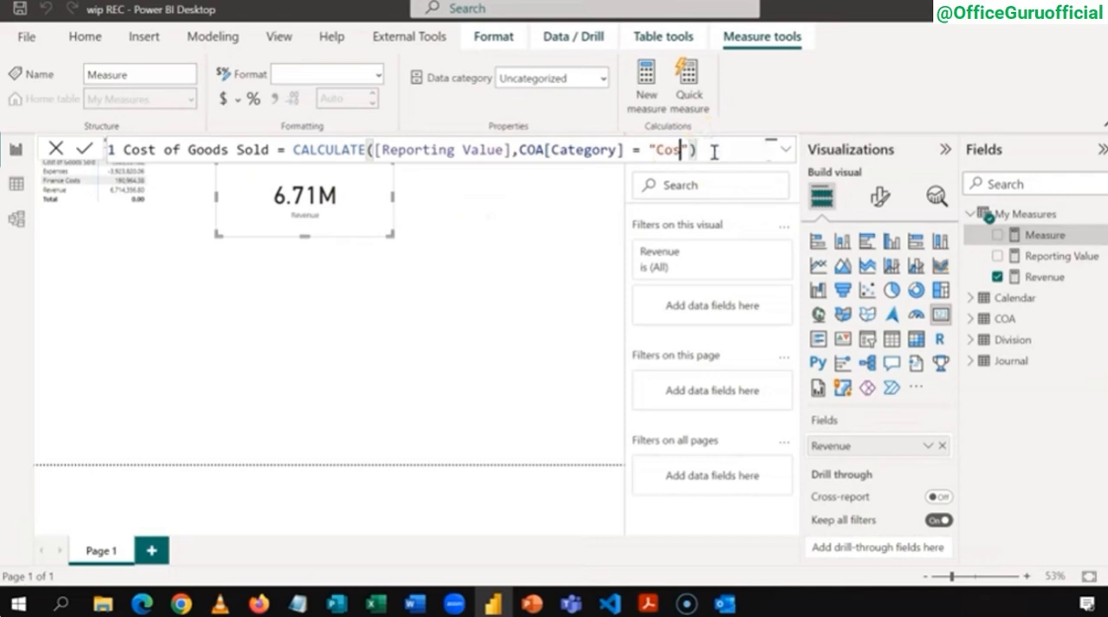
type("t of Goods")
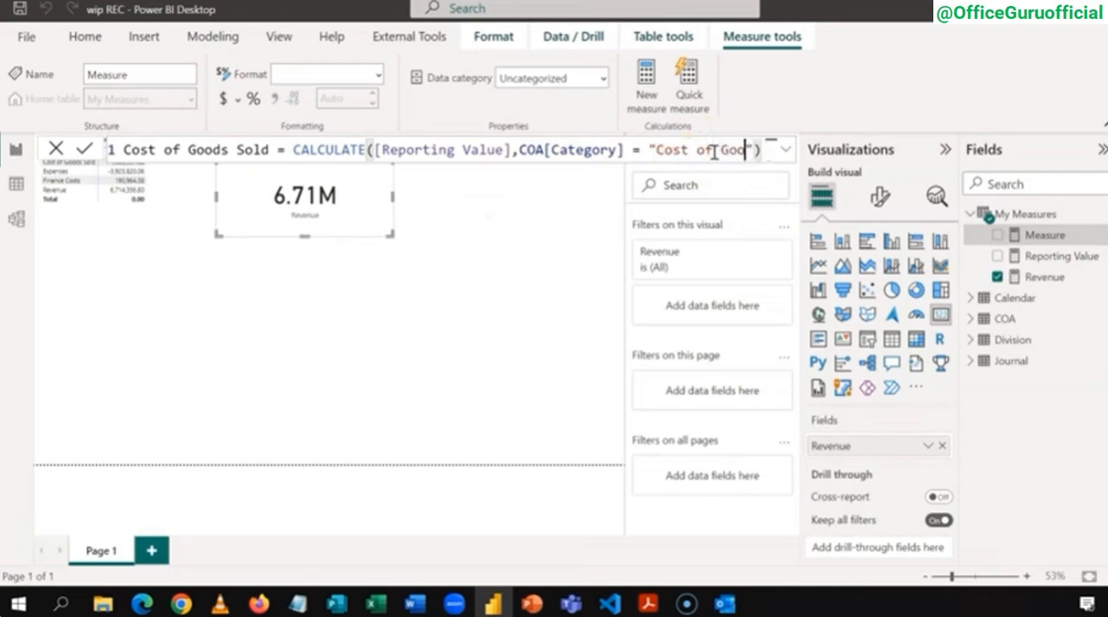
type(" Sold")
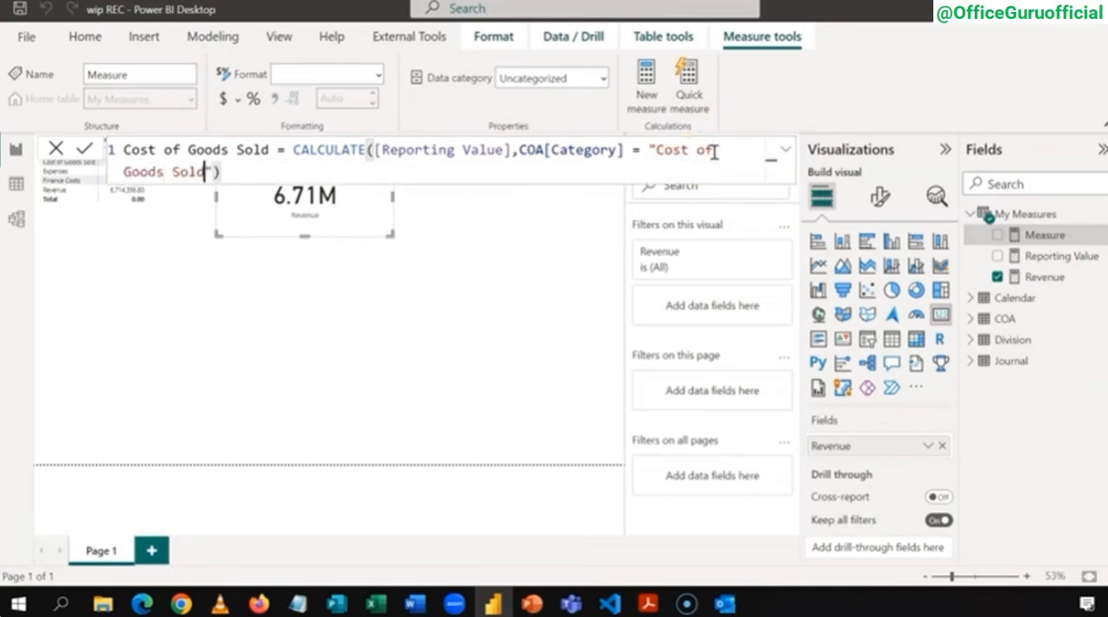
key("Return")
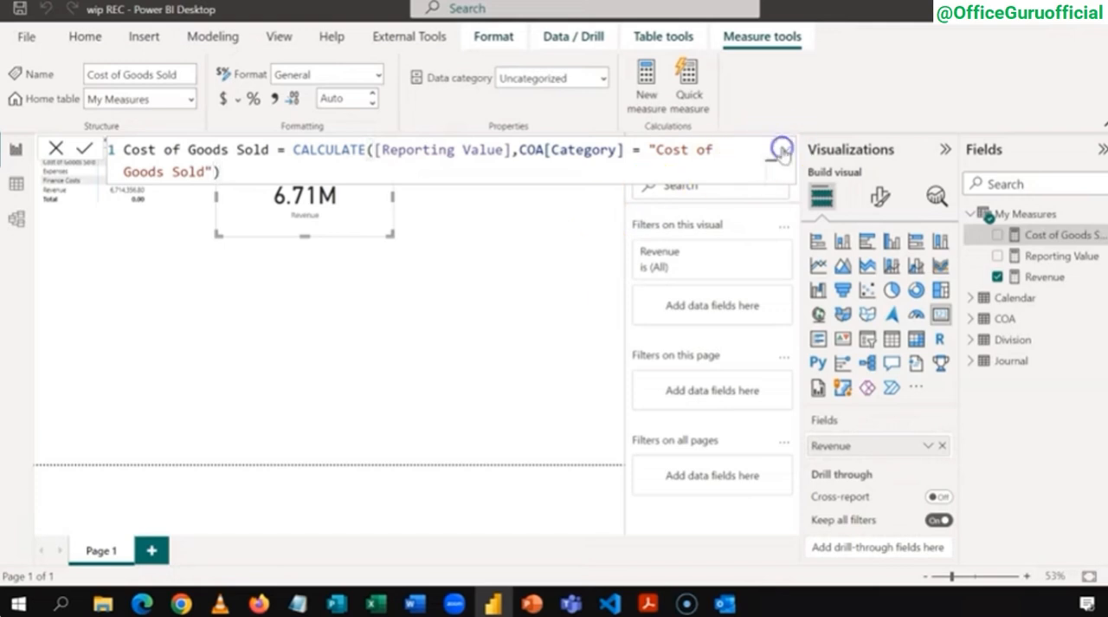
left_click(784, 150)
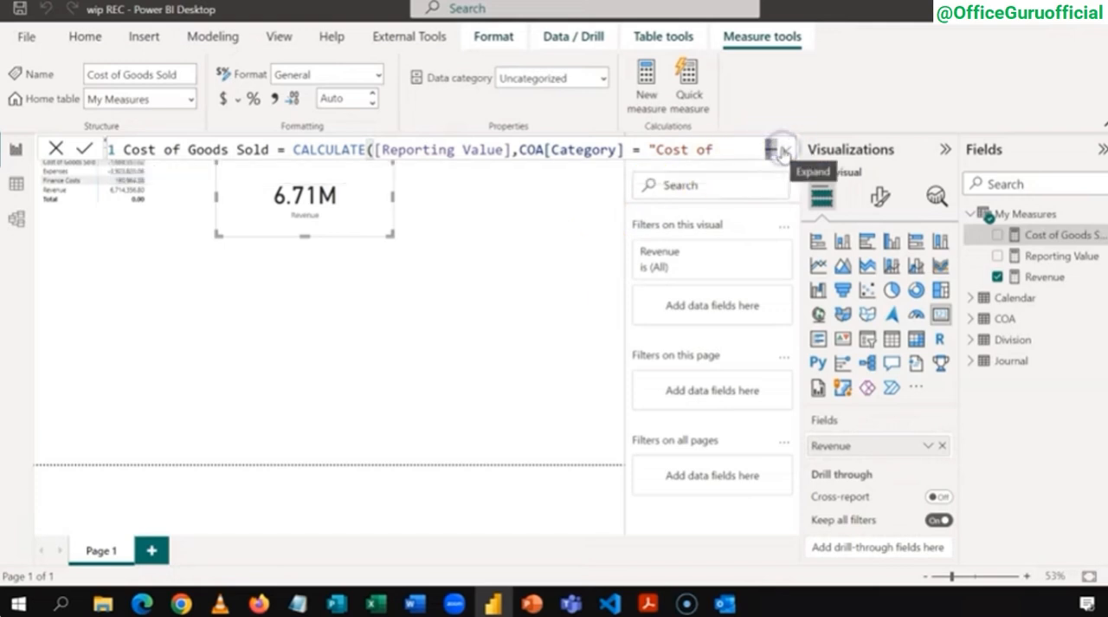
Step: Replace Revenue with the Cost of Goods Sold measure in the card and compare it with the matrix
left_click(998, 277)
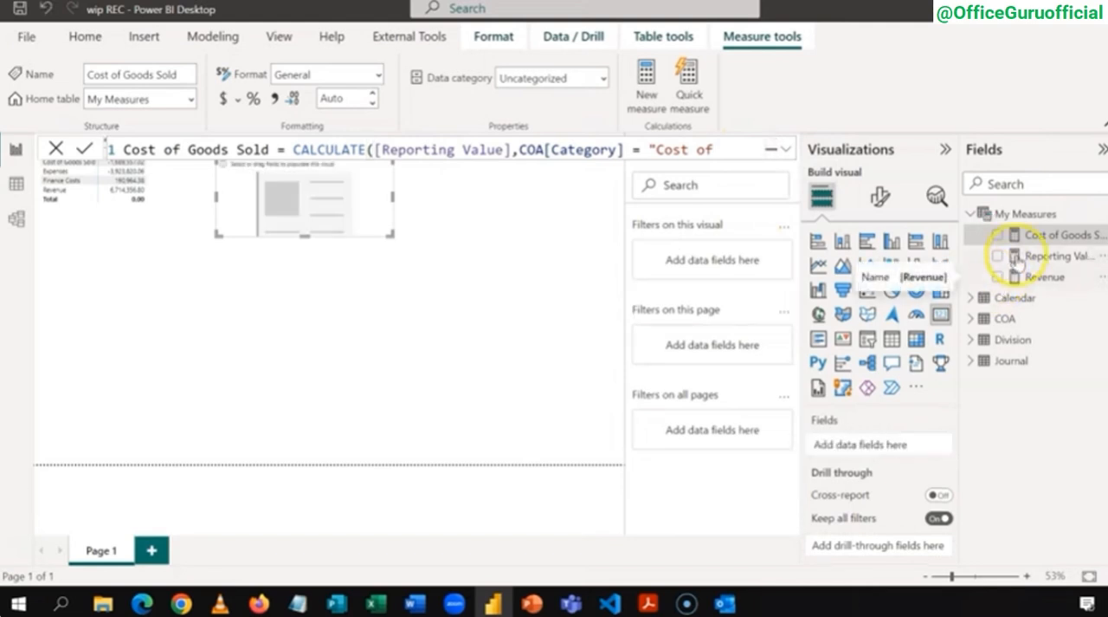
left_click(999, 235)
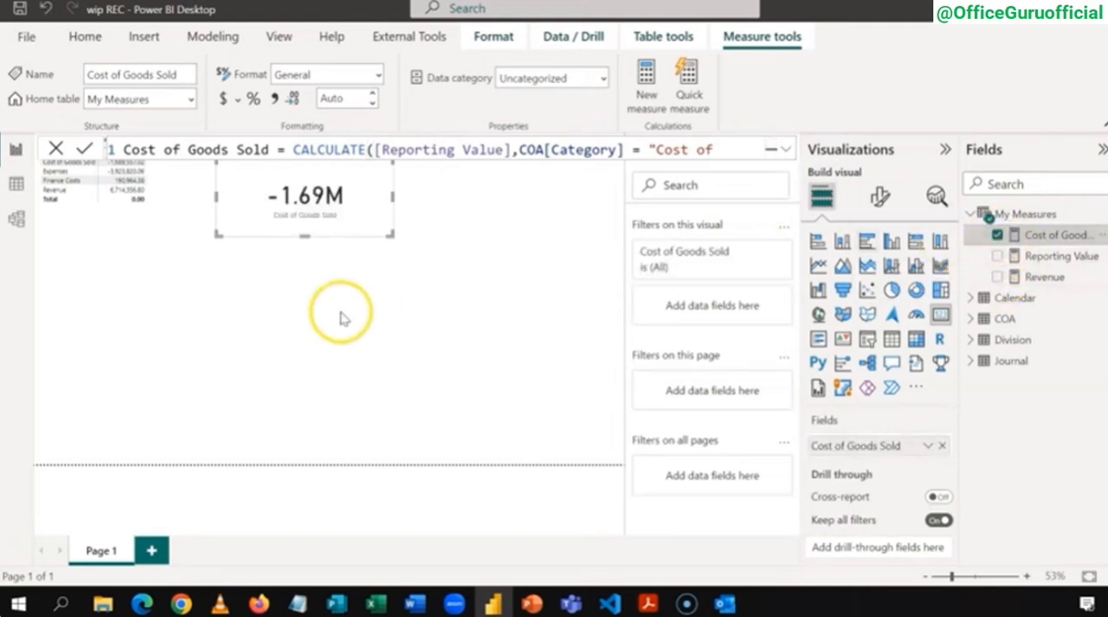
left_click(170, 235)
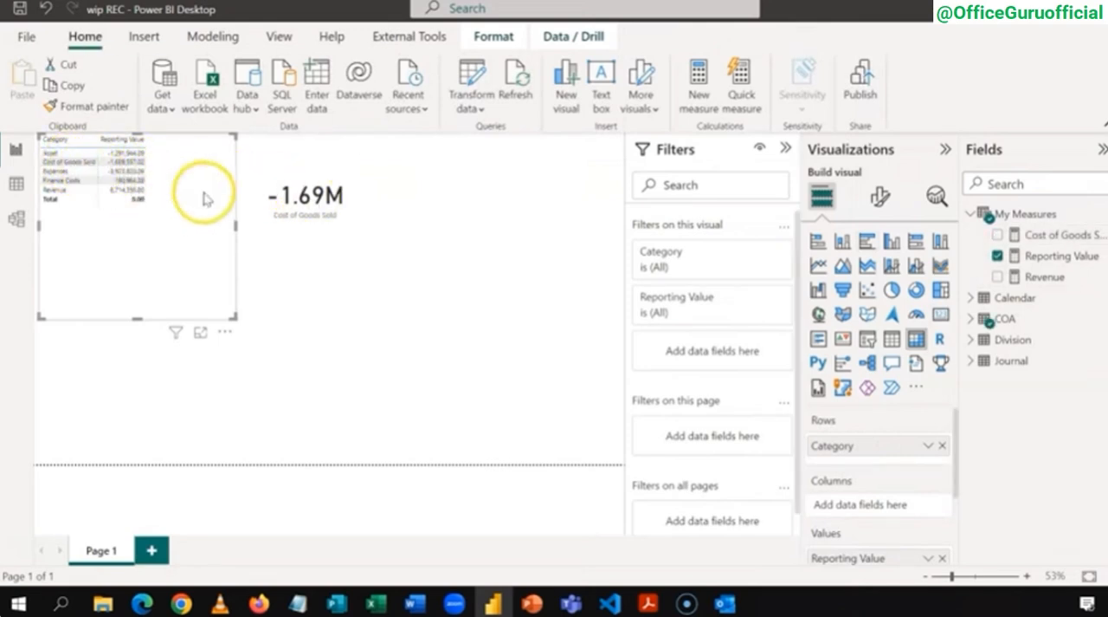
left_click(338, 179)
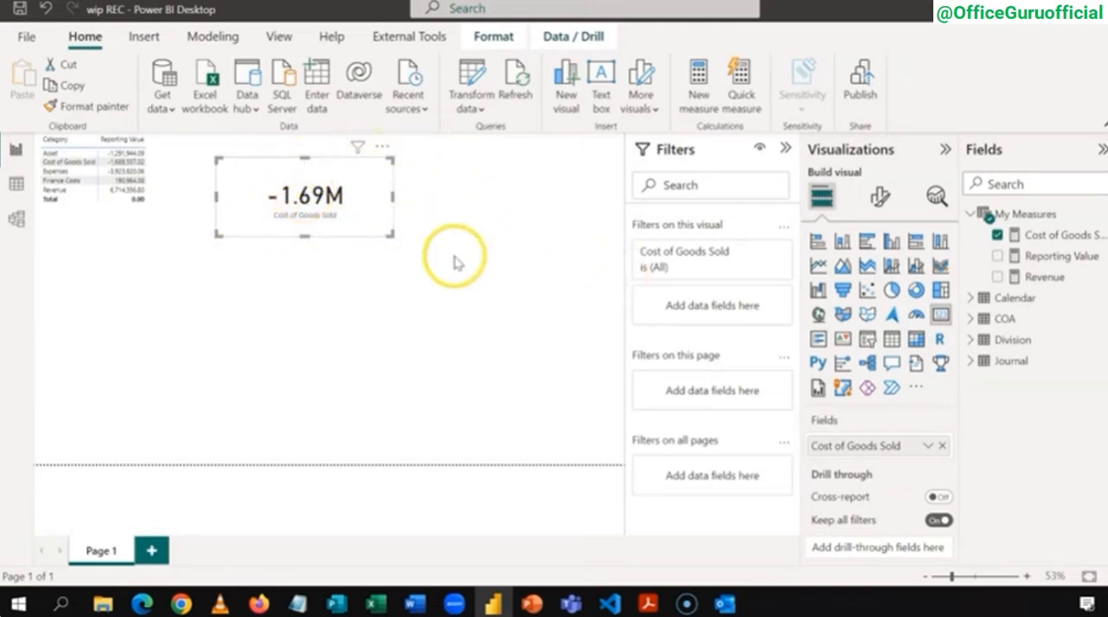
Step: Create a Gross Profit measure in My Measures that equals [Revenue] + [Cost of Goods Sold]
right_click(1032, 218)
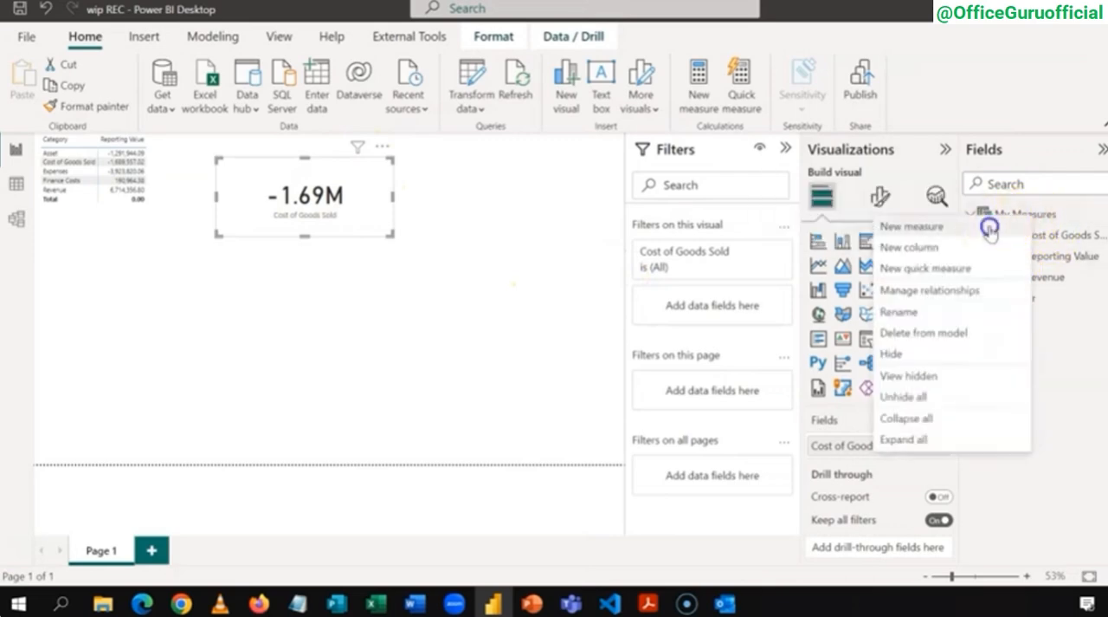
left_click(989, 225)
type("Gross Profit =")
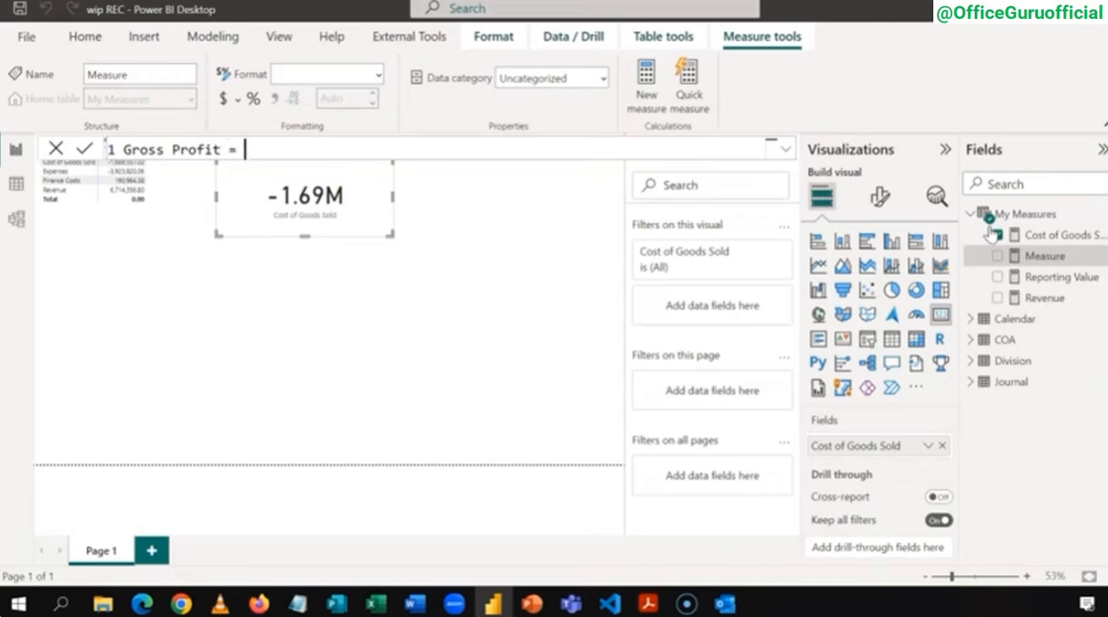
type("[")
key("Down")
key("Down")
key("Tab")
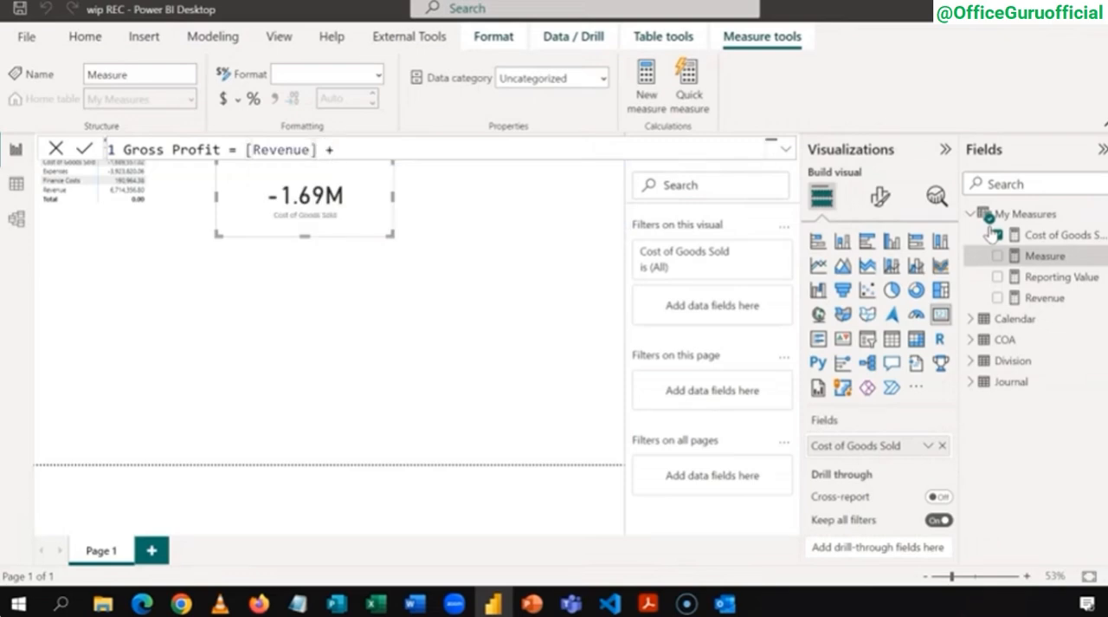
type("+ [")
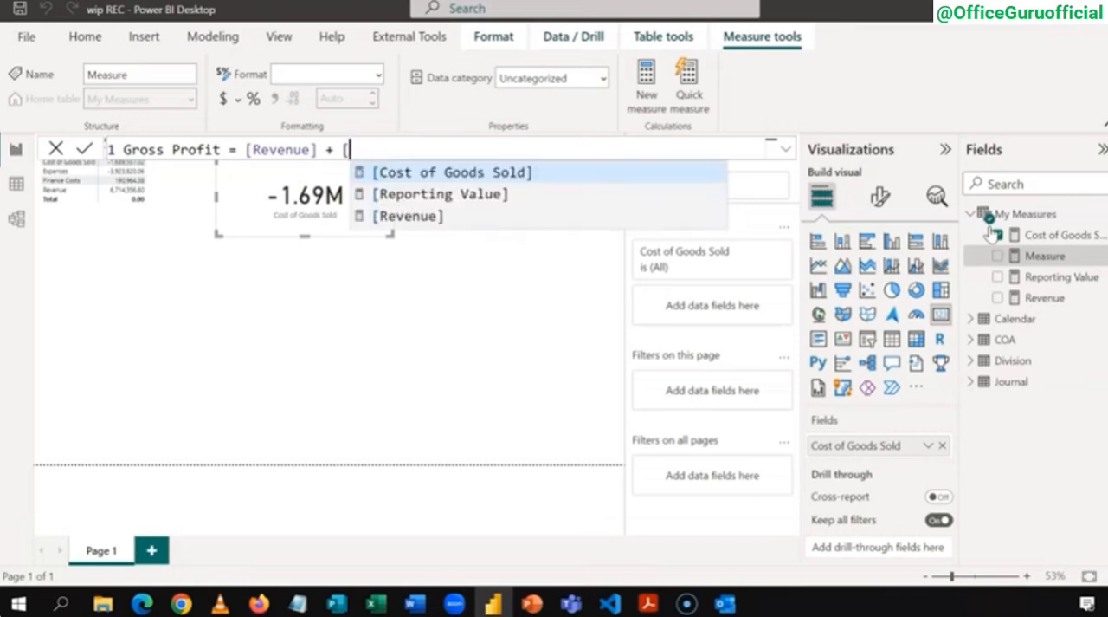
key("Tab")
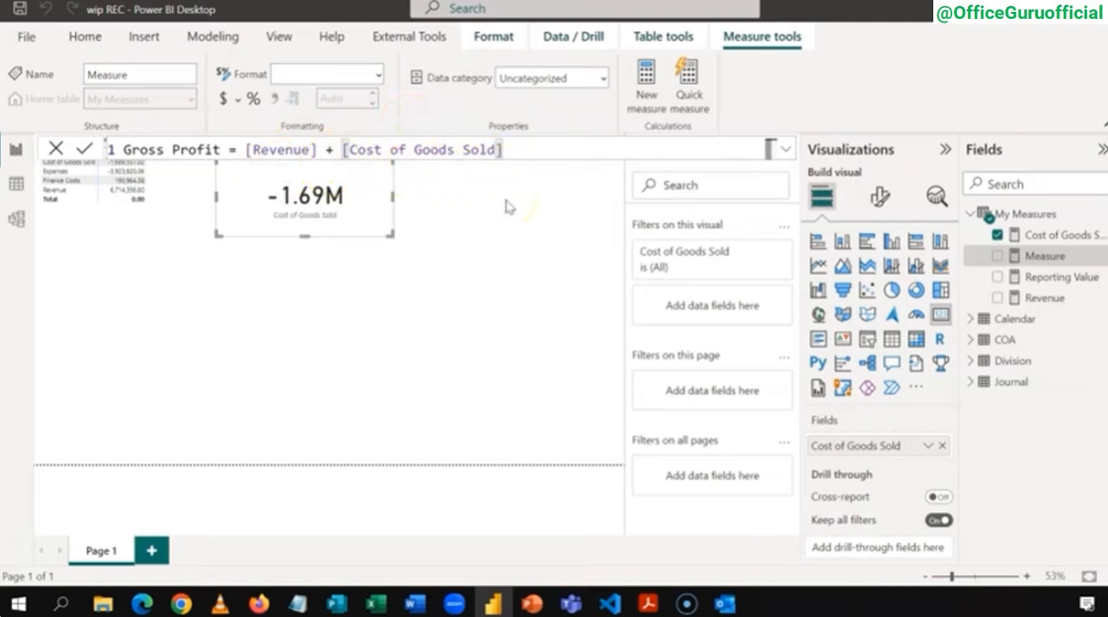
key("Return")
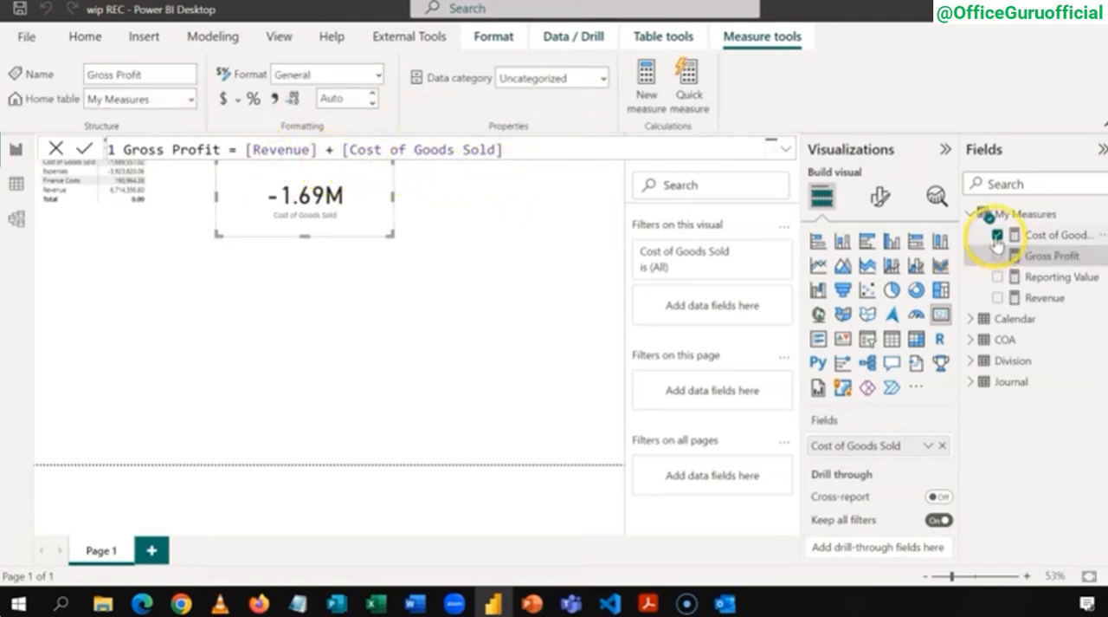
Step: Replace Cost of Goods Sold with the Gross Profit measure in the card, compare it with the matrix and deselect the card
left_click(997, 235)
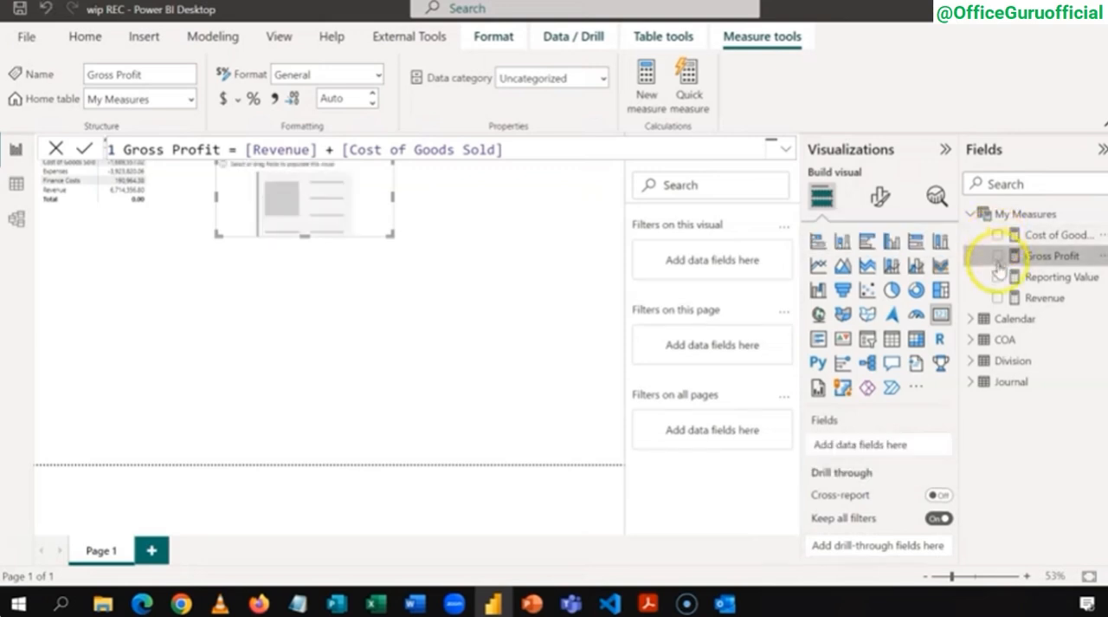
left_click(998, 255)
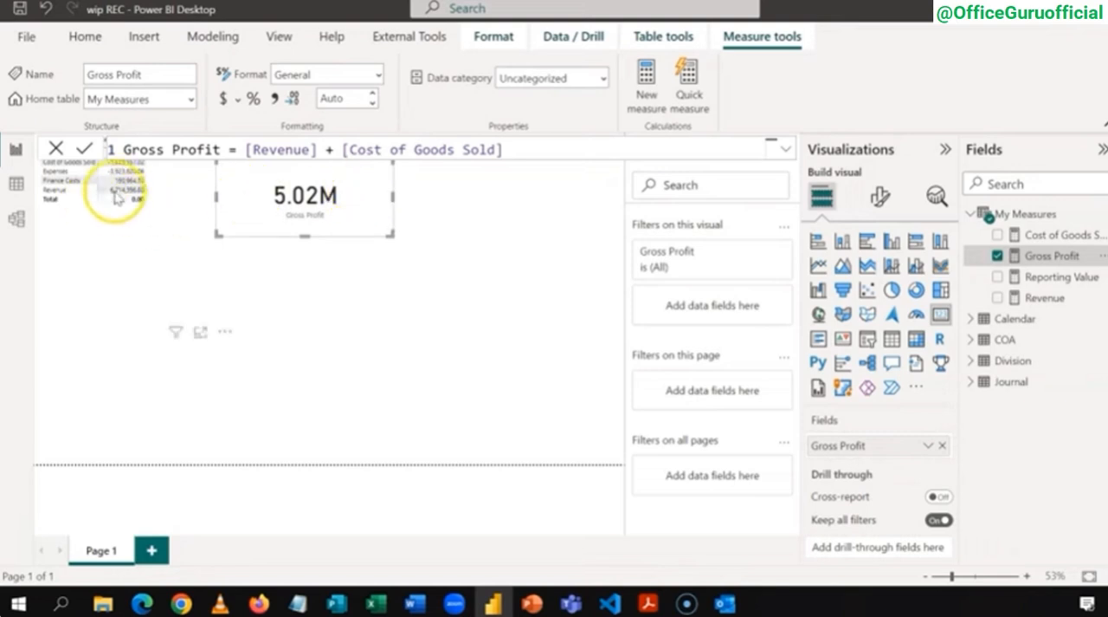
mouse_move(122, 194)
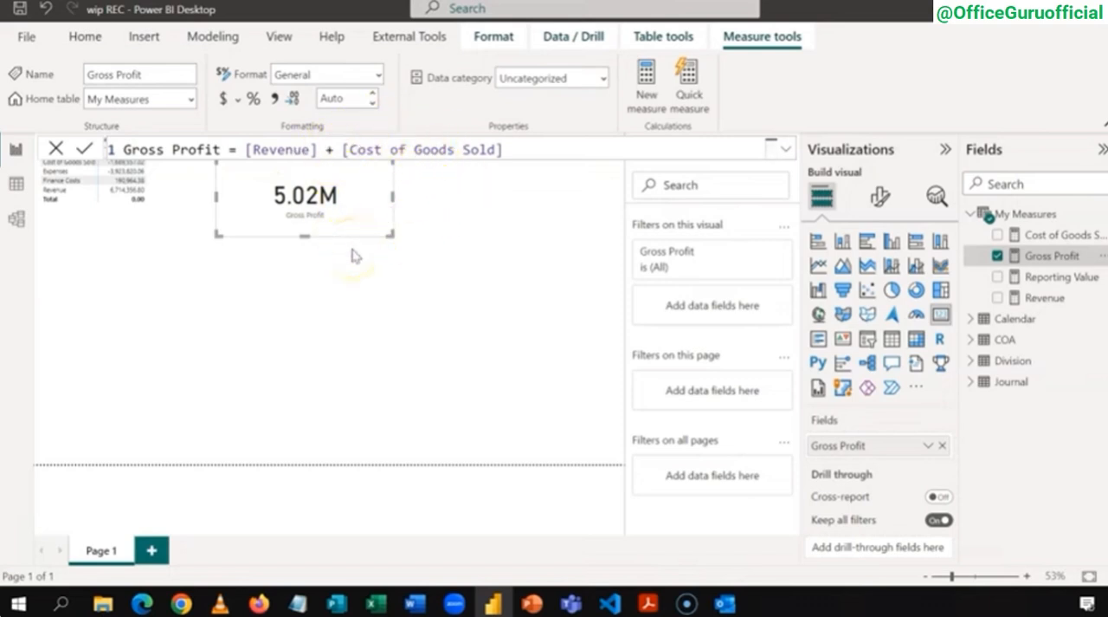
left_click(421, 314)
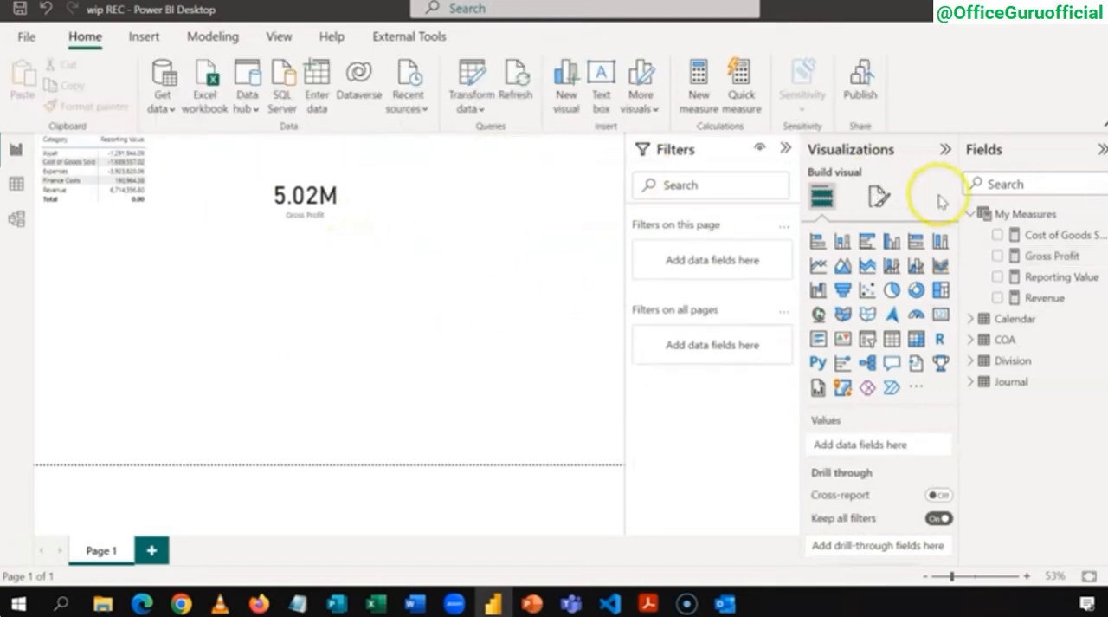
Step: Start a new measure named Expenses in My Measures and paste the copied CALCULATE expression into it
right_click(1025, 215)
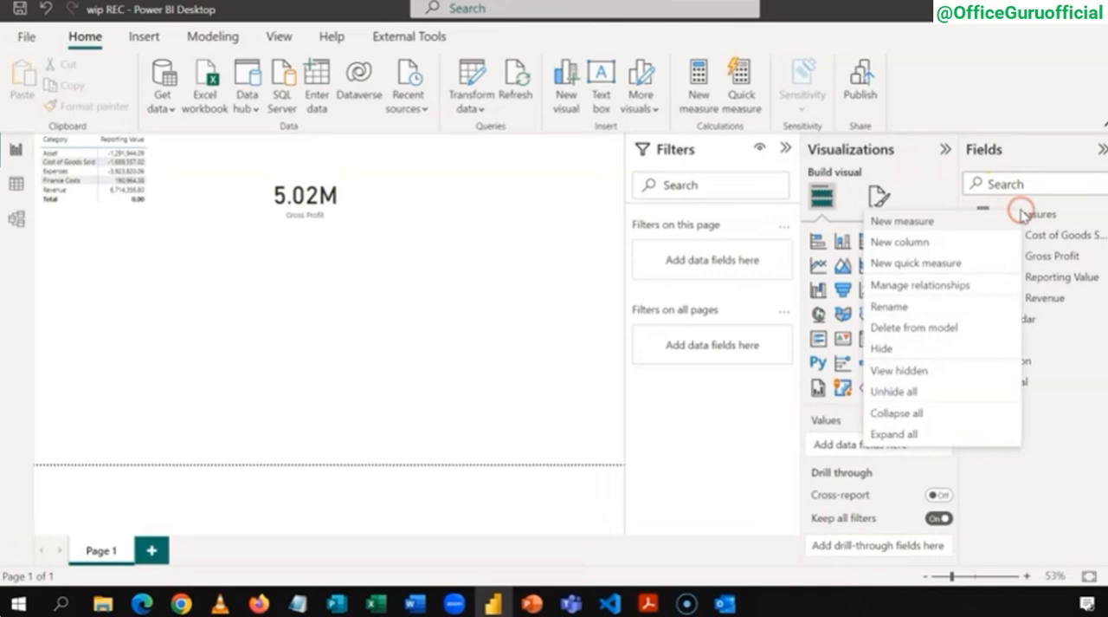
left_click(970, 226)
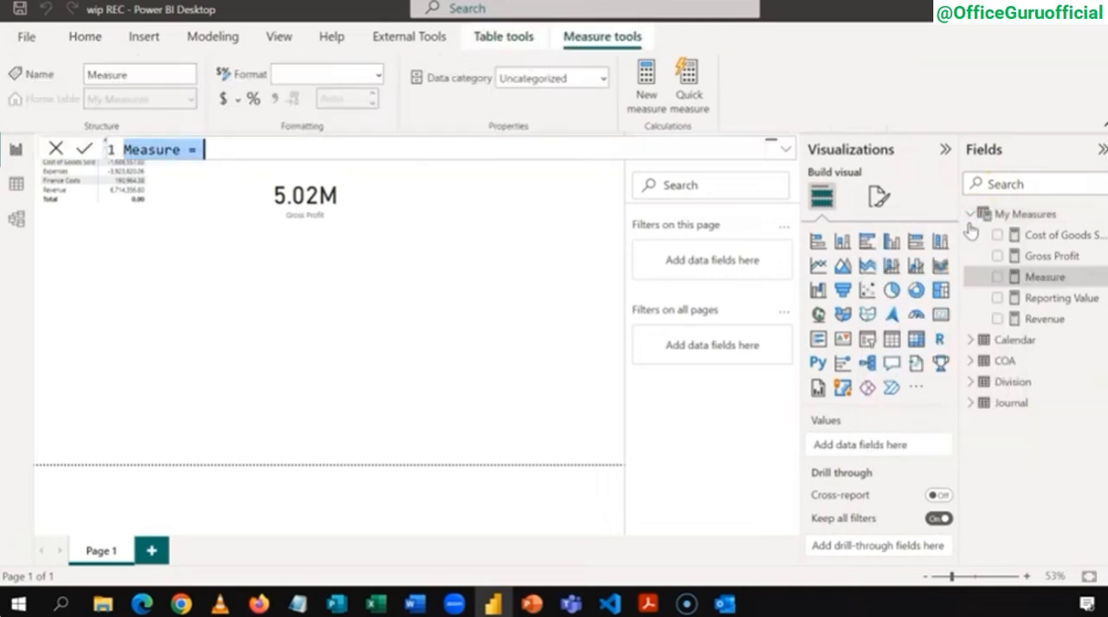
type("enses")
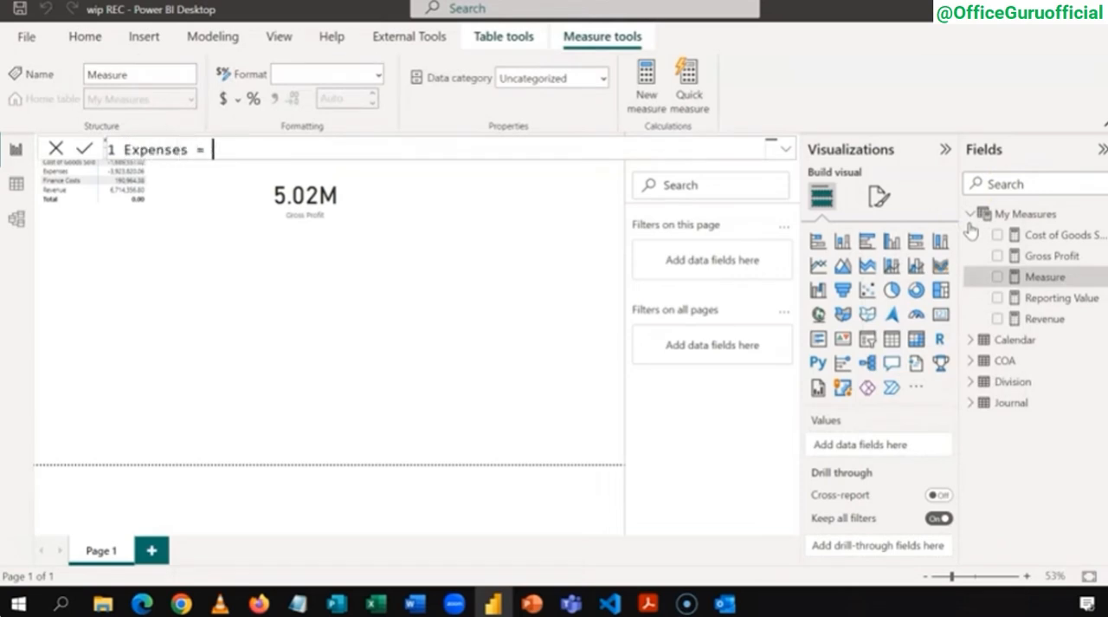
type("CALCULATE([Reporting Value],COA[Category] = \"Revenue\")")
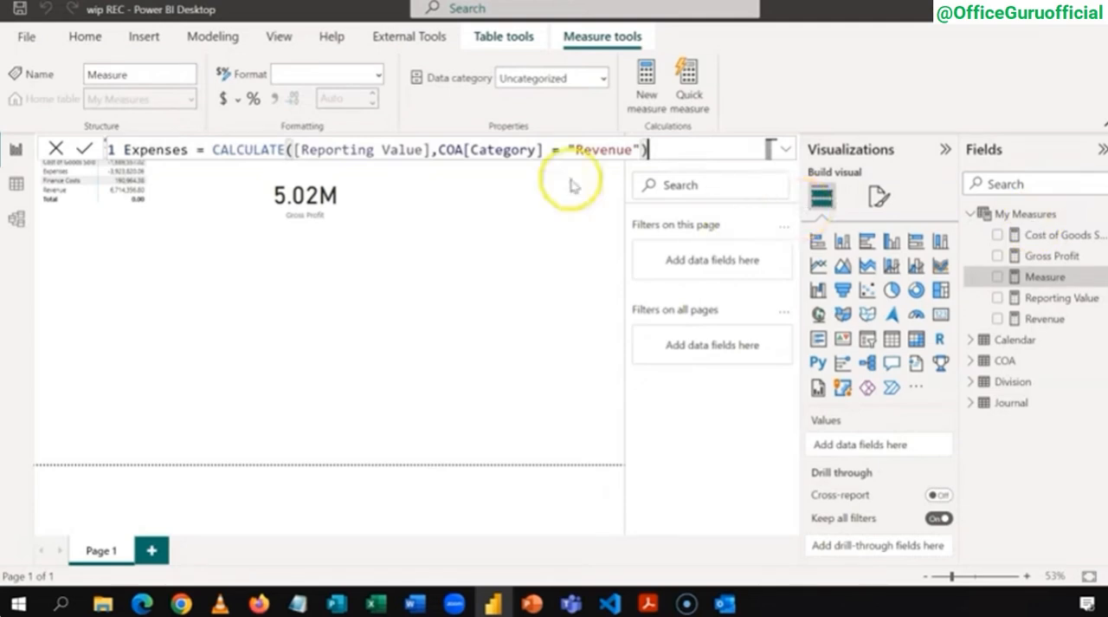
Step: Change the Expenses measure's category filter to "Expenses" and commit the formula
left_click(634, 150)
key("BackSpace")
key("BackSpace")
key("BackSpace")
key("BackSpace")
key("BackSpace")
key("BackSpace")
key("BackSpace")
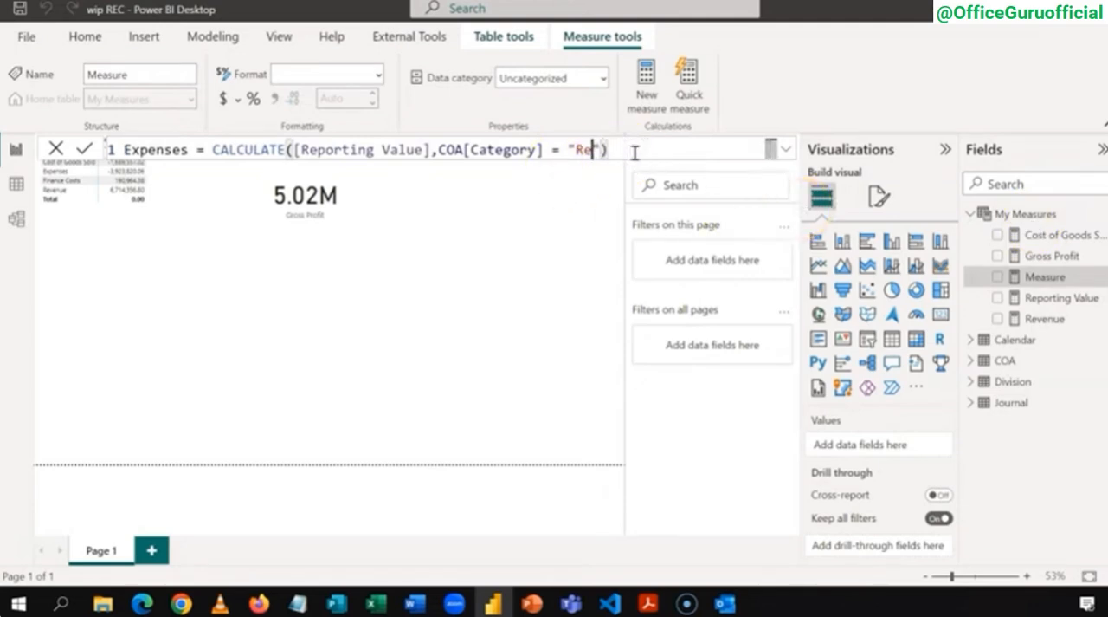
type("Expenses")
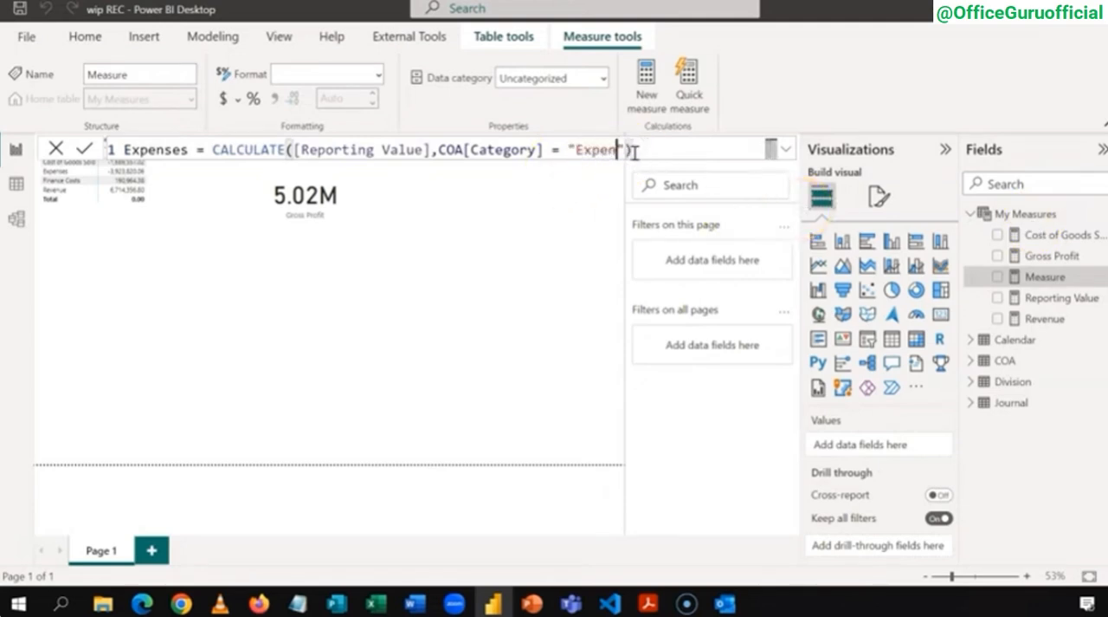
left_click(684, 152)
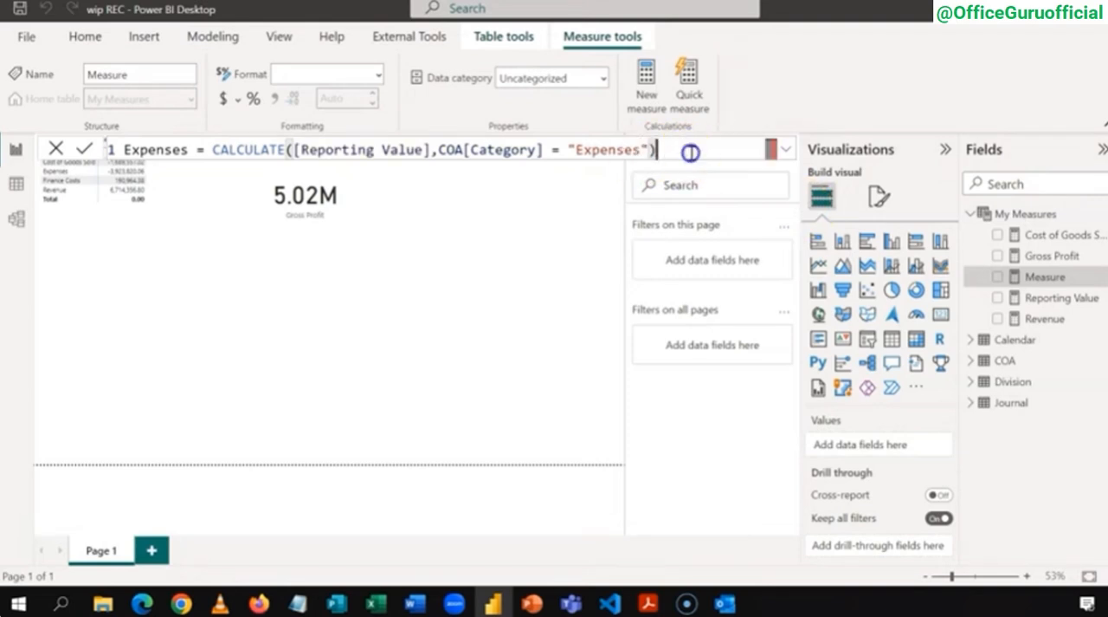
key("Return")
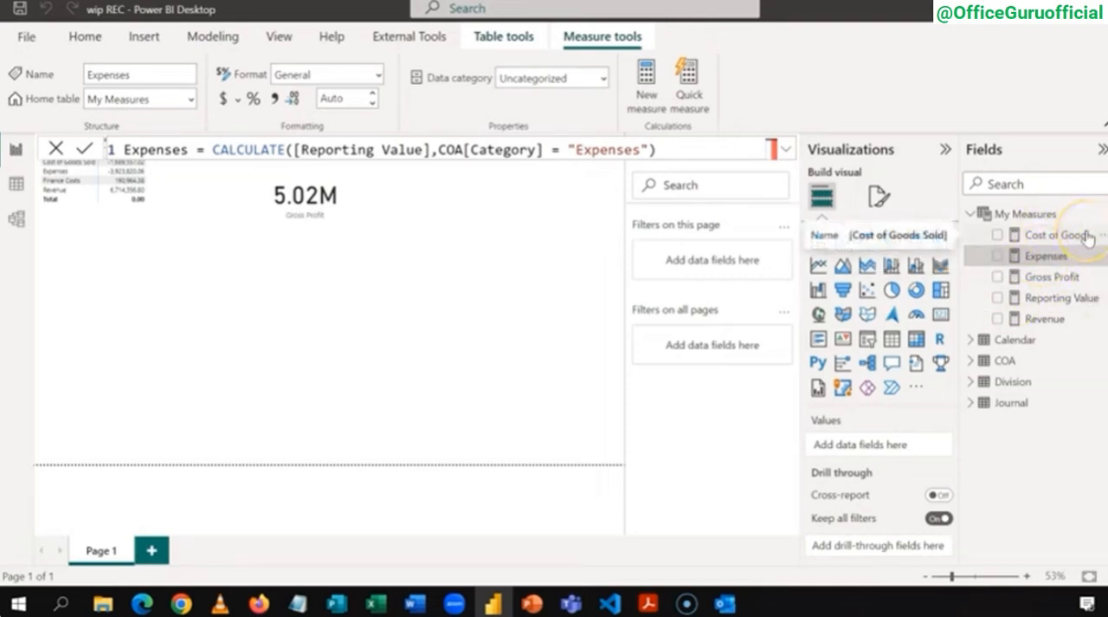
Step: Create an EBIT measure in My Measures that equals [Gross Profit] + [Expenses]
right_click(1020, 214)
left_click(987, 221)
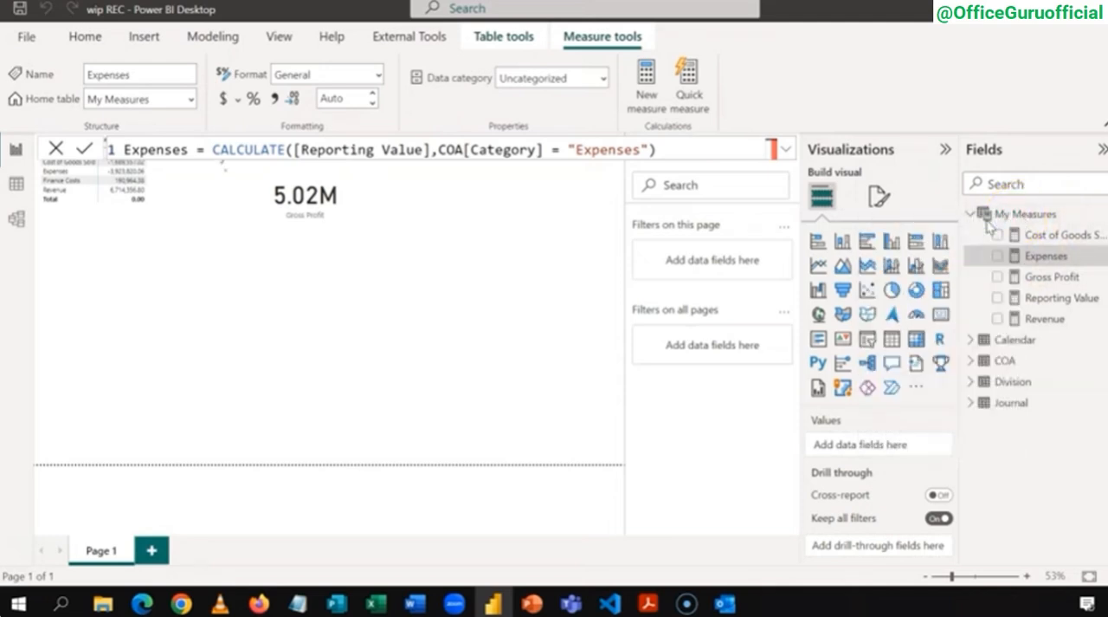
type("EBIT ")
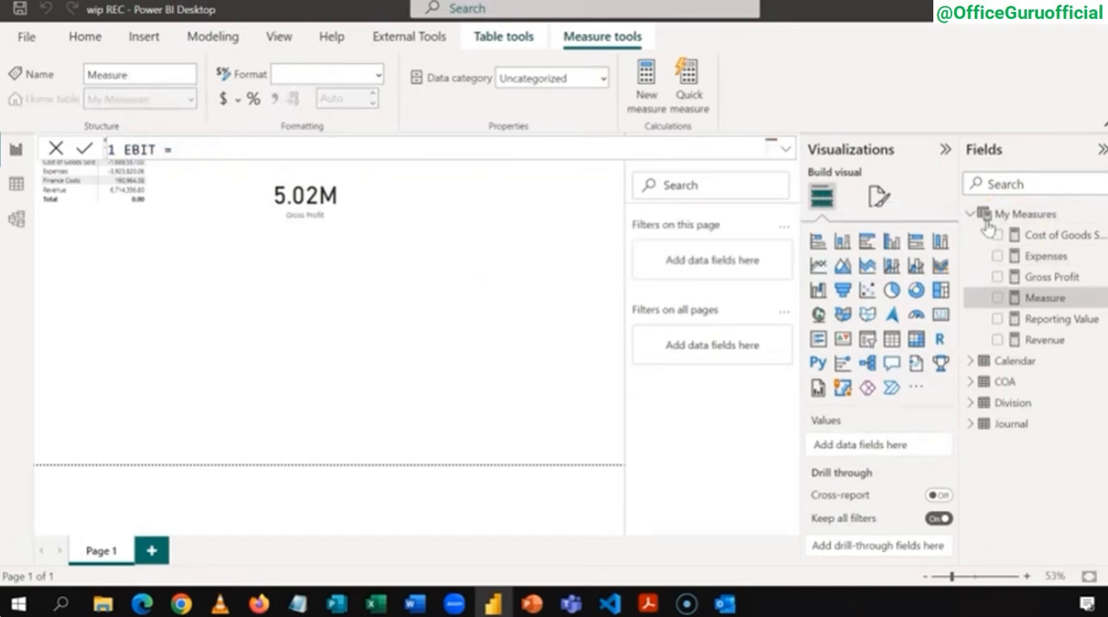
type("= [")
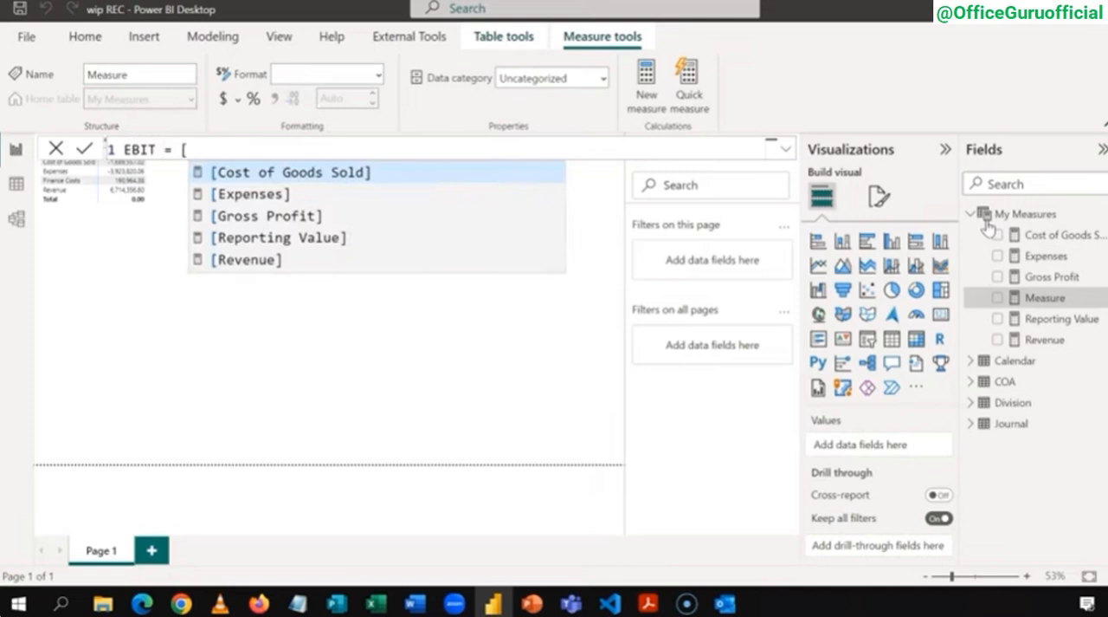
key("Down")
key("Down")
key("Tab")
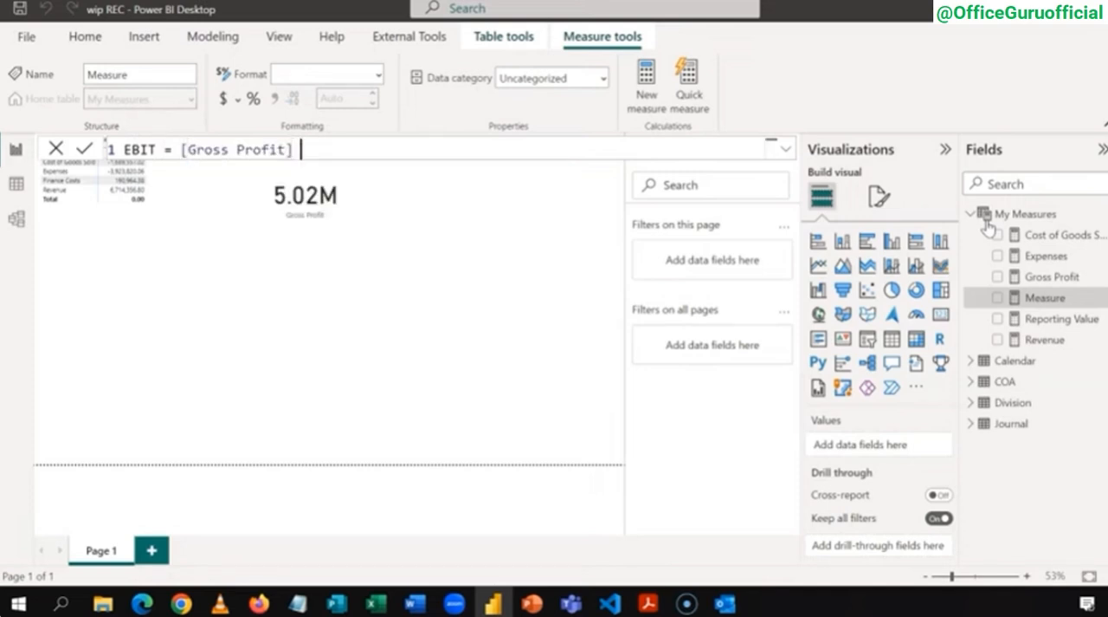
type("+ [")
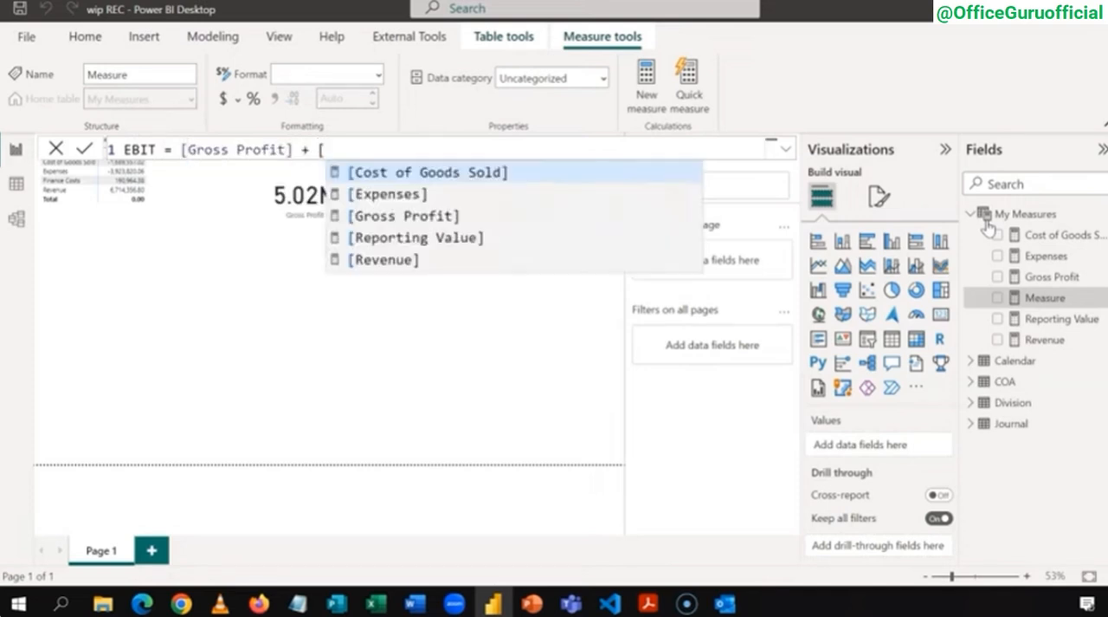
key("Down")
key("Tab")
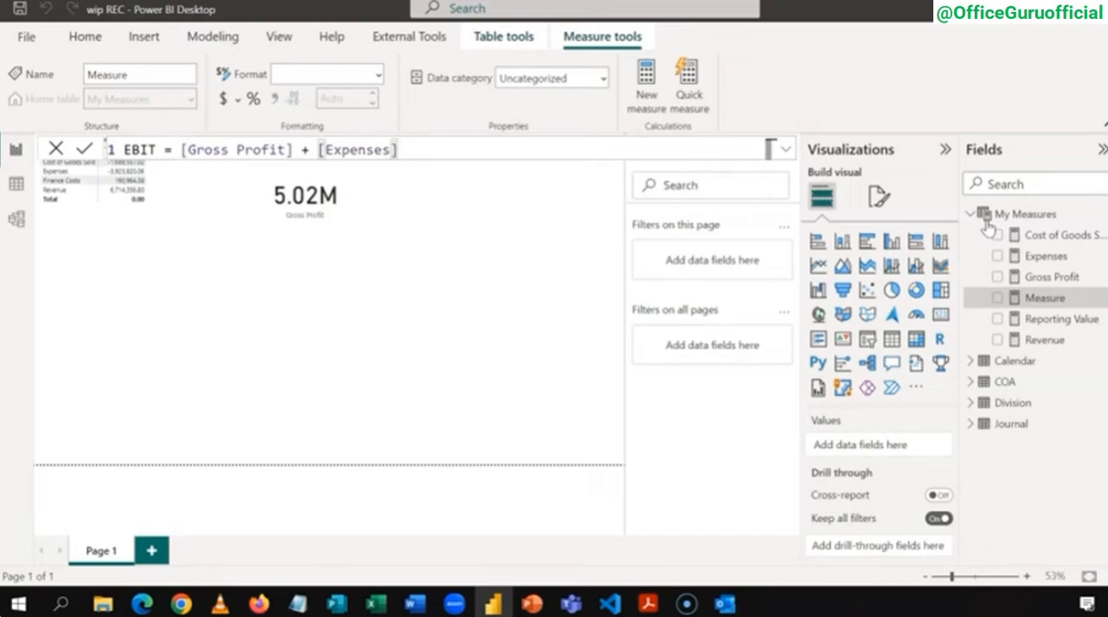
key("Return")
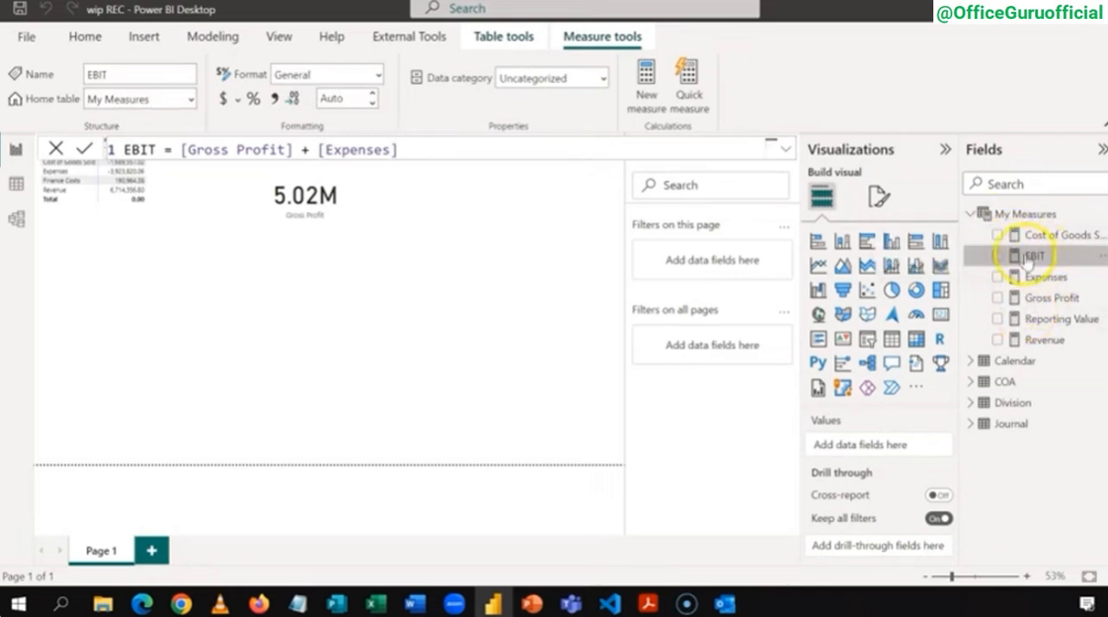
Step: Start a new measure named Finance Costs in My Measures and paste the copied CALCULATE expression into it
right_click(1018, 216)
left_click(980, 222)
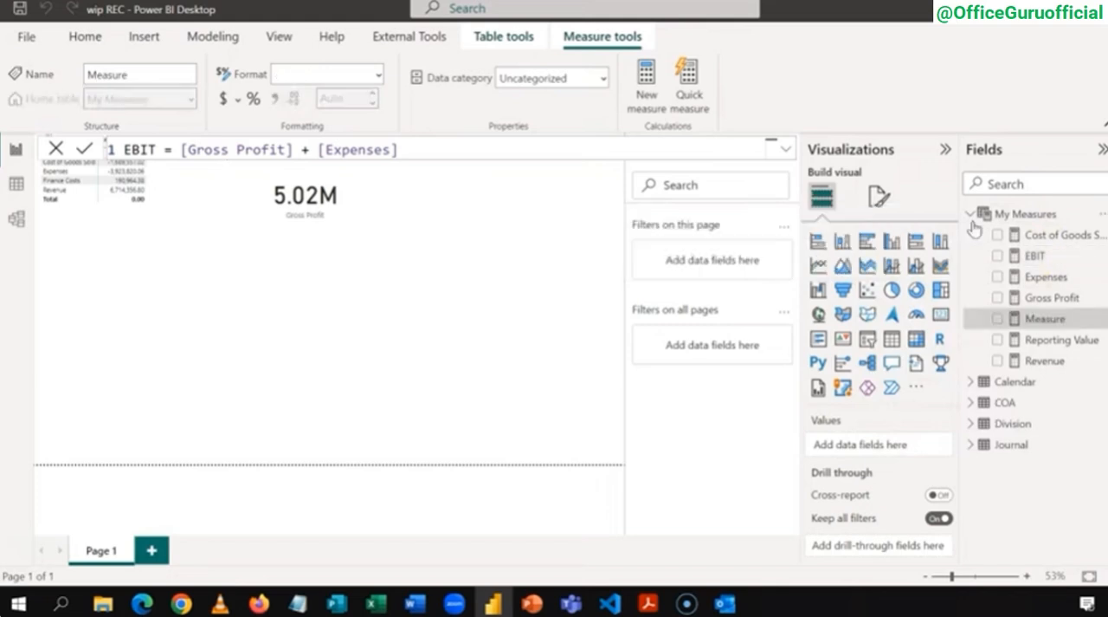
type("Financ")
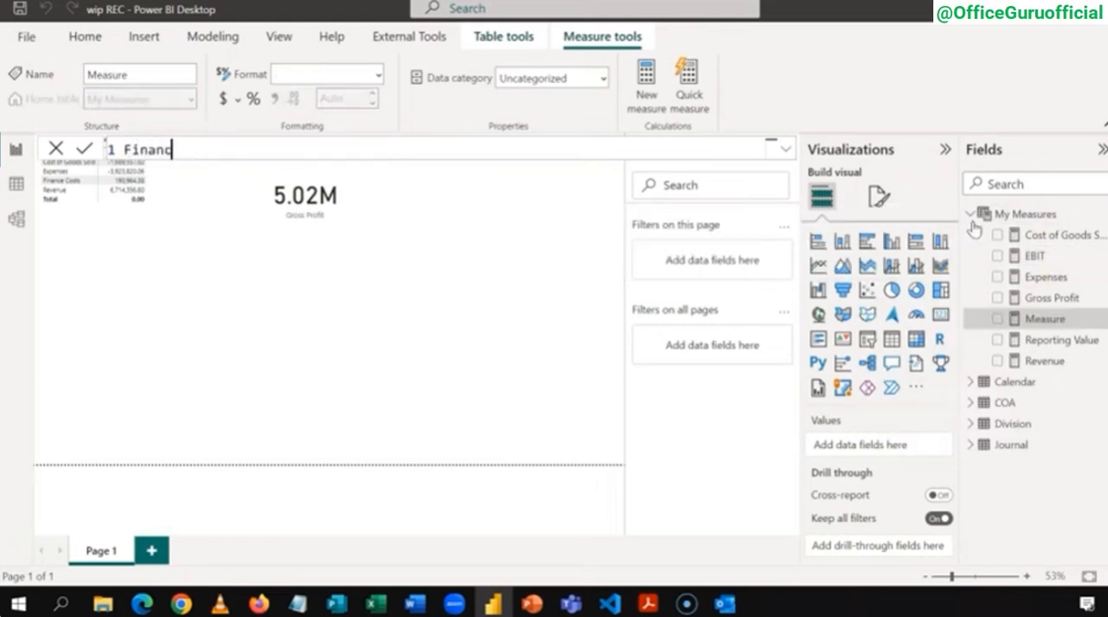
type("e Costs")
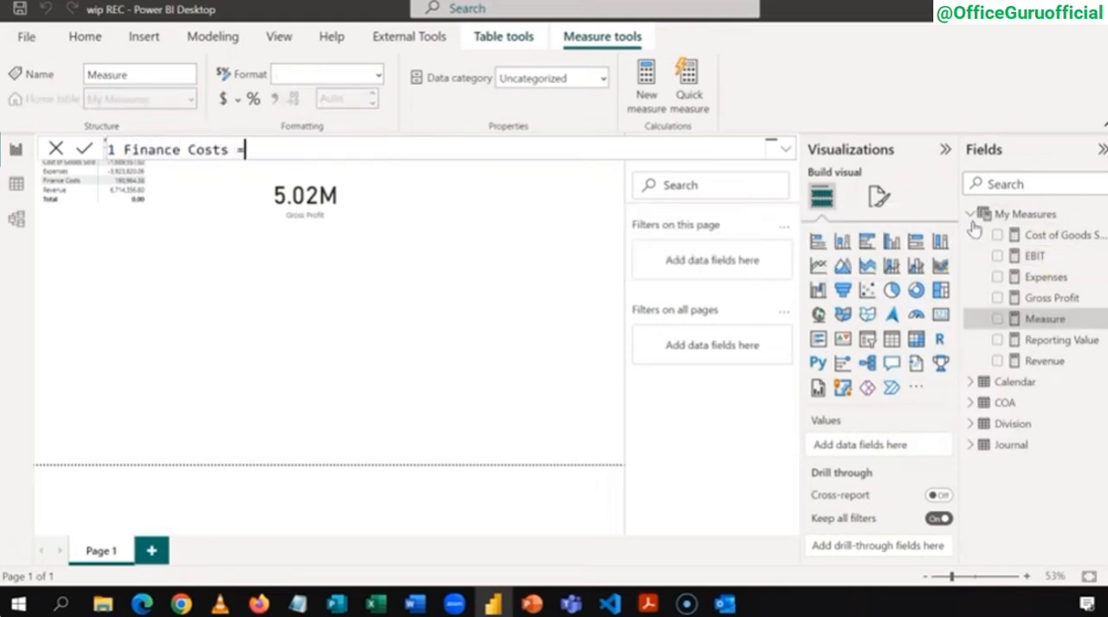
type(" =")
type("CALCULATE([Reporting Value],COA[Category] = \"Revenue\")")
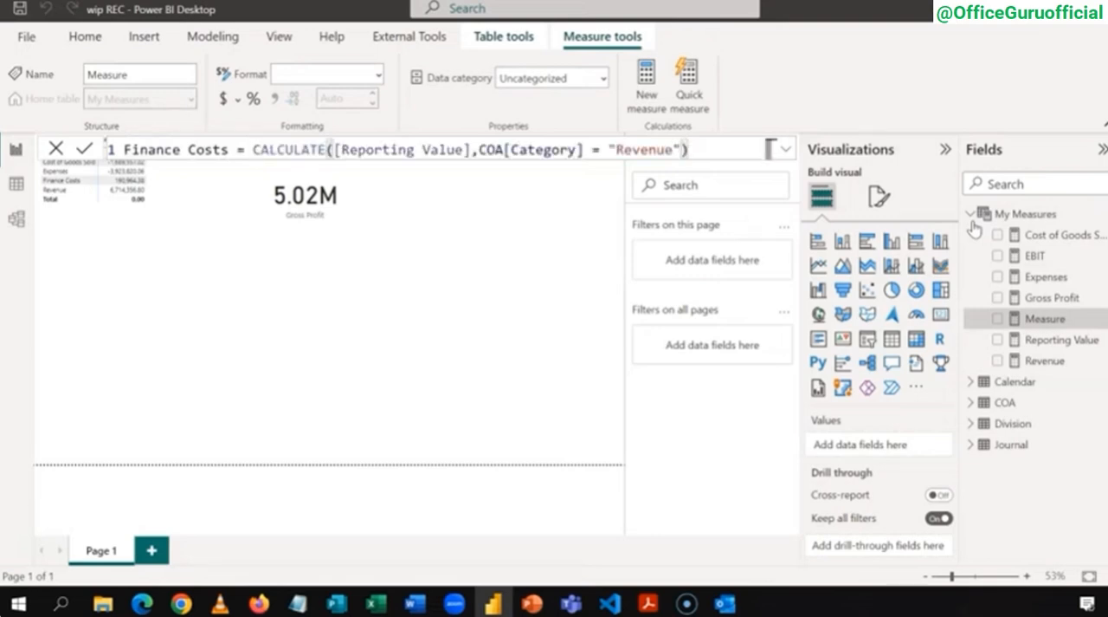
Step: Change the Finance Costs measure's category filter to "Finance Costs" and commit the formula
left_click(689, 151)
left_click(677, 151)
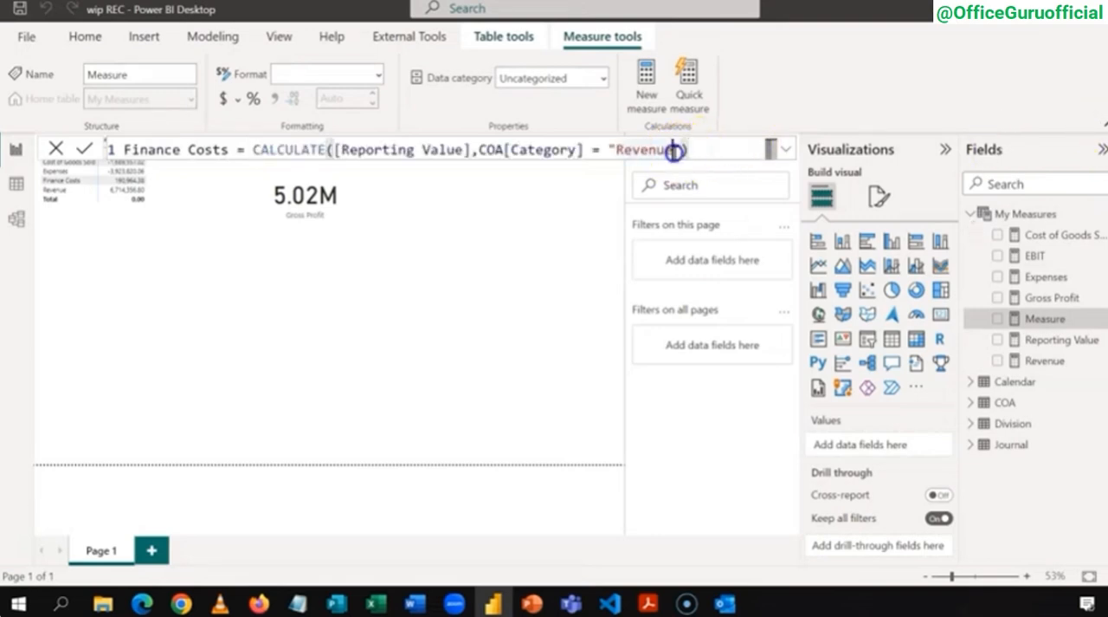
key("BackSpace")
key("BackSpace")
key("BackSpace")
key("BackSpace")
key("BackSpace")
key("BackSpace")
key("BackSpace")
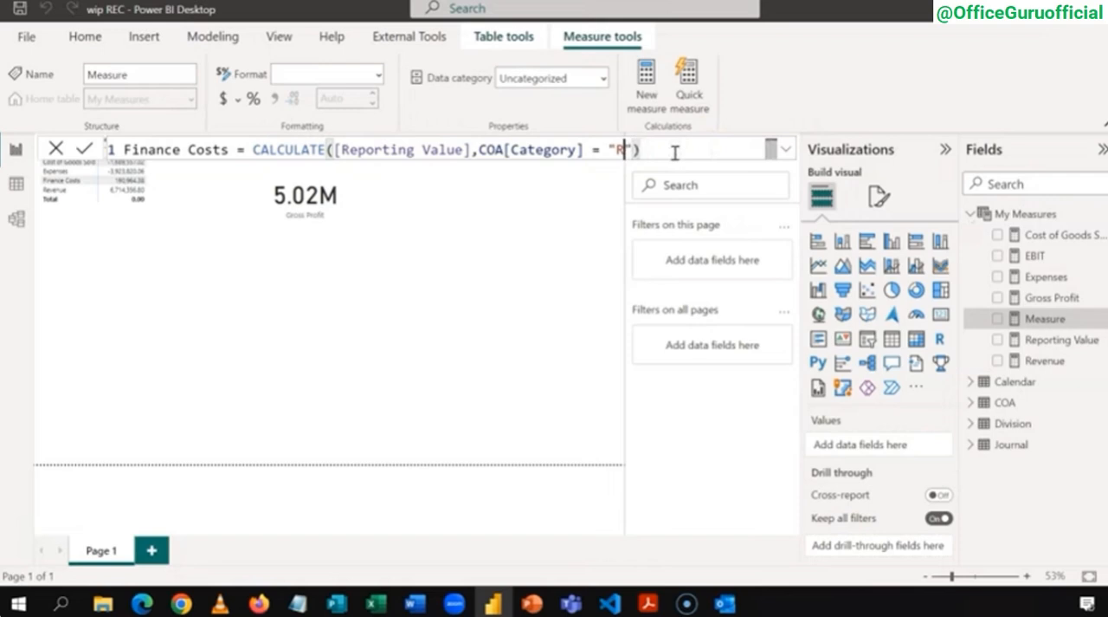
type("Finance Costs")
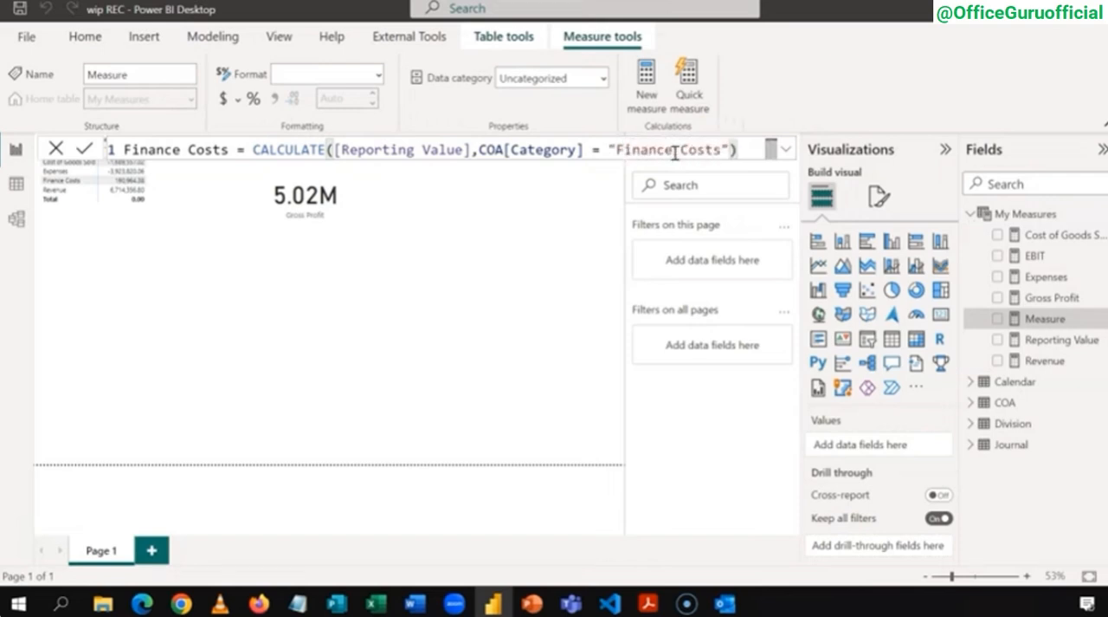
key("Return")
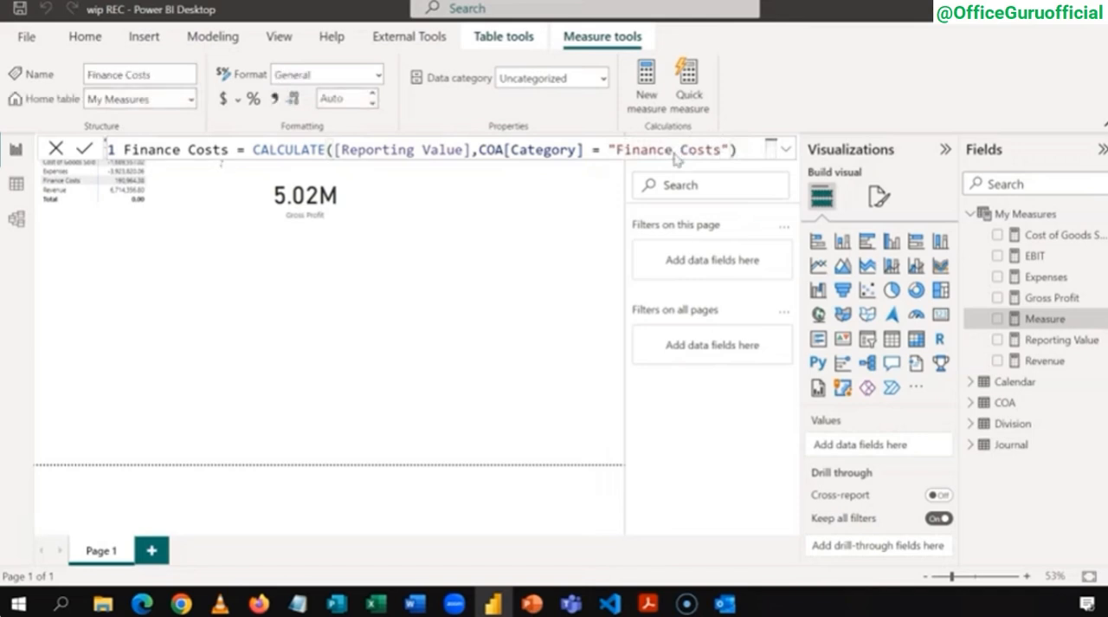
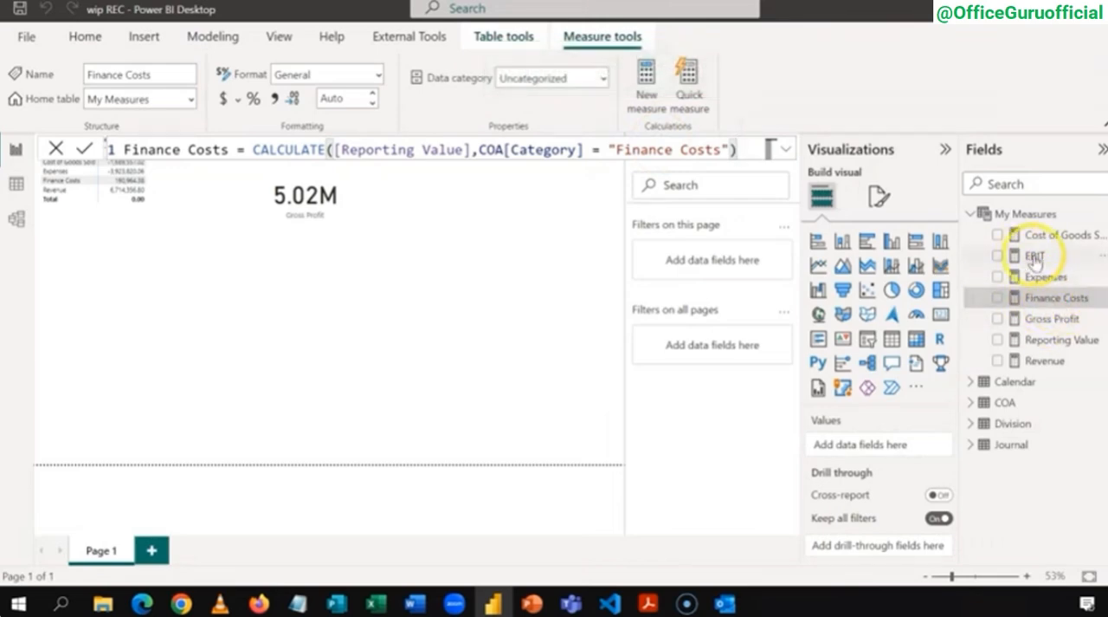
Step: Start a new measure named Net Income before Tax in My Measures
right_click(1001, 216)
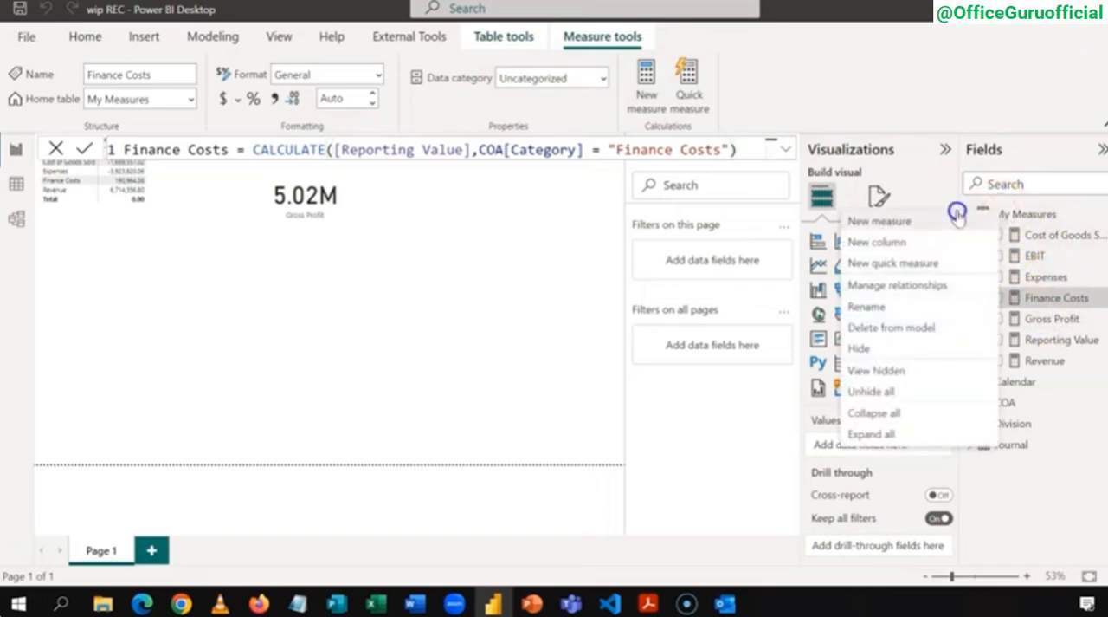
left_click(958, 216)
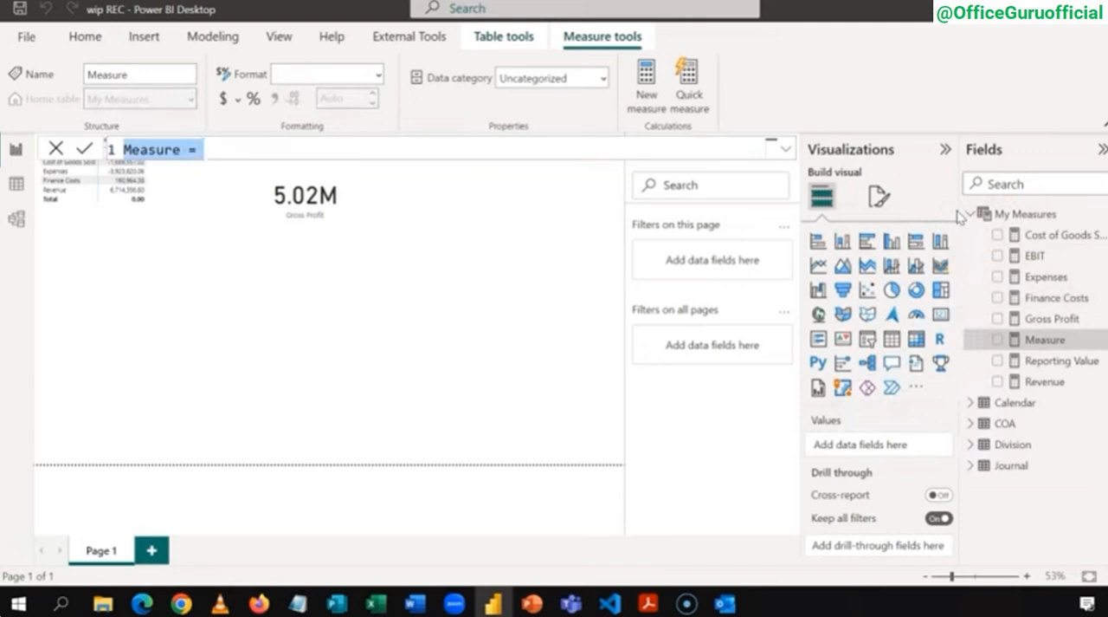
type("Net ")
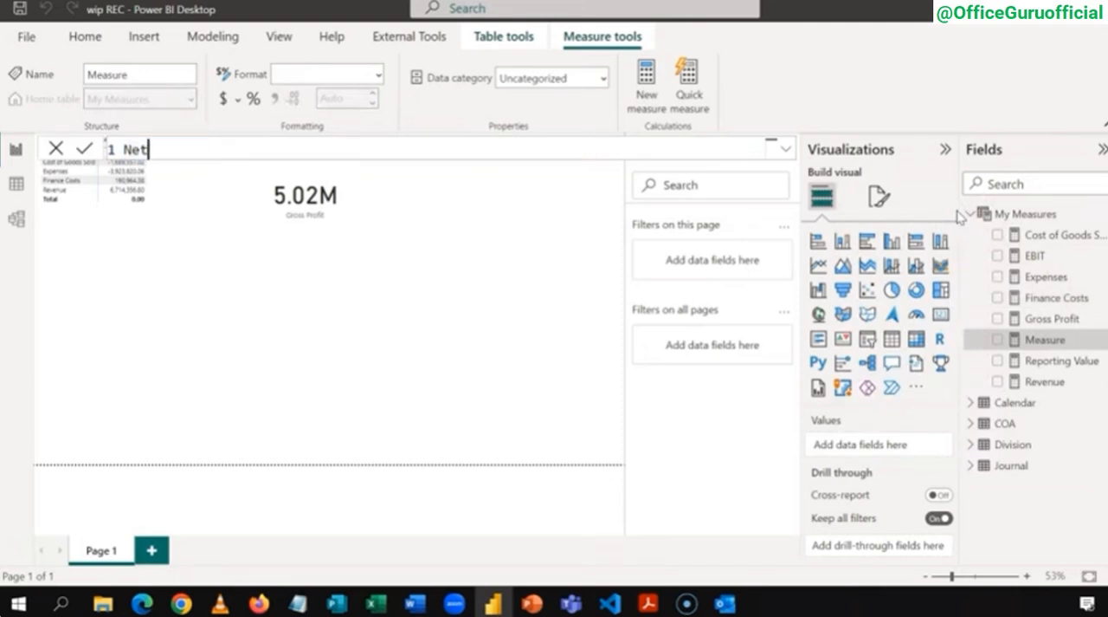
type("Income ")
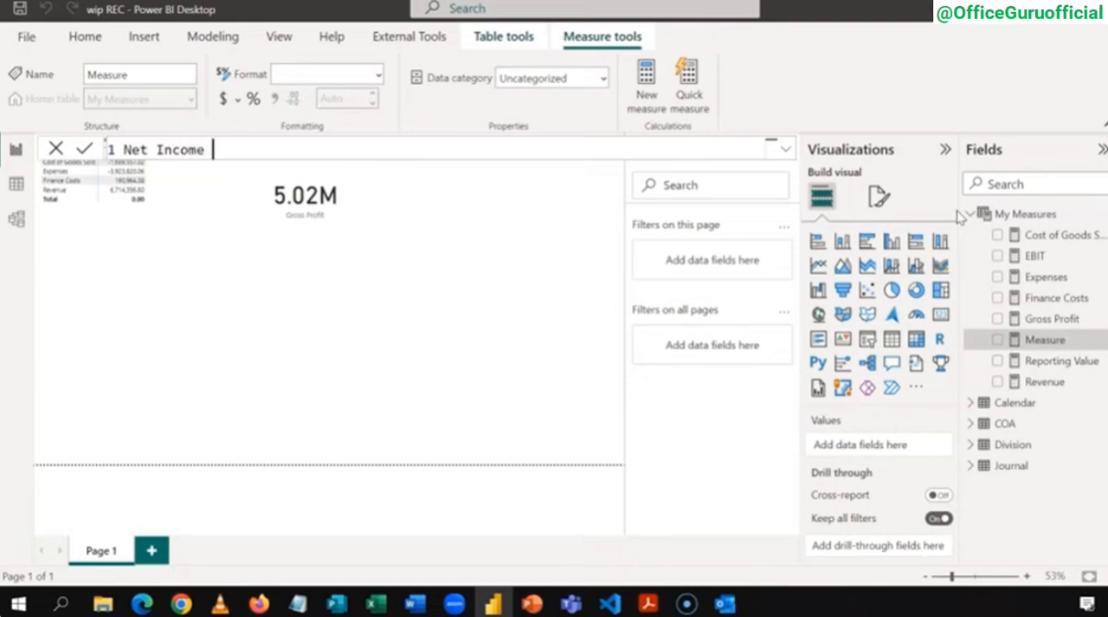
type("before Ta")
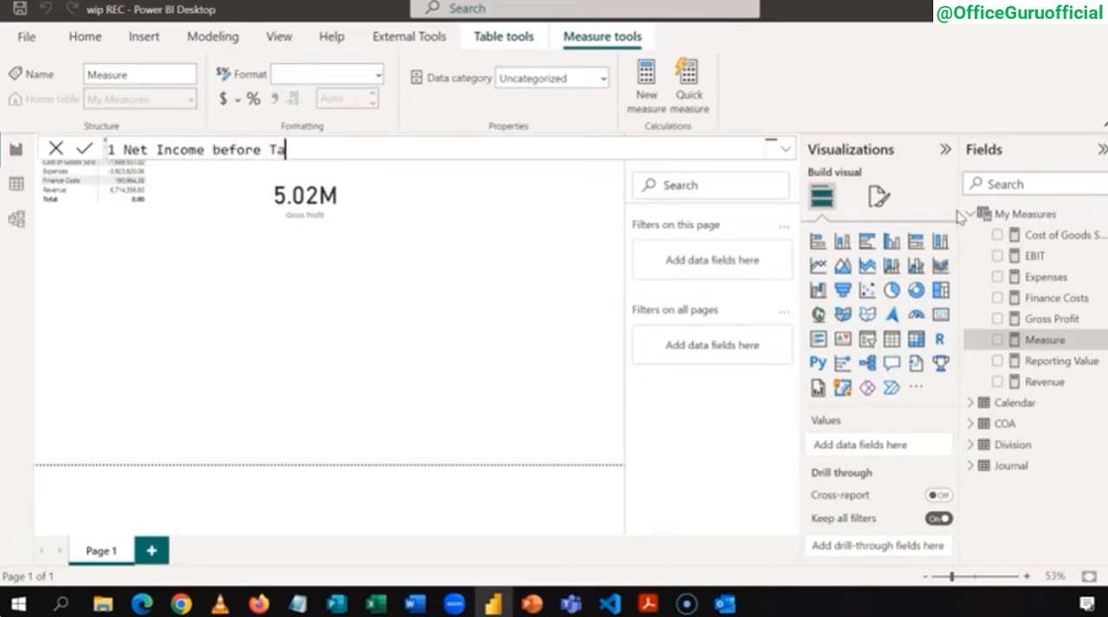
type("x = [")
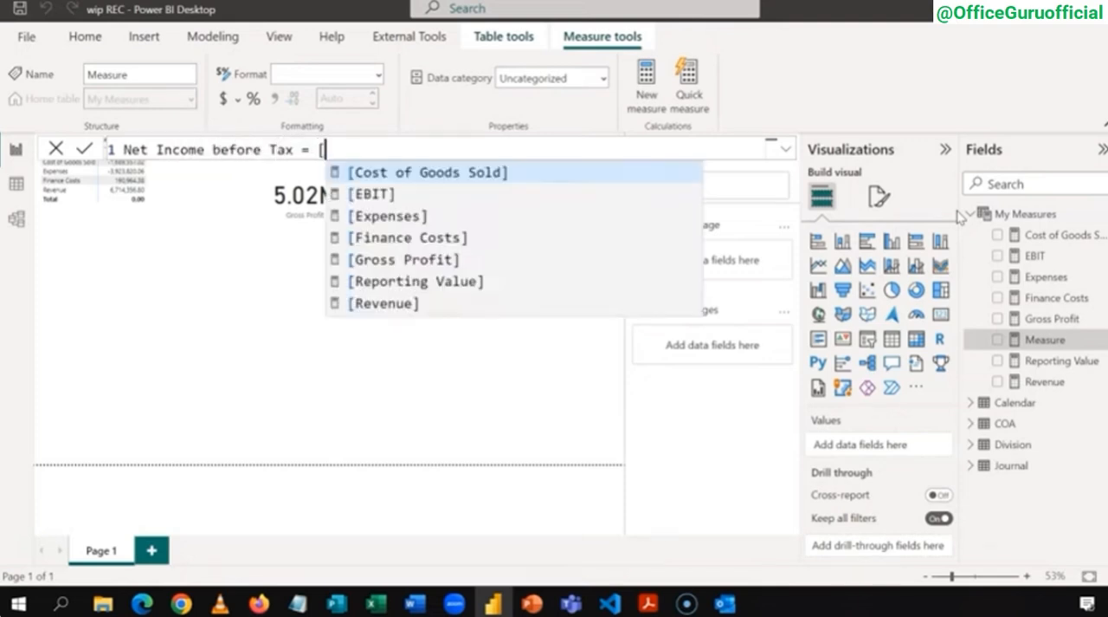
Step: Define the Net Income before Tax measure as [EBIT] + [Finance Costs] and commit the formula
key("Down")
key("Tab")
type("+")
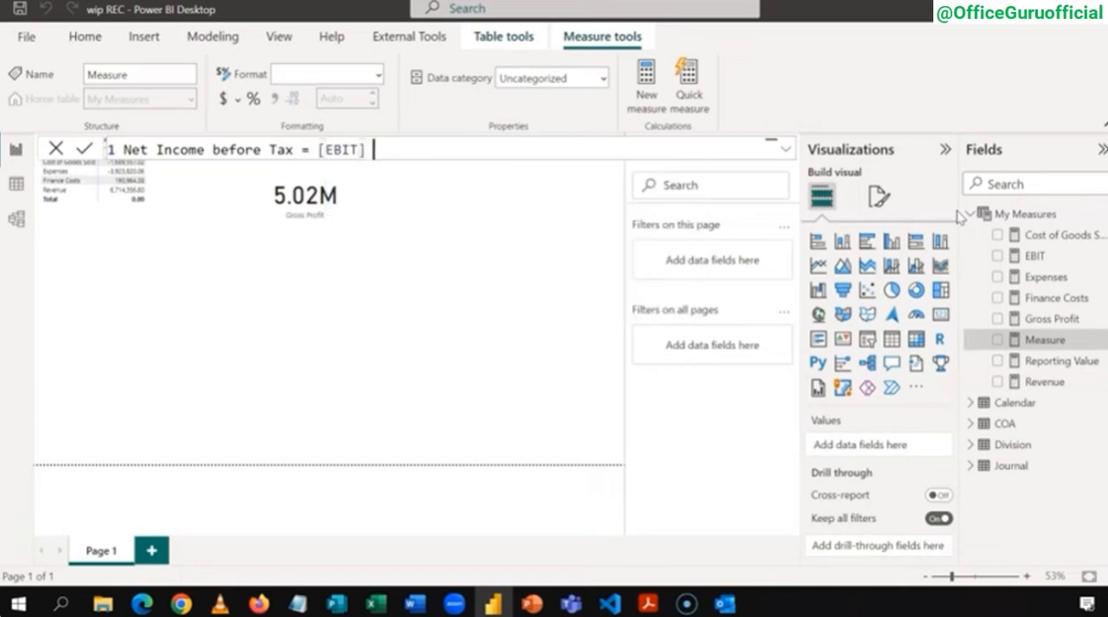
type(" [")
key("Down")
key("Down")
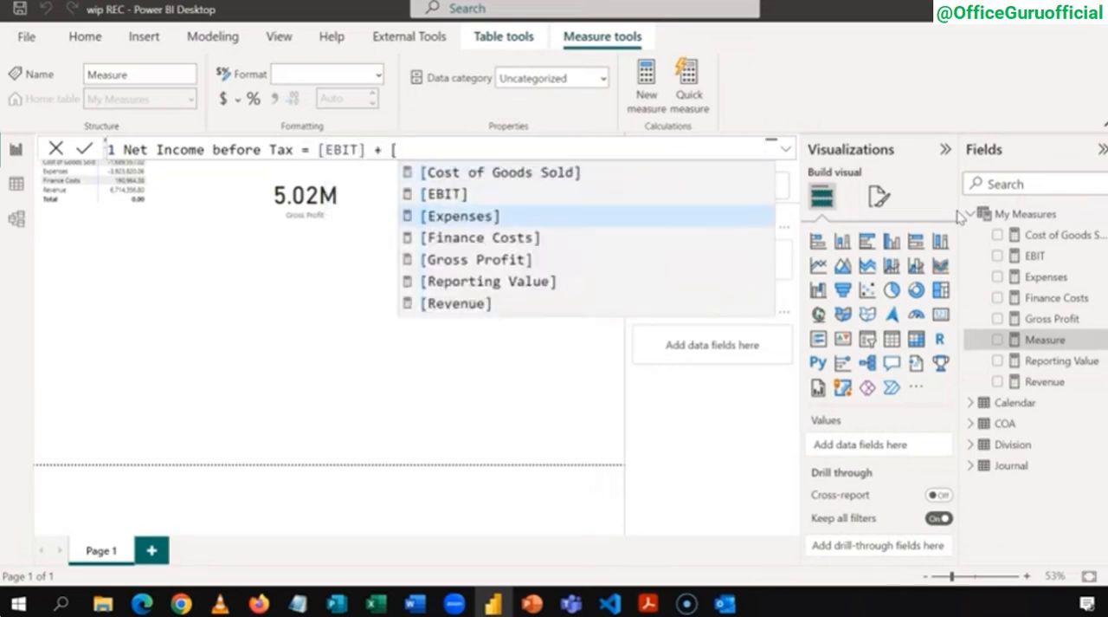
key("Down")
key("Down")
key("Up")
key("Tab")
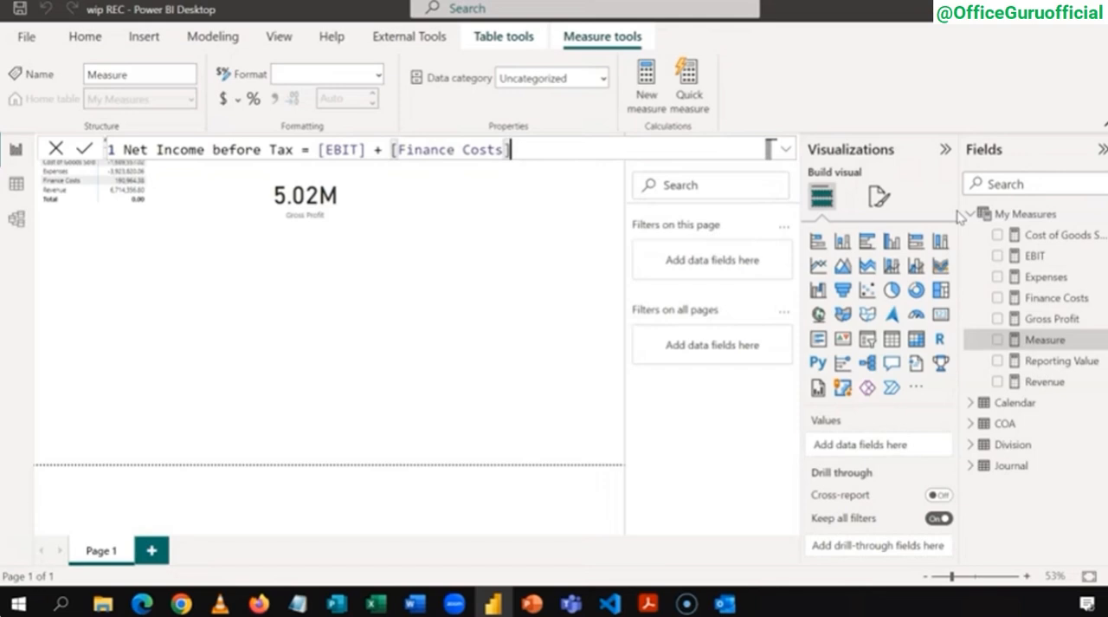
key("Return")
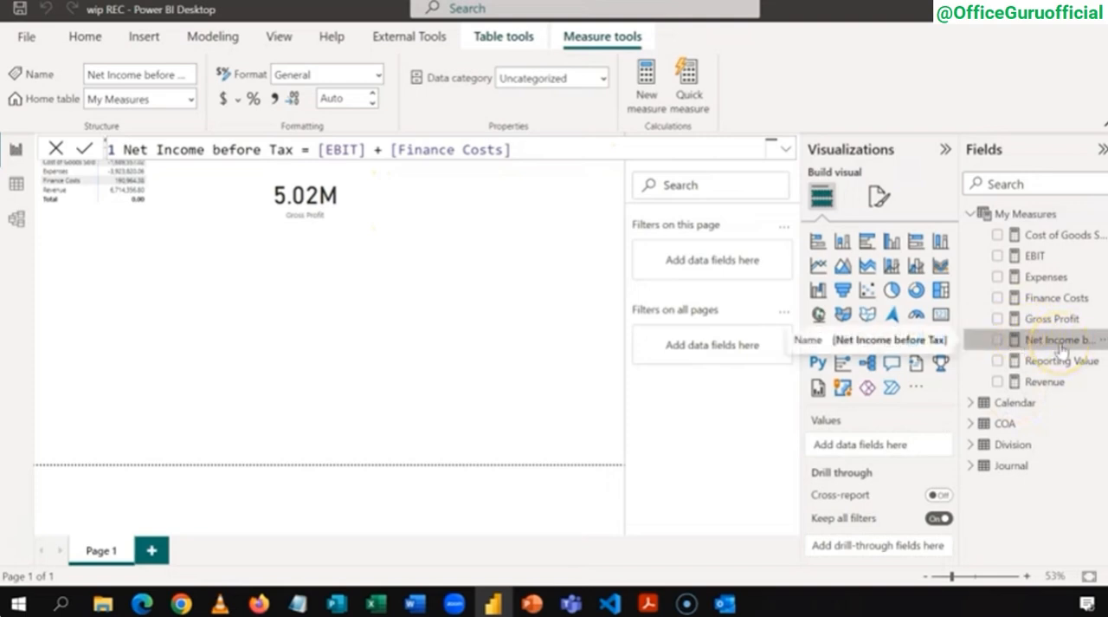
Step: Move the Gross Profit card lower on the report page, leaving space above it
left_click(377, 199)
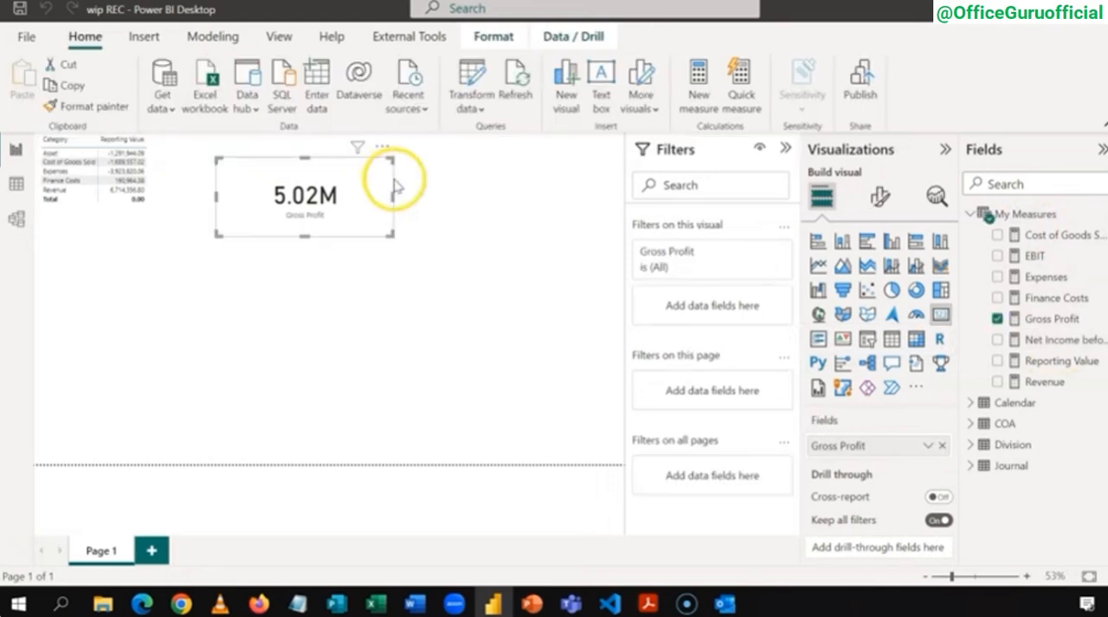
left_click_drag(394, 184, 398, 267)
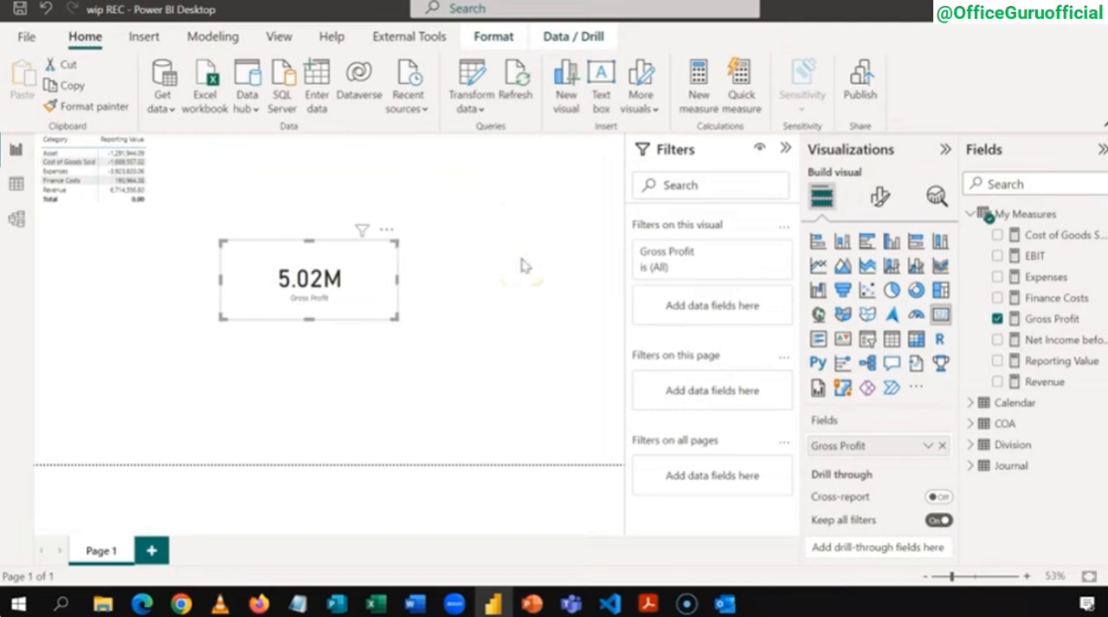
Step: Start a new measure named Tax in My Measures with an IF function that tests [Net Income before Tax]
left_click(1017, 216)
left_click(997, 220)
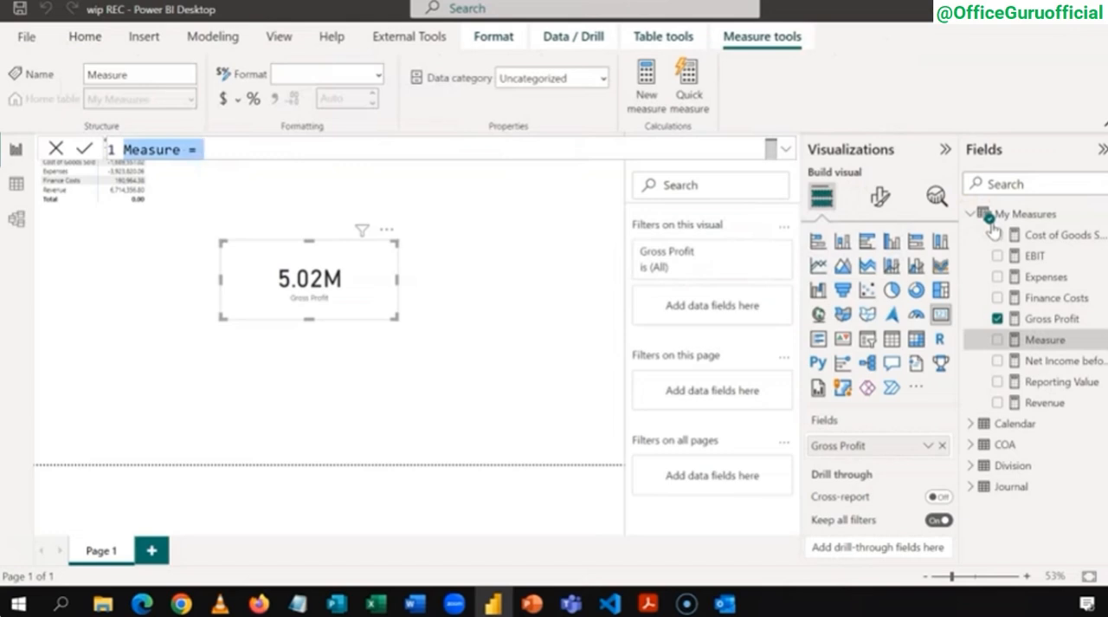
type("Tax")
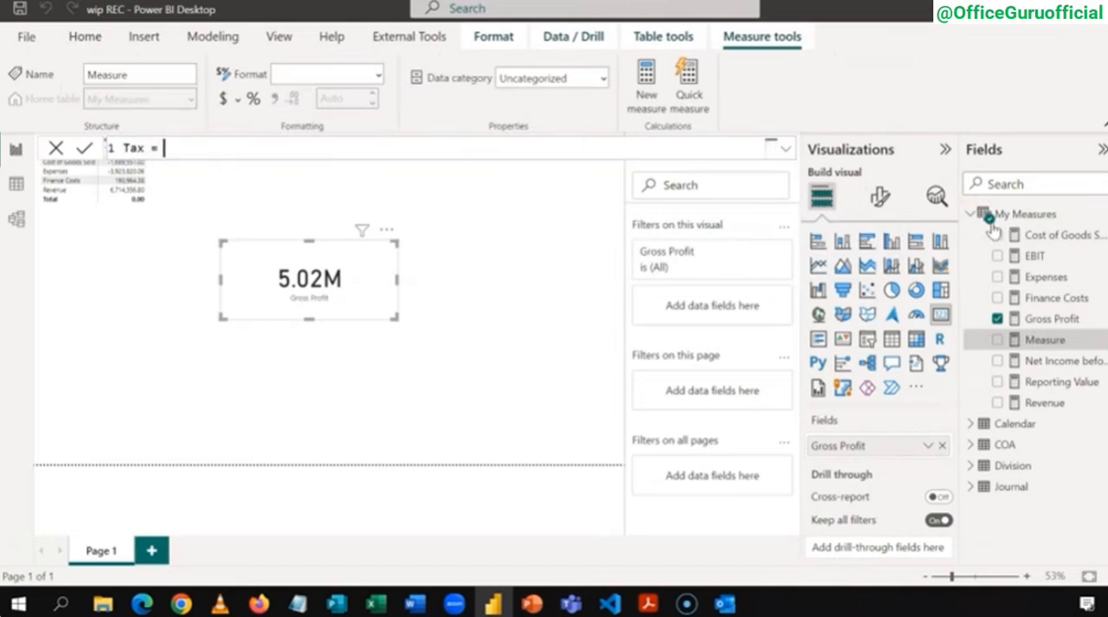
type(" = IF(")
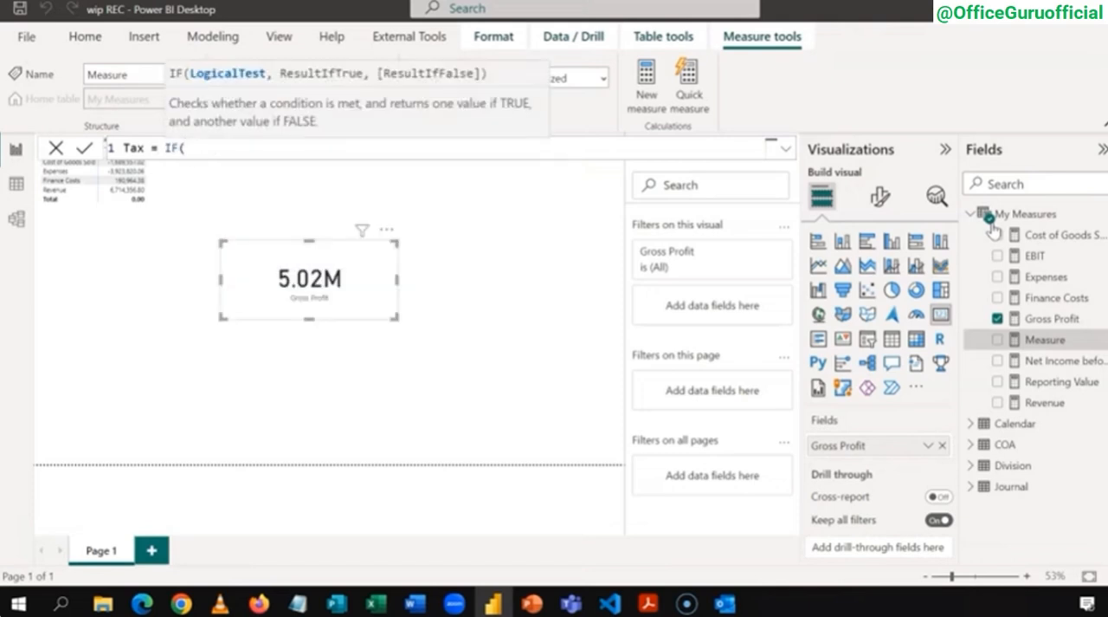
type("[")
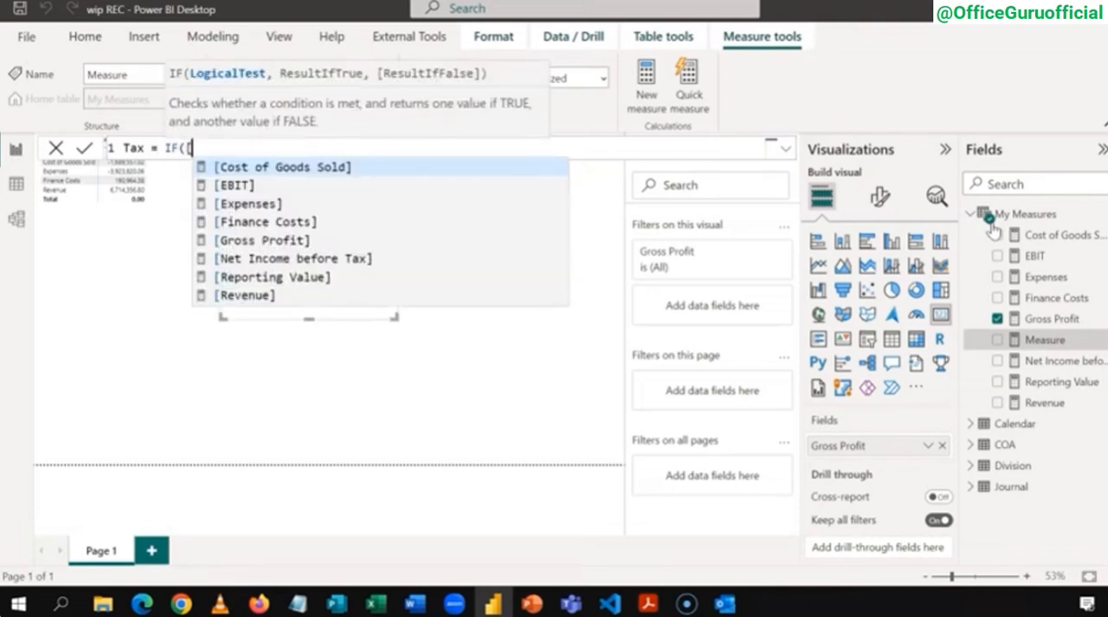
key("Down")
key("Down")
key("Down")
key("Down")
key("Down")
key("Tab")
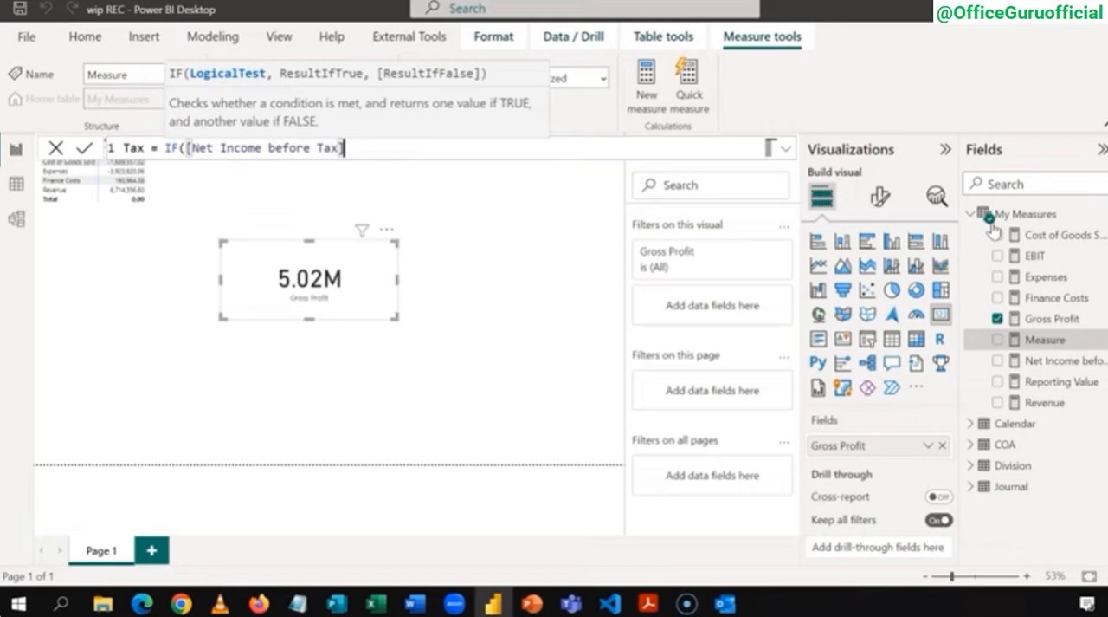
Step: Complete the Tax formula with the condition >0, the true result -[Net Income before Tax]*0.25 and the false result 0, and commit it
type(">0,-")
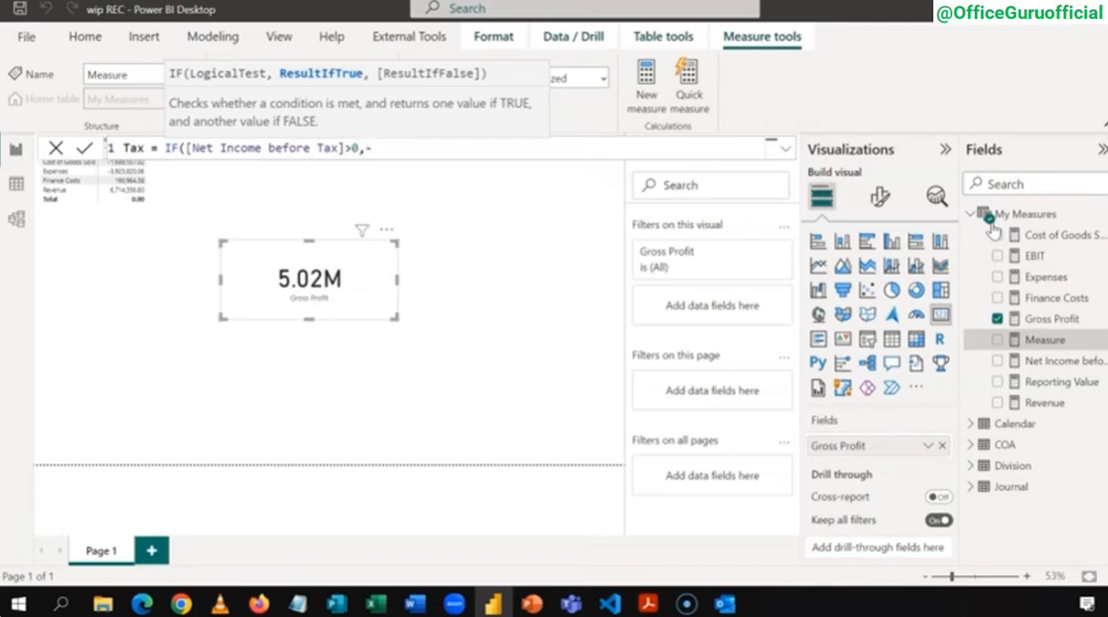
type("[N")
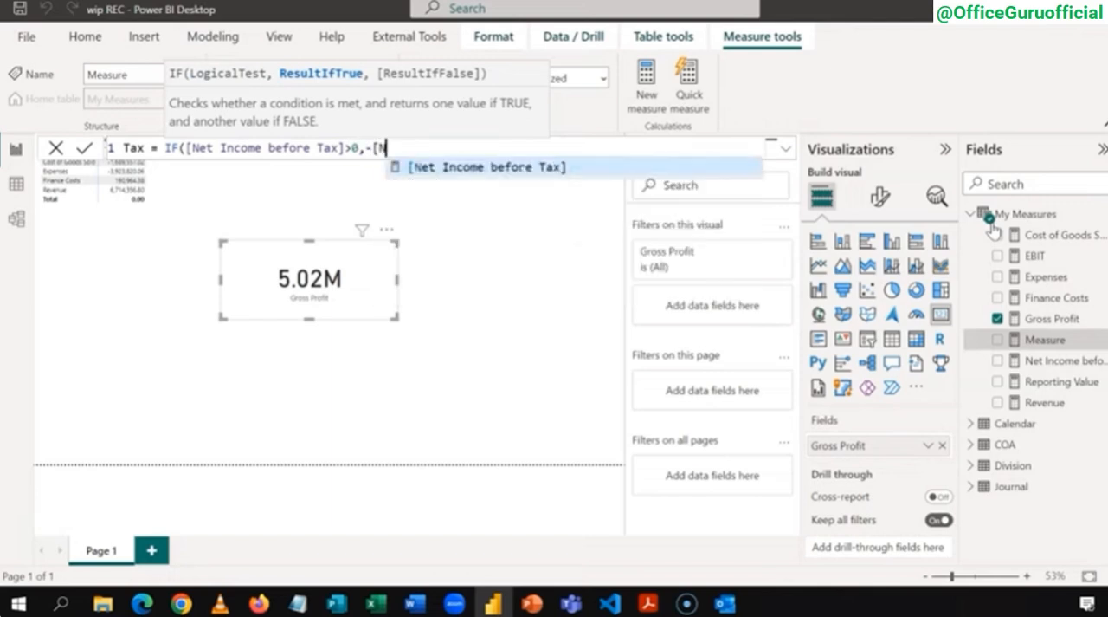
key("Tab")
type("*")
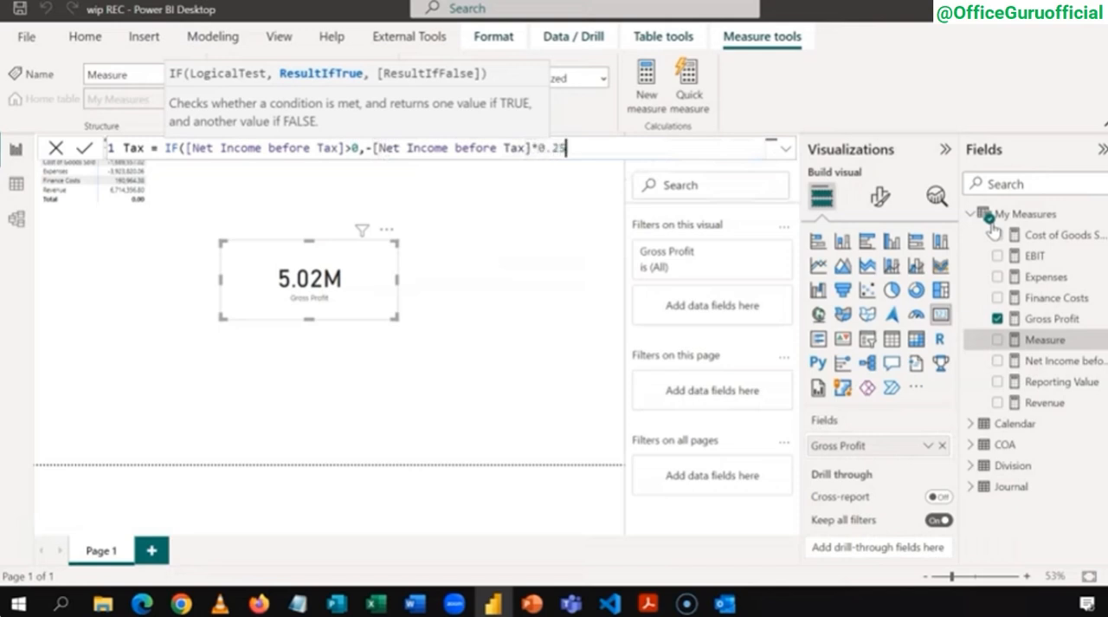
type("0.25,0")
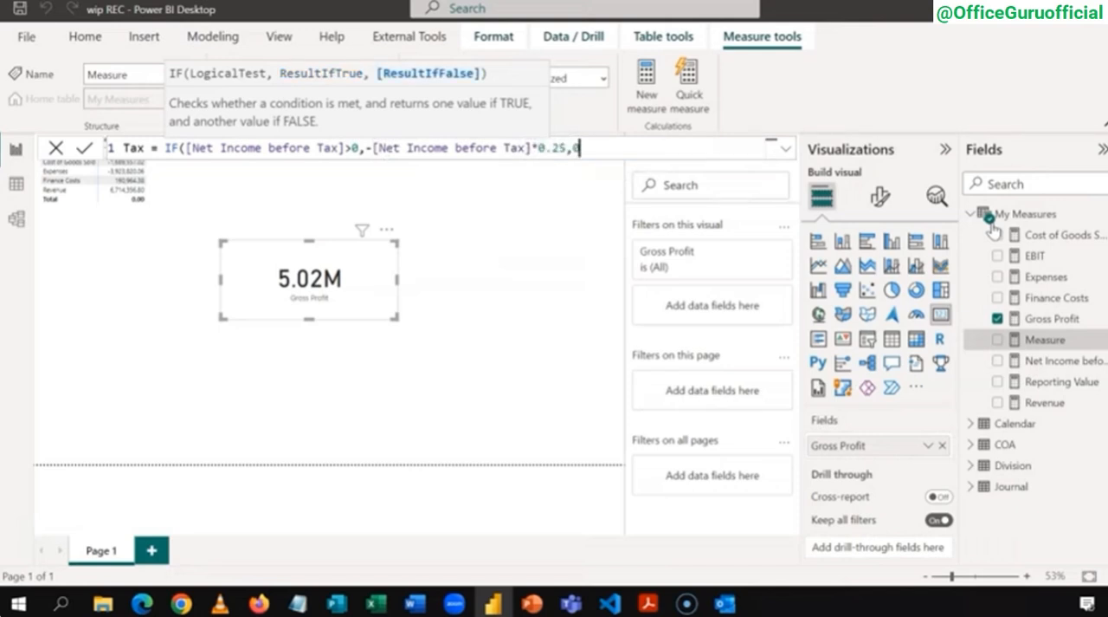
type(")")
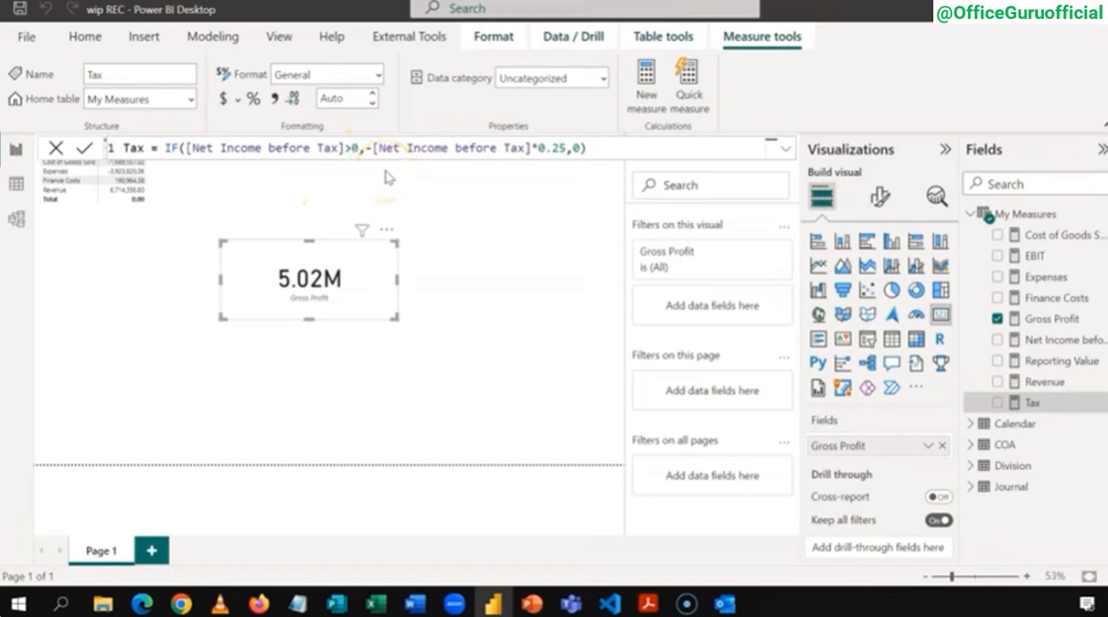
Step: Start a new measure named Net Income in My Measures
right_click(1019, 219)
left_click(987, 218)
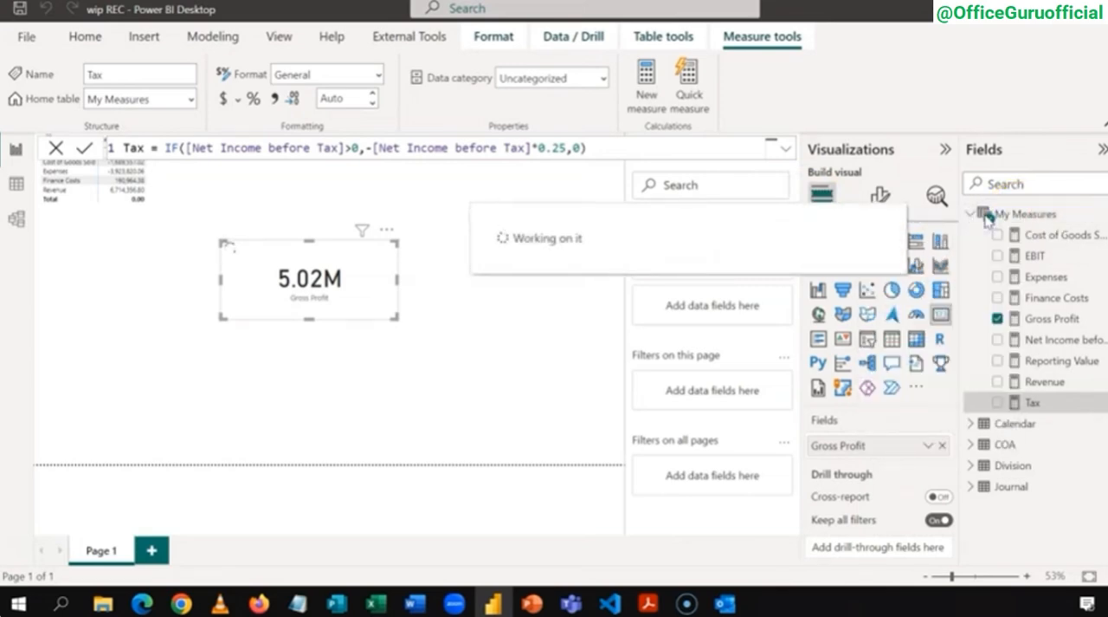
type("n")
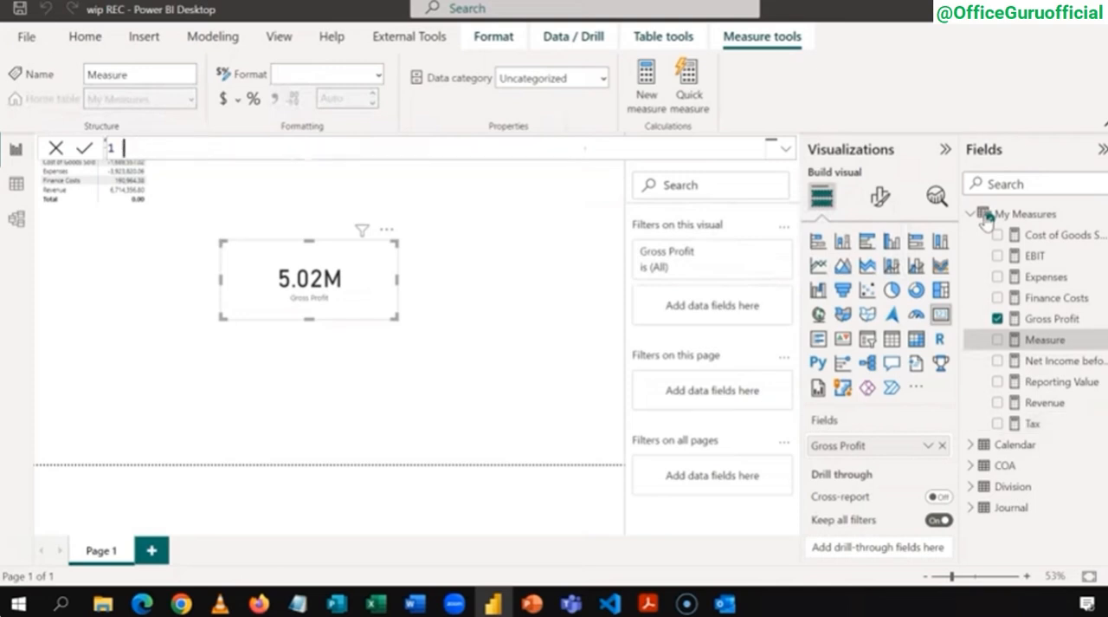
type("Net Income")
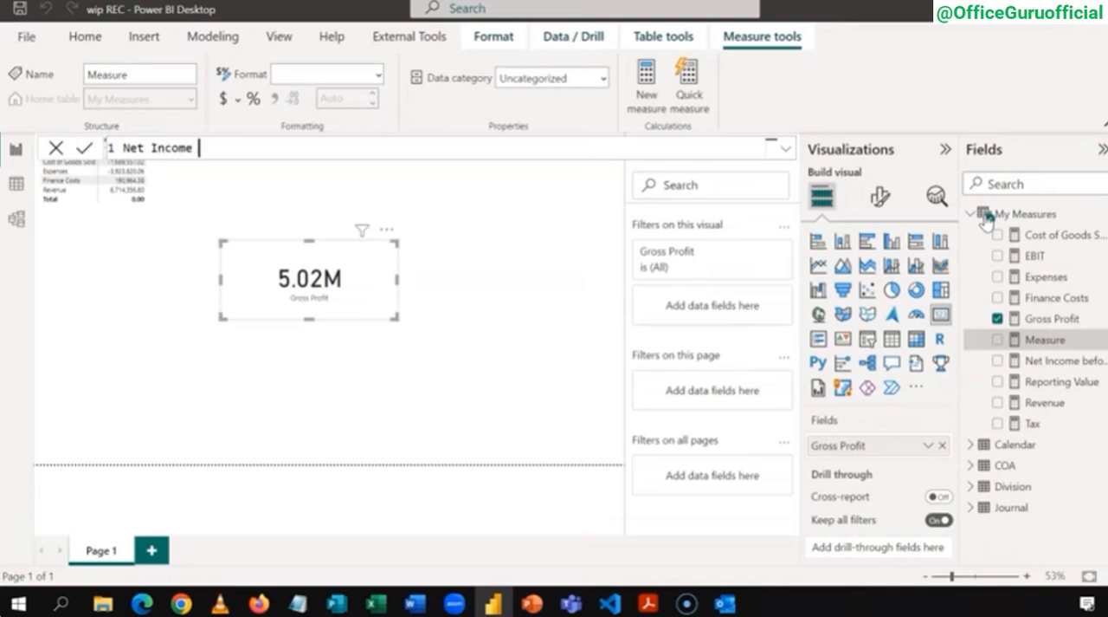
type(" = [")
Step: Define the Net Income measure as [Net Income before Tax] + [Tax] and commit the formula
key("Down")
key("Down")
key("Down")
key("Down")
key("Down")
key("Tab")
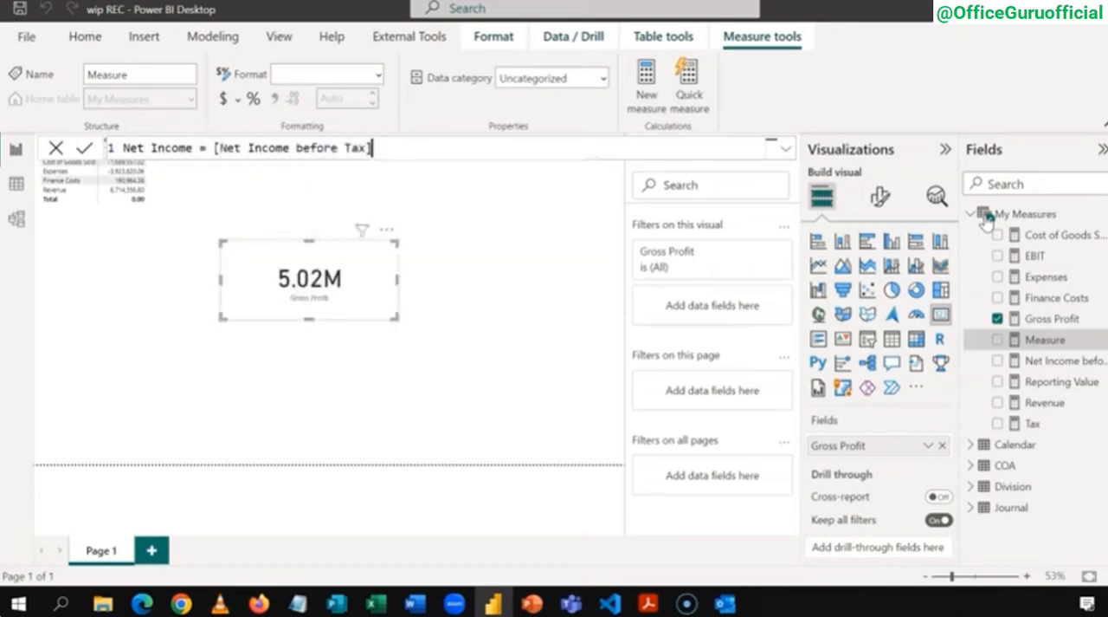
type("[")
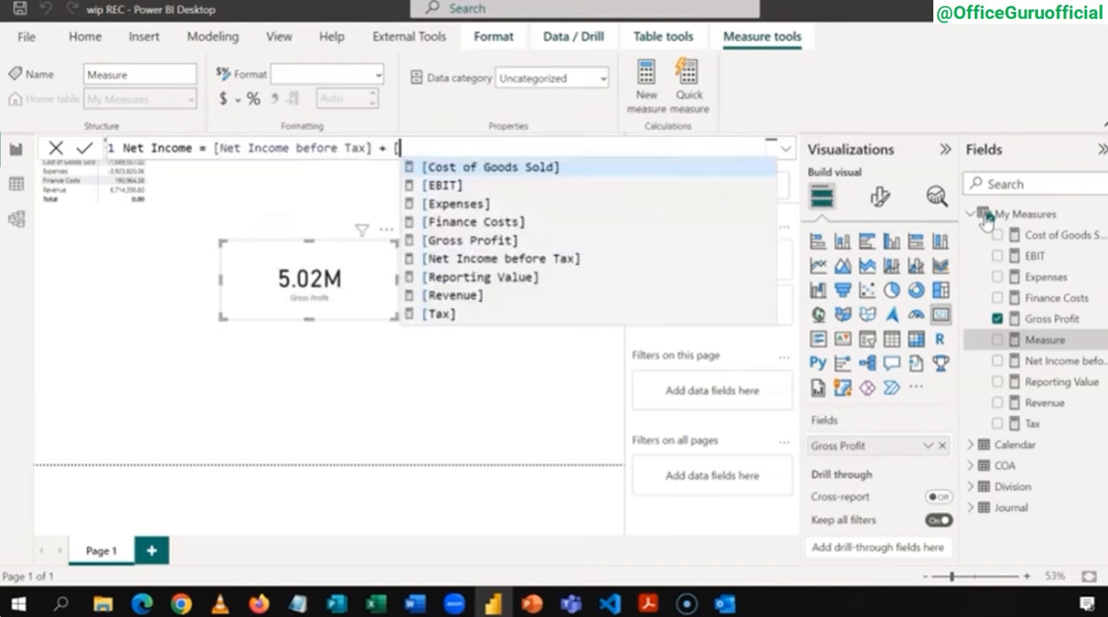
type("T")
key("Tab")
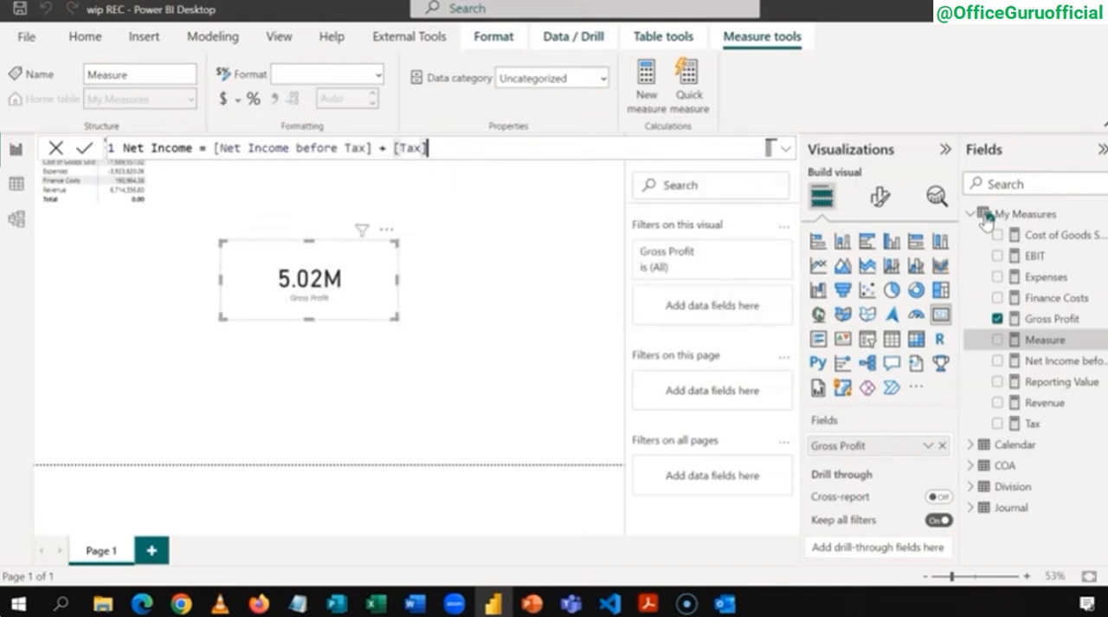
key("Return")
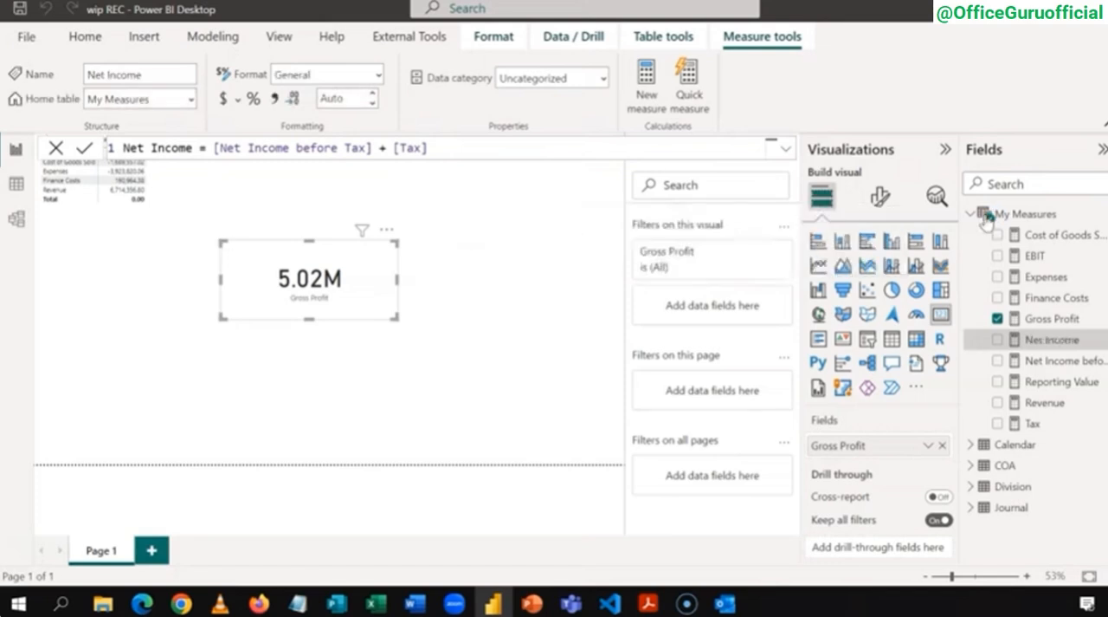
Step: Replace Gross Profit with the Net Income measure in the card visual
left_click(996, 319)
left_click(998, 340)
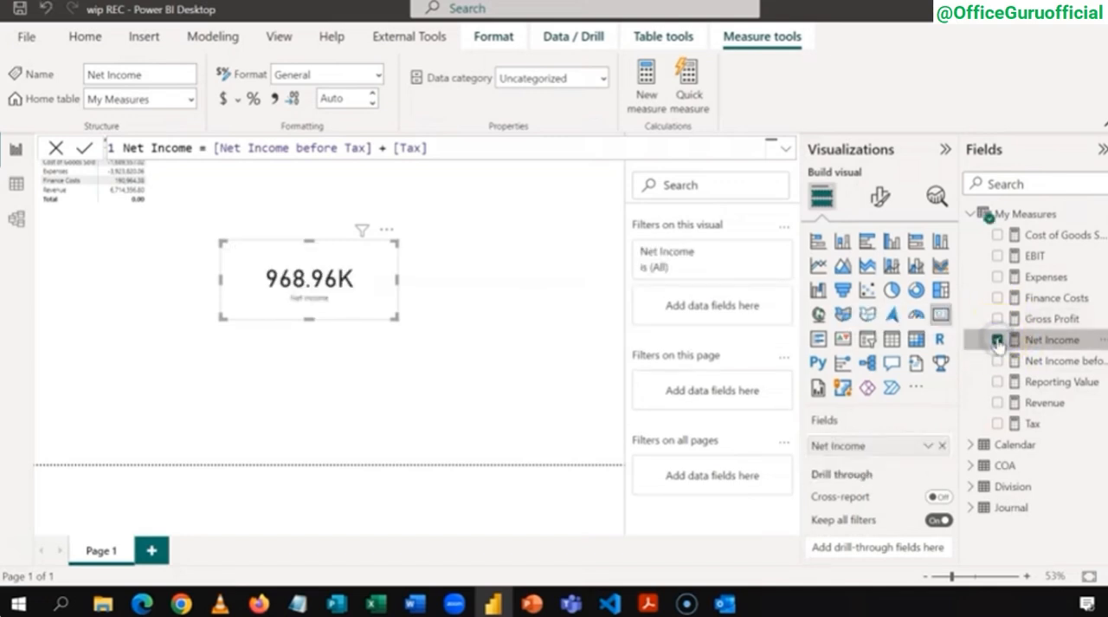
left_click(389, 442)
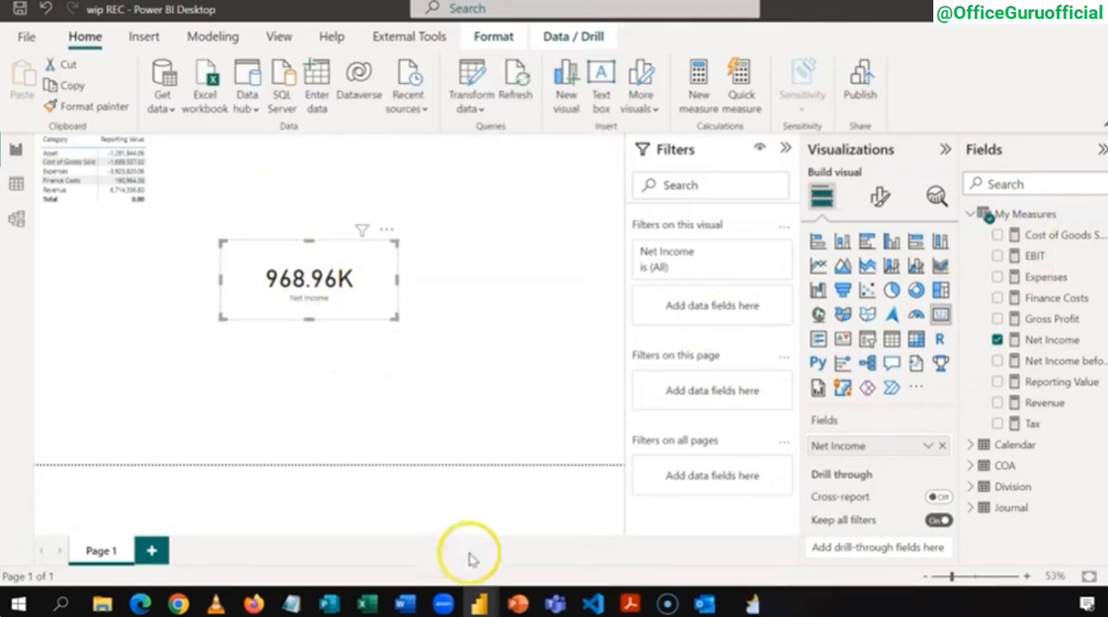
Step: Switch to the Creating an Income Statement Dashboard_Finish report, examine its income statement matrix in focus mode, and return to the wip REC report
left_click(478, 602)
left_click(520, 524)
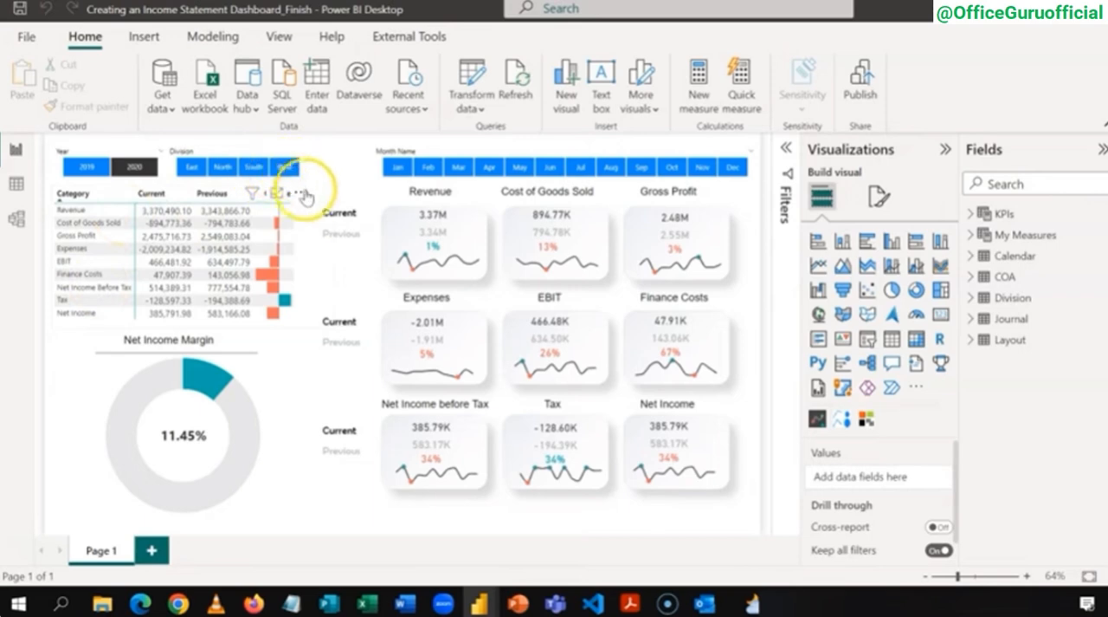
left_click(306, 175)
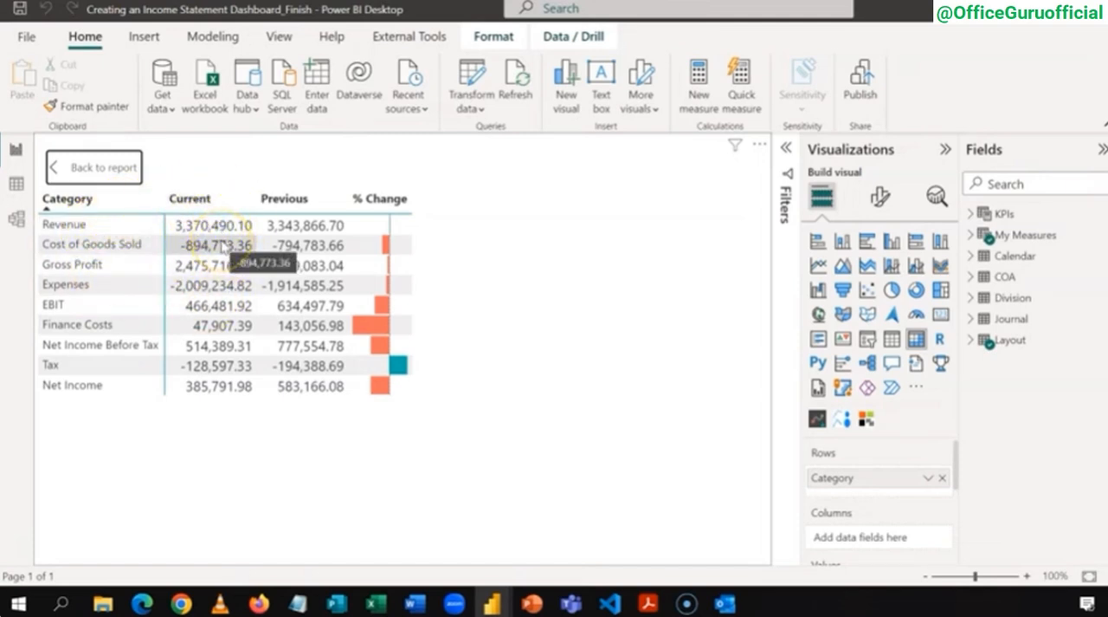
left_click(50, 169)
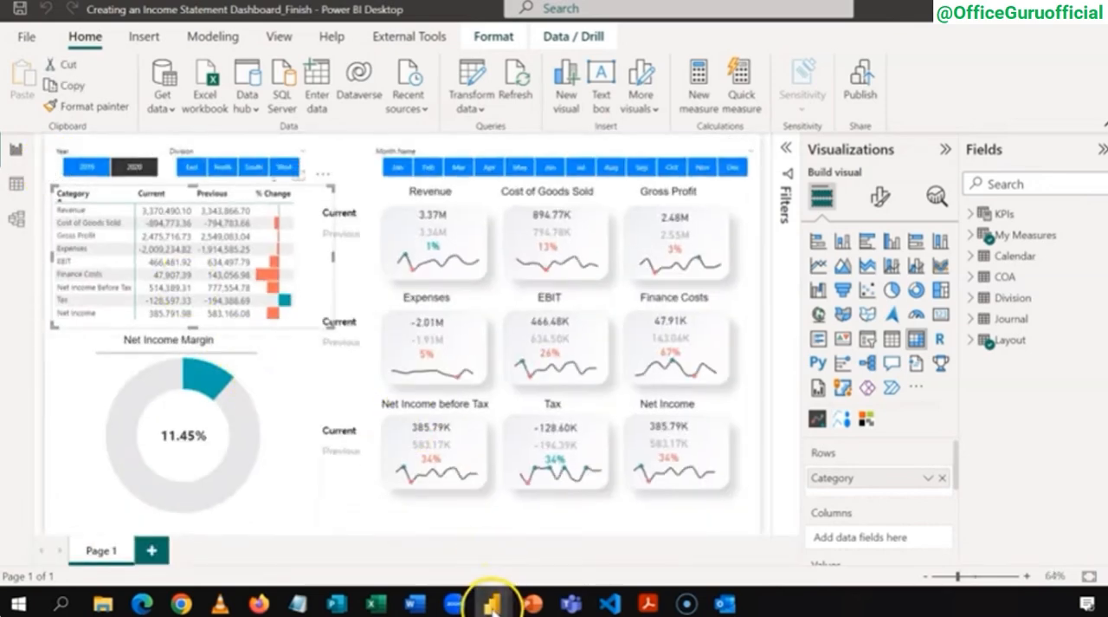
mouse_move(492, 602)
left_click(404, 554)
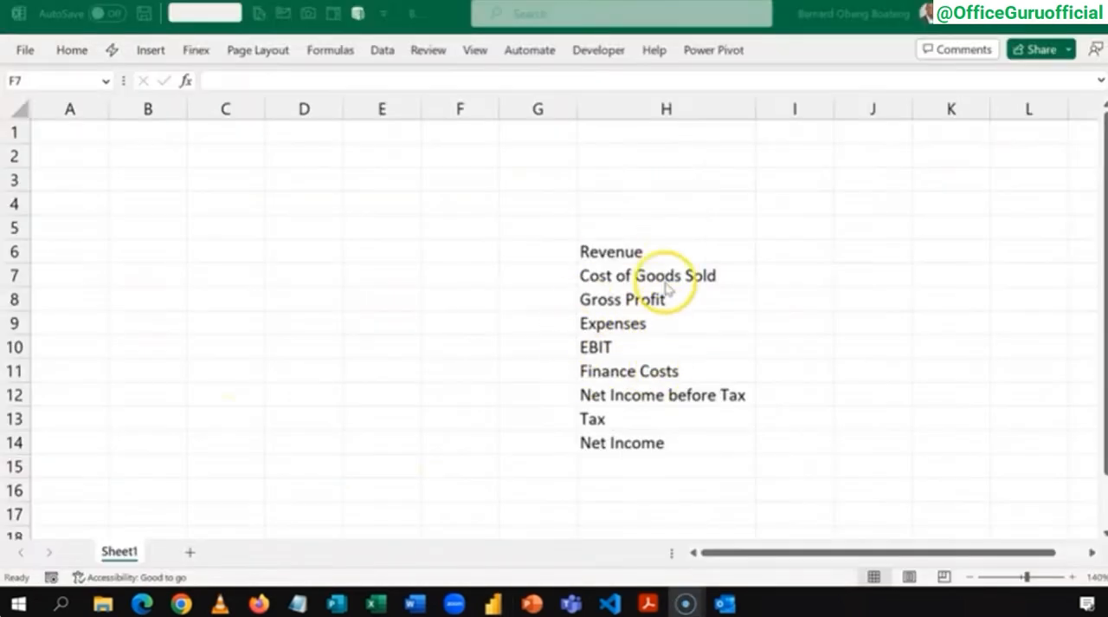
Step: Switch to the Excel list of income statement items and add the headers Category in H5 and Sort in I5
left_click(668, 252)
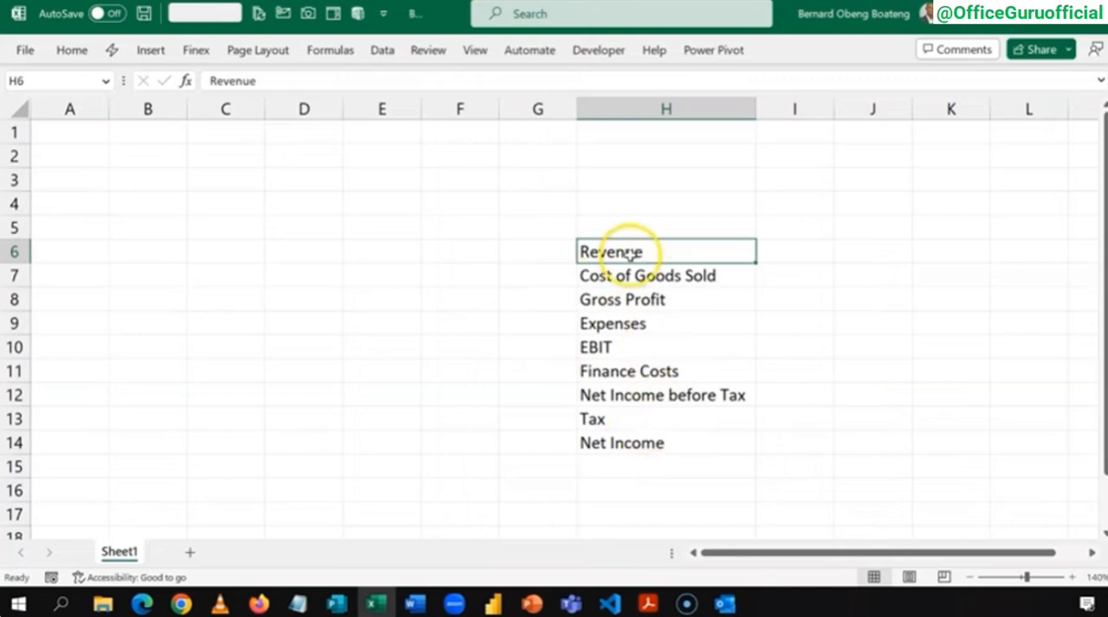
left_click(657, 232)
type("Category")
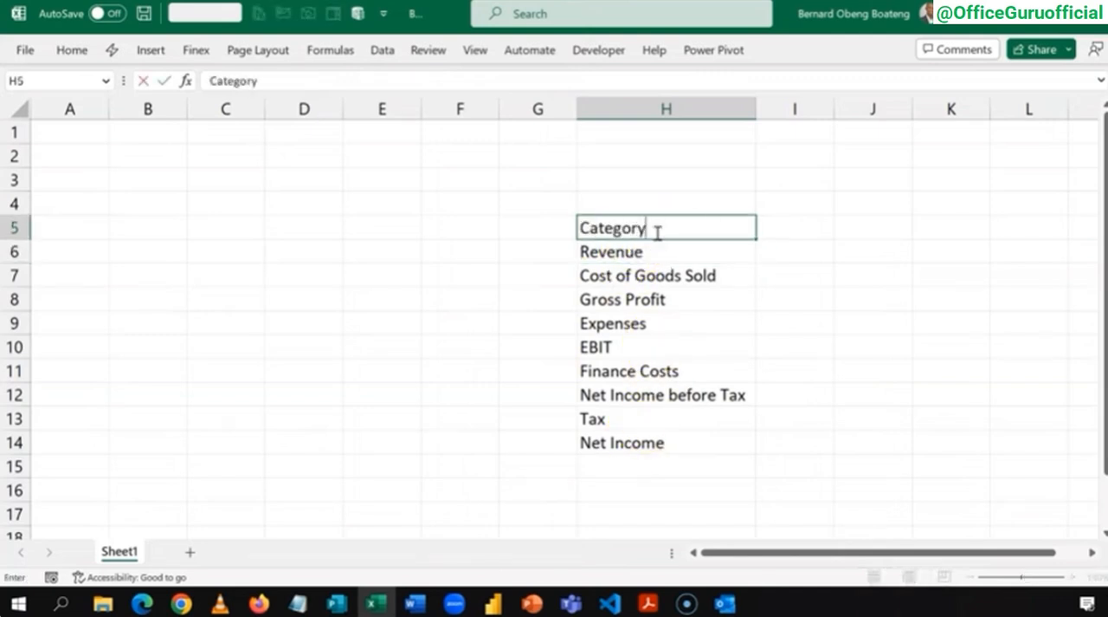
key("Tab")
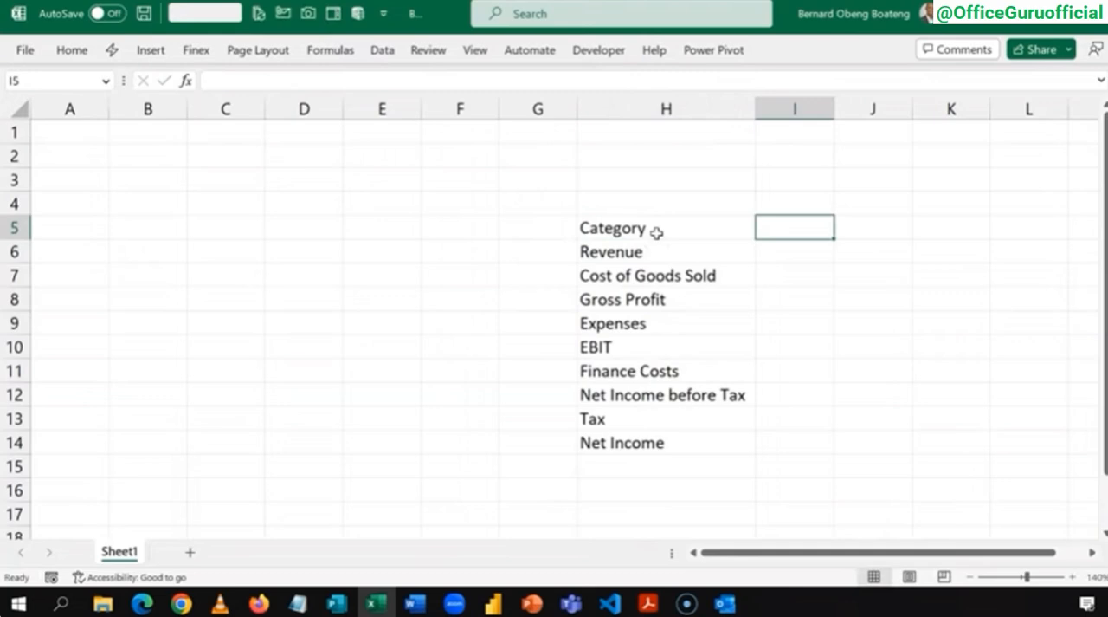
type("Sort")
key("Return")
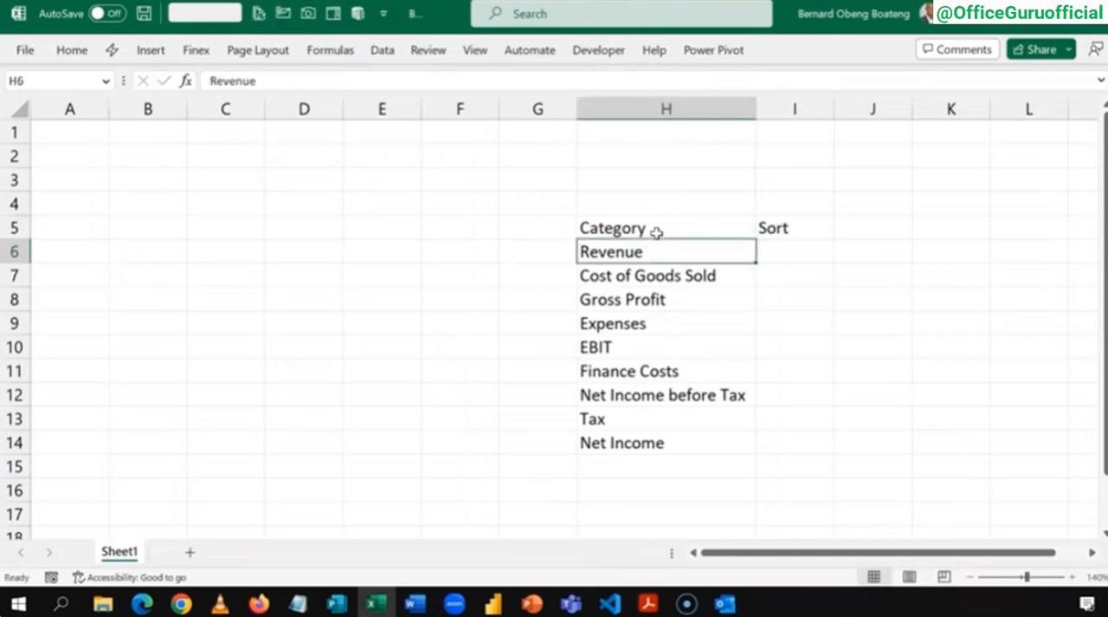
Step: Number the nine categories in the Sort column by entering =SEQUENCE(9) in I6
key("Tab")
key("Left")
key("Down")
key("Down")
key("Down")
key("Down")
key("Down")
key("Down")
key("Down")
key("Down")
key("Down")
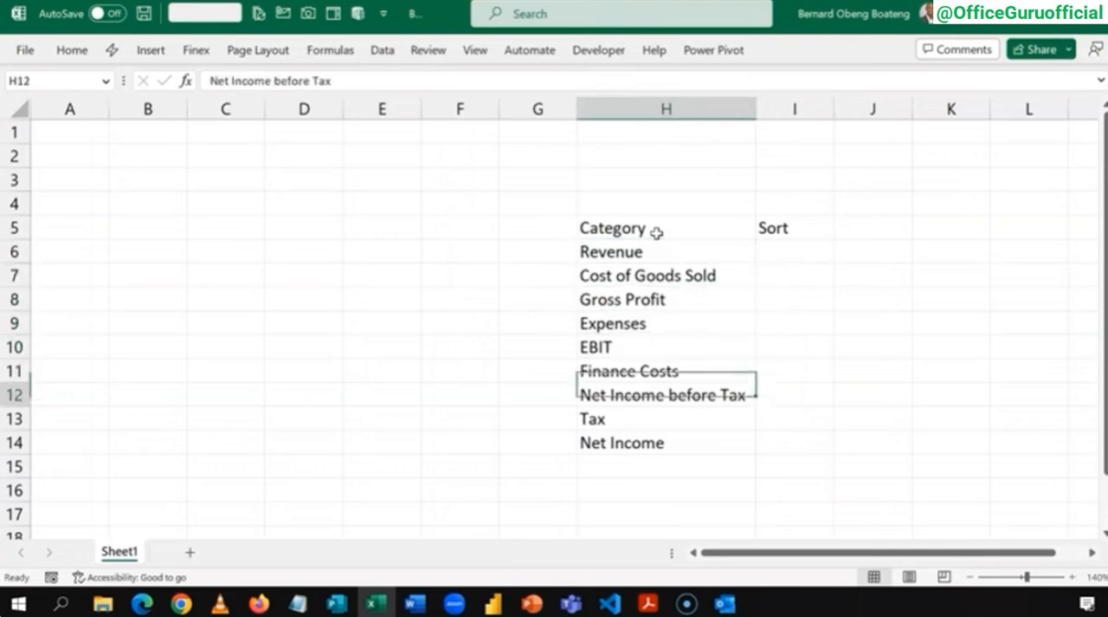
key("Up")
key("Up")
key("Up")
key("Up")
key("Up")
key("Up")
key("Up")
key("Up")
key("Up")
key("Up")
key("Right")
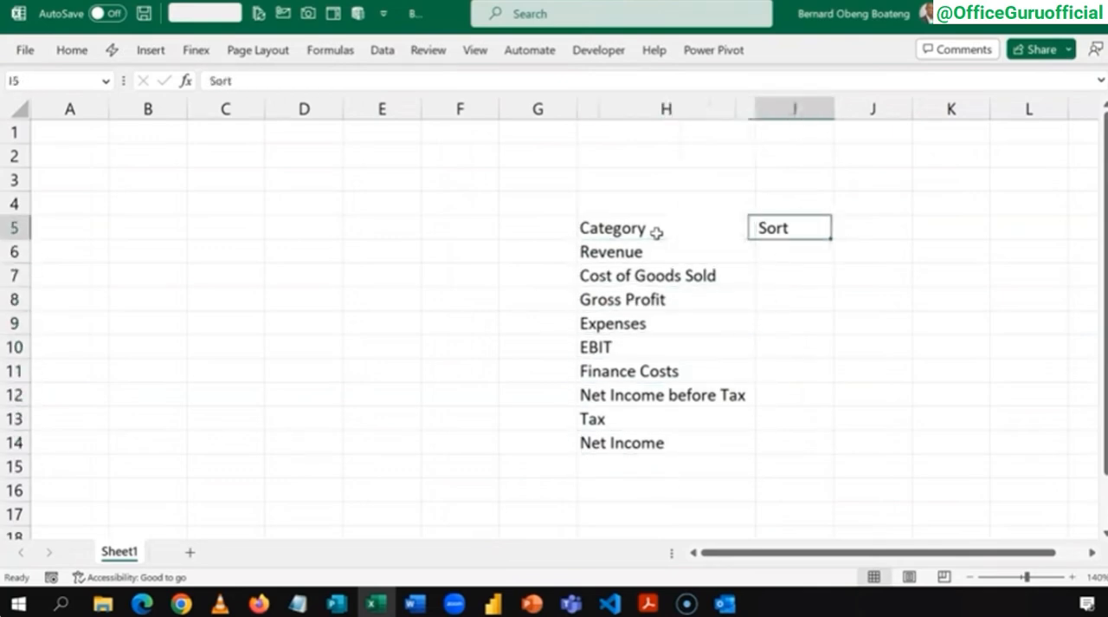
key("Right")
key("Down")
key("Left")
type("=SEQUENCE(")
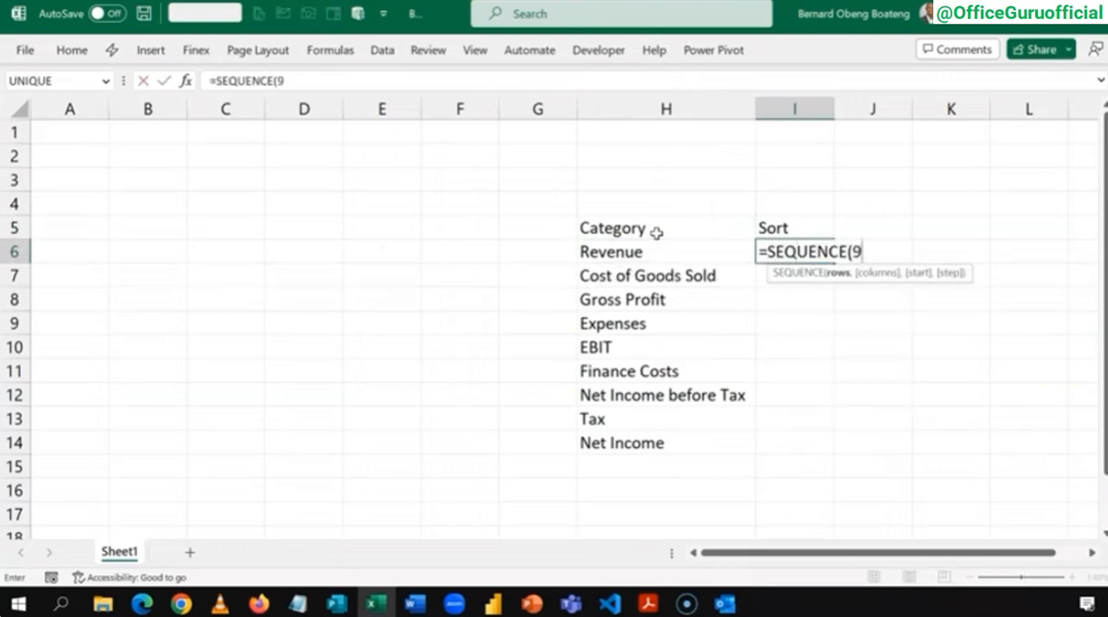
type("9")
key("Return")
key("Left")
key("Right")
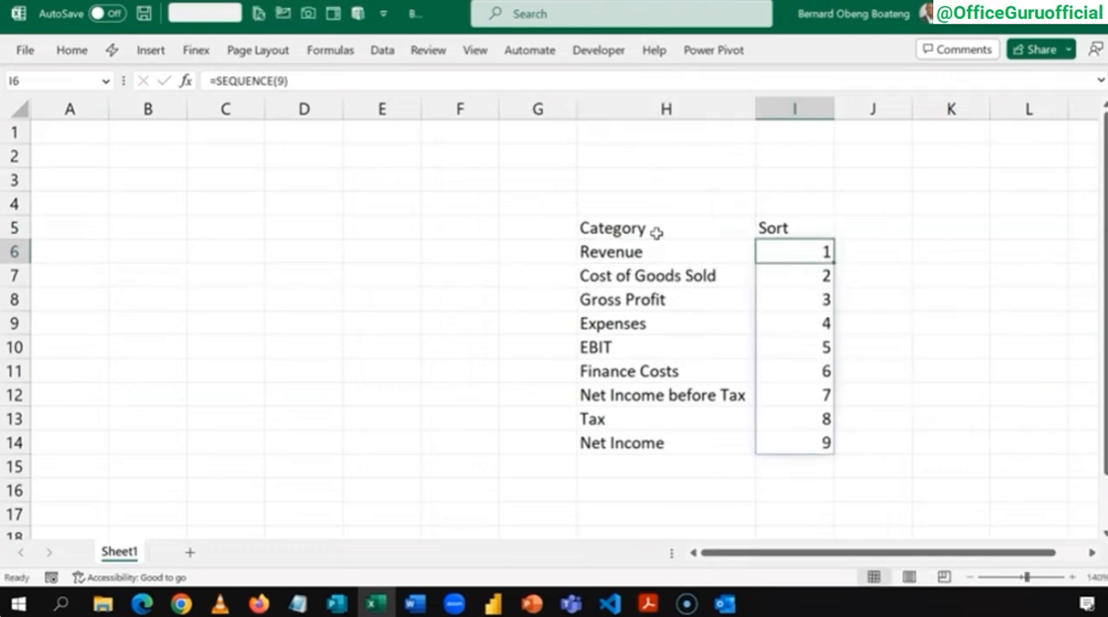
key("Left")
key("shift+Down")
key("shift+Down")
key("shift+Down")
key("shift+Down")
key("shift+Down")
key("shift+Down")
key("shift+Down")
key("shift+Down")
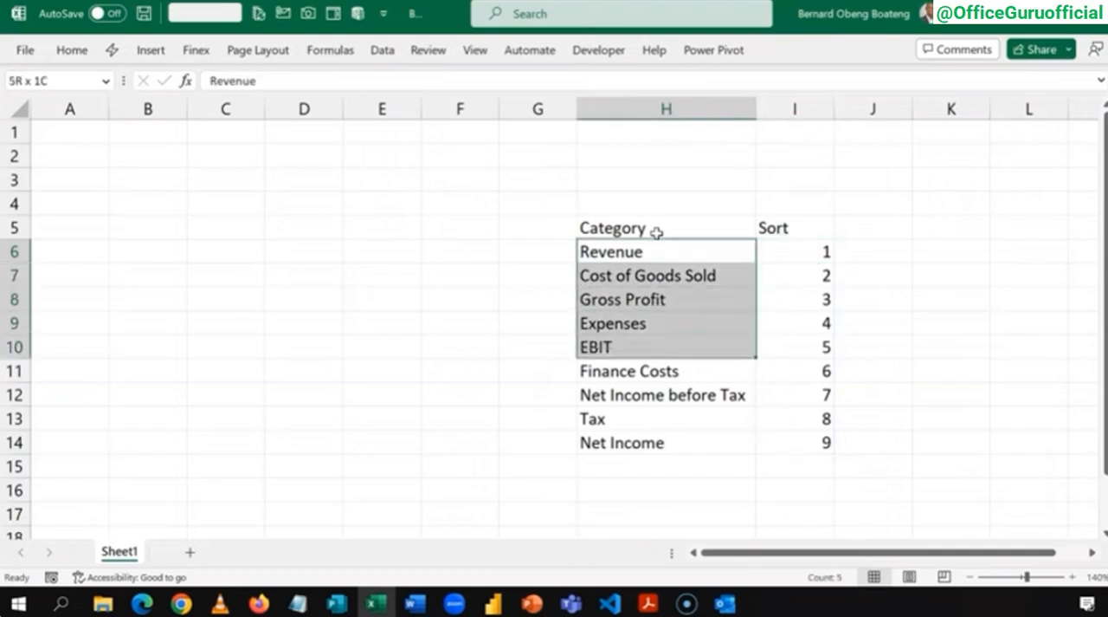
key("Up")
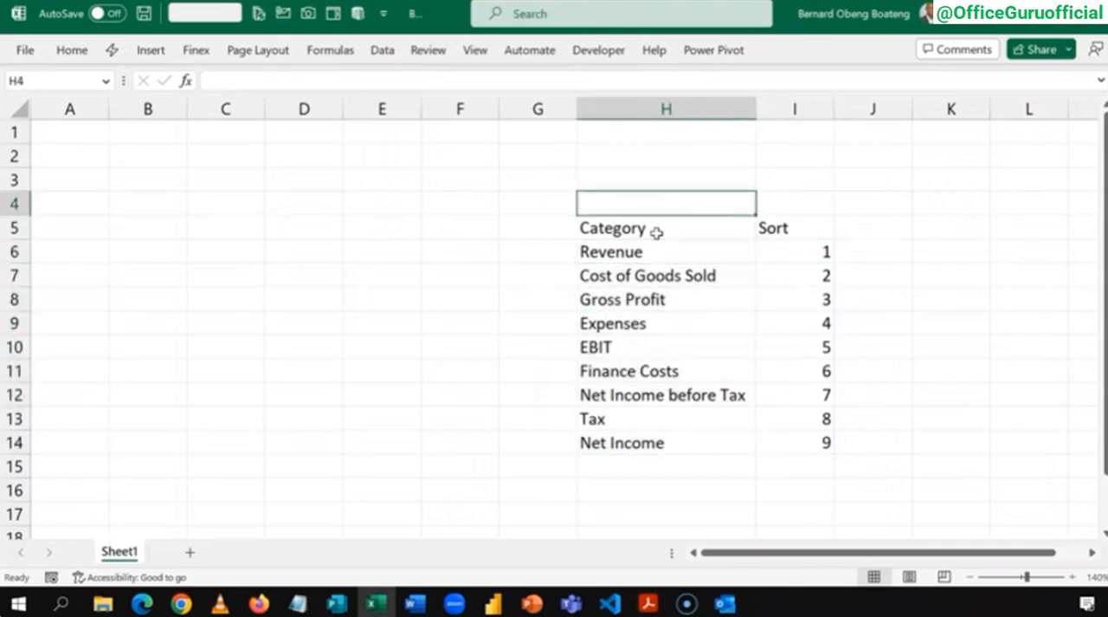
Step: Copy the whole Category and Sort table, H5:I14, including its headers
key("Down")
key("shift+Right")
key("shift+Down")
key("shift+Down")
key("shift+Down")
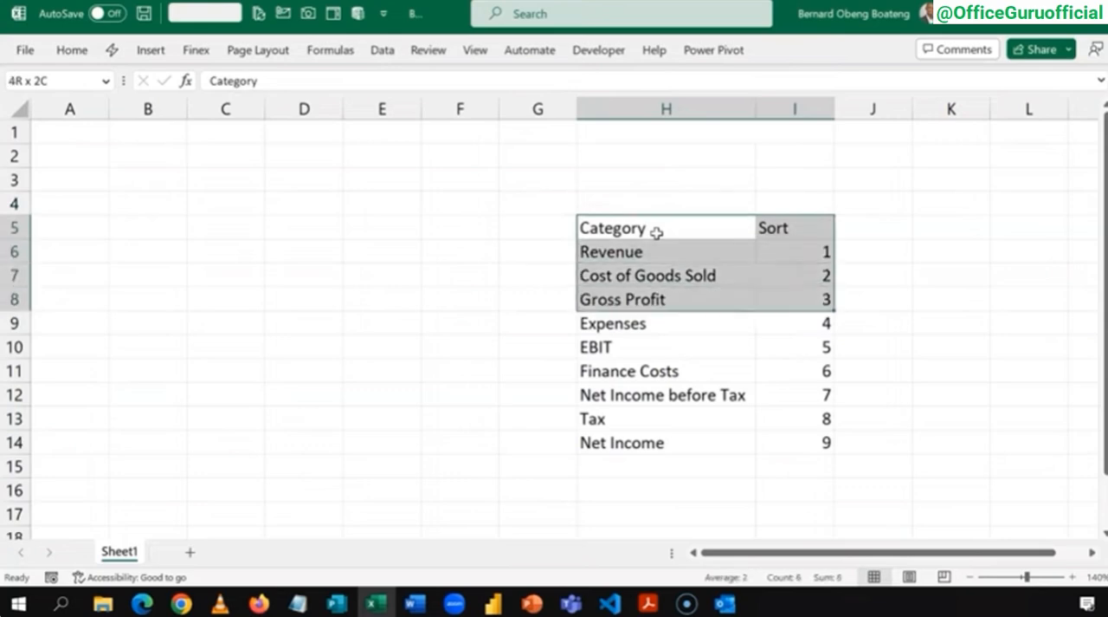
key("shift+Down")
key("shift+Down")
key("shift+Down")
key("shift+Down")
key("shift+Down")
key("shift+Down")
key("ctrl+c")
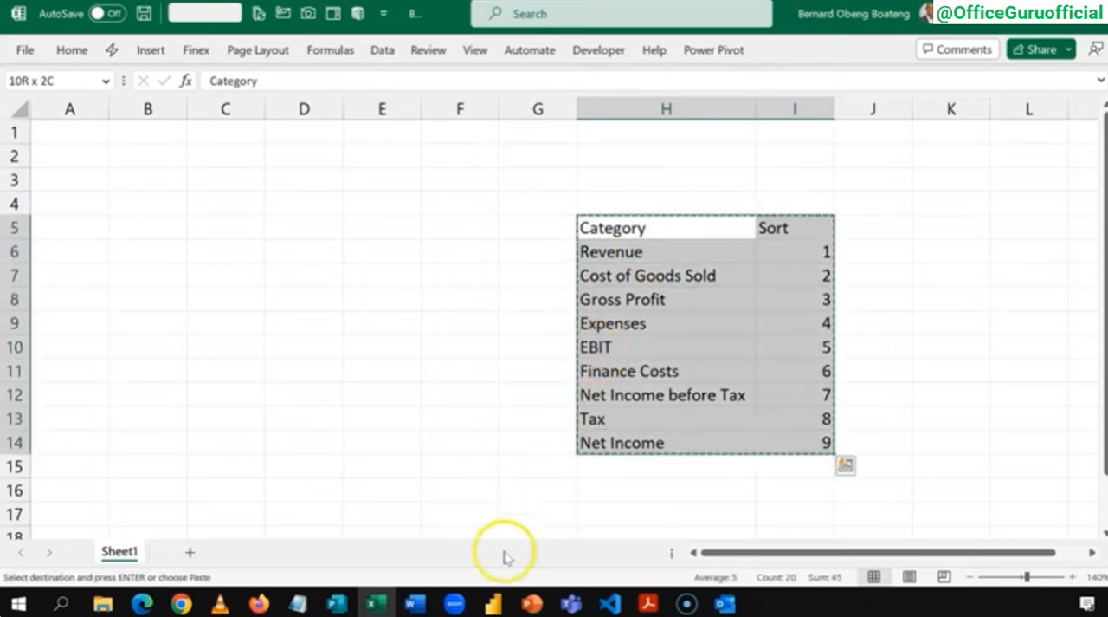
Step: Switch to the wip REC report in Power BI and load the copied cells as a new manually entered table named Layout
left_click(490, 604)
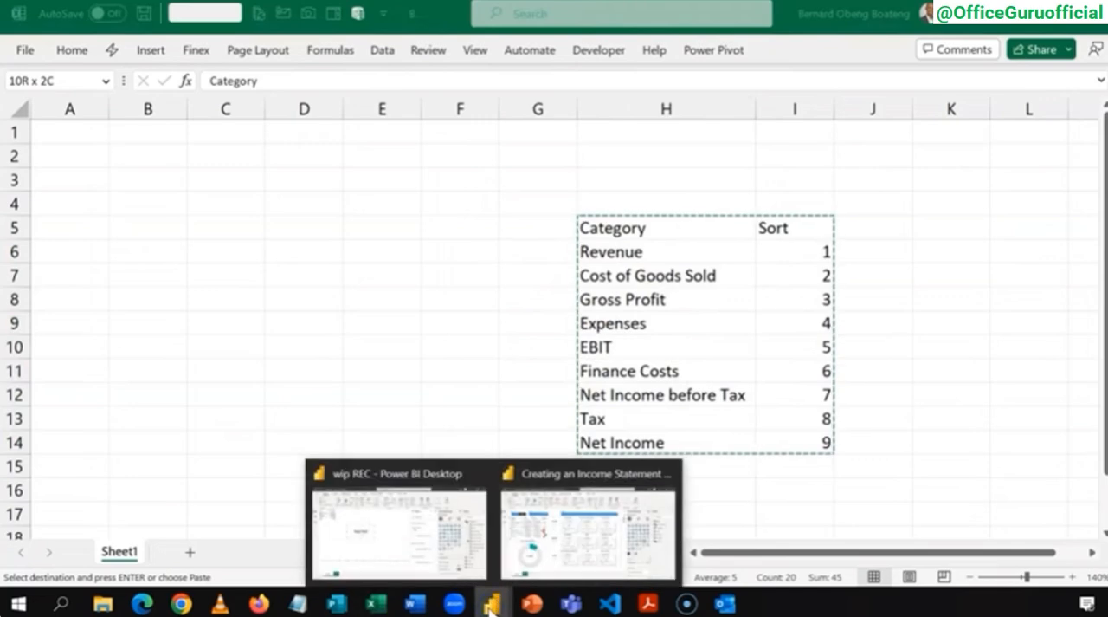
left_click(382, 550)
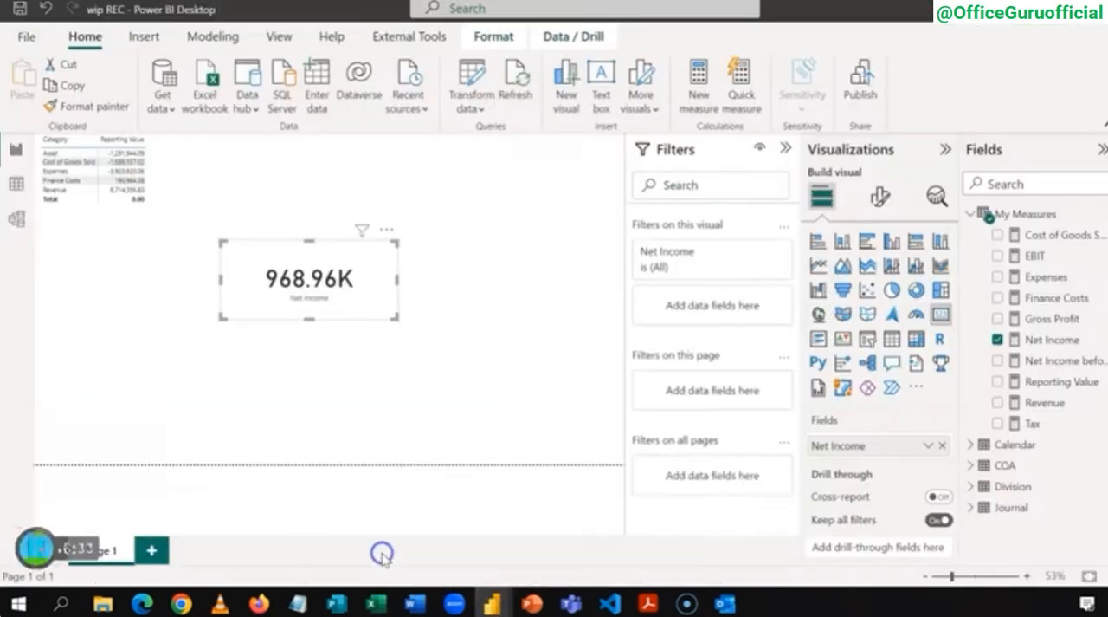
left_click(317, 83)
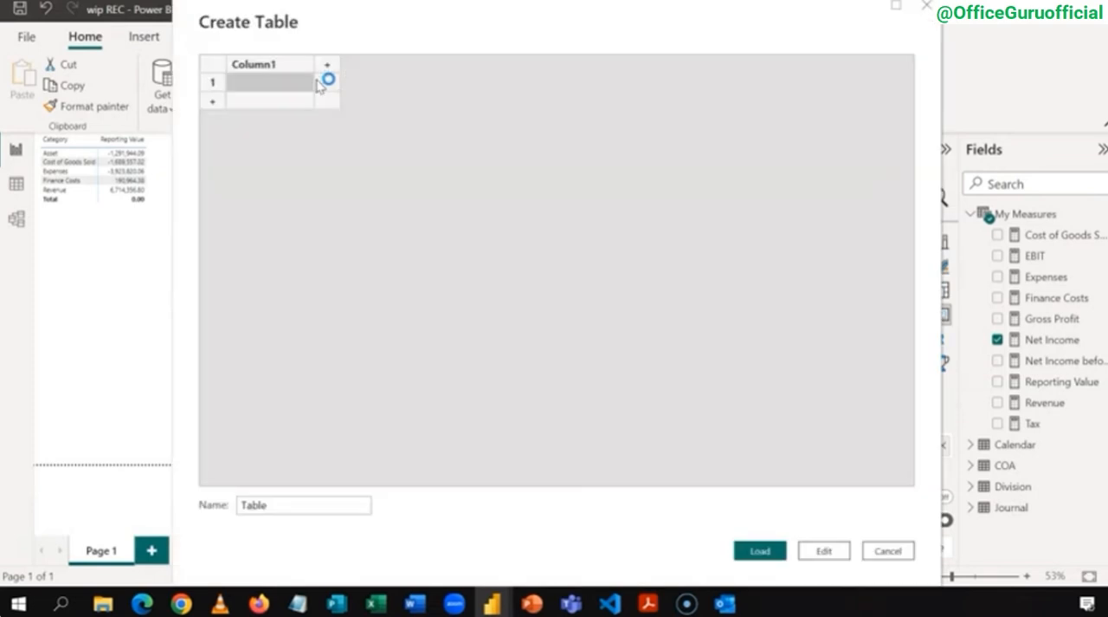
left_click(291, 67)
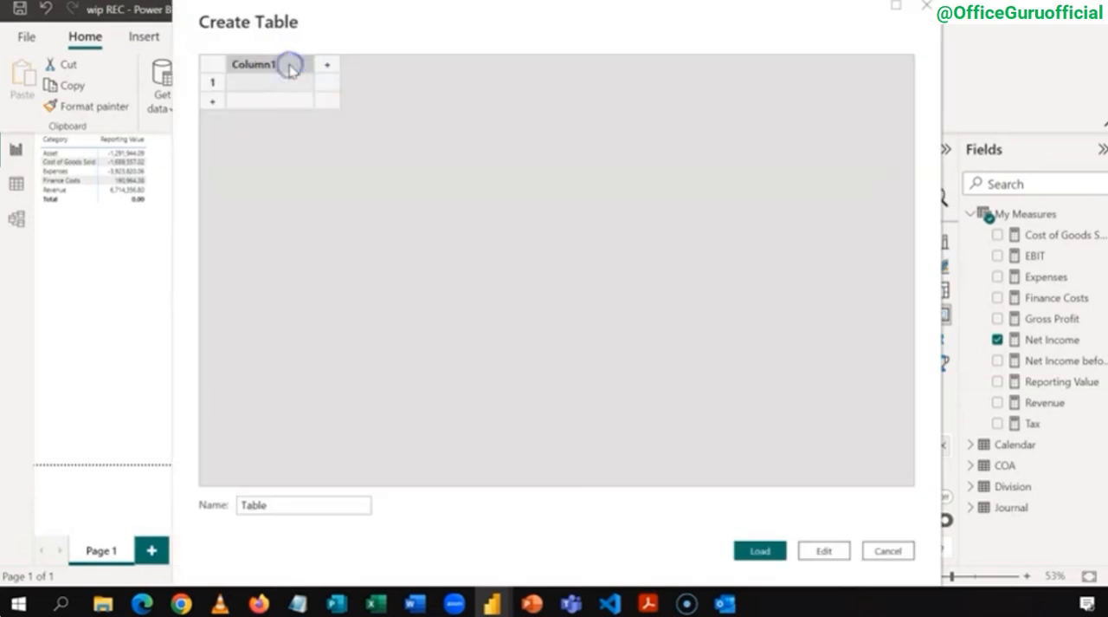
key("ctrl+v")
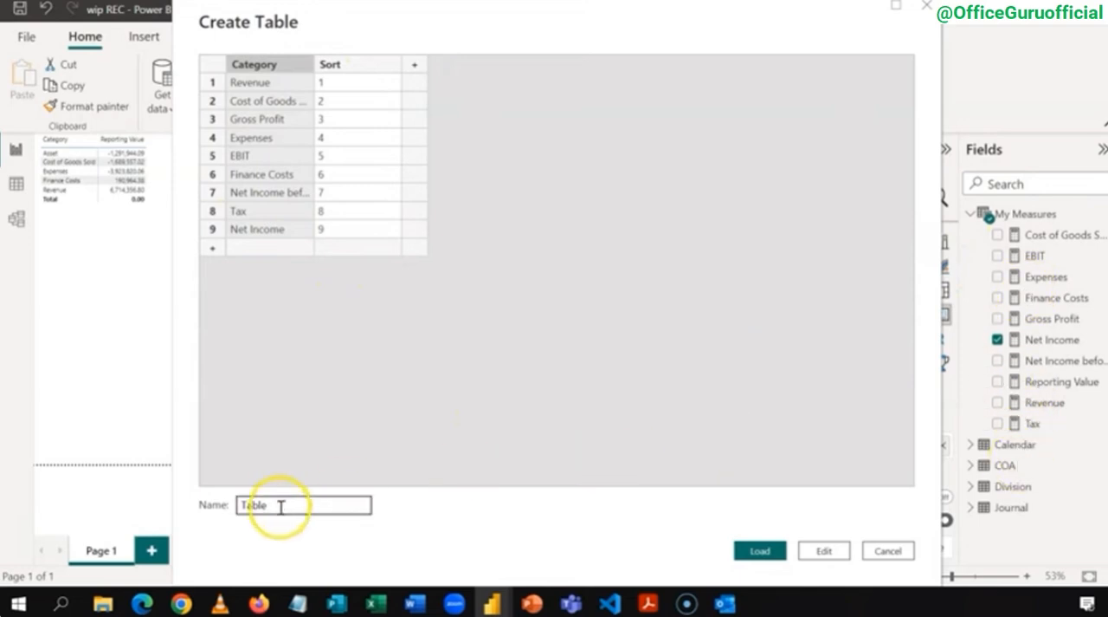
left_click_drag(279, 504, 183, 505)
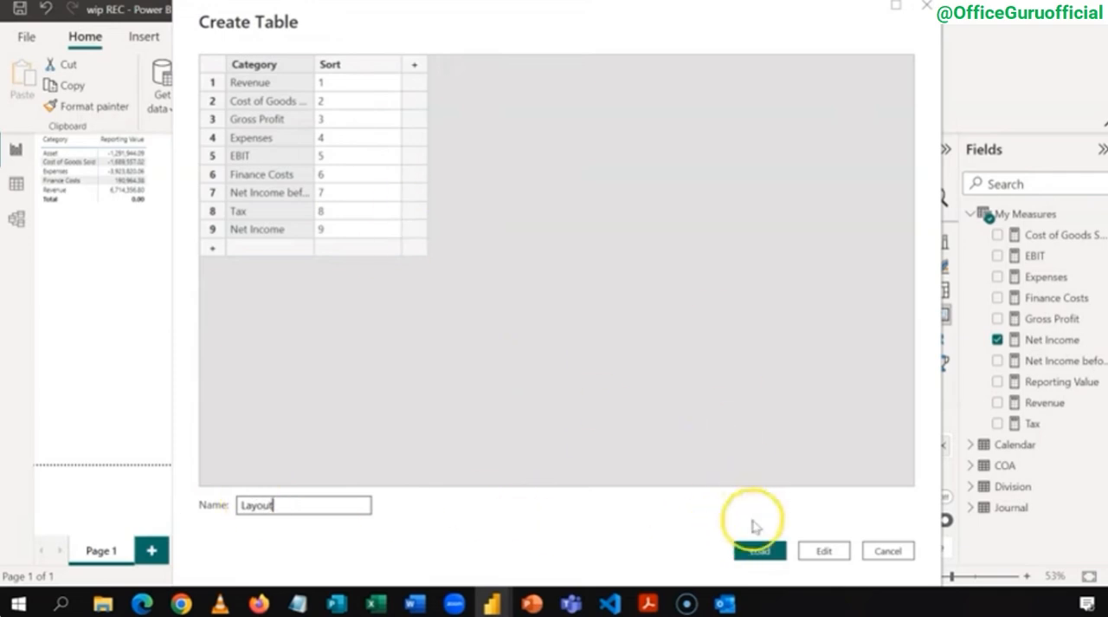
left_click(759, 549)
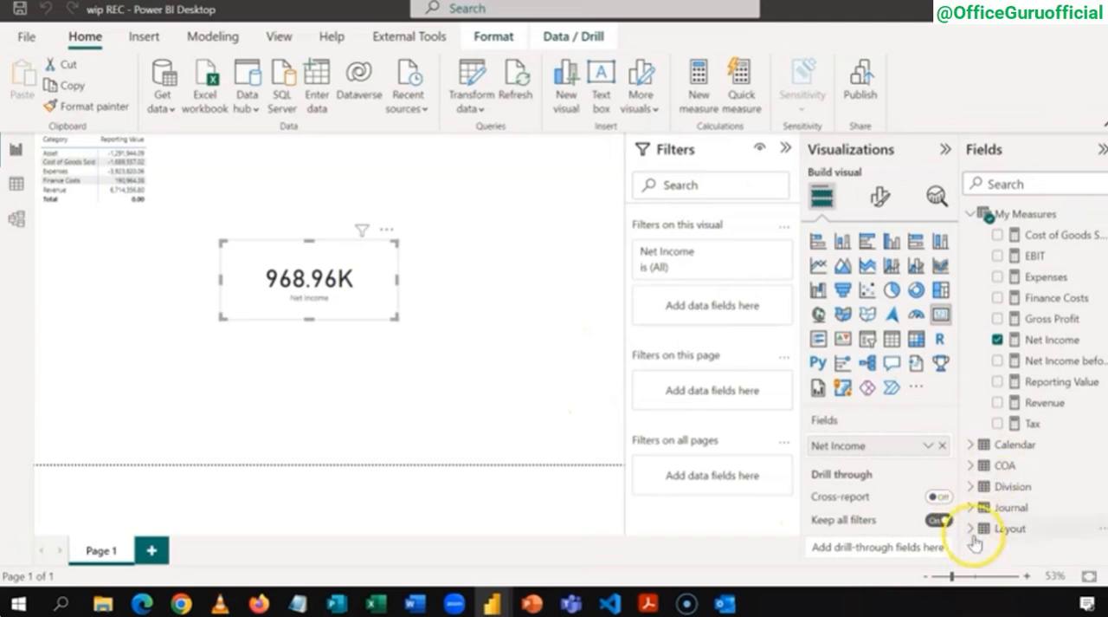
Step: Delete the Net Income card and move the category matrix toward the middle of the report page
left_click(970, 214)
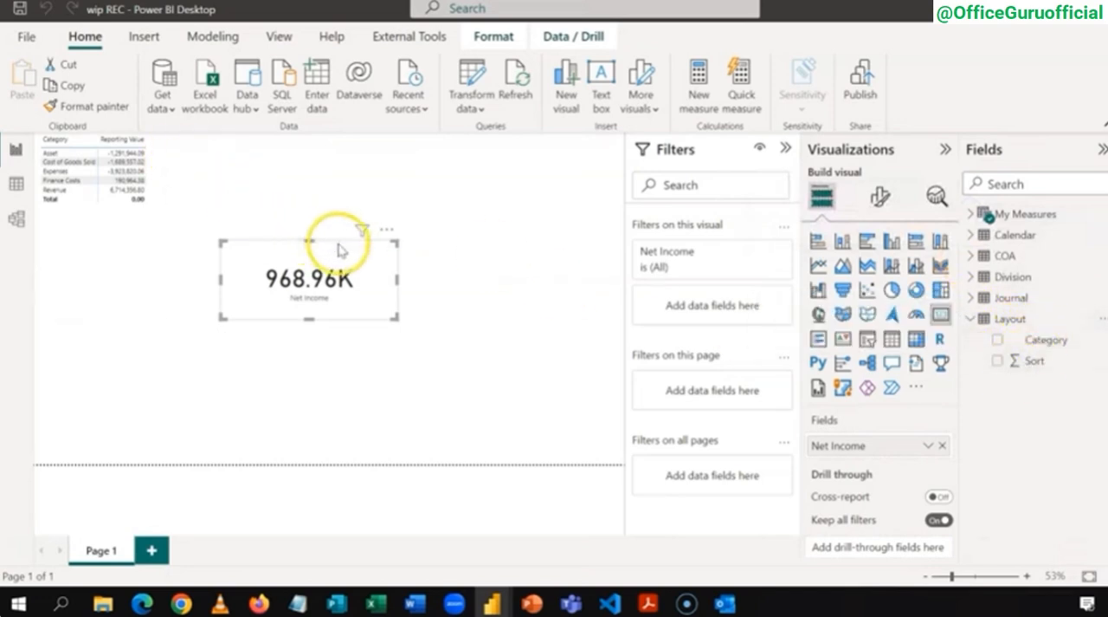
key("Delete")
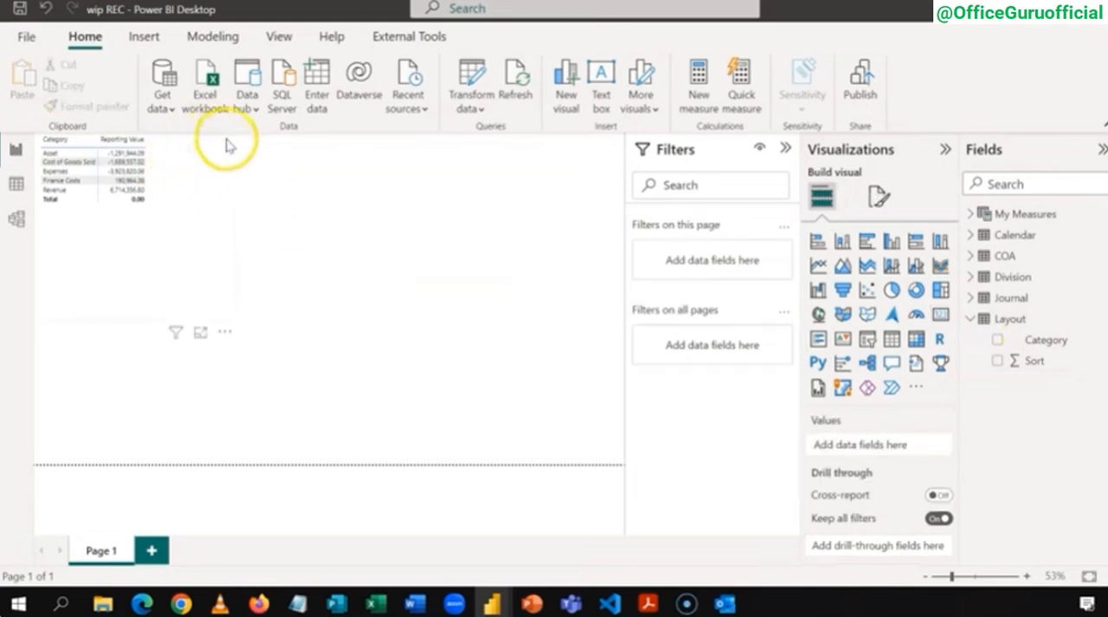
left_click_drag(241, 170, 412, 231)
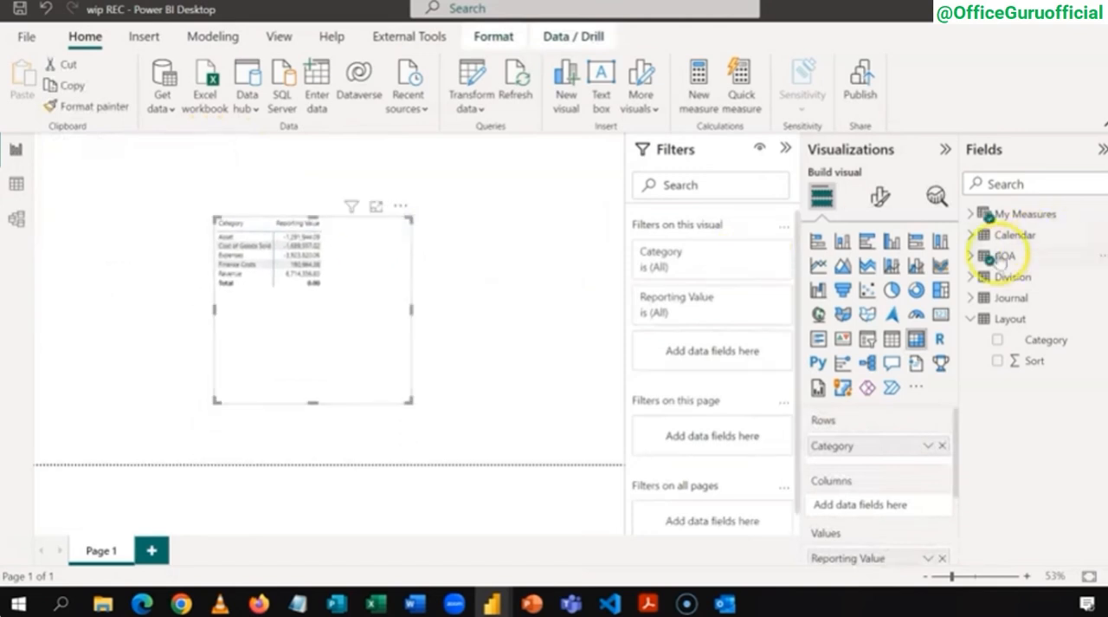
Step: Replace the COA Category field in the matrix rows with Category from the Layout table
left_click(973, 258)
left_click(997, 341)
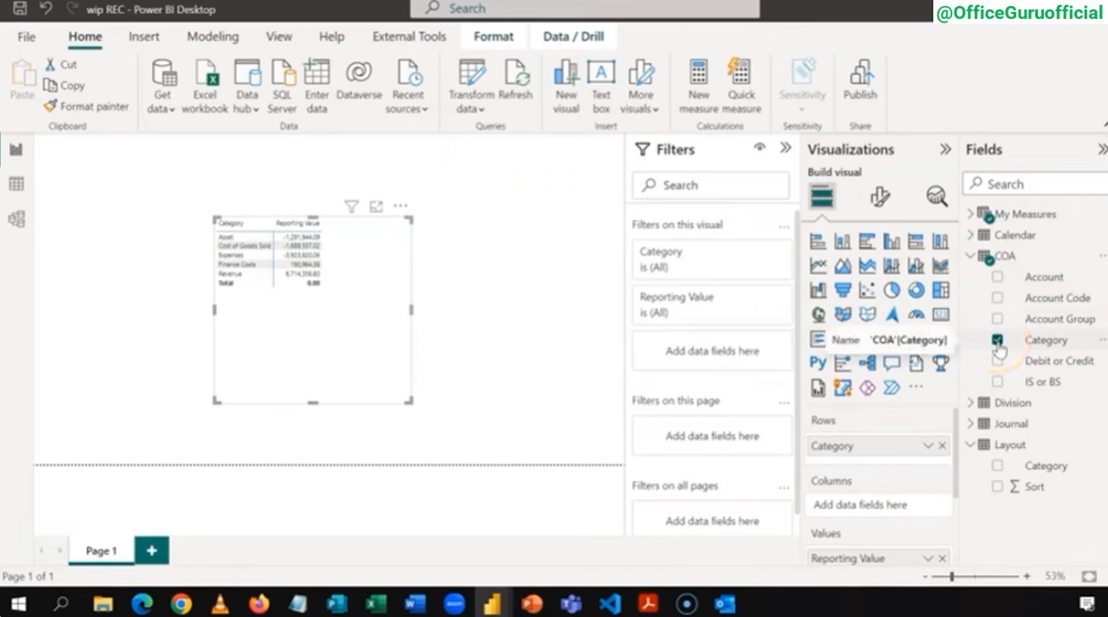
left_click(999, 343)
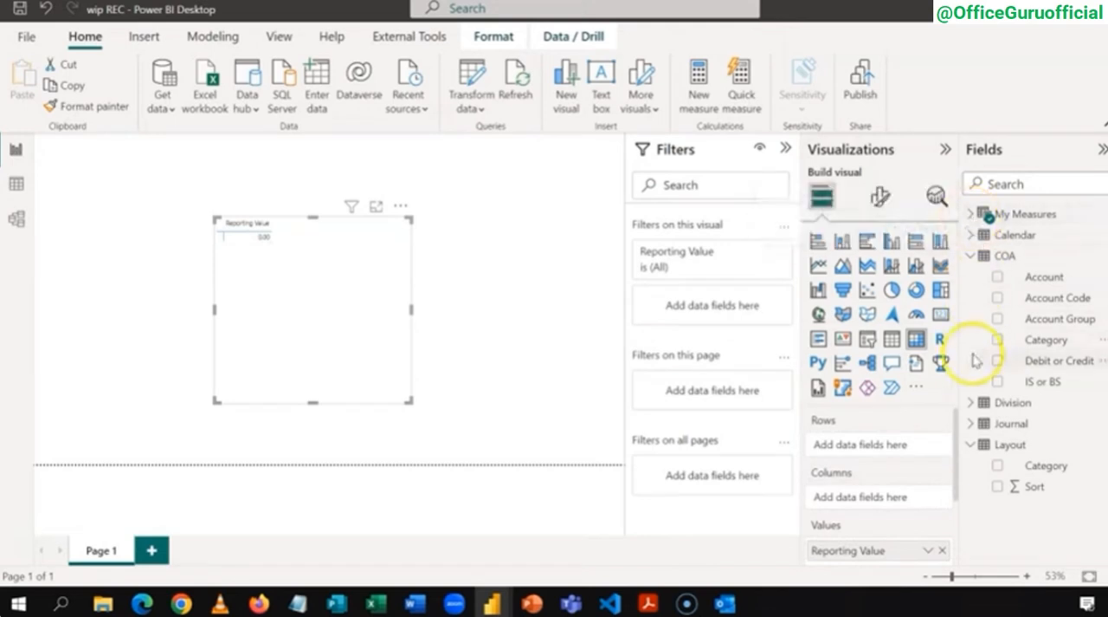
left_click(999, 469)
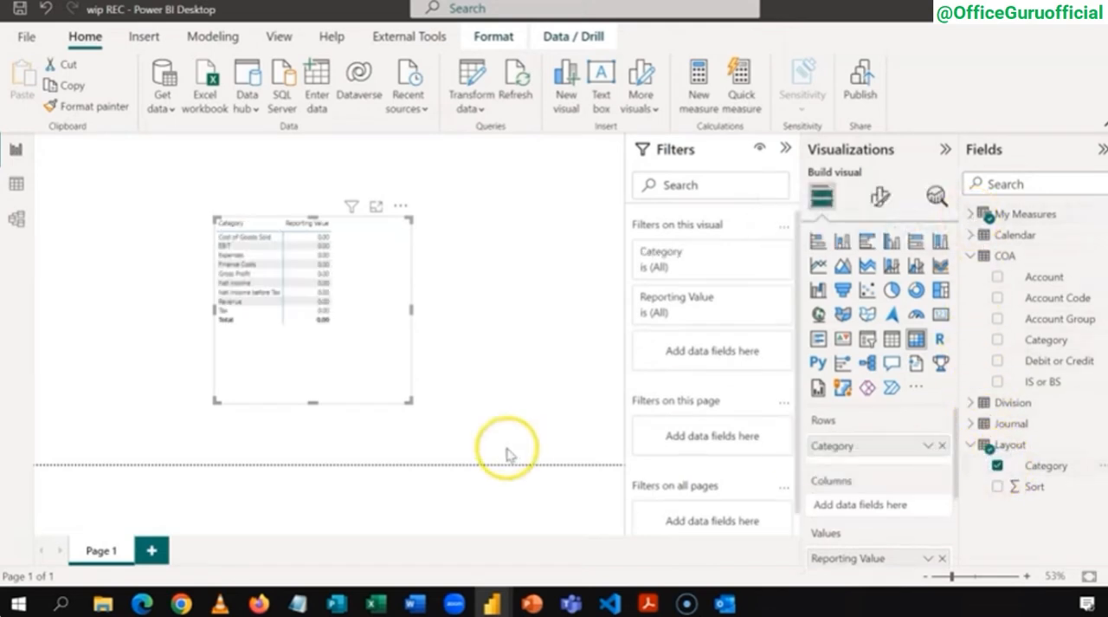
Step: View the matrix in focus mode and set the Layout table's Category column to sort by the Sort column
left_click(376, 211)
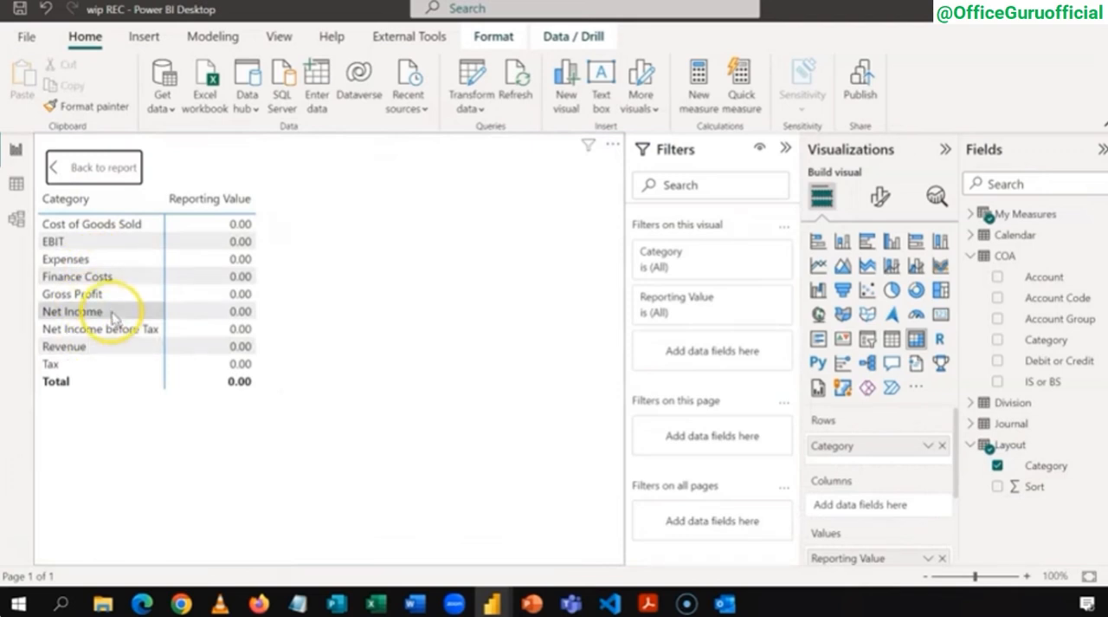
left_click(1046, 468)
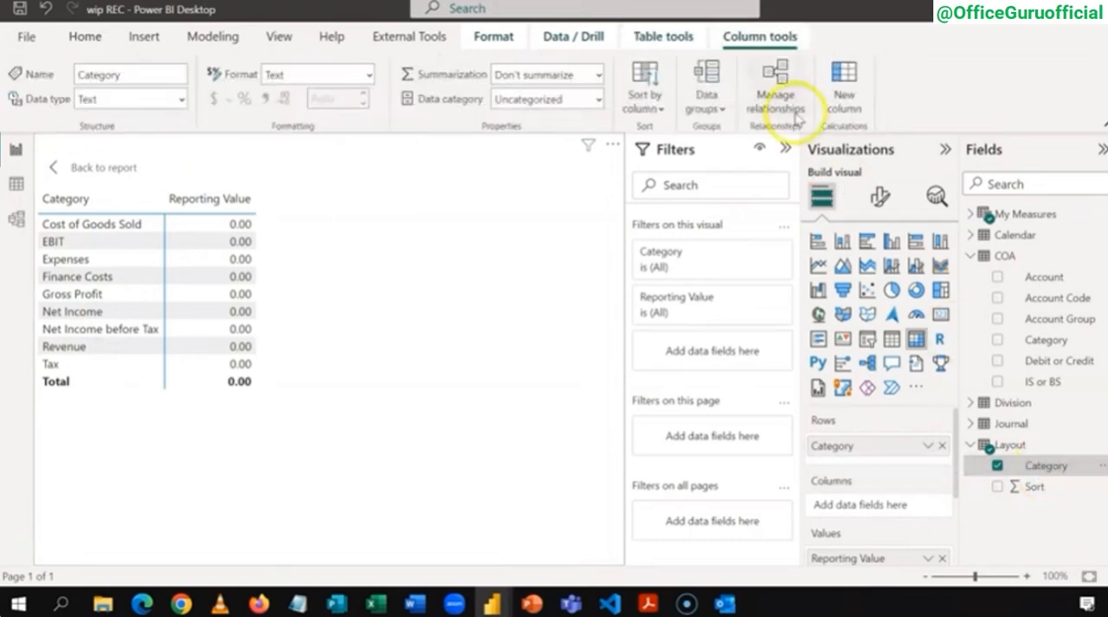
left_click(641, 100)
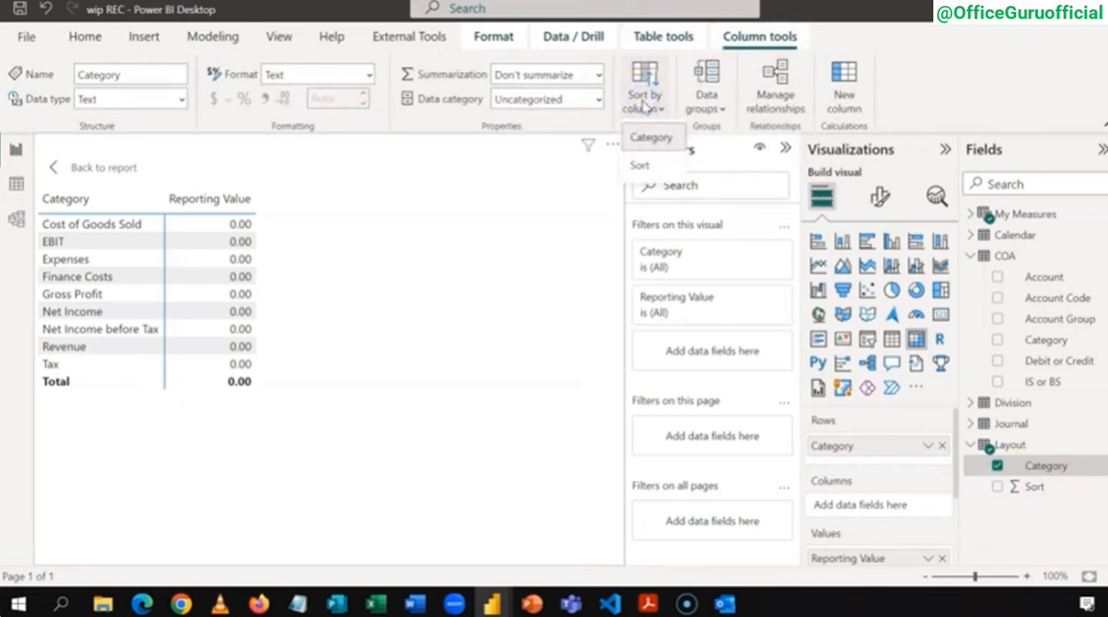
left_click(650, 169)
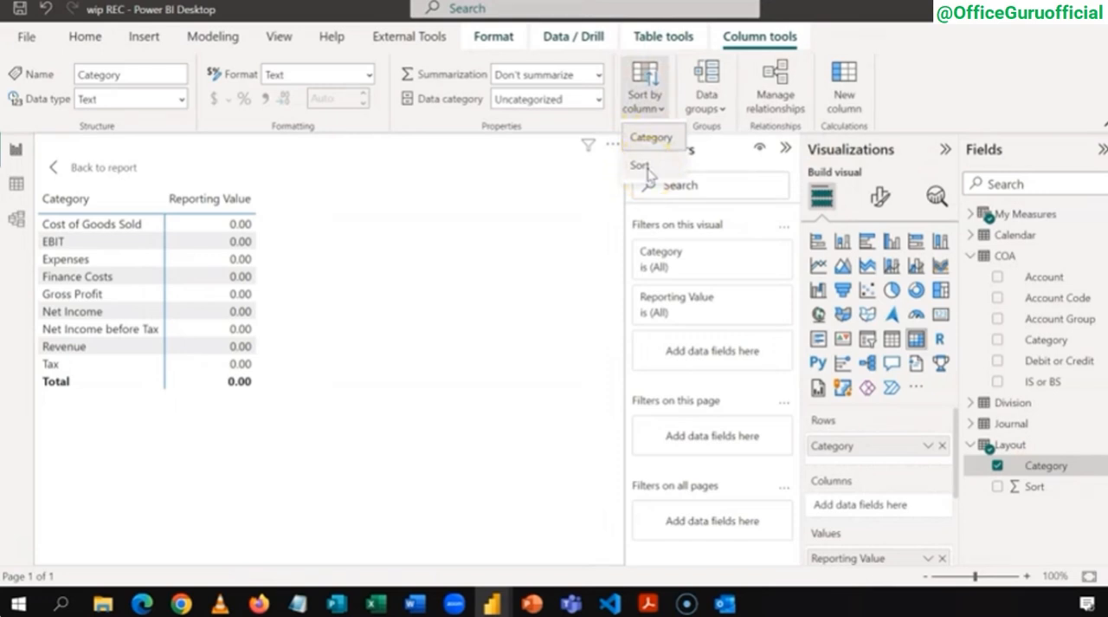
left_click(648, 170)
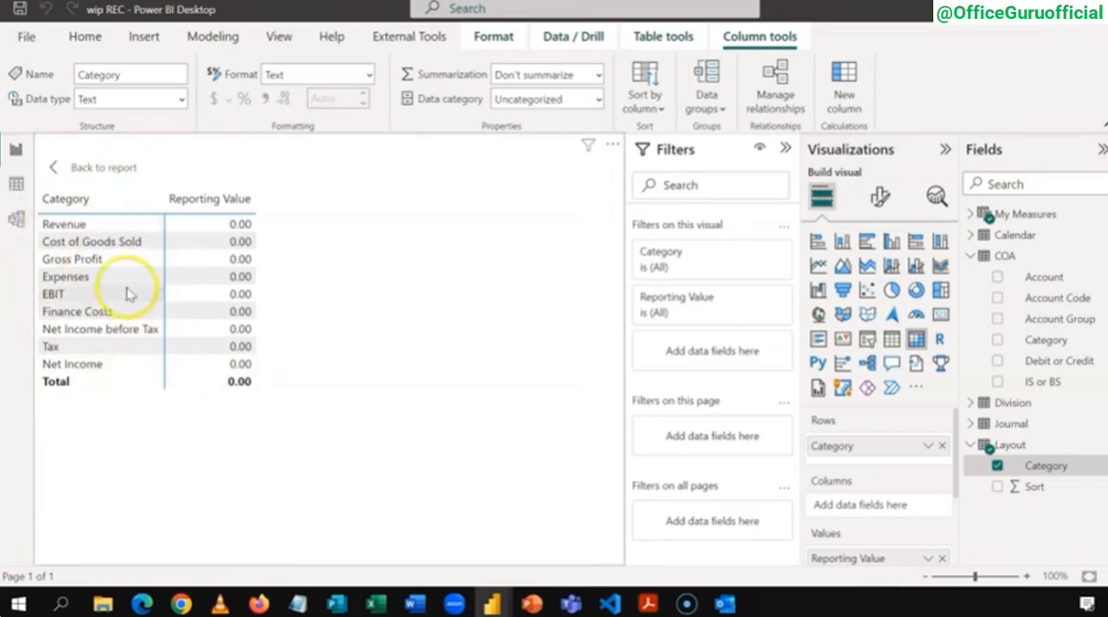
Step: Remove the Reporting Value measure from the matrix values
left_click(972, 255)
left_click(970, 216)
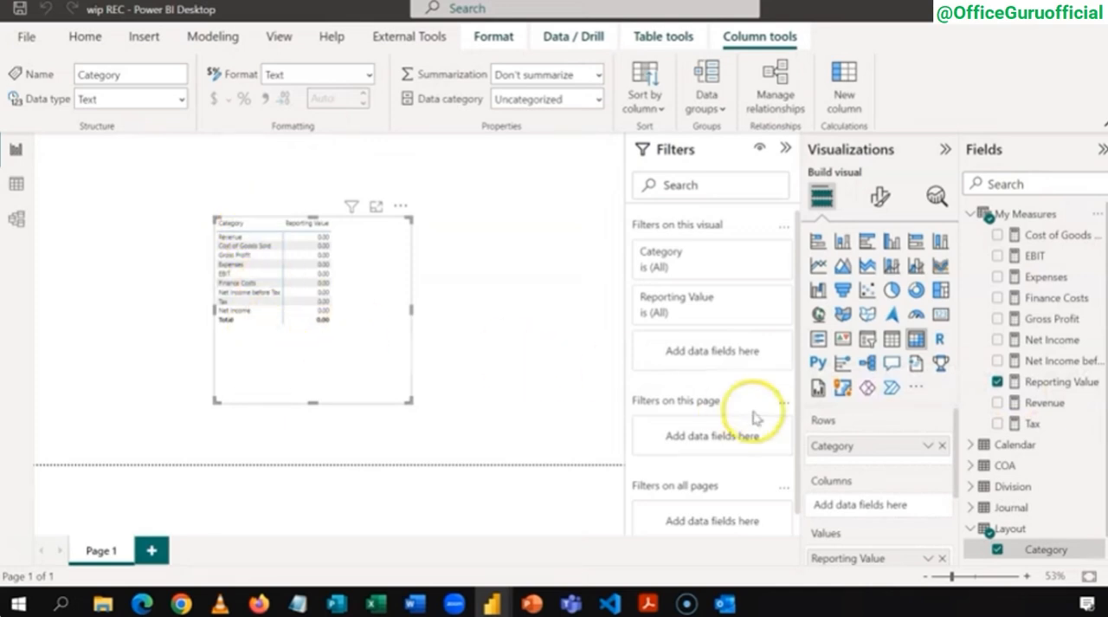
left_click(997, 382)
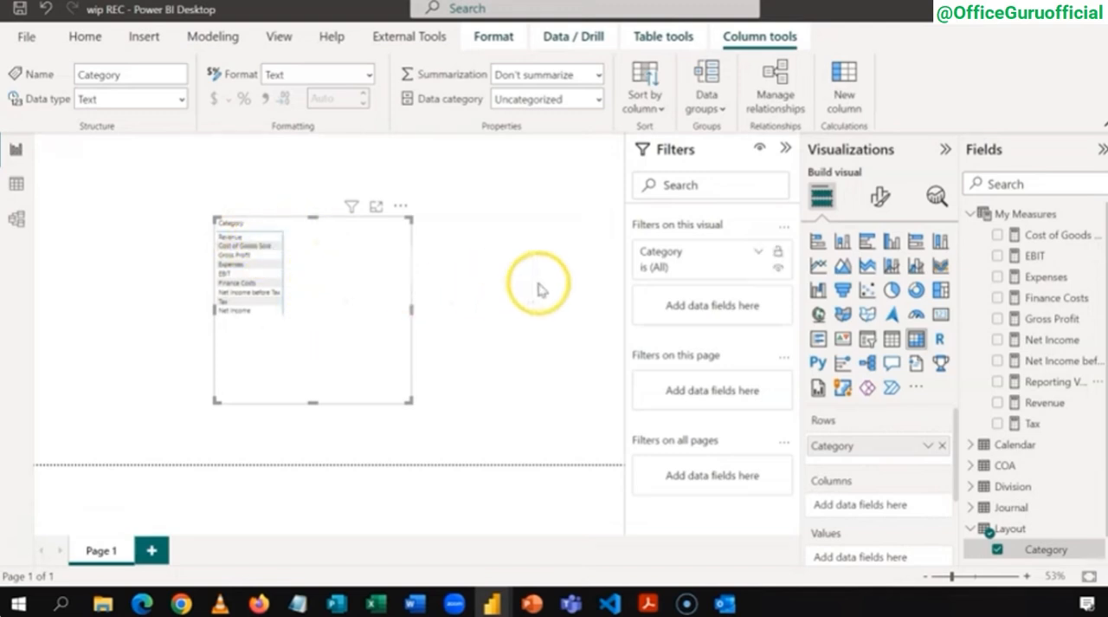
Step: Start a new measure named Current in the My Measures table, with its formula continuing on a second line
right_click(1010, 219)
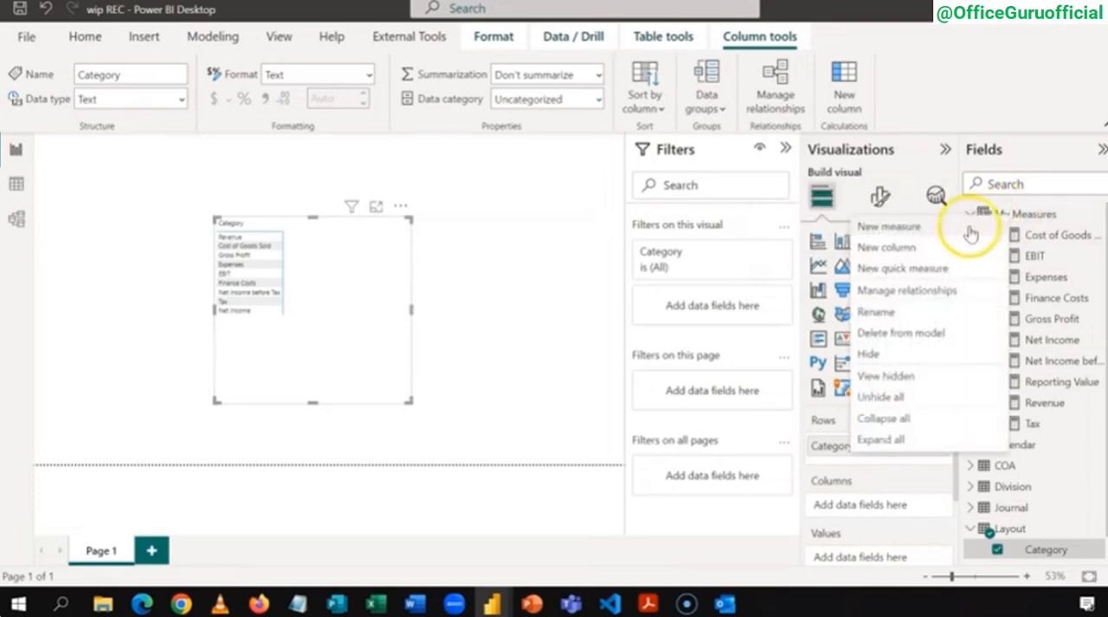
left_click(940, 226)
type("C")
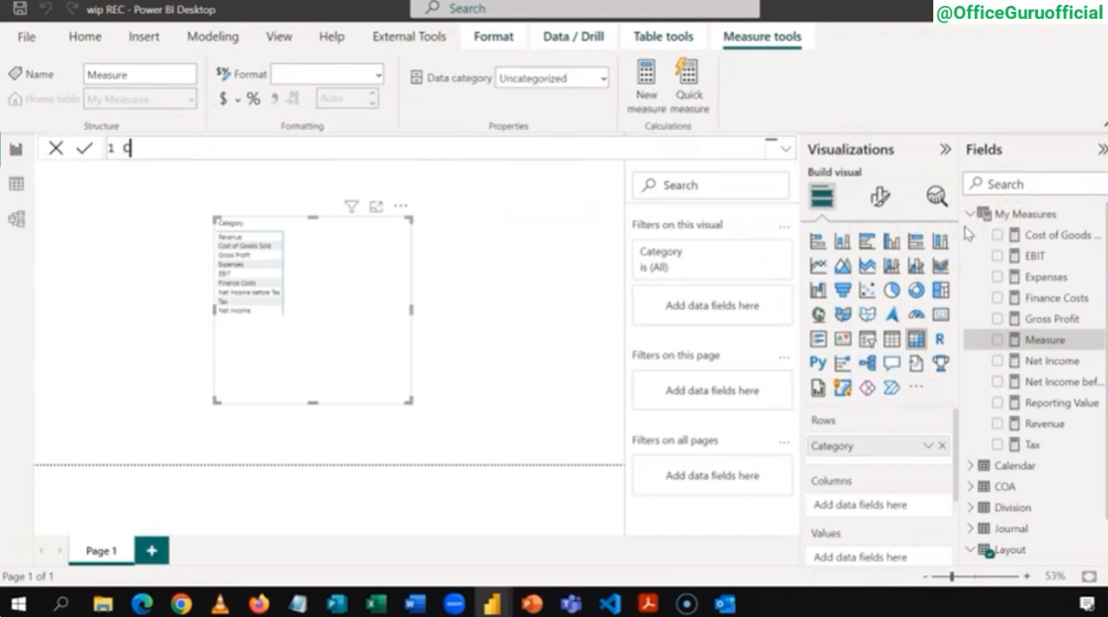
type("urrent")
type("=")
key("shift+Return")
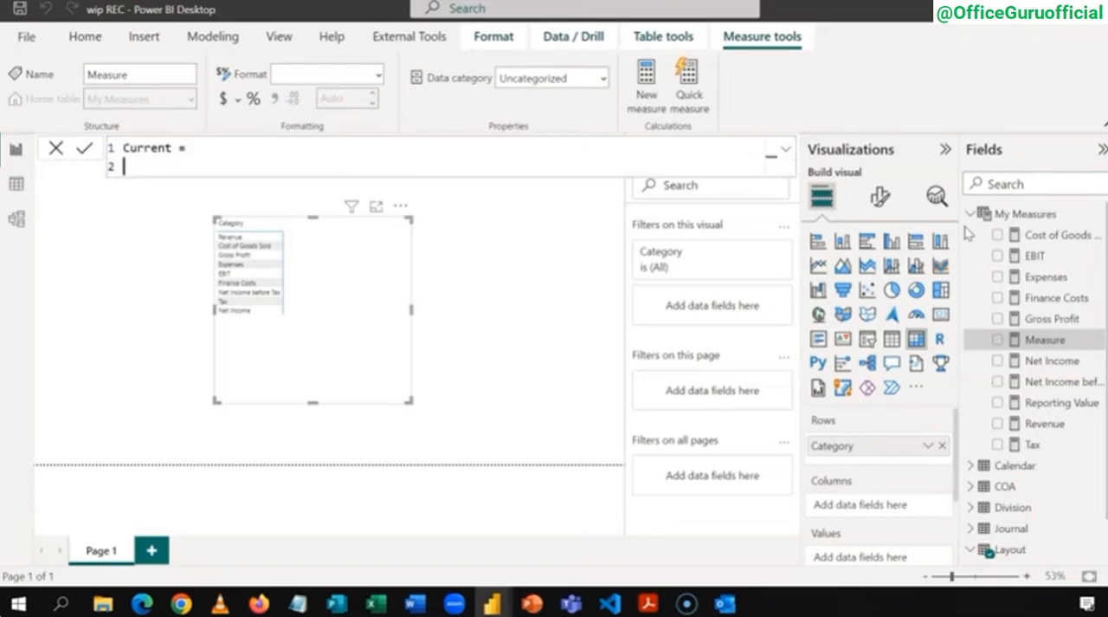
key("BackSpace")
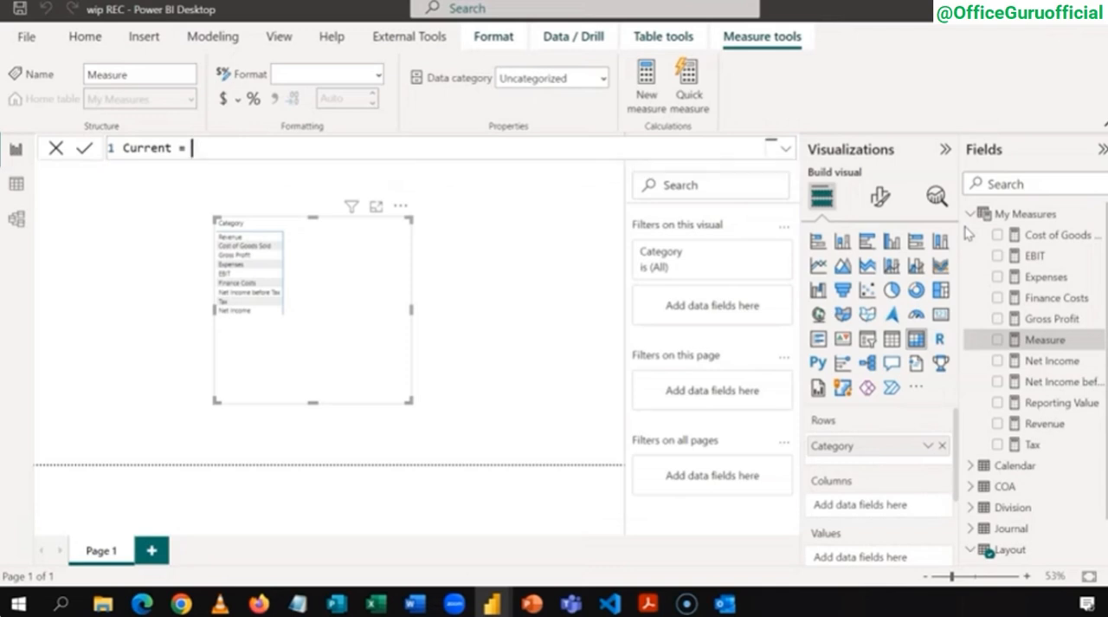
key("shift+Return")
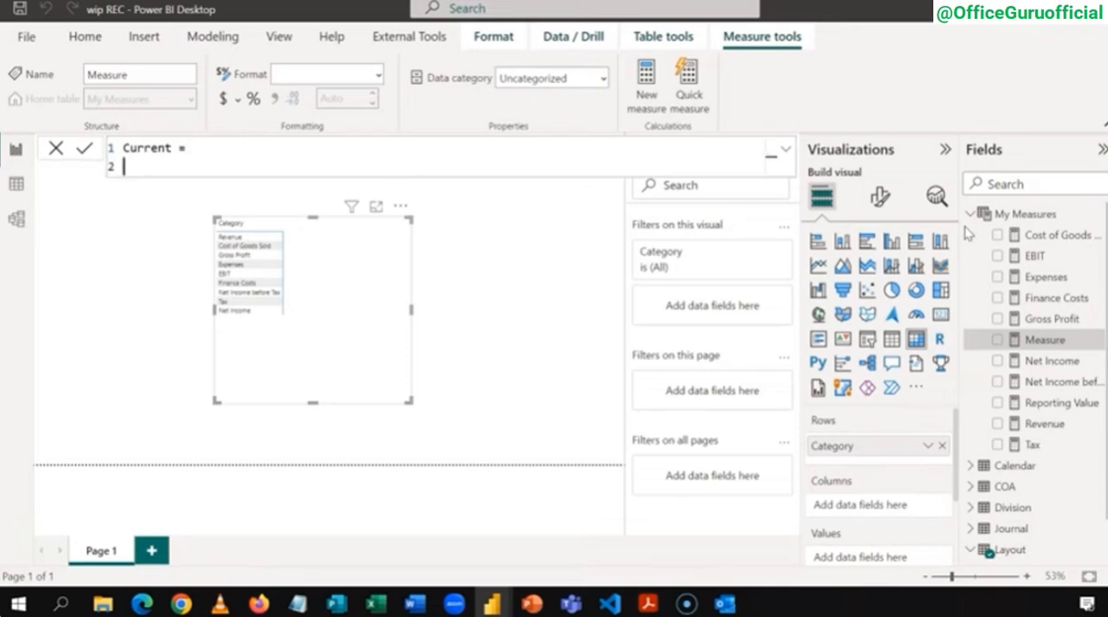
Step: Declare the variable CurrentCategory in the Current measure as SELECTEDVALUE(Layout[Category])
type("VAR Current")
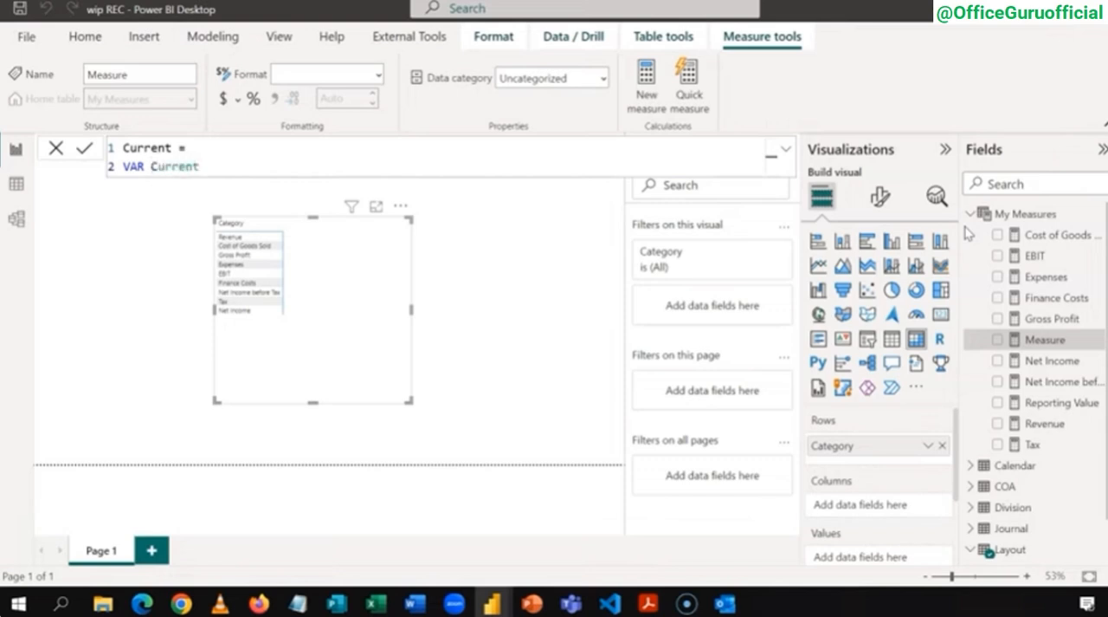
type("Category")
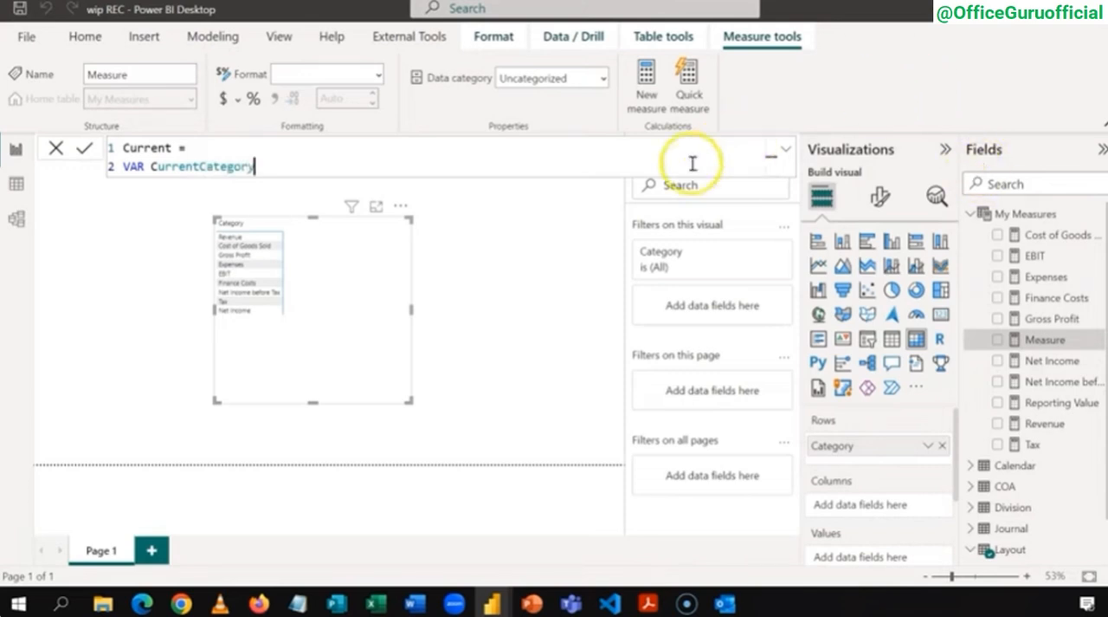
type("=")
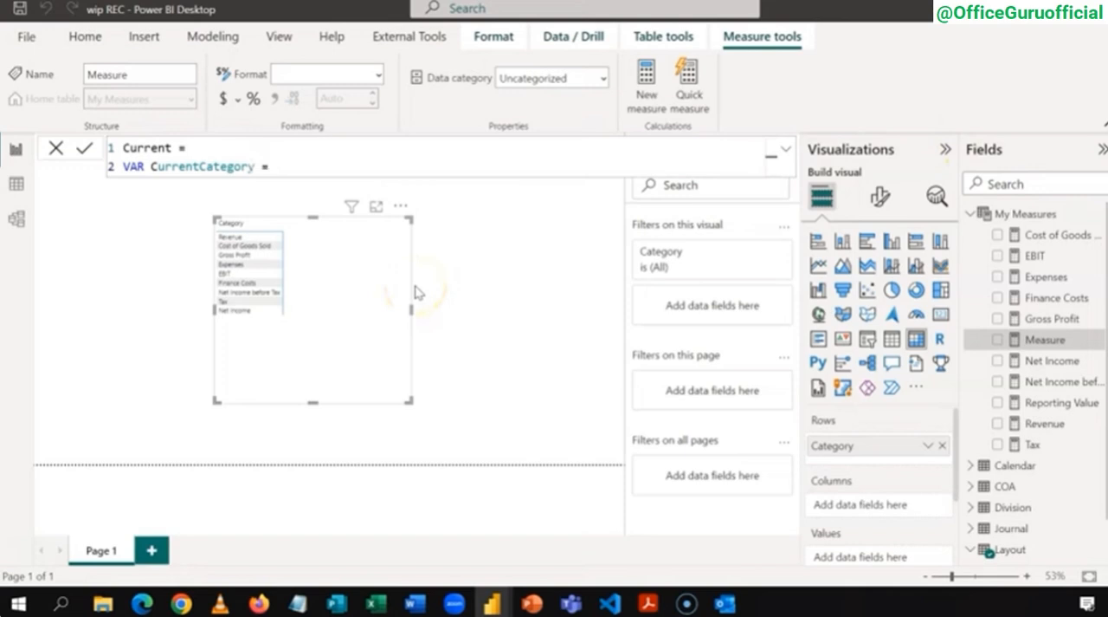
type(" SELE")
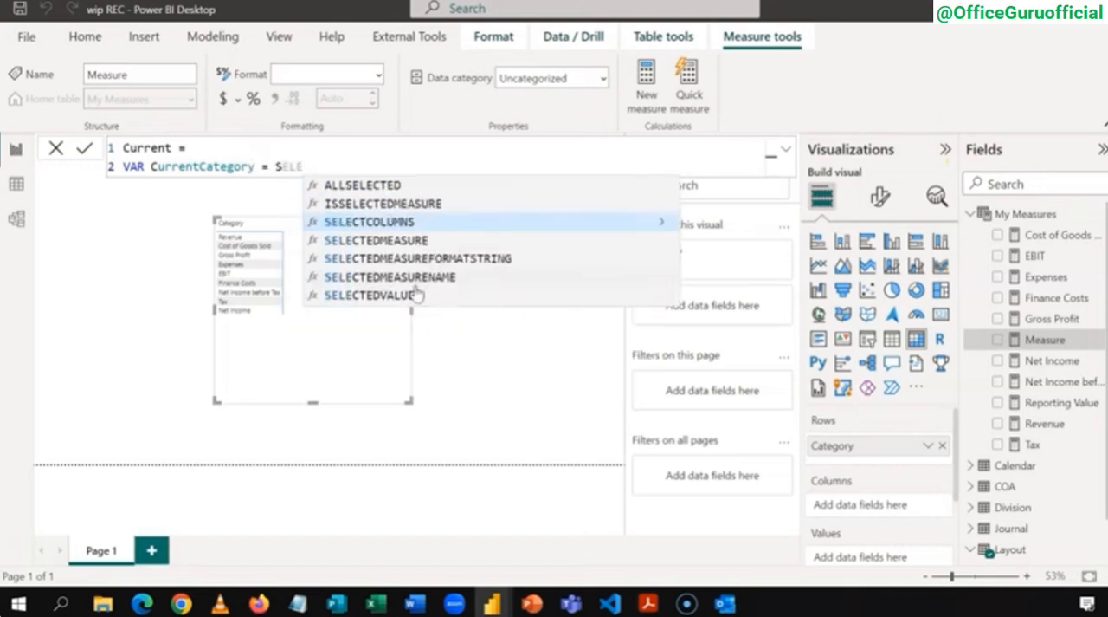
left_click(416, 294)
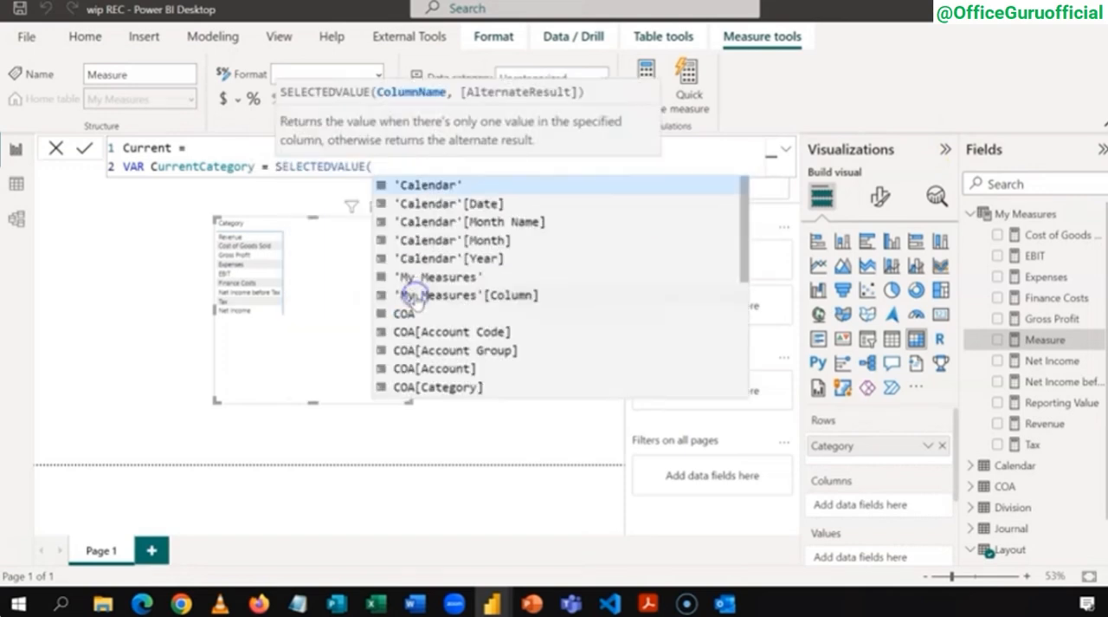
left_click(429, 298)
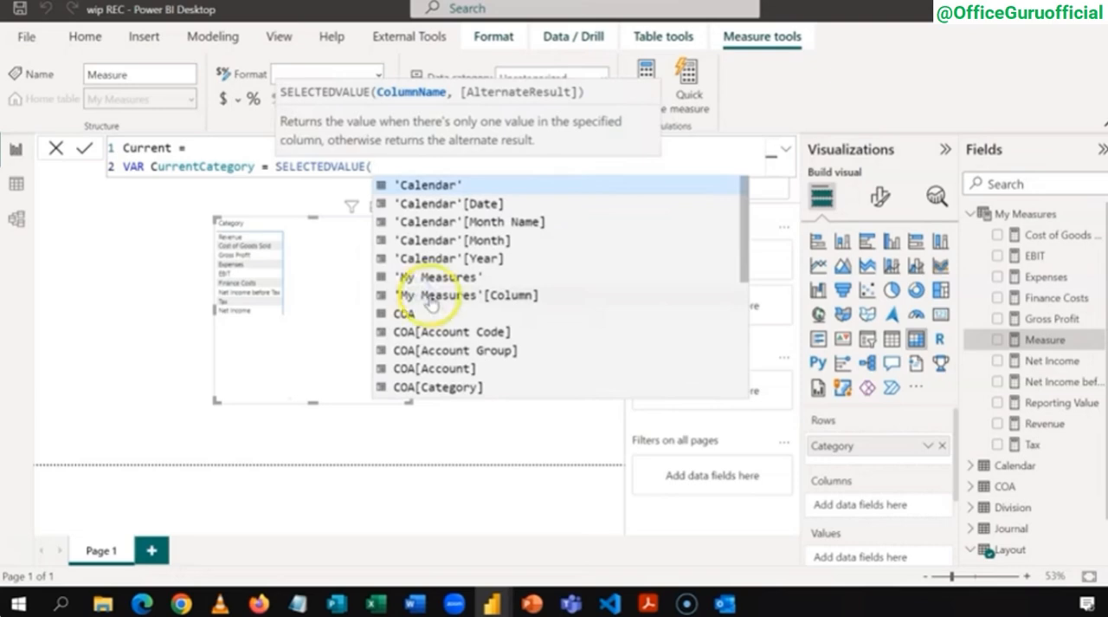
type("LA")
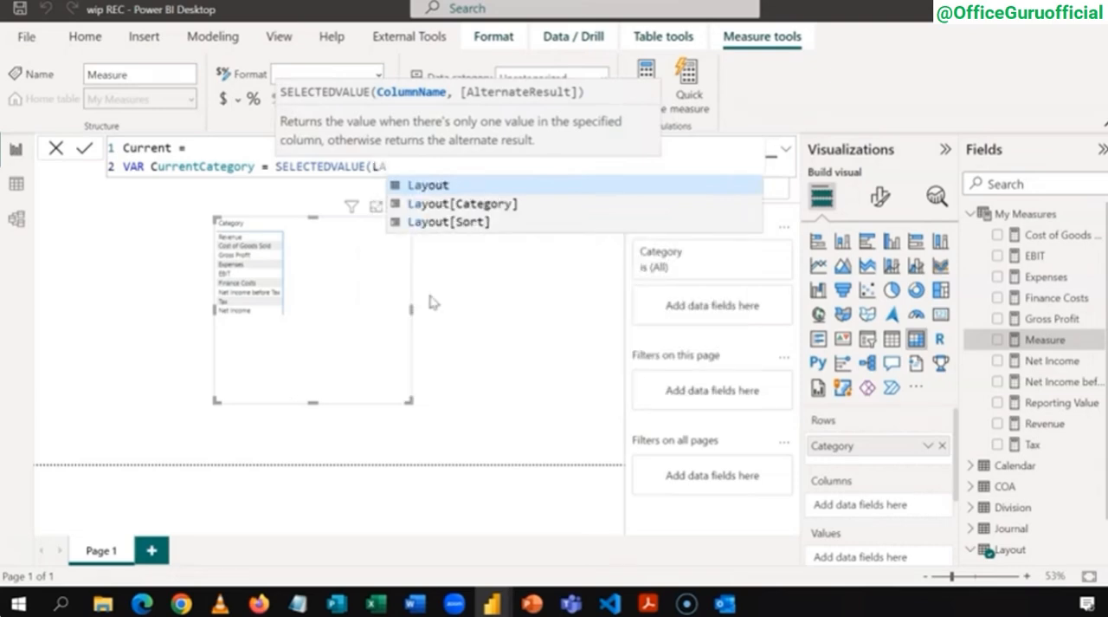
key("Down")
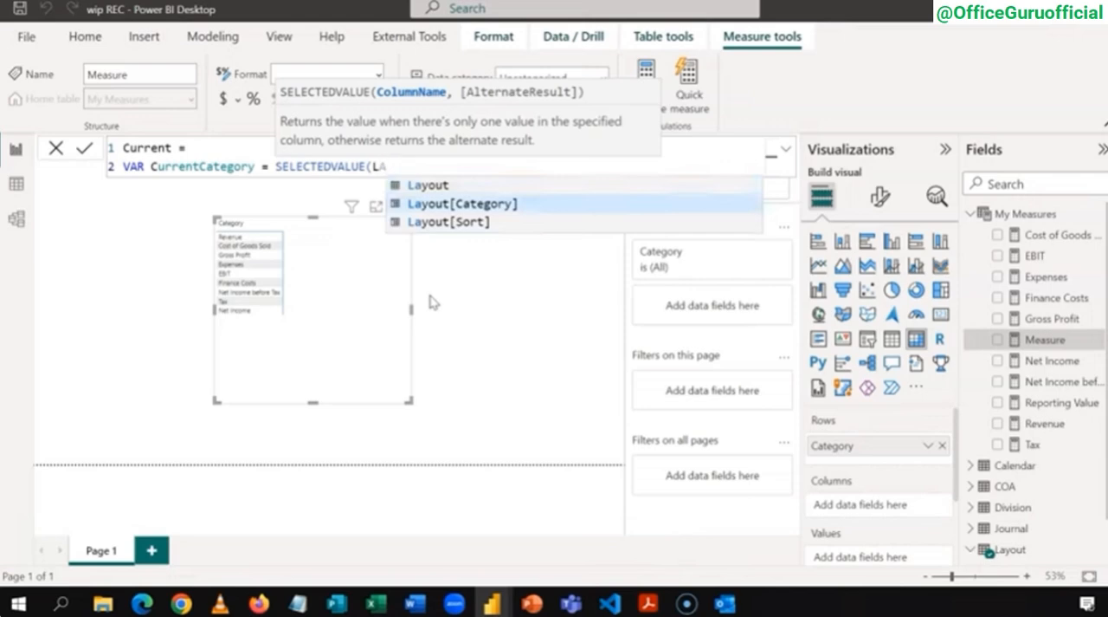
key("Tab")
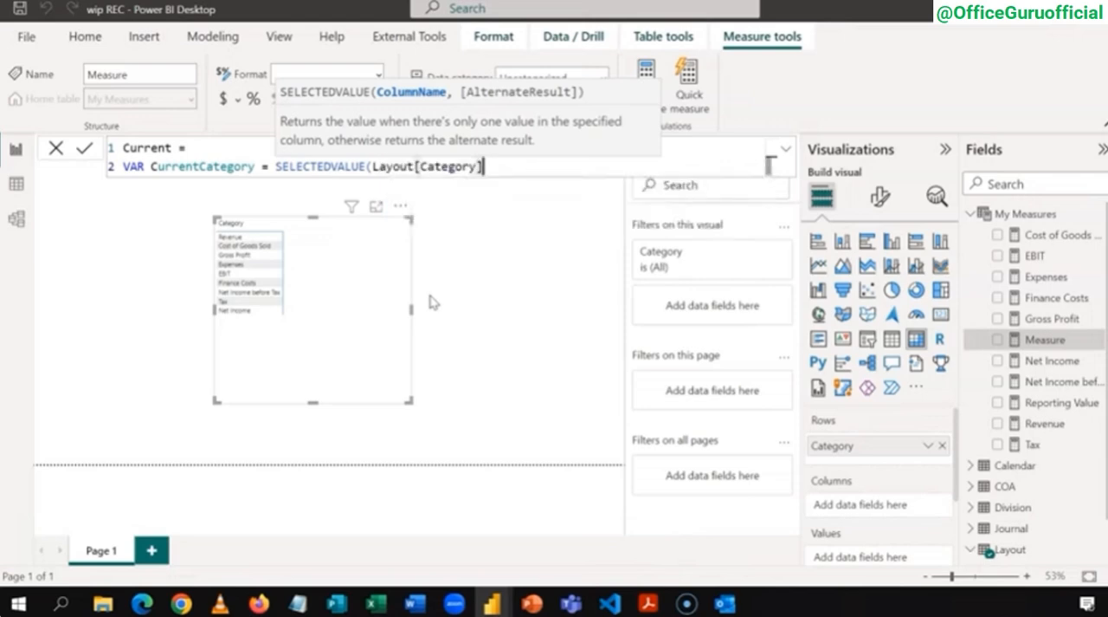
type(")")
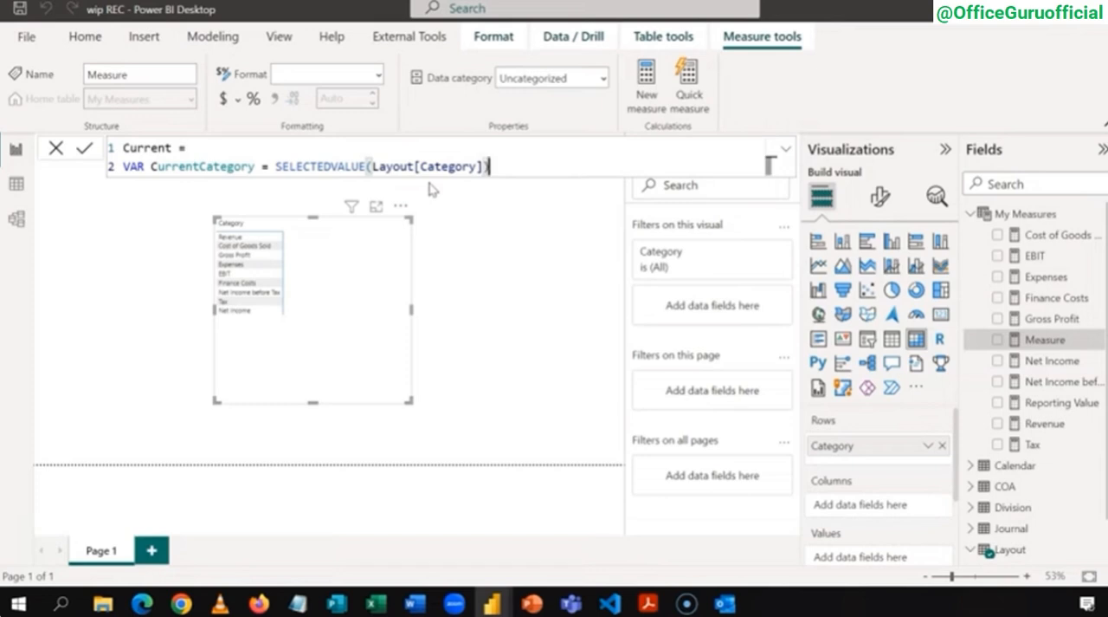
Step: Declare a second variable named Amount, separated from the CurrentCategory line by a blank line
key("shift+Return")
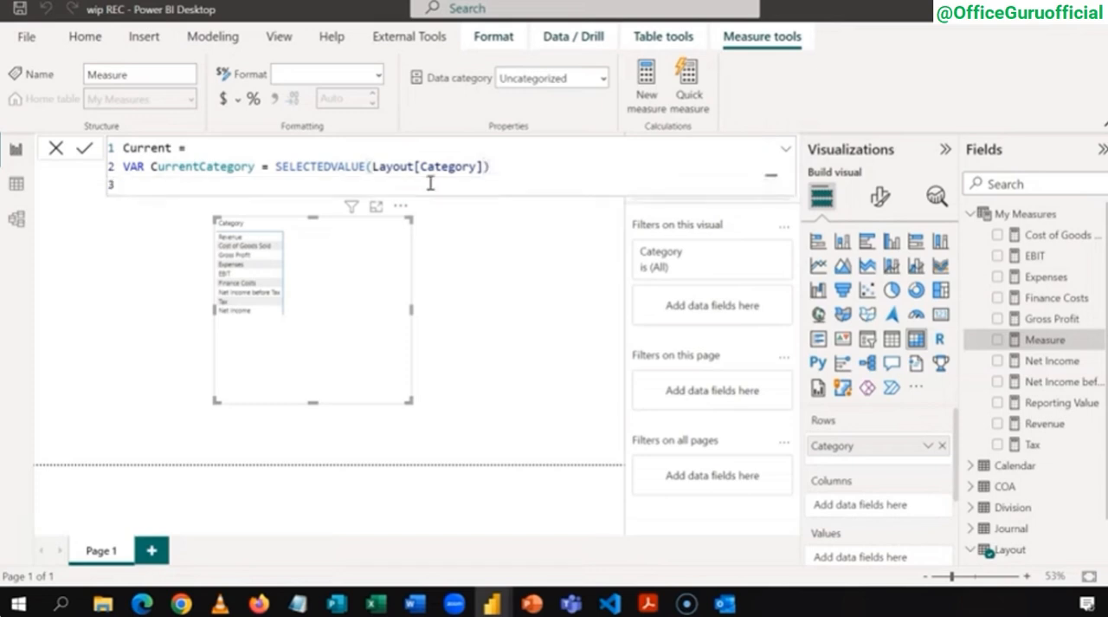
key("shift+Return")
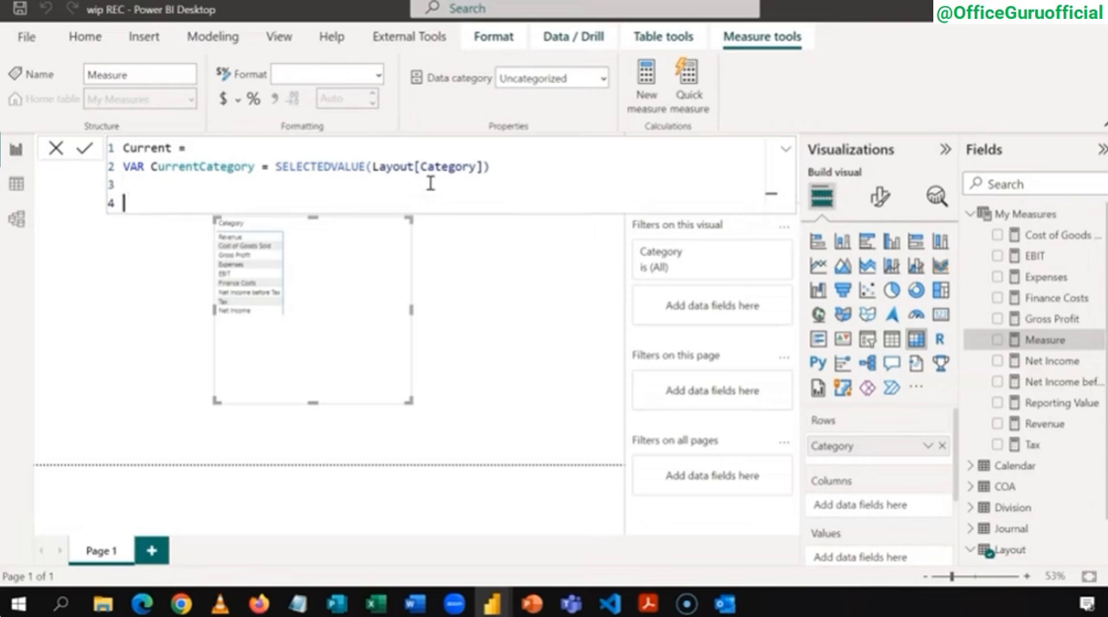
type("VAR Amount =")
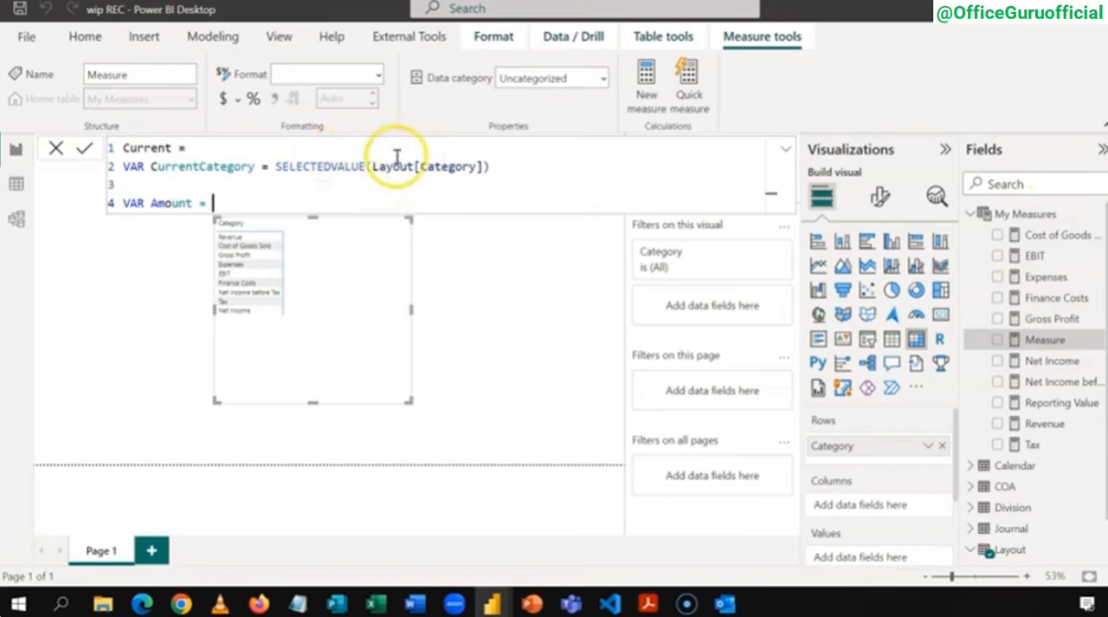
Step: Begin the Amount variable's expression with SWITCH(TRUE(), and start an indented line beneath it
type("Sw")
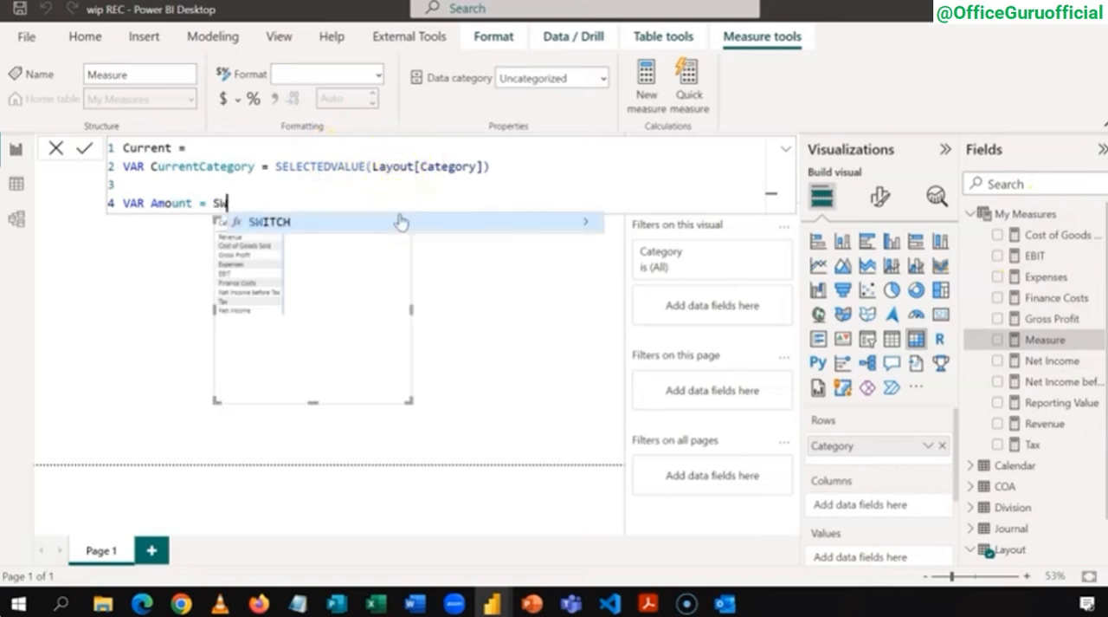
left_click(400, 221)
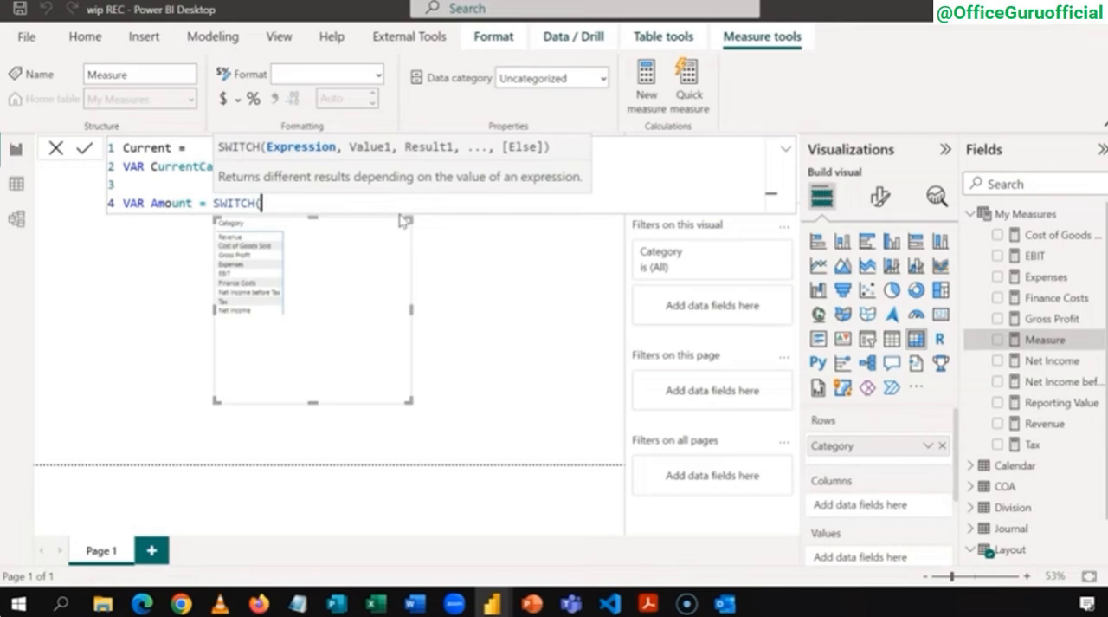
type("TRUE")
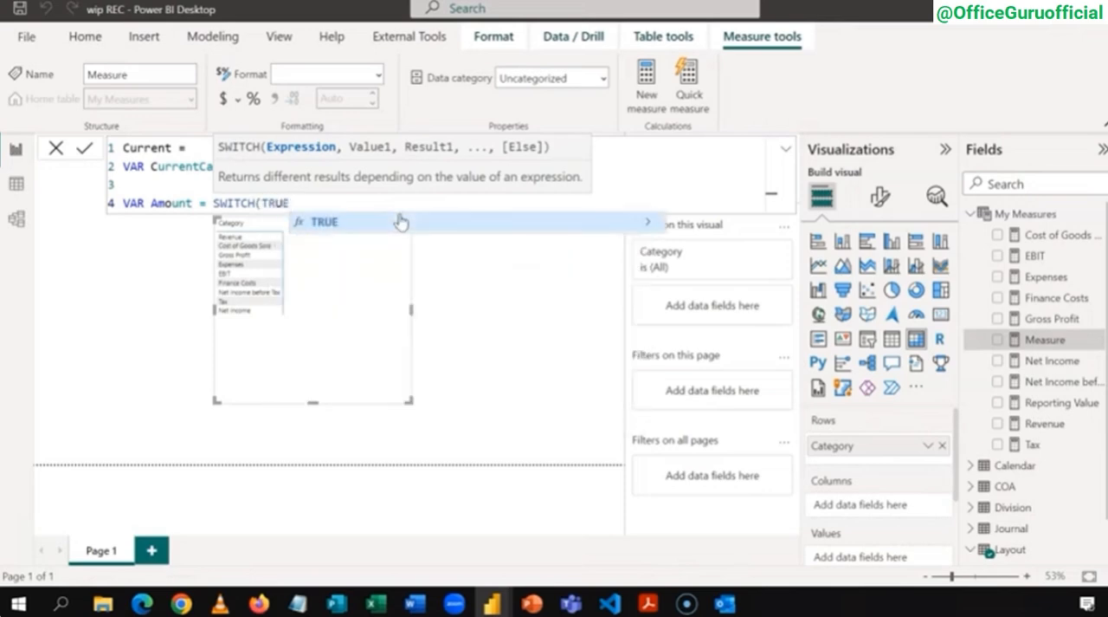
left_click(401, 221)
type(")")
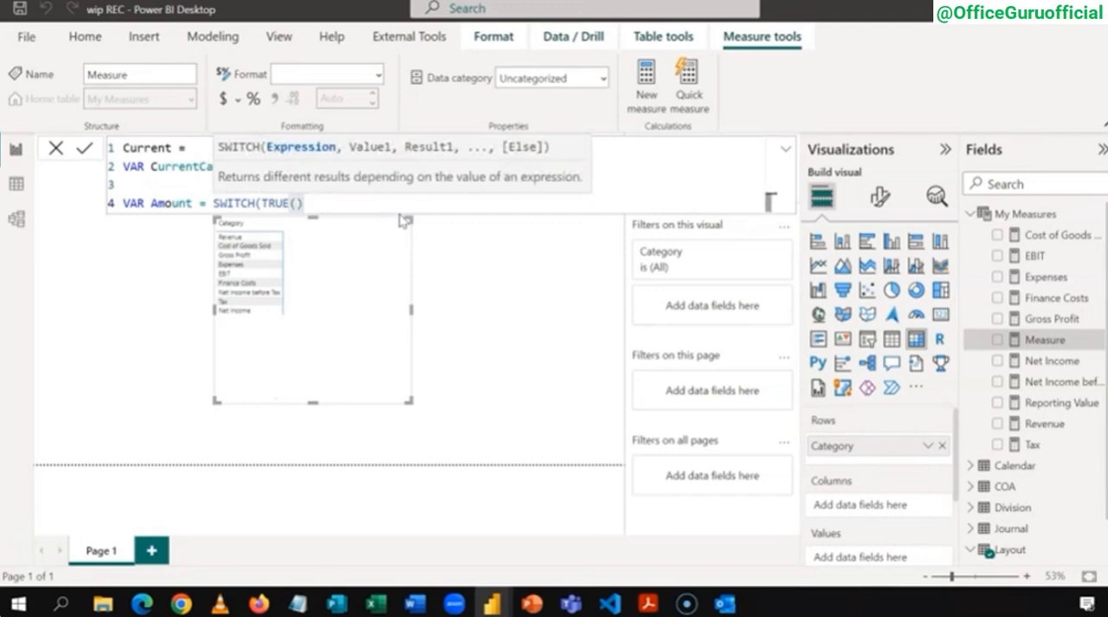
type(",")
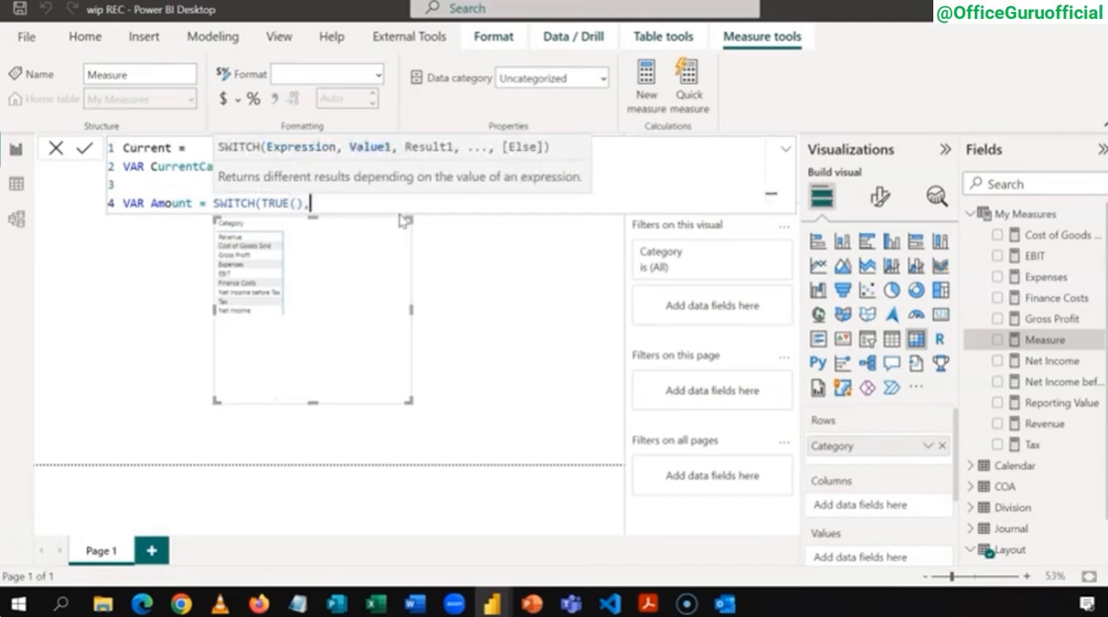
key("shift+Return")
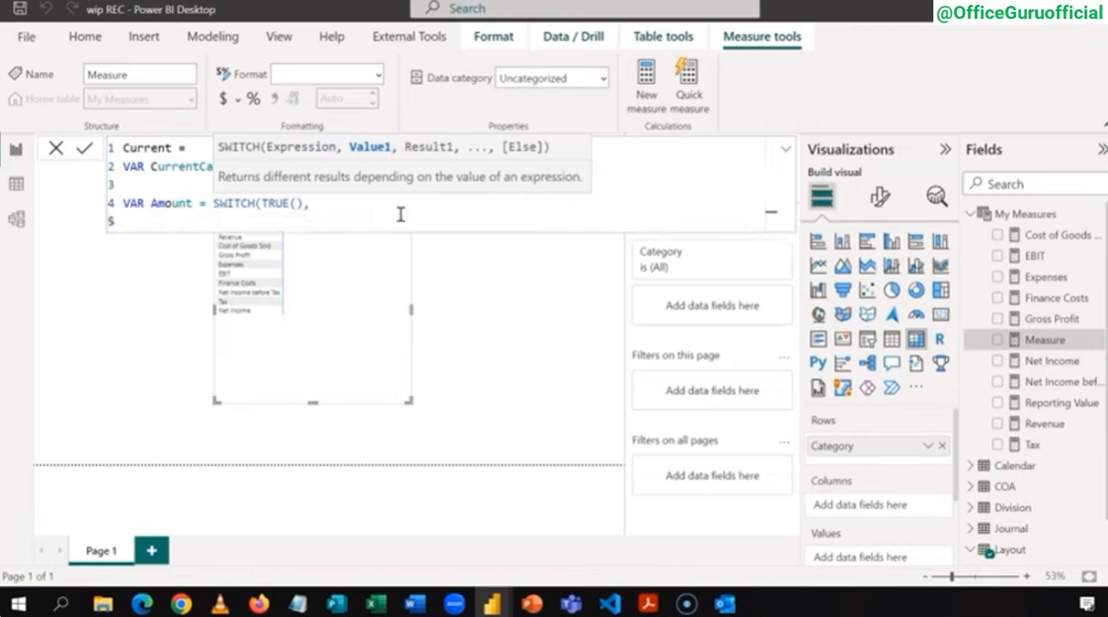
key("Tab")
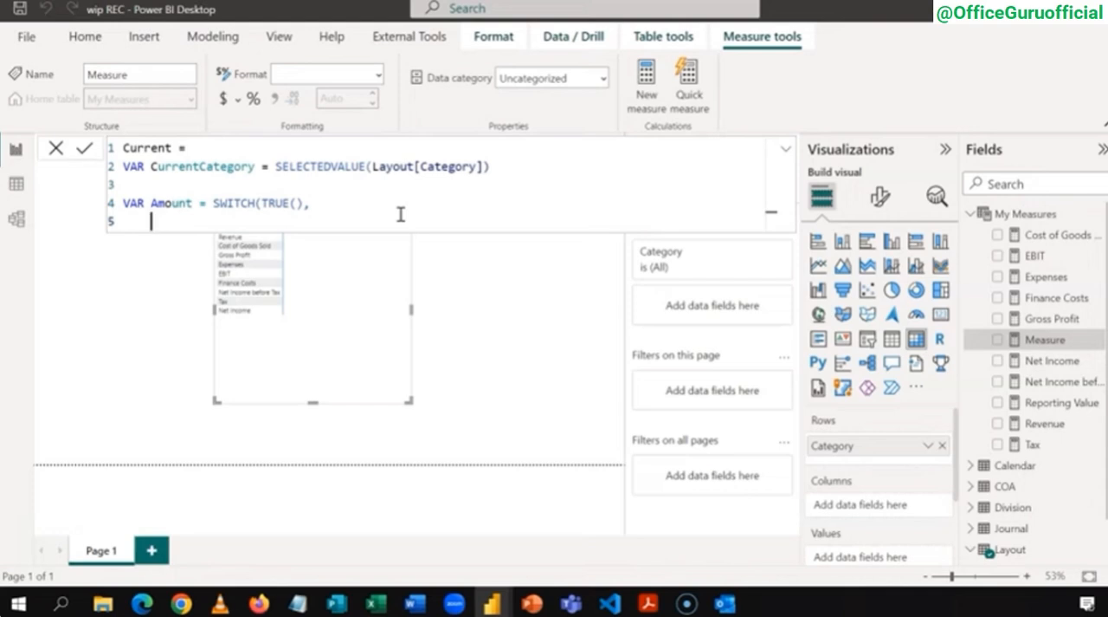
Step: Enter CurrentCategory = "Revenue" as the first condition of the SWITCH function
type("Cu")
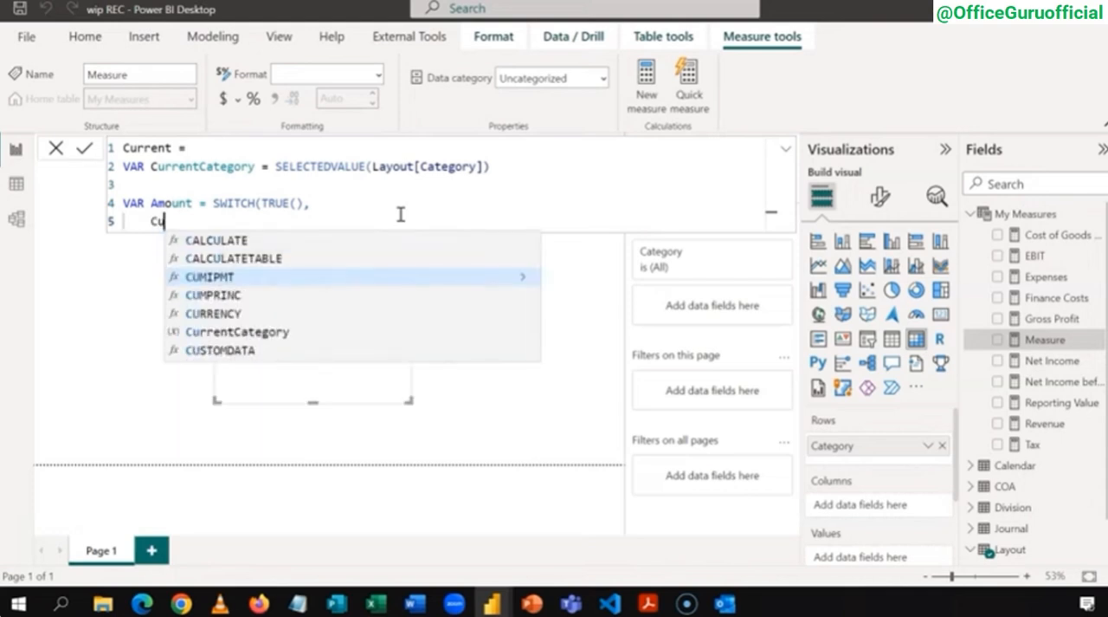
key("Down")
key("Down")
key("Down")
key("Tab")
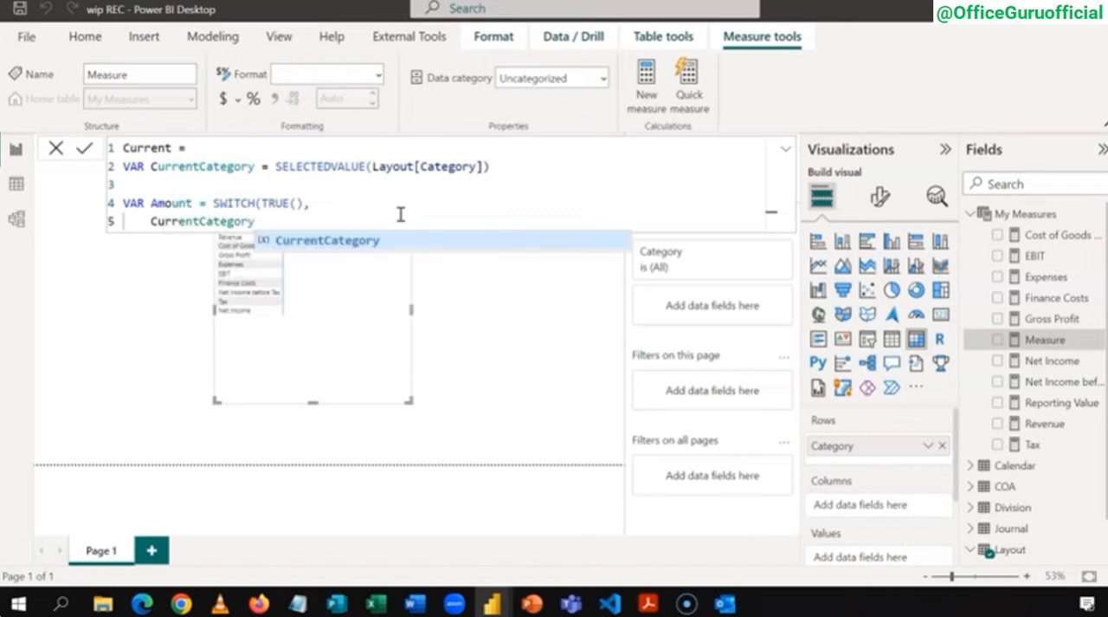
type("= ")
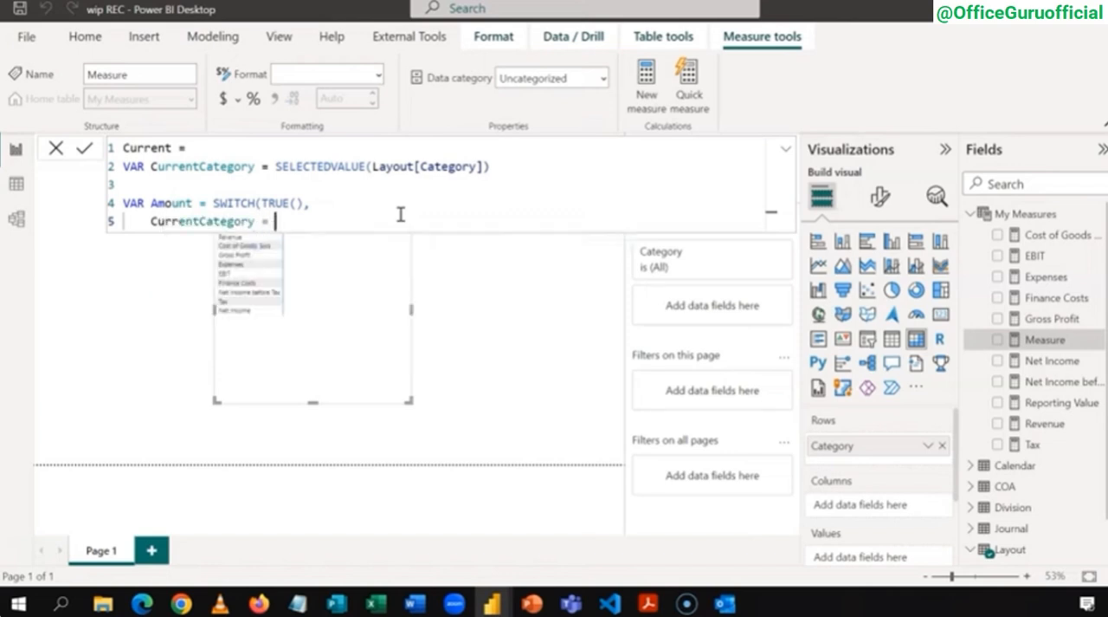
type("\"Revenue\",")
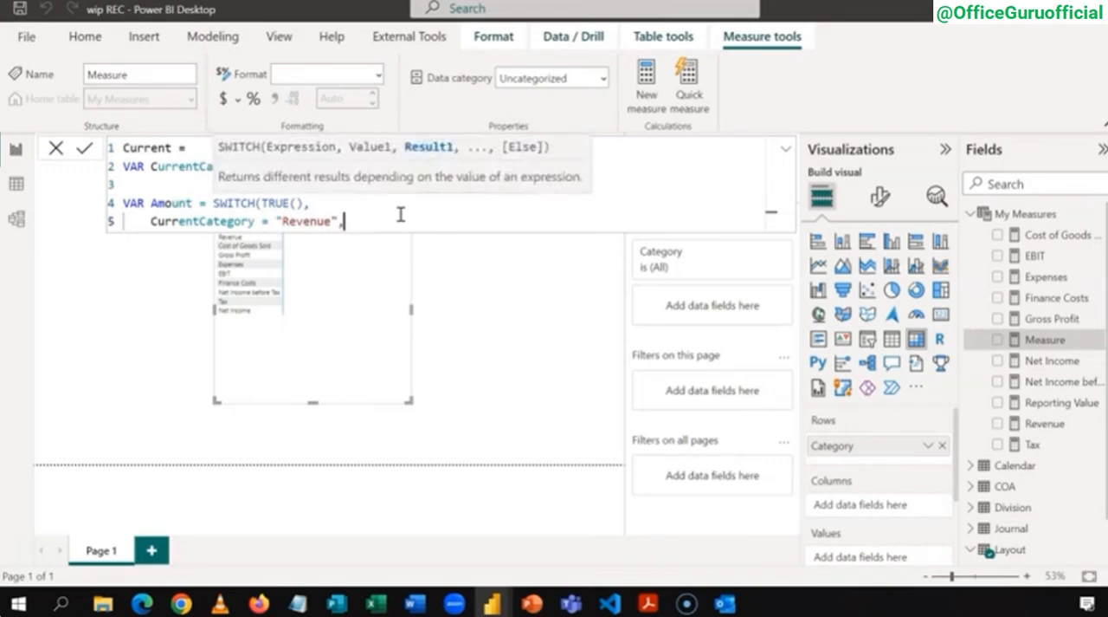
type(" [")
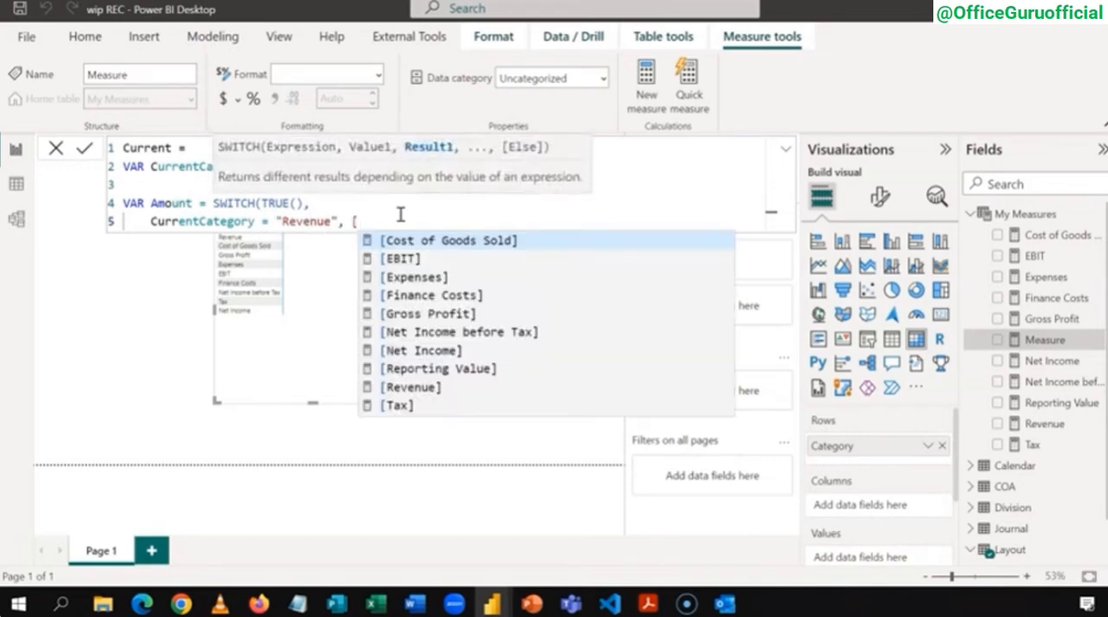
type("r")
Step: Set the [Revenue] measure as the result of the Revenue condition
key("Down")
key("Tab")
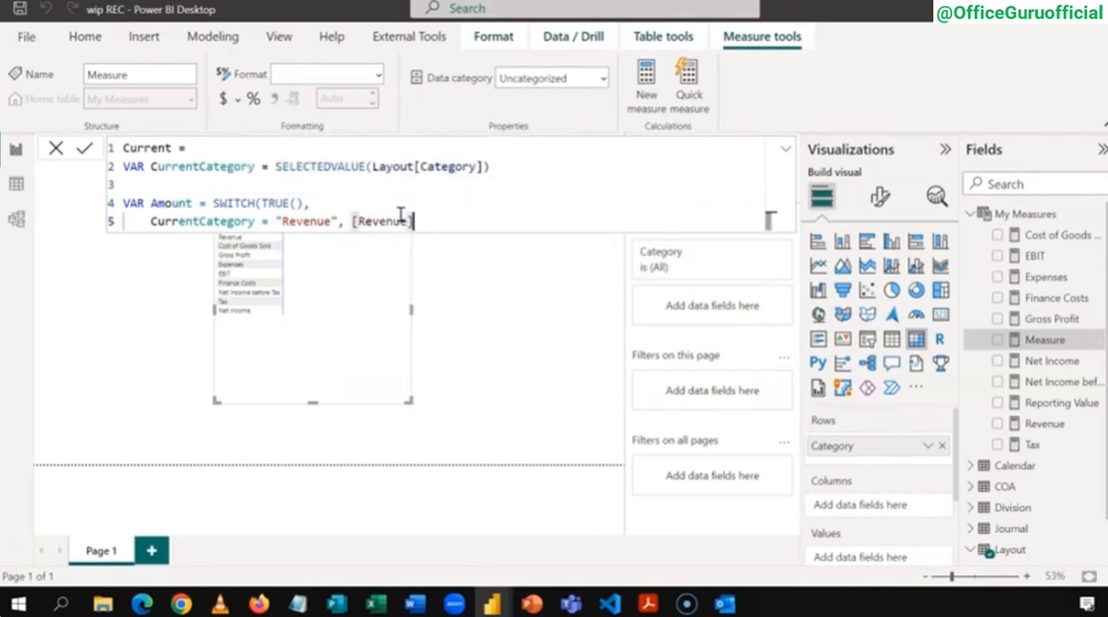
Step: End the Revenue condition's line with a comma and duplicate its CurrentCategory = "Revenue", [Revenue] pair onto a new line
left_click(422, 216)
left_click(420, 221)
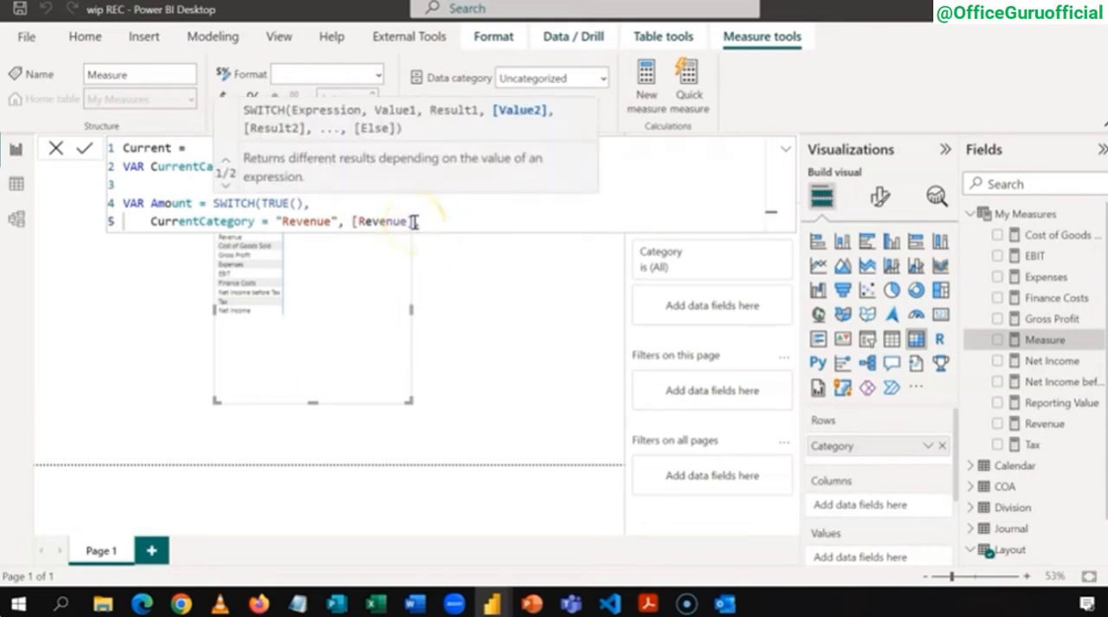
left_click(414, 222)
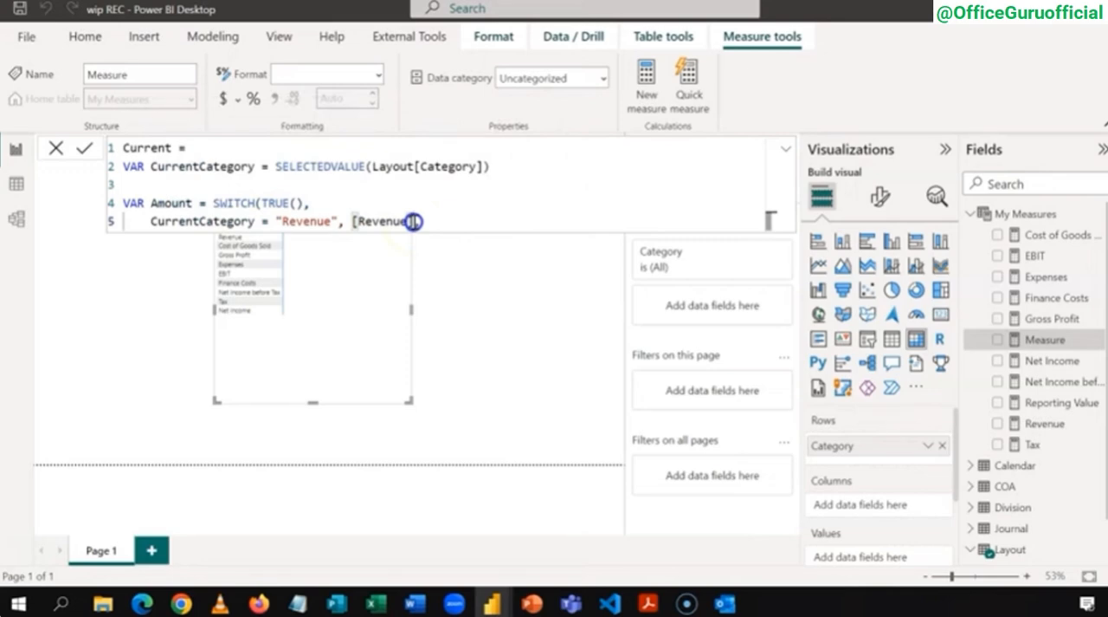
left_click_drag(410, 220, 153, 220)
key("ctrl+c")
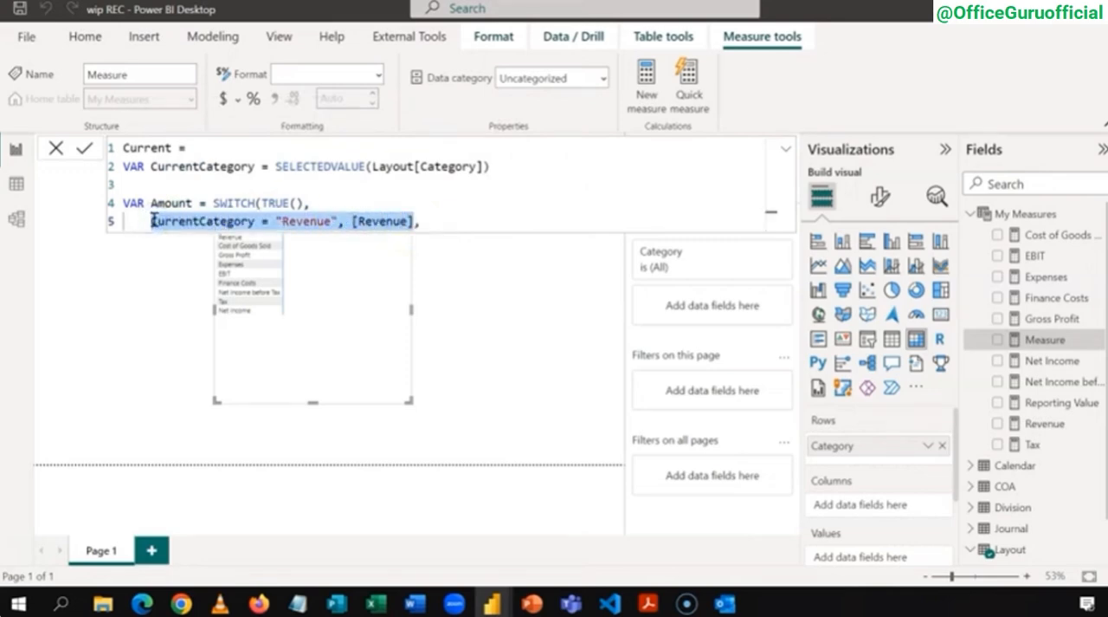
left_click(446, 220)
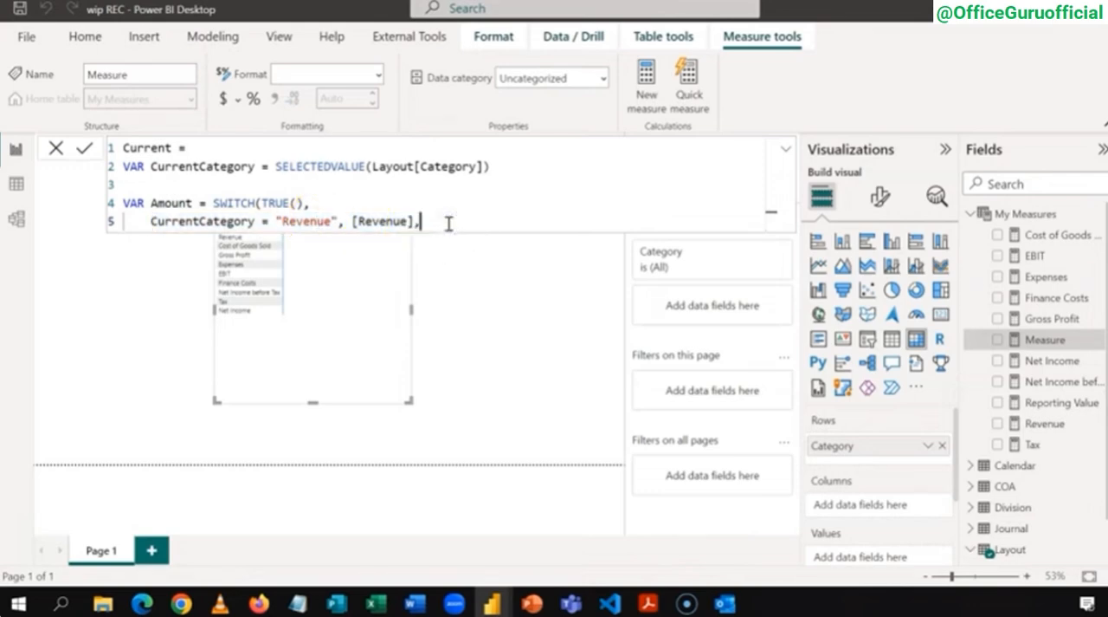
key("shift+Return")
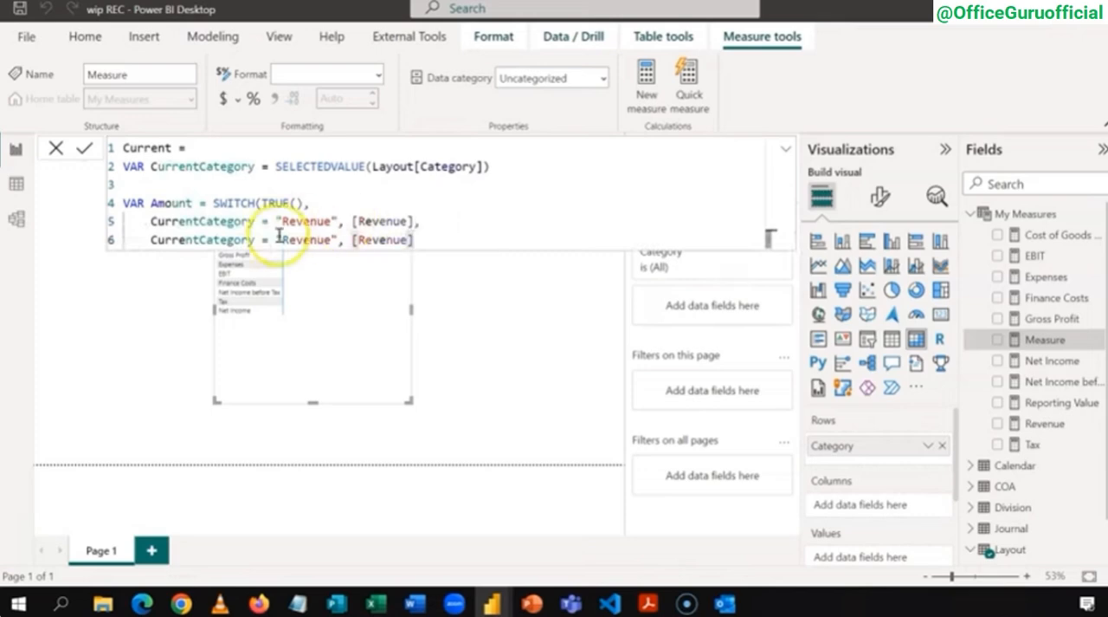
Step: Change the category text in the duplicated condition on line 6 to "Cost of Goods Sold"
left_click(332, 241)
key("BackSpace")
key("BackSpace")
key("BackSpace")
key("BackSpace")
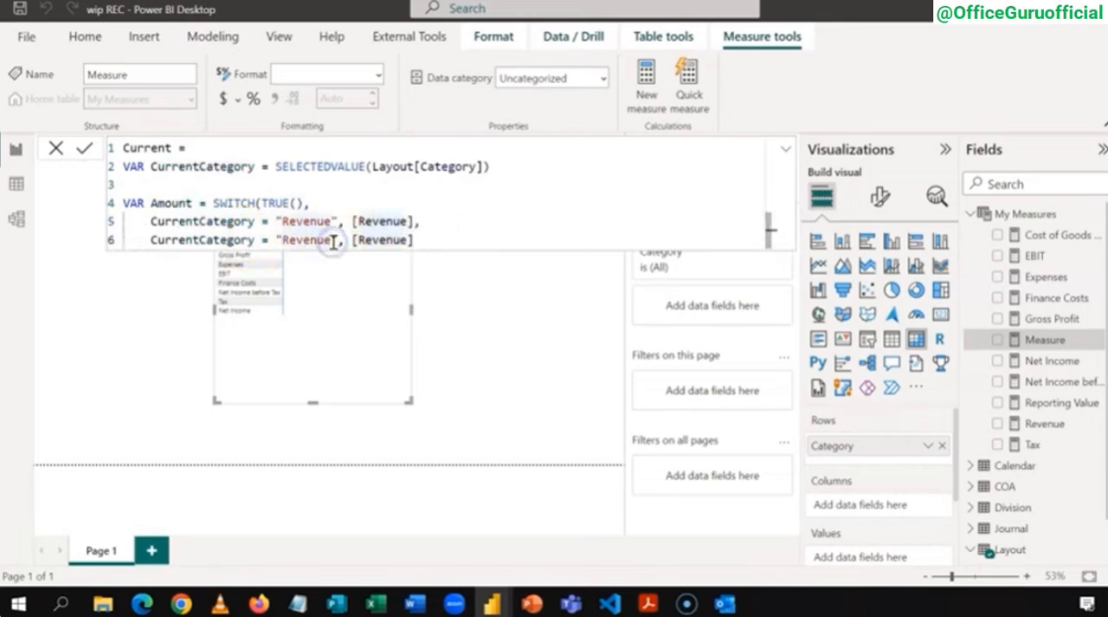
type("Cost of Goo")
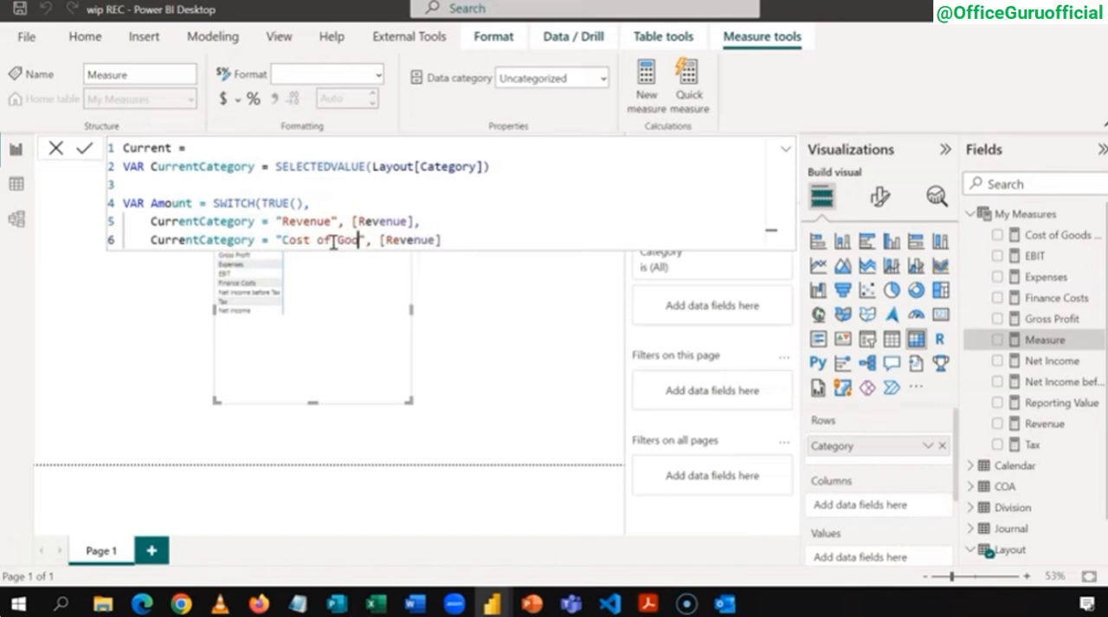
type("ds Sold")
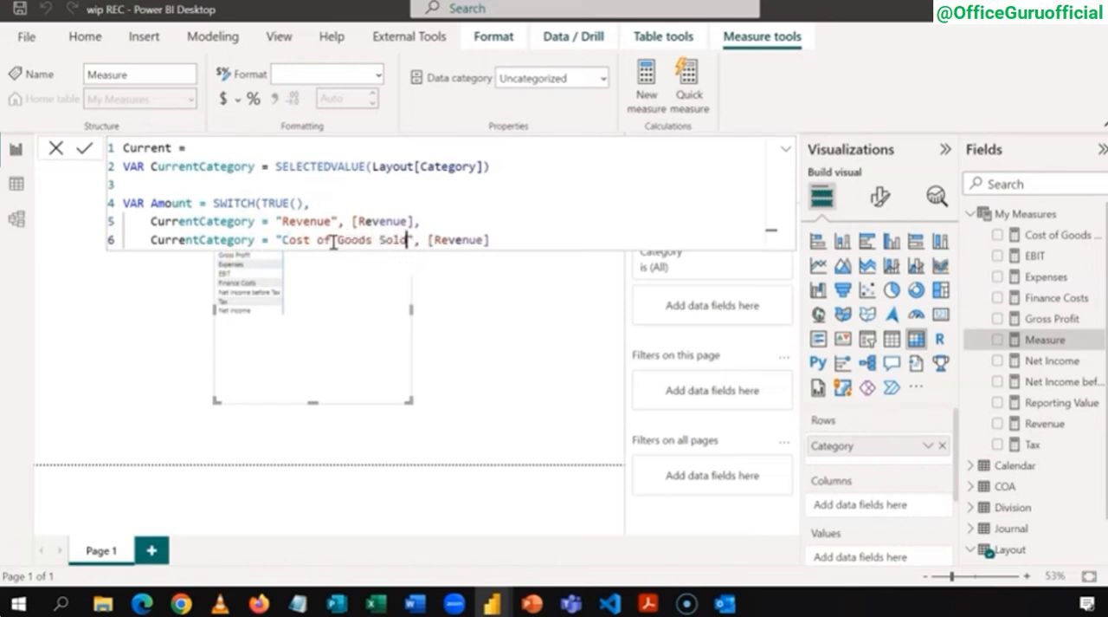
Step: Set the [Cost of Goods Sold] measure as the result of the Cost of Goods Sold condition
left_click(485, 241)
key("BackSpace")
key("BackSpace")
key("BackSpace")
key("BackSpace")
key("BackSpace")
key("BackSpace")
key("BackSpace")
key("BackSpace")
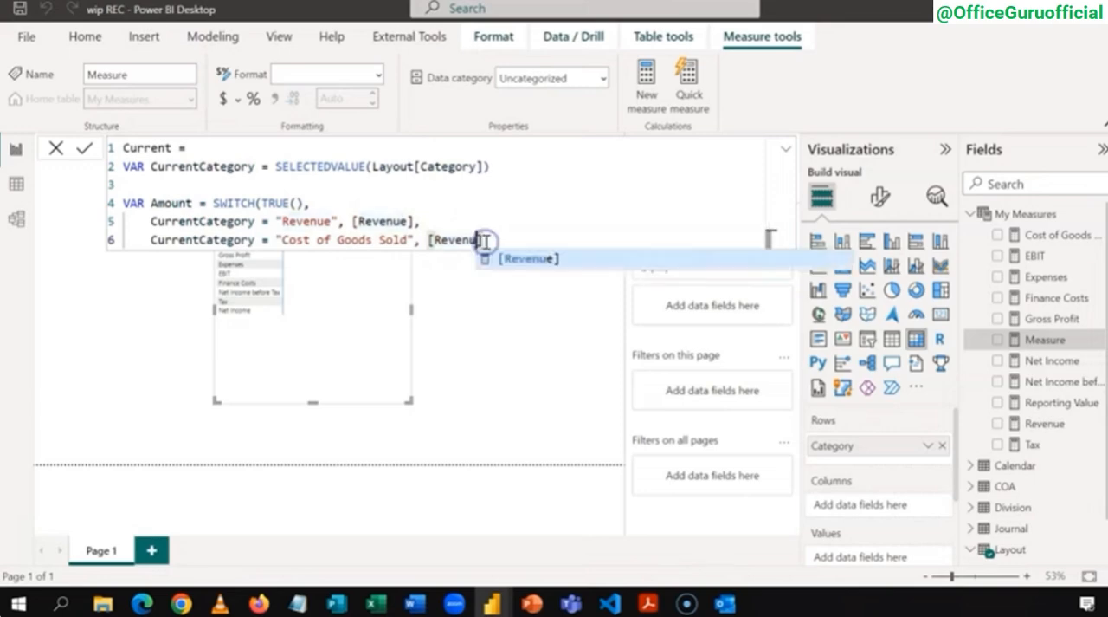
type("Cost of")
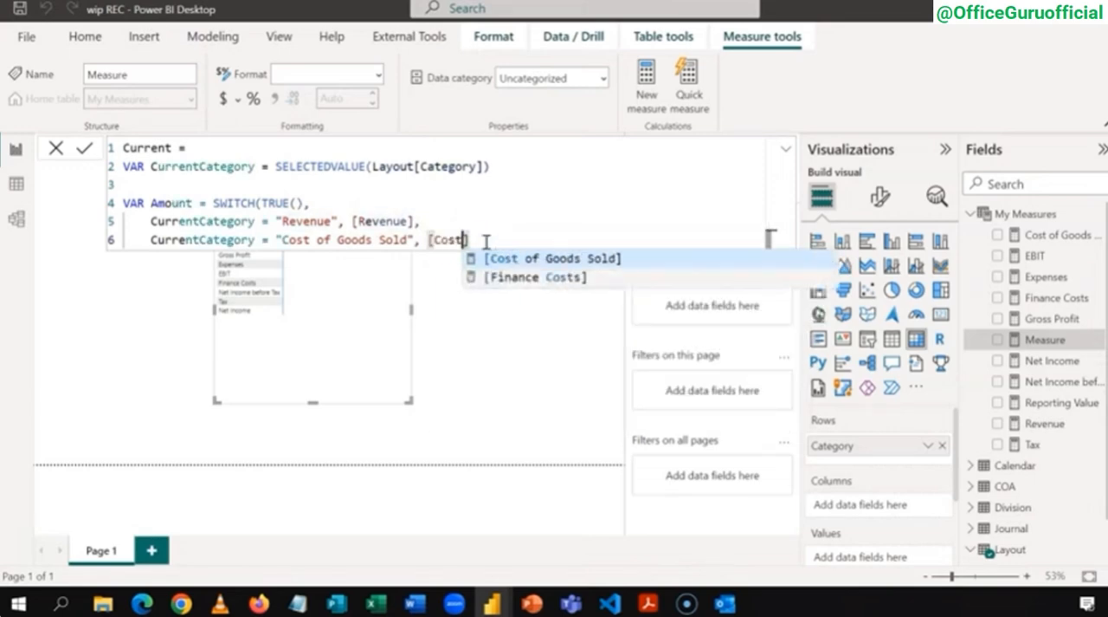
key("Tab")
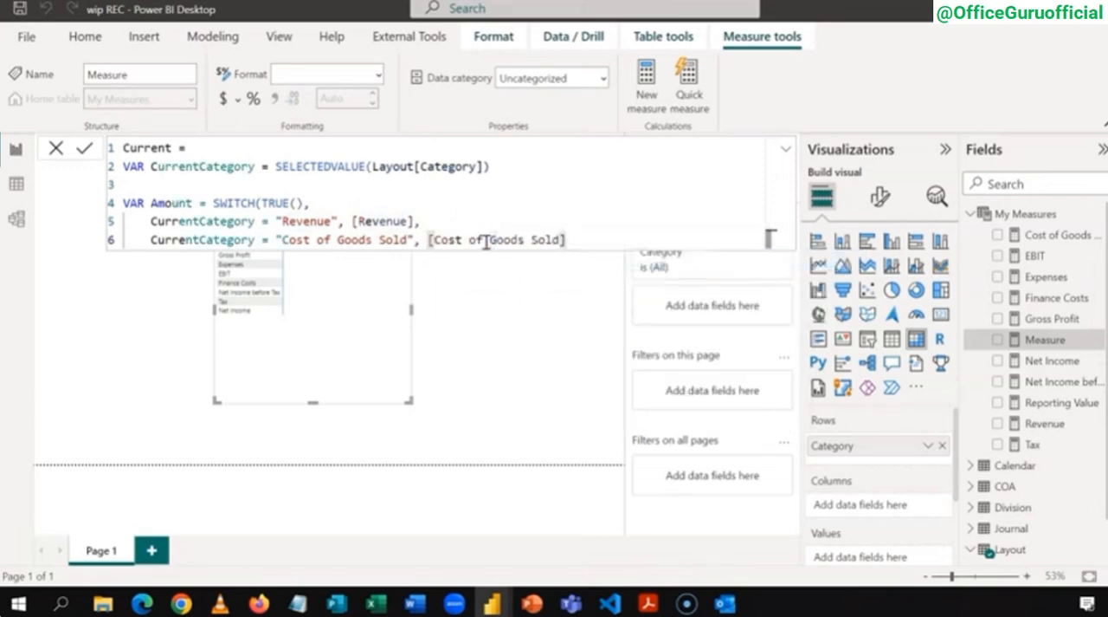
Step: Add a comma and, on a new line, a copy of the Revenue pair with its category text changed to "Gross Profit"
type(",")
key("shift+Return")
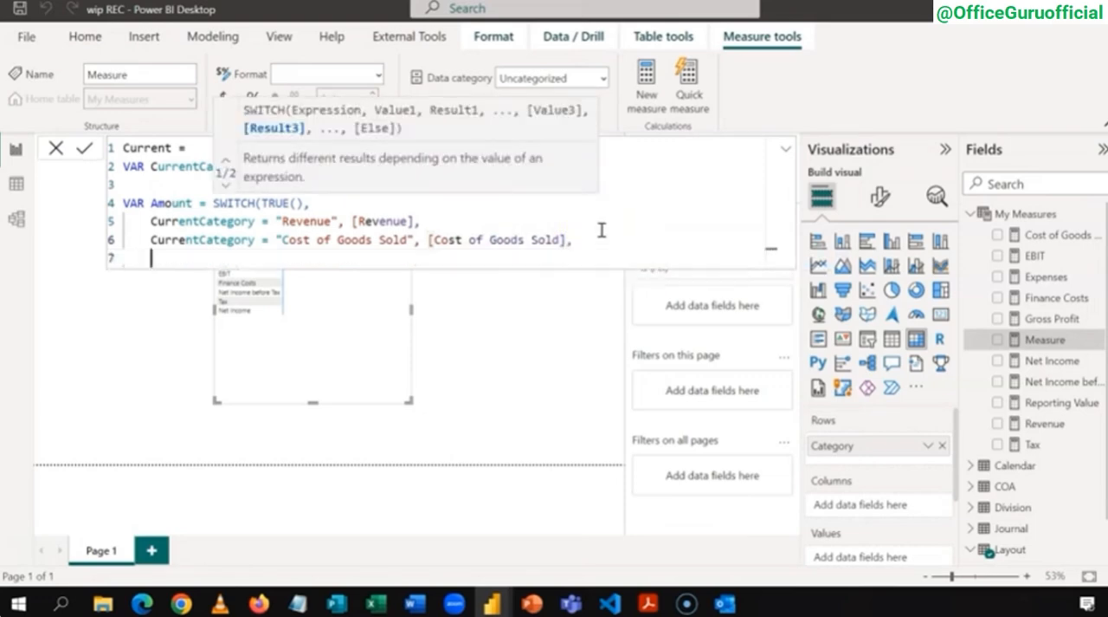
key("ctrl+v")
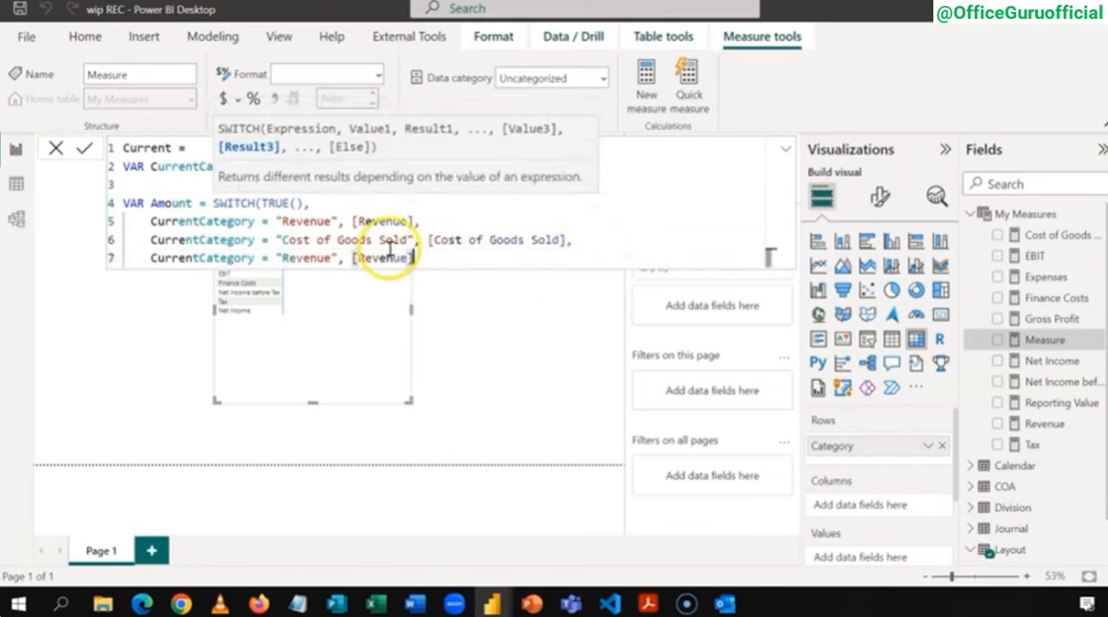
left_click(331, 259)
key("BackSpace")
key("BackSpace")
key("BackSpace")
key("BackSpace")
key("BackSpace")
key("BackSpace")
key("BackSpace")
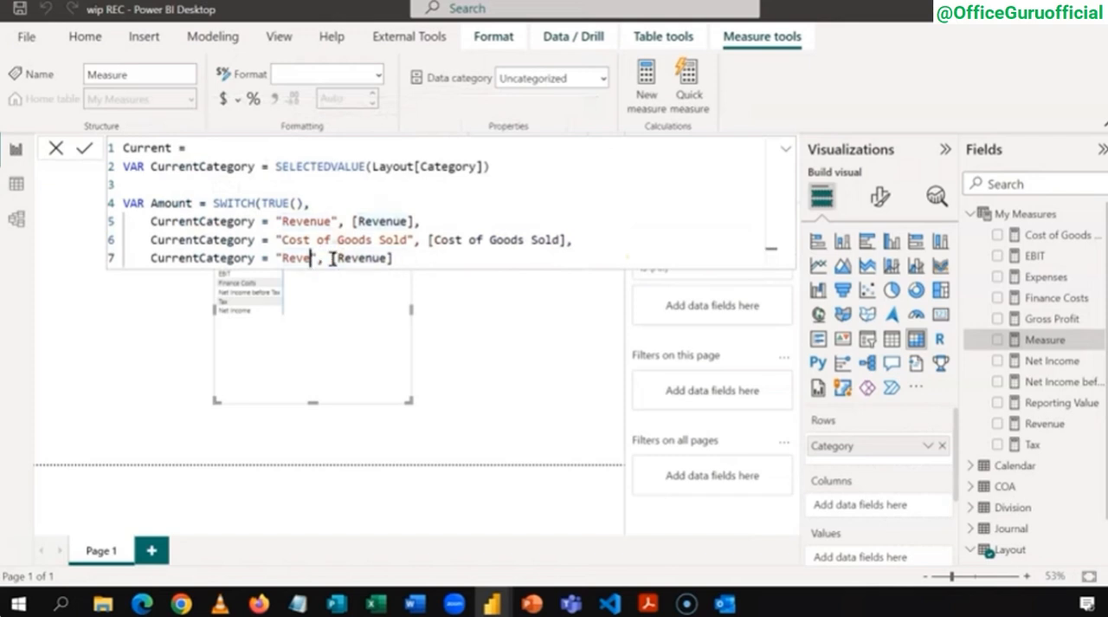
type("Gros")
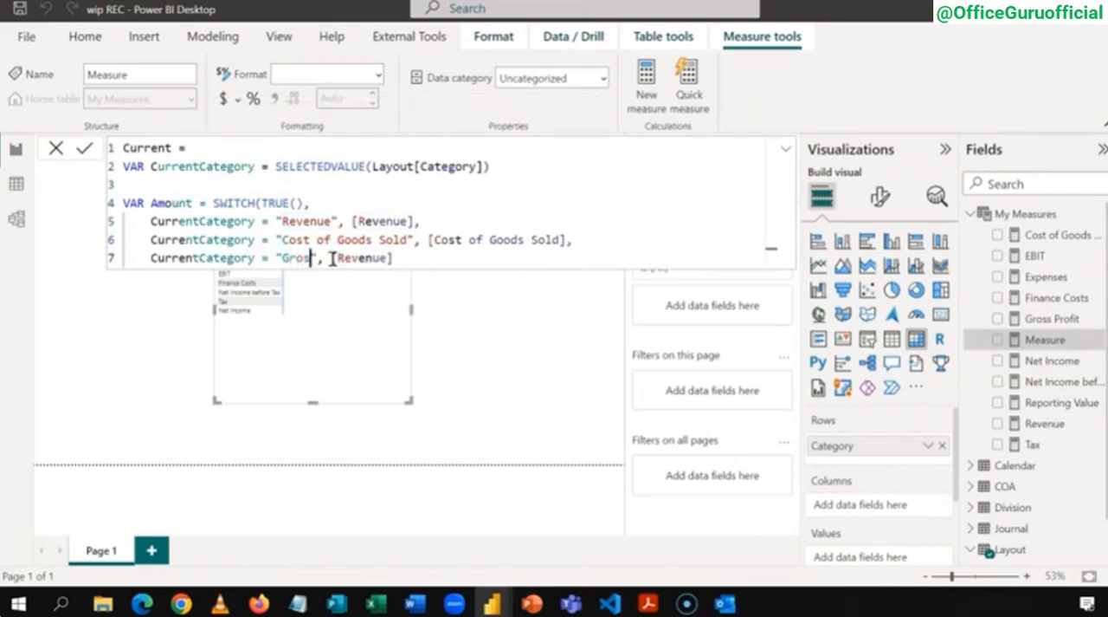
type("s Profi")
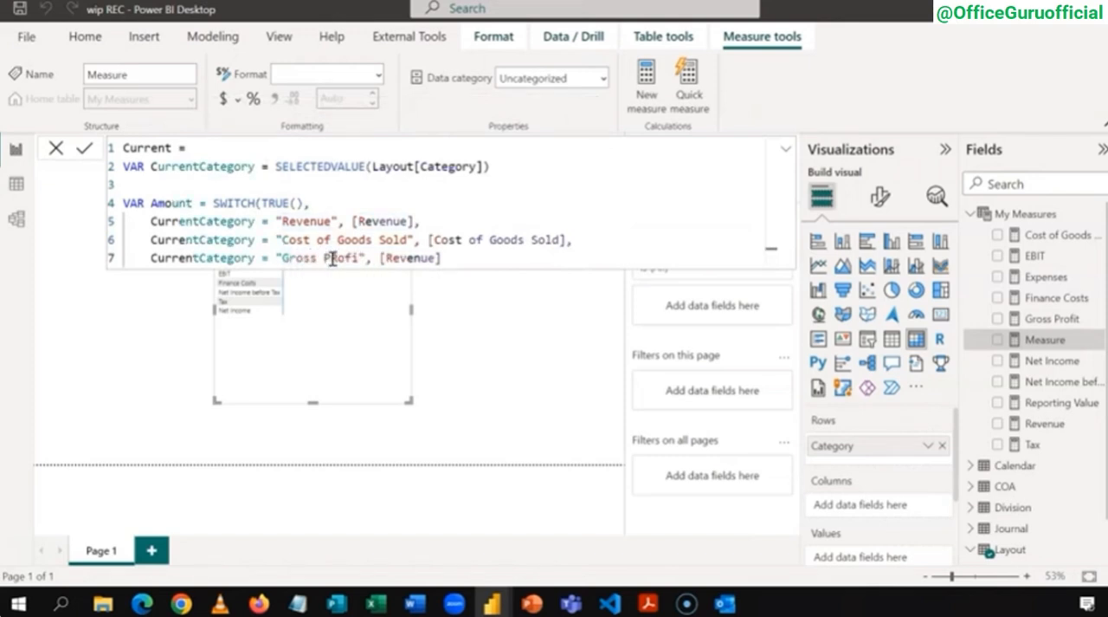
key("BackSpace")
key("BackSpace")
key("BackSpace")
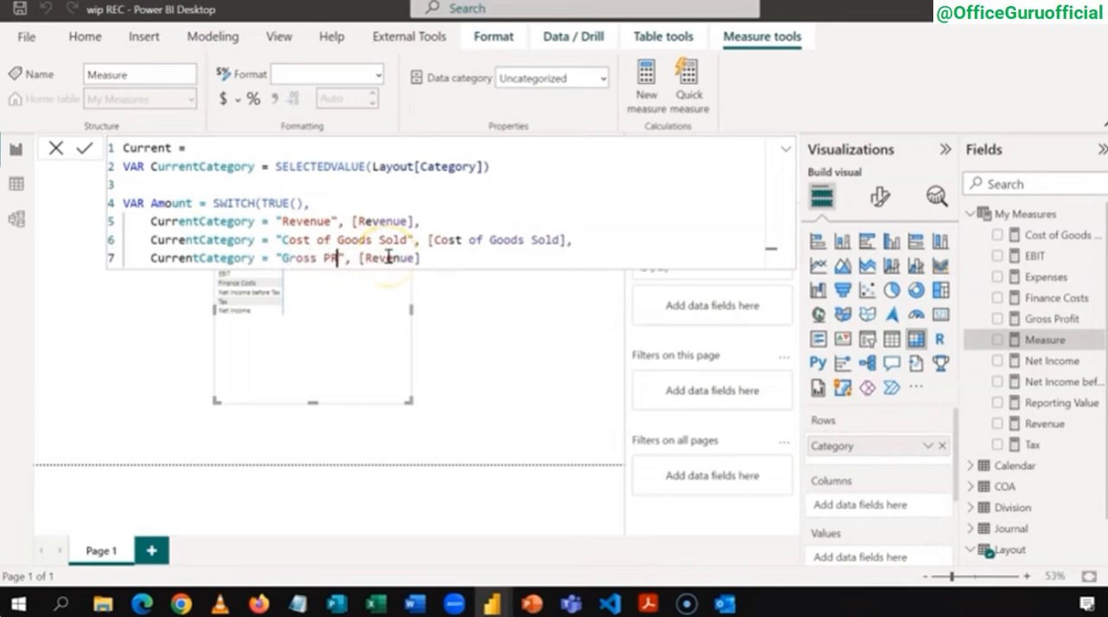
type("rofit")
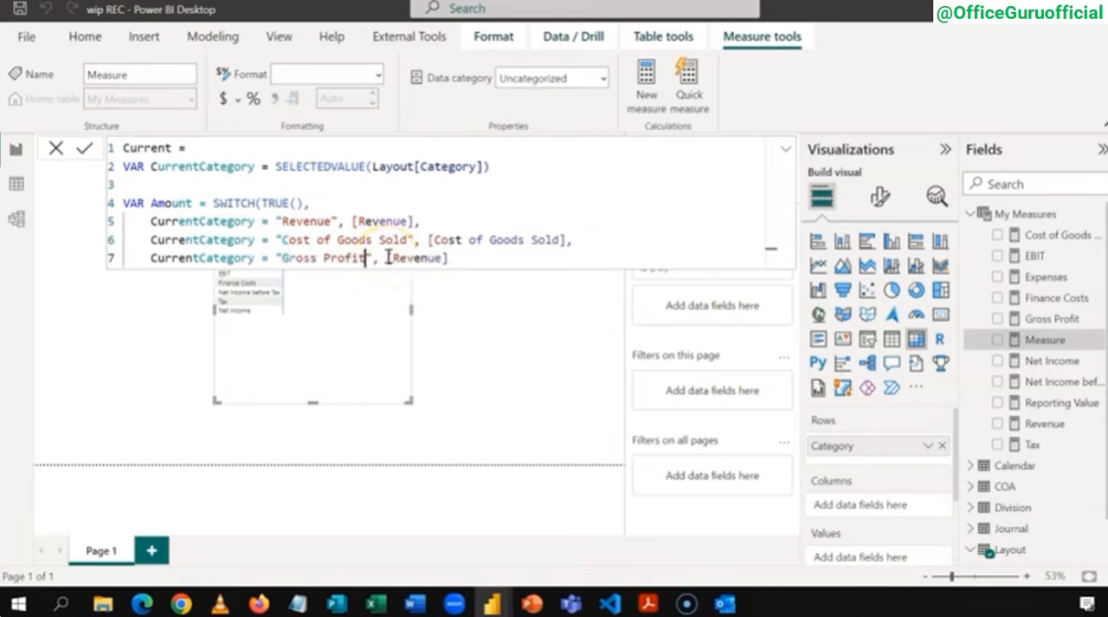
Step: Set the [Gross Profit] measure as the result of the Gross Profit condition
left_click(446, 258)
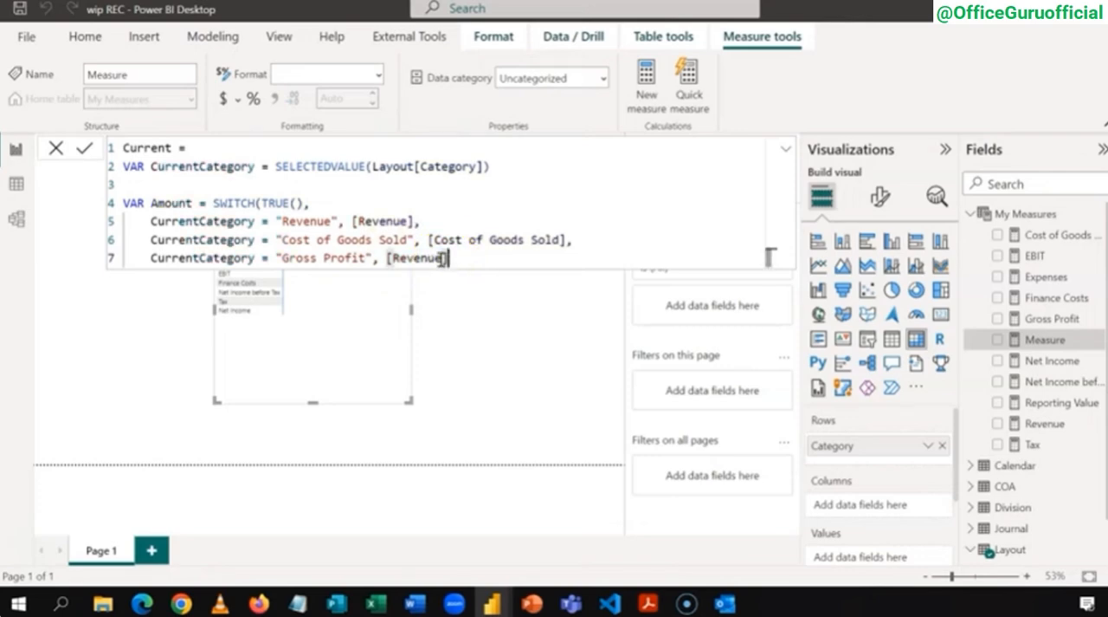
key("BackSpace")
key("BackSpace")
key("BackSpace")
key("BackSpace")
key("BackSpace")
key("BackSpace")
key("BackSpace")
key("BackSpace")
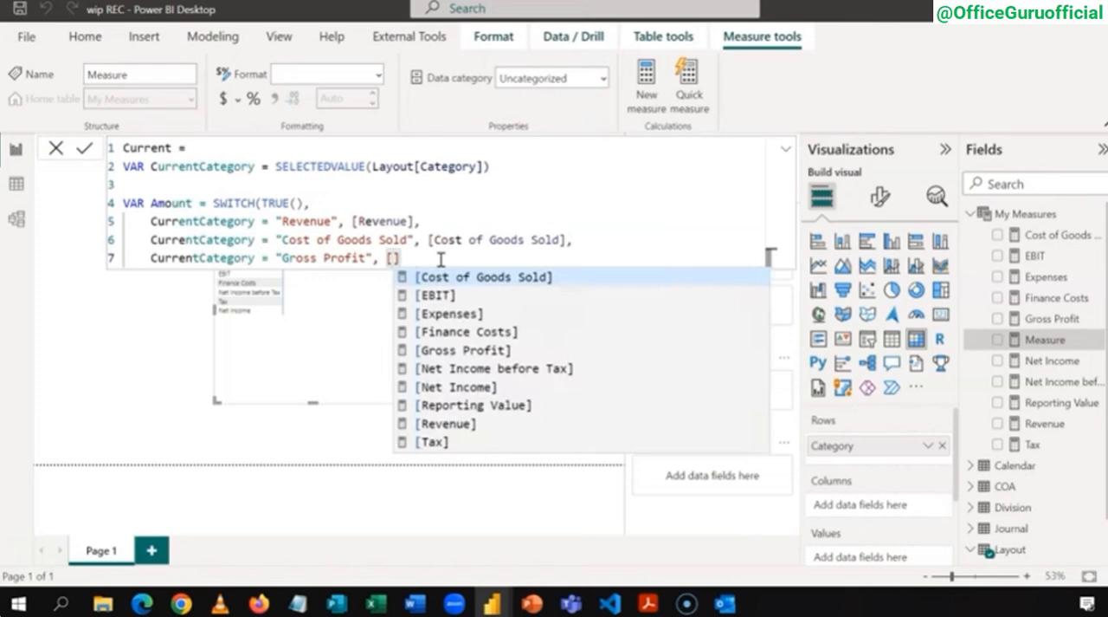
type("G")
key("Tab")
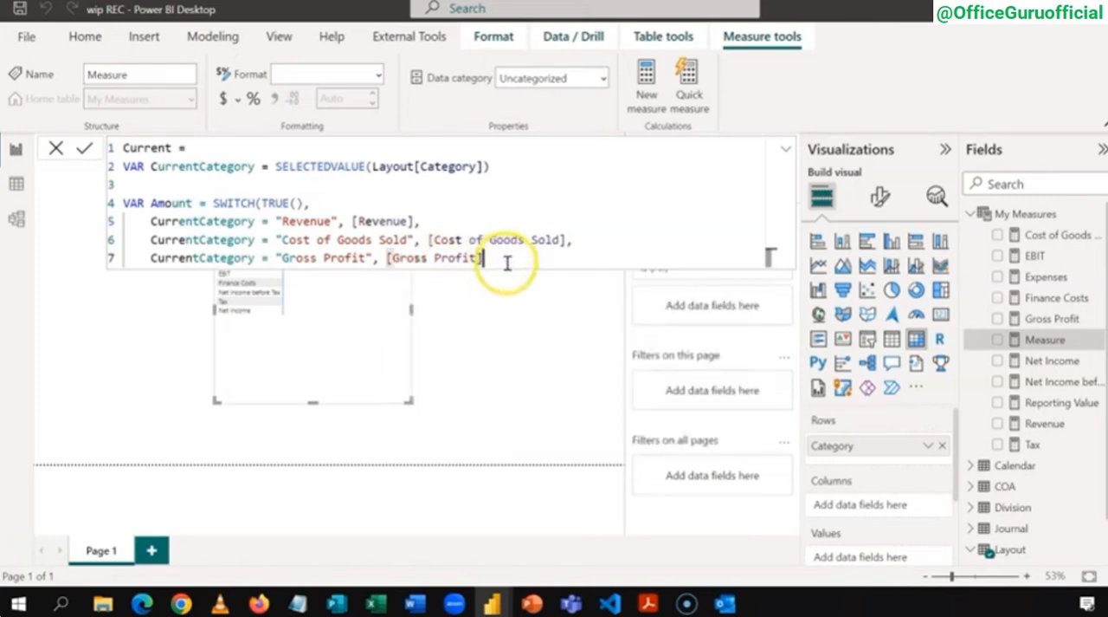
Step: Add matching conditions and measures for Expenses, EBIT, Finance Costs, Net Income before Tax, Tax and Net Income, and close SWITCH with a default of 0
type(",     CurrentCategory = \"Expenses\", [Expenses],     CurrentCategory = \"EBIT\", [EBIT],     CurrentCategory = \"Finance Costs\", [Finance Costs],     CurrentCategory = \"Net Income before Tax\", [Net Income before Tax],     CurrentCategory = \"Tax\", [Tax],     CurrentCategory = \"Net Income\", [Net Income],")
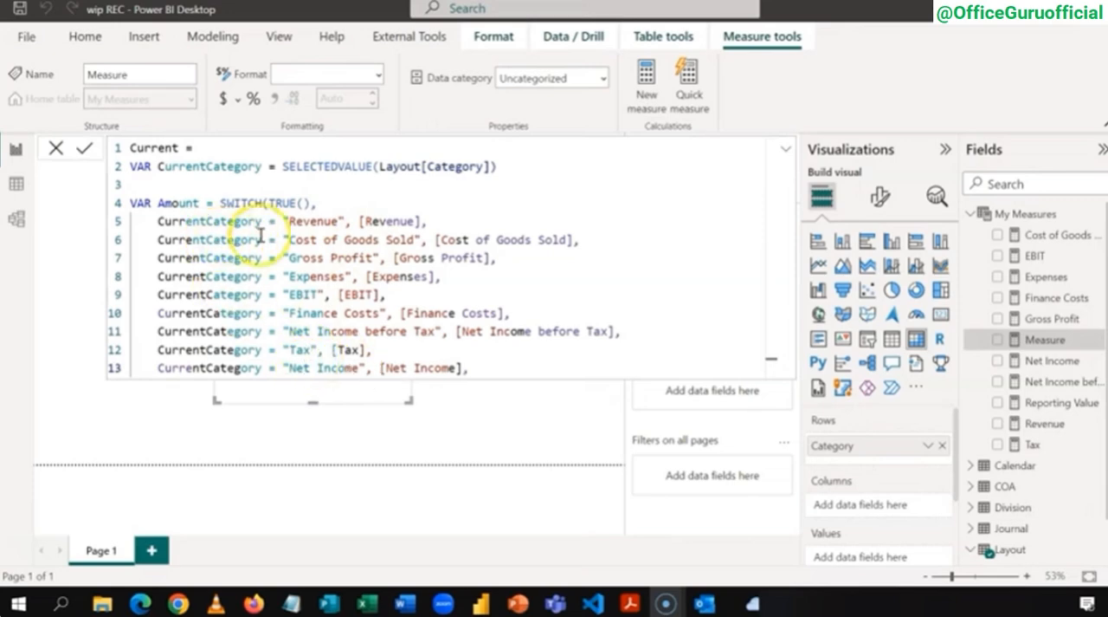
left_click(477, 364)
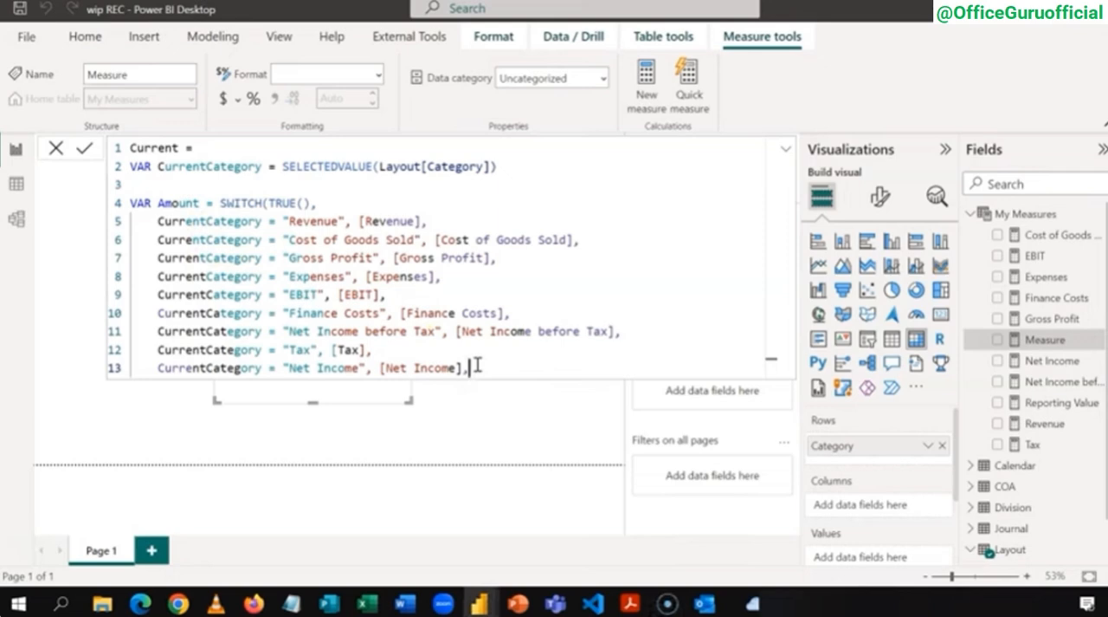
key("shift+Return")
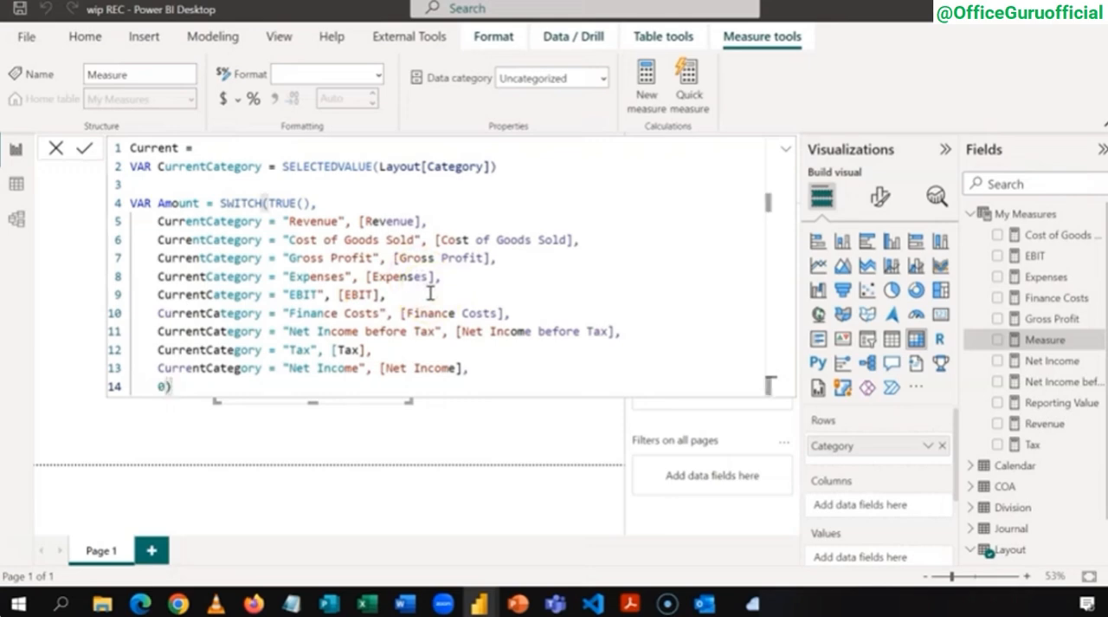
Step: Finish the formula with a RETURN line that outputs the Amount variable, and commit the Current measure
key("shift+Return")
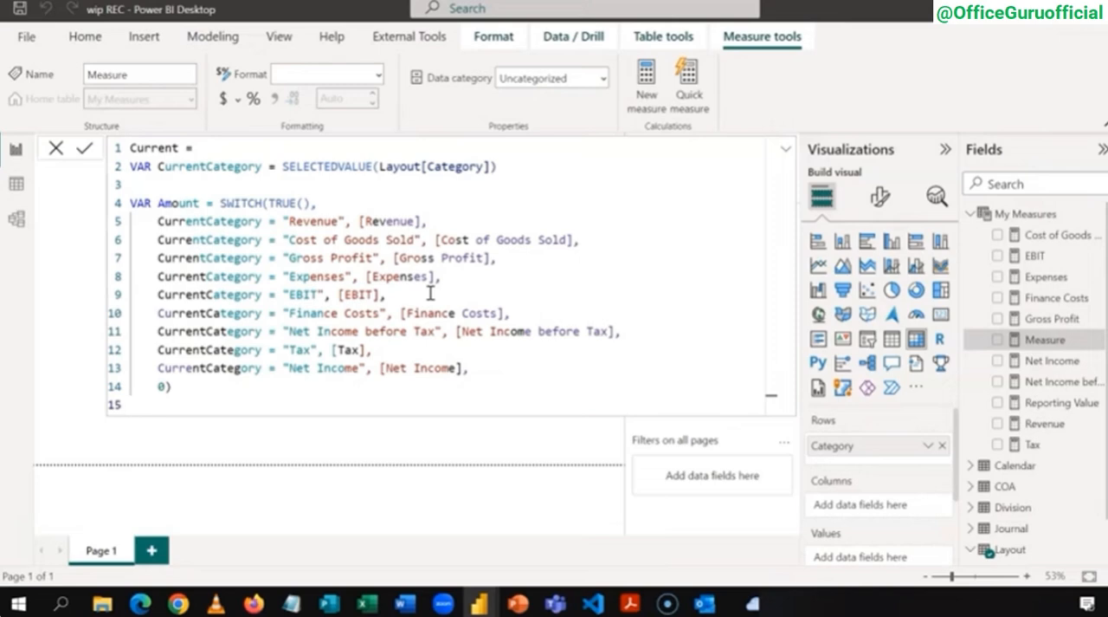
type("RETURN")
key("shift+Return")
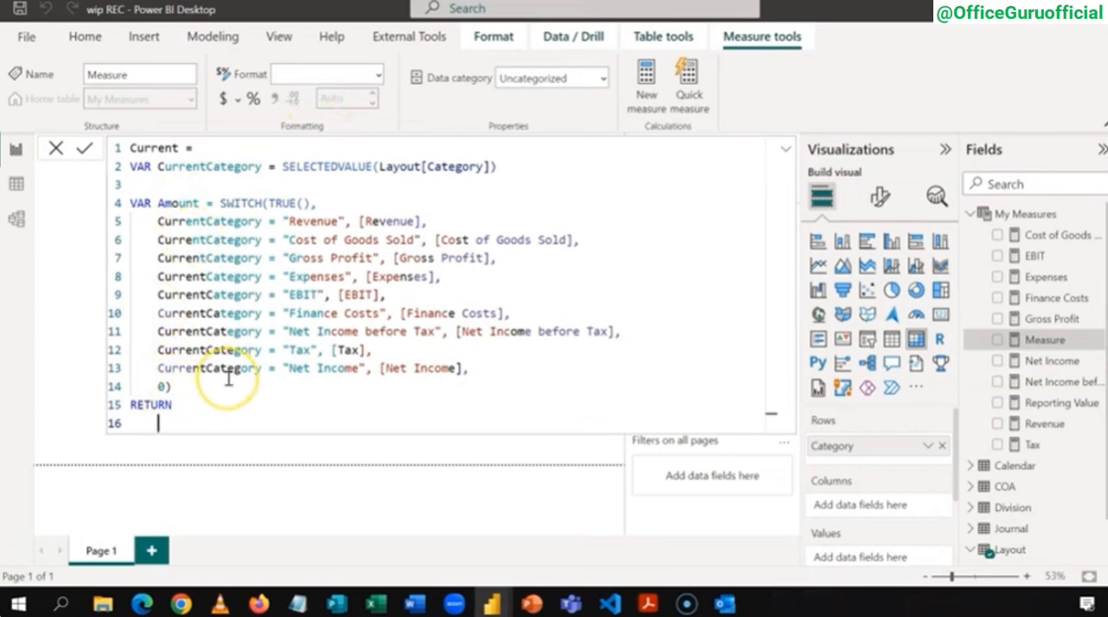
type("am")
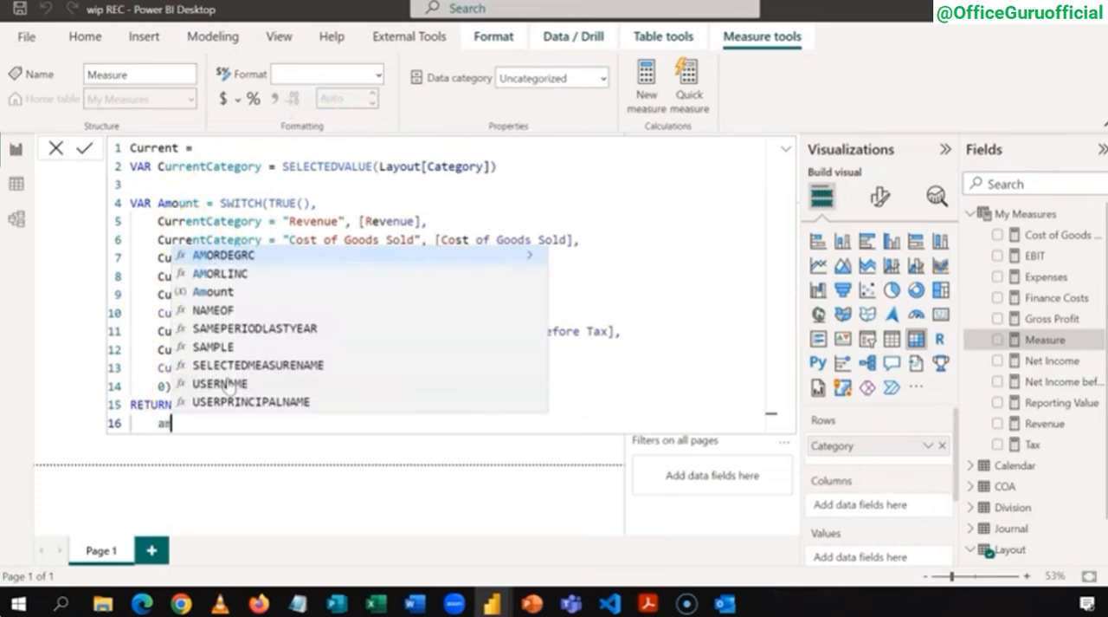
left_click(249, 291)
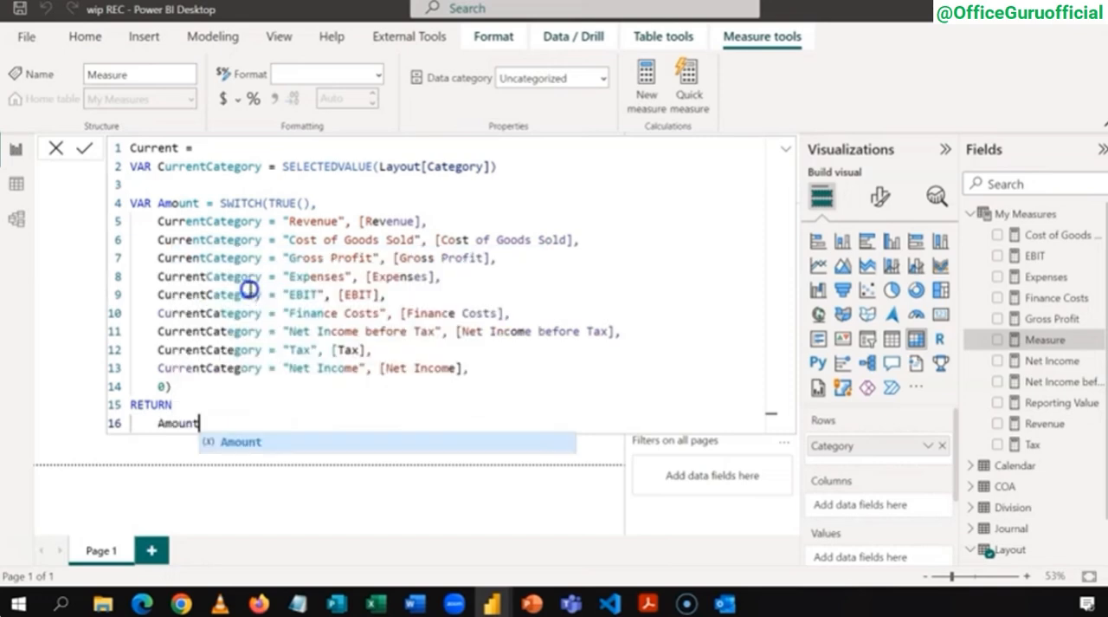
left_click(224, 397)
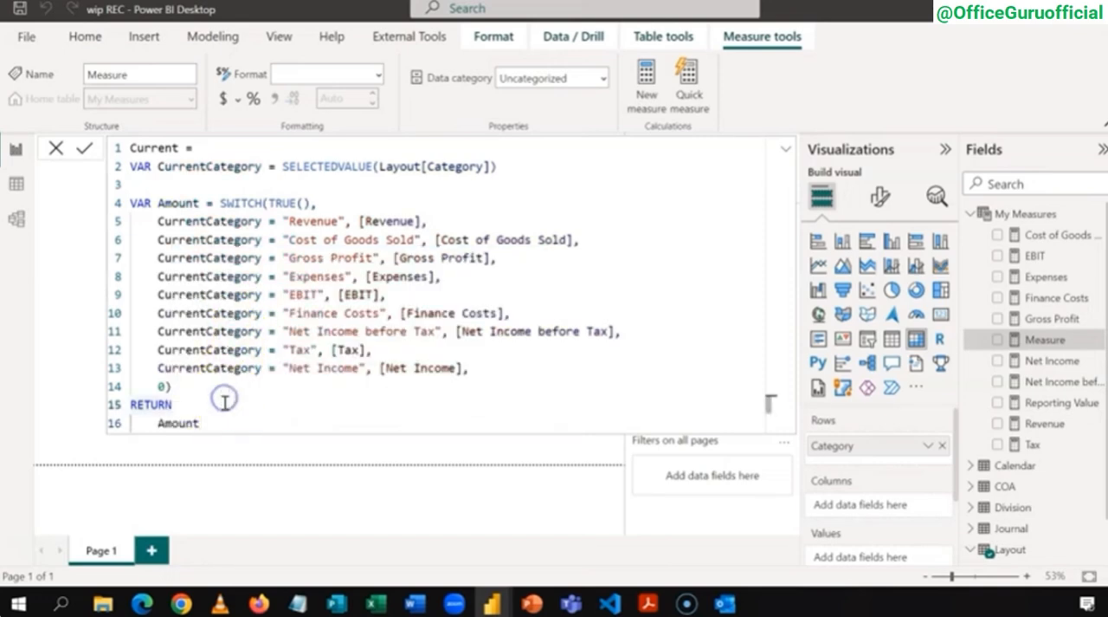
left_click(223, 422)
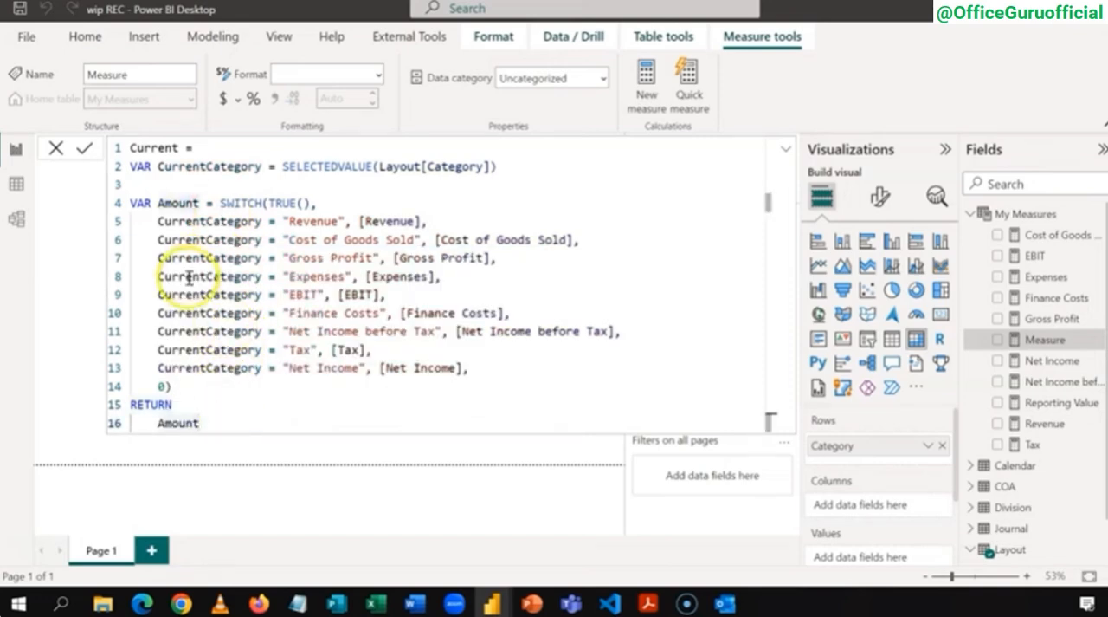
left_click(217, 401)
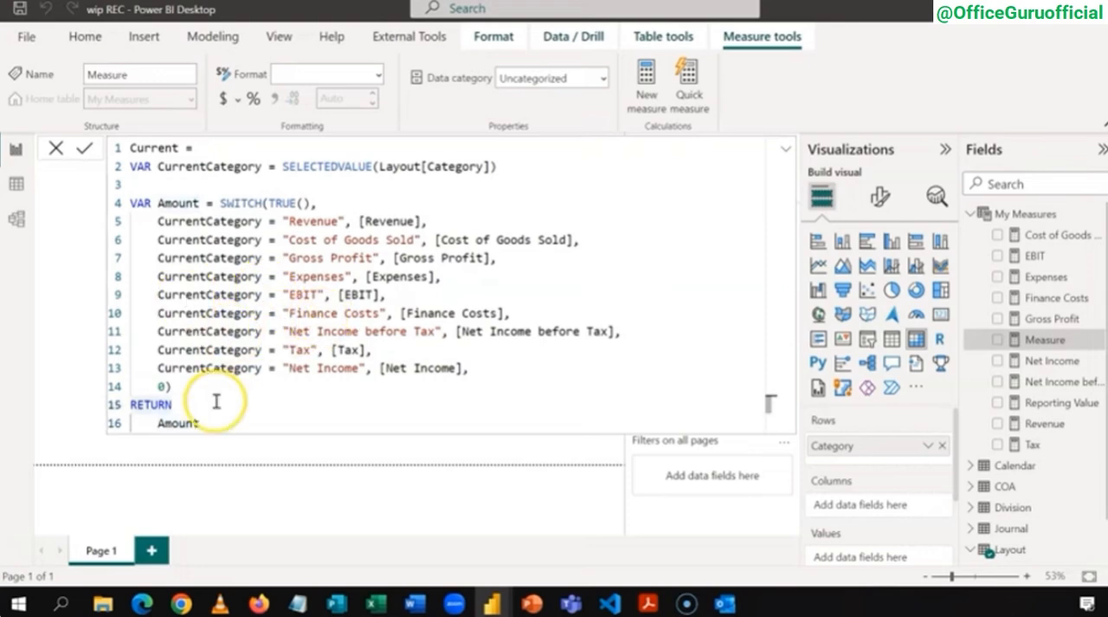
left_click(225, 423)
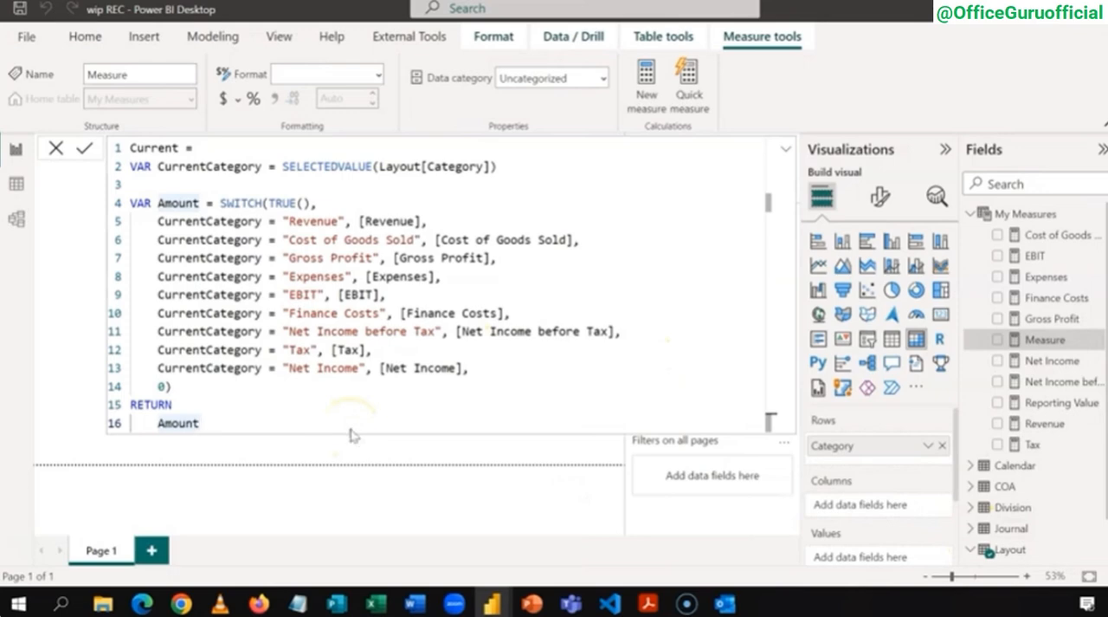
Step: Collapse the formula editor, add the Current measure to the Category matrix as its values, and show the matrix in focus mode
left_click(786, 149)
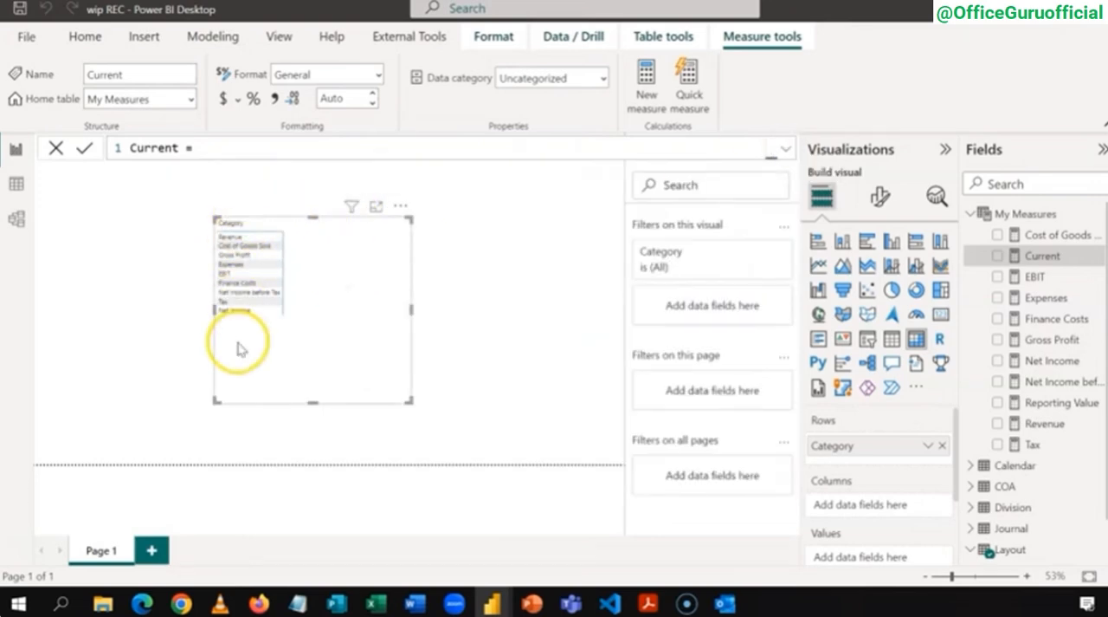
left_click(998, 257)
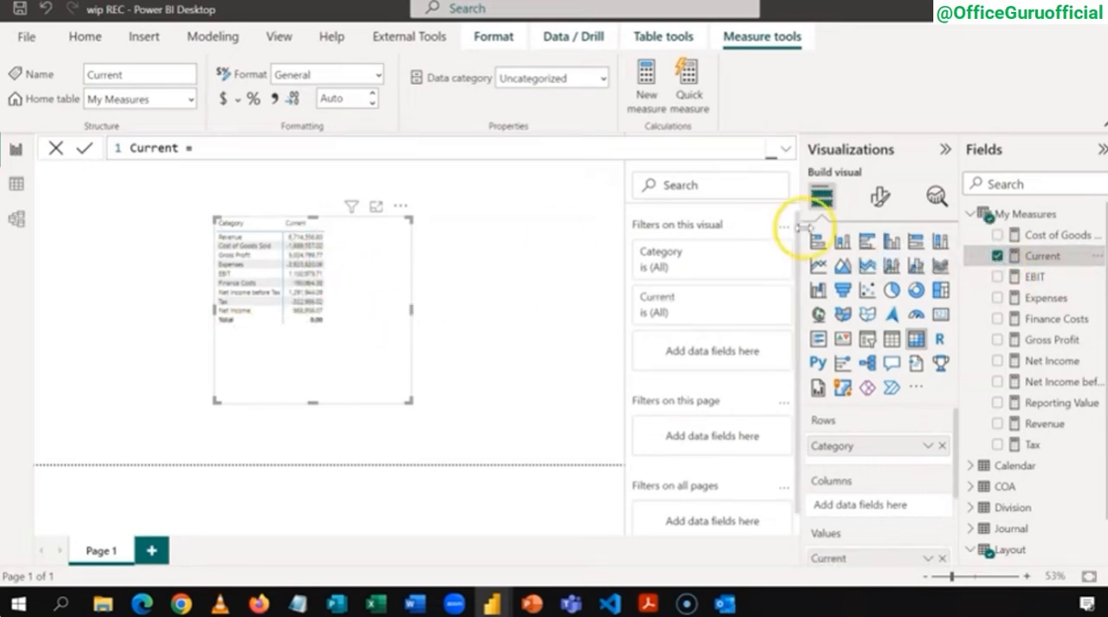
left_click(375, 206)
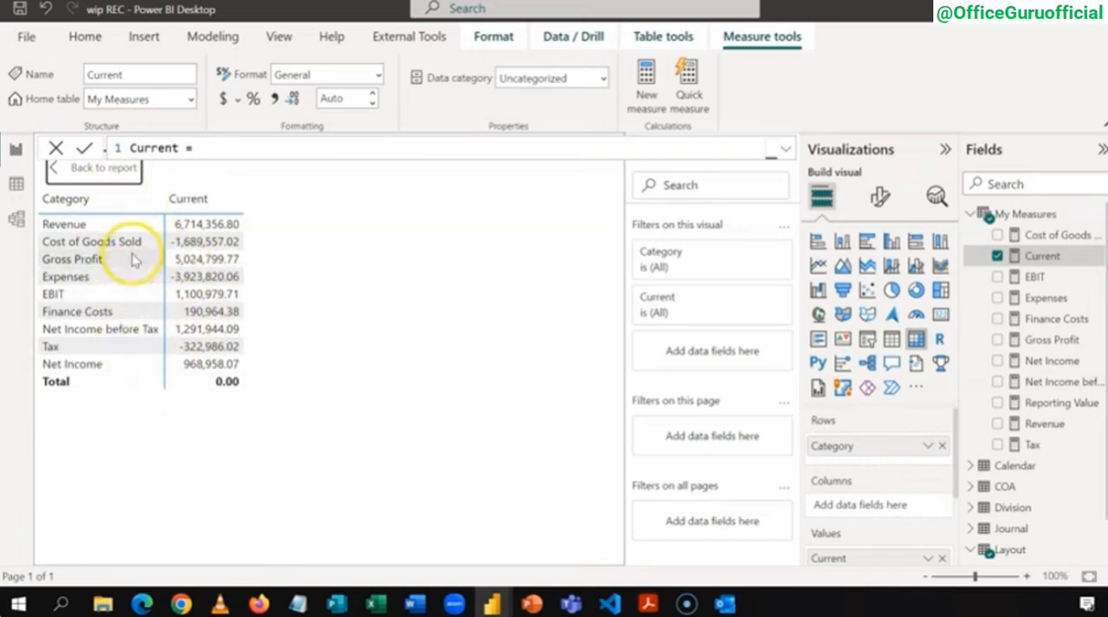
Step: Return to the report and start a measure named Previous in the My Measures table, with CALCULATE evaluating the [Current] measure
left_click(98, 171)
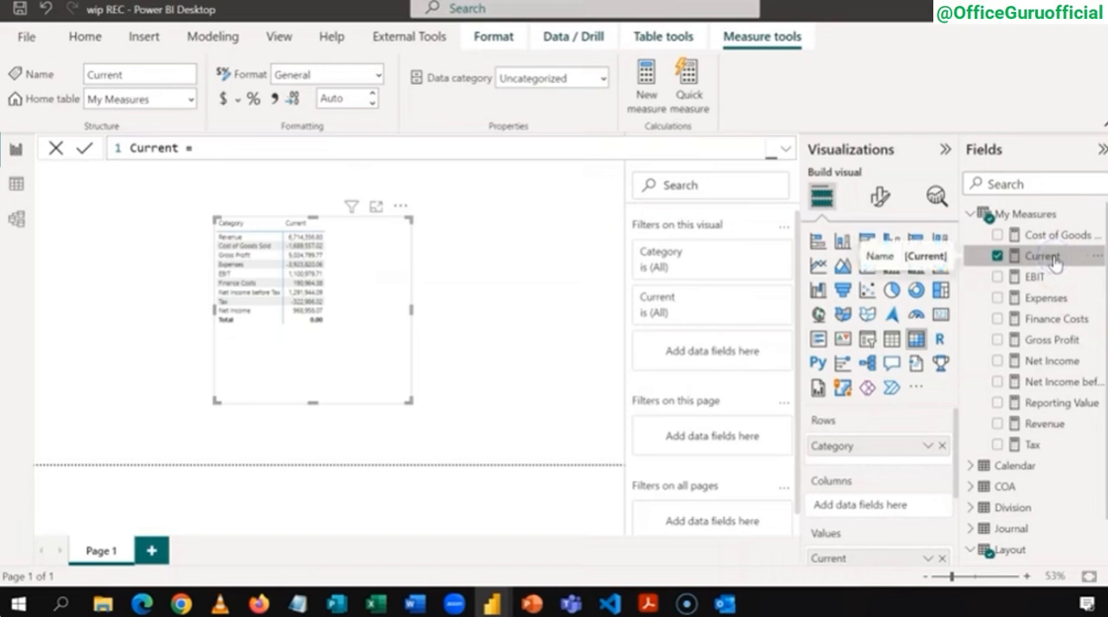
right_click(1020, 215)
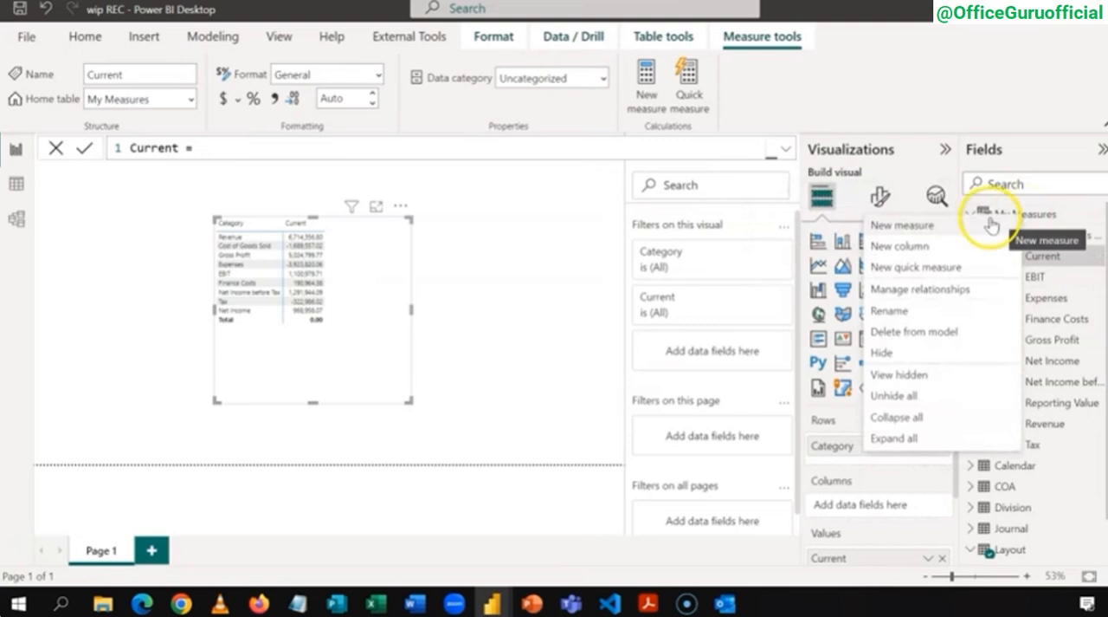
left_click(991, 225)
type("pRE")
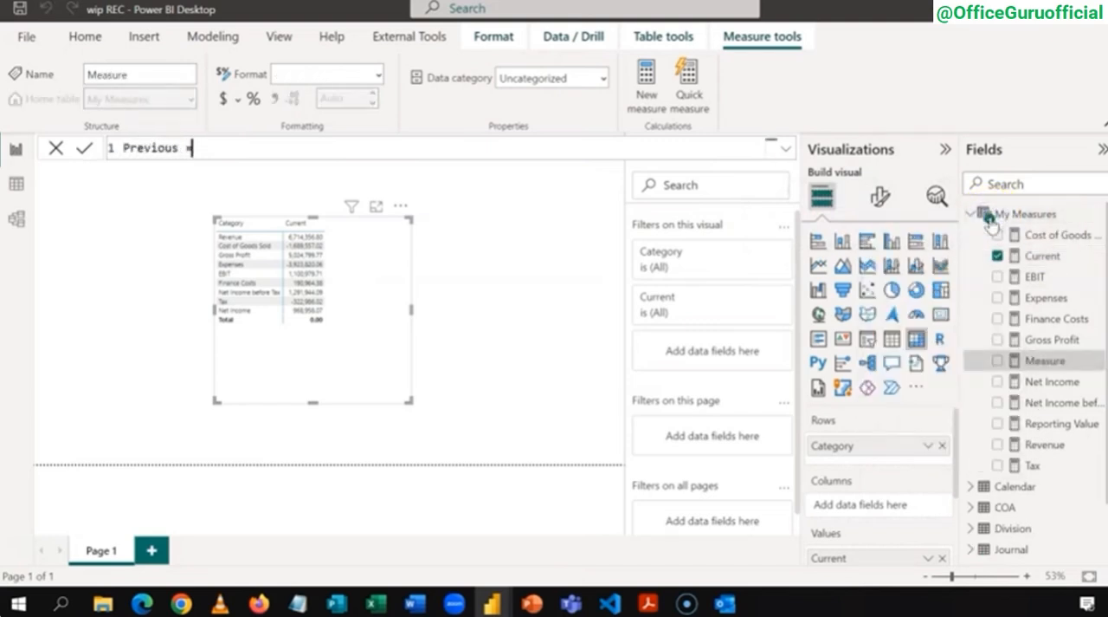
type("vious = CA")
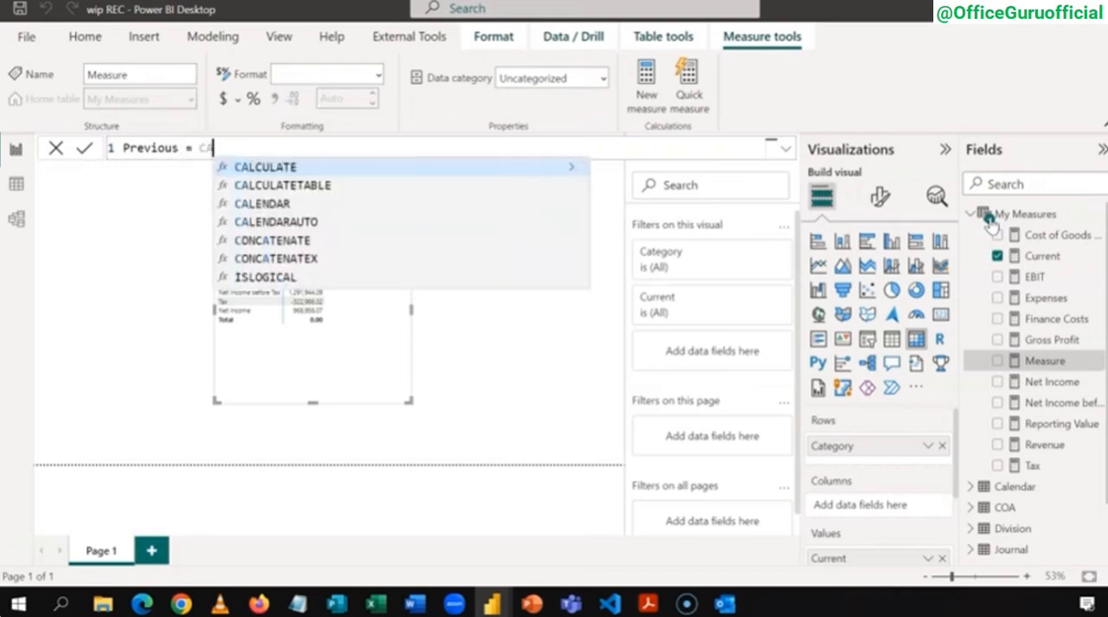
type("LCULATE([")
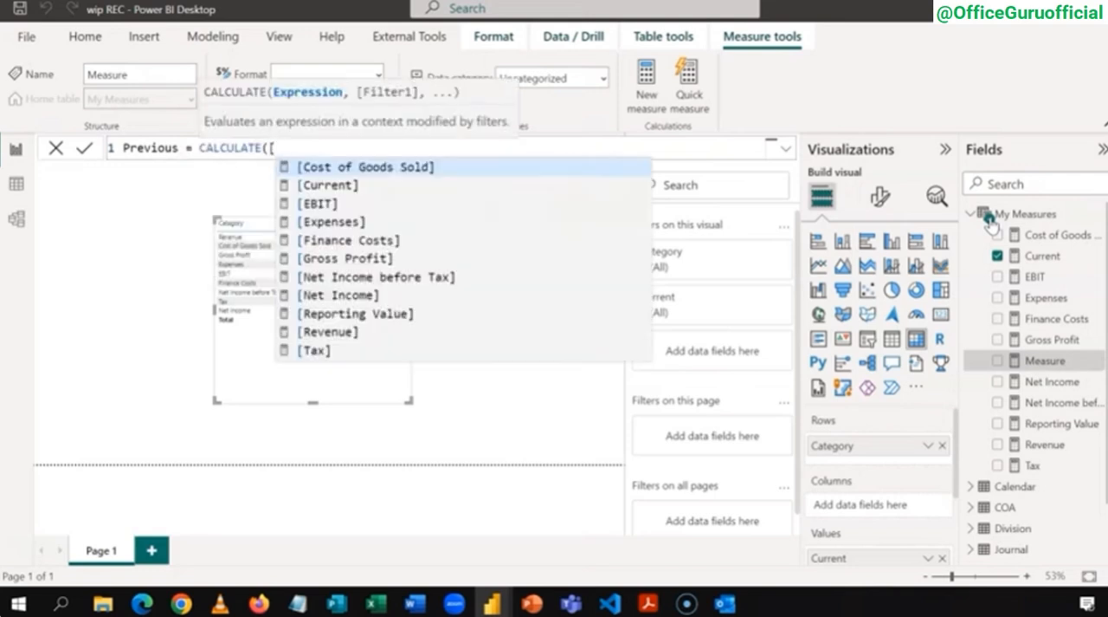
key("Down")
key("Tab")
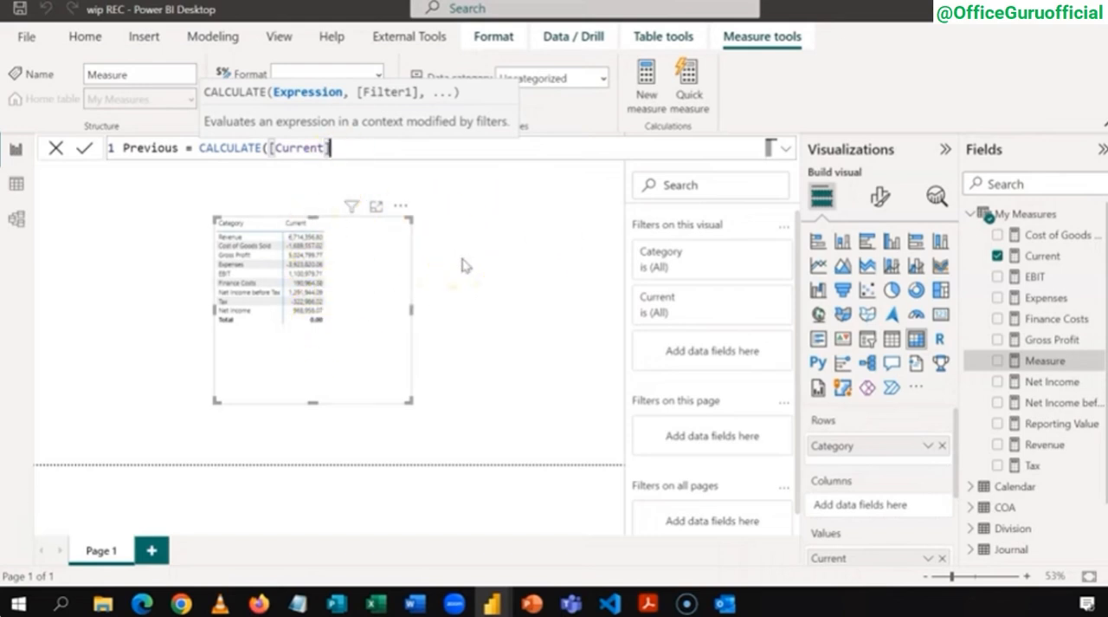
Step: Complete the Previous formula with the filter SAMEPERIODLASTYEAR('Calendar'[Date]) and commit the measure
type(",")
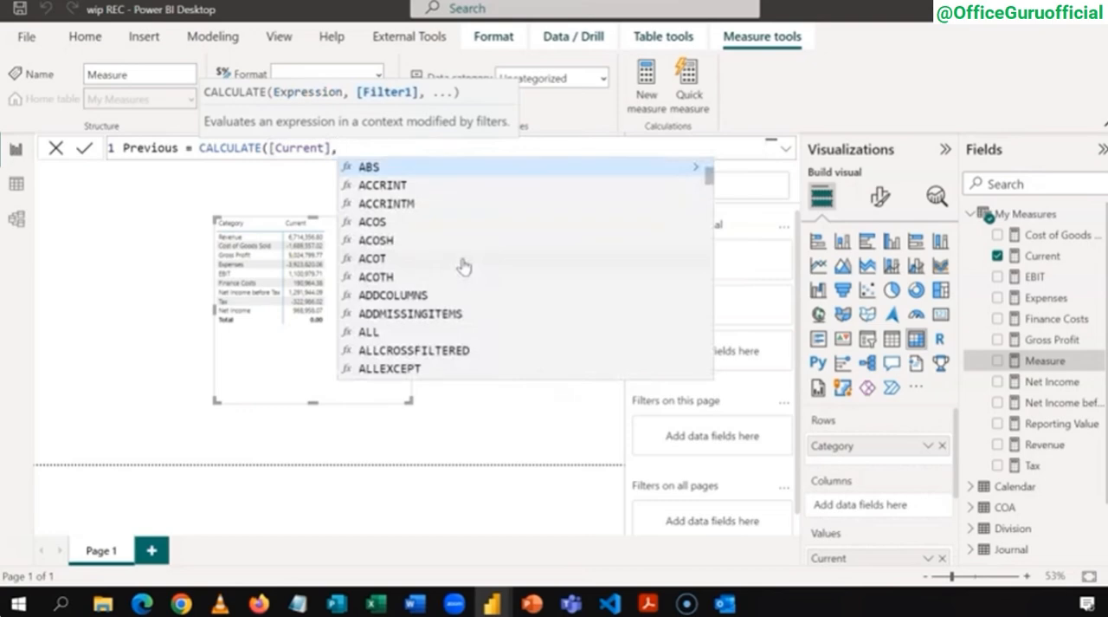
type("SA")
key("Tab")
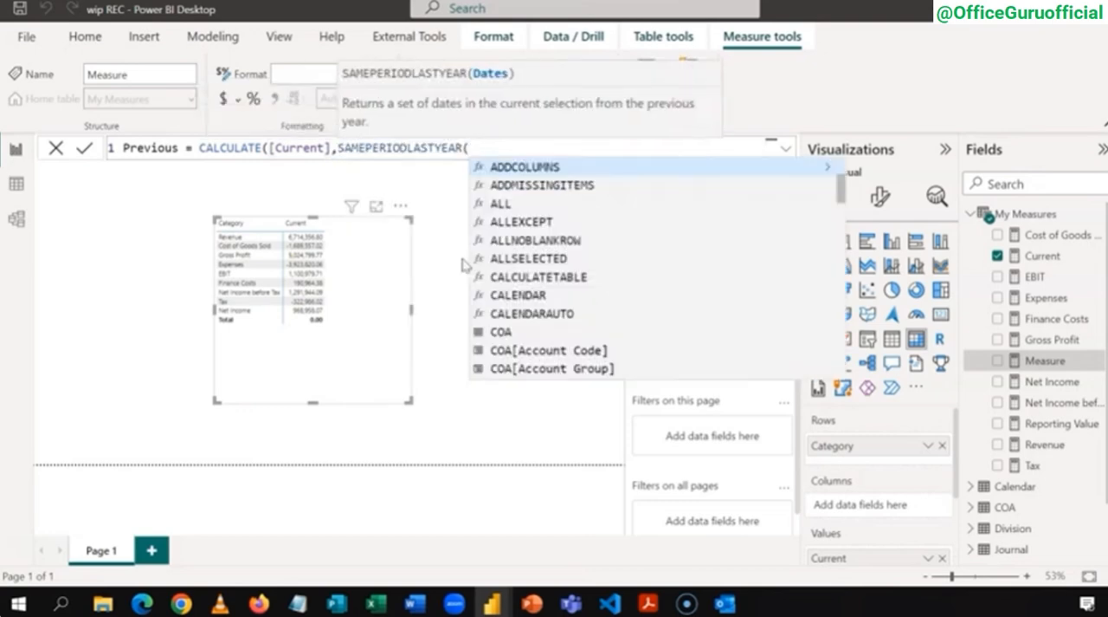
type("CA")
key("Up")
key("Up")
key("Up")
key("Up")
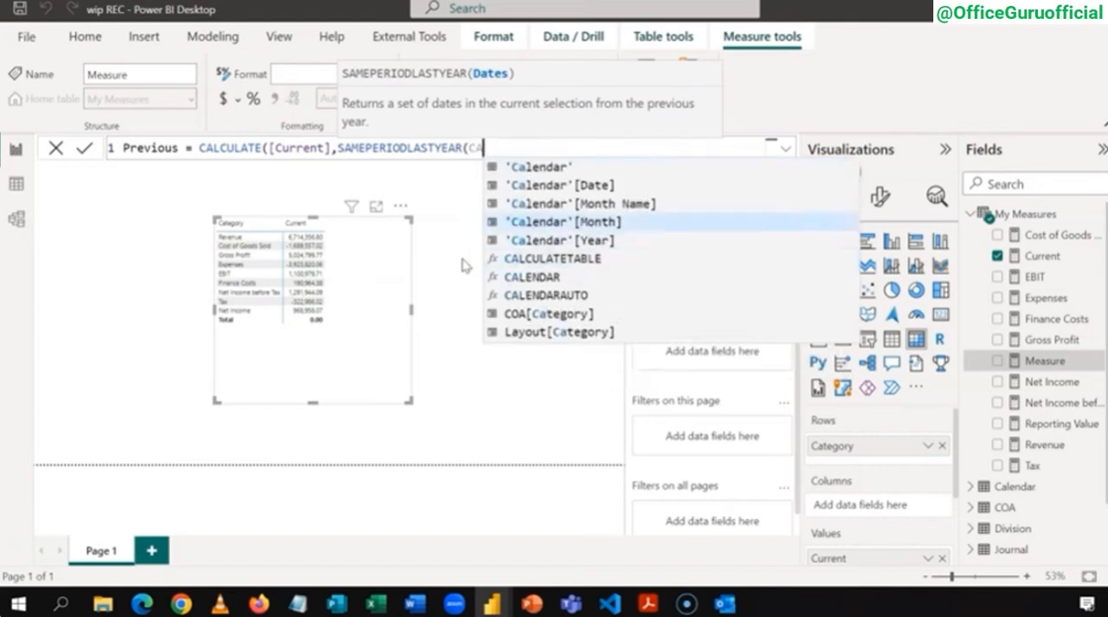
key("Tab")
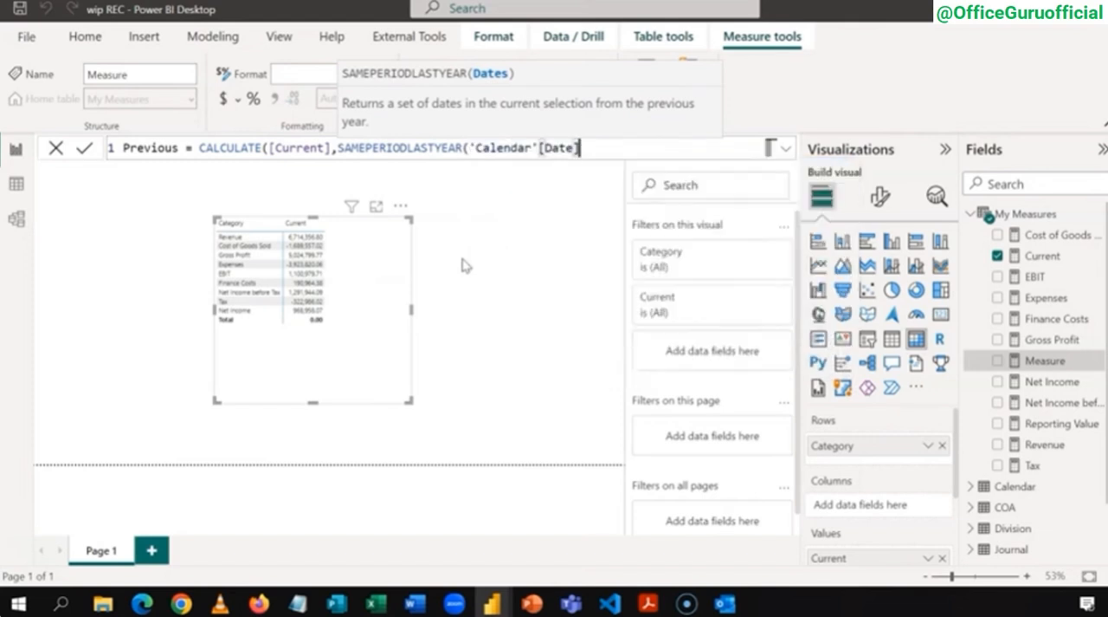
type(")")
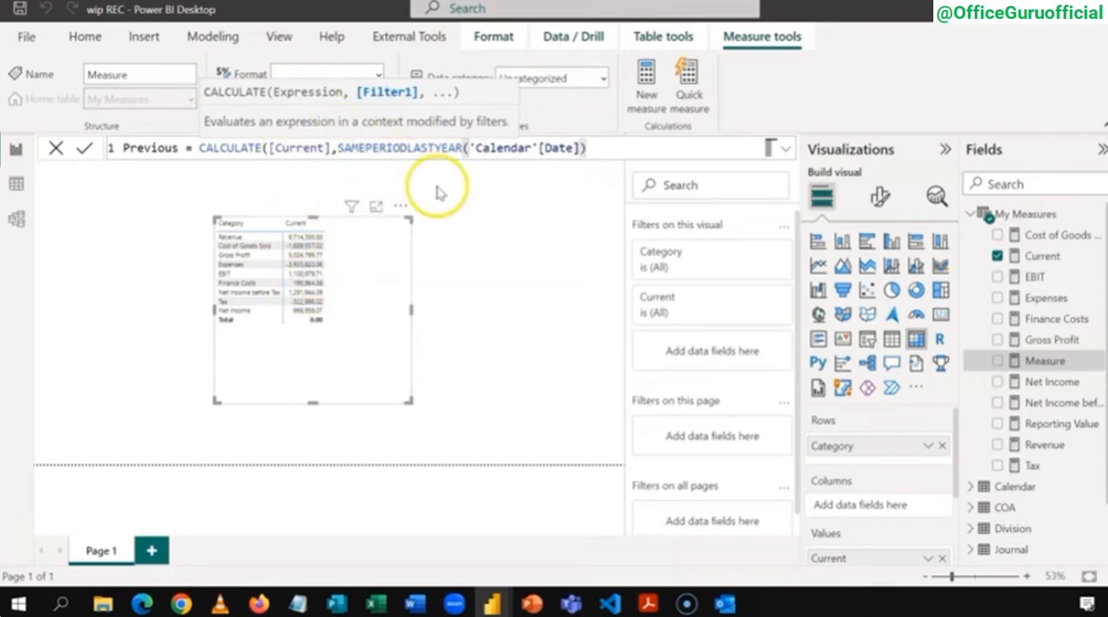
key("Return")
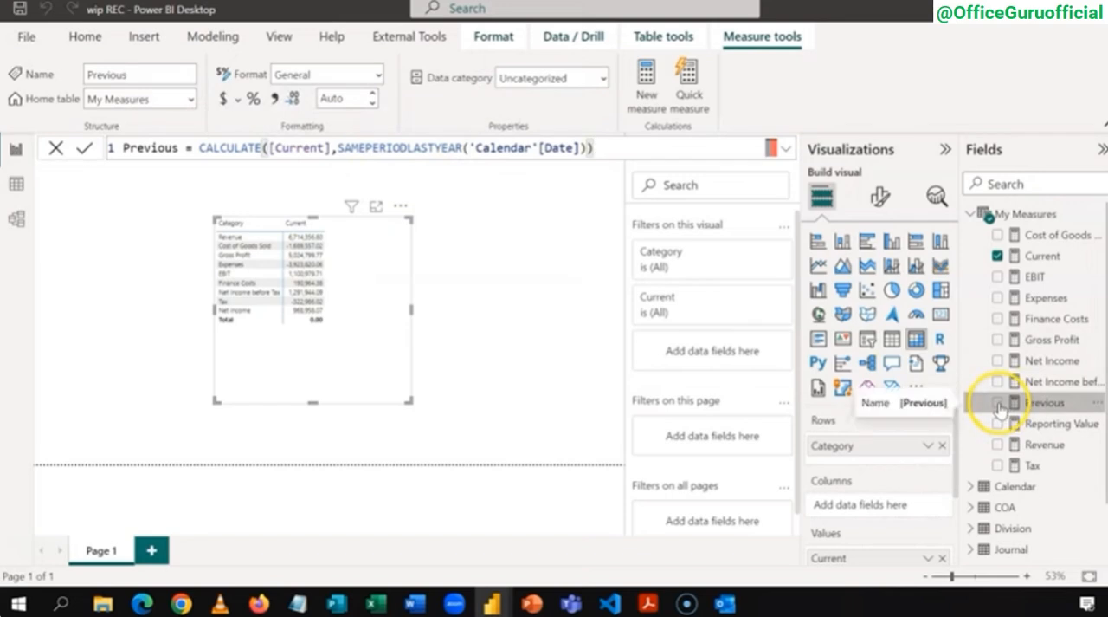
Step: Add the Previous measure to the Category matrix, review the matrix in focus mode, and return to the report
left_click(998, 404)
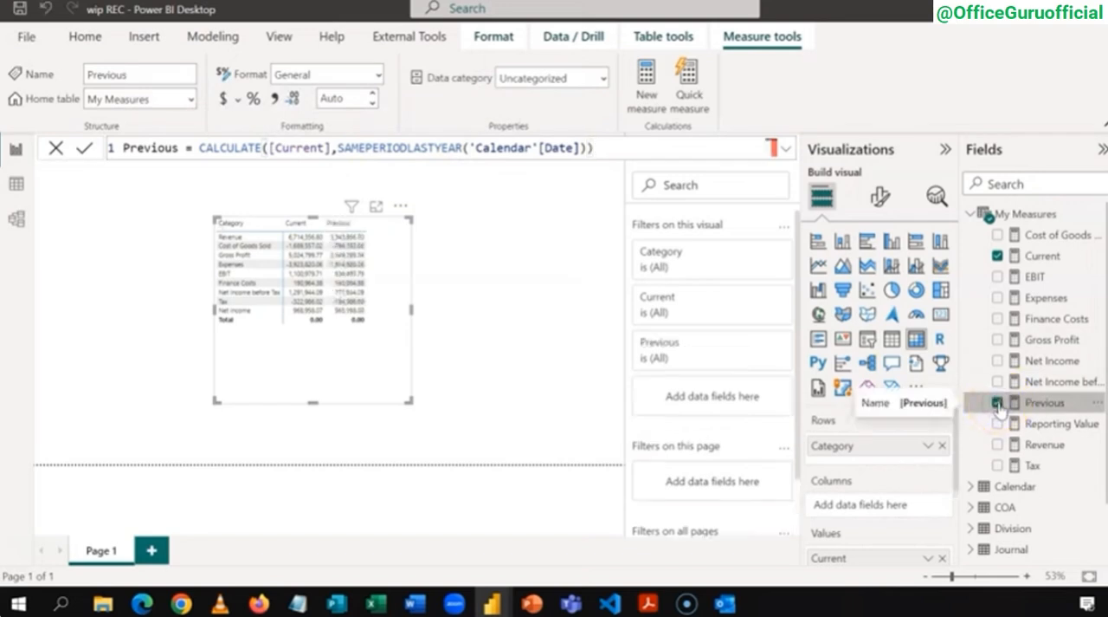
left_click(379, 210)
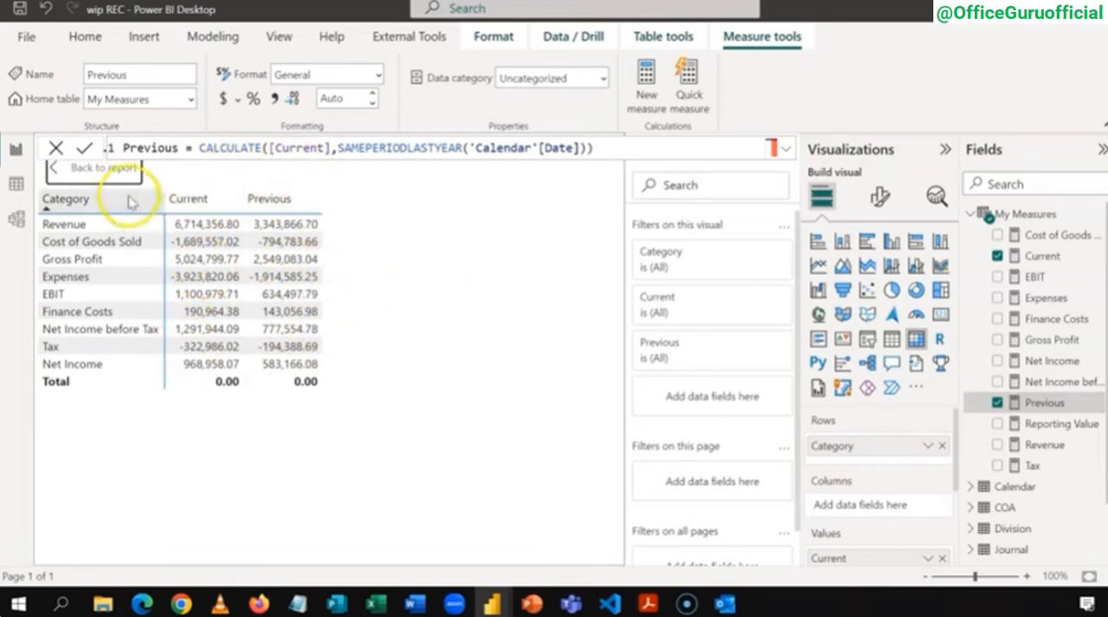
left_click(94, 170)
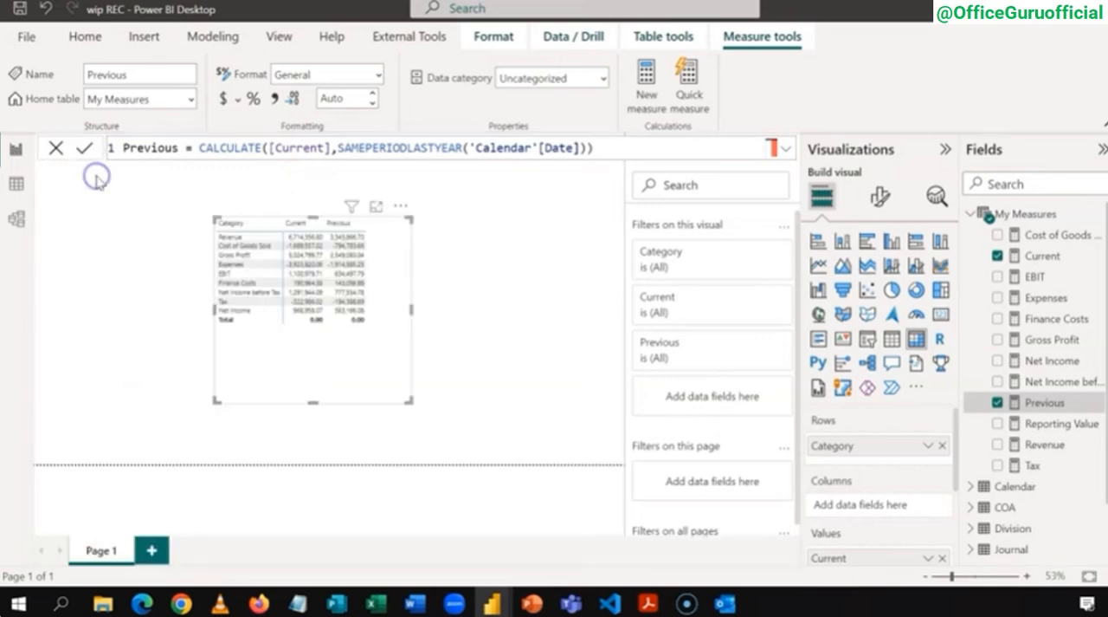
Step: Insert a slicer on an empty part of the page, using the Year field from the Calendar table
left_click(497, 242)
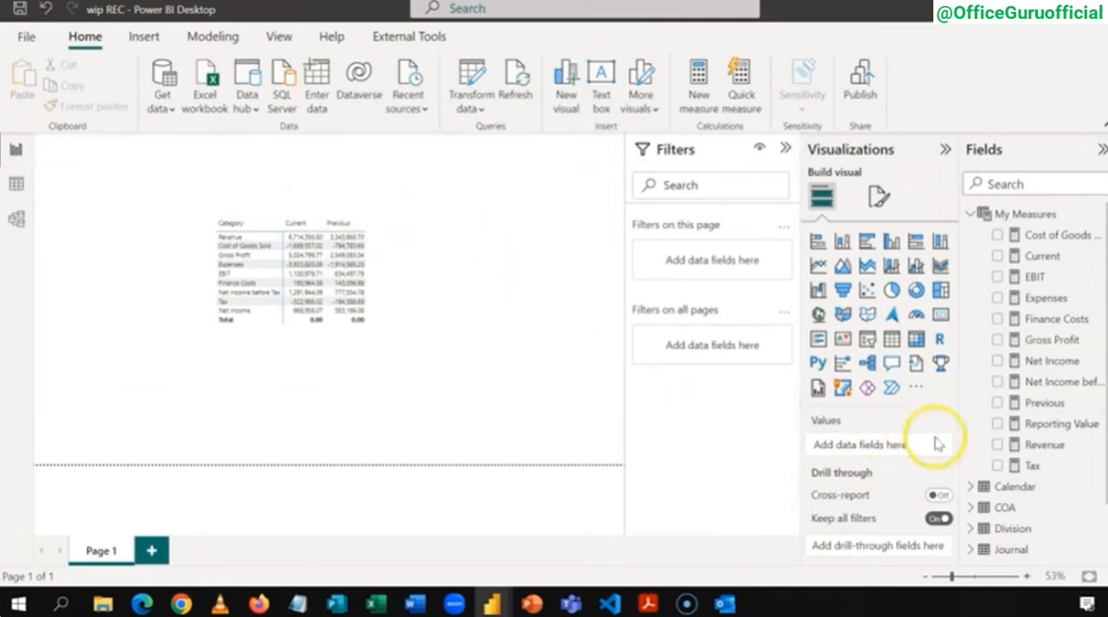
left_click(971, 214)
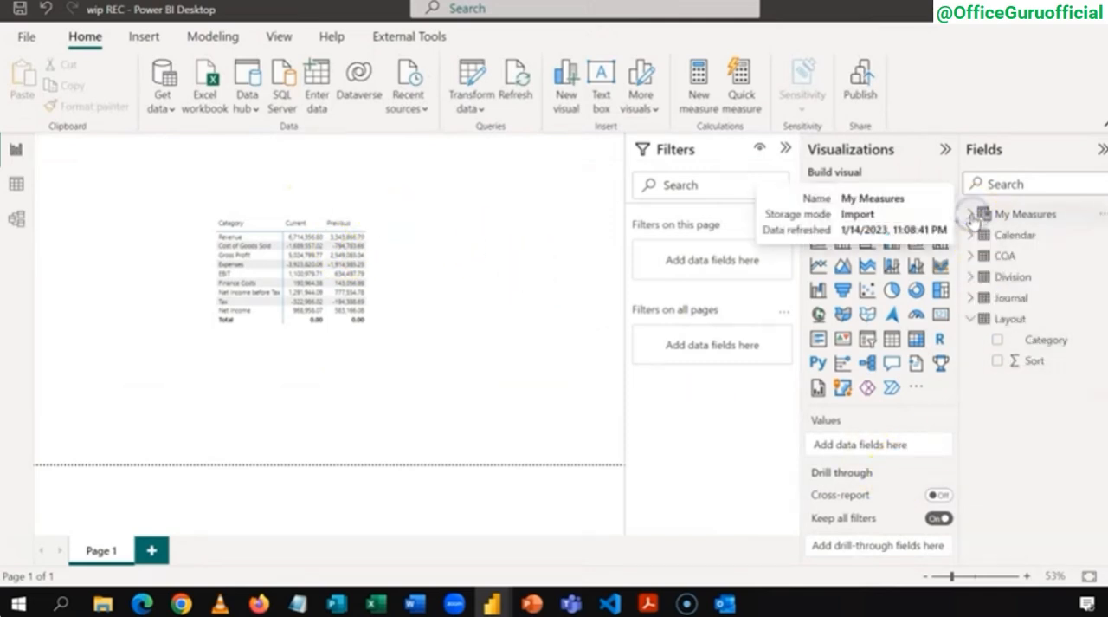
left_click(970, 235)
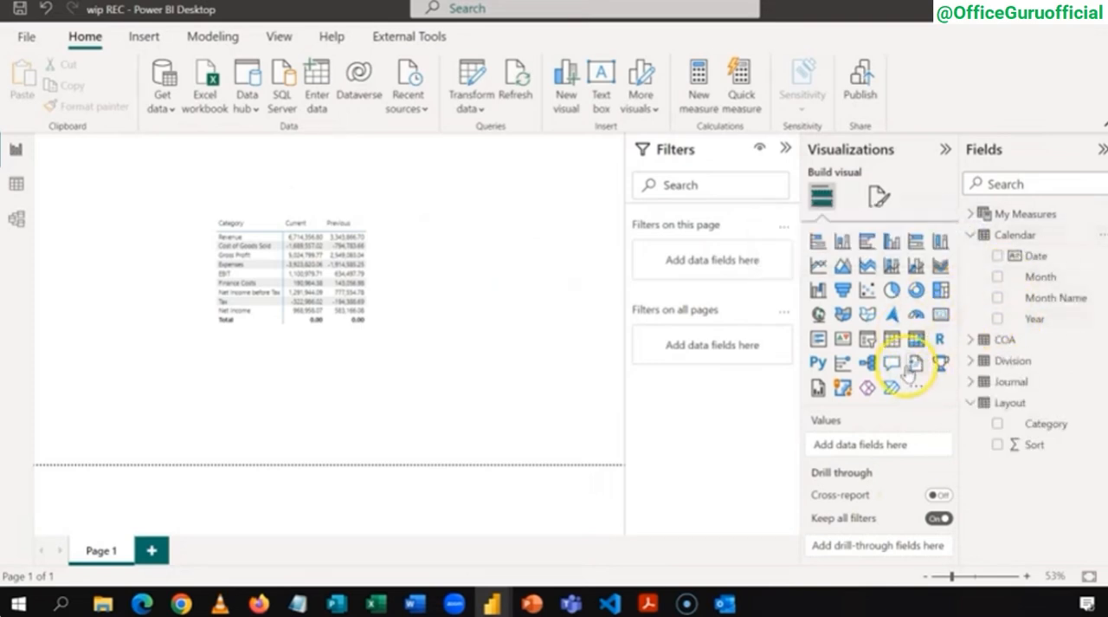
left_click(868, 341)
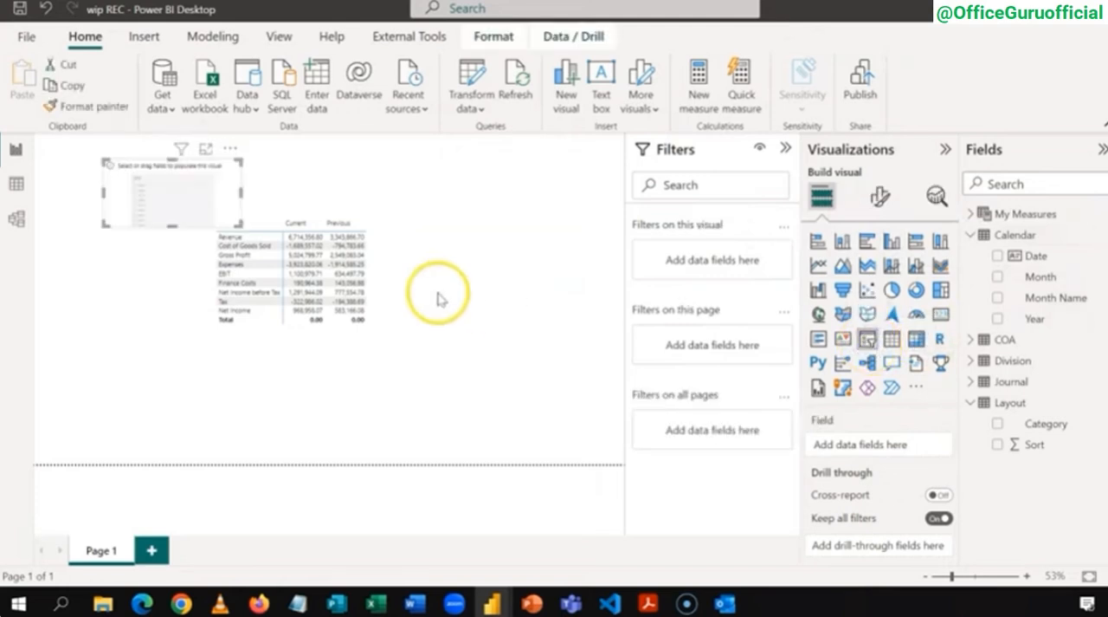
left_click(998, 319)
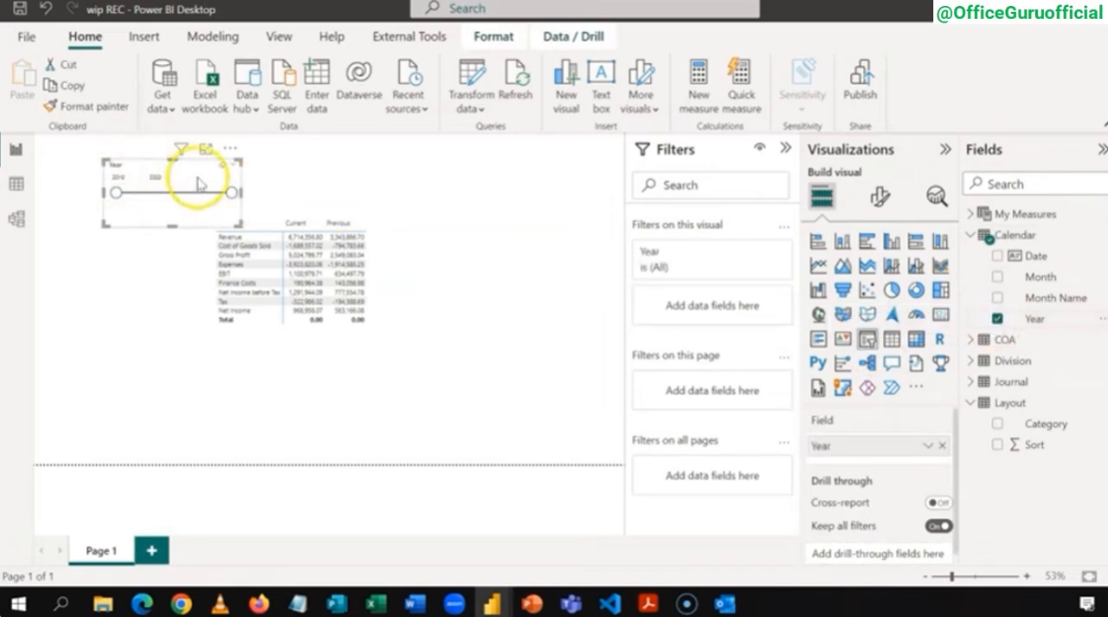
Step: Change the Year slicer's style to Tile and reduce its height so the year tiles sit side by side
mouse_move(234, 171)
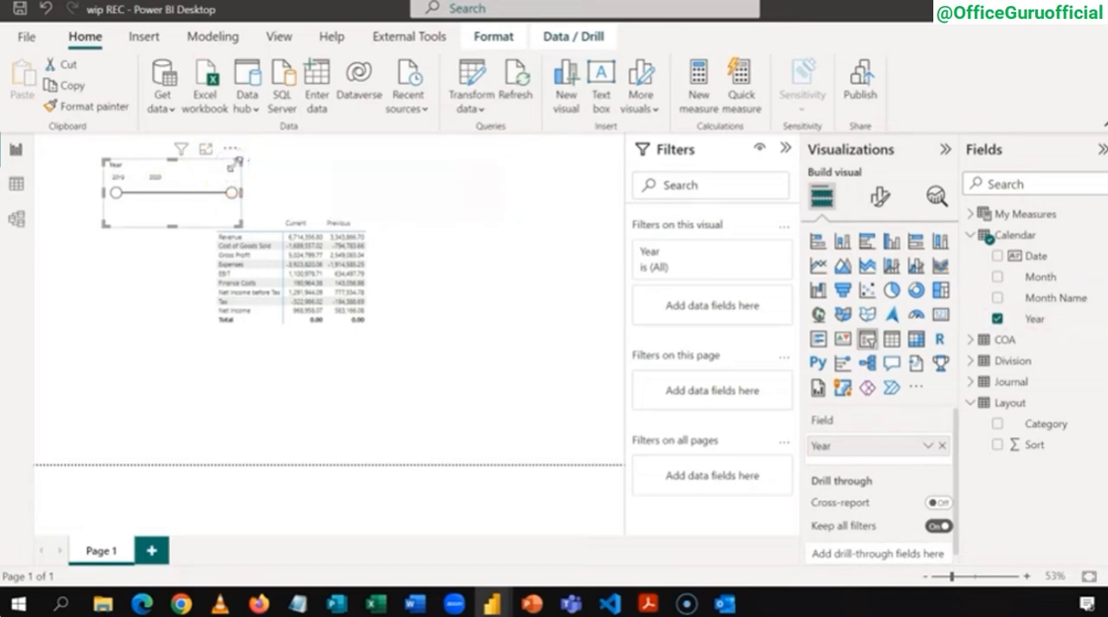
left_click(233, 168)
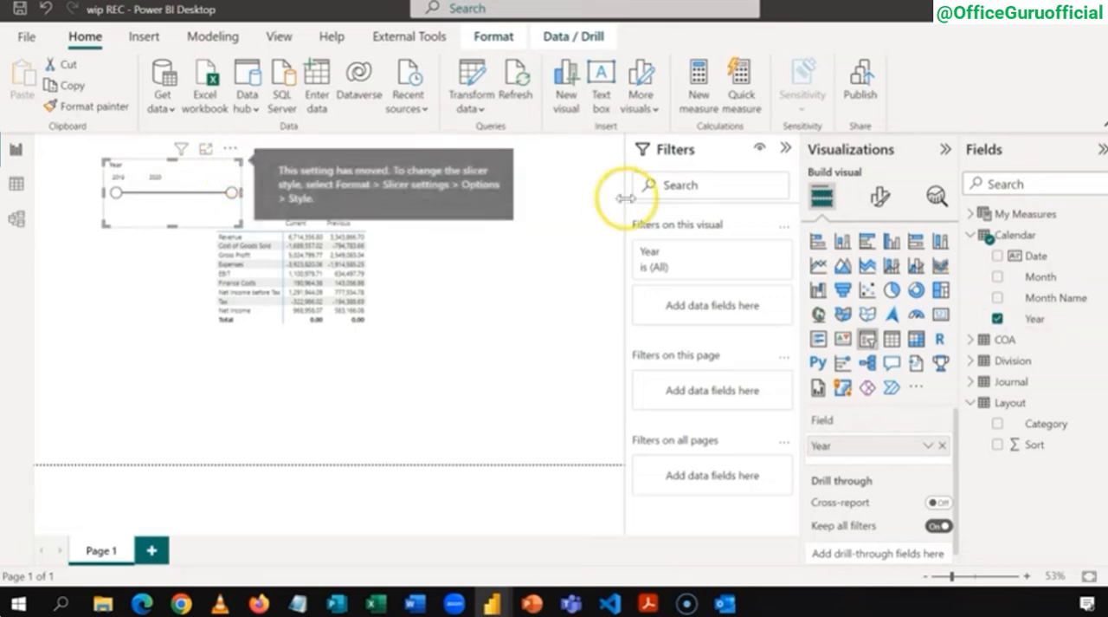
left_click(880, 201)
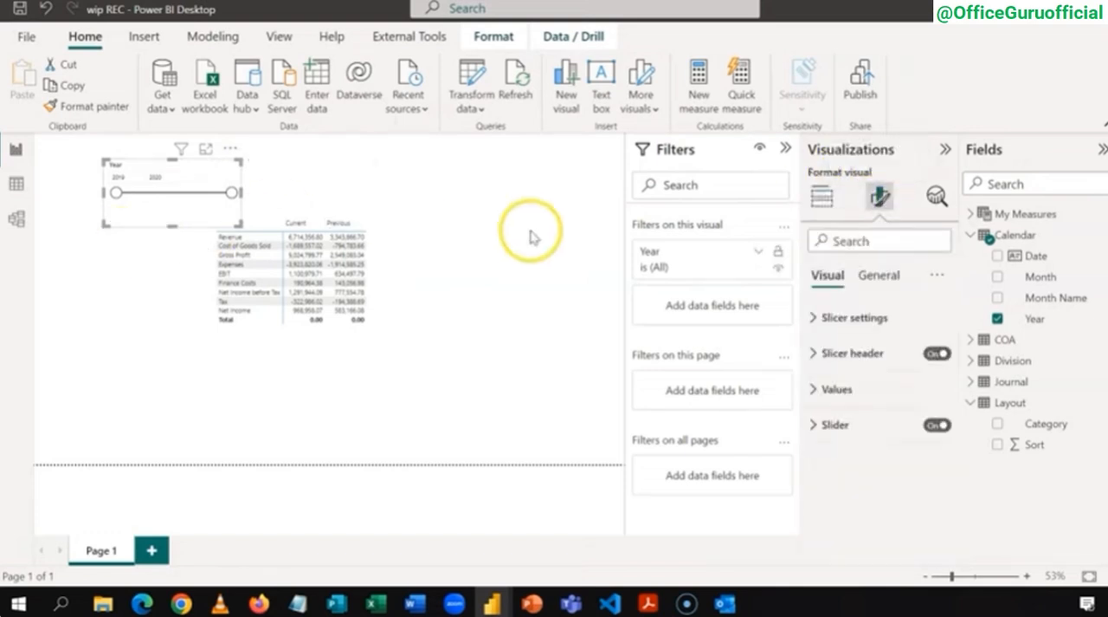
left_click(813, 320)
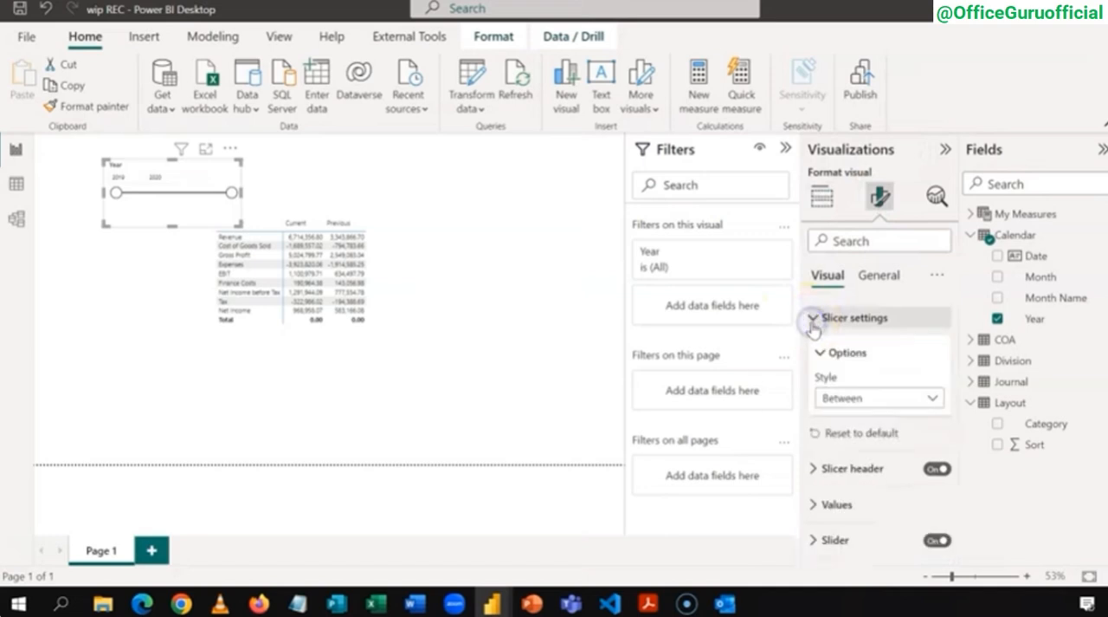
left_click(933, 398)
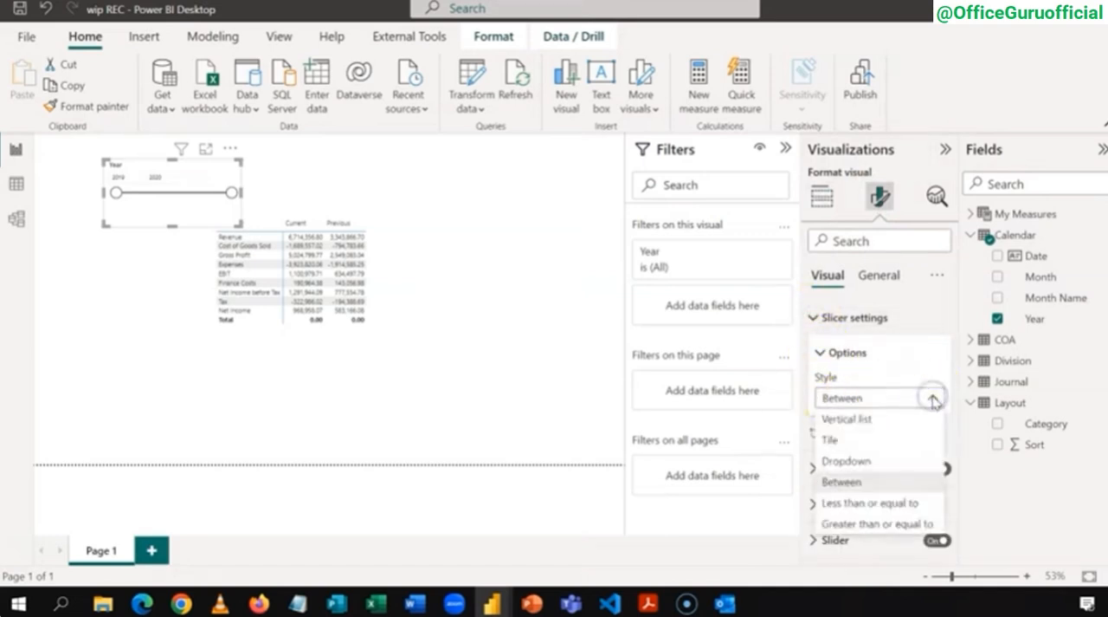
left_click(871, 438)
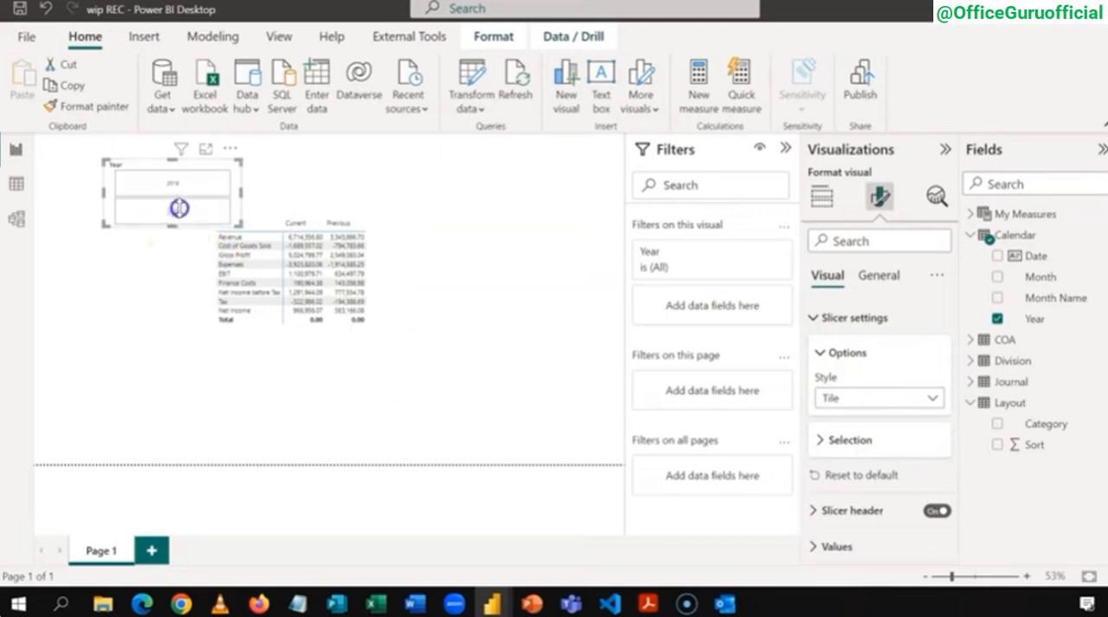
mouse_move(179, 208)
left_mouse_down()
mouse_move(186, 180)
mouse_move(186, 194)
left_mouse_up()
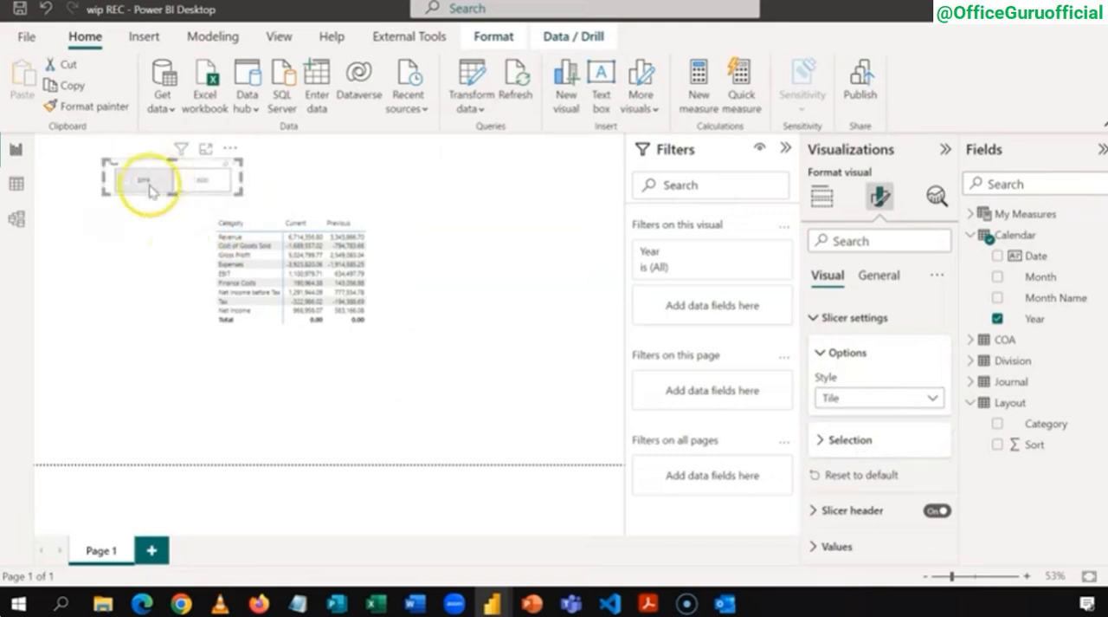
Step: Filter the report to 2020 with the Year slicer, compare the matrix columns in focus mode, and return to the report
left_click(206, 180)
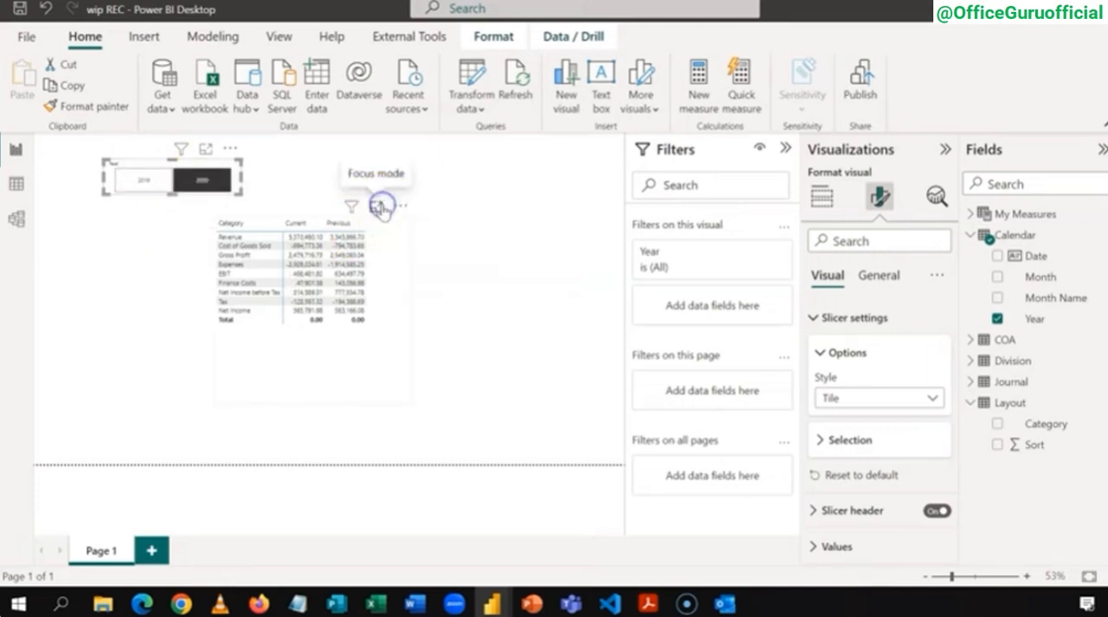
left_click(378, 206)
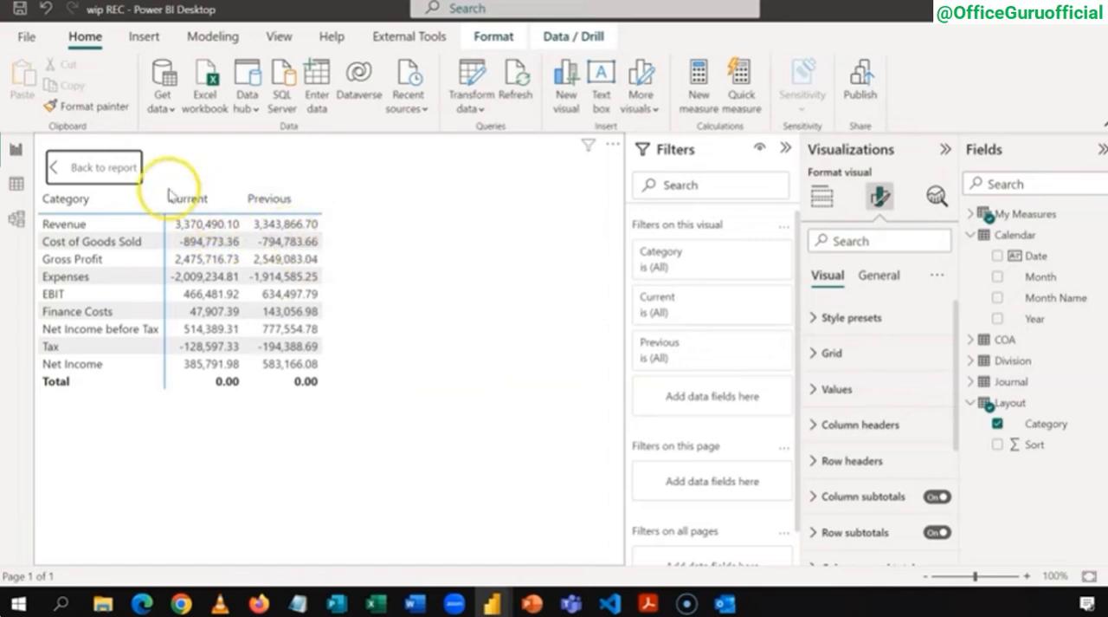
left_click(121, 167)
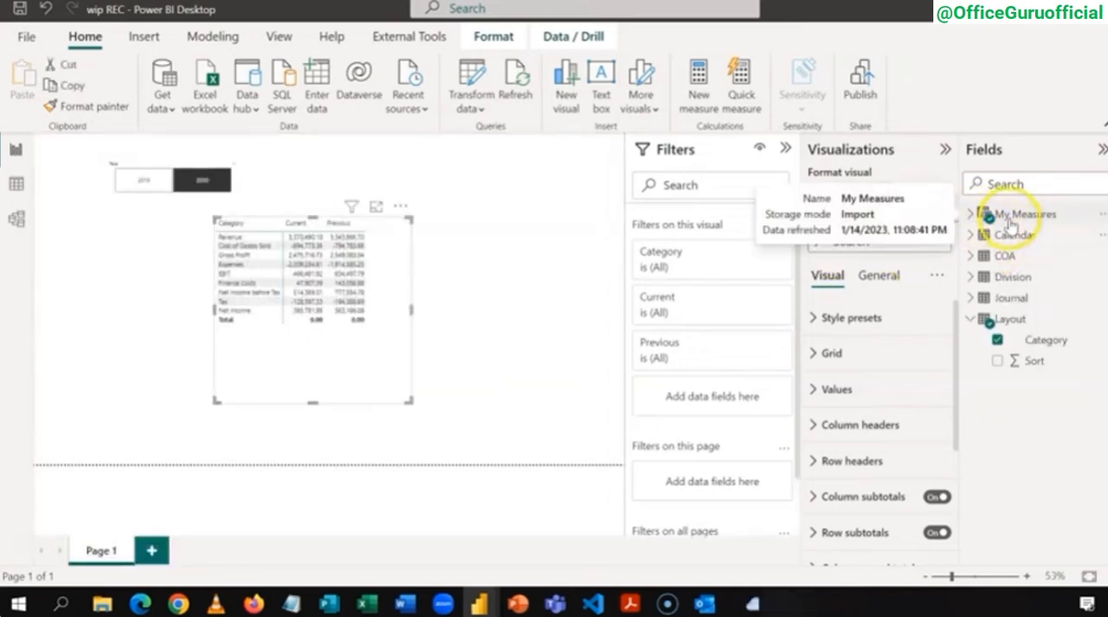
Step: Create a measure named % Change in the My Measures table, starting a DIVIDE formula with [Current] - [Previous] as the numerator
right_click(1011, 217)
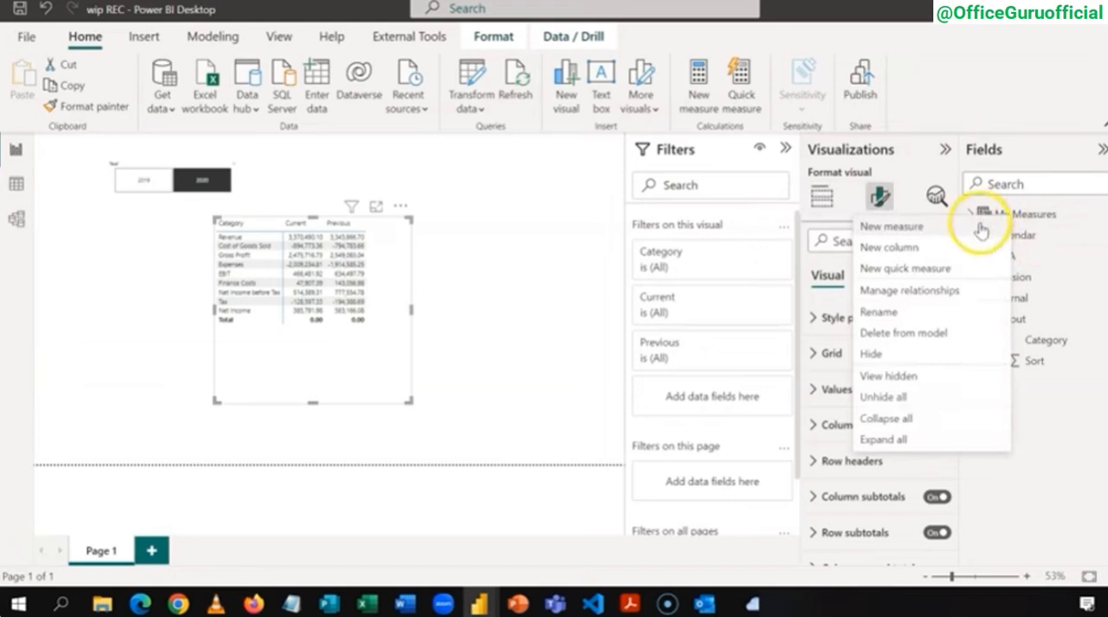
left_click(979, 222)
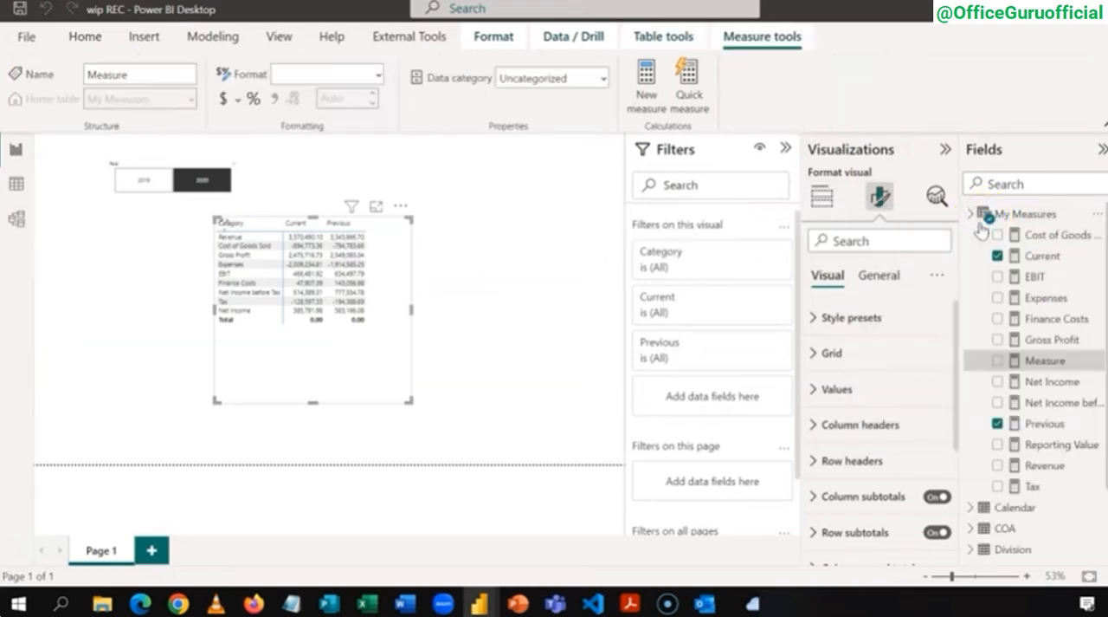
type("S")
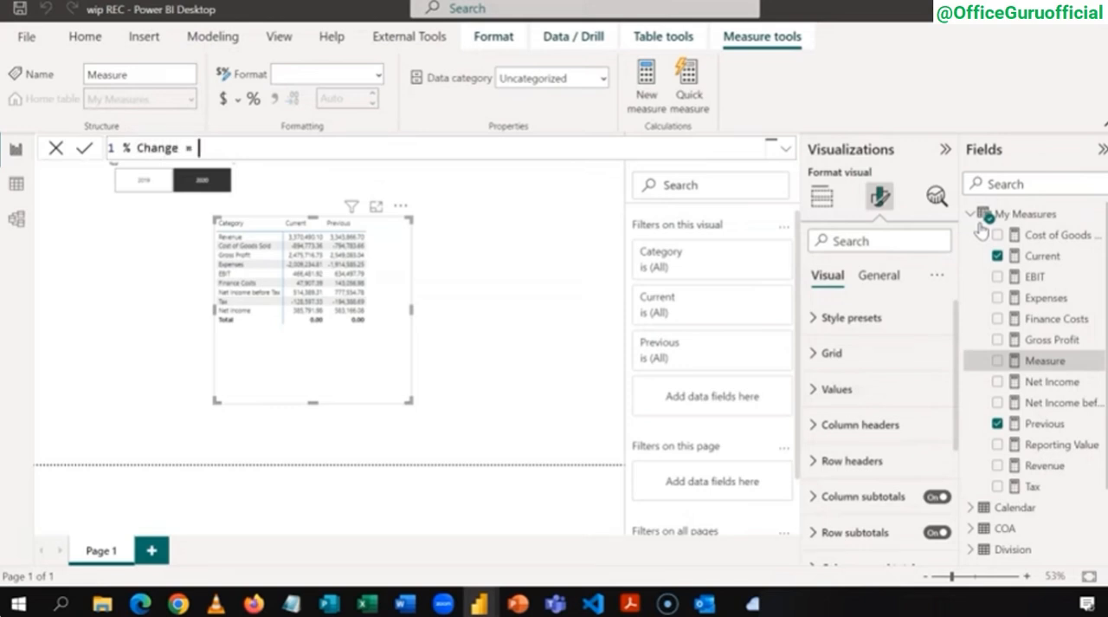
type("DIV")
key("Tab")
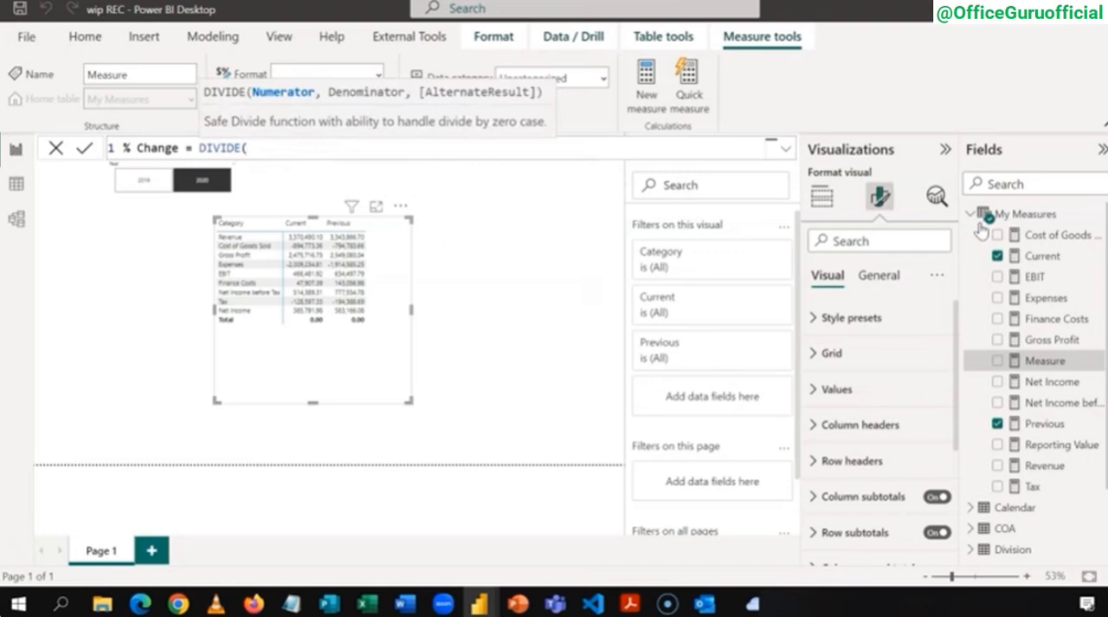
type("[")
key("Down")
key("Tab")
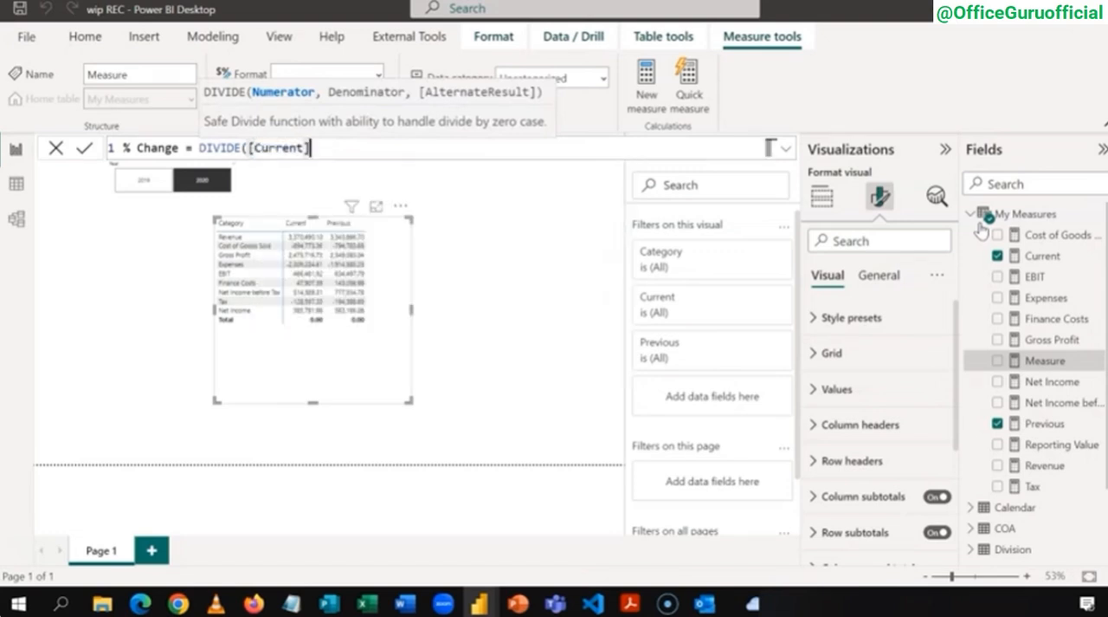
type("- ")
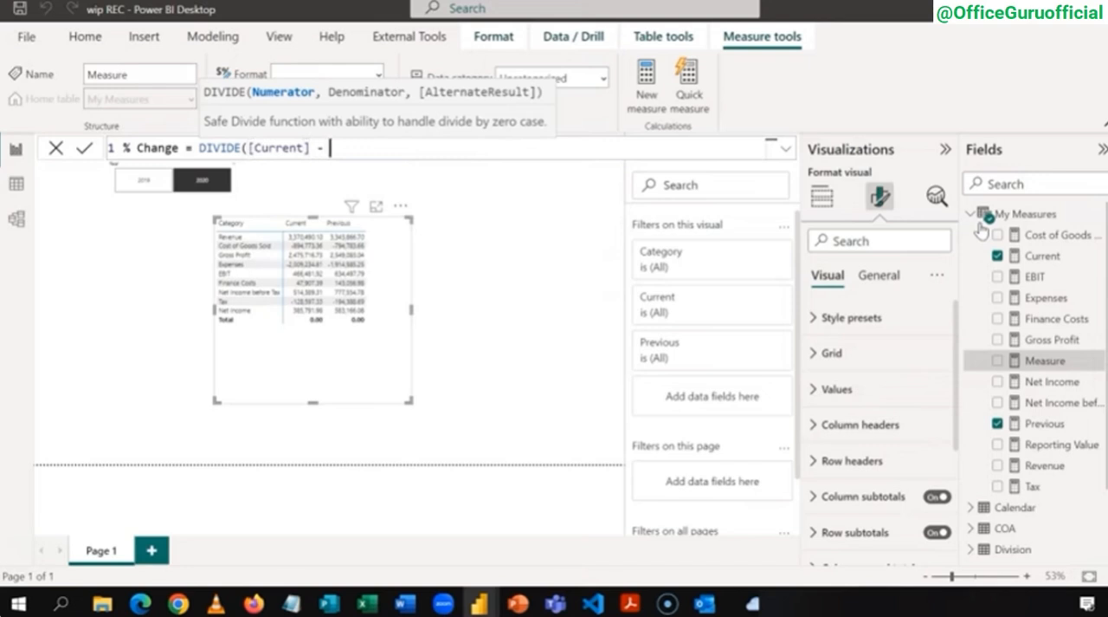
type("[P")
key("Tab")
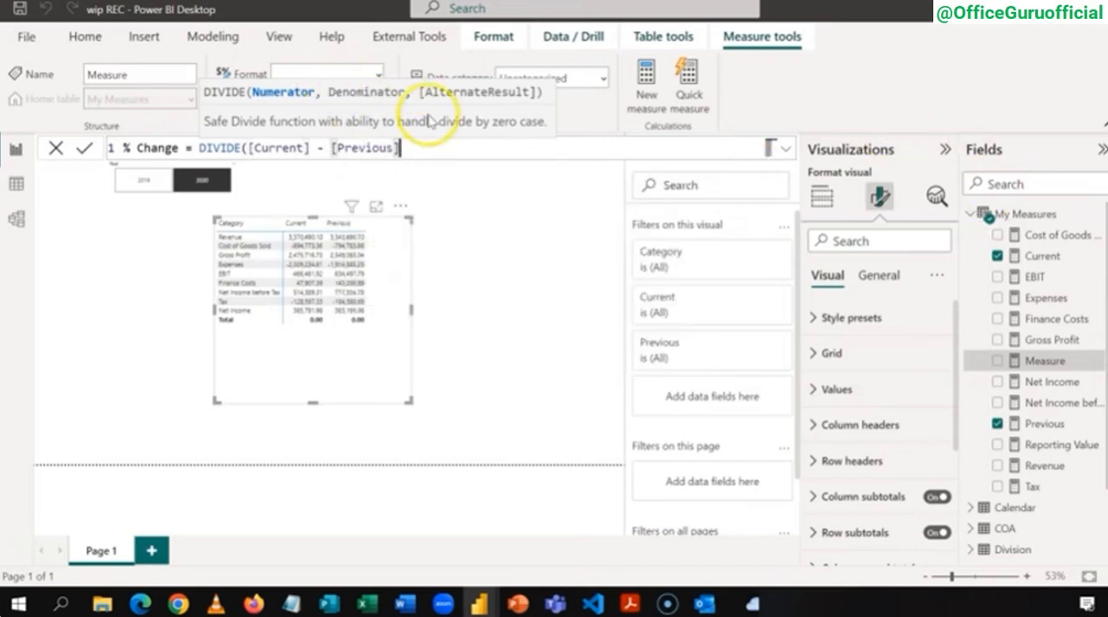
Step: Complete the % Change formula with ABS([Previous]) as the denominator and 0 as the alternate result, and commit the measure
type(",")
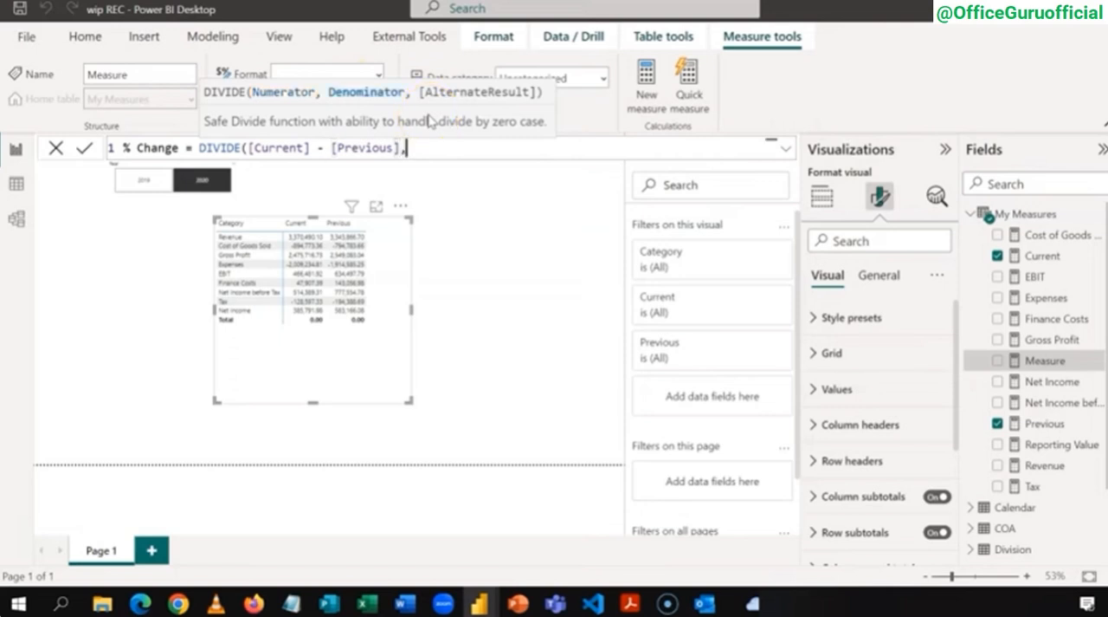
type("ABS")
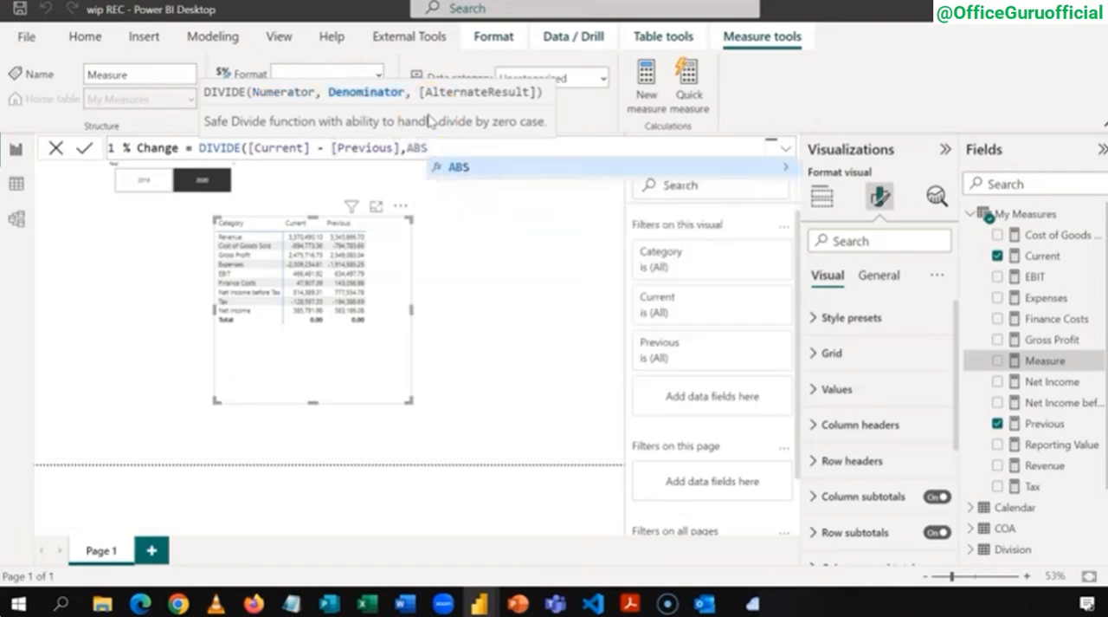
type("(")
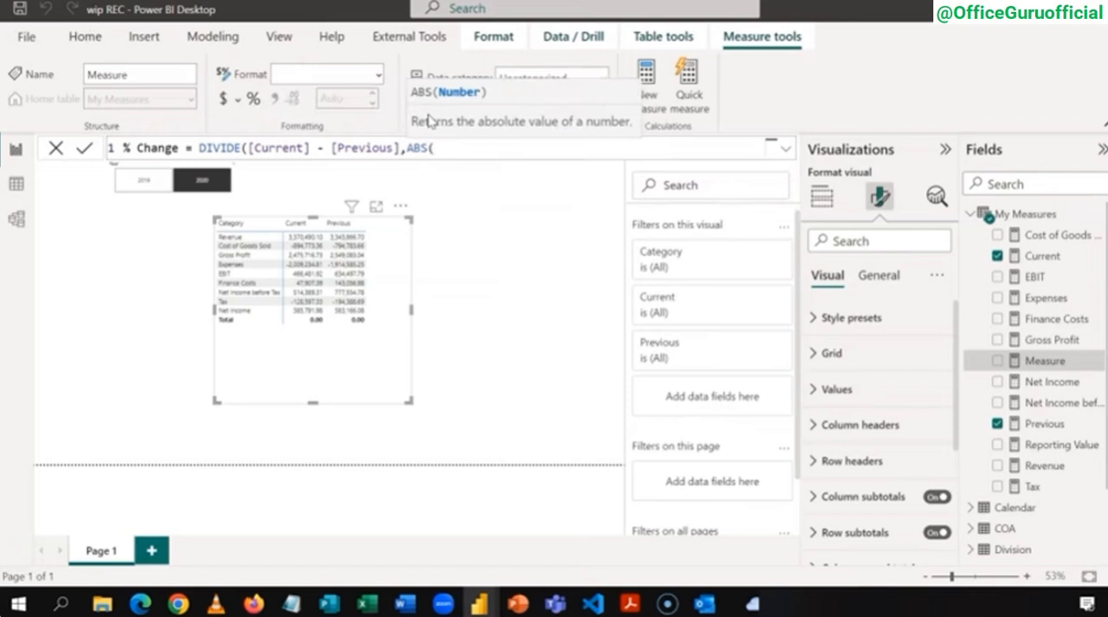
type("[")
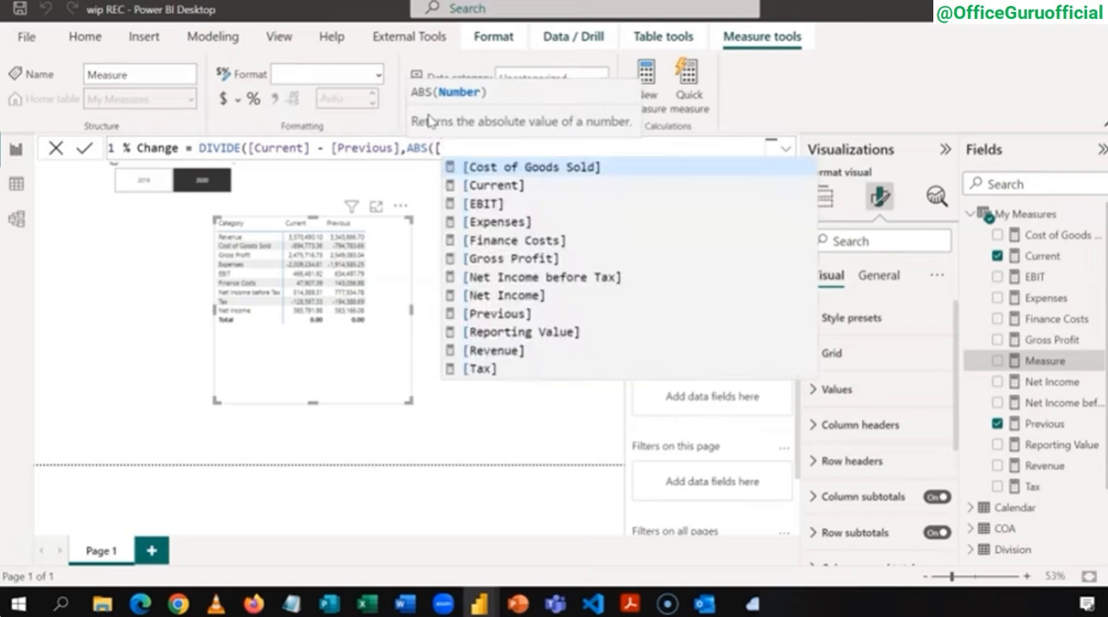
key("Down")
key("Down")
key("Down")
key("Down")
key("Down")
key("Down")
key("Down")
key("Down")
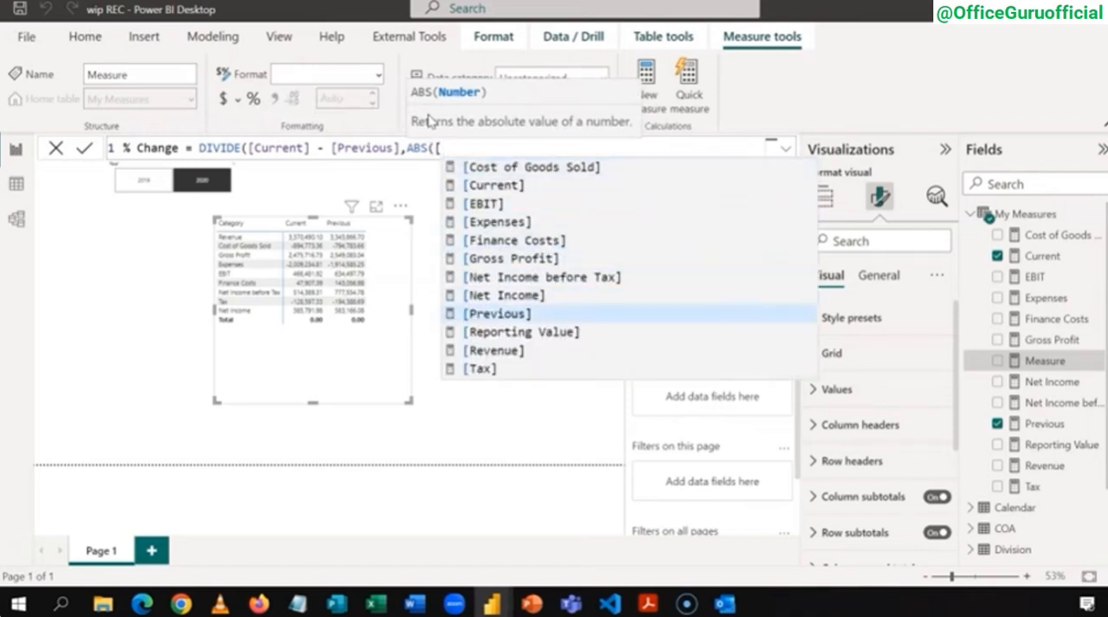
key("Tab")
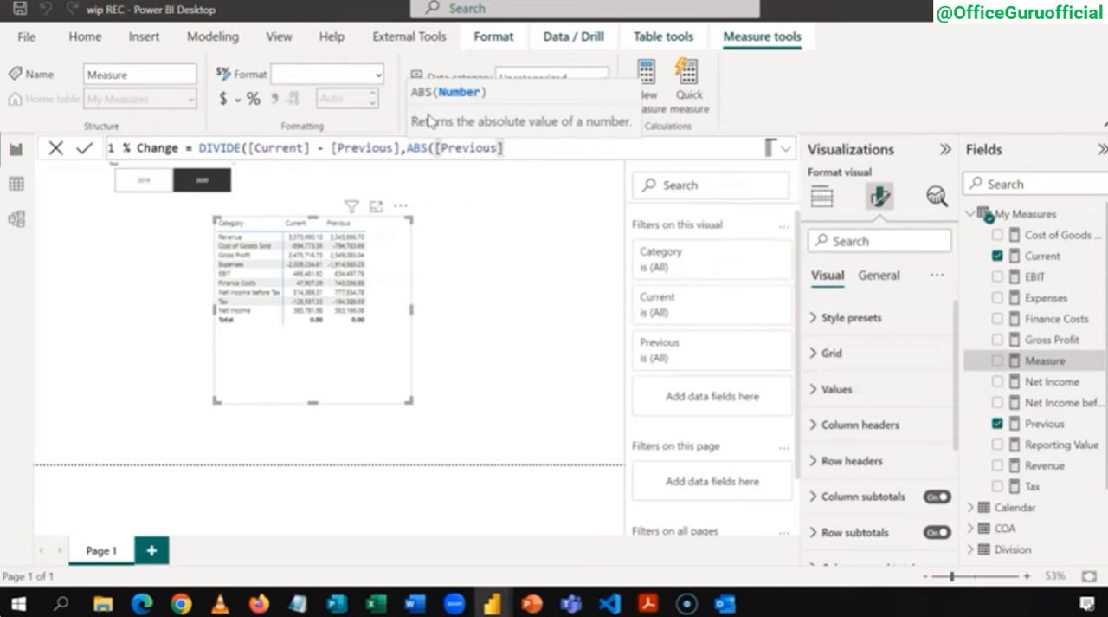
type(")")
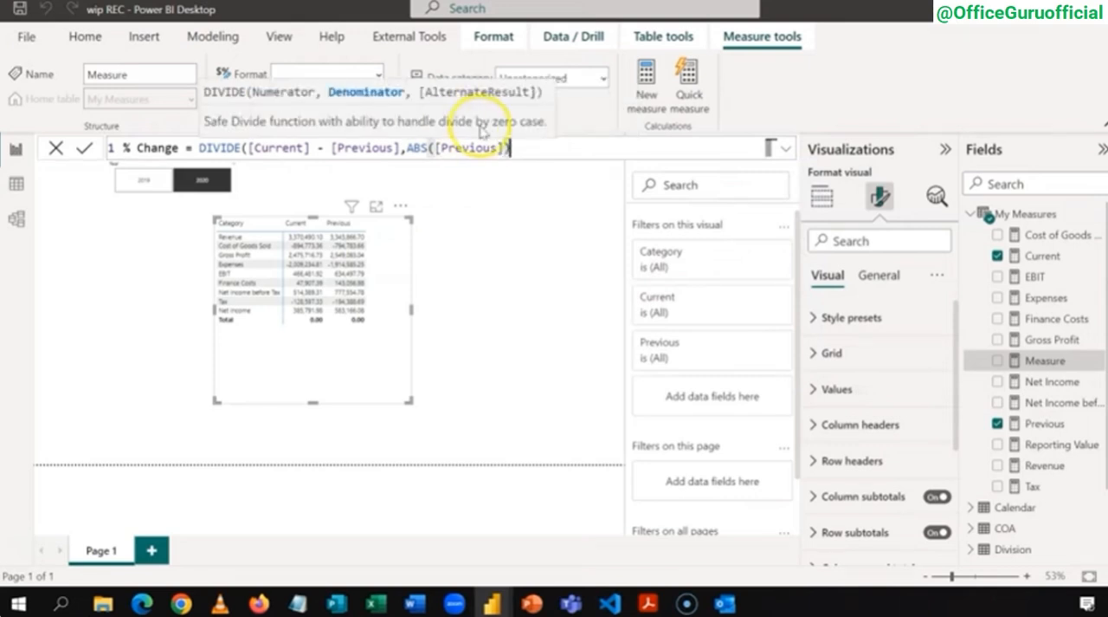
type(",")
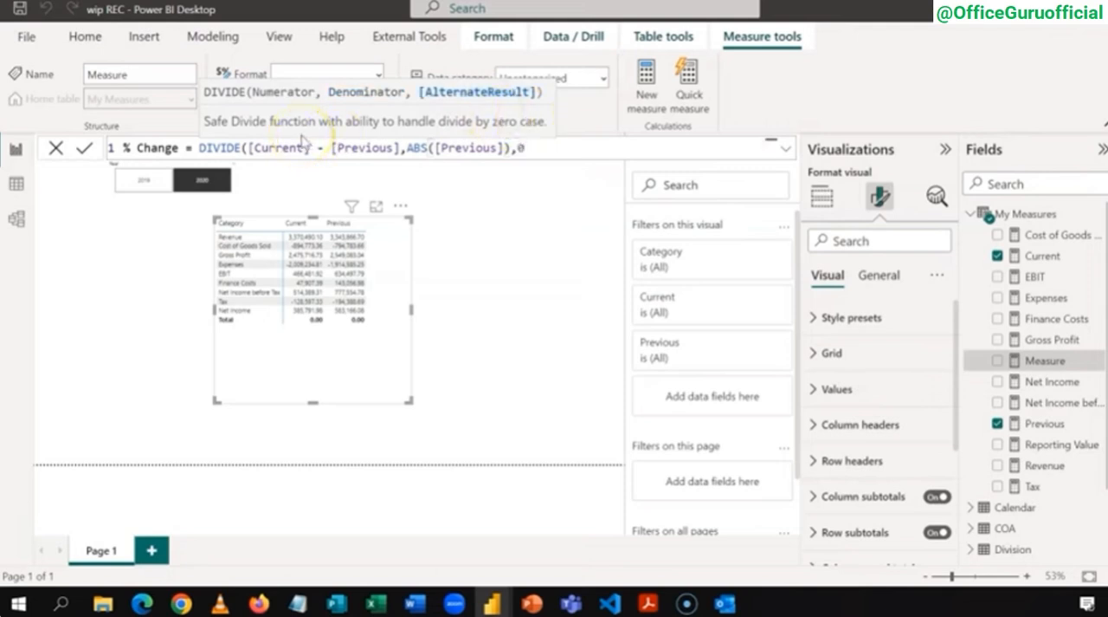
type("0)")
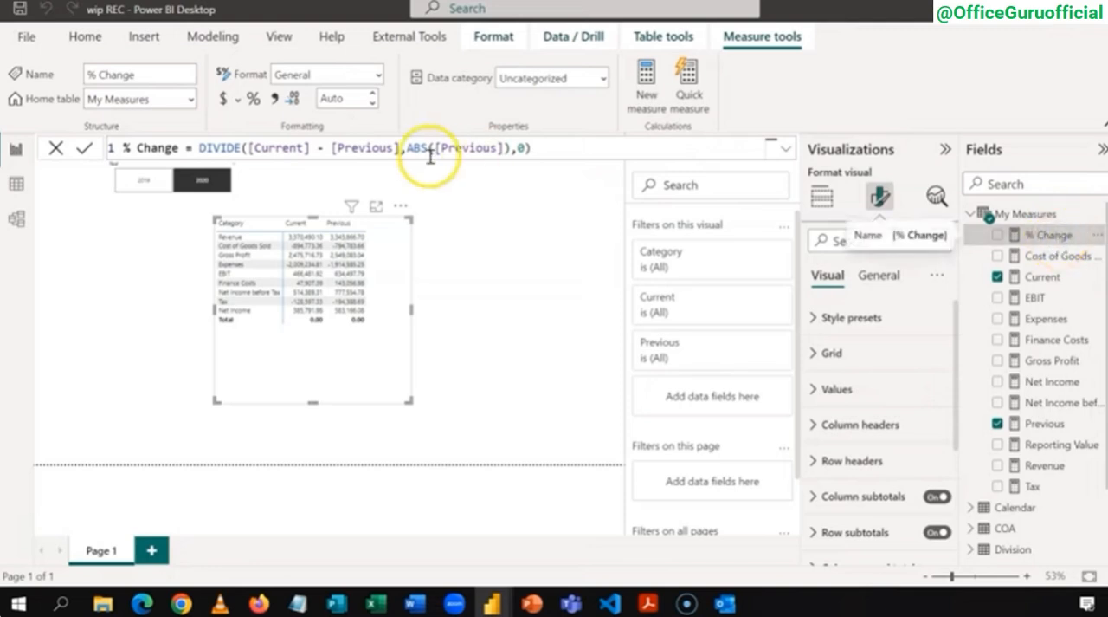
Step: Format the % Change measure as a percentage and add it to the Category matrix, checking the column in focus mode
left_click(253, 100)
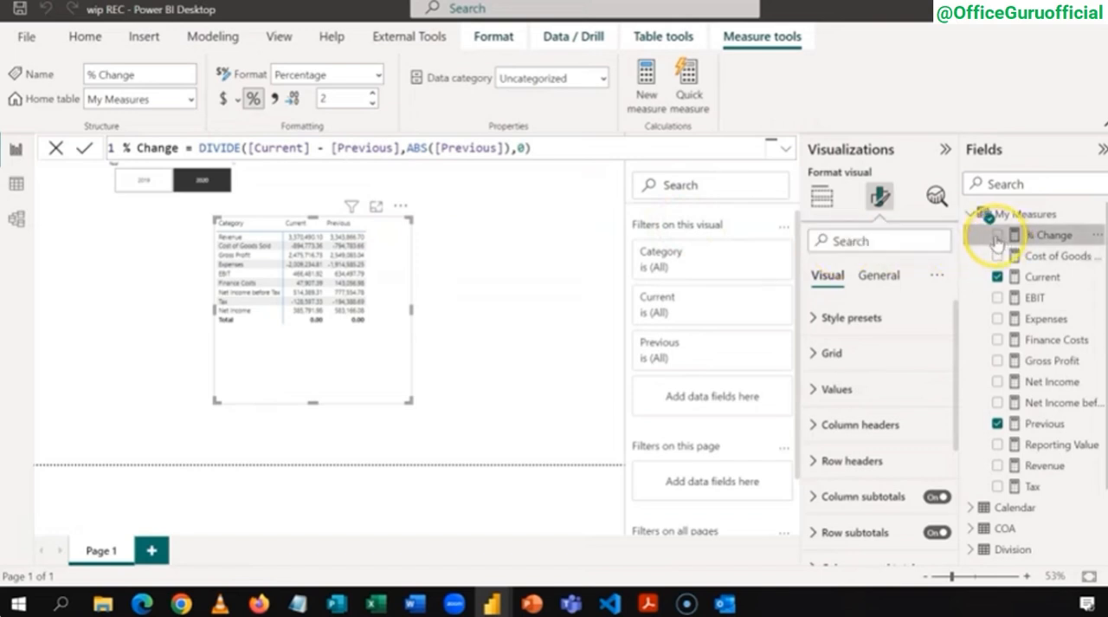
left_click(996, 235)
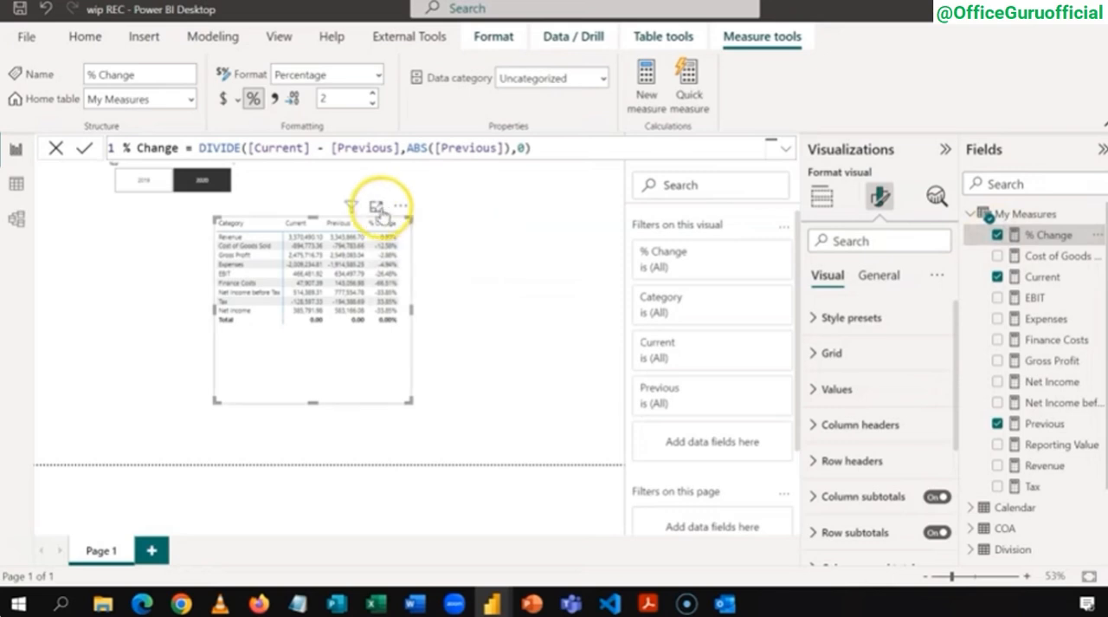
left_click(376, 206)
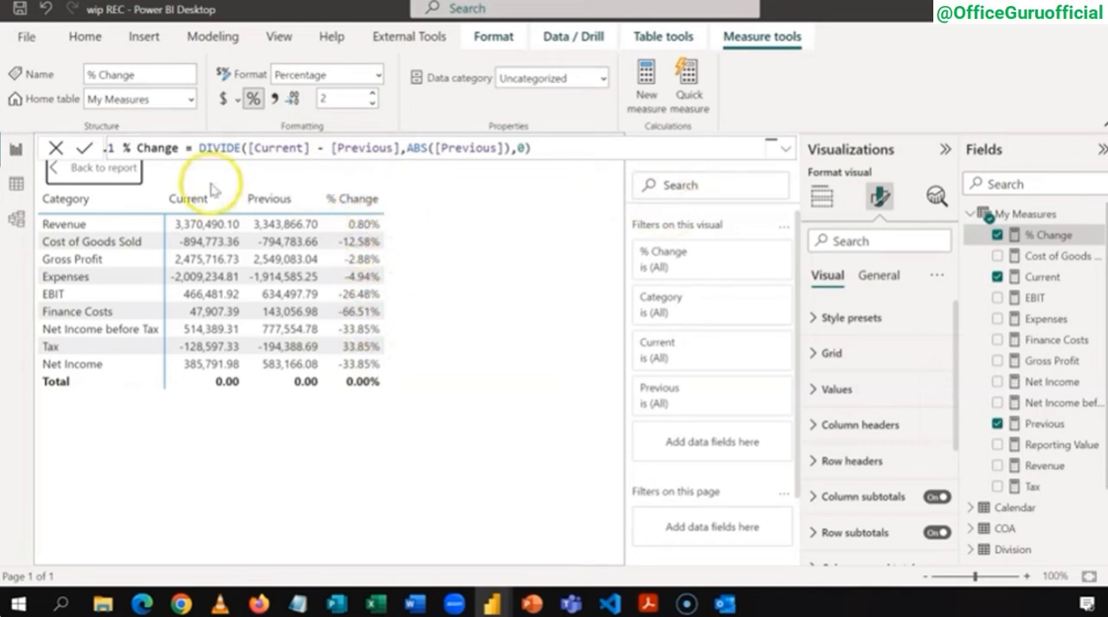
left_click(116, 174)
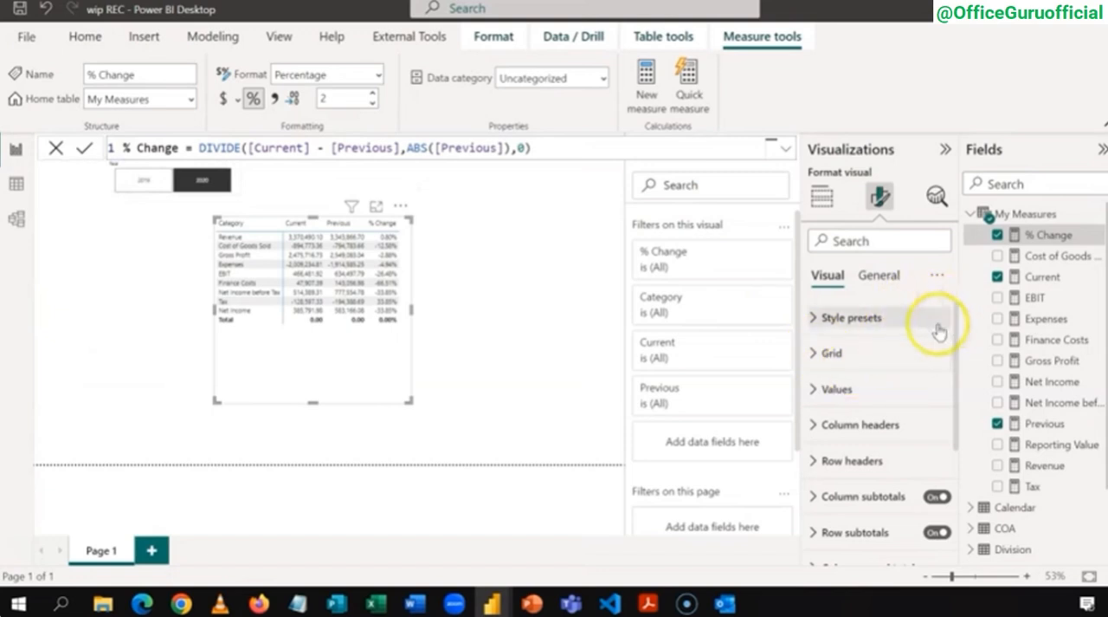
Step: Reduce the height of the Category matrix and turn off its row subtotals
left_click(823, 199)
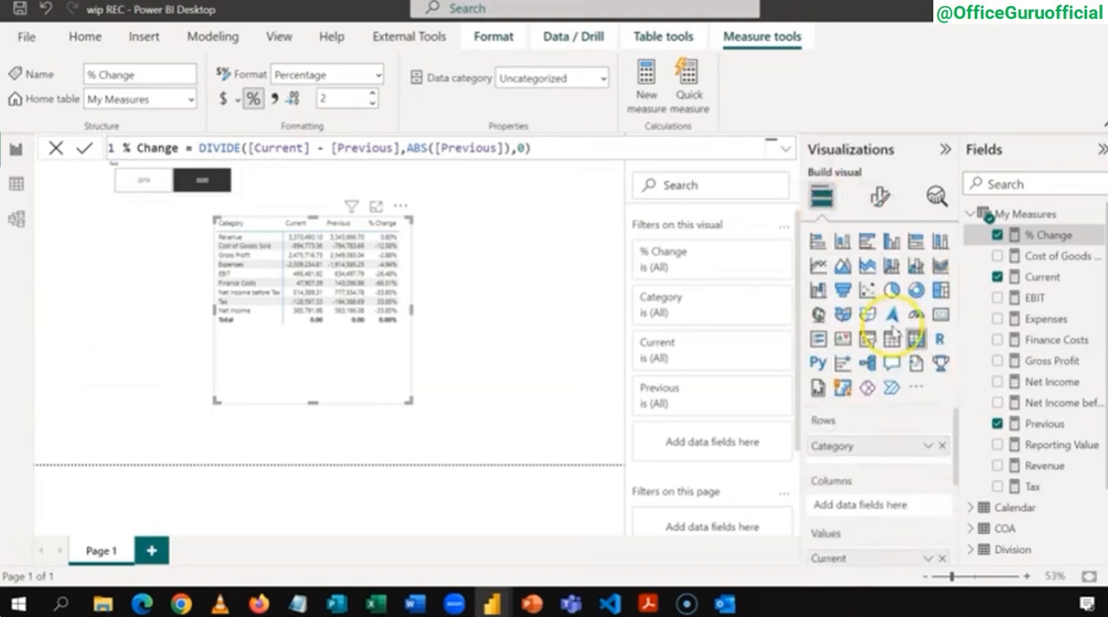
left_click_drag(956, 413, 956, 483)
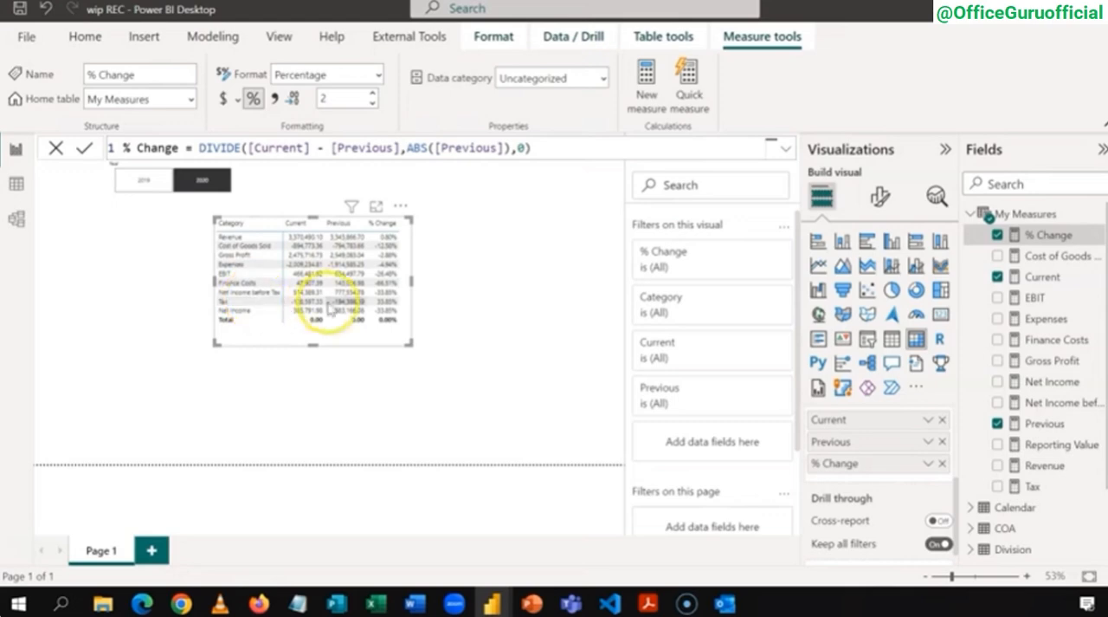
left_click(880, 197)
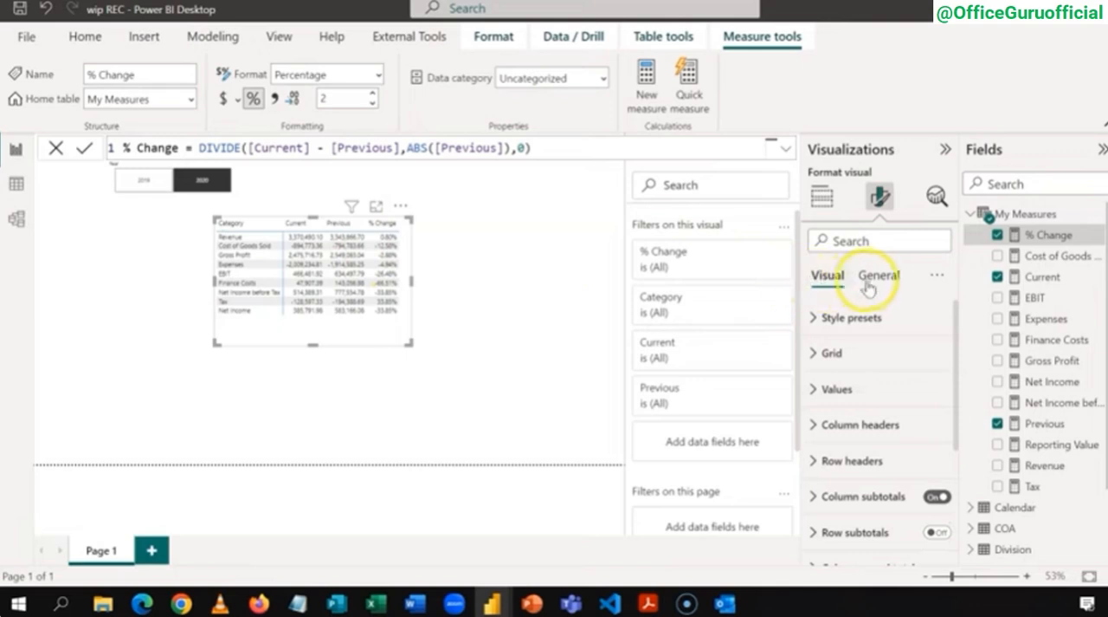
Step: Set the font size of the matrix's values and column headers to 12
left_click(816, 389)
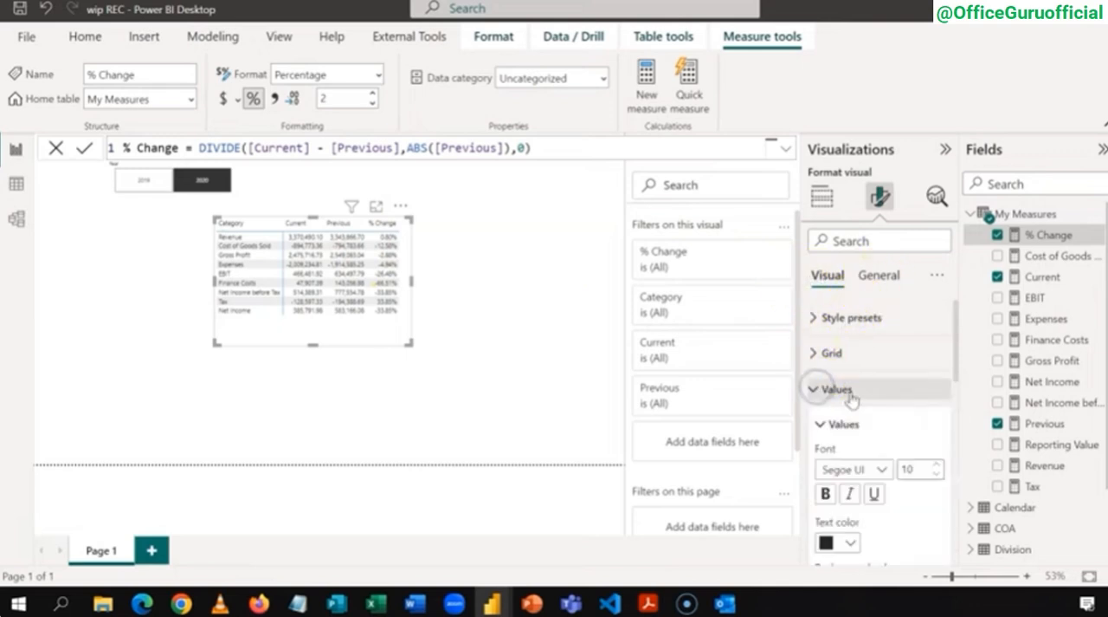
left_click(936, 463)
left_click(936, 464)
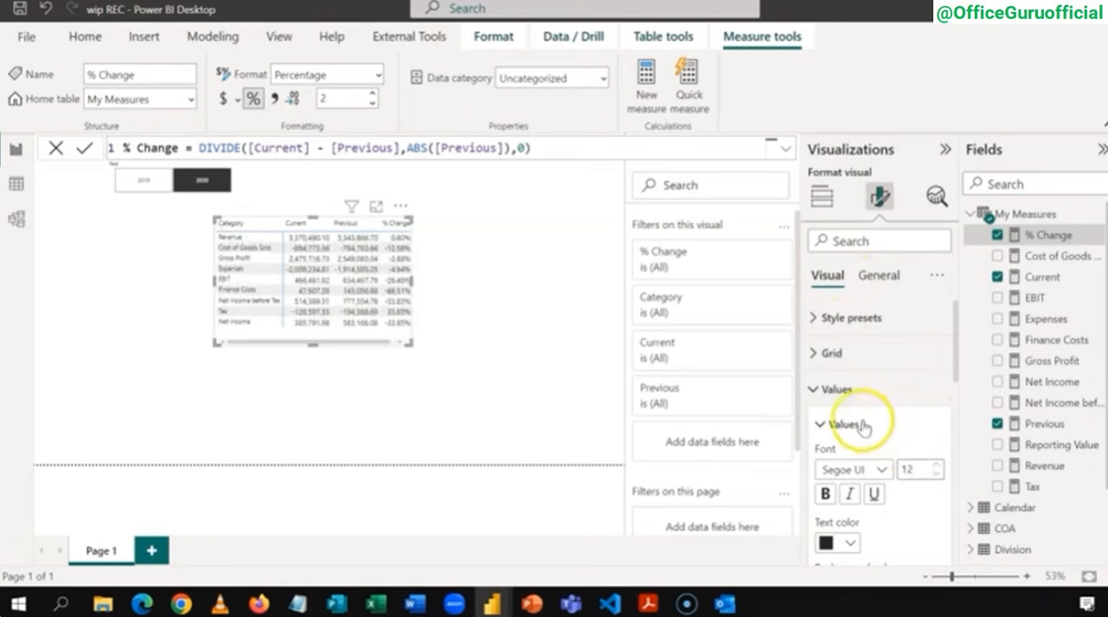
left_click(815, 390)
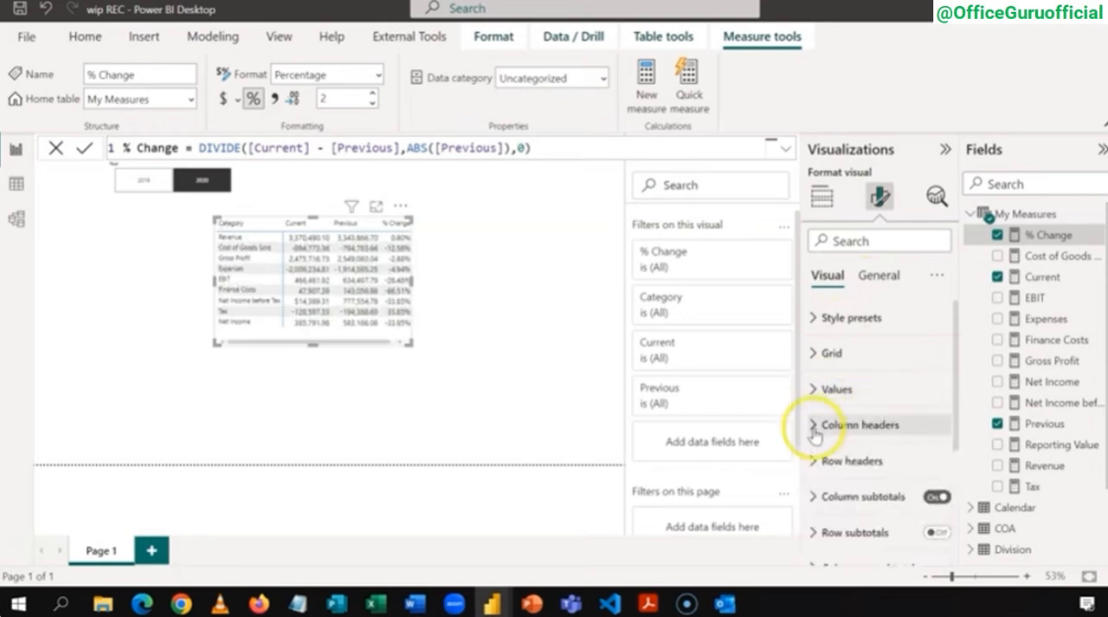
left_click(815, 430)
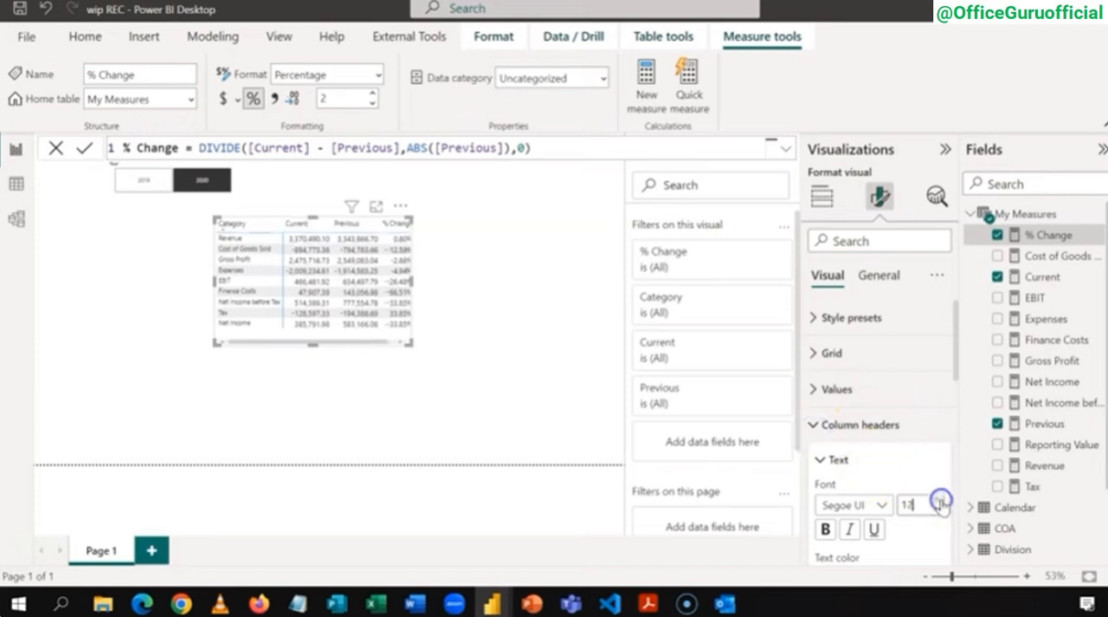
left_click(814, 426)
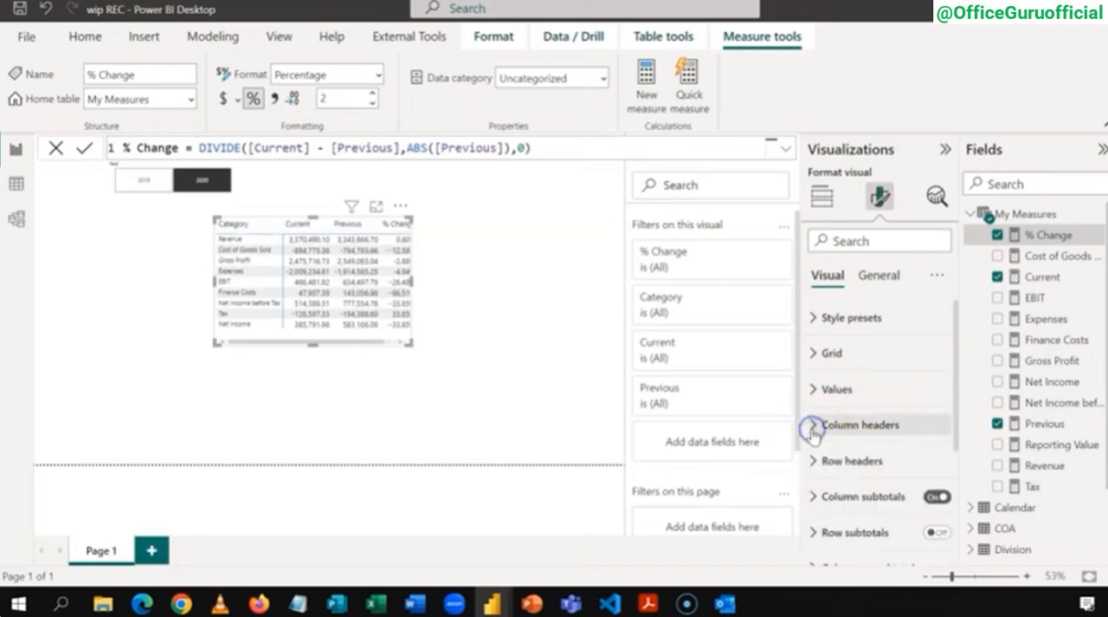
Step: Set the matrix's row header font size to 12 and enlarge the matrix so all its columns fit
left_click(813, 462)
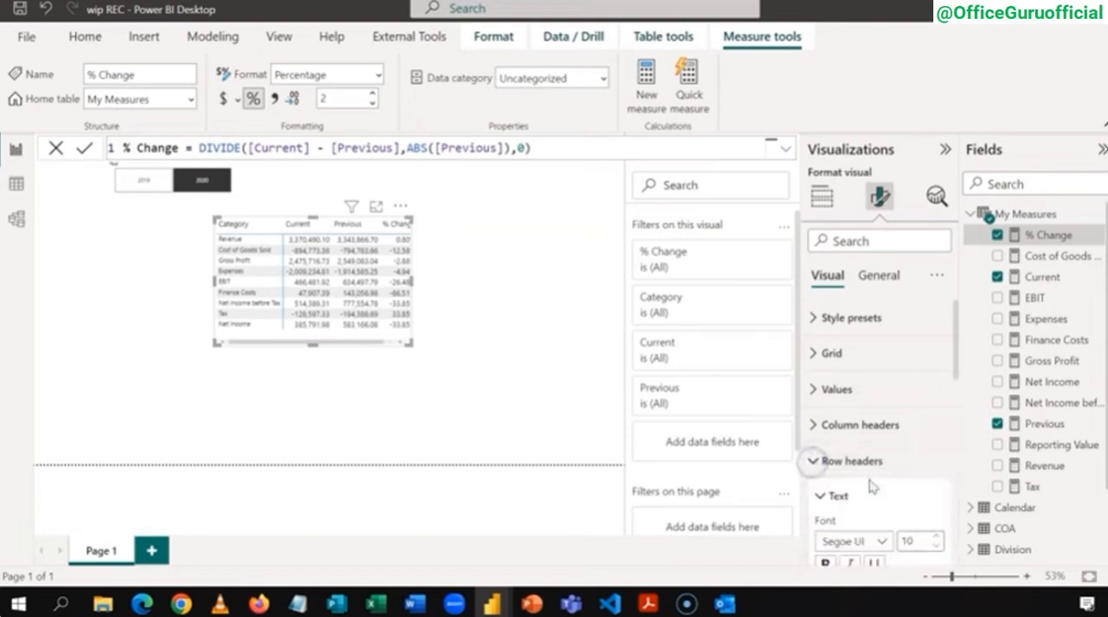
left_click(936, 536)
left_click(936, 536)
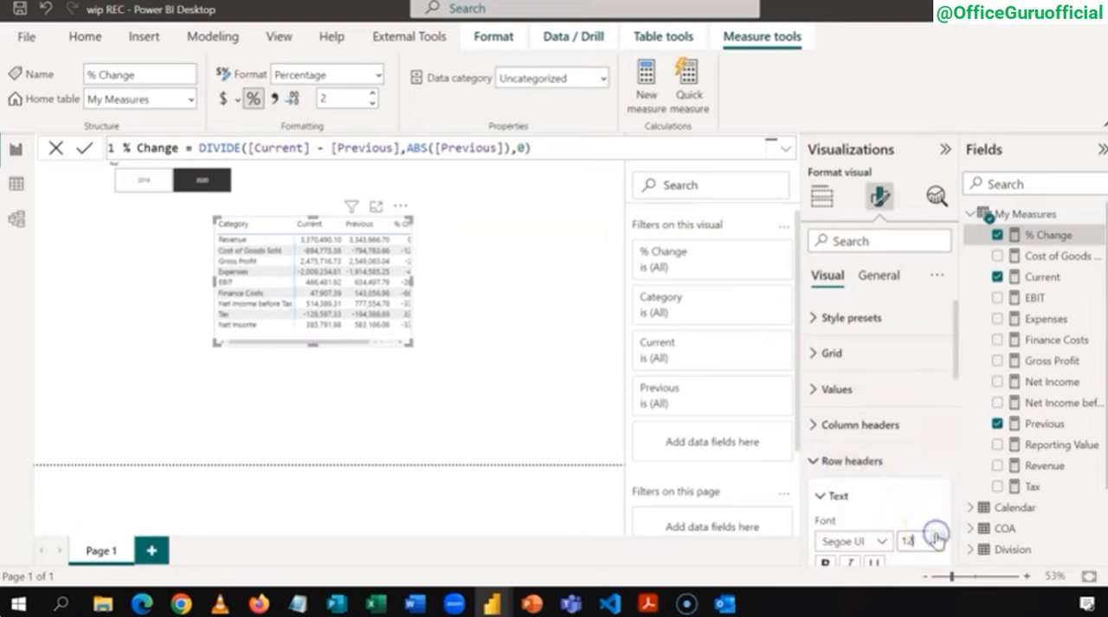
left_click_drag(414, 345, 469, 368)
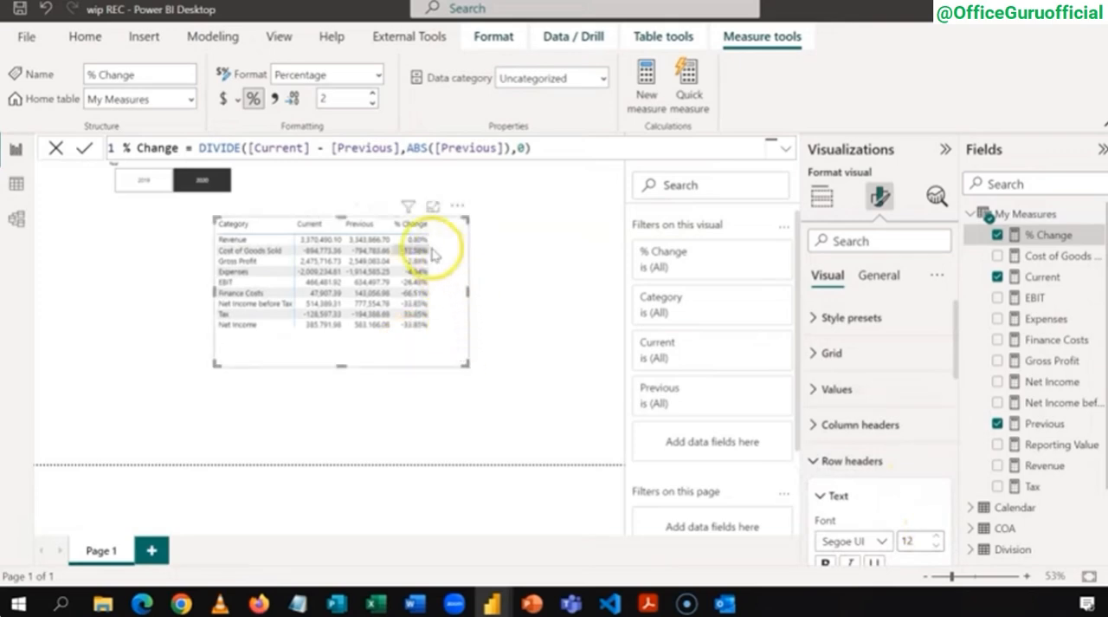
Step: Apply the built-in theme beside Classroom to the report
left_click(279, 37)
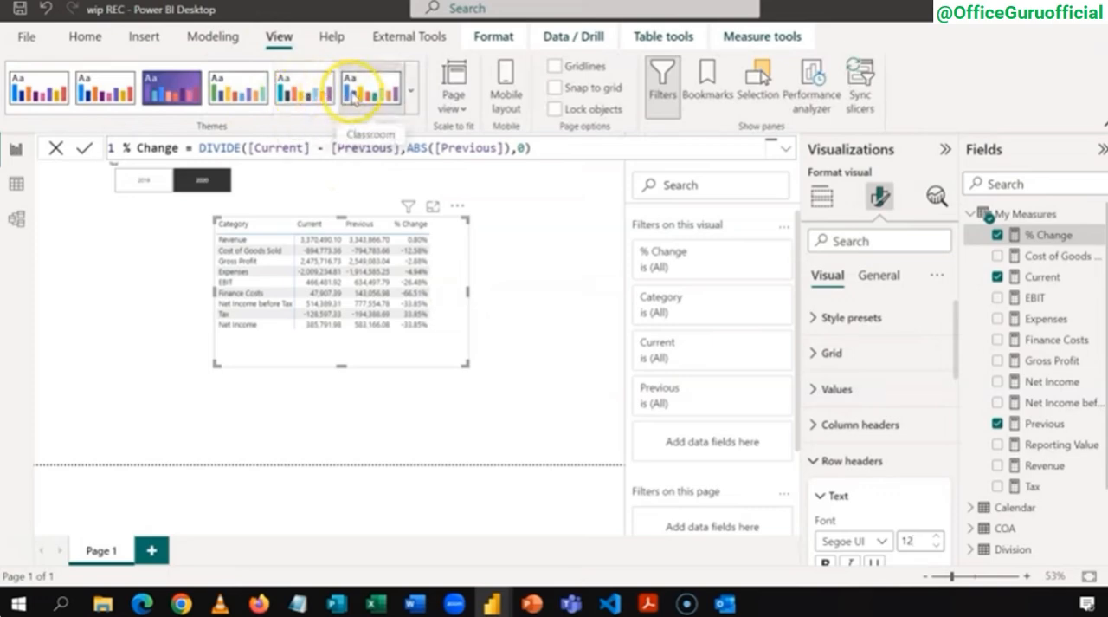
left_click(319, 96)
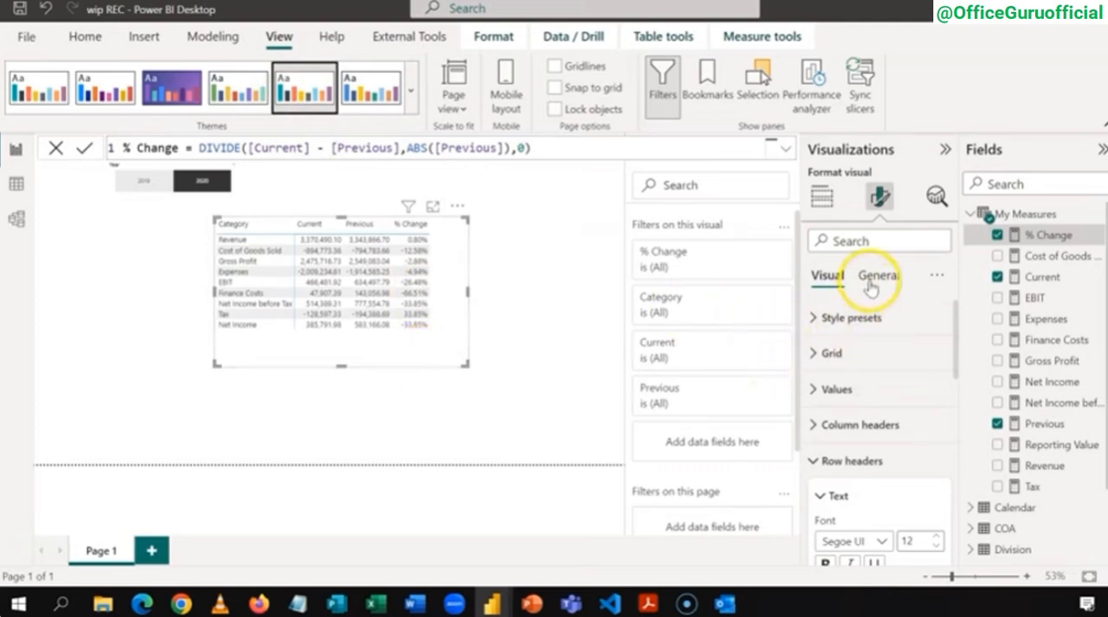
Step: Apply data bar conditional formatting to the matrix's % Change values, showing only the bars
left_click(817, 201)
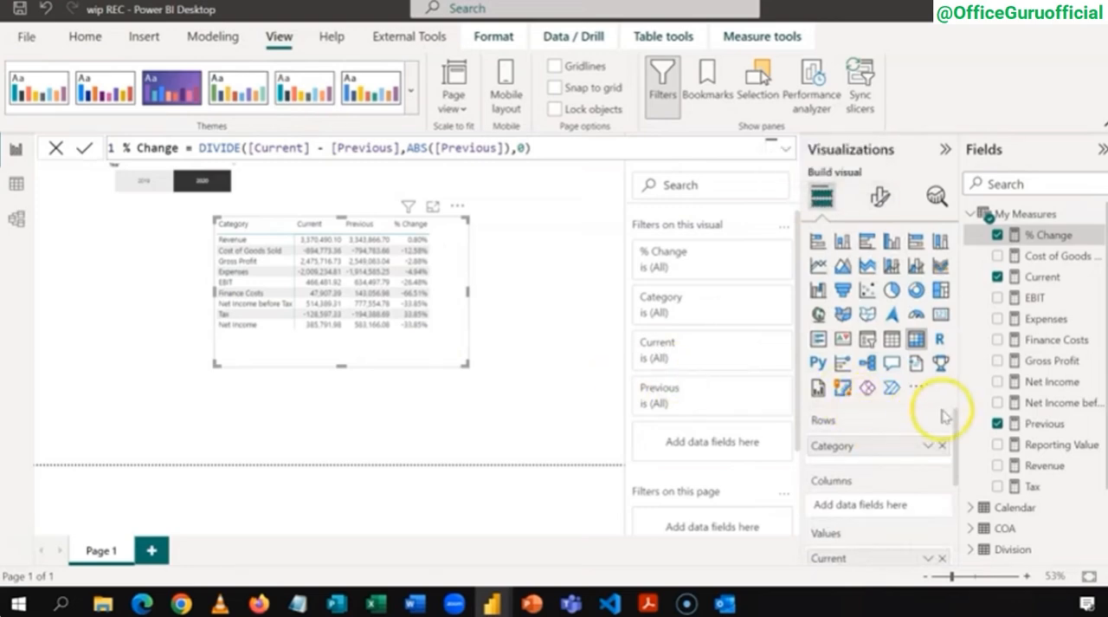
left_click_drag(956, 422, 956, 482)
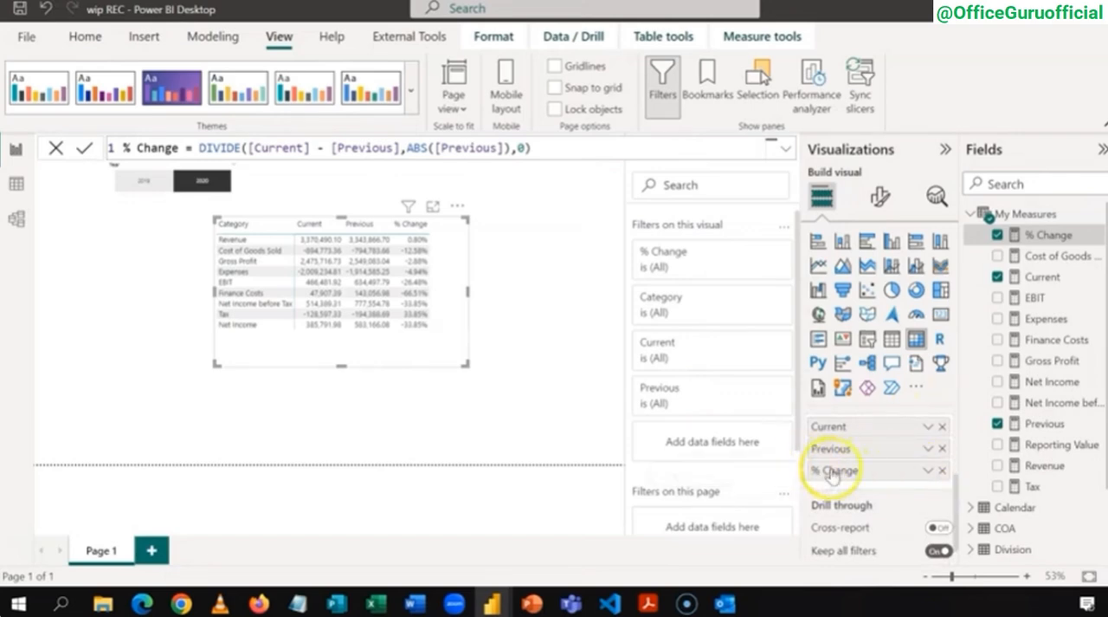
left_click(928, 472)
mouse_move(975, 411)
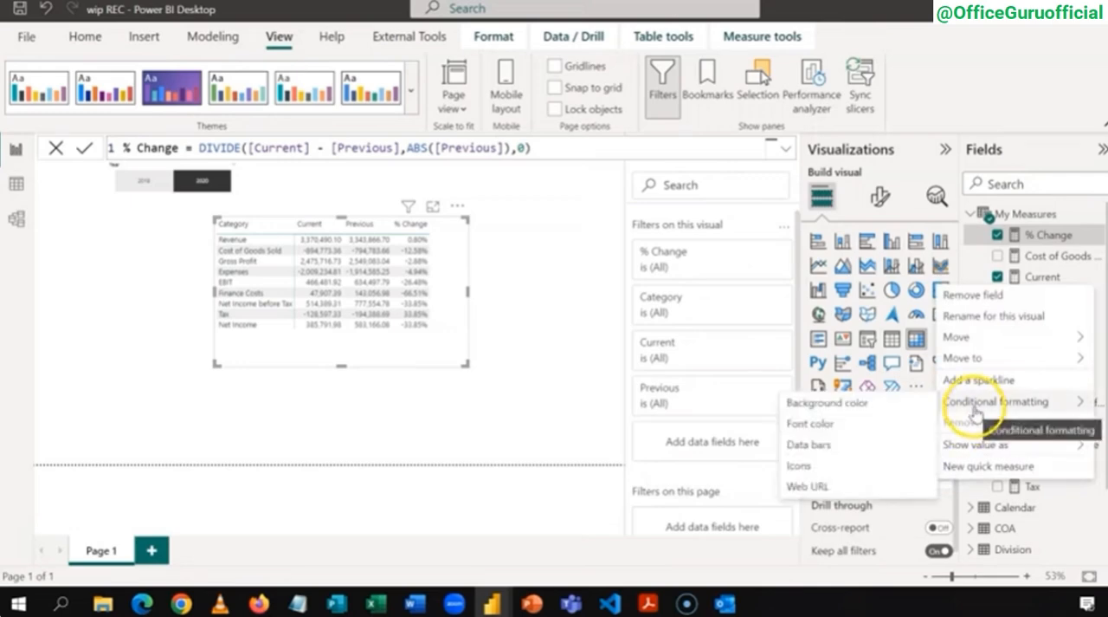
left_click(861, 444)
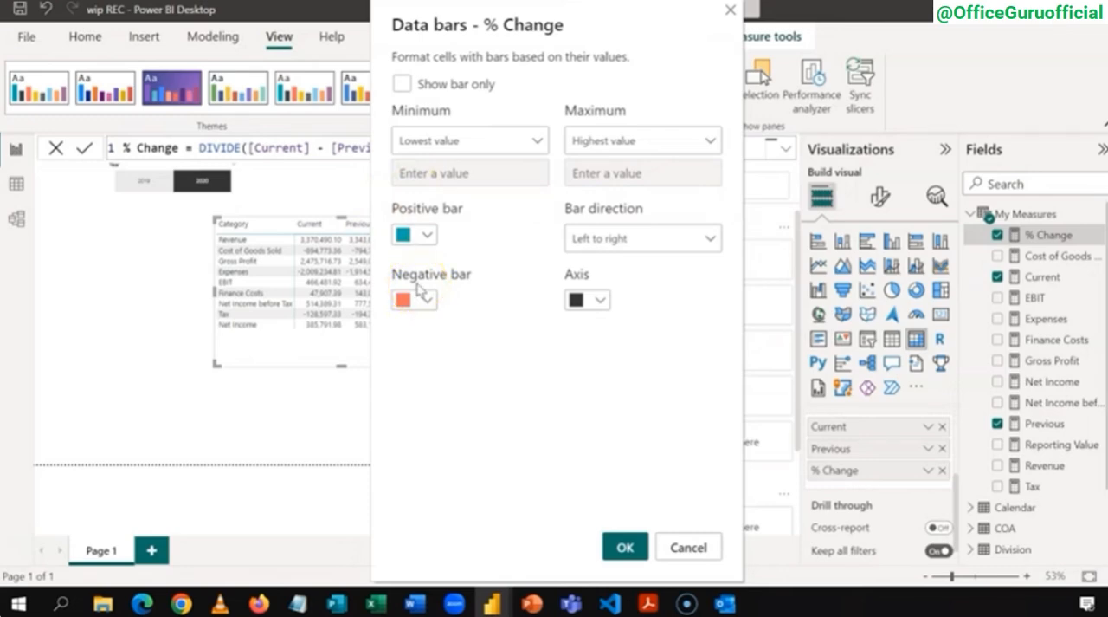
left_click(403, 85)
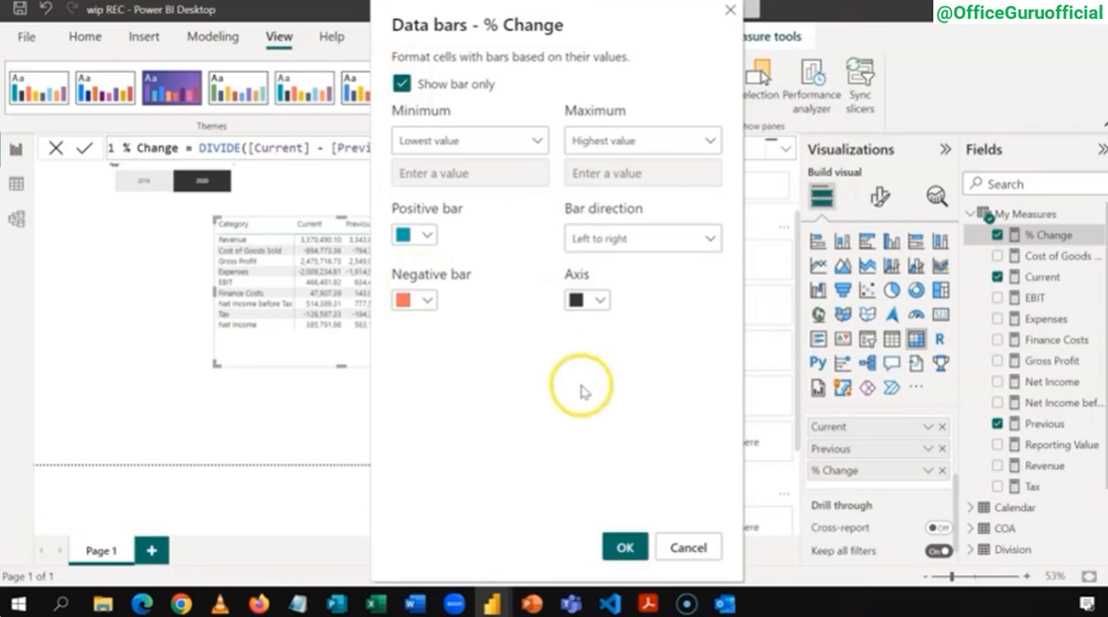
left_click(627, 547)
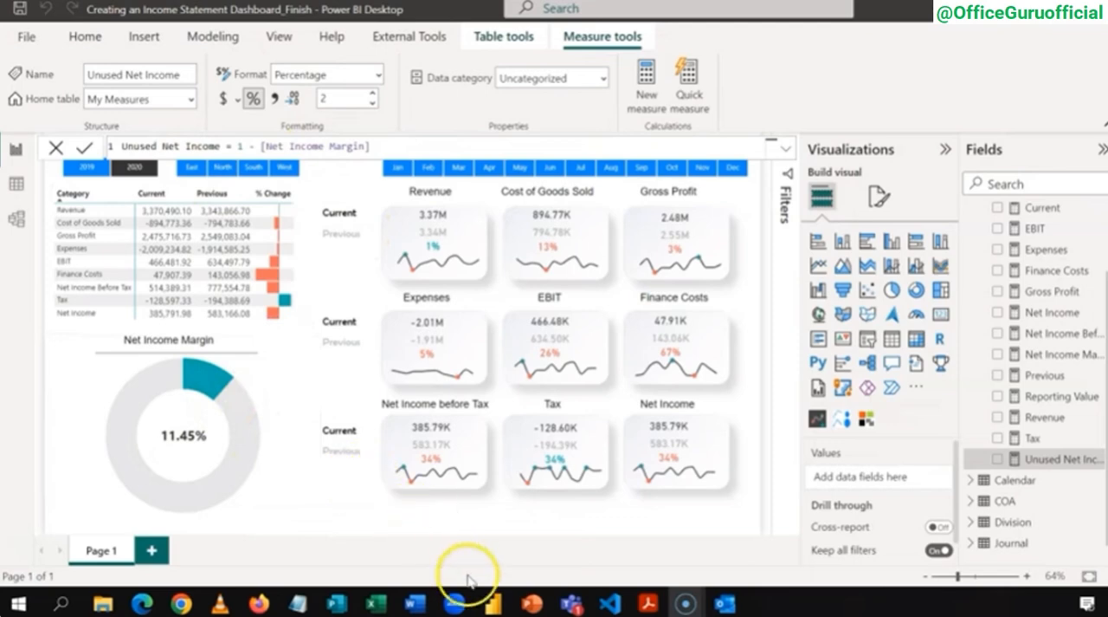
Step: In the wip REC report, add the measure Net Income Margin = [Net Income]/[Revenue] to My Measures and format it as a percentage
mouse_move(490, 606)
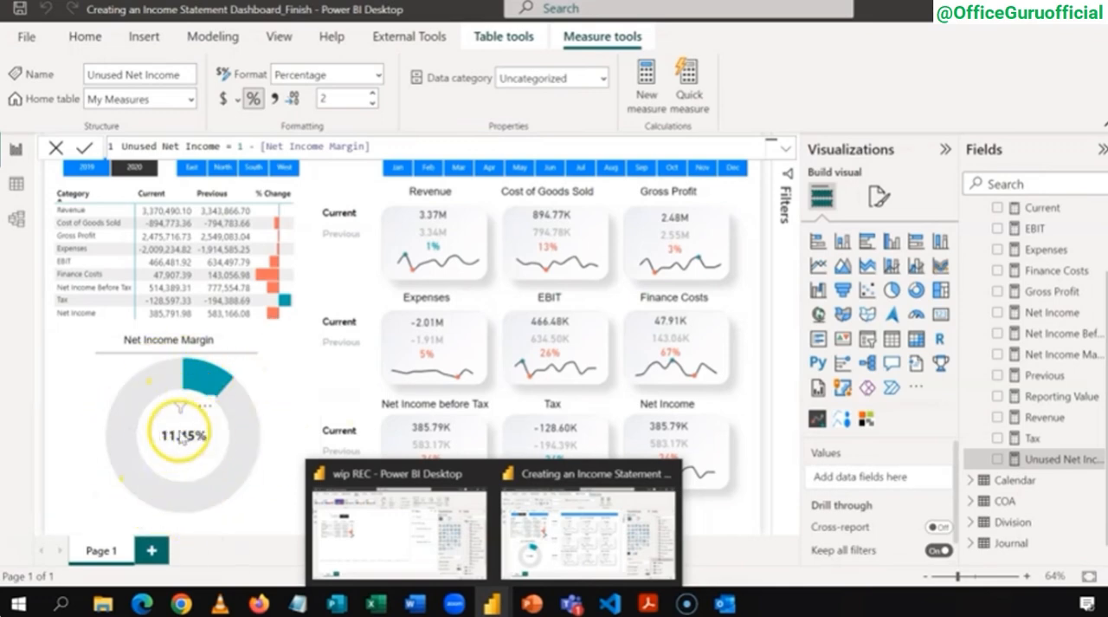
left_click(343, 512)
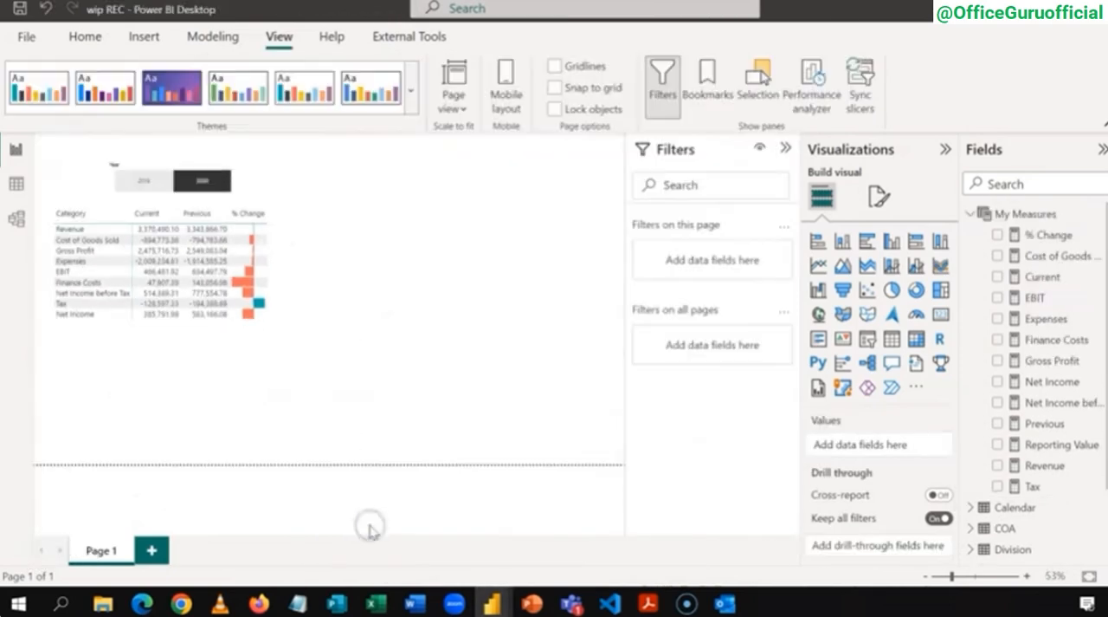
left_click(1026, 214)
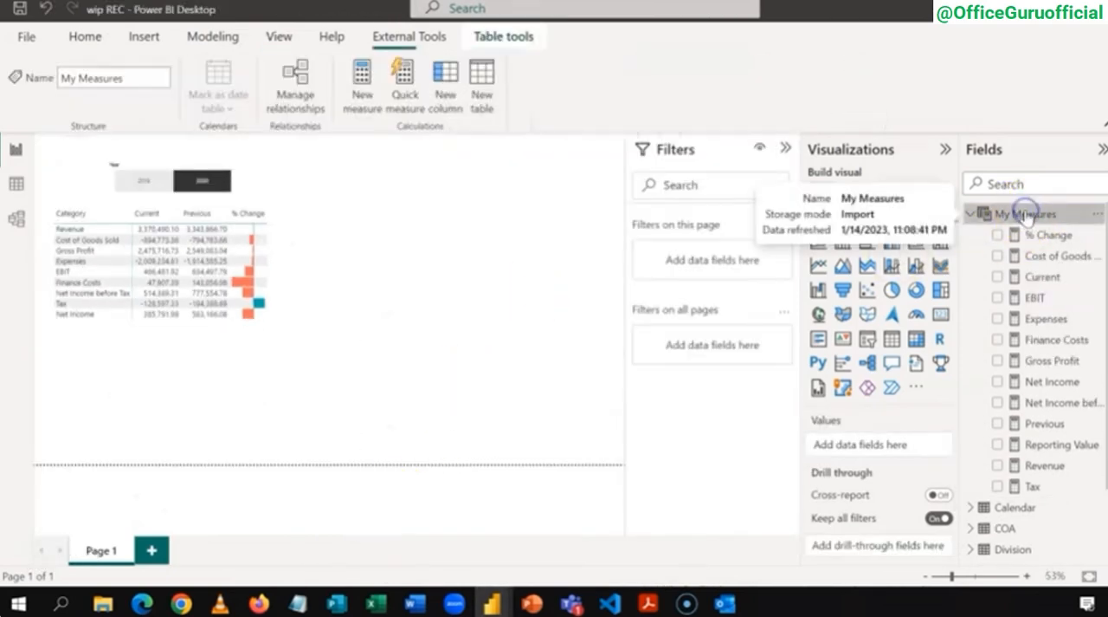
right_click(1026, 213)
left_click(973, 223)
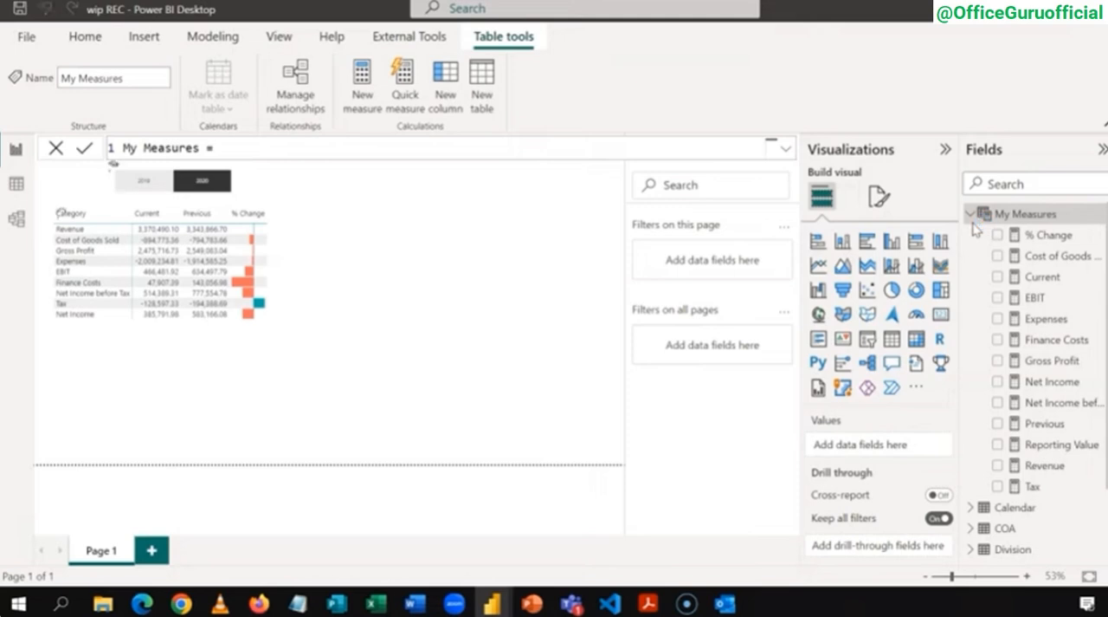
type("Net Income Margin =")
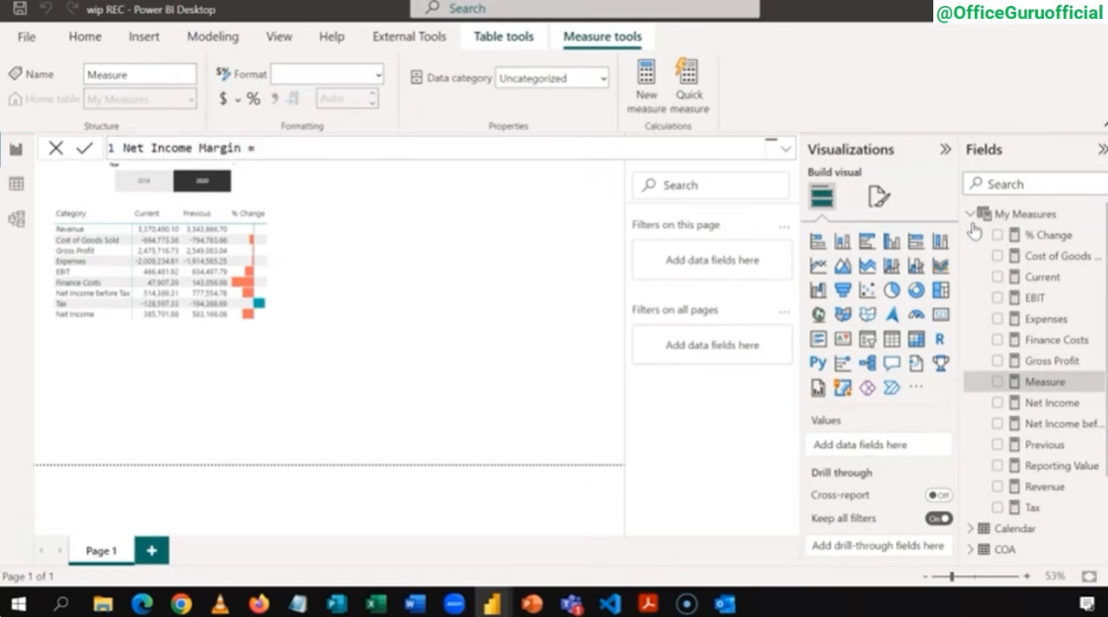
type("[")
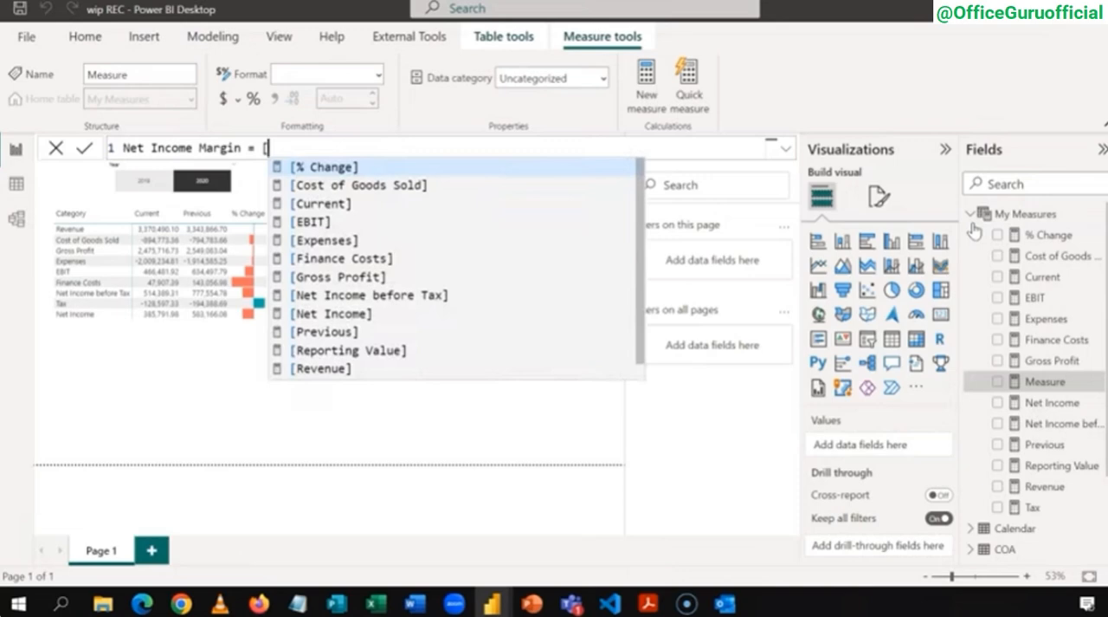
type("Net In")
key("Down")
key("Tab")
type("/")
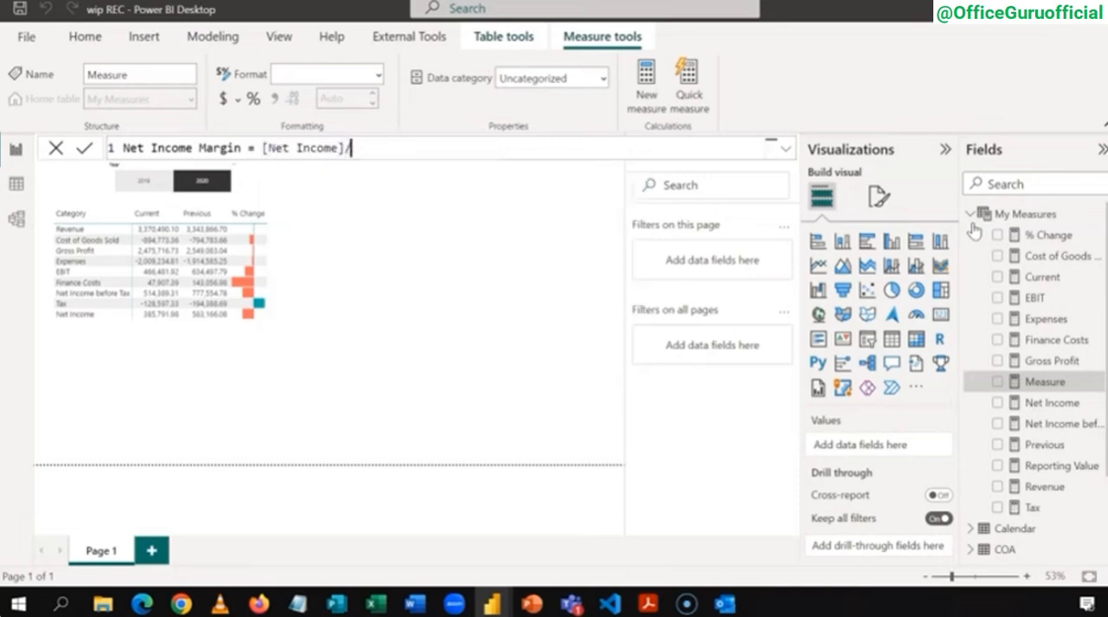
type("[r")
key("Down")
key("Tab")
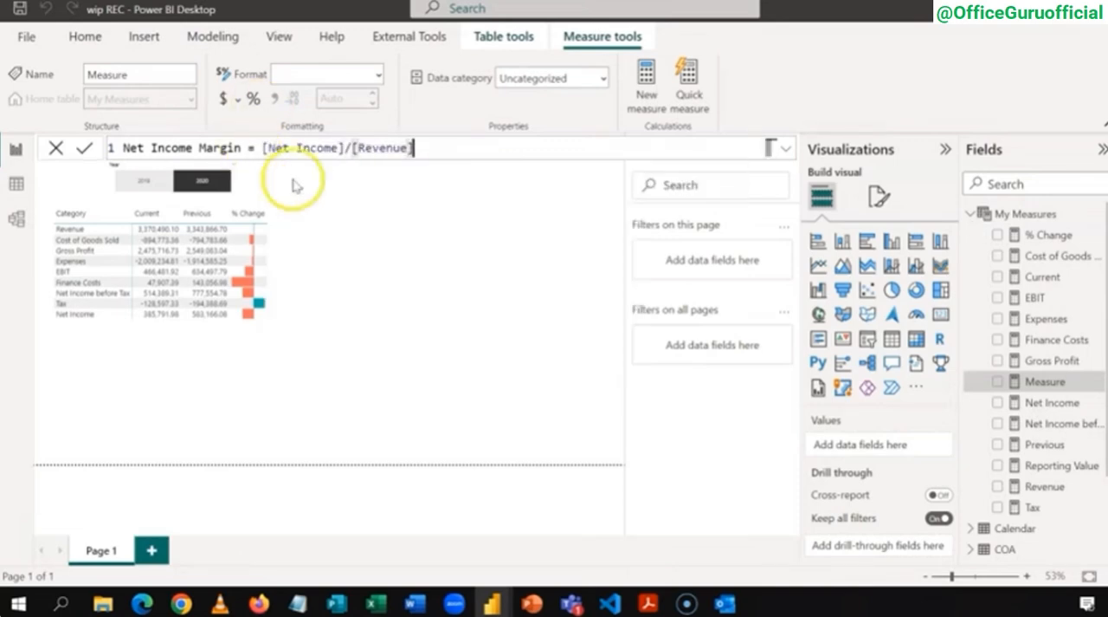
left_click(252, 102)
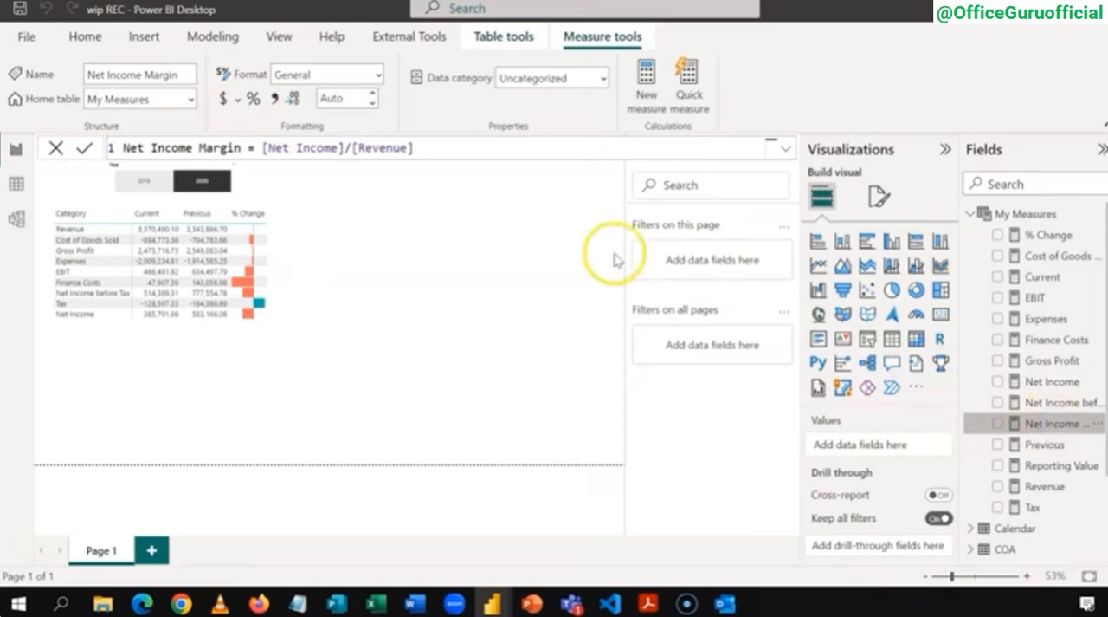
left_click(258, 102)
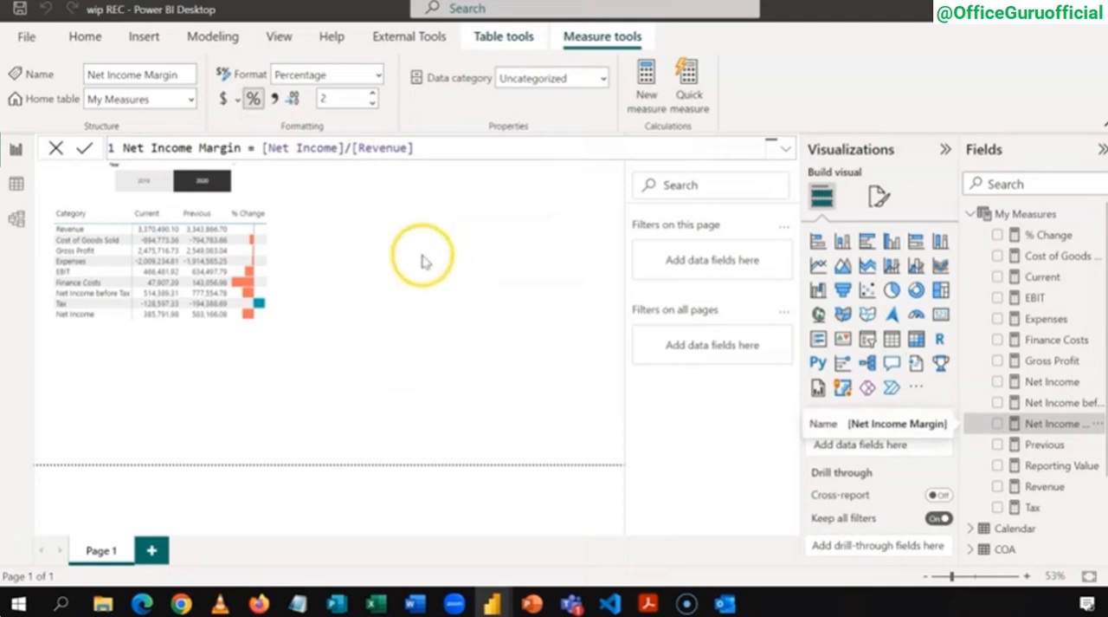
Step: Add a card visual showing Net Income Margin in the empty area beside the matrix
left_click(941, 317)
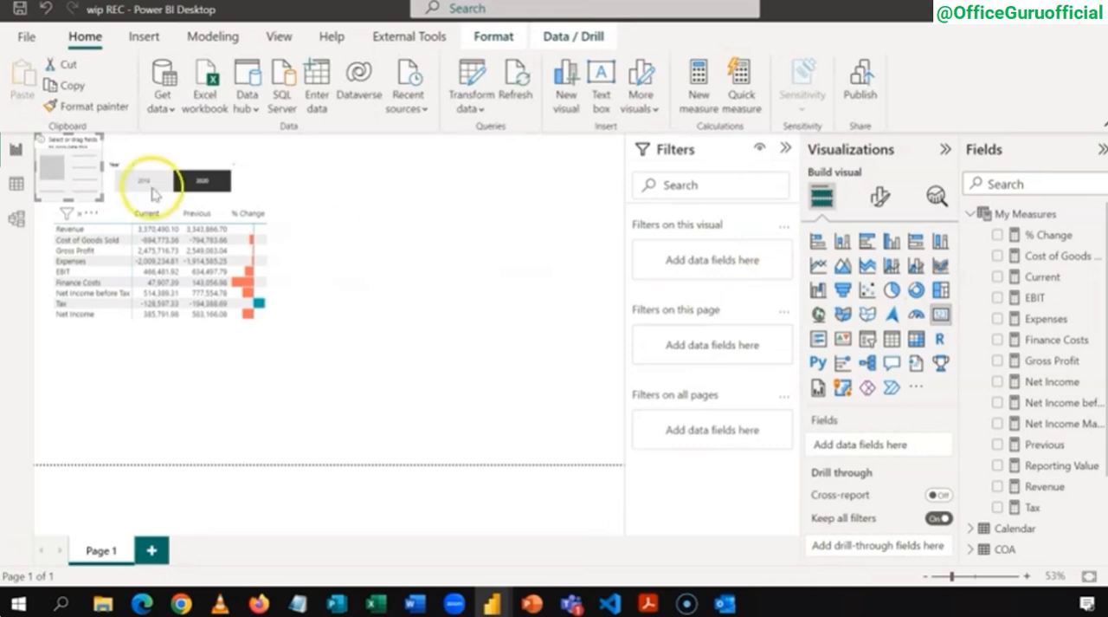
left_click_drag(81, 141, 455, 227)
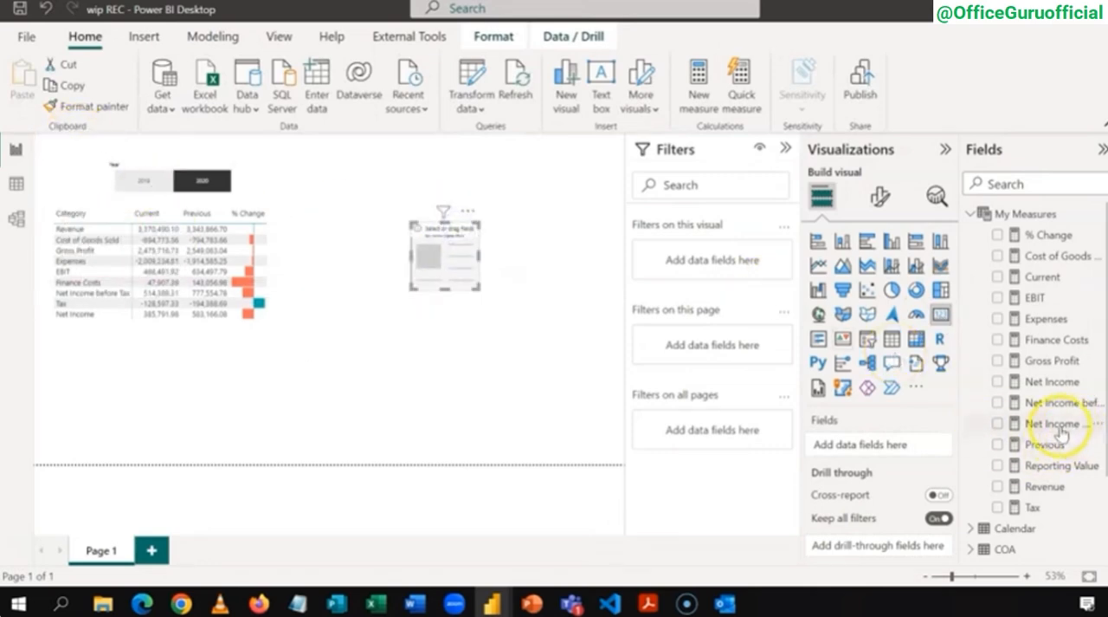
left_click(999, 423)
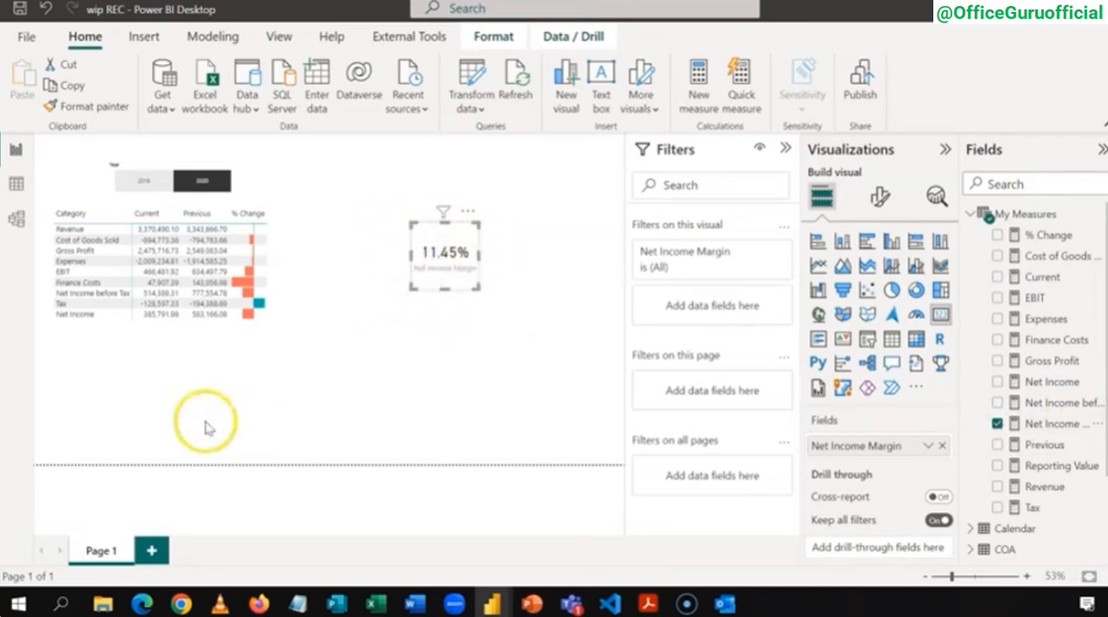
Step: Add the measure Inv Net Margin = 1- [Net Income Margin] to My Measures and format it as a percentage
right_click(1006, 217)
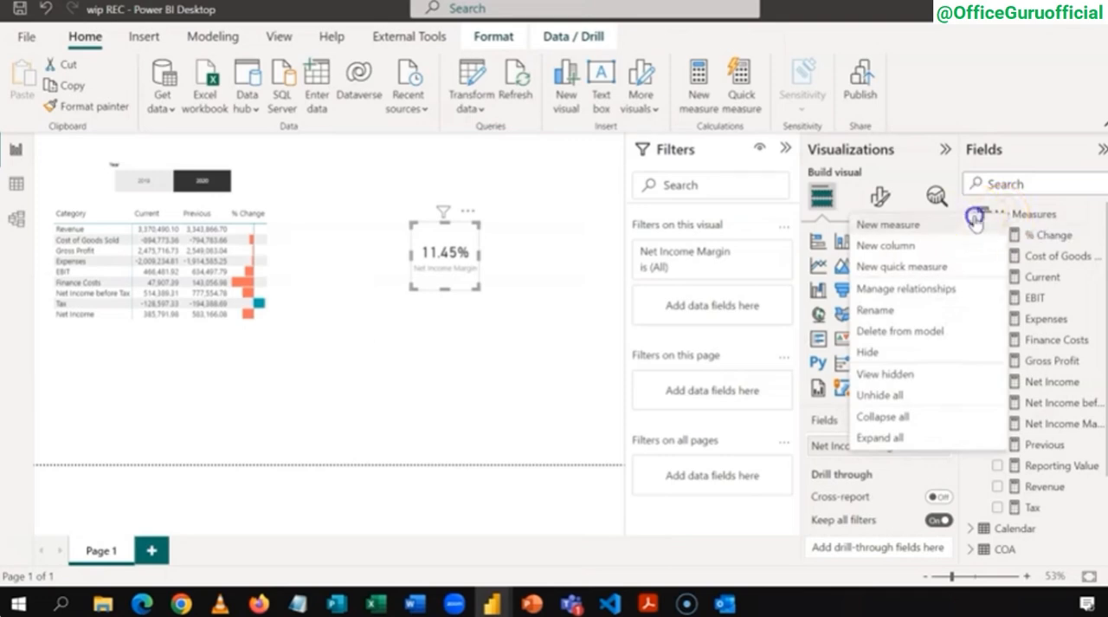
left_click(976, 218)
type("Inv Net Margin = 1-")
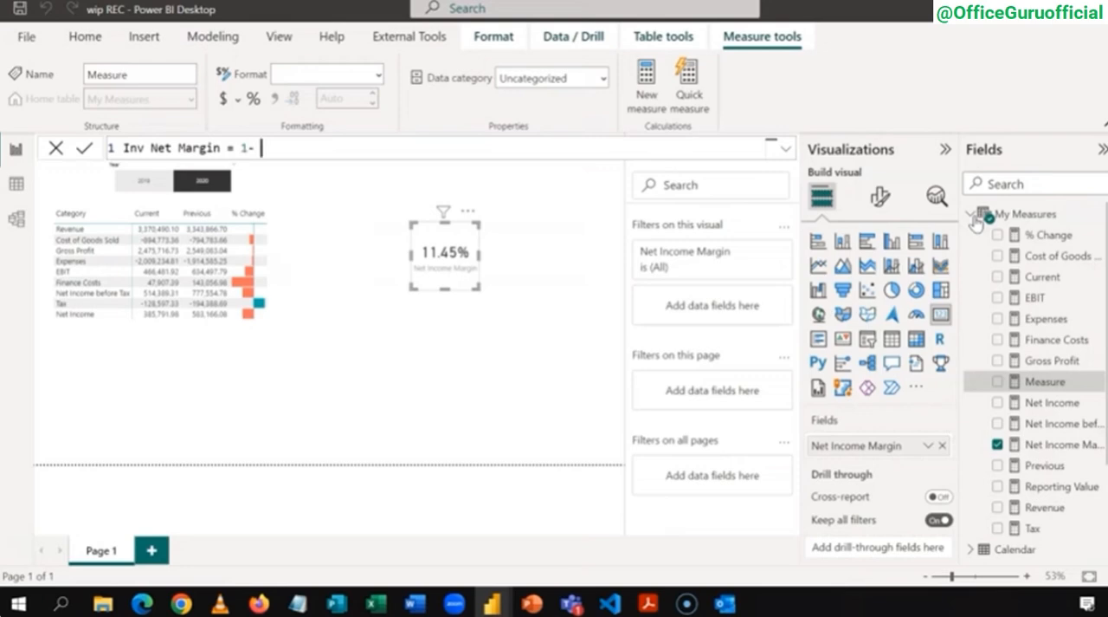
type("[")
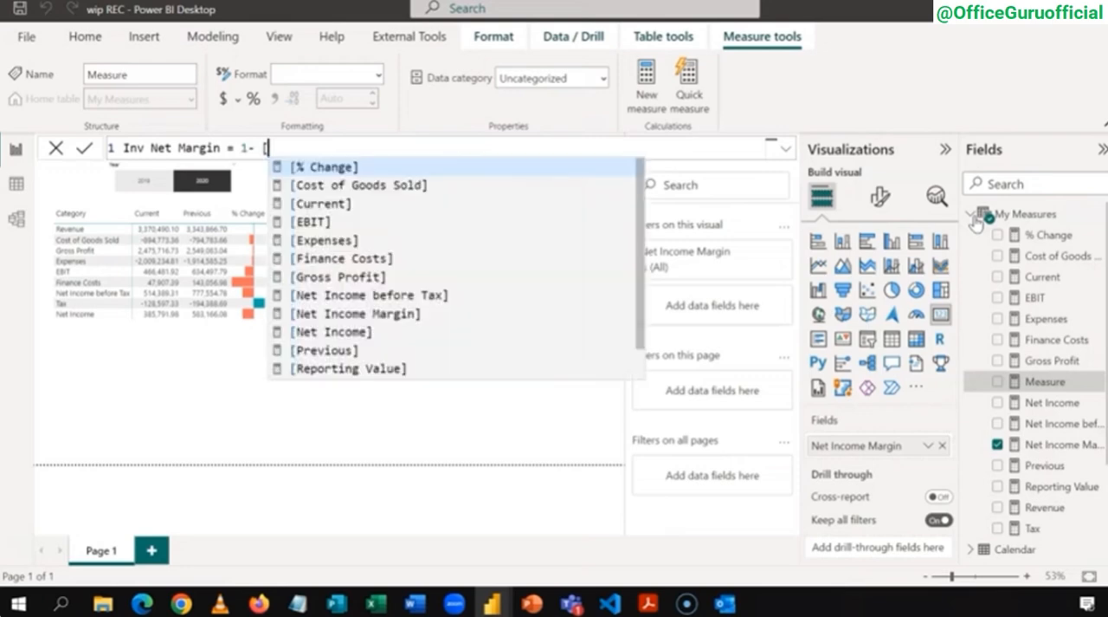
type("n")
key("Up")
key("Tab")
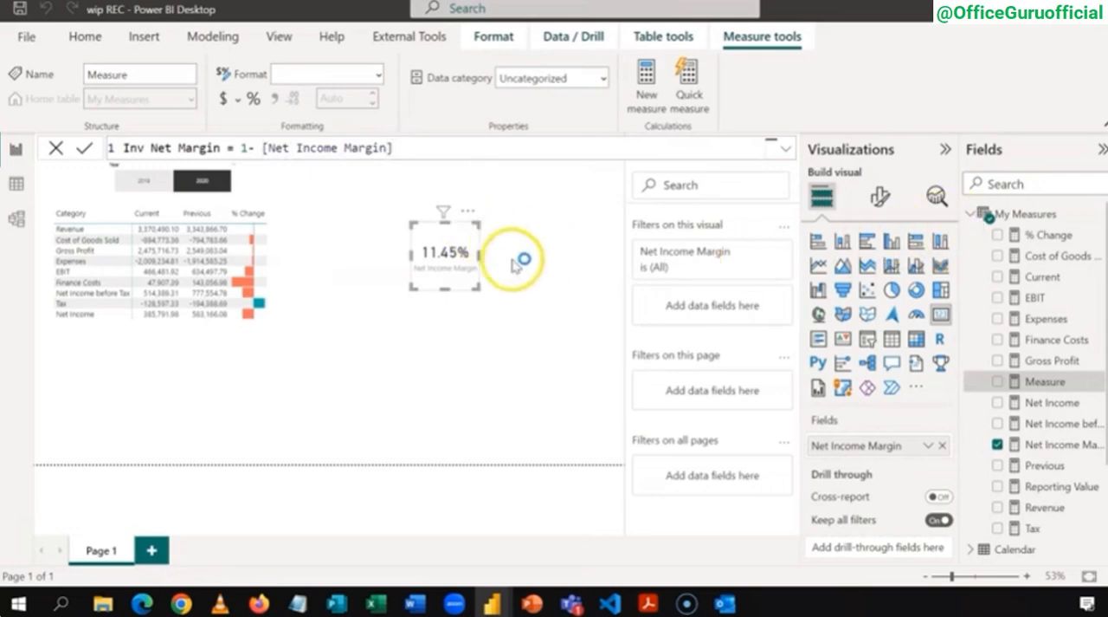
key("Return")
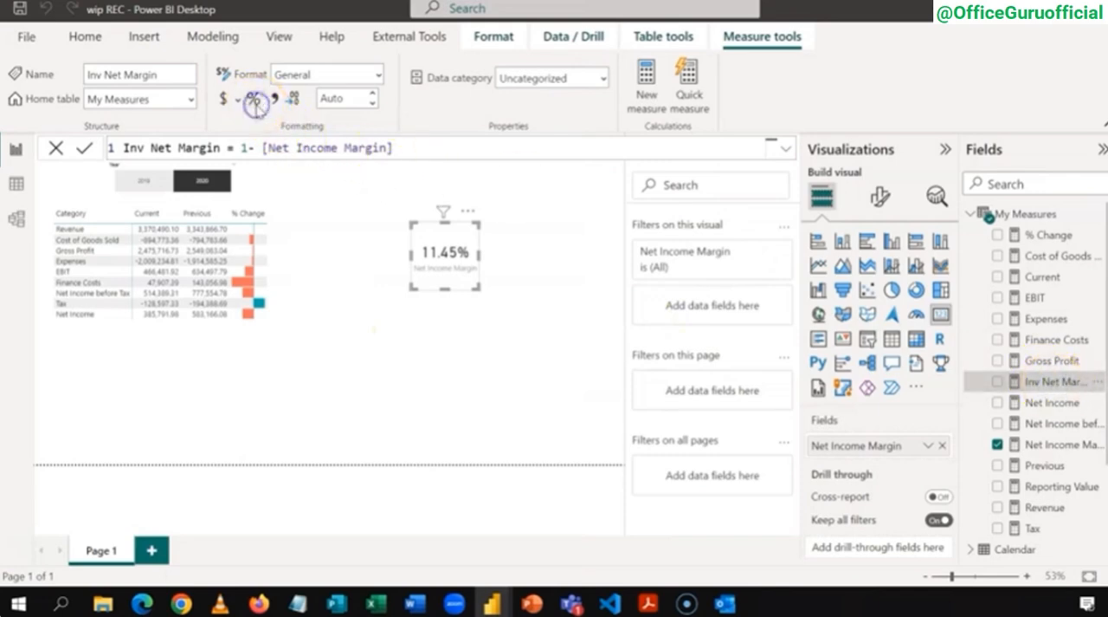
left_click(253, 100)
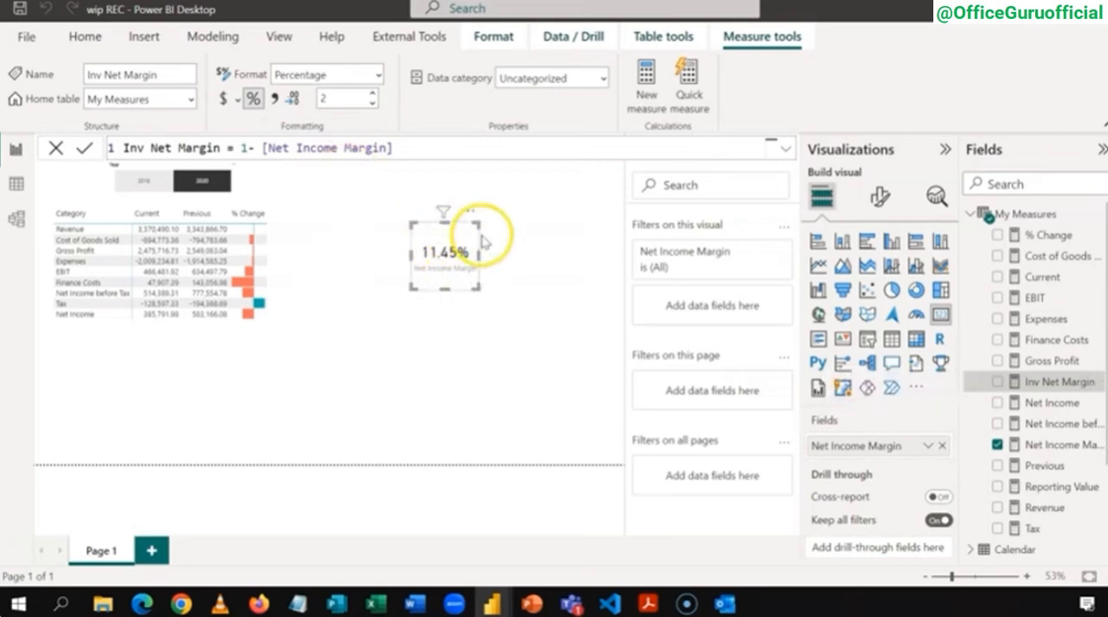
Step: Convert the Net Income Margin card to a donut chart that also includes Inv Net Margin, and enlarge it
left_click(916, 292)
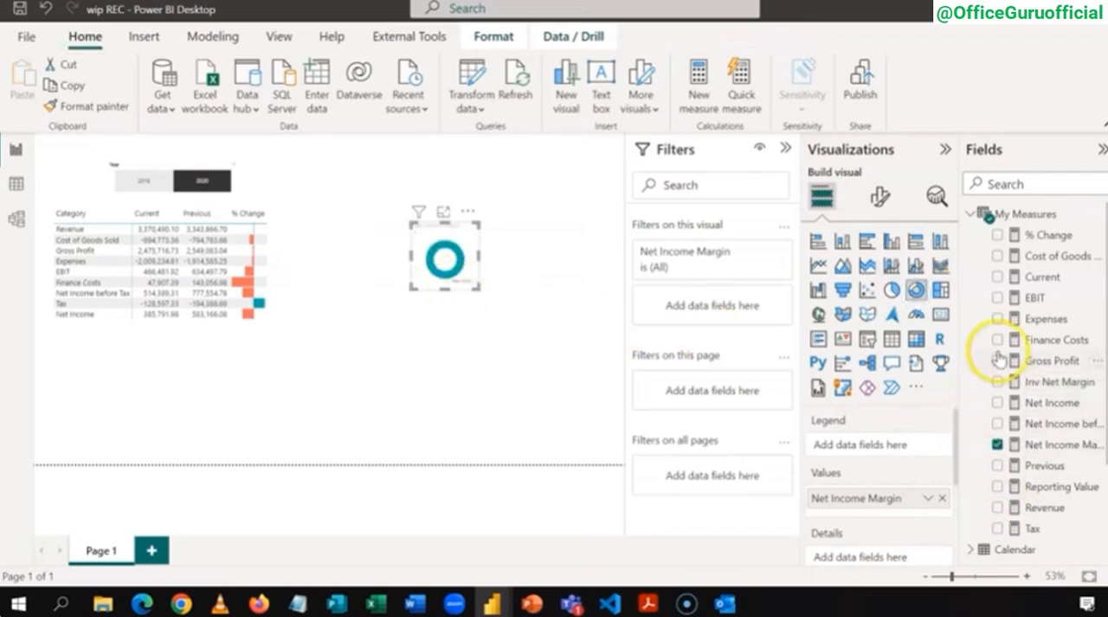
left_click(998, 382)
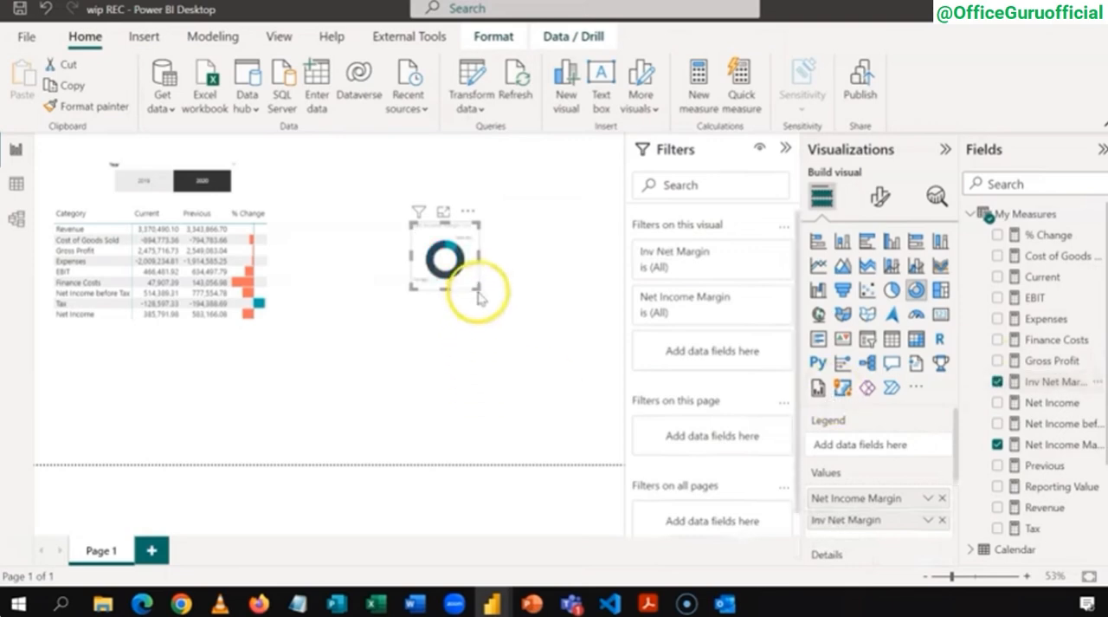
left_click_drag(475, 286, 573, 386)
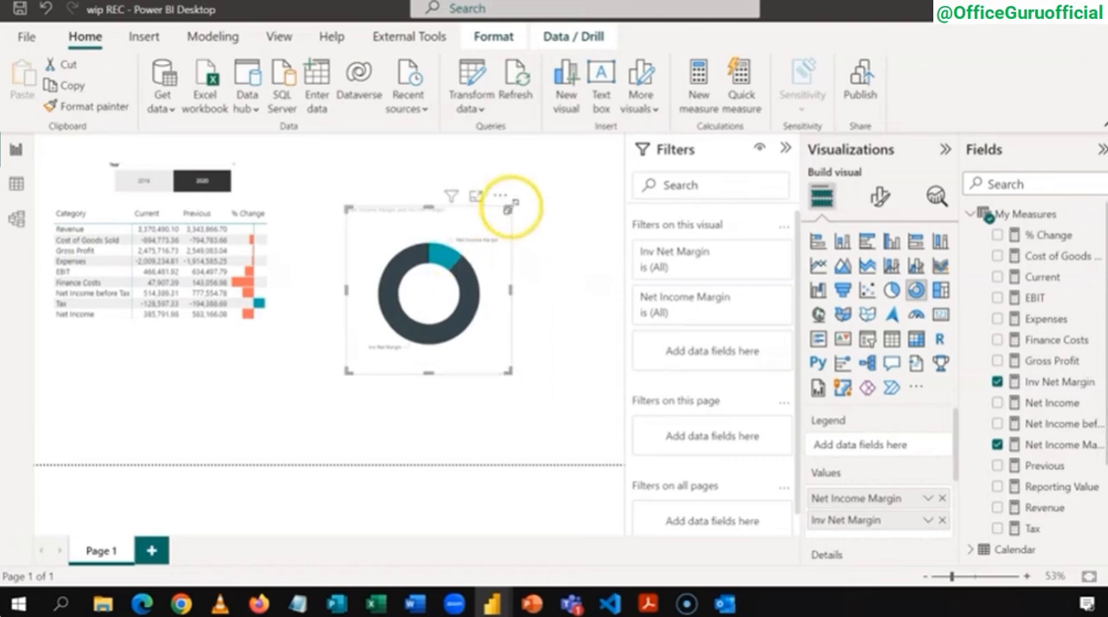
left_click_drag(513, 208, 539, 183)
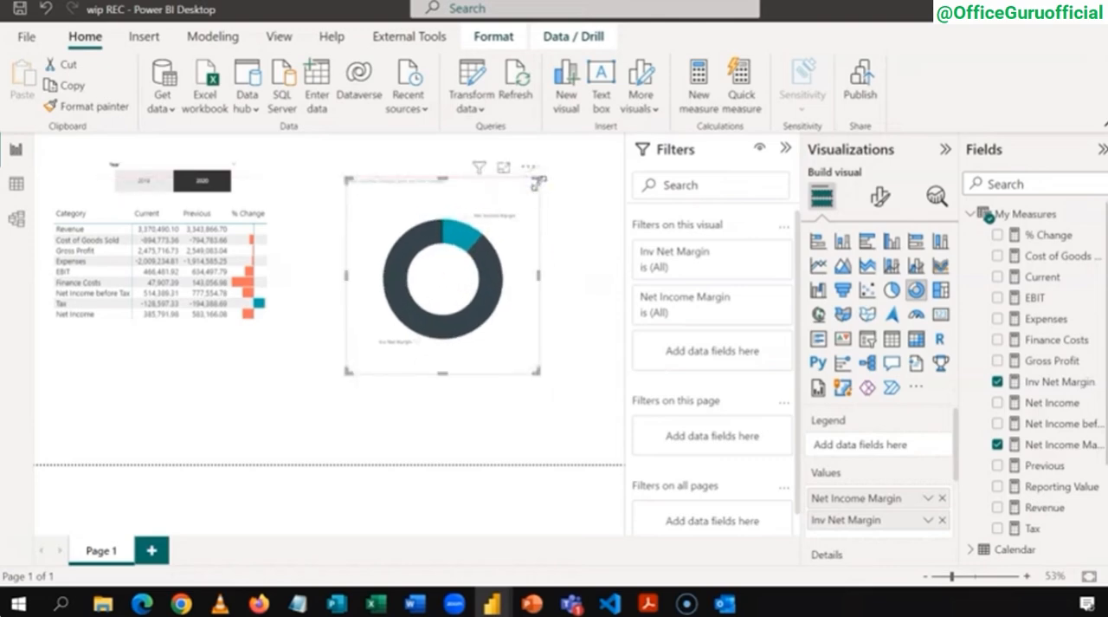
Step: Turn off the donut chart's detail labels and set the Inv Net Margin slice color to light grey
left_click(880, 201)
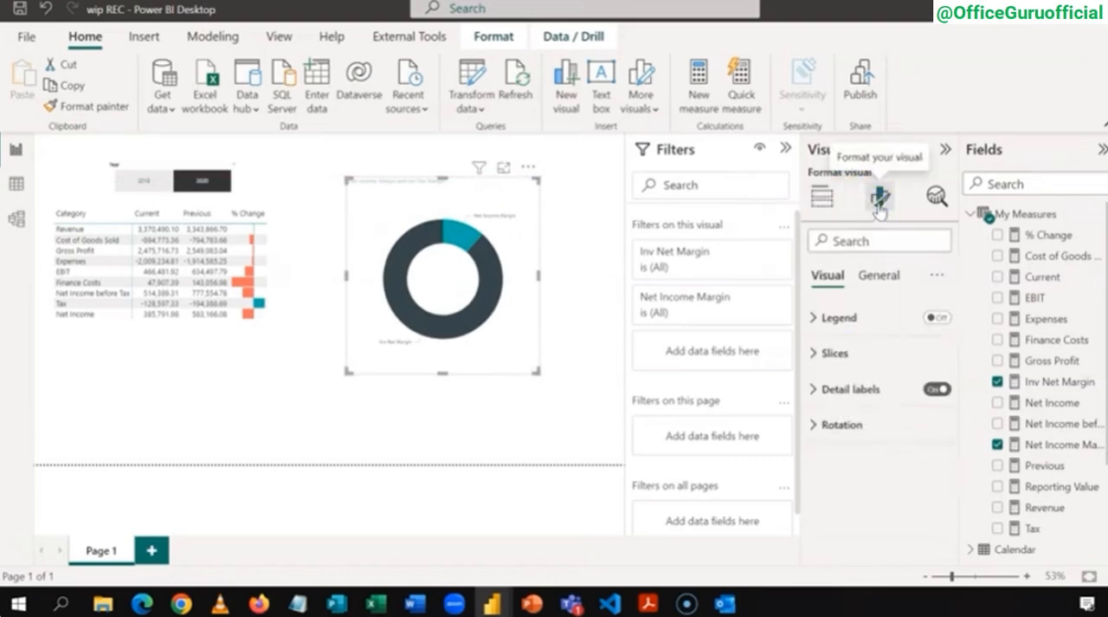
left_click(880, 205)
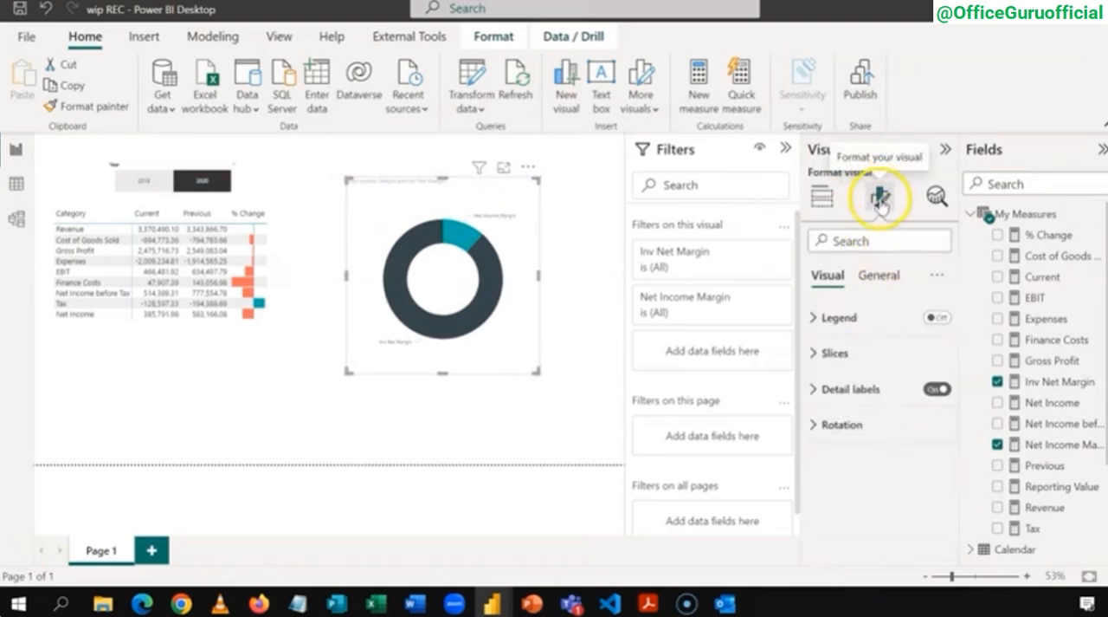
left_click(934, 390)
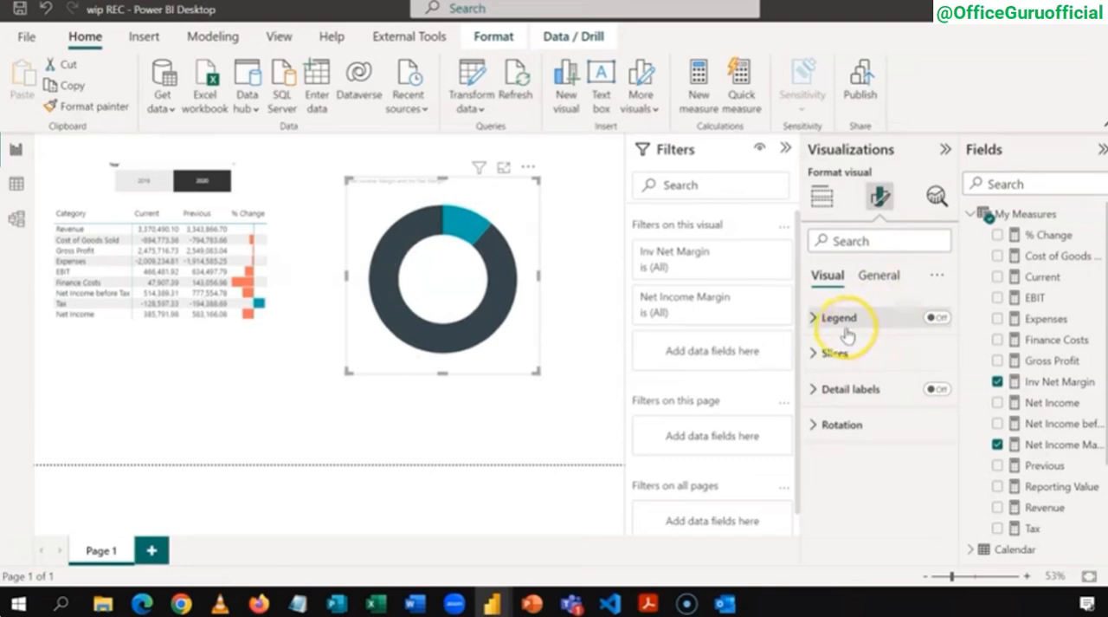
left_click(814, 350)
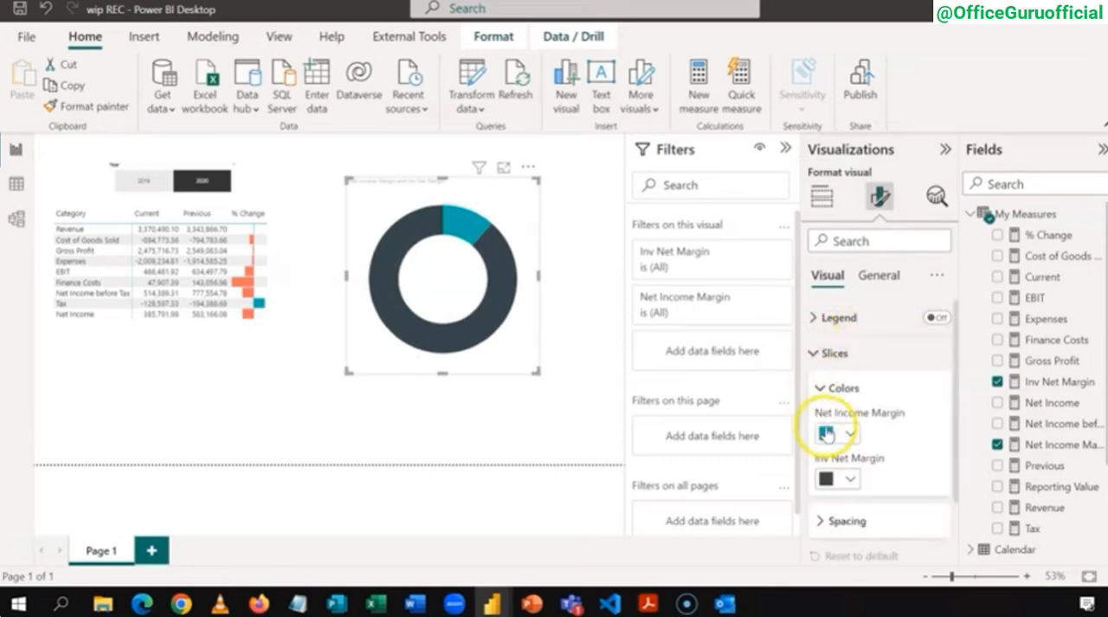
left_click(850, 480)
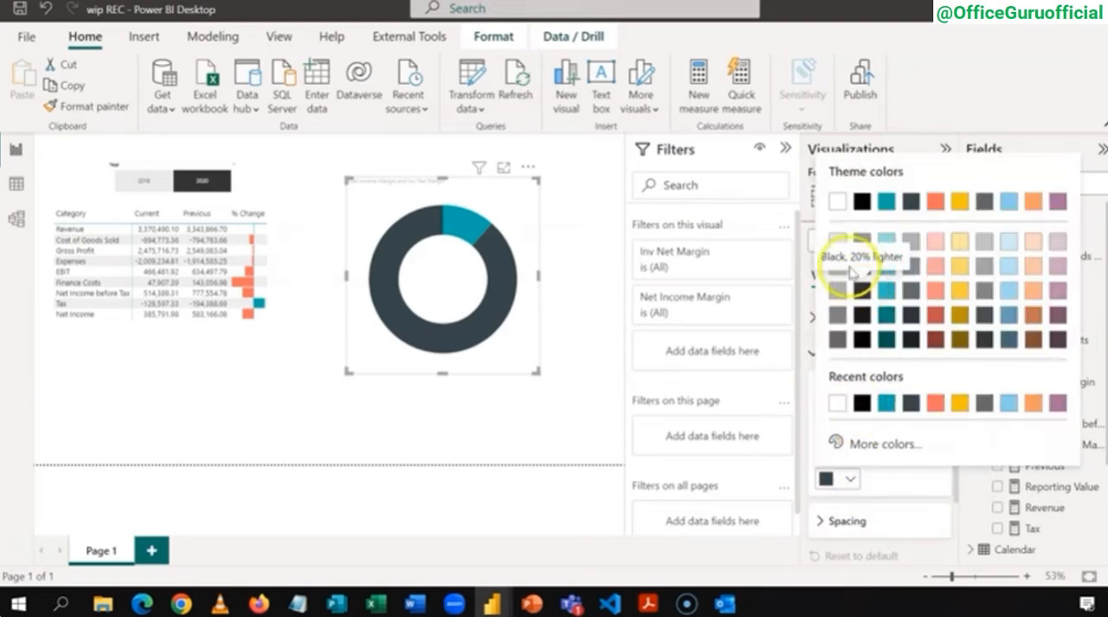
left_click(835, 244)
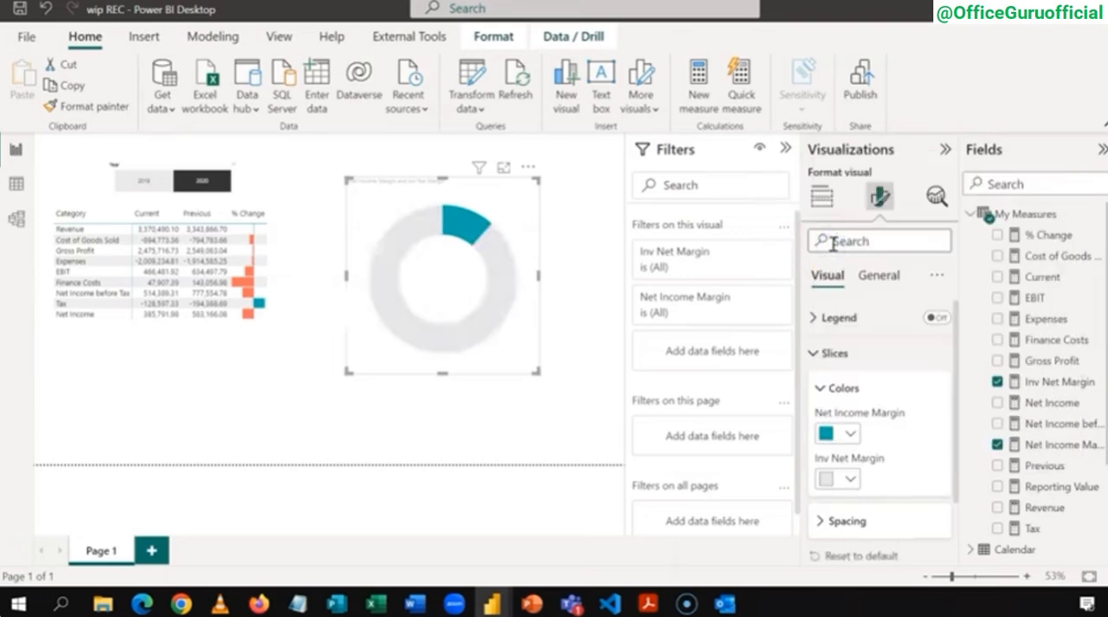
Step: Turn off the donut chart's title
left_click(814, 353)
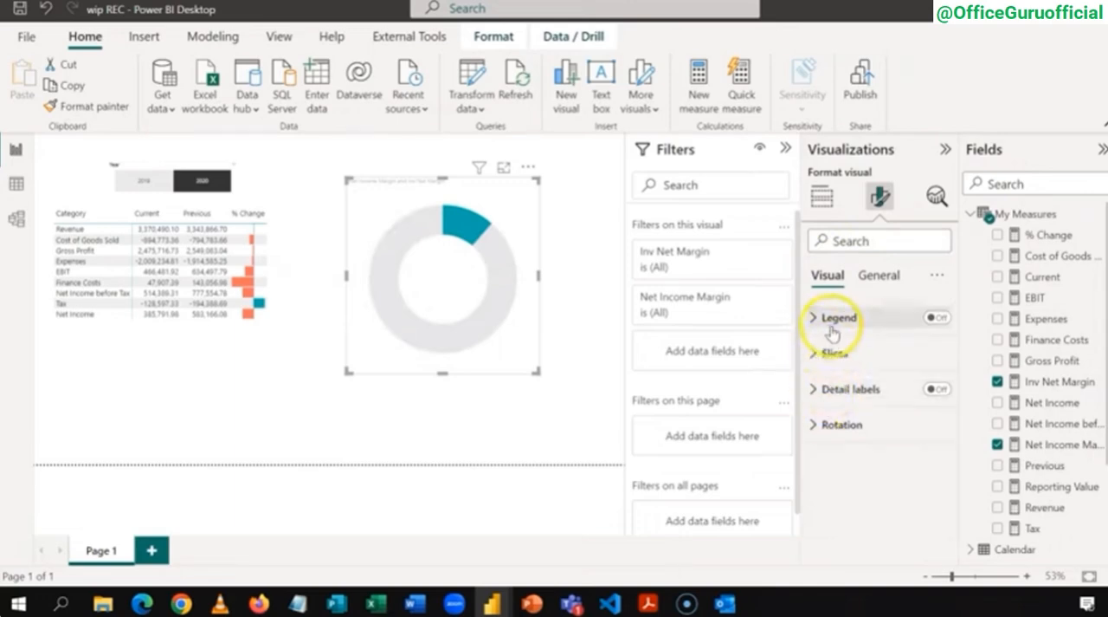
left_click(877, 270)
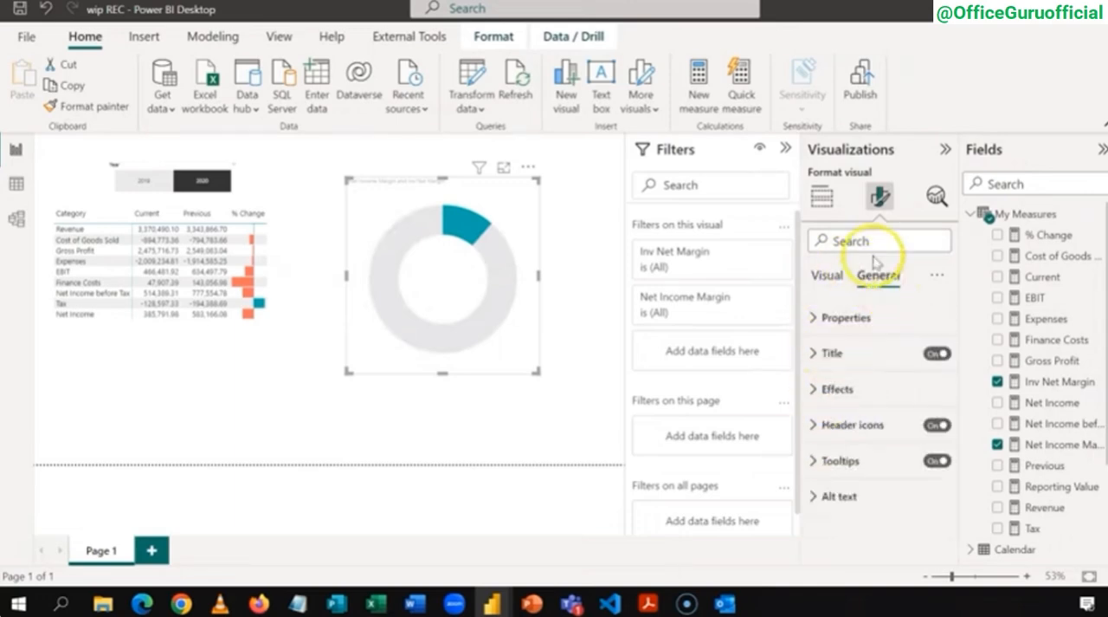
left_click(931, 356)
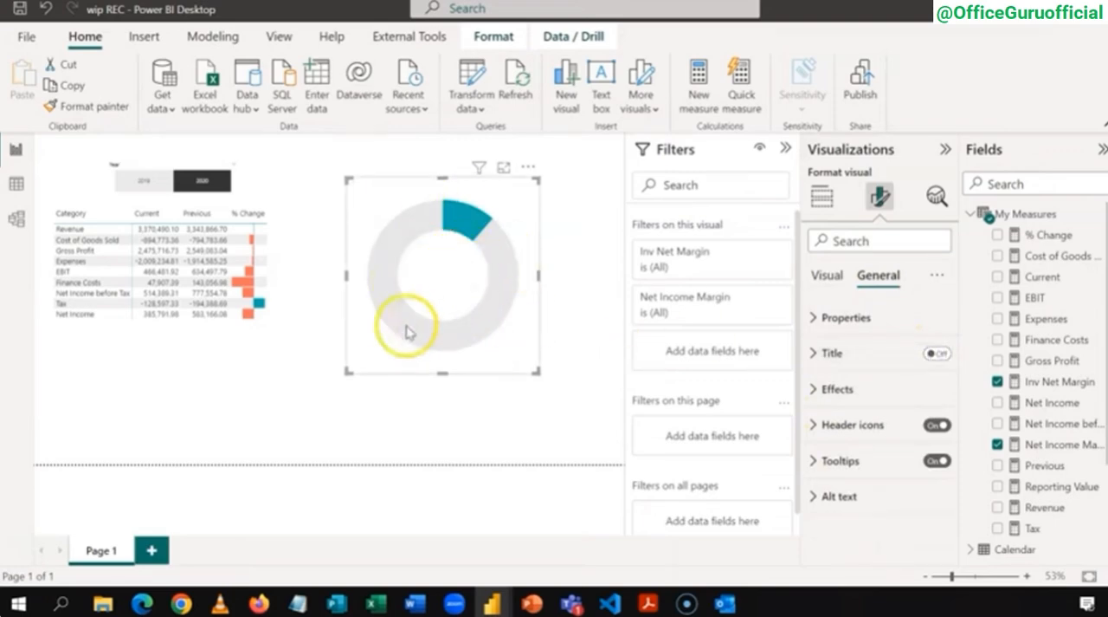
Step: Move the donut chart directly below the matrix, shrink it to fit the page, and widen its frame
left_click(297, 346)
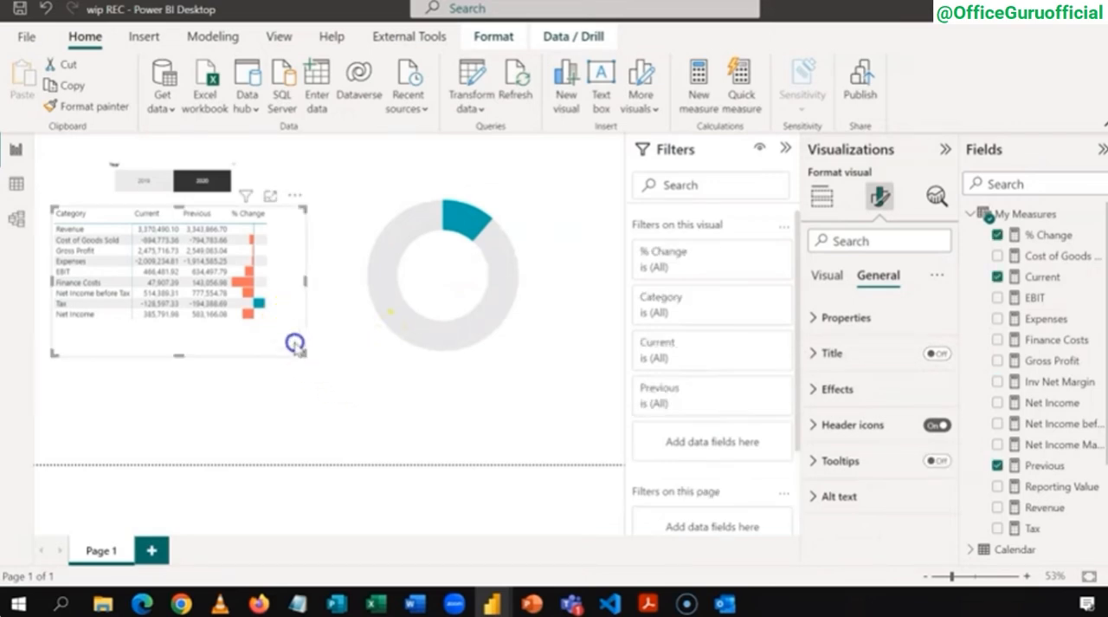
left_click(389, 197)
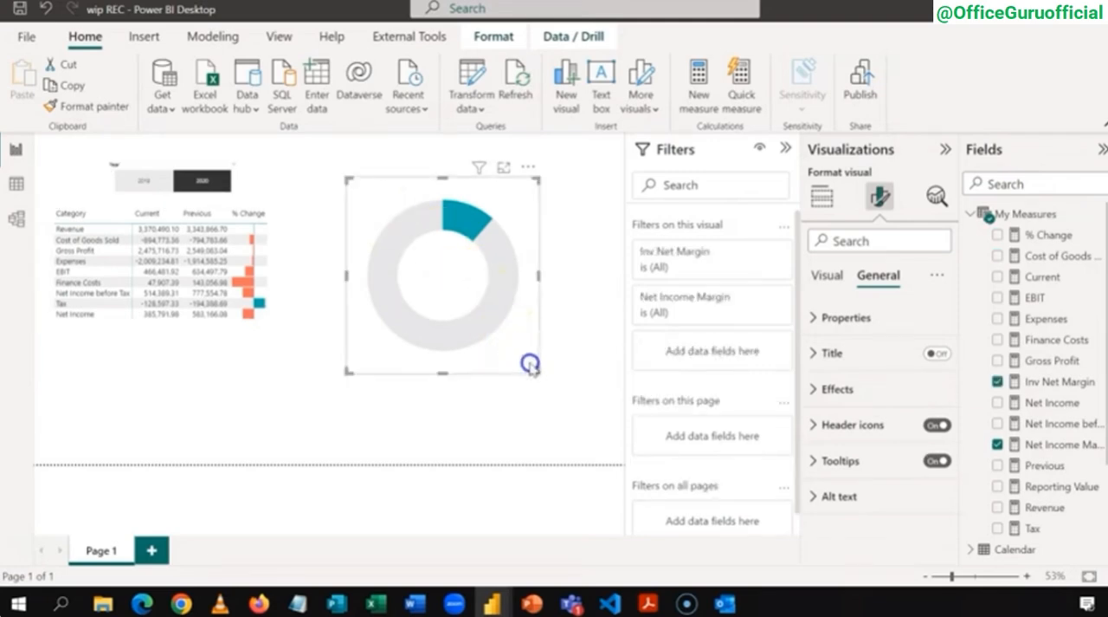
left_click_drag(530, 365, 191, 462)
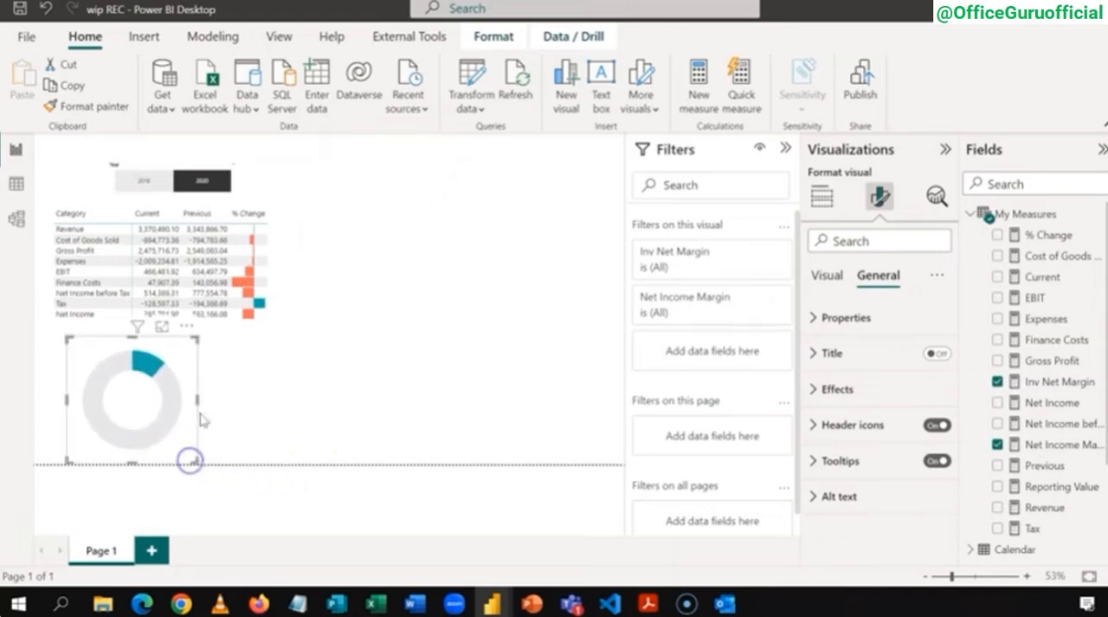
left_click_drag(198, 338, 249, 333)
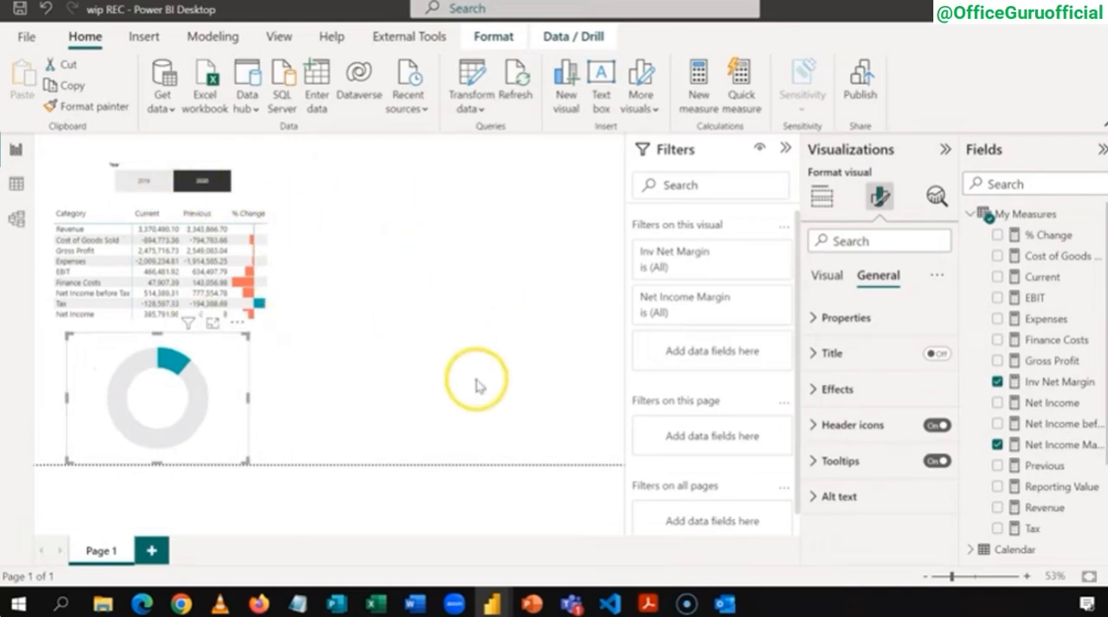
Step: Switch to PowerPoint and export only the current slide as the Scalable Vector Graphics file Income Statement Dashboard_background.svg
mouse_move(490, 608)
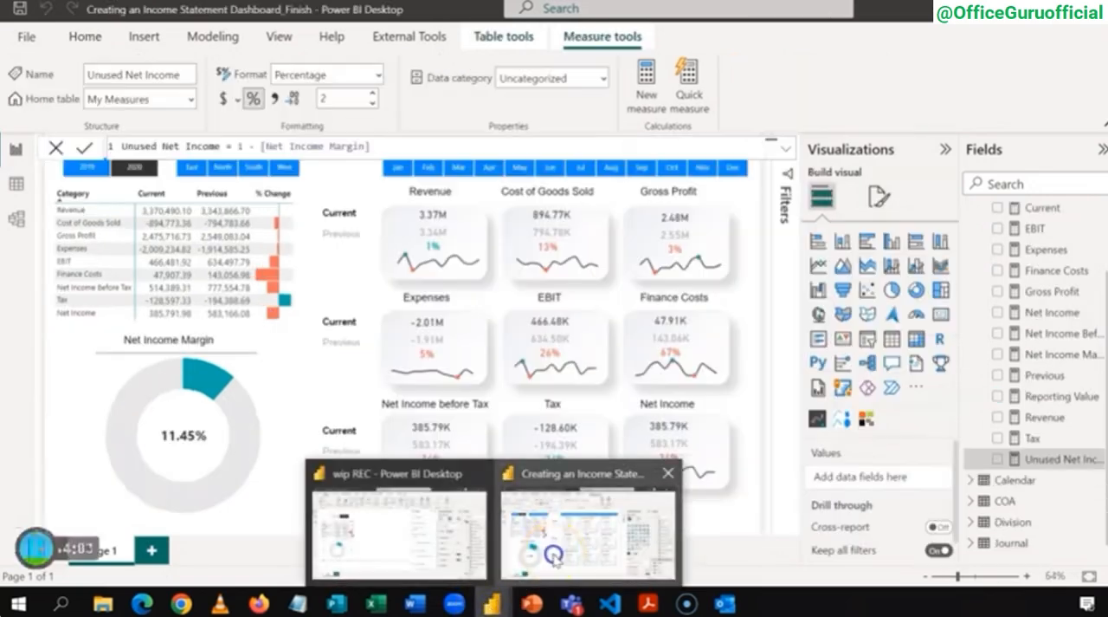
left_click(559, 541)
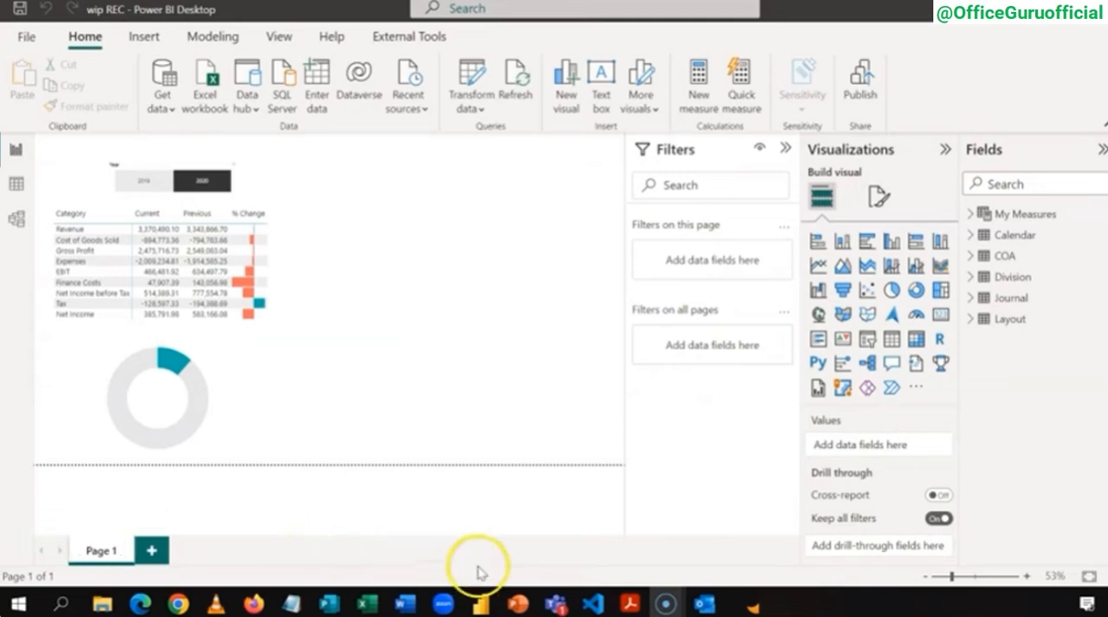
left_click(517, 605)
left_click(508, 482)
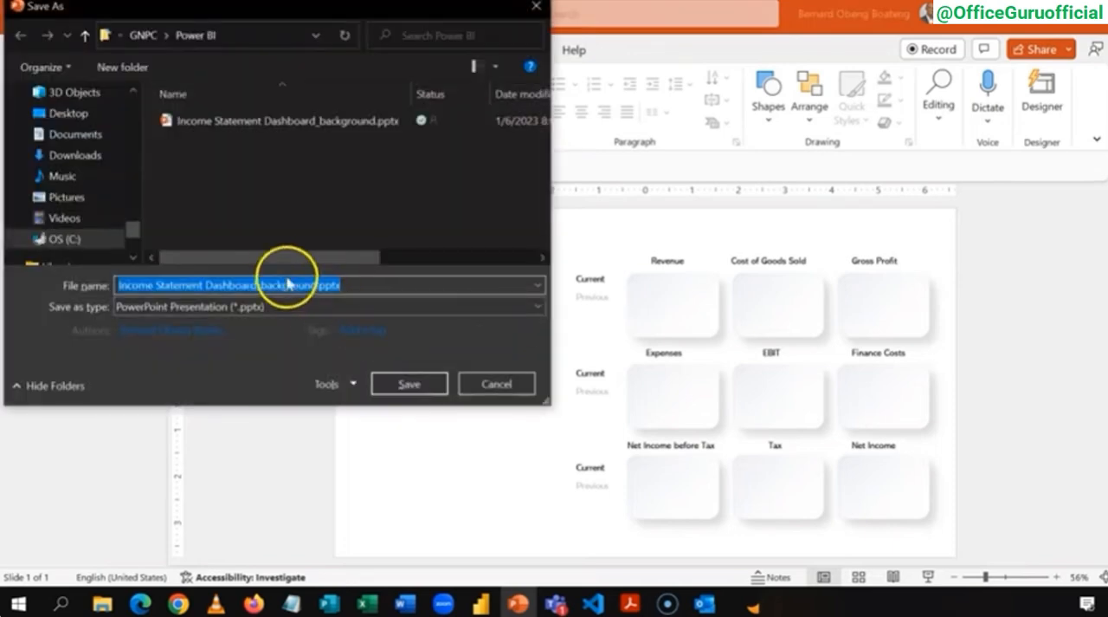
left_click(284, 306)
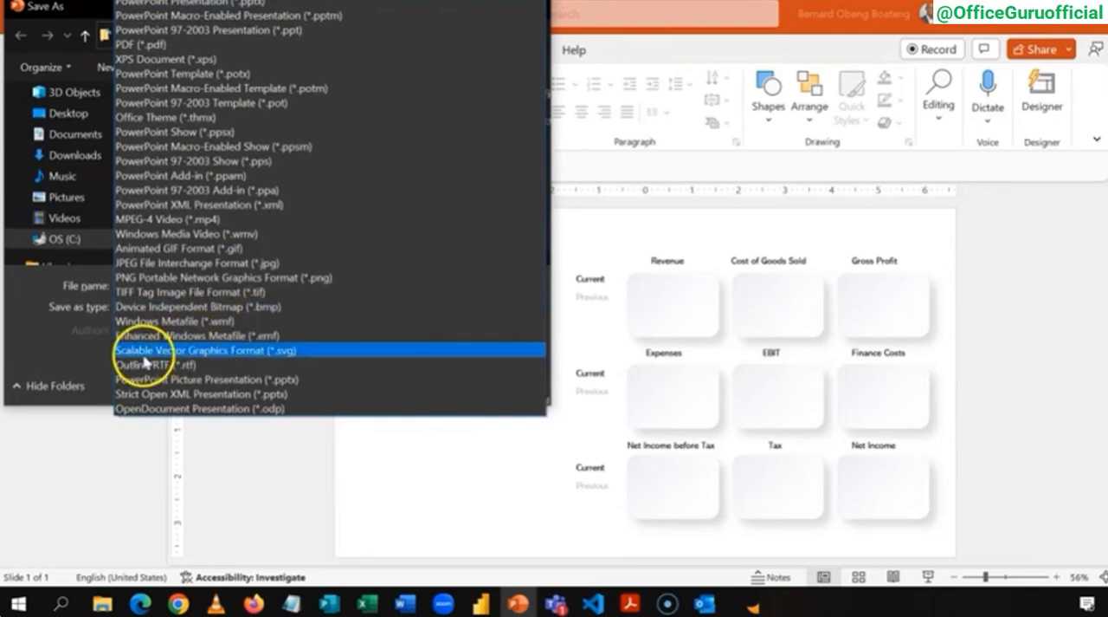
left_click(177, 350)
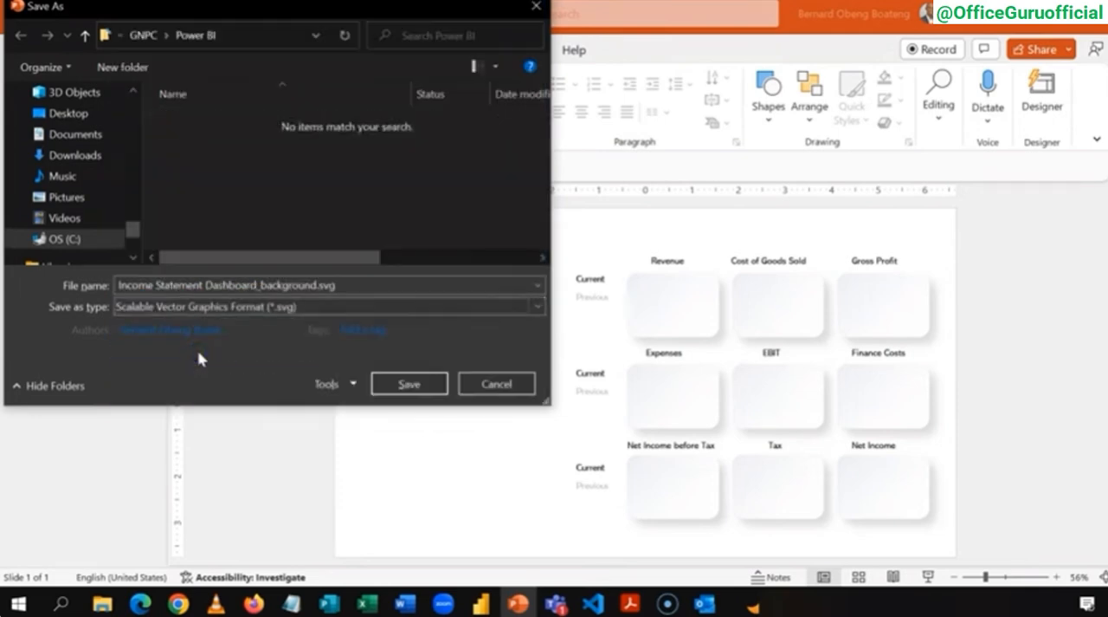
left_click(407, 383)
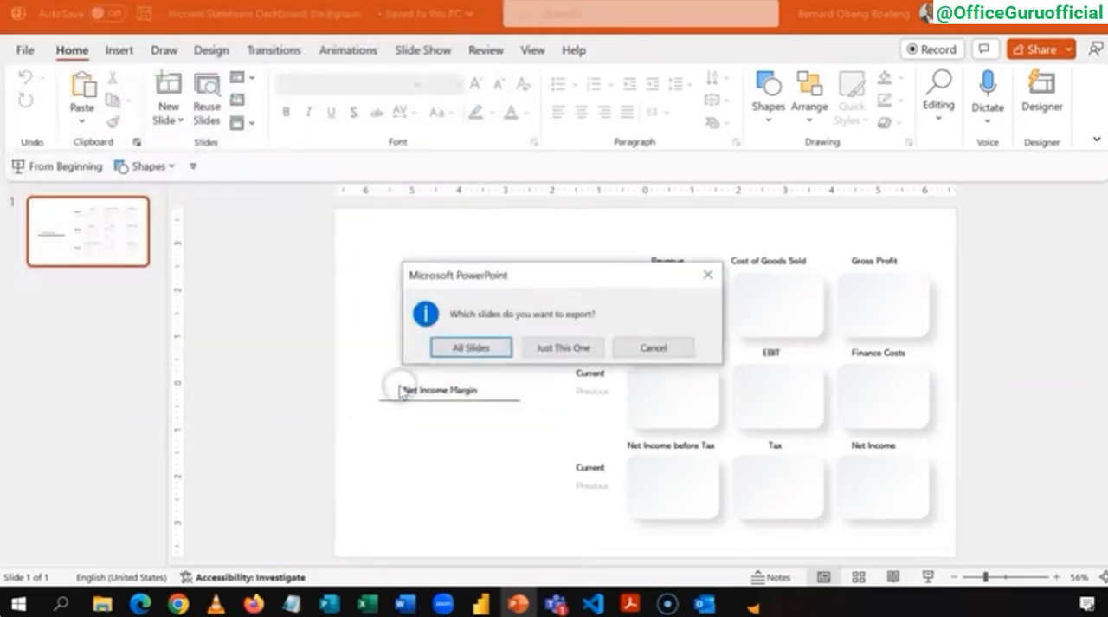
left_click(575, 350)
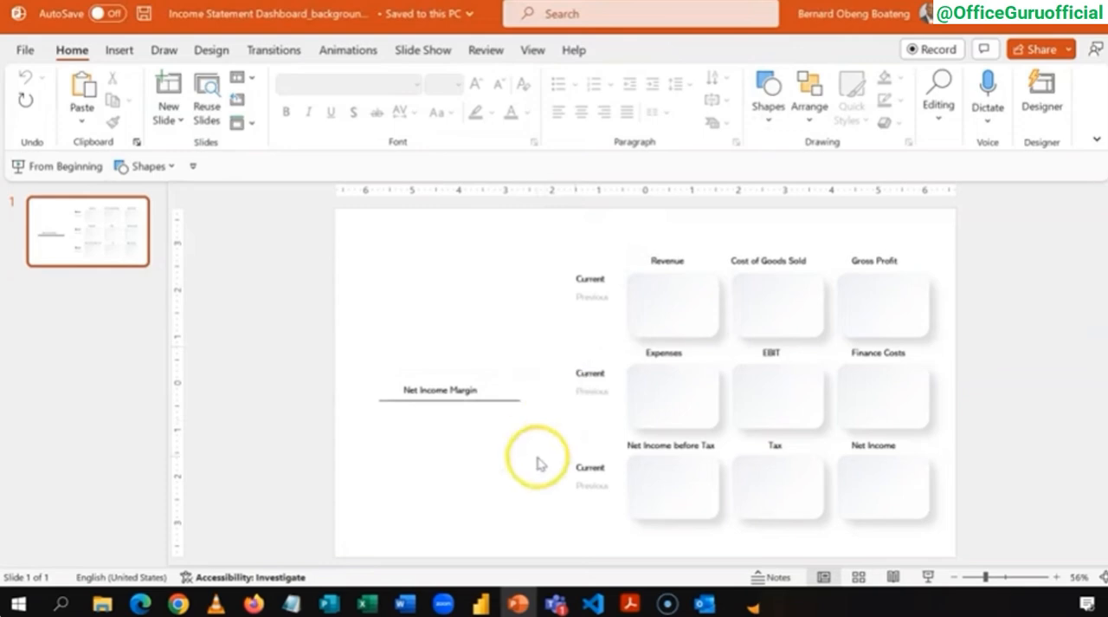
Step: Switch to the wip REC report in Power BI and set Income Statement Dashboard_background.svg as the canvas background with 0% transparency
left_click(483, 603)
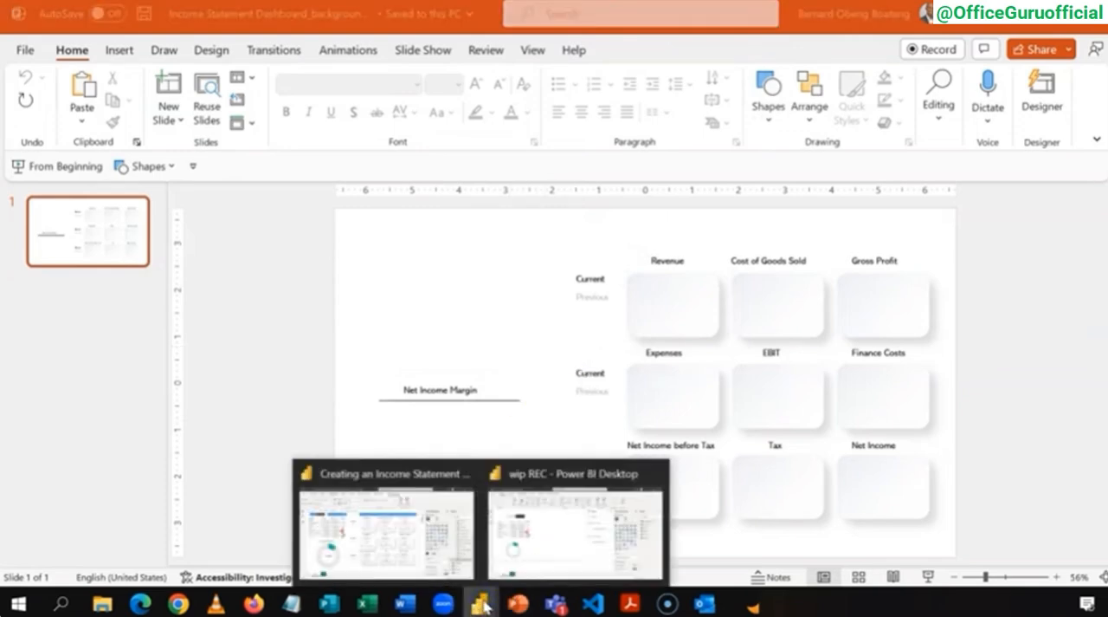
left_click(364, 551)
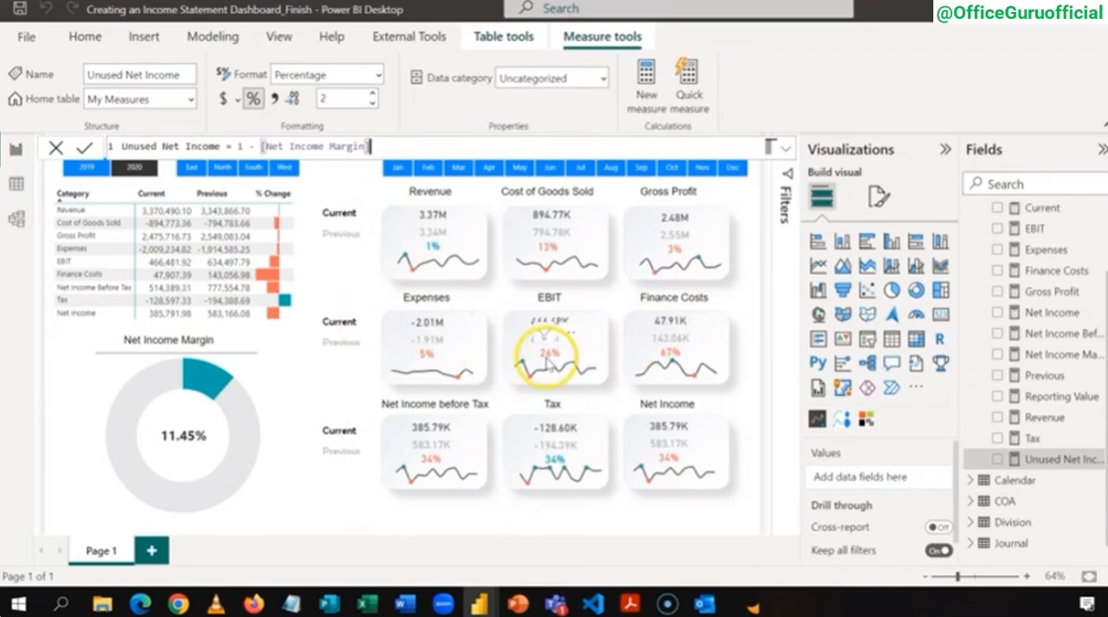
mouse_move(482, 608)
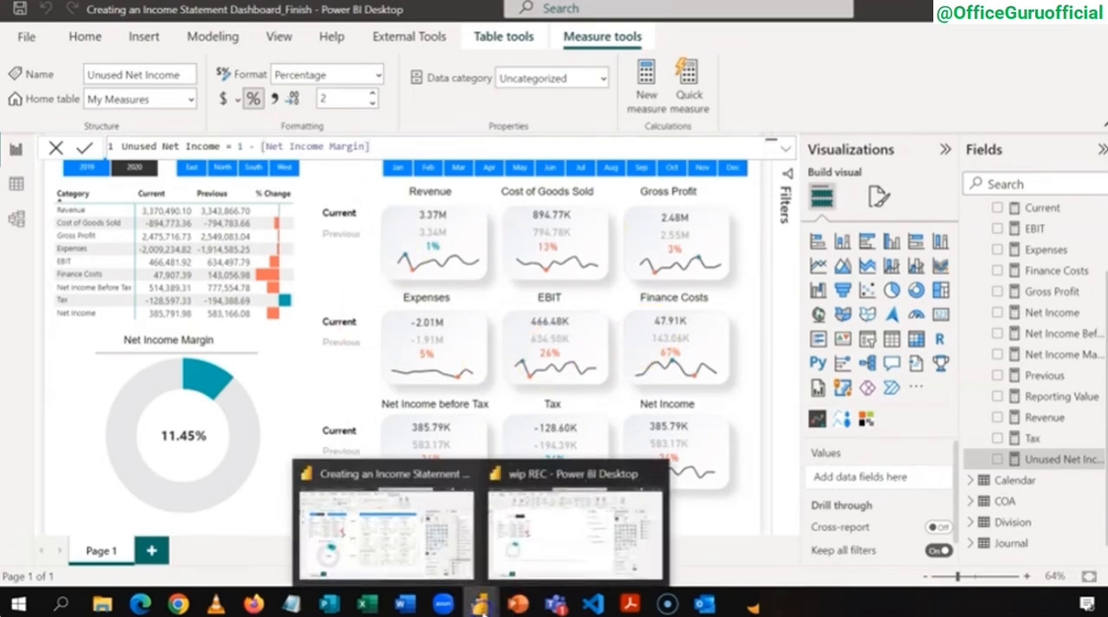
left_click(556, 544)
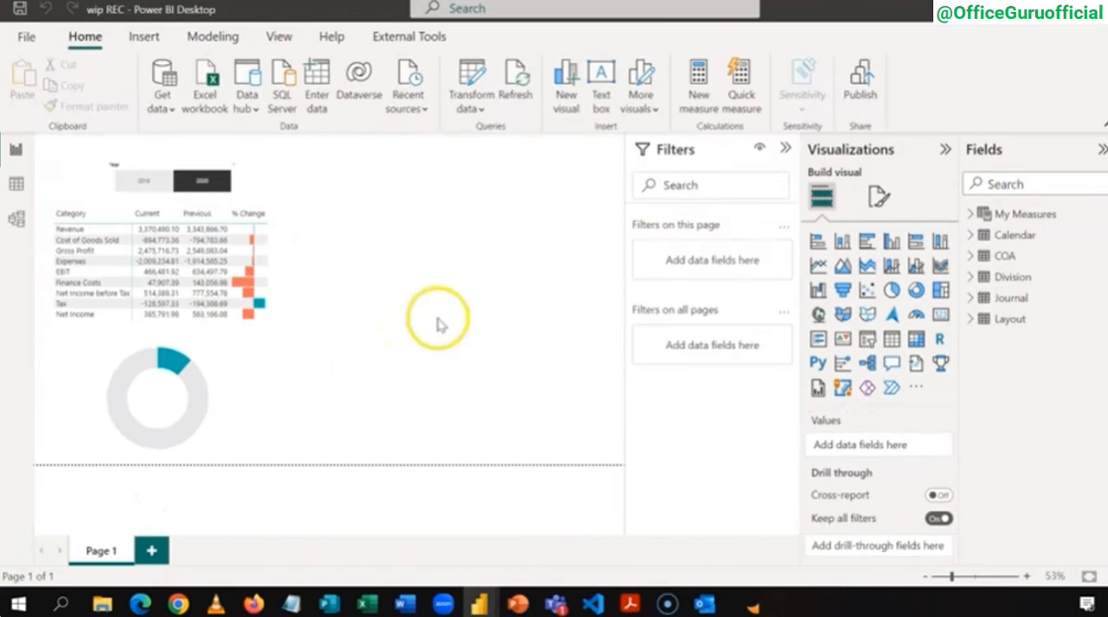
left_click(879, 201)
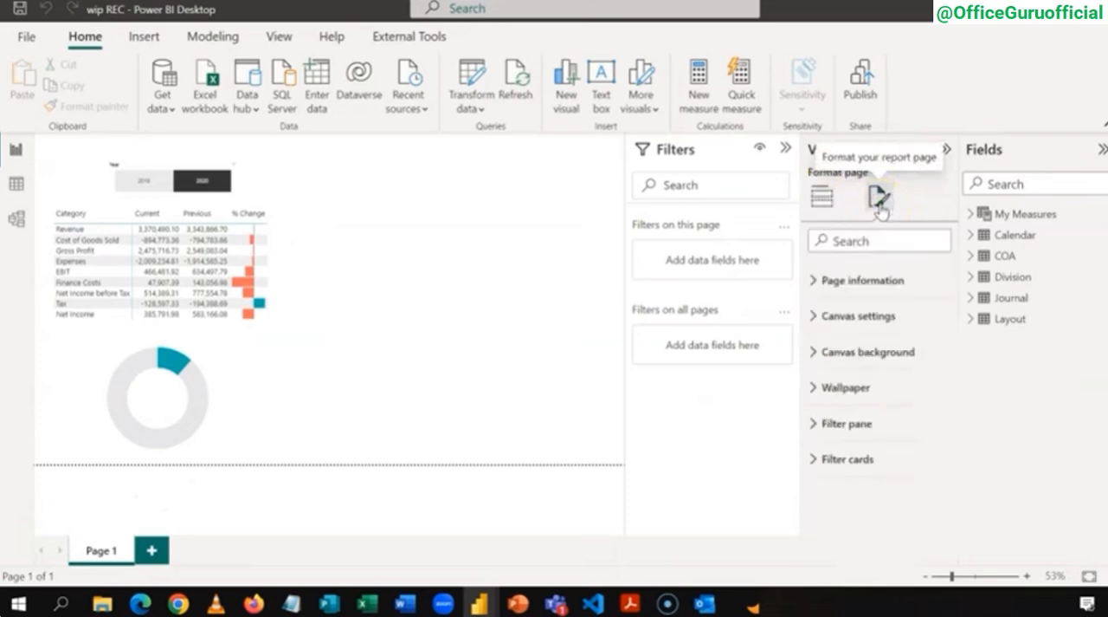
left_click(812, 352)
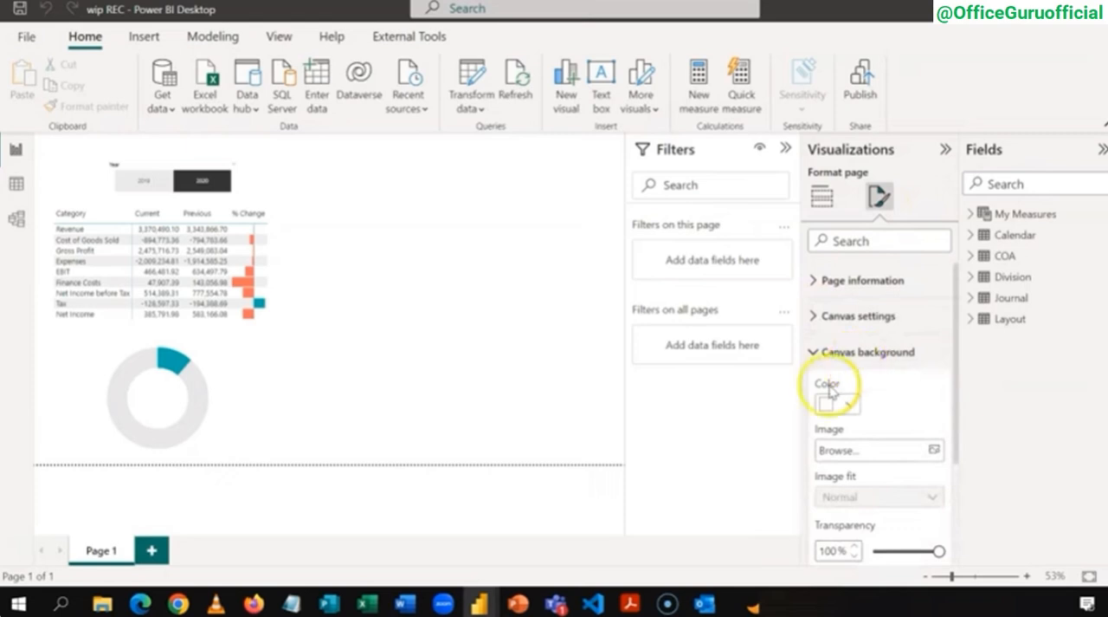
left_click(869, 450)
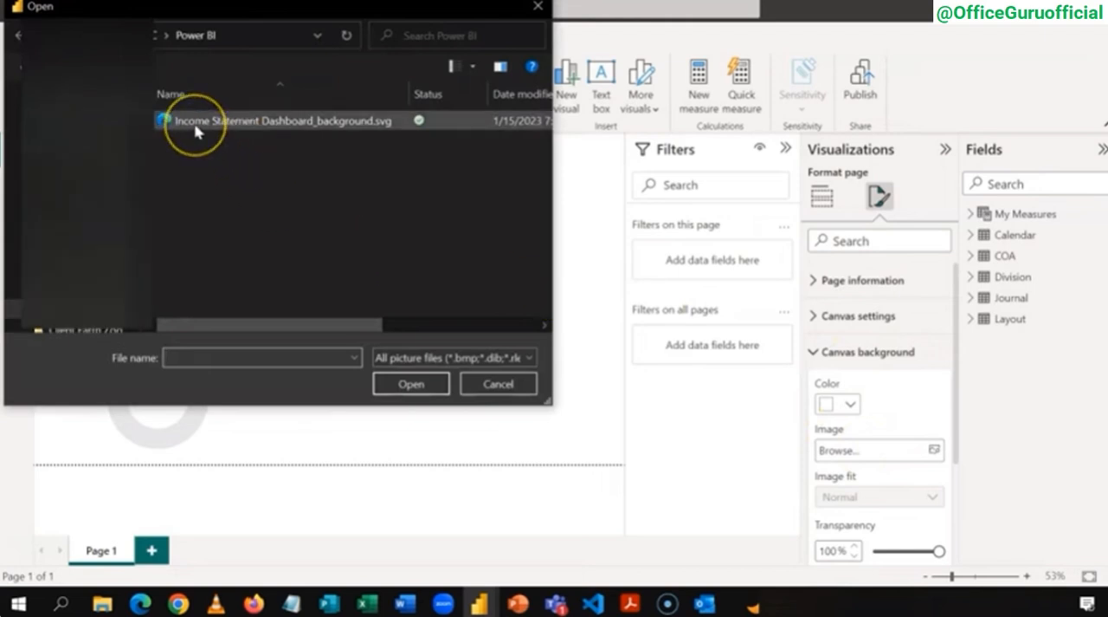
double_click(195, 125)
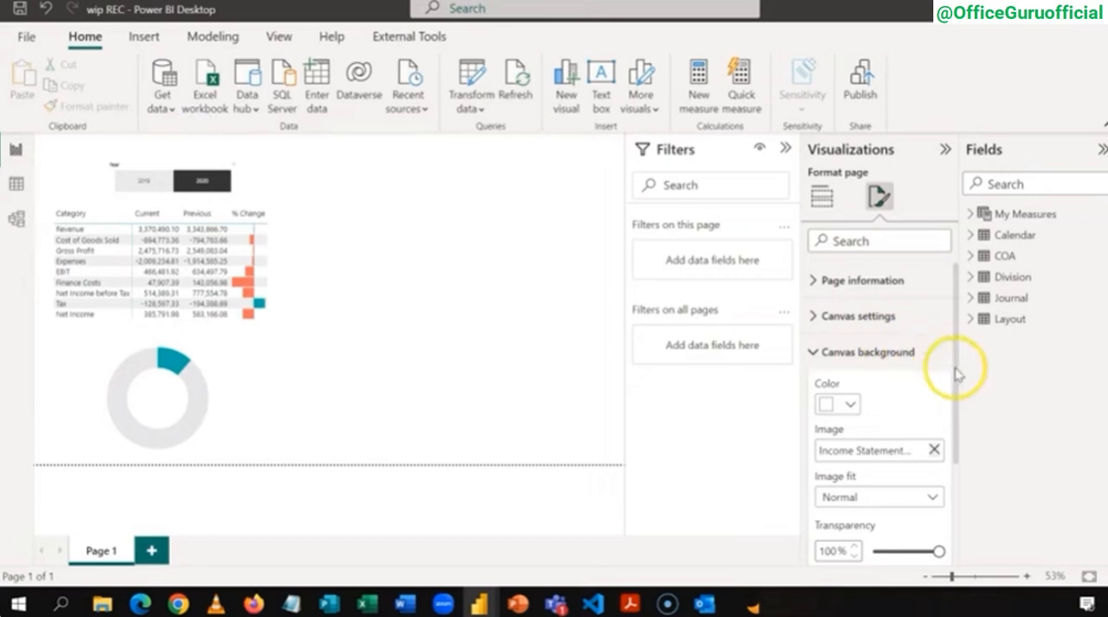
left_click_drag(957, 374, 924, 440)
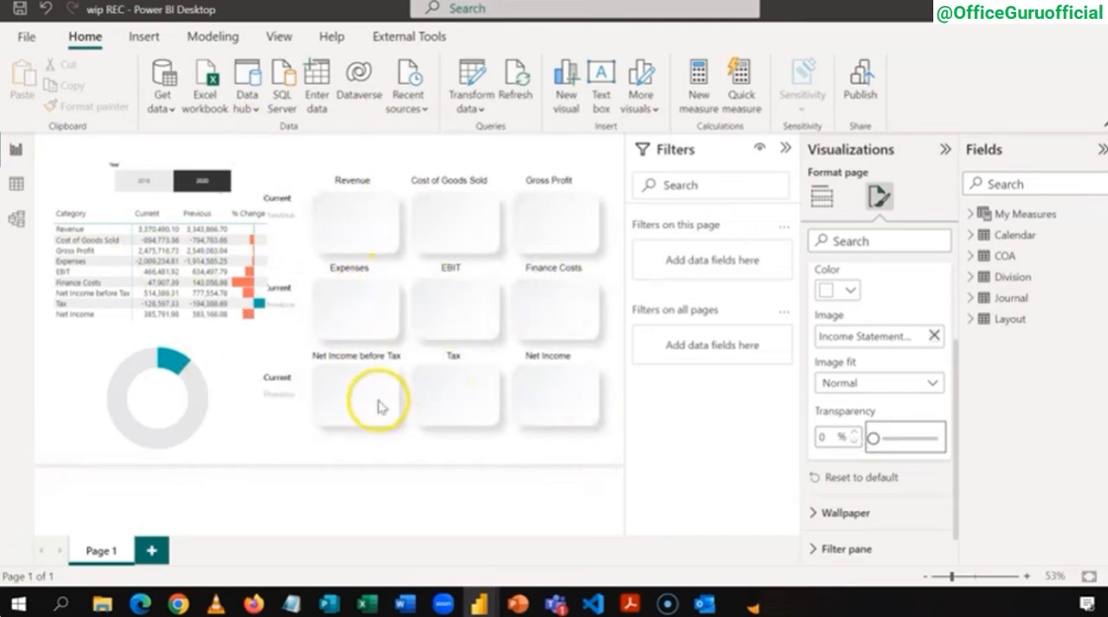
Step: Resize and shift the matrix clear of the background's labels, moving the Year slicer out of its way
left_click(281, 346)
left_click(285, 332)
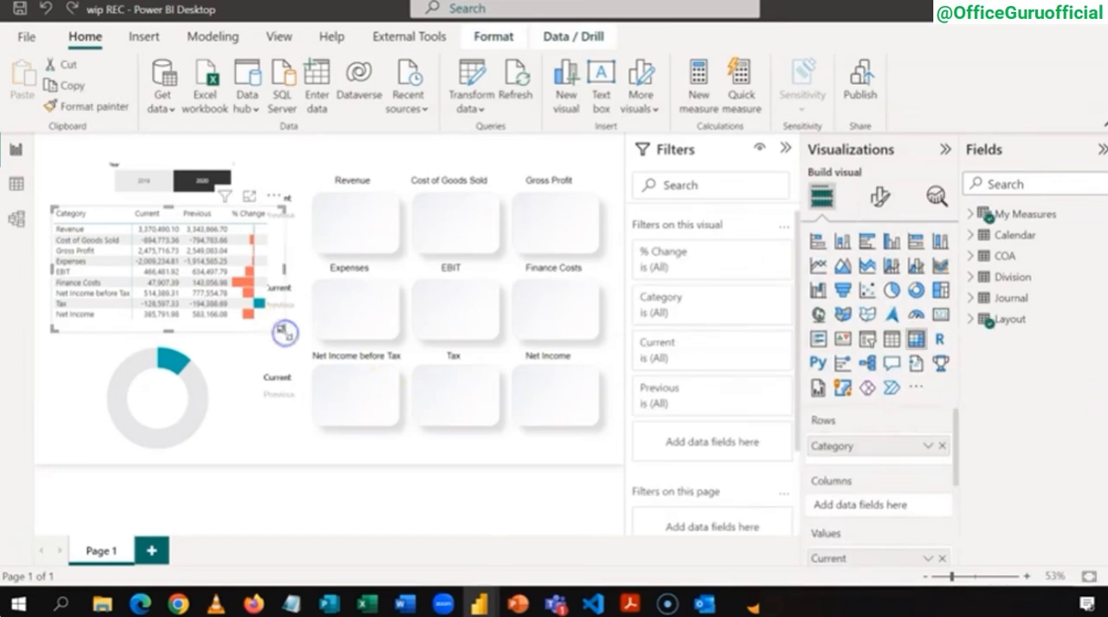
left_click_drag(285, 333, 286, 303)
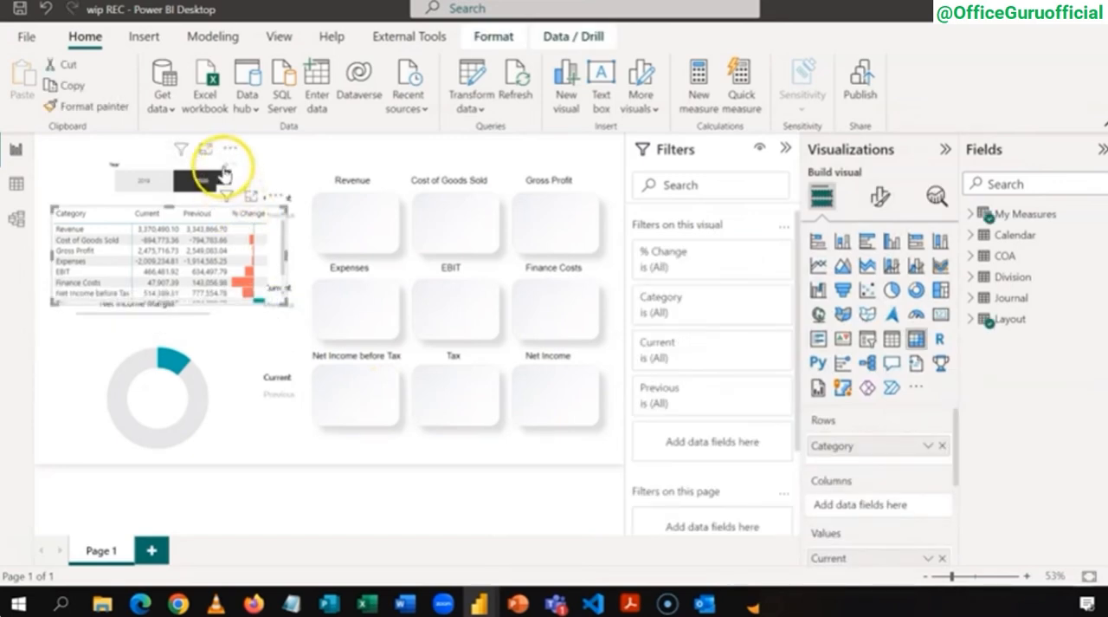
left_click_drag(211, 163, 461, 144)
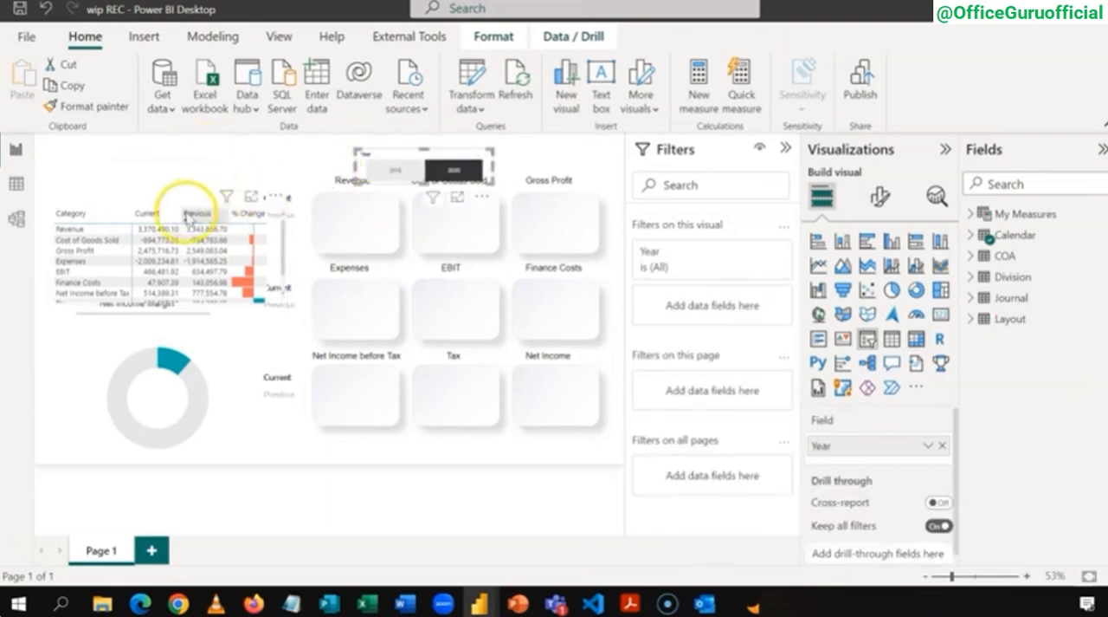
left_click(187, 209)
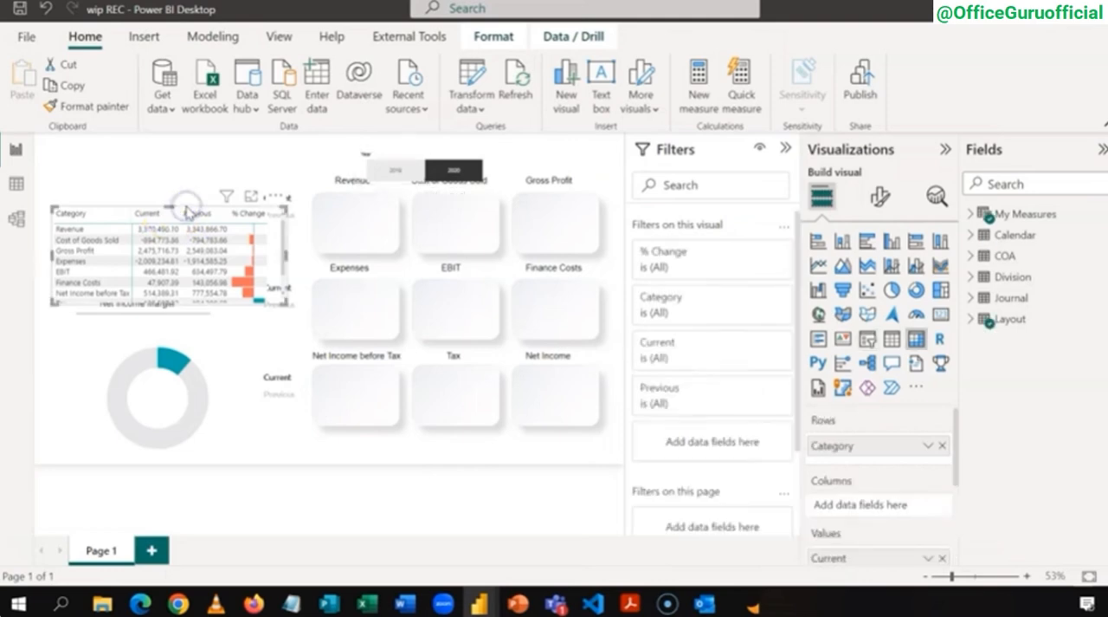
left_click_drag(170, 204, 171, 172)
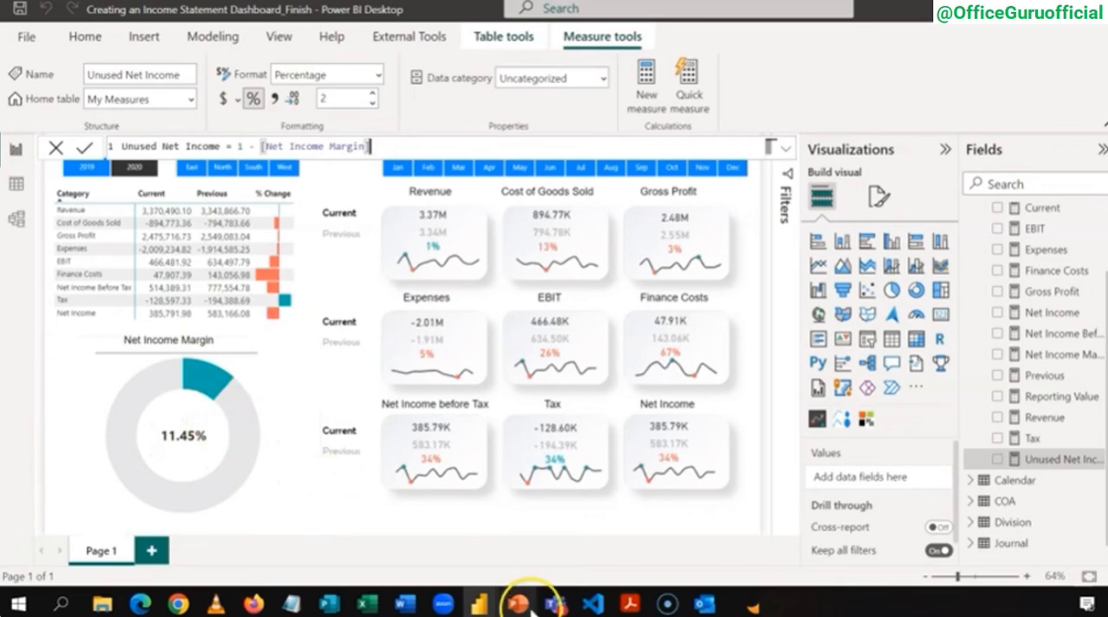
Step: Add a small card visual showing Net Income Margin and place it in the centre of the donut chart
mouse_move(478, 602)
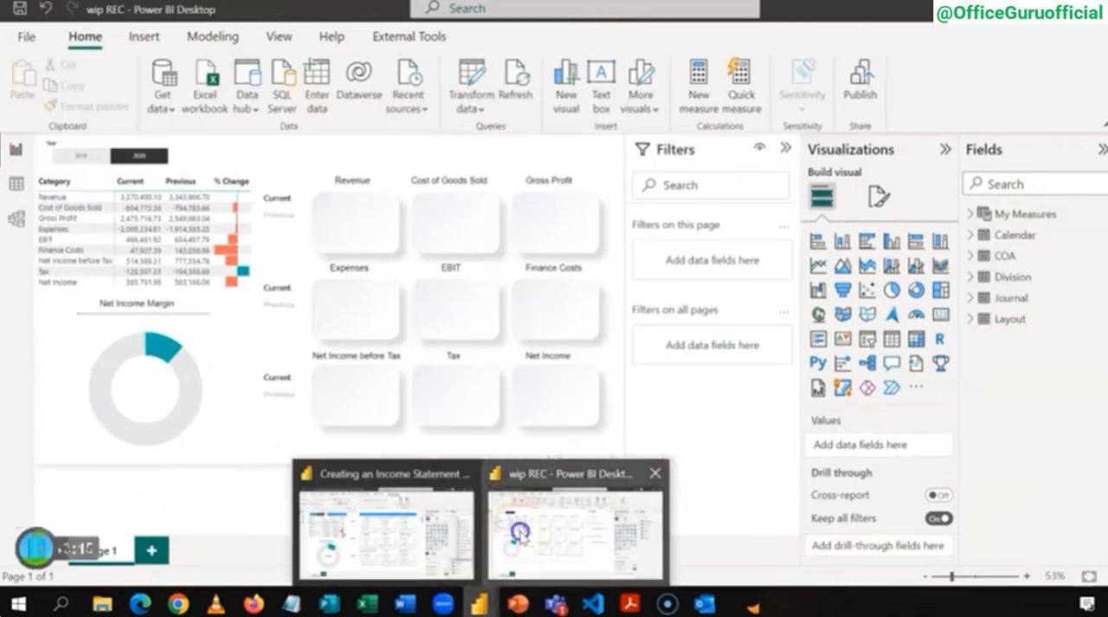
left_click(520, 531)
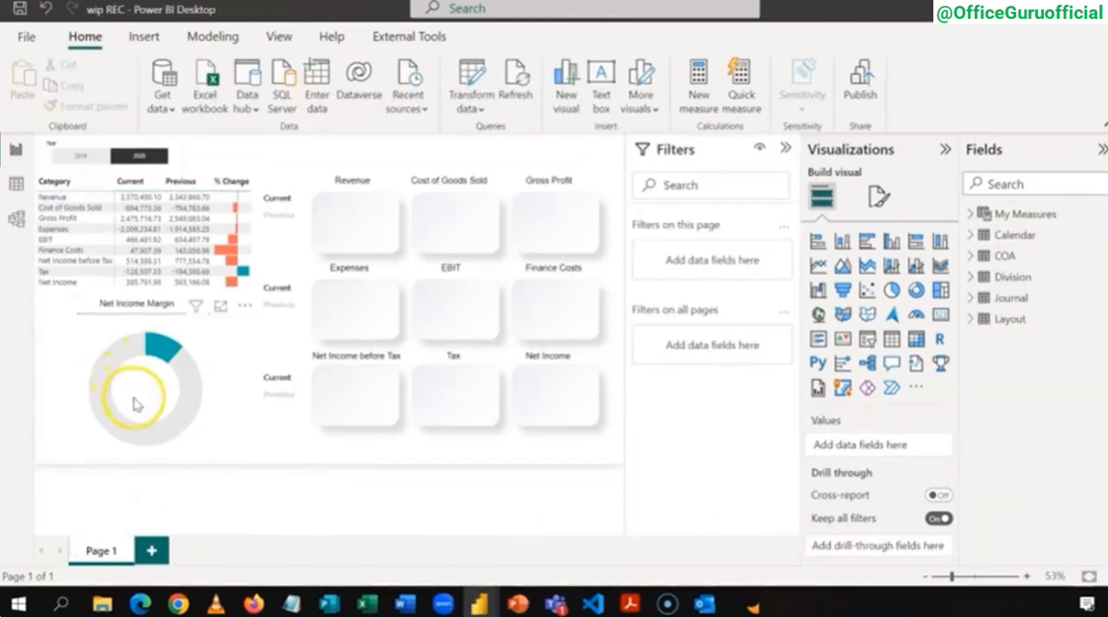
left_click(942, 316)
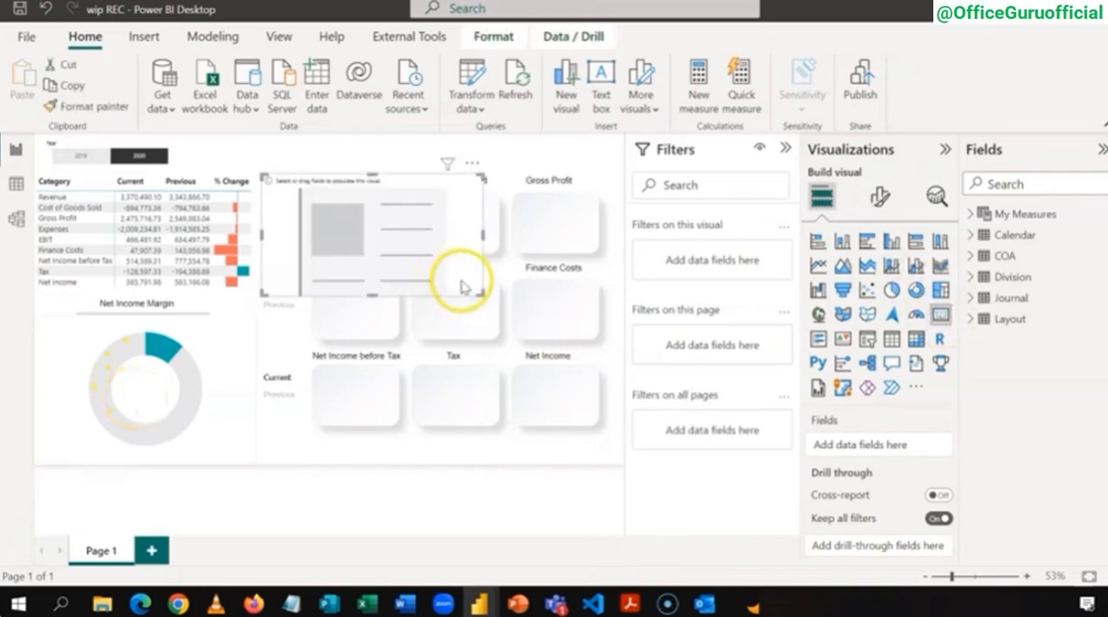
left_click_drag(481, 292, 314, 217)
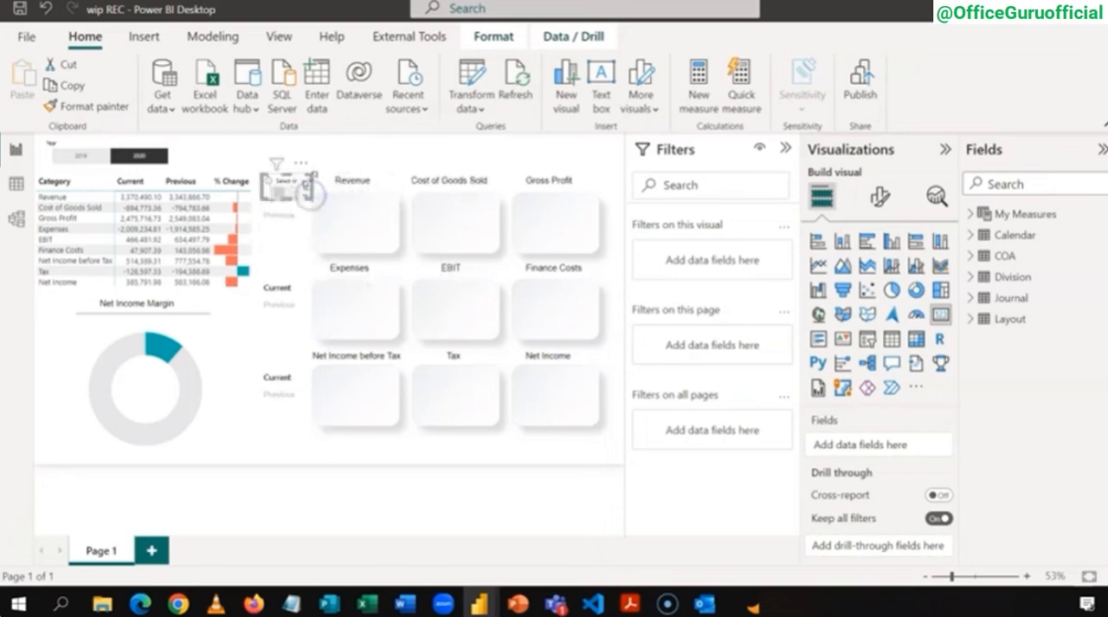
left_click(972, 214)
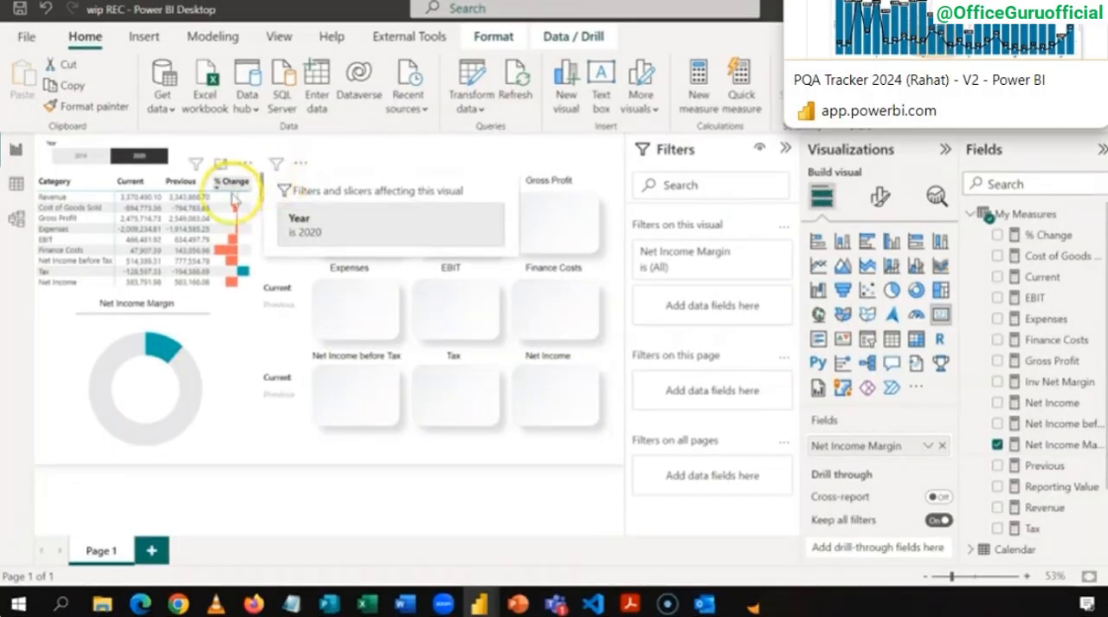
Step: Format the Net Income Margin card with a bold callout value at font size 22 and hide its category label
left_click(879, 199)
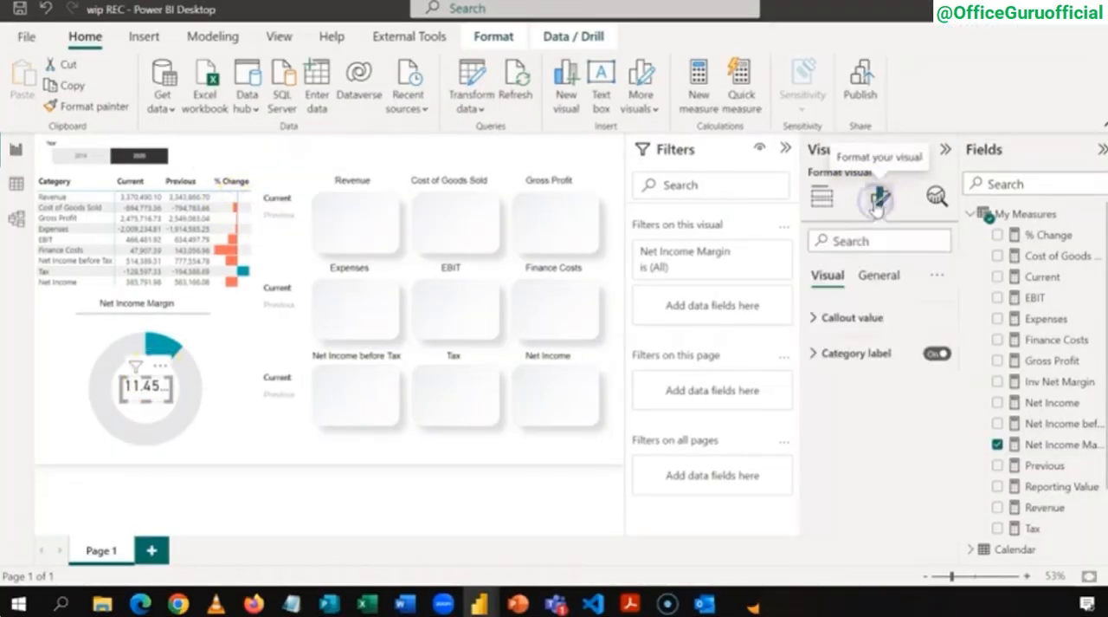
left_click(813, 319)
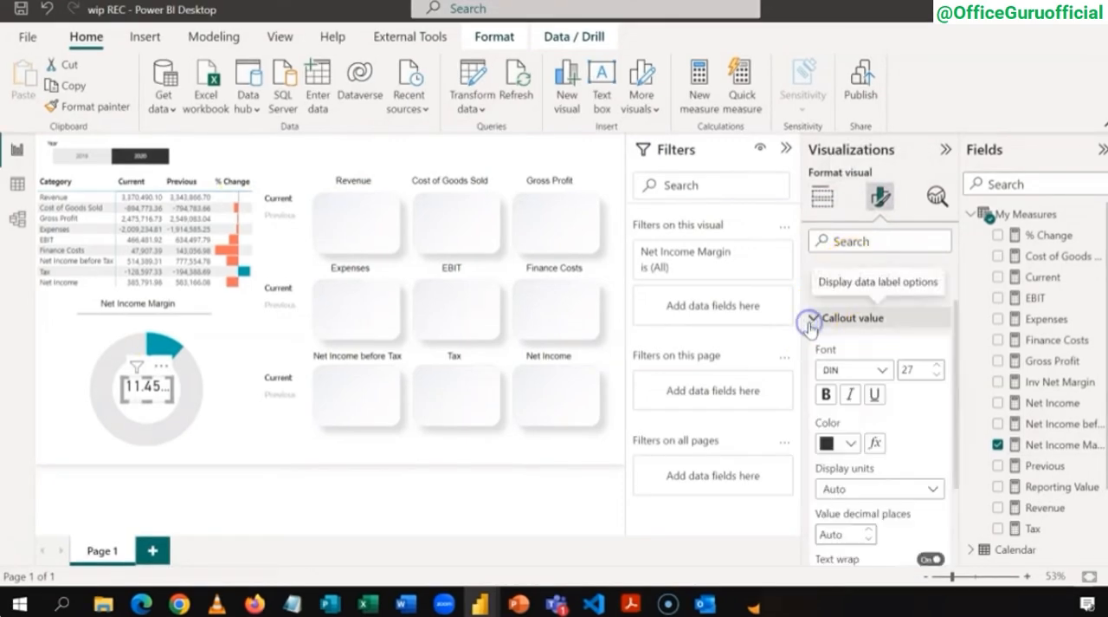
left_click(939, 374)
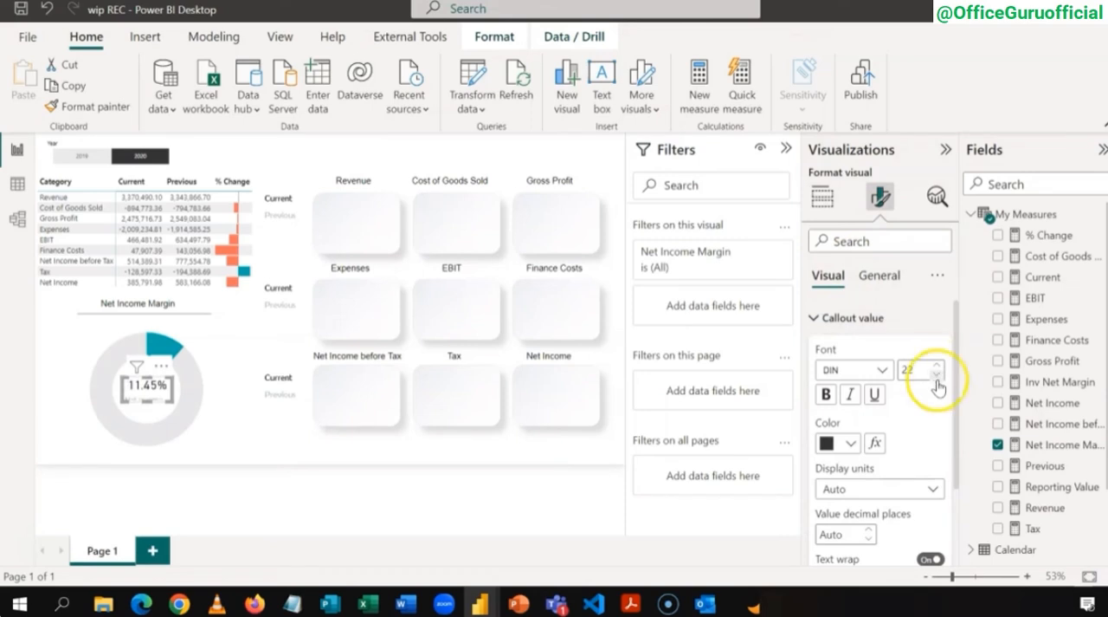
left_click(828, 395)
left_click(814, 317)
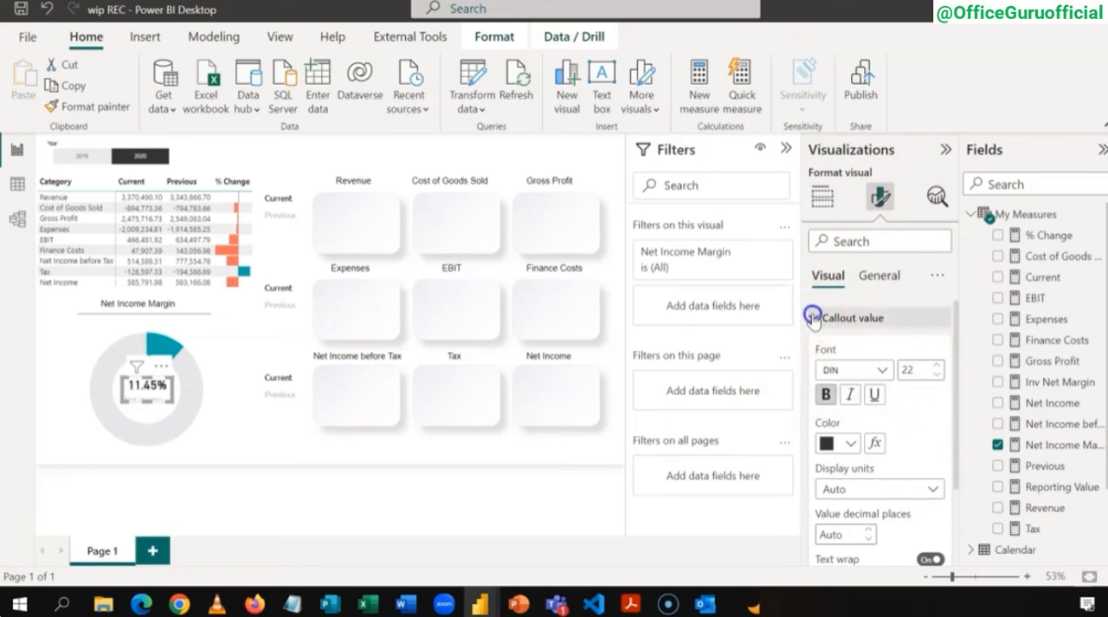
left_click(932, 355)
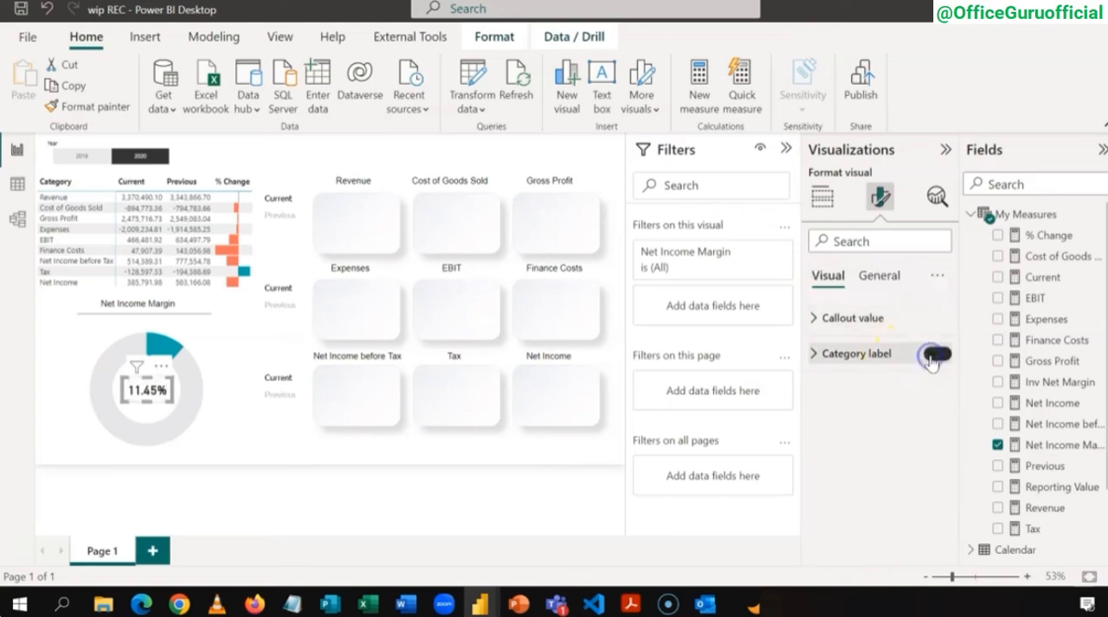
left_click(241, 423)
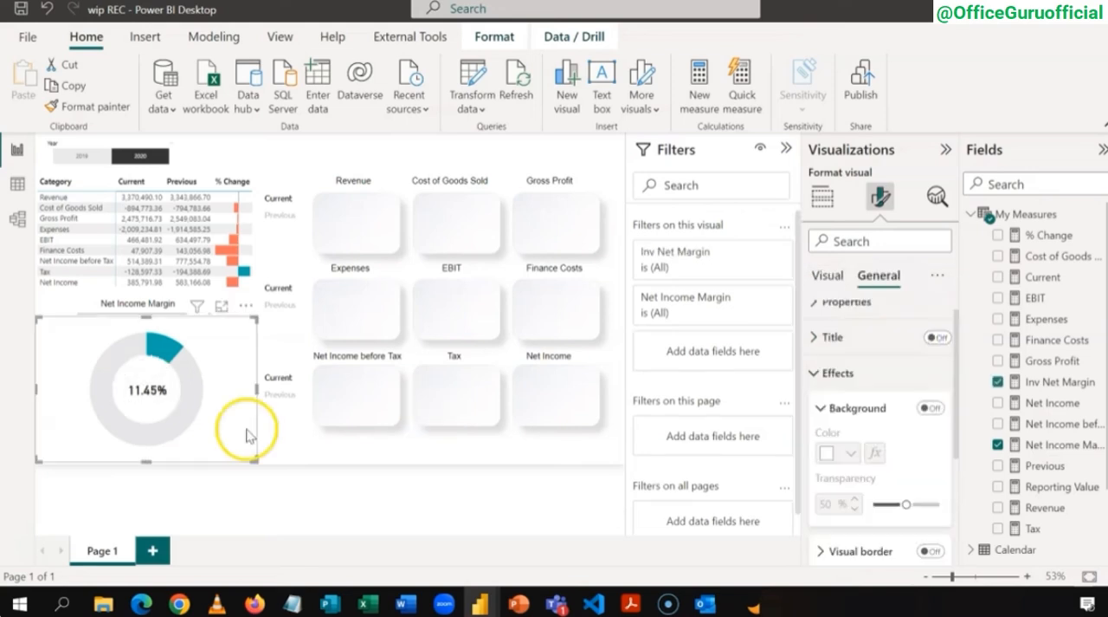
left_click(271, 434)
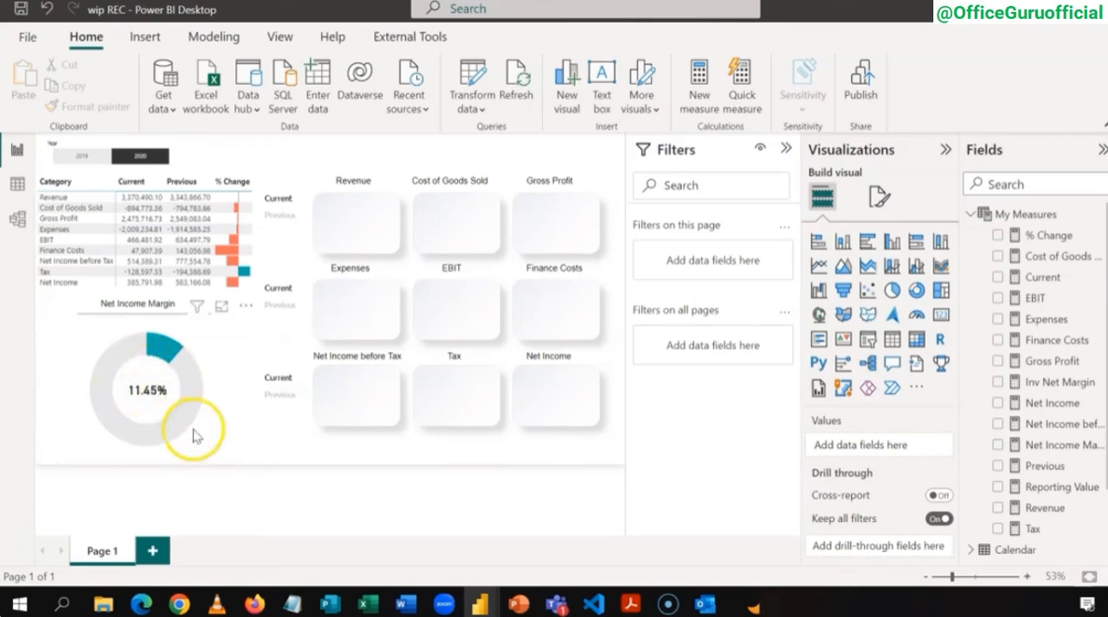
left_click(173, 496)
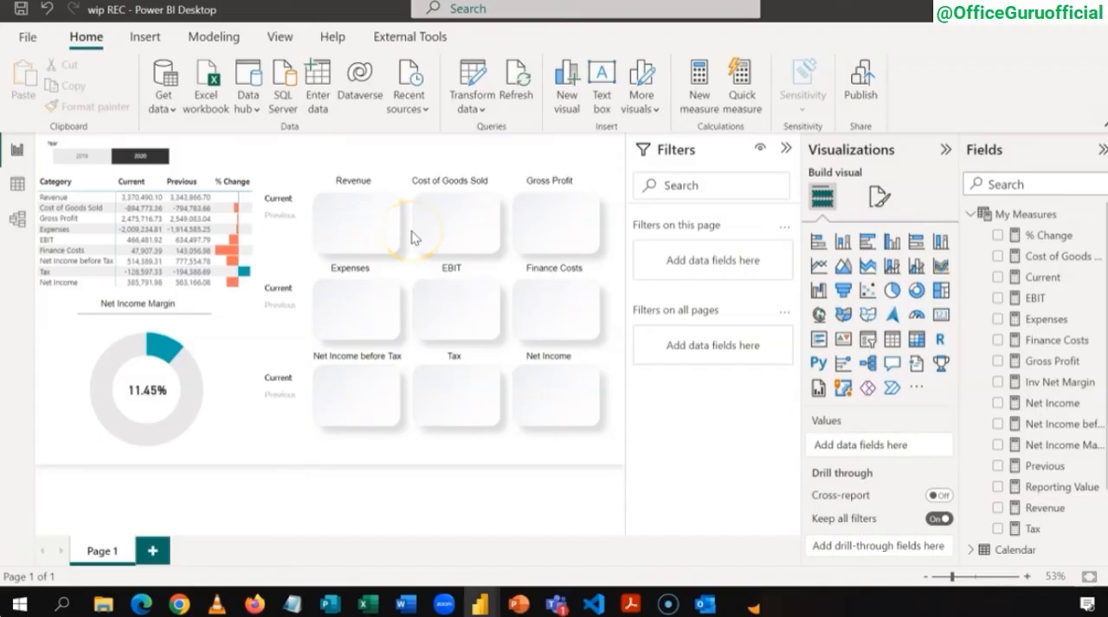
Step: Switch to the Creating an Income Statement Dashboard_Finish report and select its Revenue tile to examine how it is built
mouse_move(483, 599)
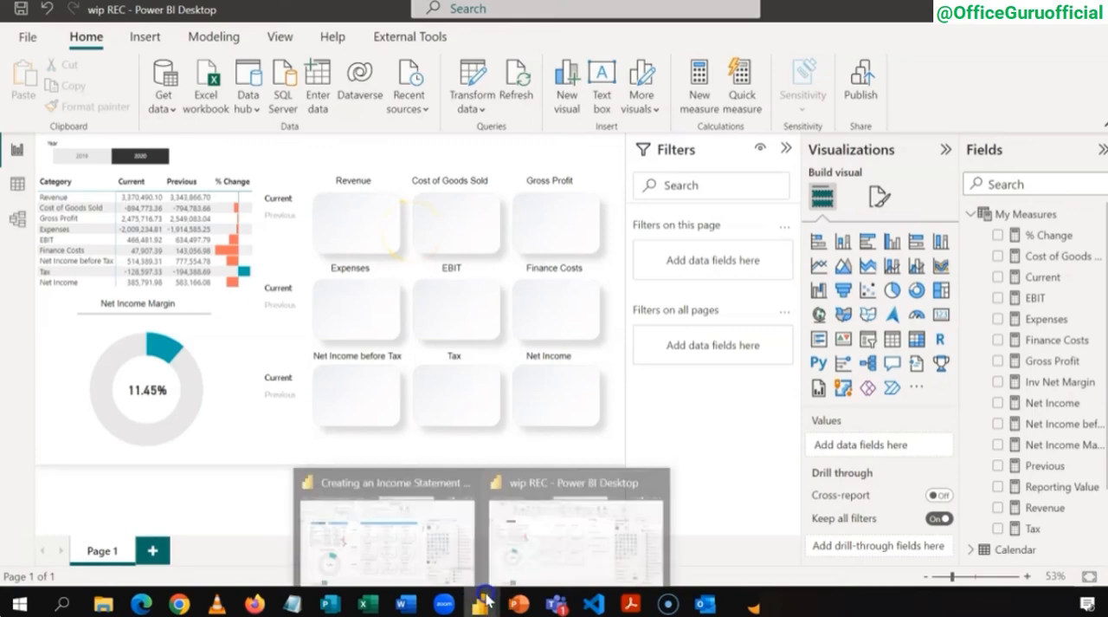
left_click(418, 554)
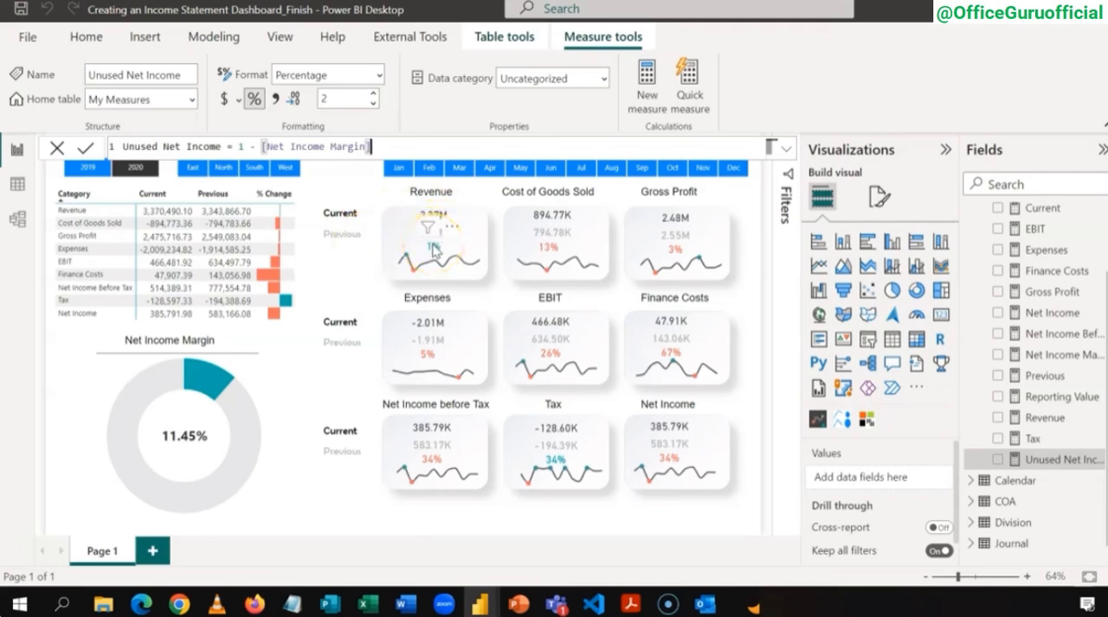
left_click(433, 247)
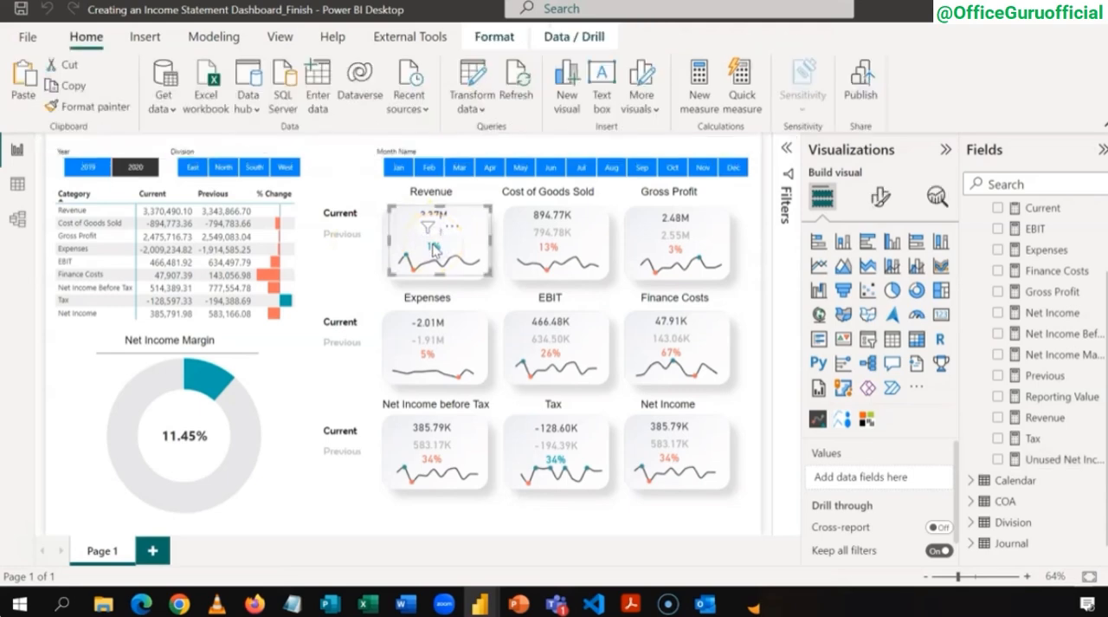
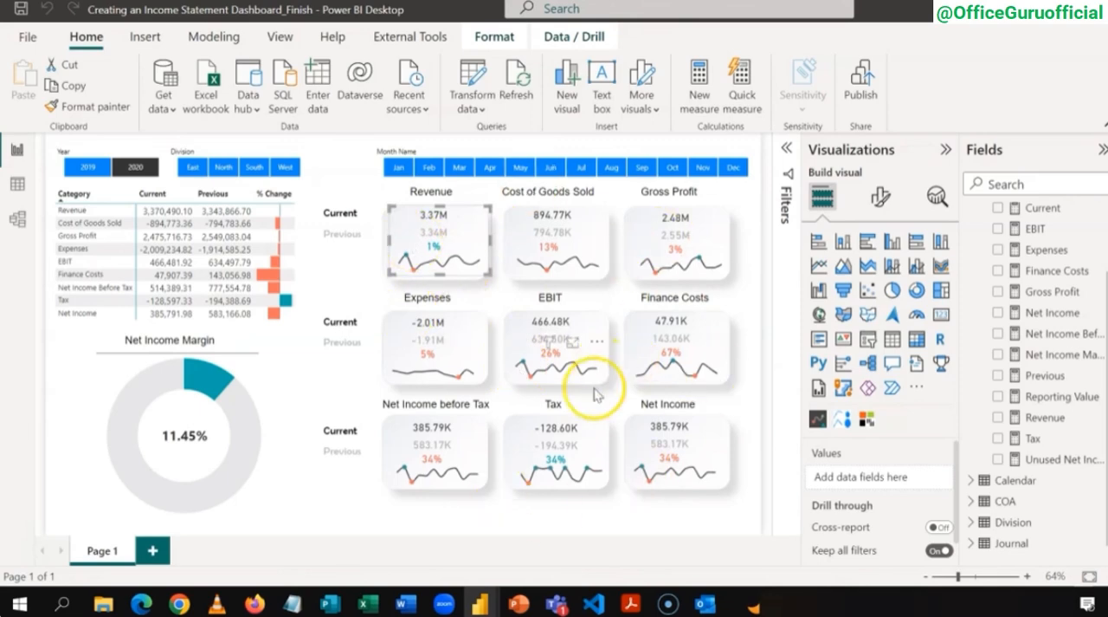
Step: Switch back to the wip REC report and import the custom visual sparklineByOKViz.1.1.3.0.pbiviz from file
mouse_move(485, 606)
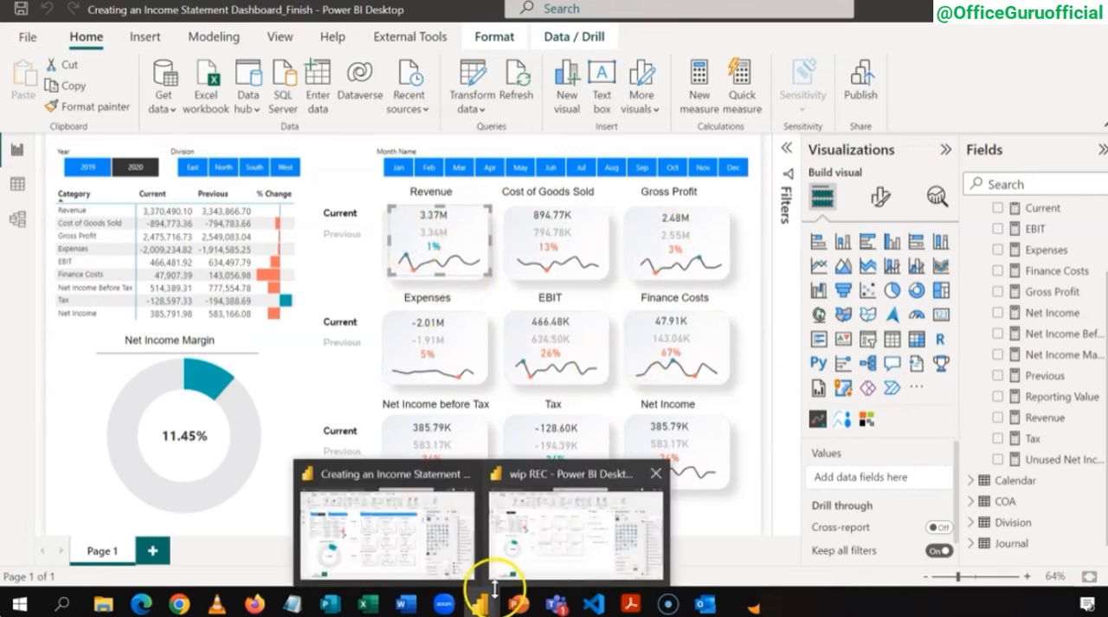
left_click(552, 561)
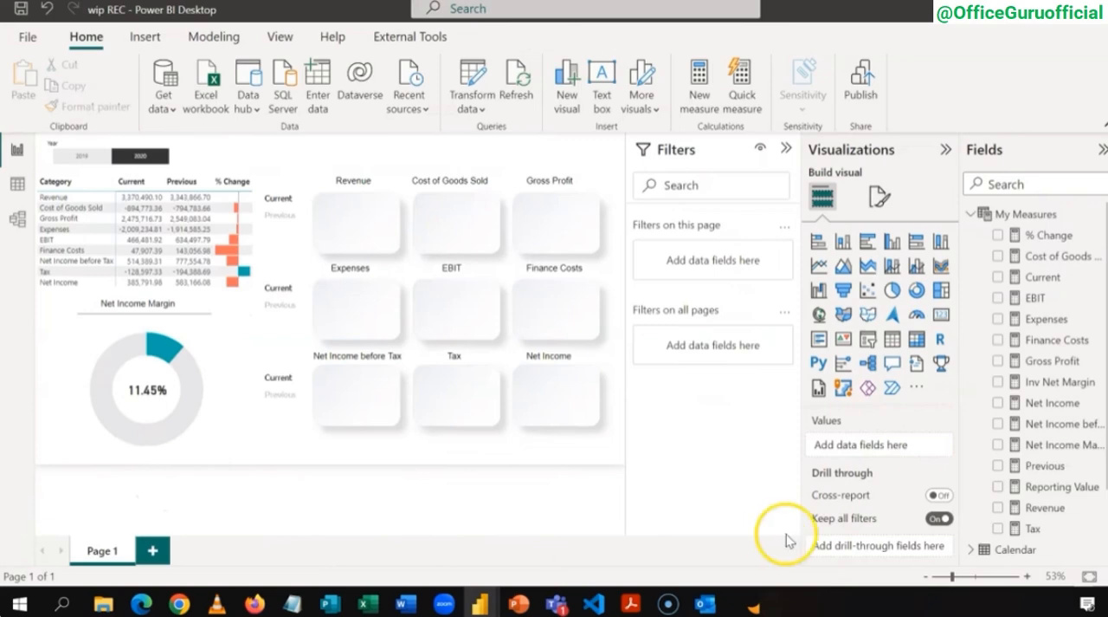
left_click(923, 394)
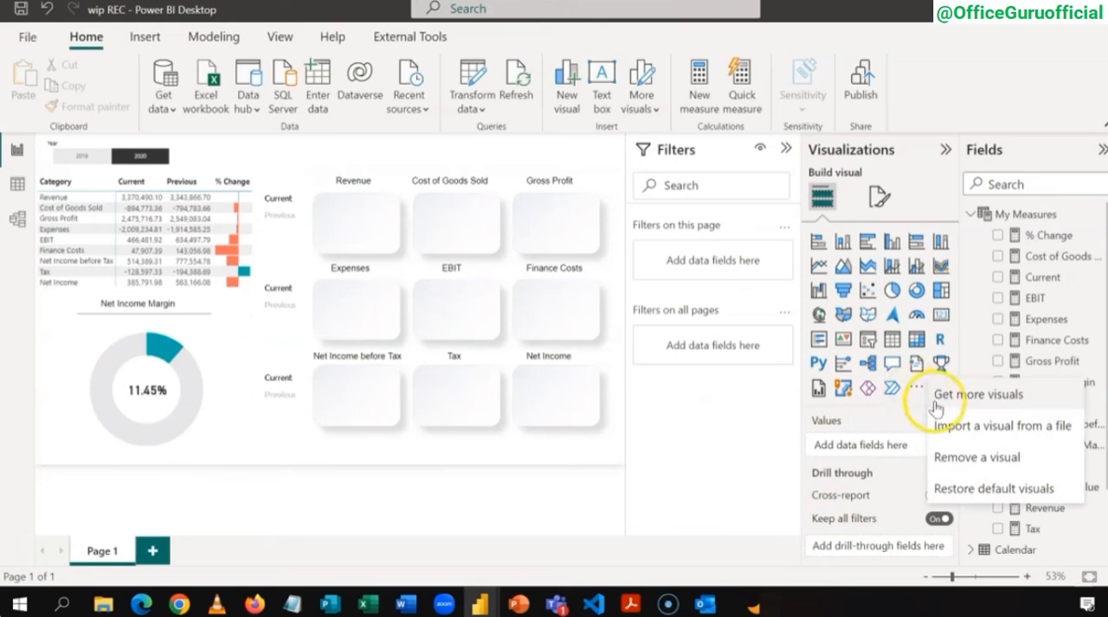
left_click(1002, 428)
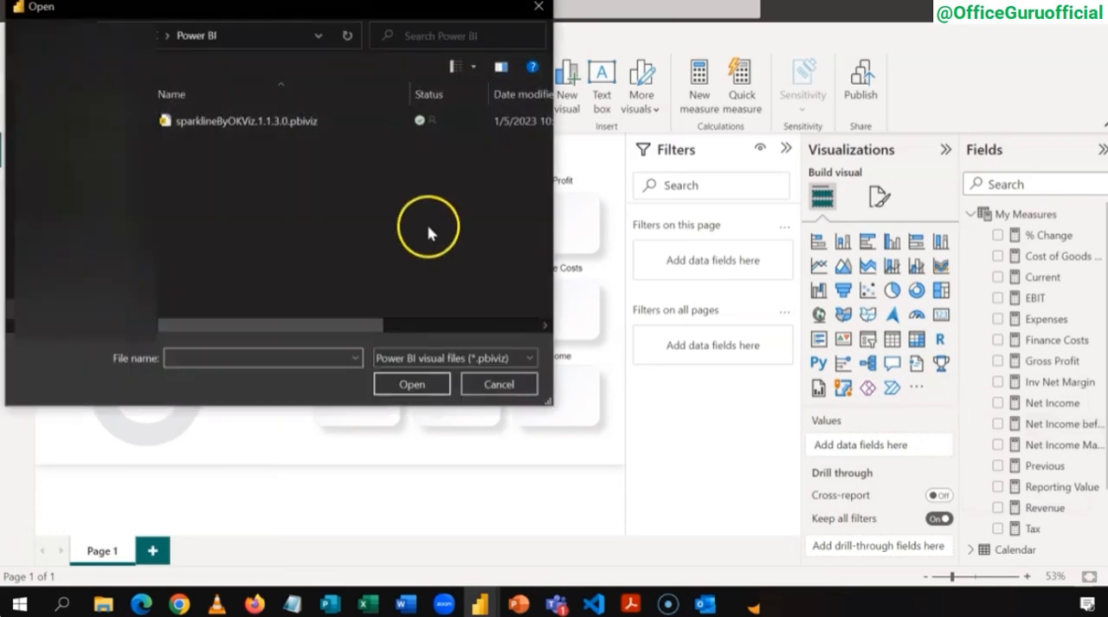
left_click(258, 120)
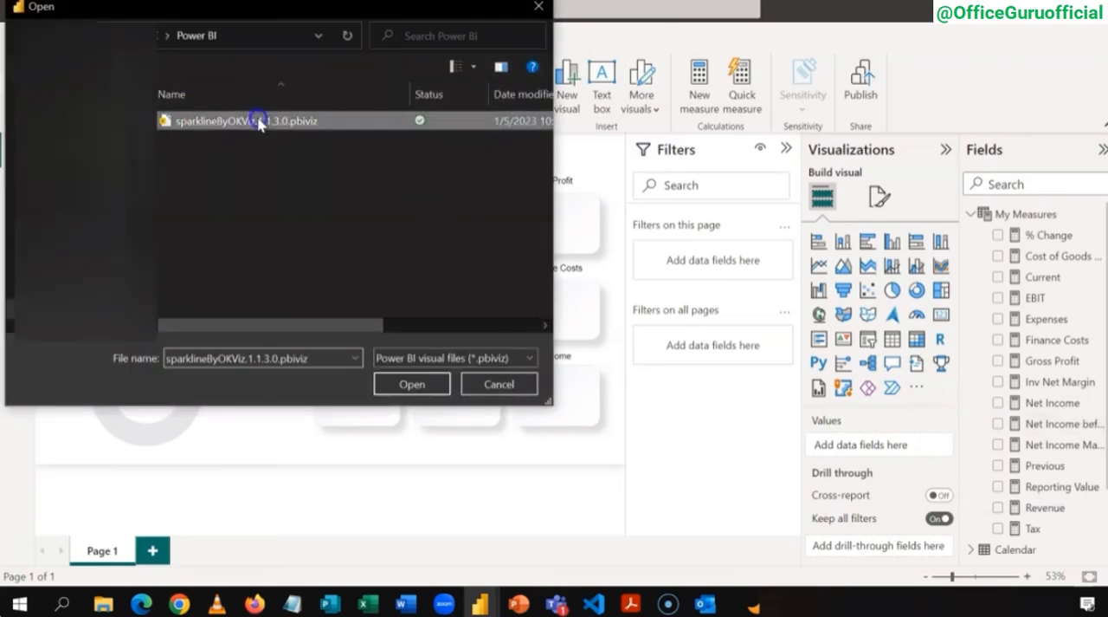
left_click(401, 384)
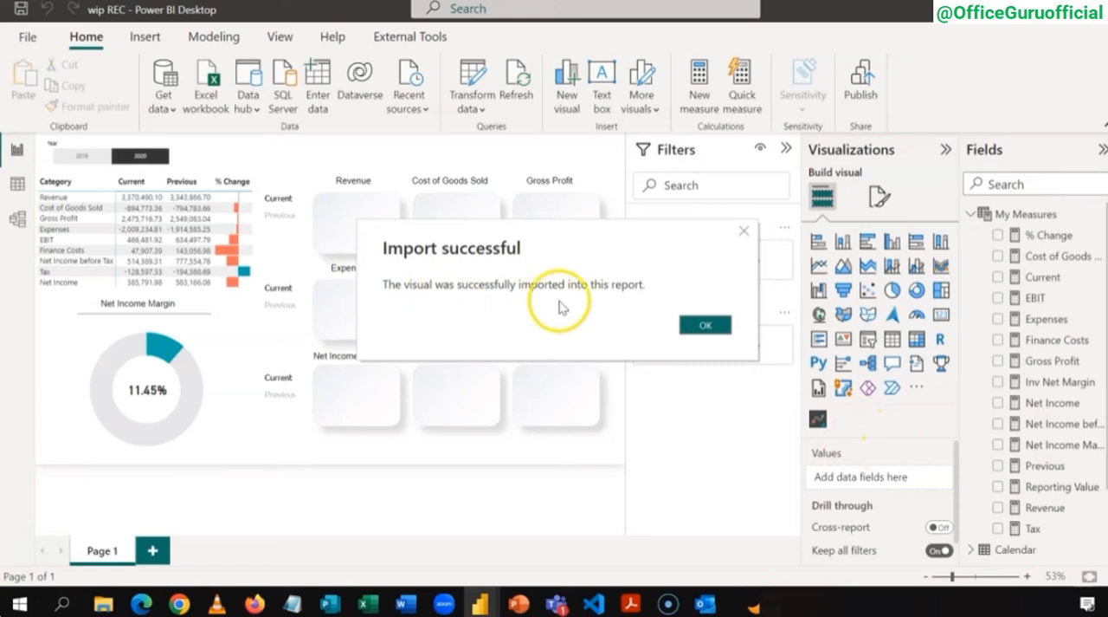
left_click(709, 325)
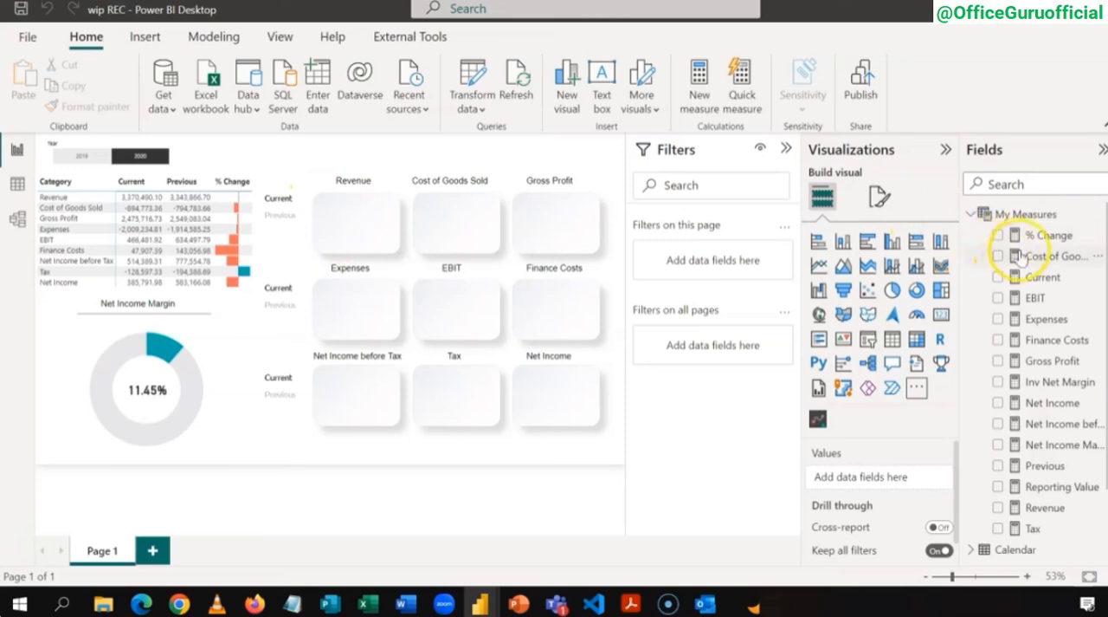
Step: Create a new empty calculated table named KPIs to hold the tile measures
left_click(971, 216)
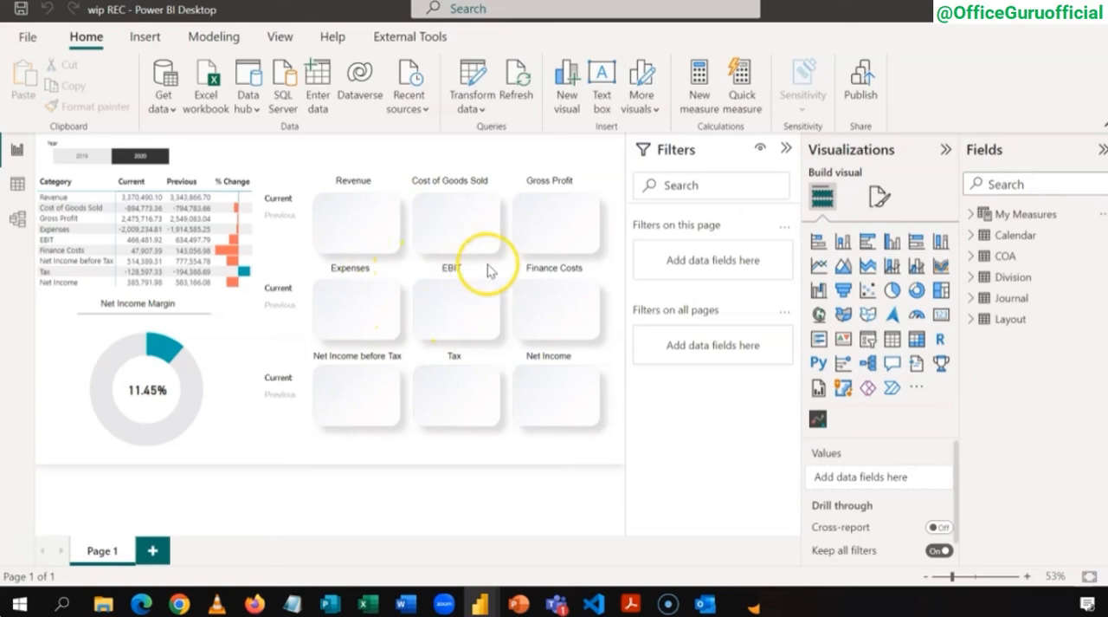
left_click(225, 40)
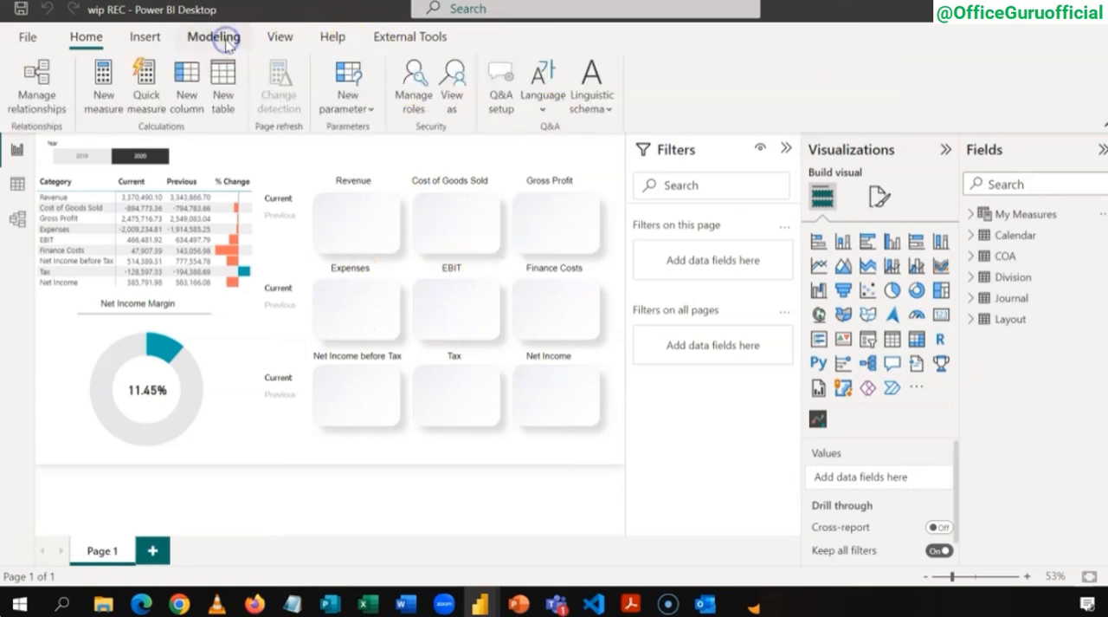
left_click(224, 97)
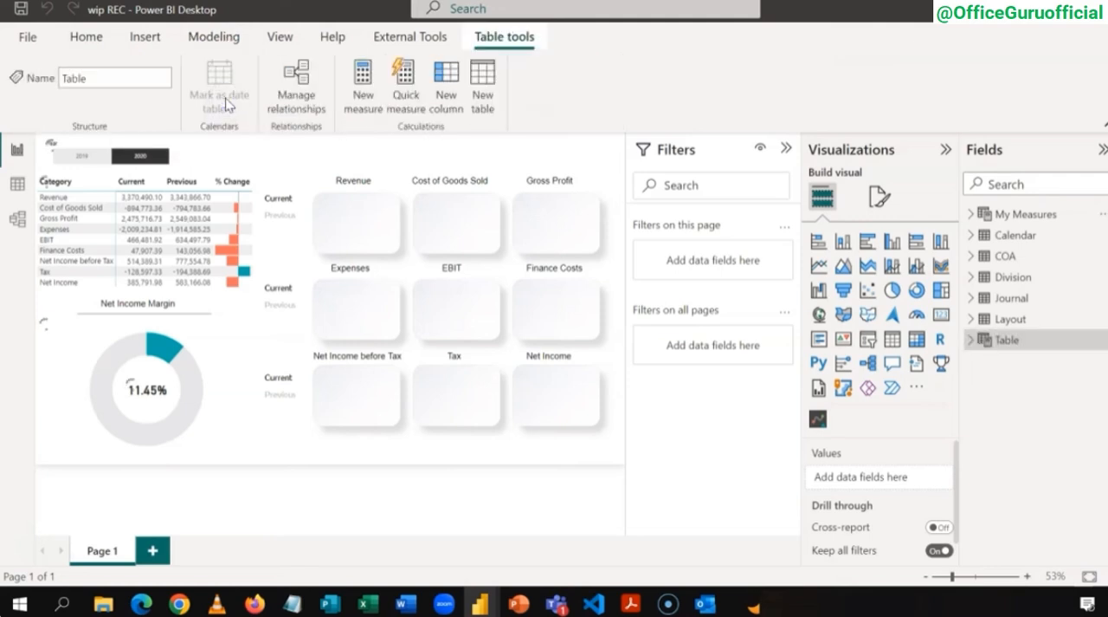
type("KPIs")
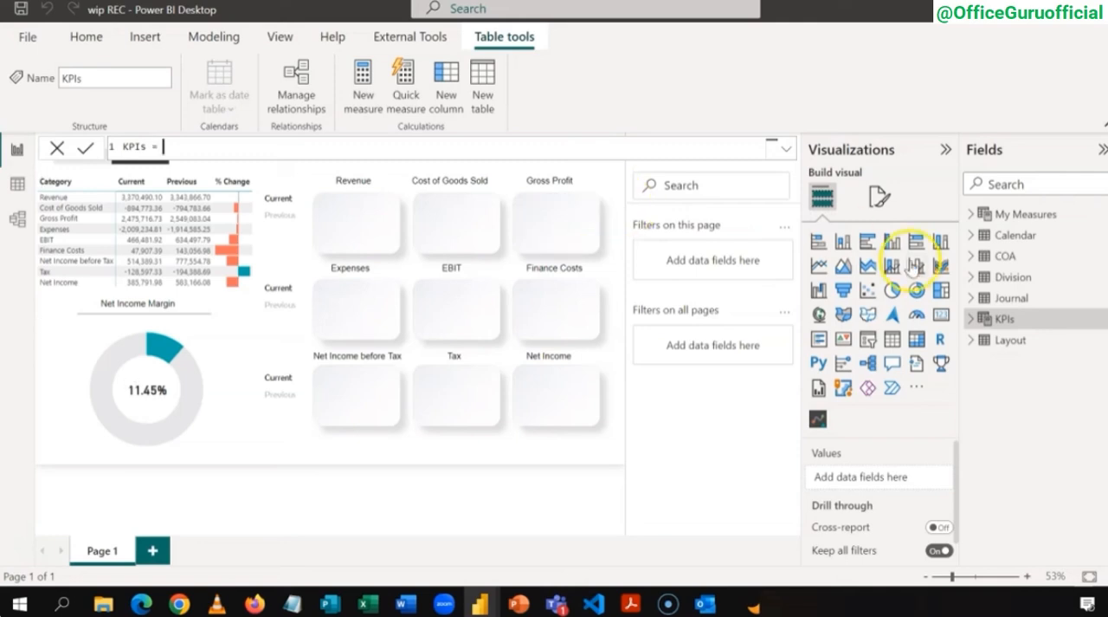
Step: Add a measure to the KPIs table: Revenue Current = CALCULATE([Current],Layout[Category]="Revenue")
right_click(1002, 322)
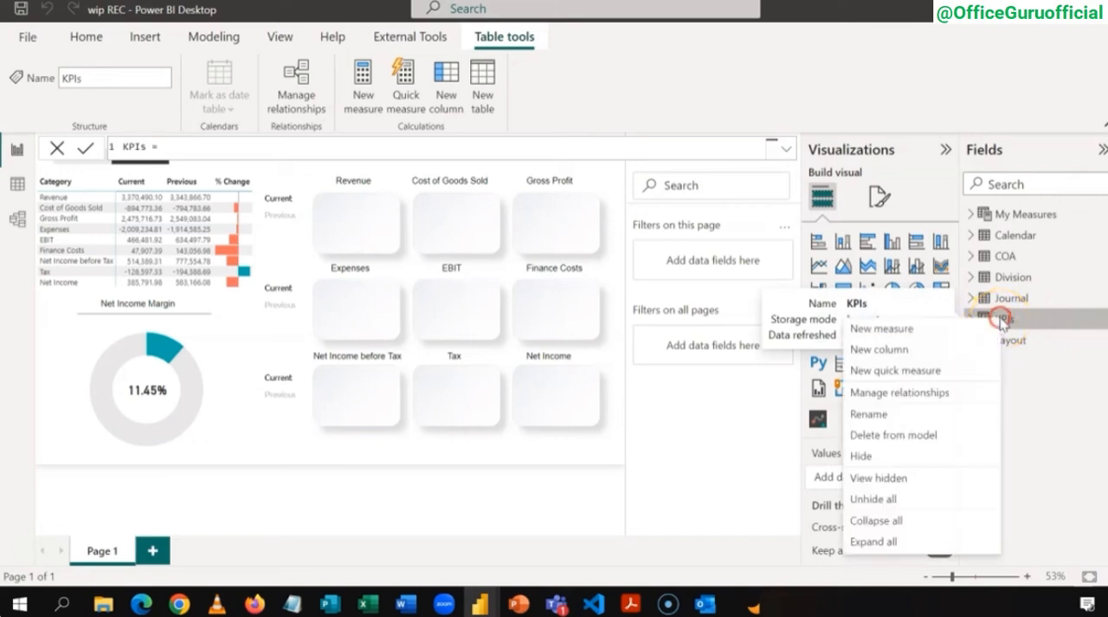
left_click(972, 329)
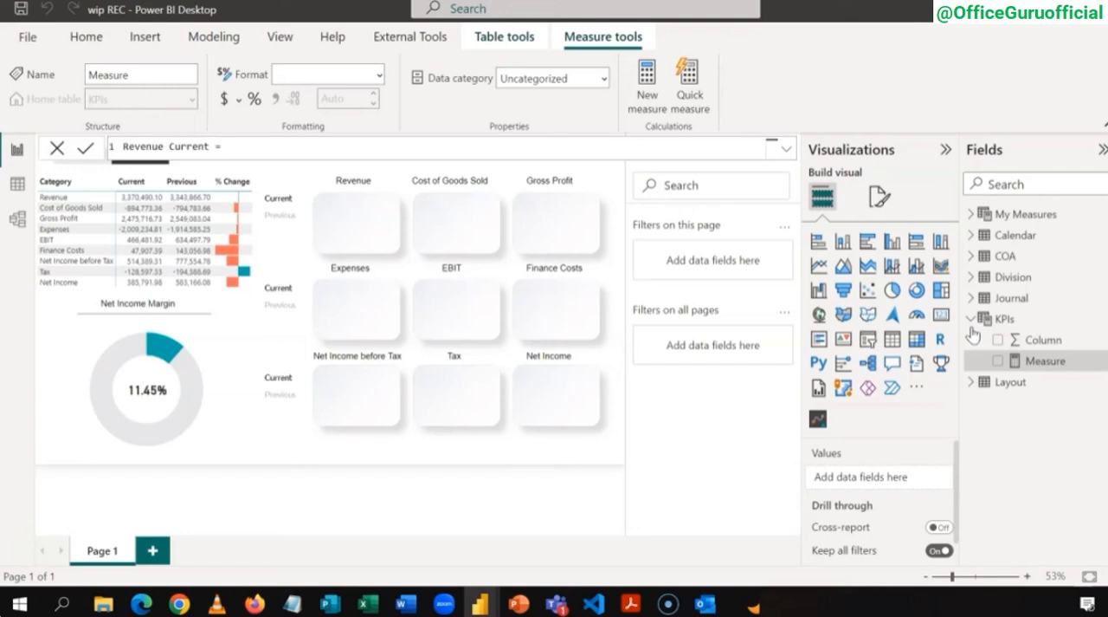
type("cal")
key("Tab")
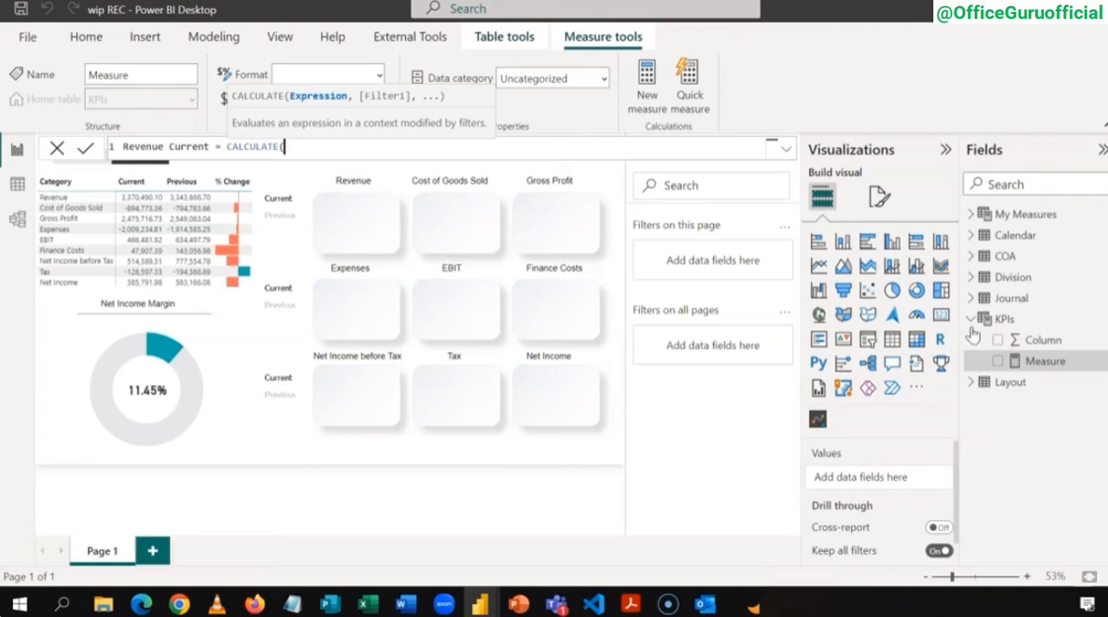
type("[C")
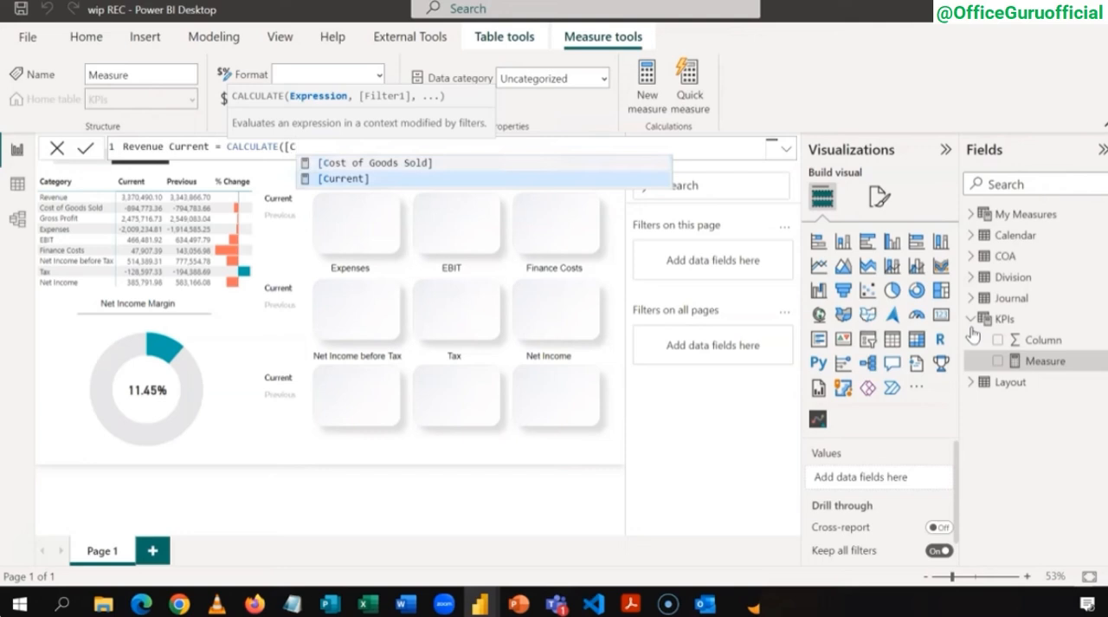
key("Tab")
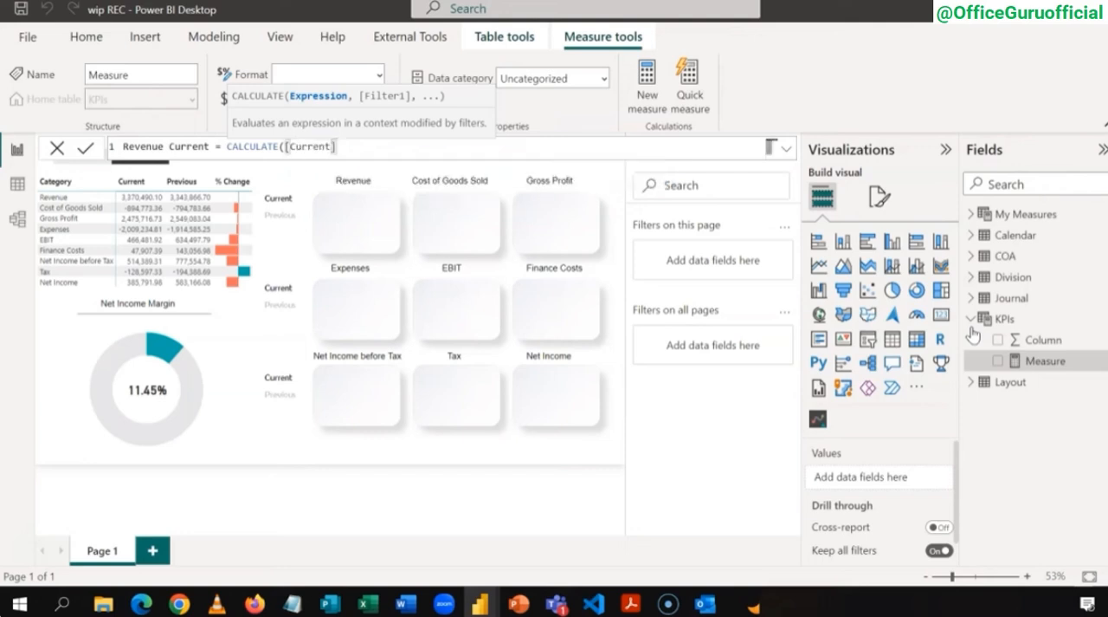
type(",")
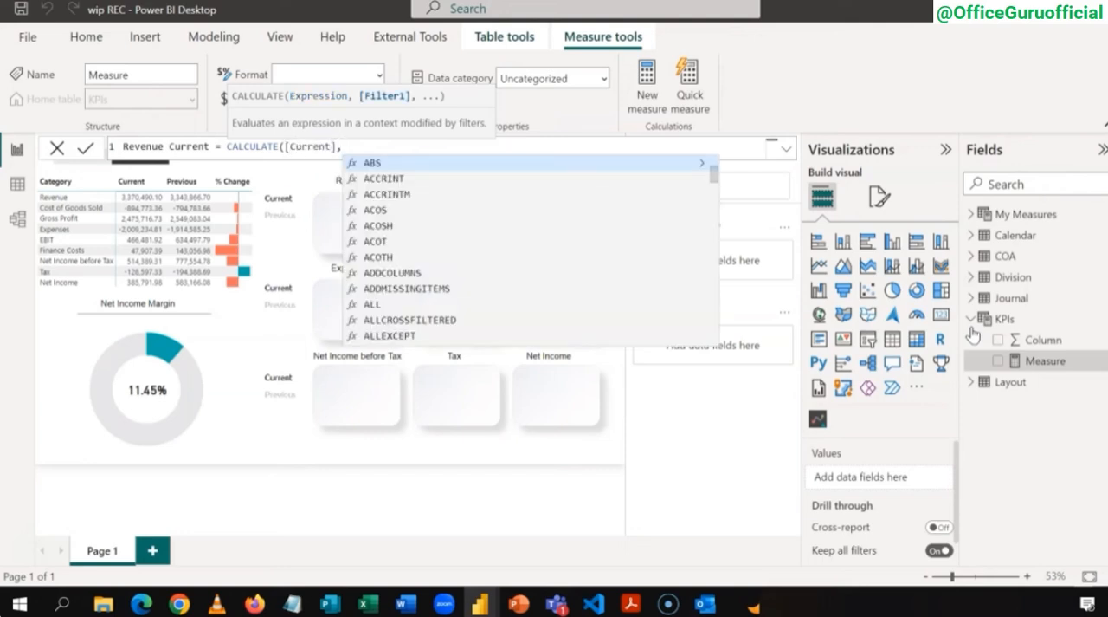
type("LAY")
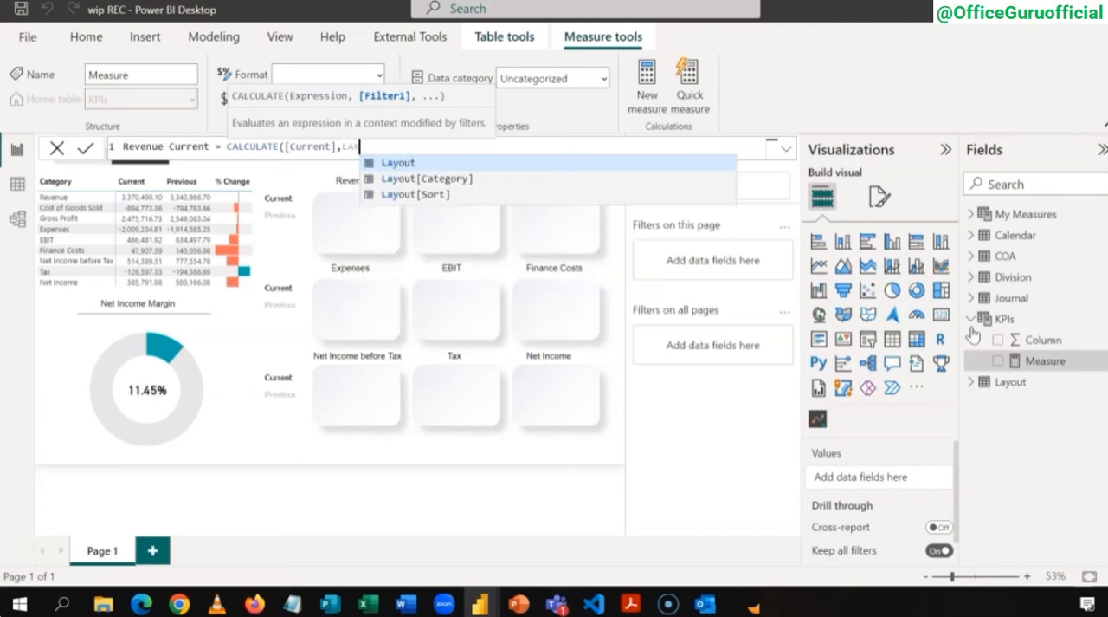
key("Down")
key("Tab")
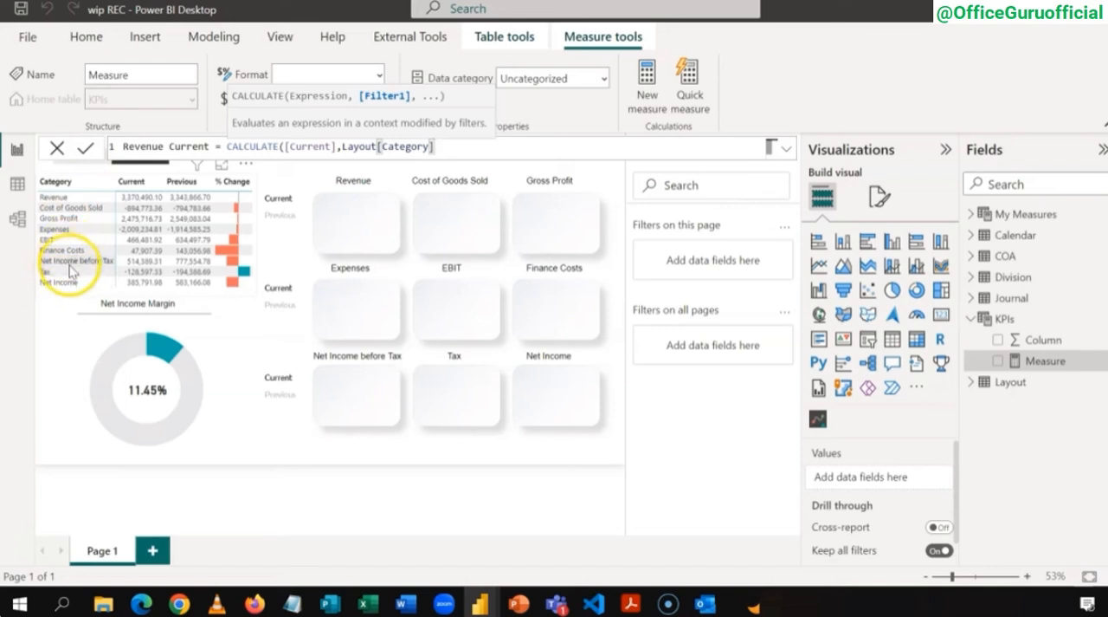
type("=\"Revenue")
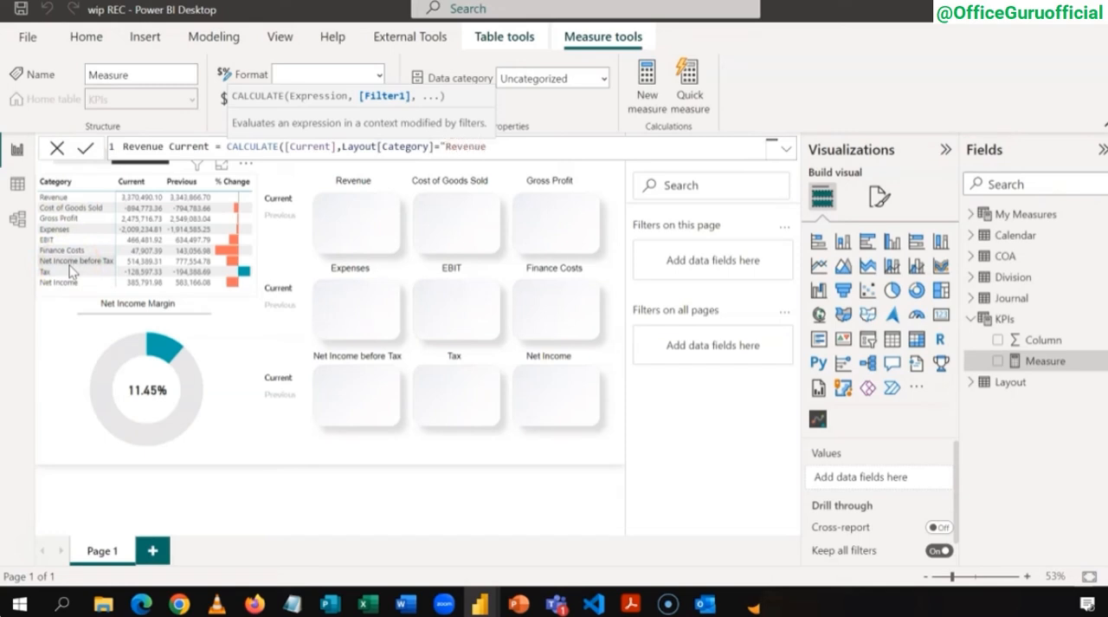
type("\")")
key("ctrl+plus")
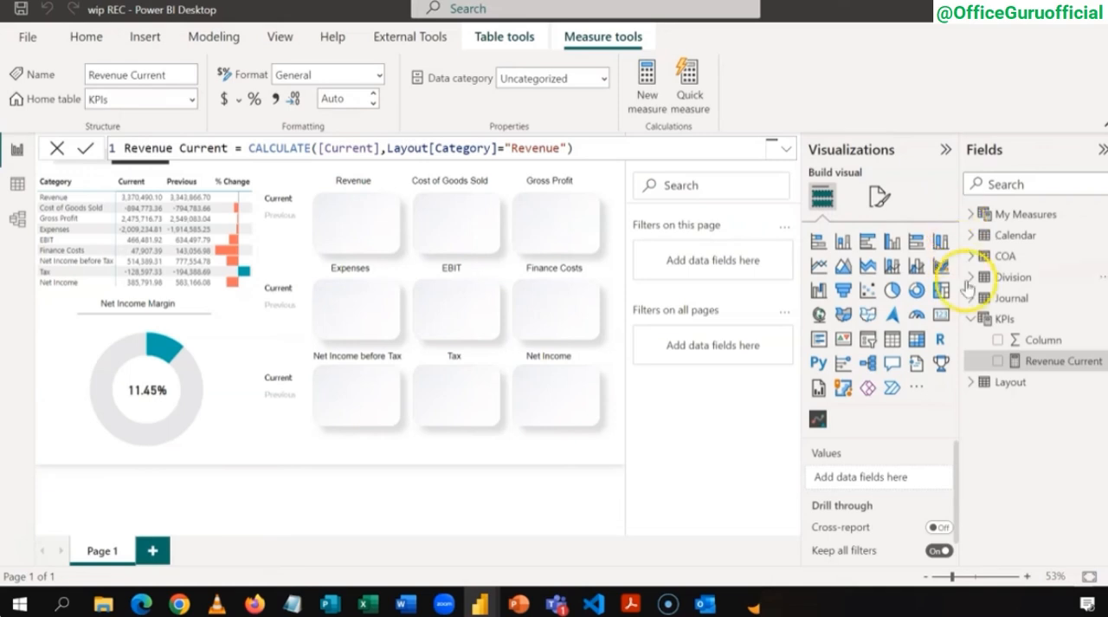
Step: Hide the default Column field of the KPIs table so it holds only measures, and collapse the table
left_click(1054, 343)
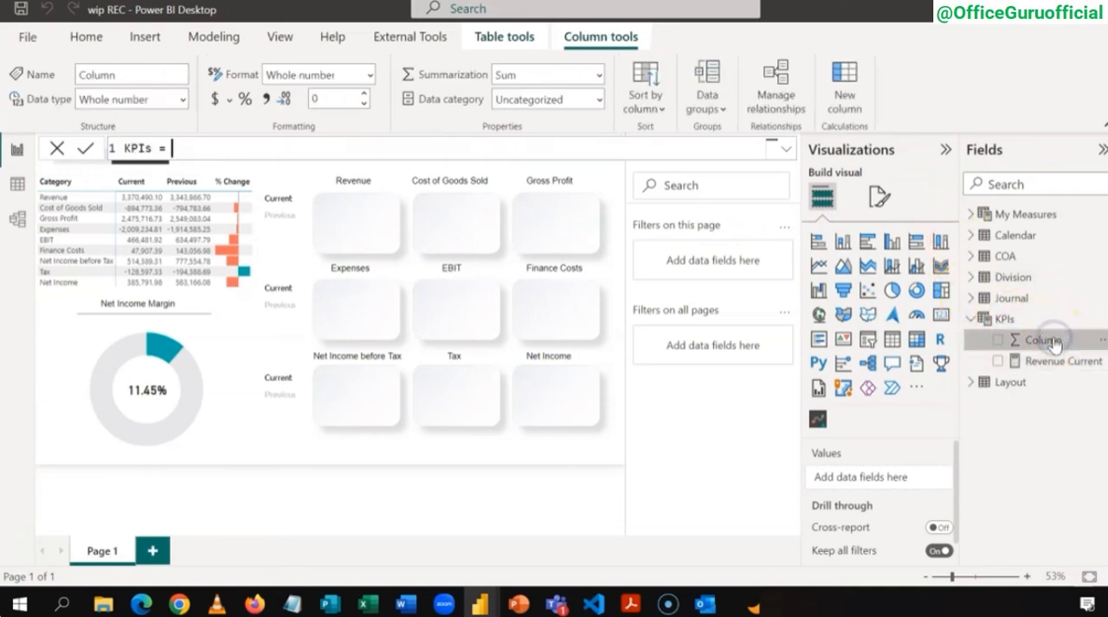
right_click(1055, 343)
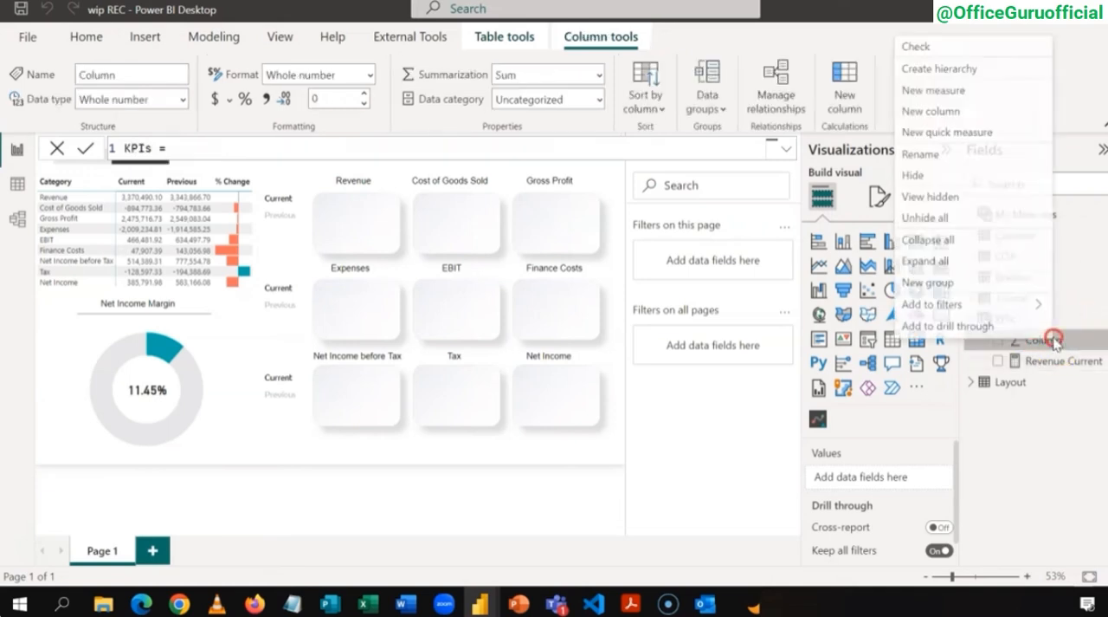
left_click(952, 178)
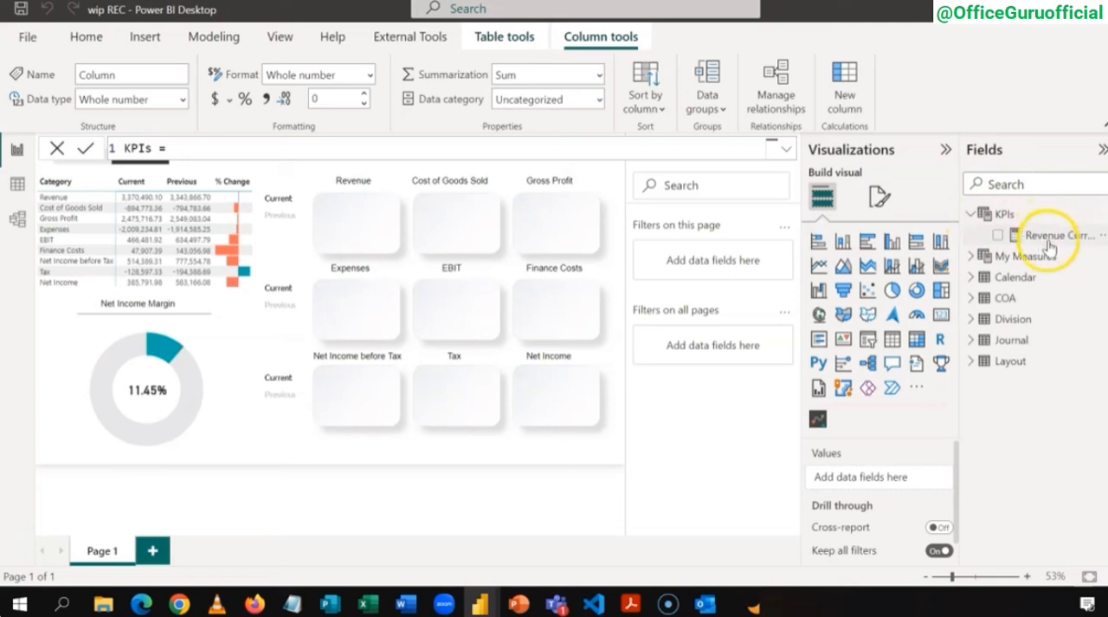
left_click(983, 216)
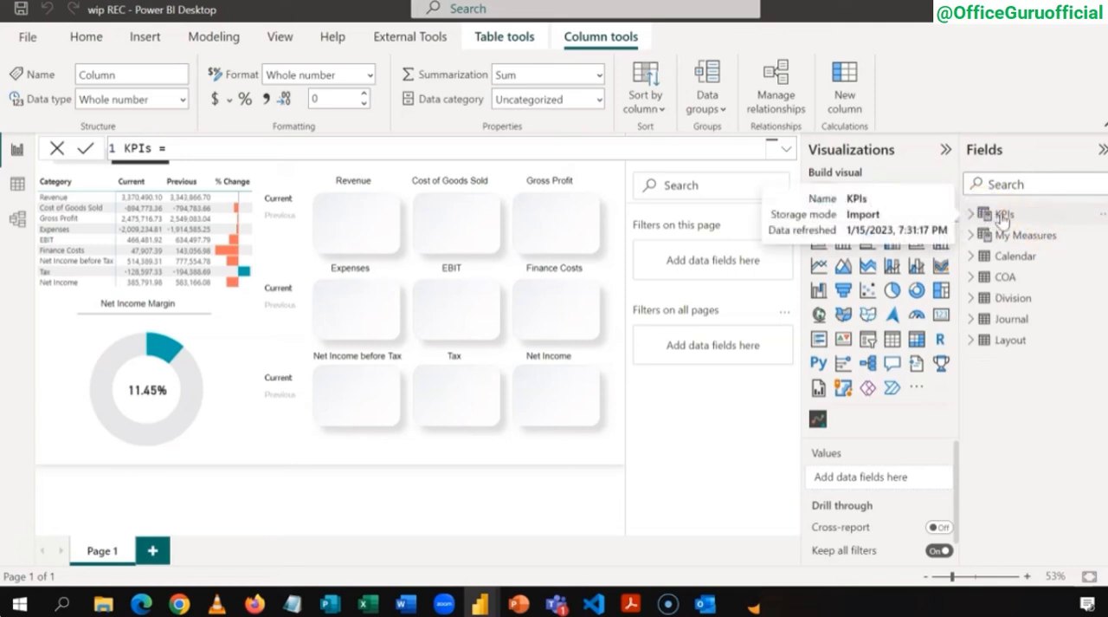
Step: Add a second measure to the KPIs table: Revenue Previous = CALCULATE([Previous],Layout[Category] = "Revenue")
right_click(1002, 218)
left_click(970, 218)
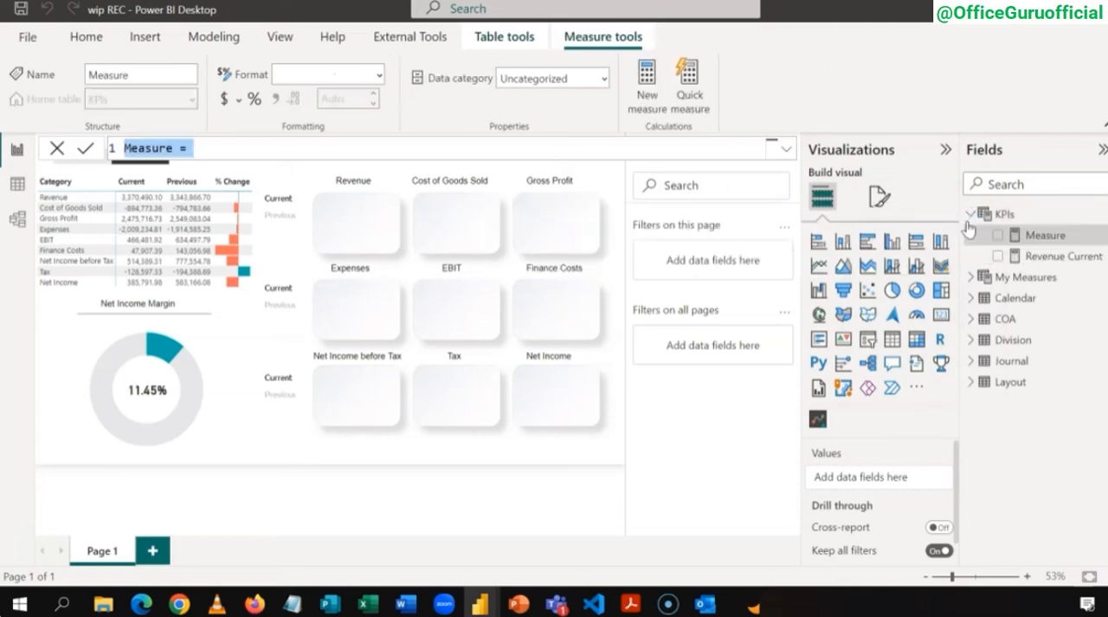
type("Revenue ")
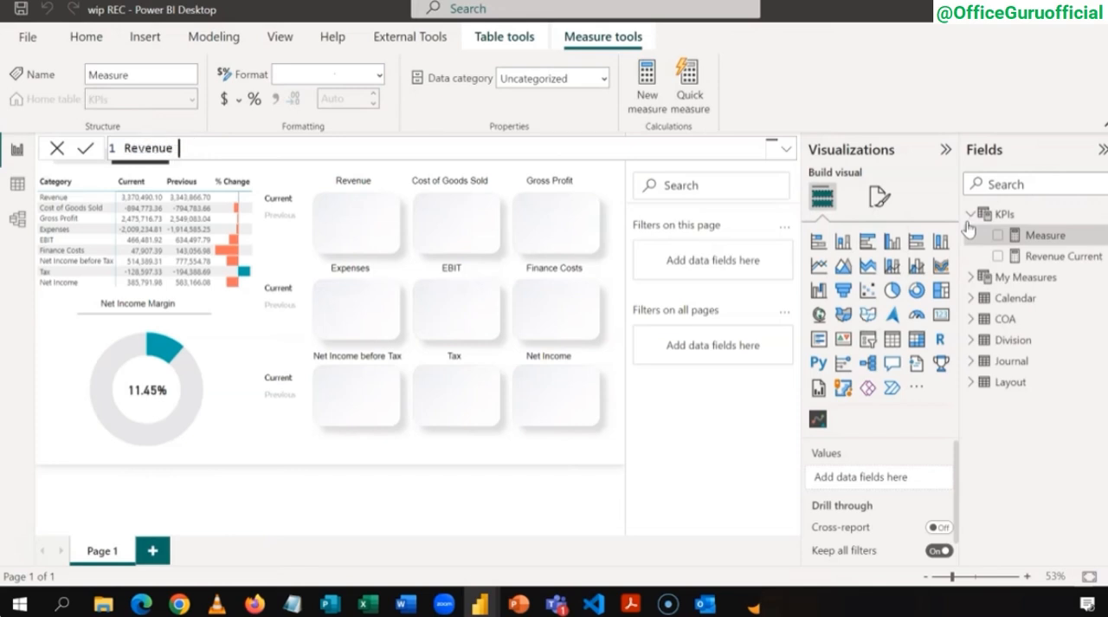
type("Previous = CA")
key("Tab")
type("[")
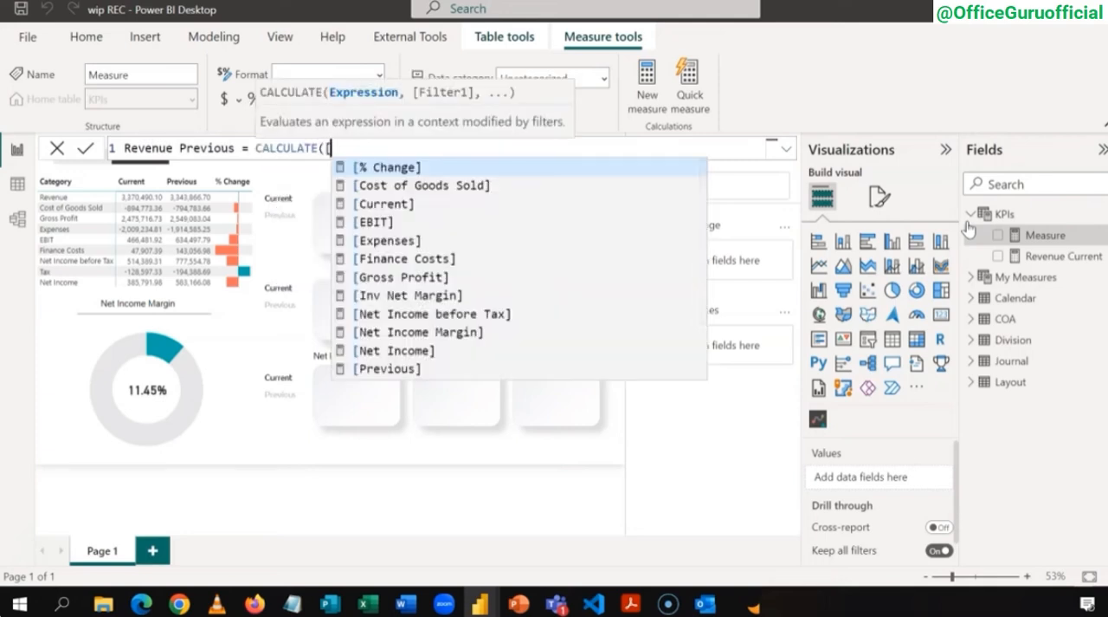
type("P")
key("Tab")
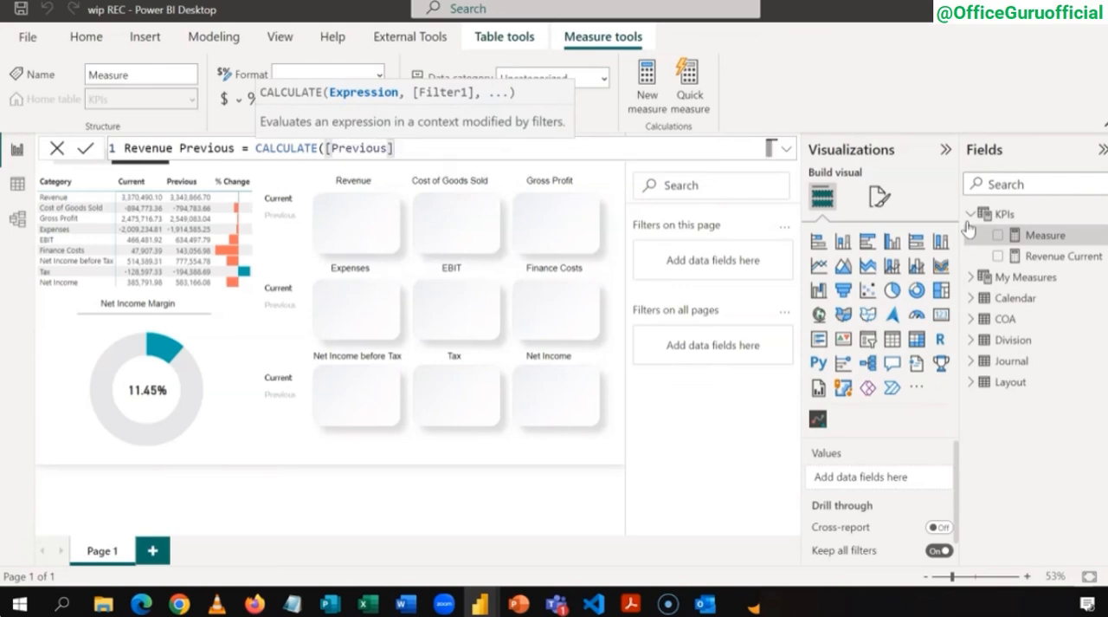
type(",")
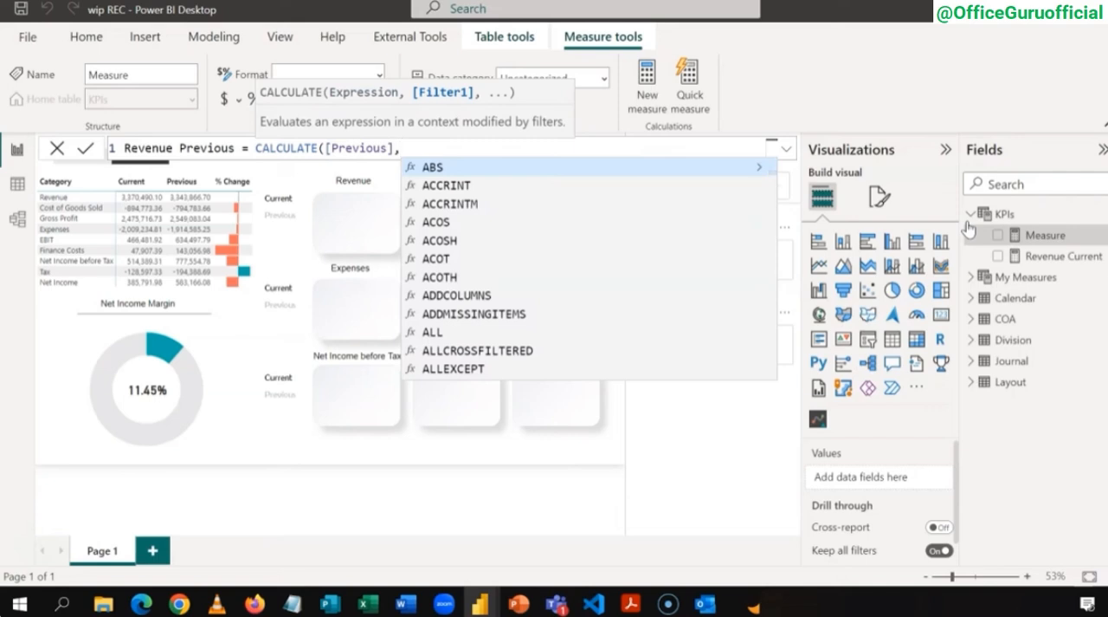
type("LAY")
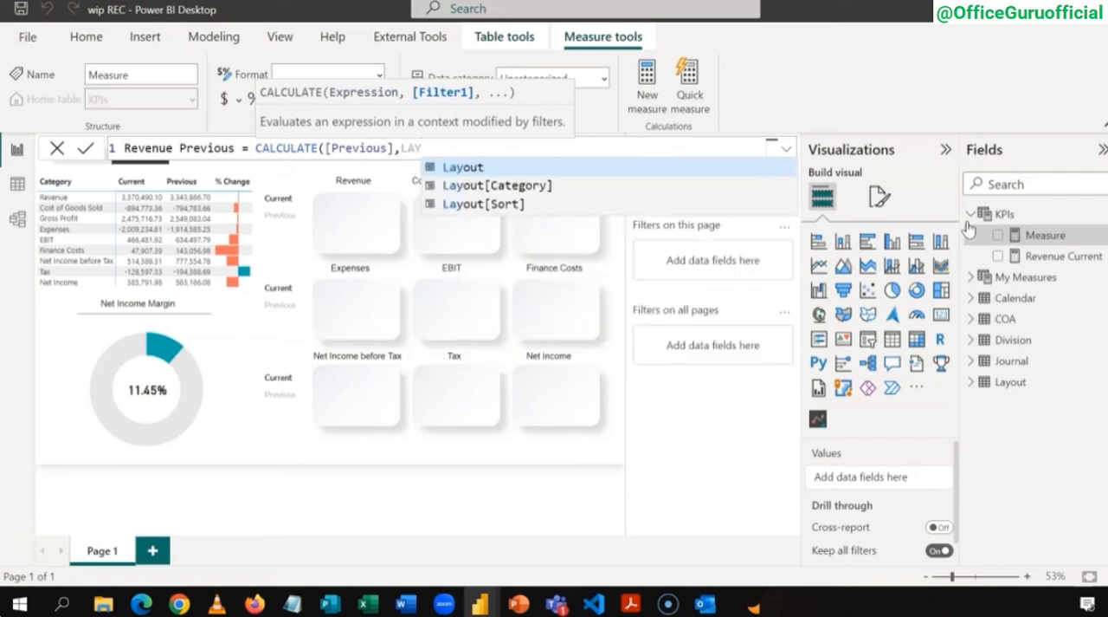
key("Down")
key("Tab")
type("=")
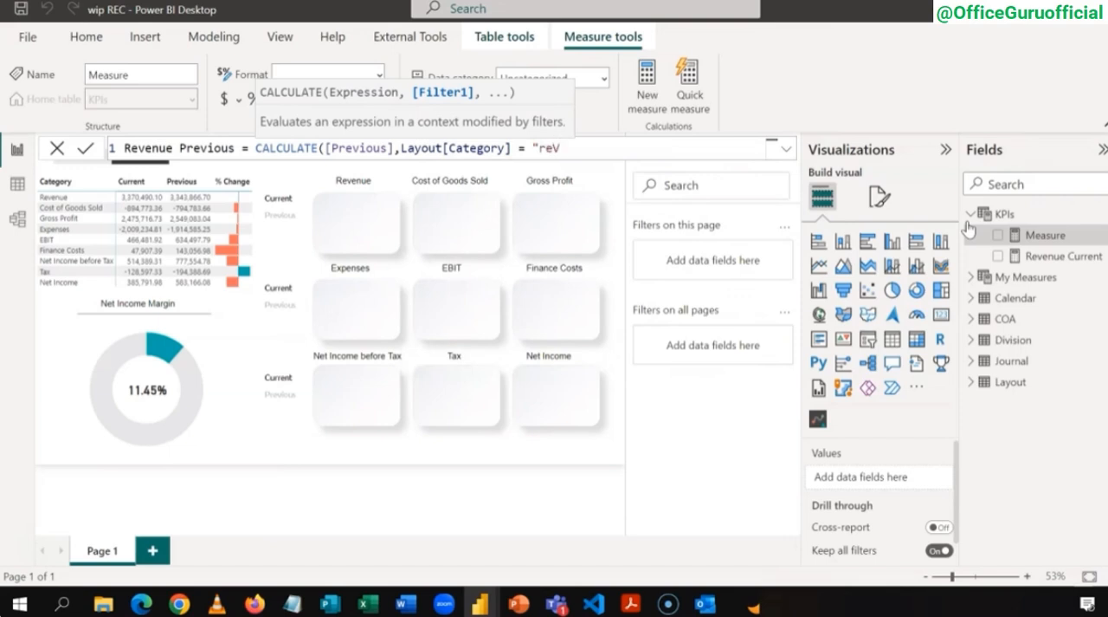
type(" \"Revenue\")")
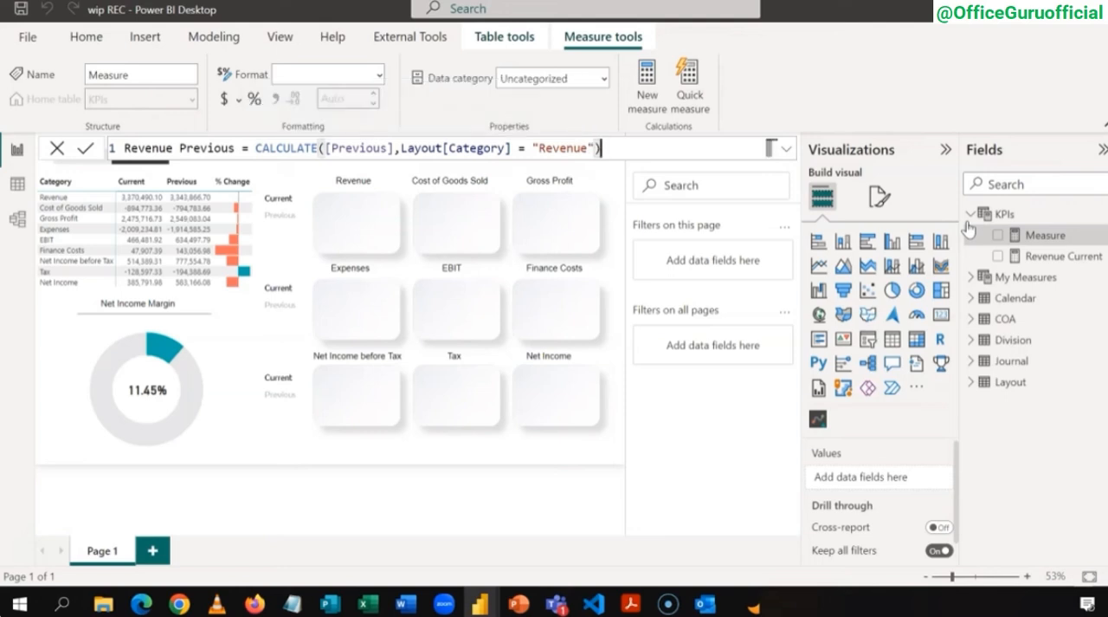
key("Return")
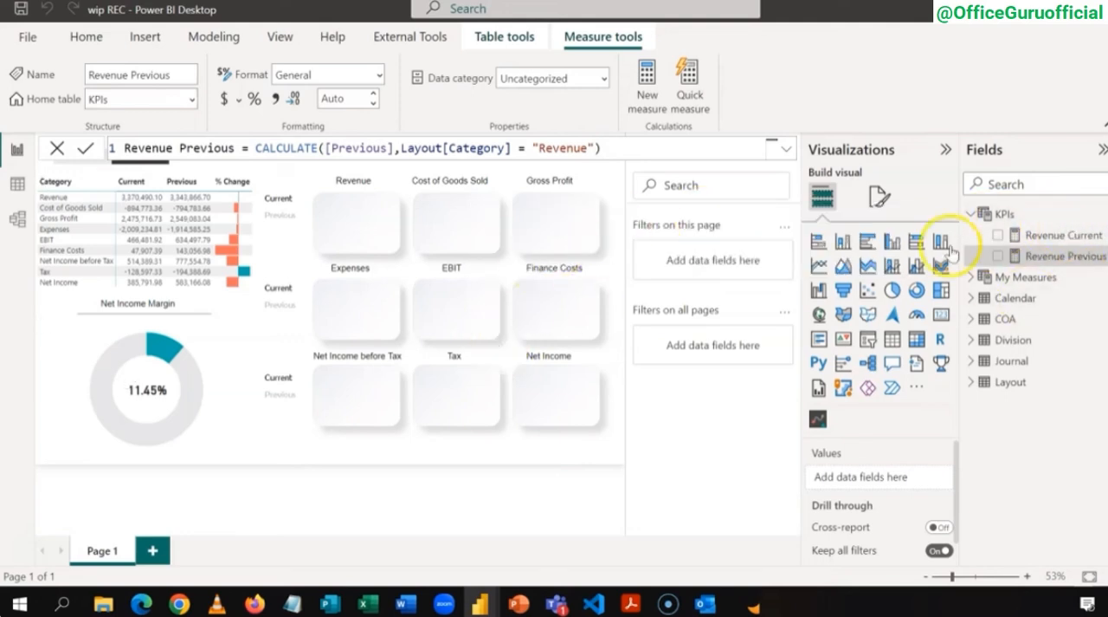
Step: Add a third measure to the KPIs table: Revenue % Change = CALCULATE([% Change], Layout[Category] = "Revenue")
right_click(1011, 217)
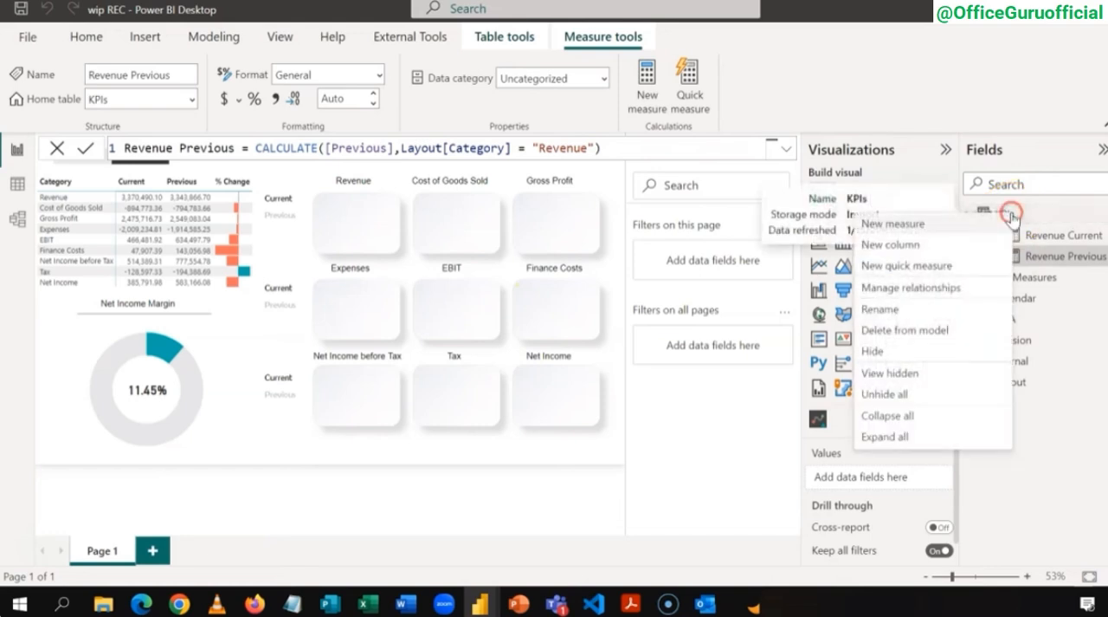
key("Escape")
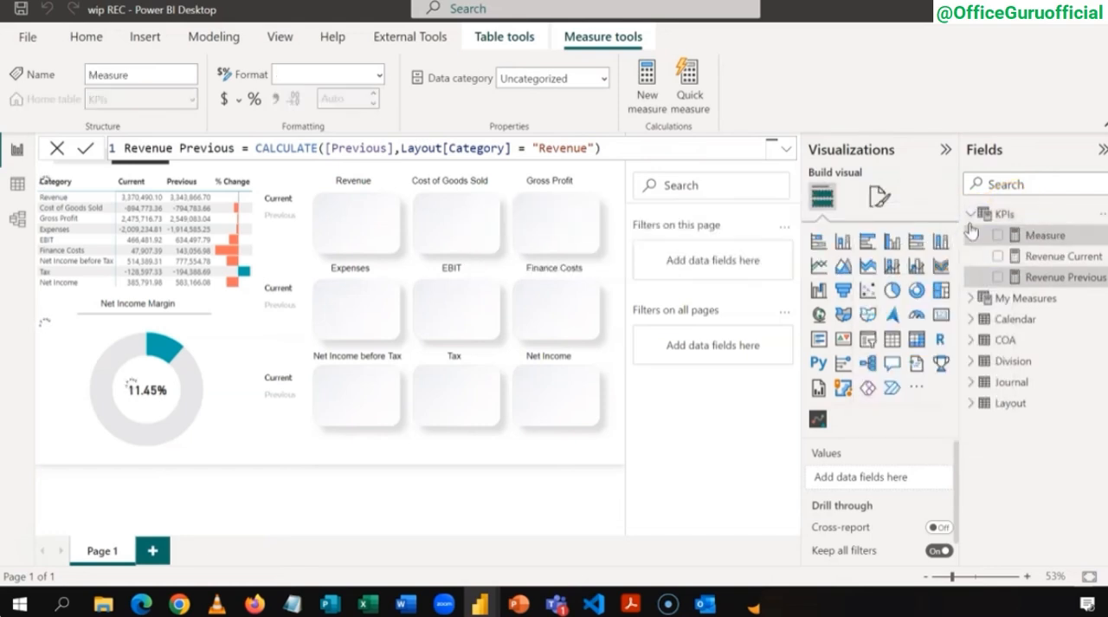
type("Rev")
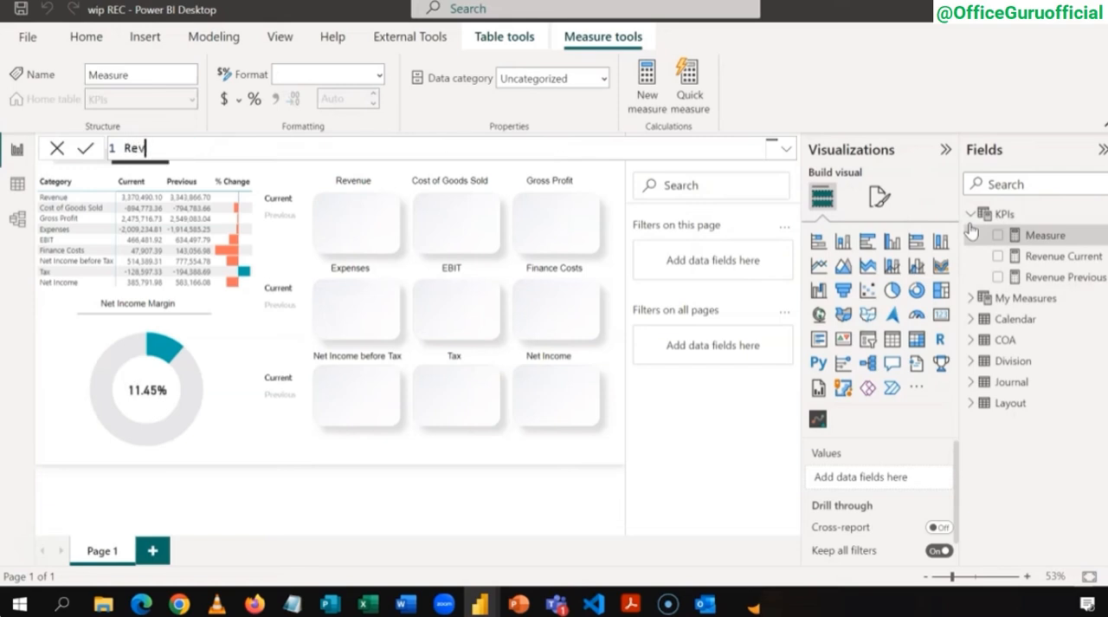
type("enue % Change =")
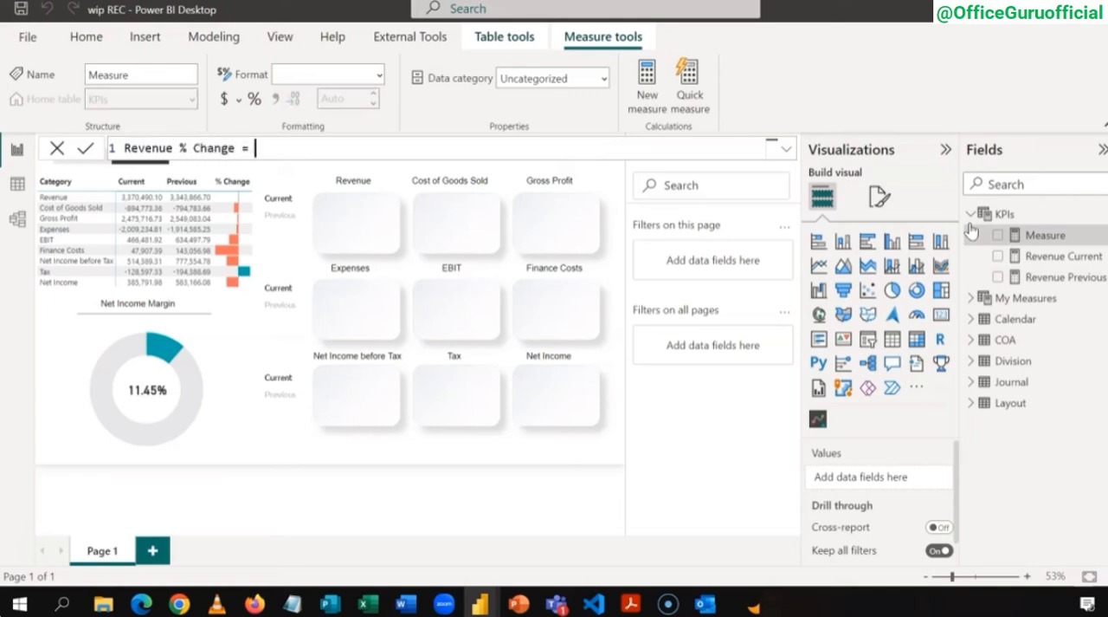
type(" CALCULATE(")
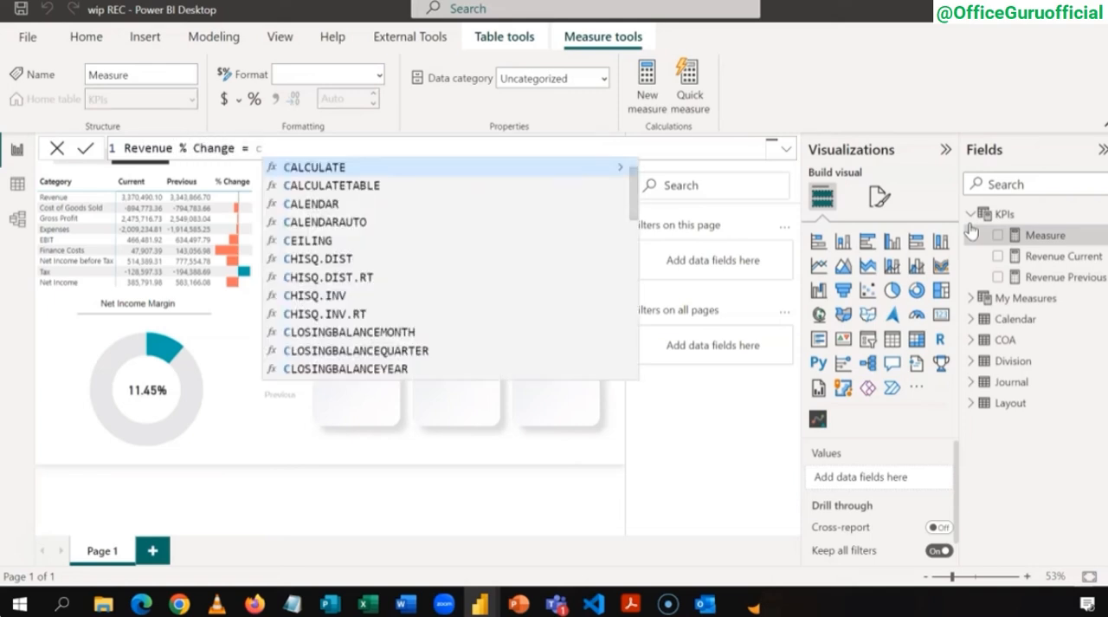
type("[")
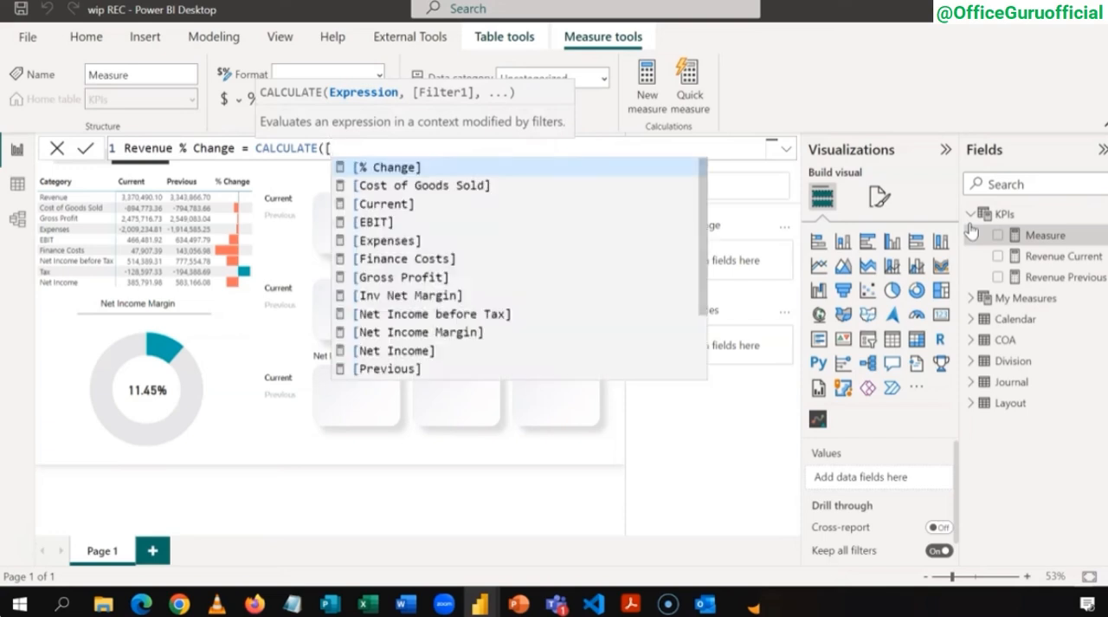
key("Tab")
type(",")
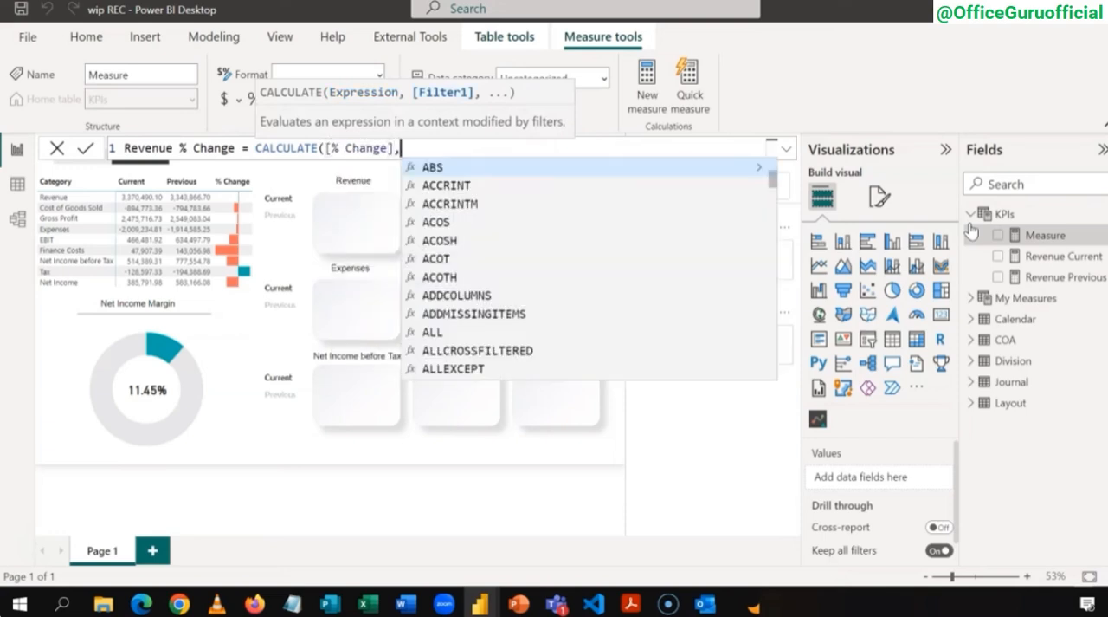
type(" LAY")
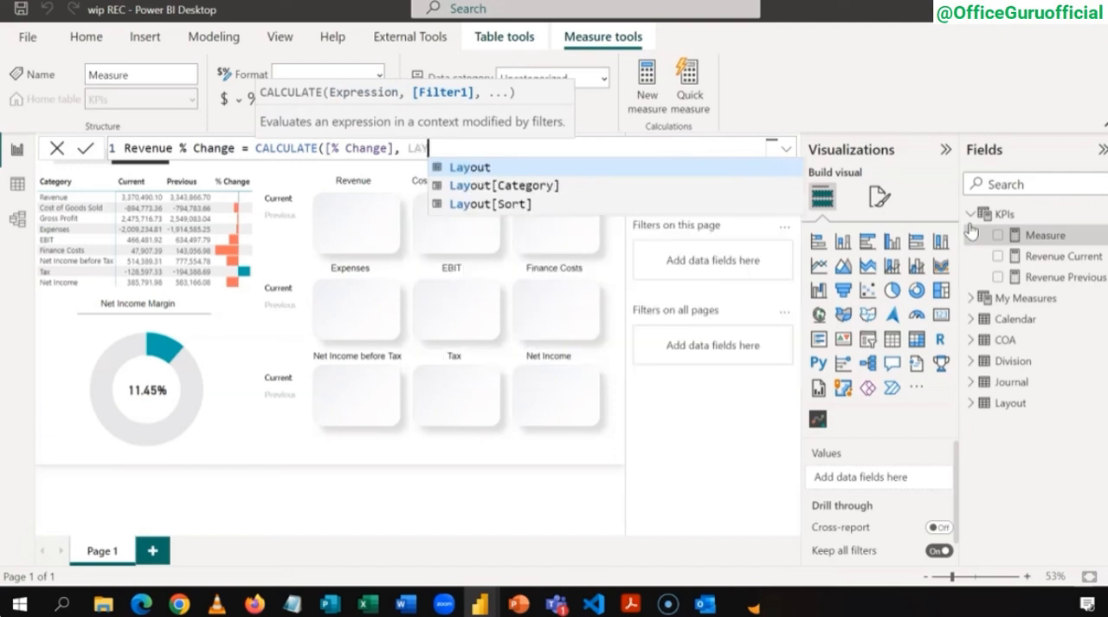
key("Down")
key("Tab")
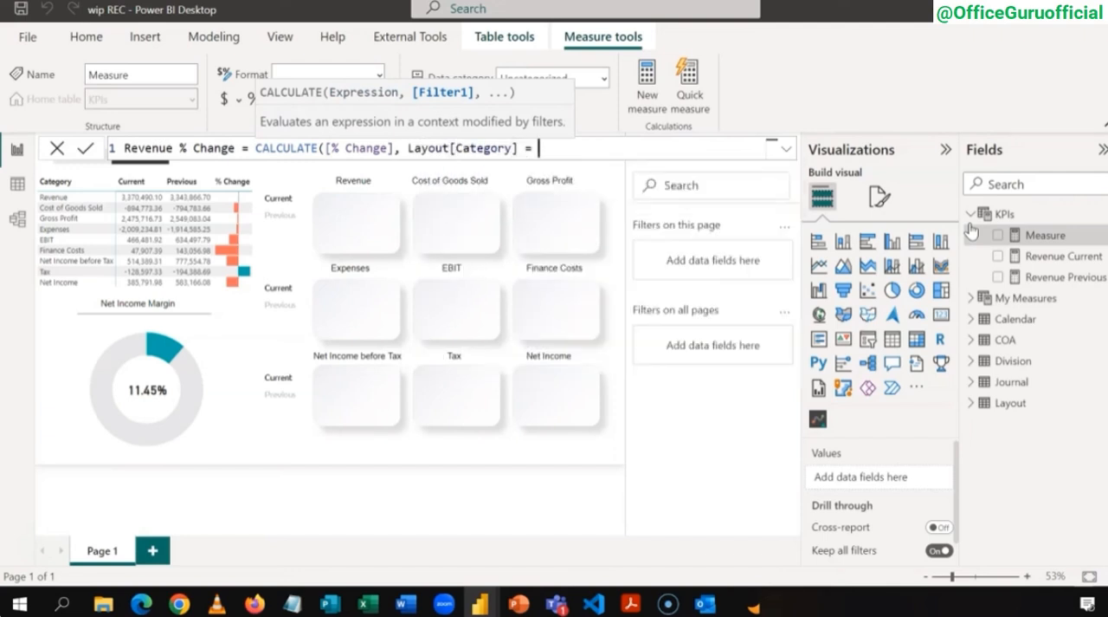
key("BackSpace")
key("BackSpace")
type("Revenue\")")
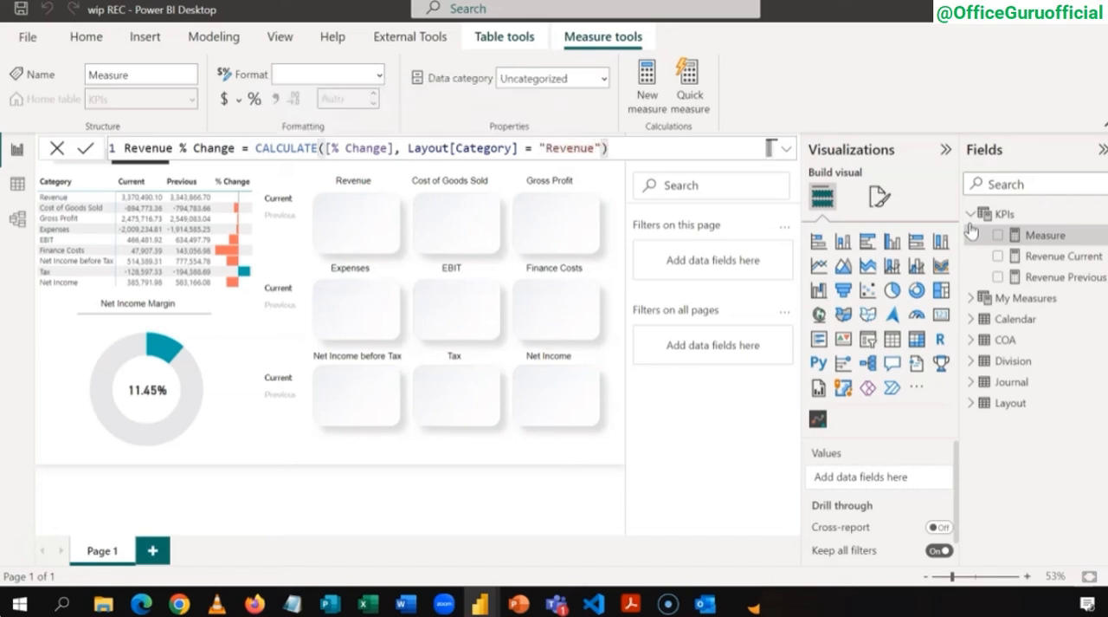
key("Return")
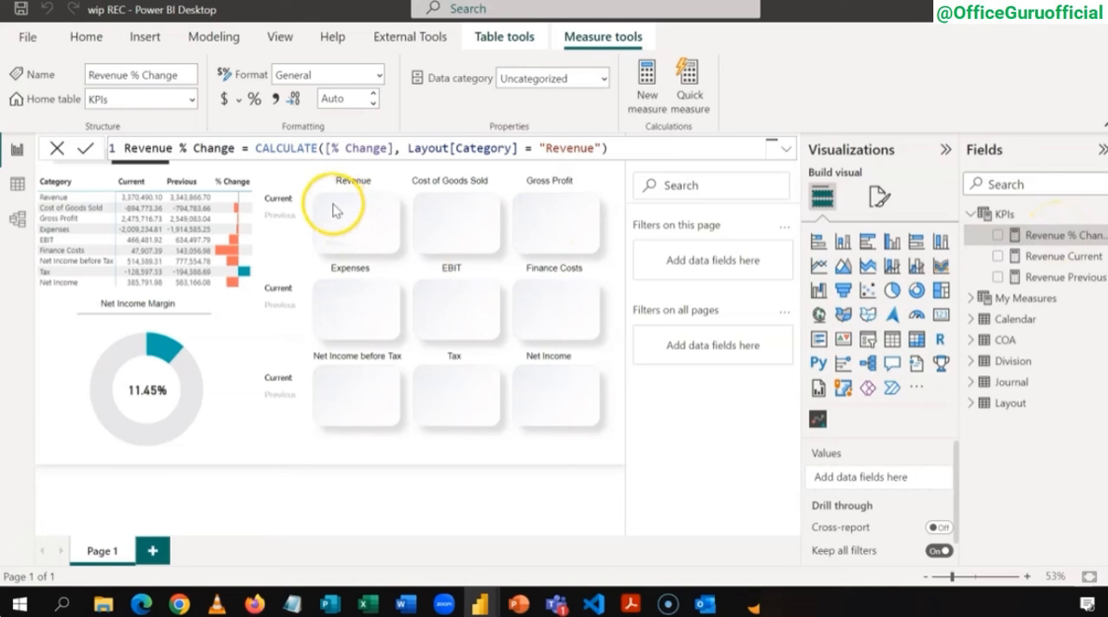
Step: Switch to the finished income statement dashboard, examine how its Revenue tile is laid out, and return to the wip REC report
mouse_move(482, 603)
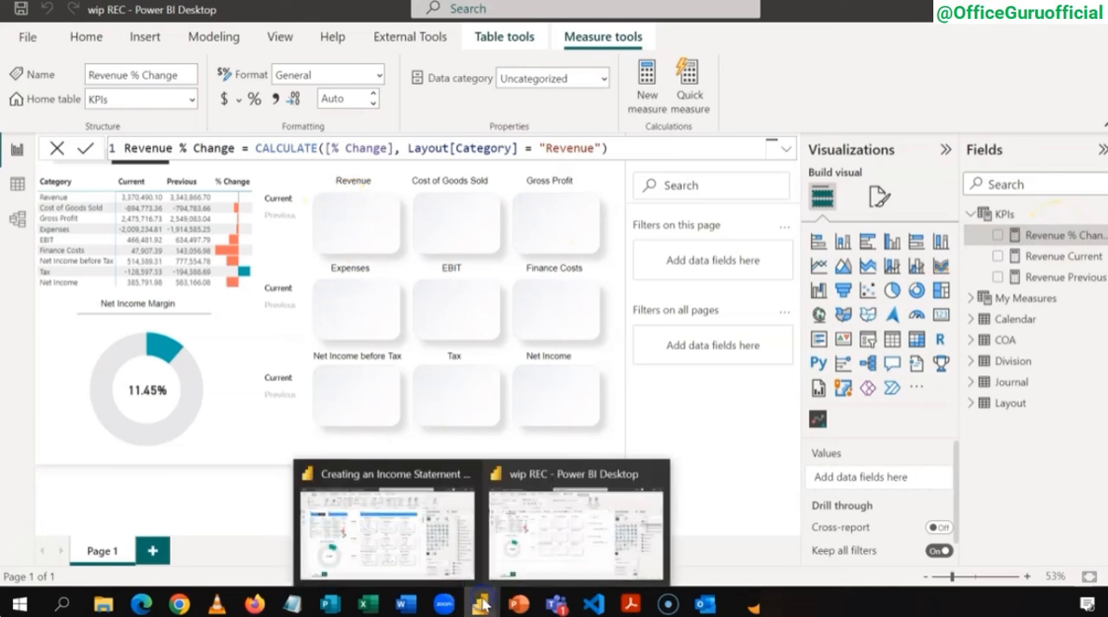
left_click(389, 544)
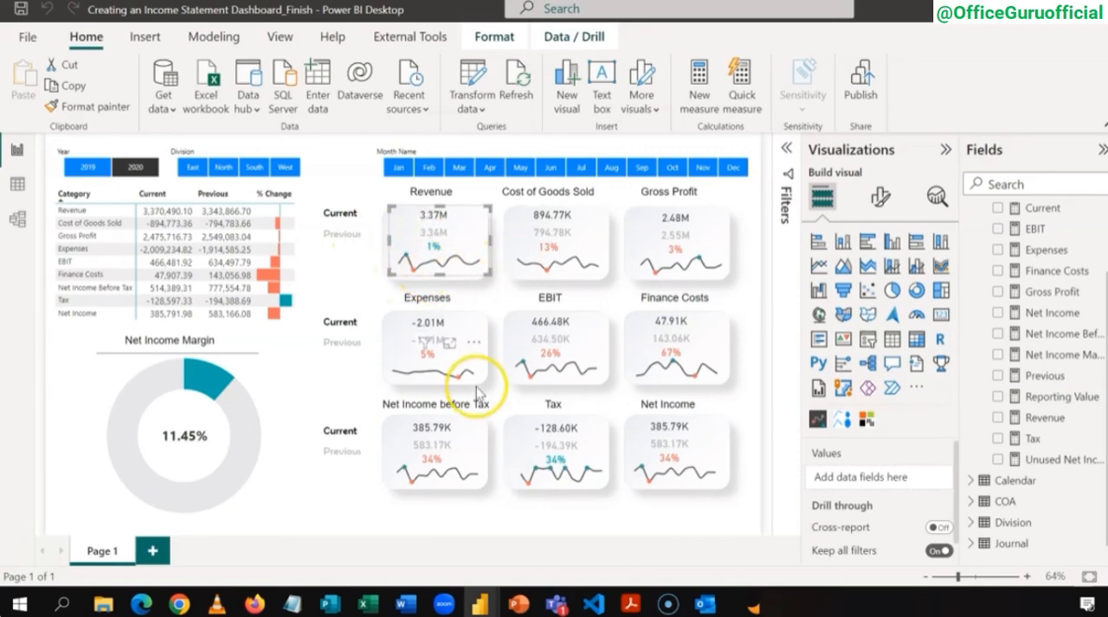
mouse_move(480, 604)
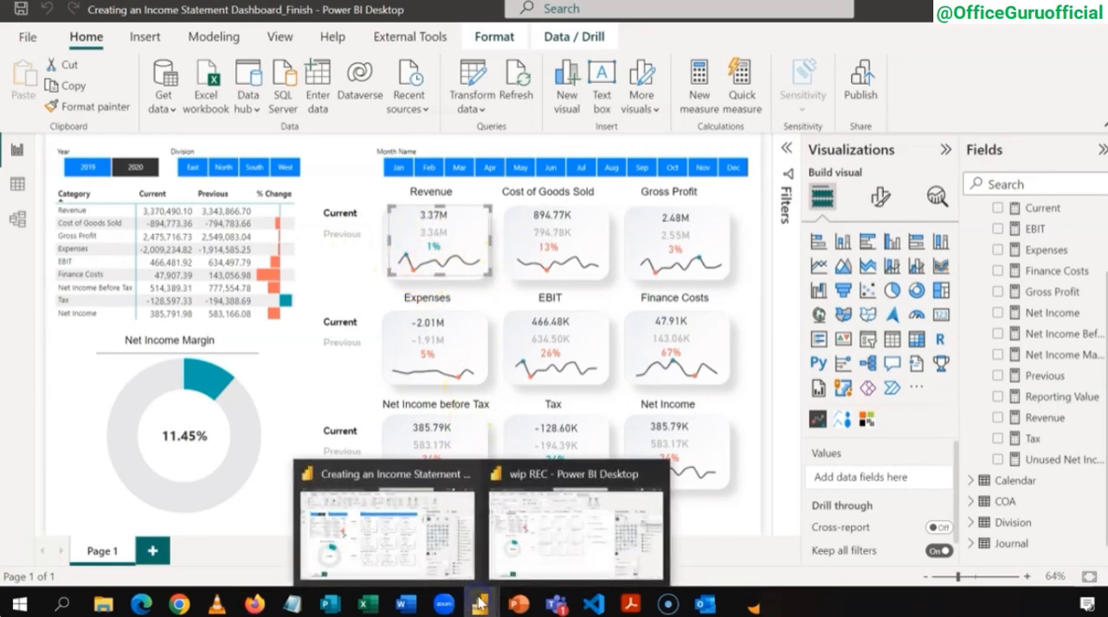
left_click(559, 537)
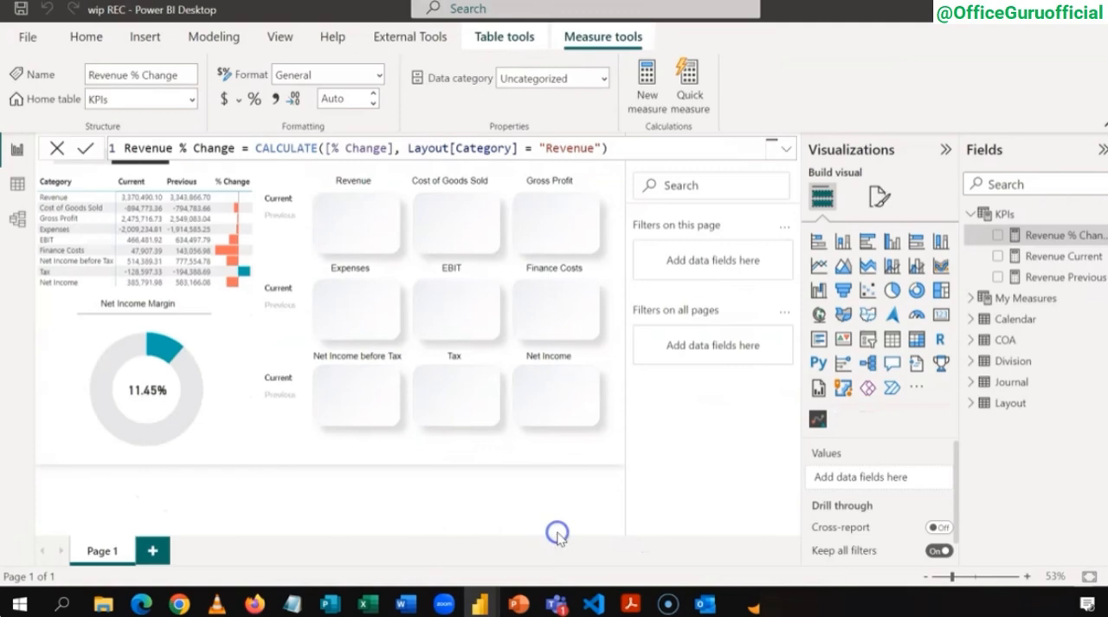
Step: Insert a card visual showing Revenue Current and shrink it to fit inside the upper part of the Revenue tile
left_click(356, 208)
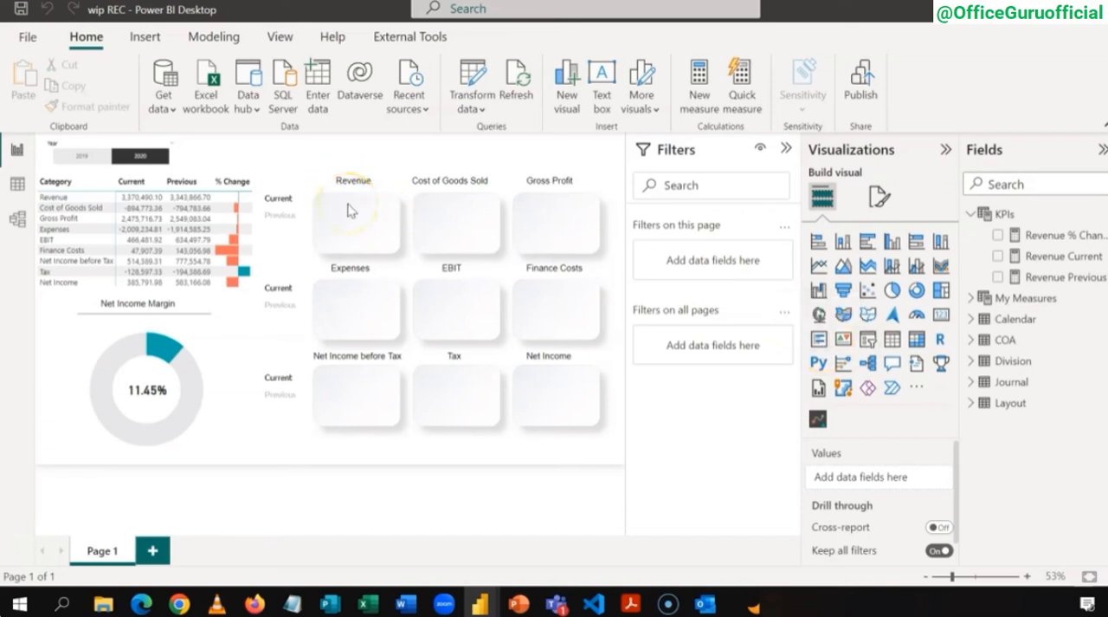
left_click(357, 232)
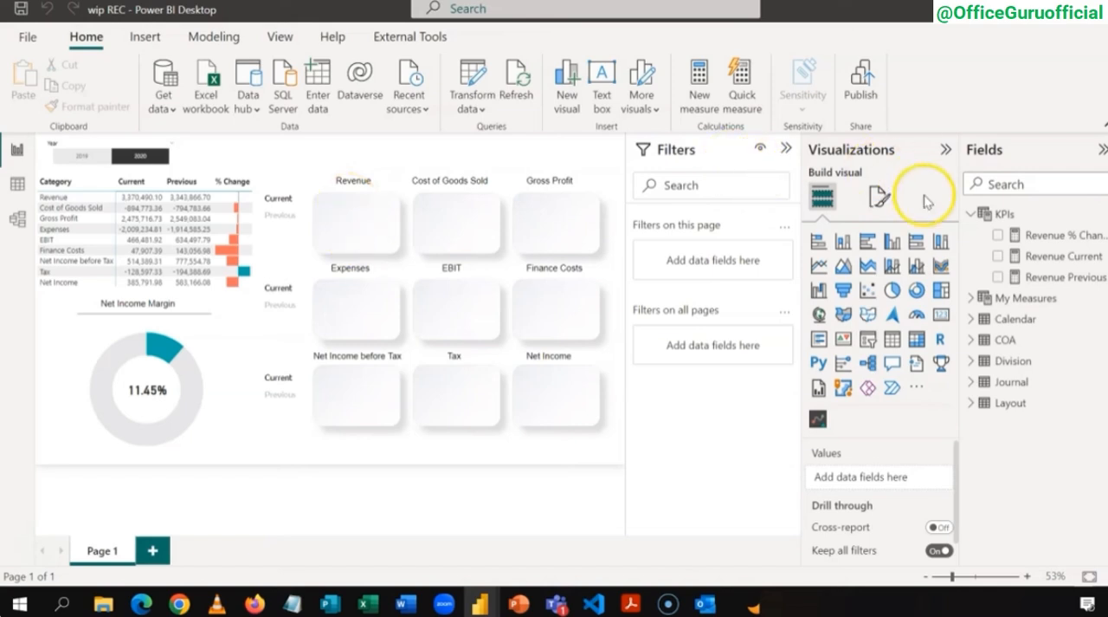
left_click(941, 314)
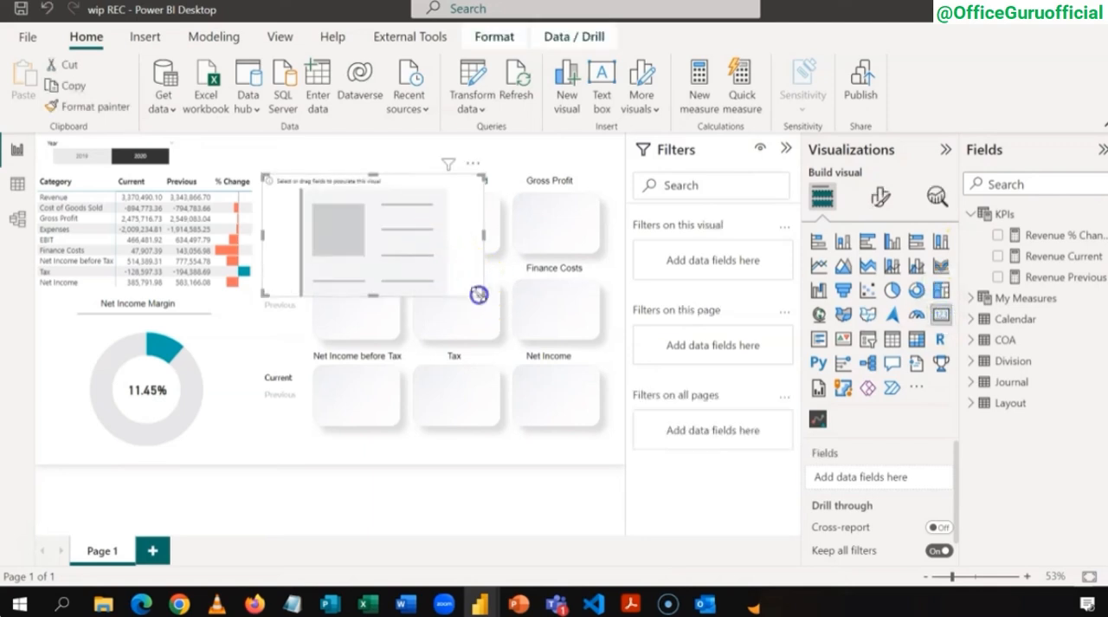
left_click_drag(482, 295, 385, 205)
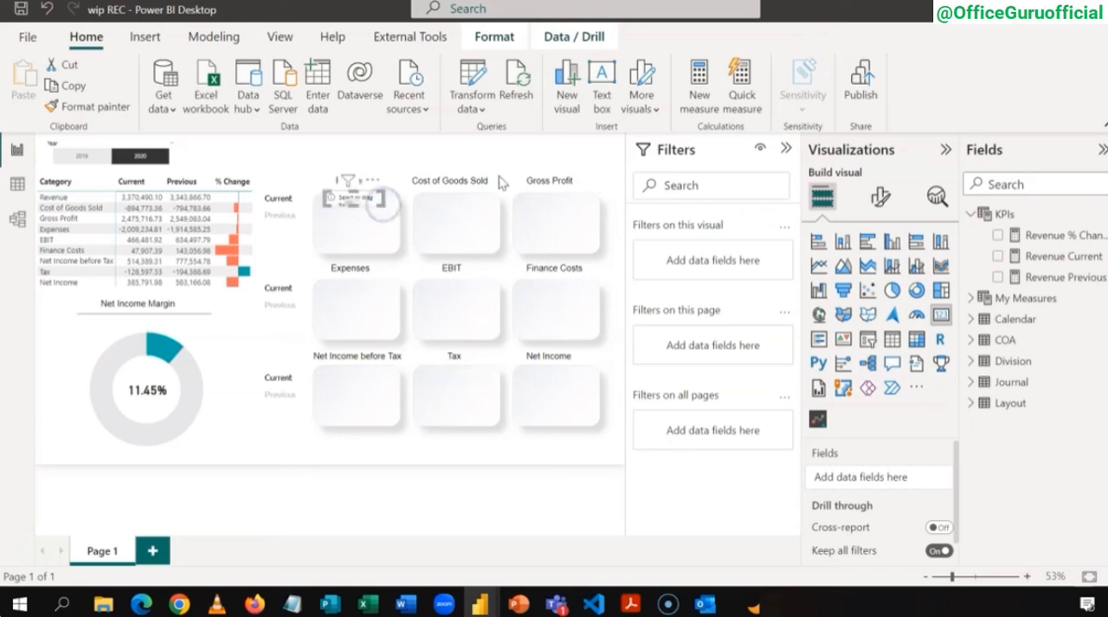
left_click(998, 257)
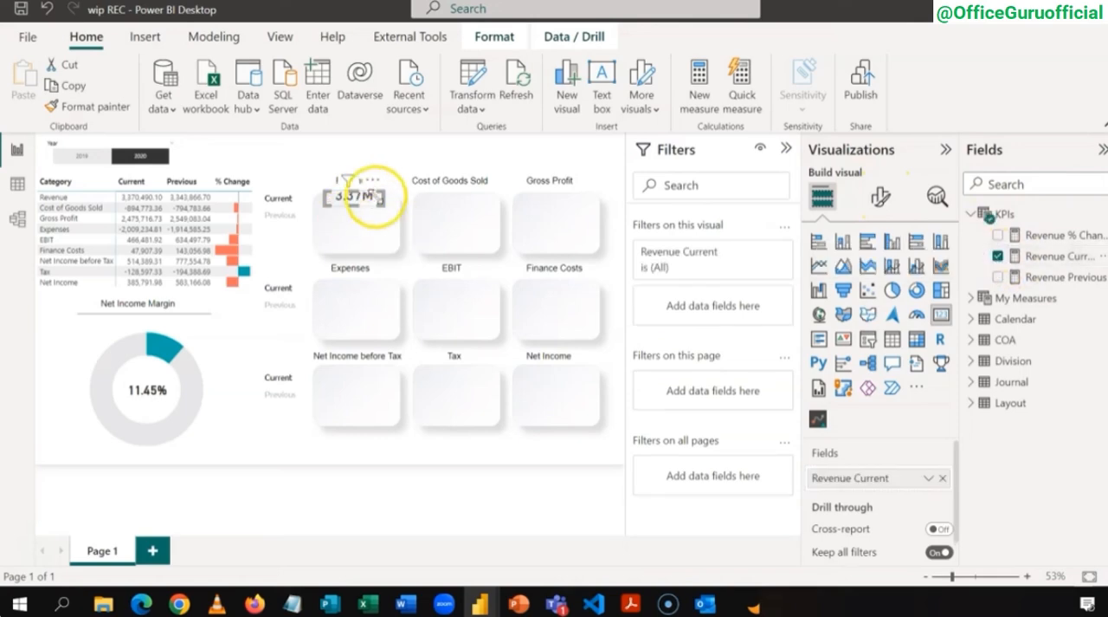
Step: Set the callout value font size of the Revenue Current card to 16
left_click(882, 200)
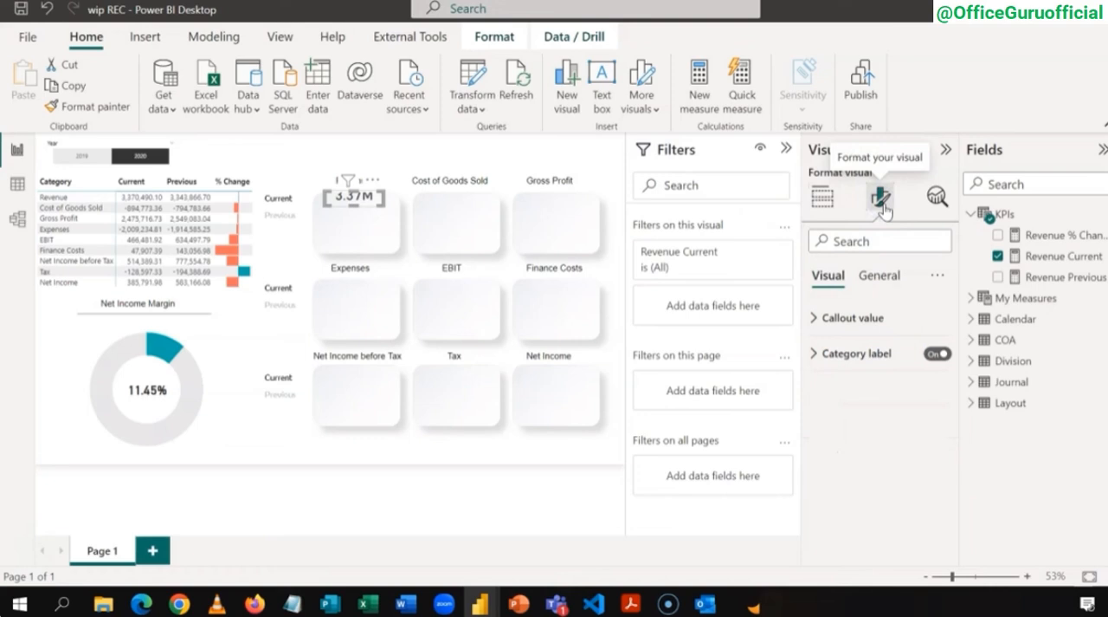
left_click(815, 318)
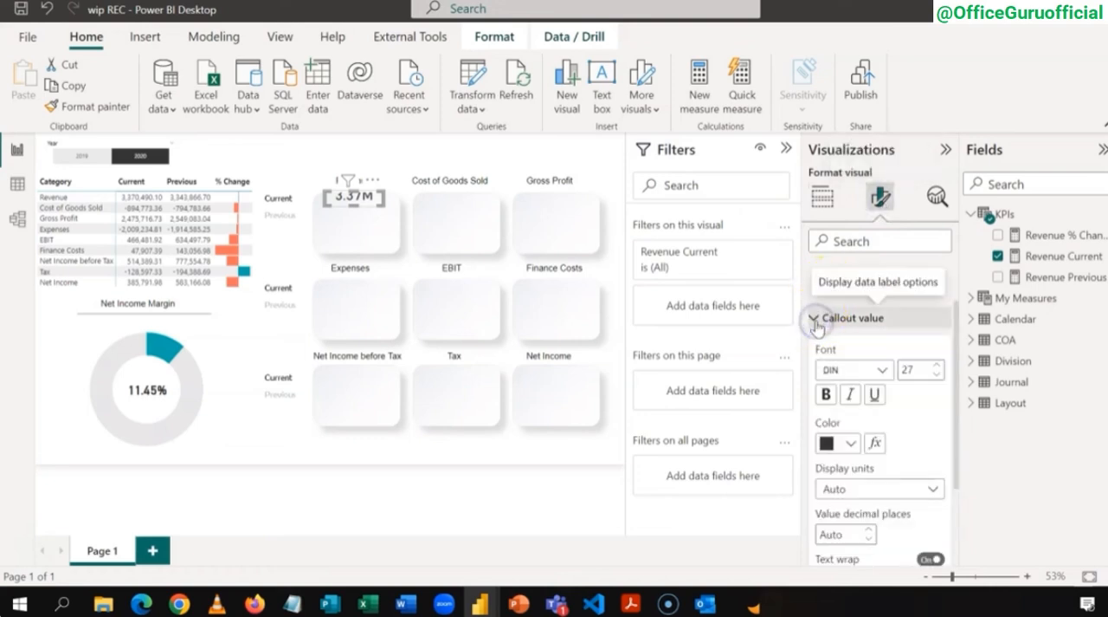
left_click(942, 377)
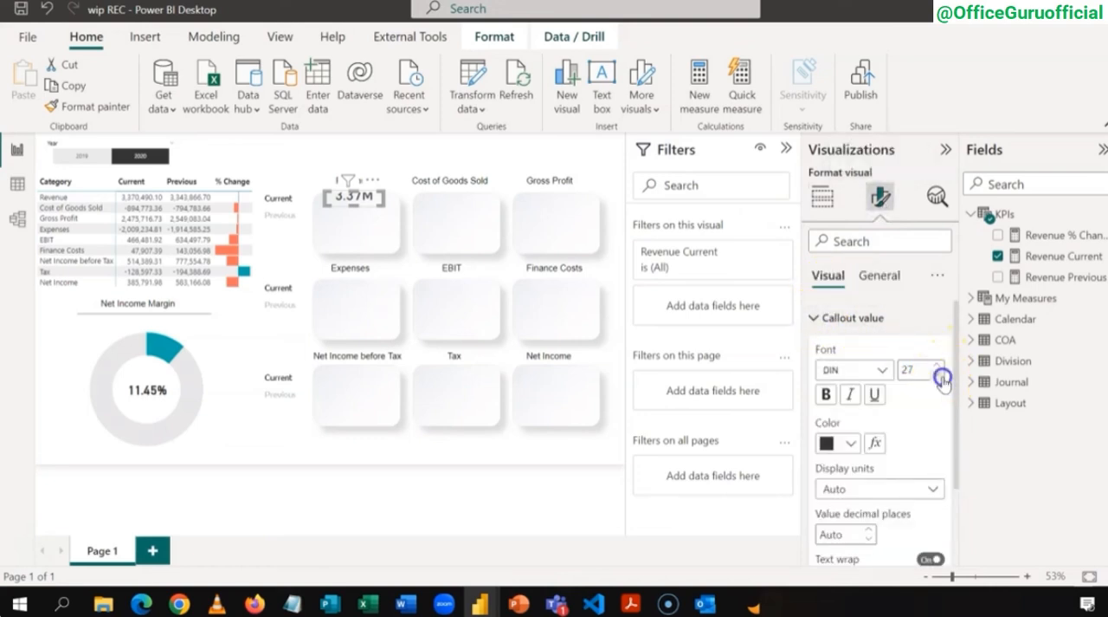
left_click(942, 378)
left_click(942, 378)
left_click(942, 377)
left_click(941, 371)
left_click(941, 371)
left_click(940, 371)
Step: Turn off the Revenue Current card's category label and make its callout value bold
scroll(940, 372, "down", 2)
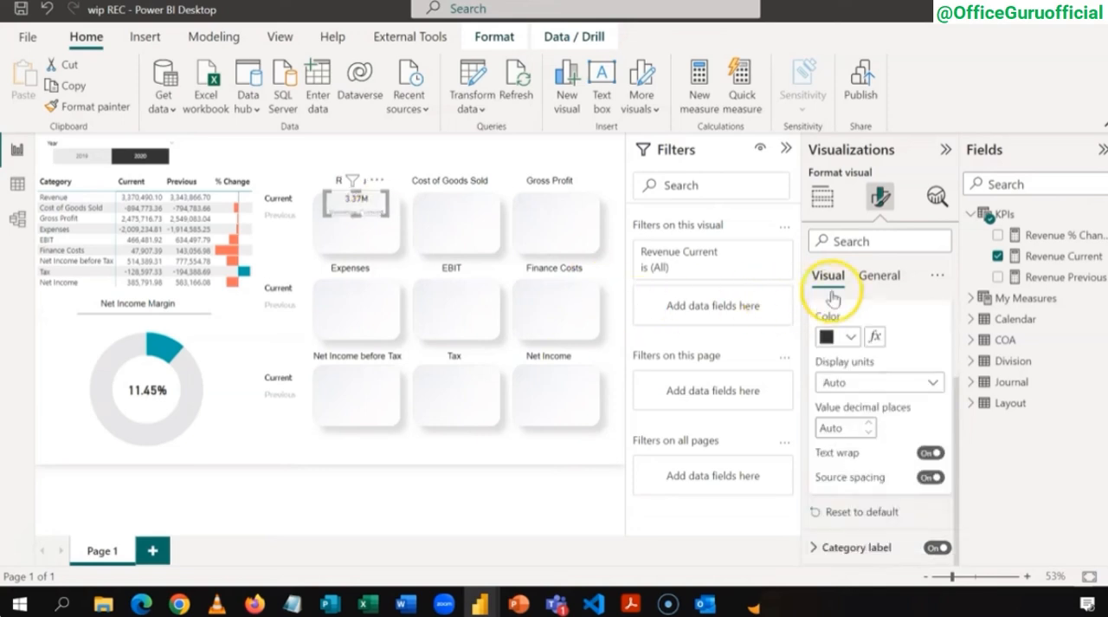
left_click(931, 547)
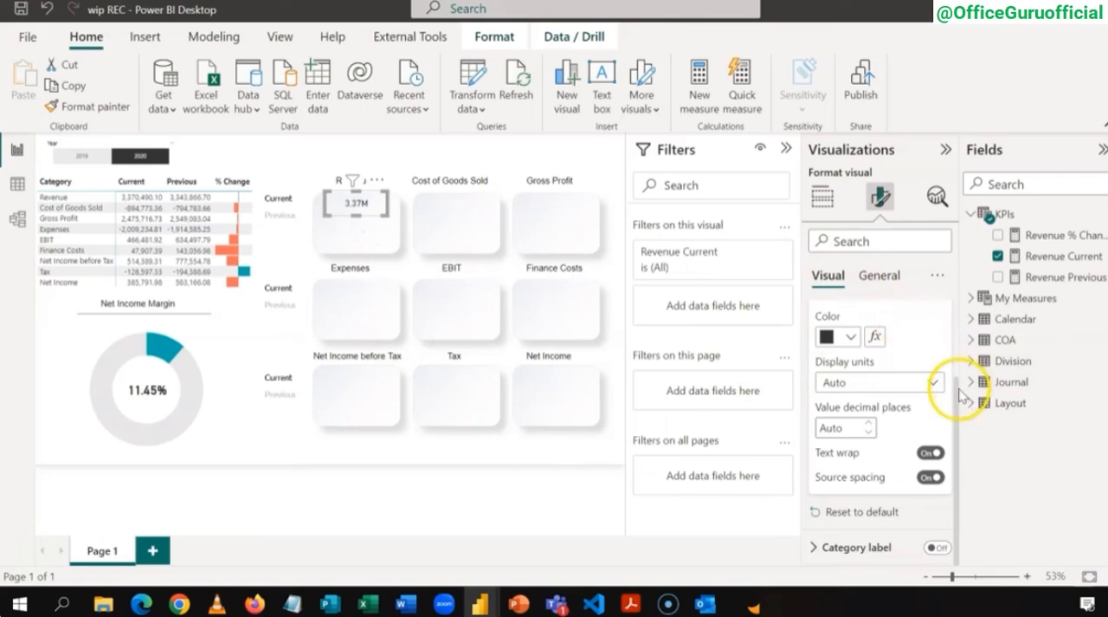
scroll(960, 286, "up", 2)
left_click(829, 395)
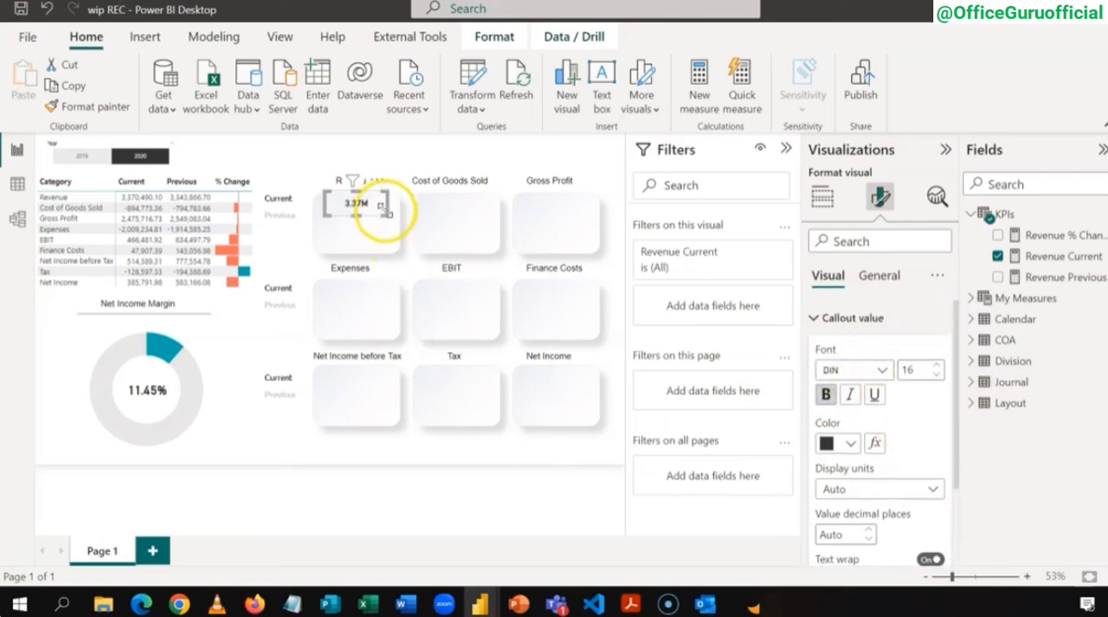
Step: Reduce the Revenue Current card's height so it sits compactly along the upper edge of the Revenue tile
left_click_drag(388, 211, 388, 210)
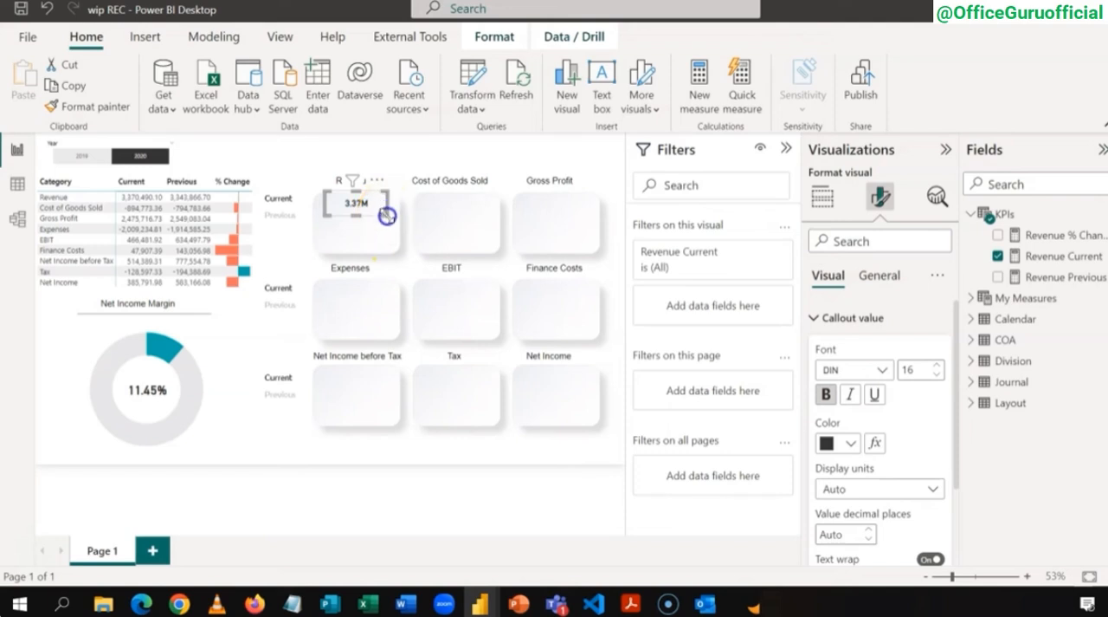
left_click_drag(388, 213, 384, 211)
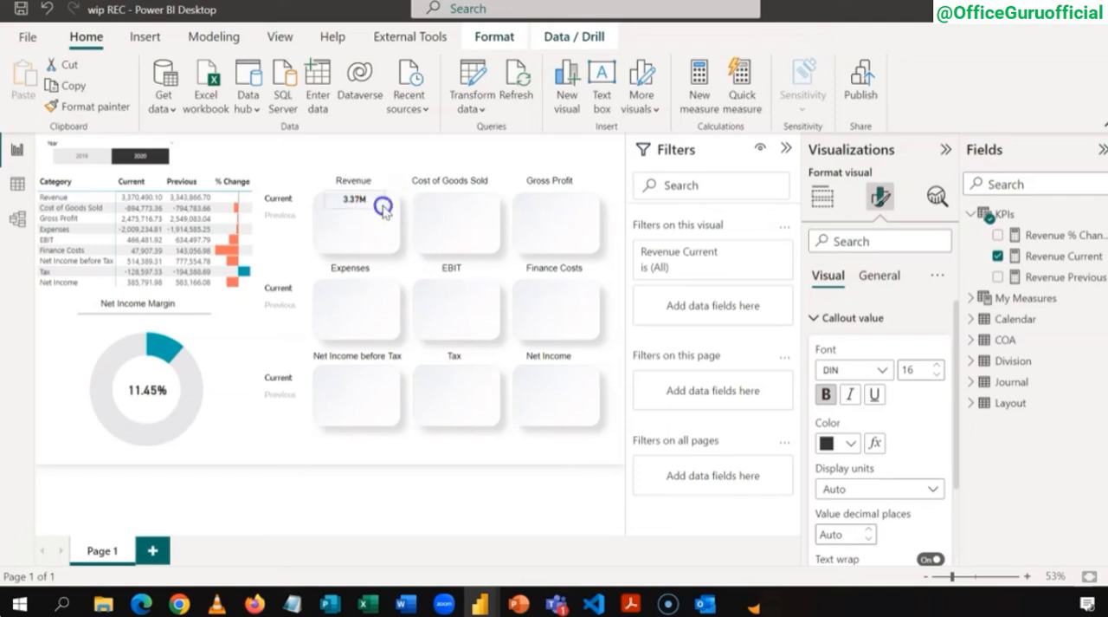
left_click(383, 211)
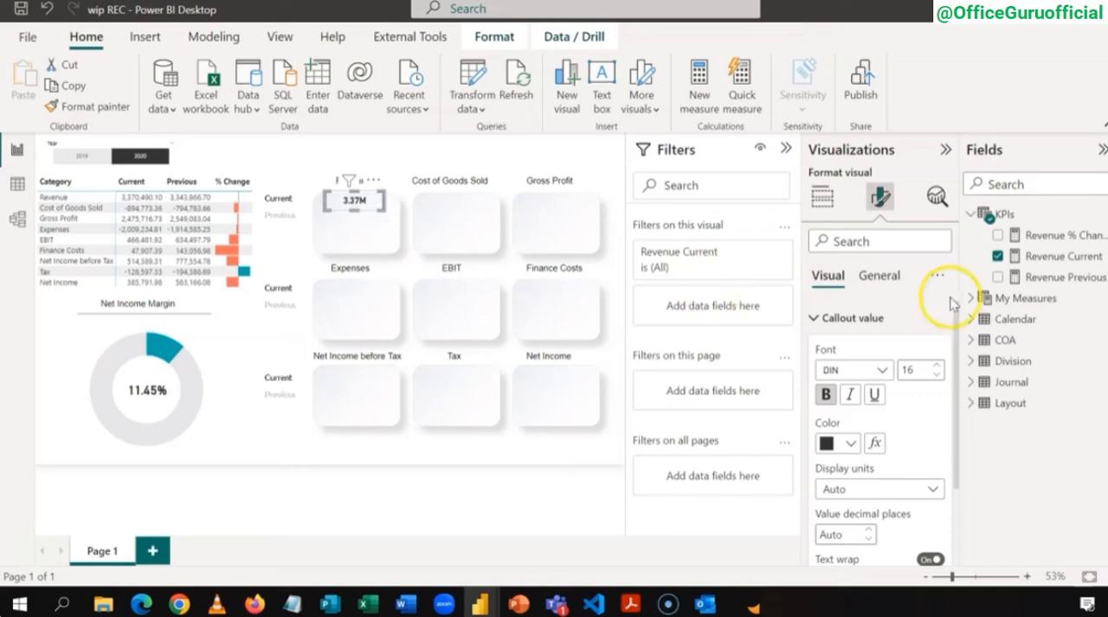
left_click(881, 277)
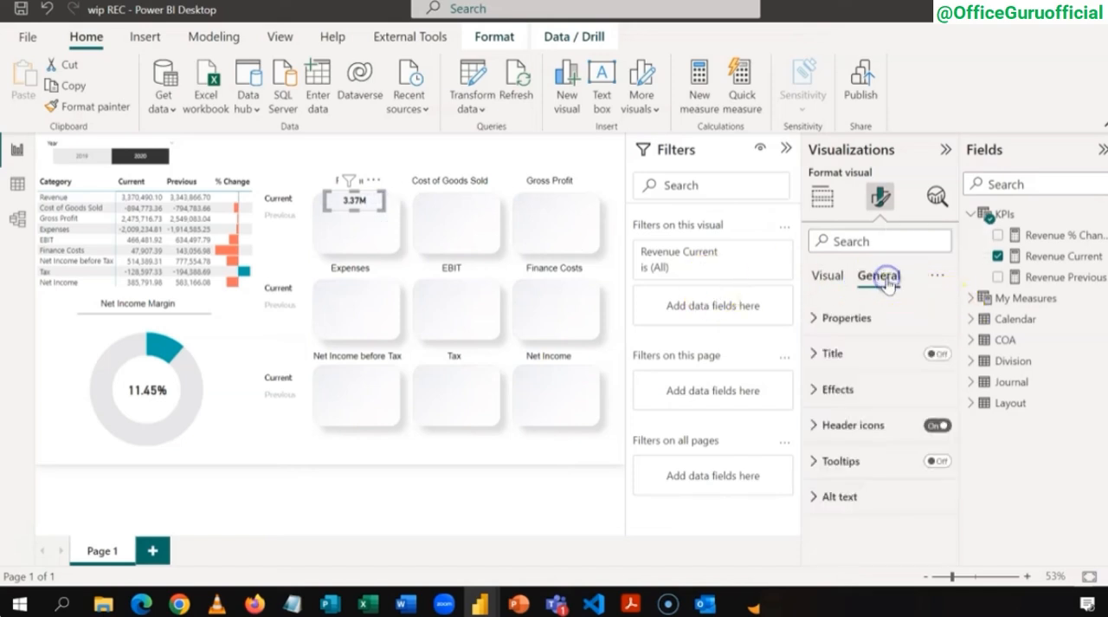
left_click(813, 391)
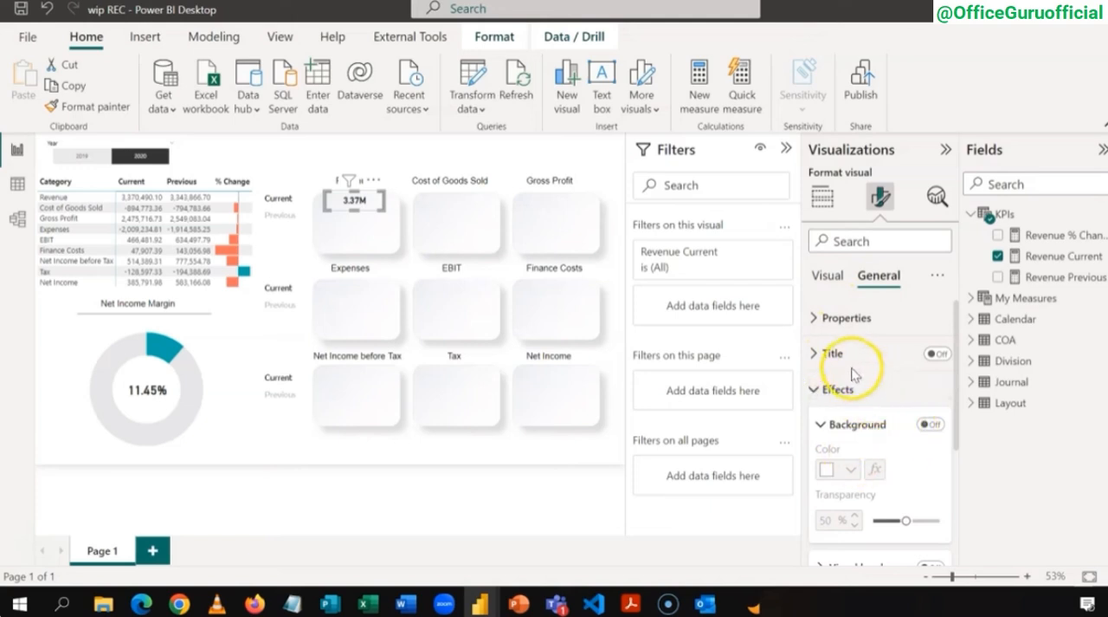
left_click(834, 278)
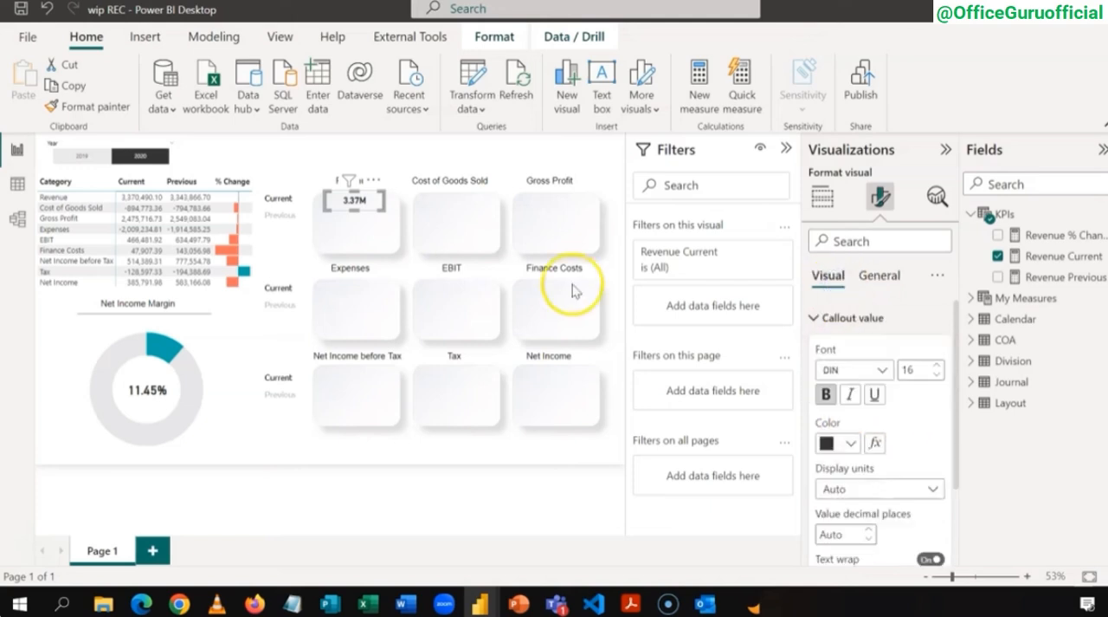
Step: Duplicate the Revenue Current card and position the copy directly below the original inside the Revenue tile
left_click(419, 161)
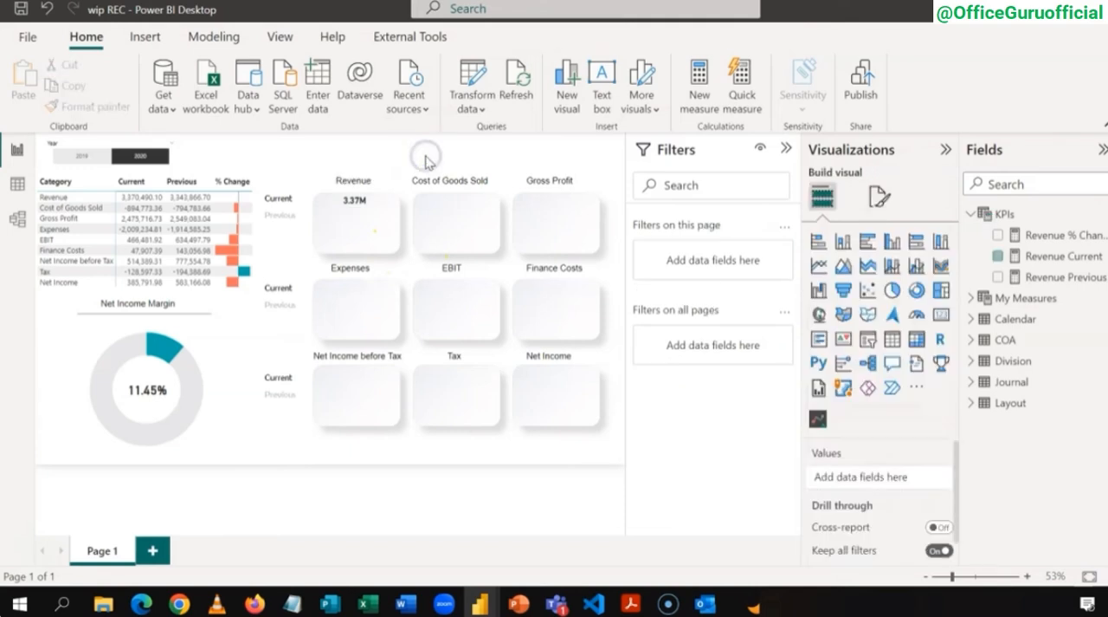
left_click(346, 208)
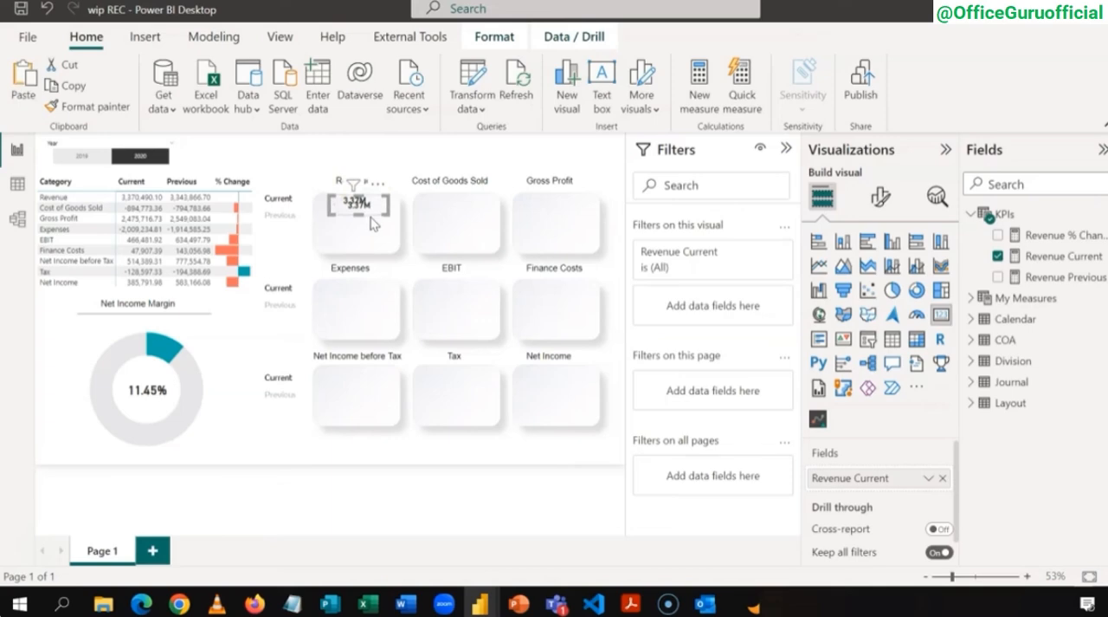
left_click(372, 222)
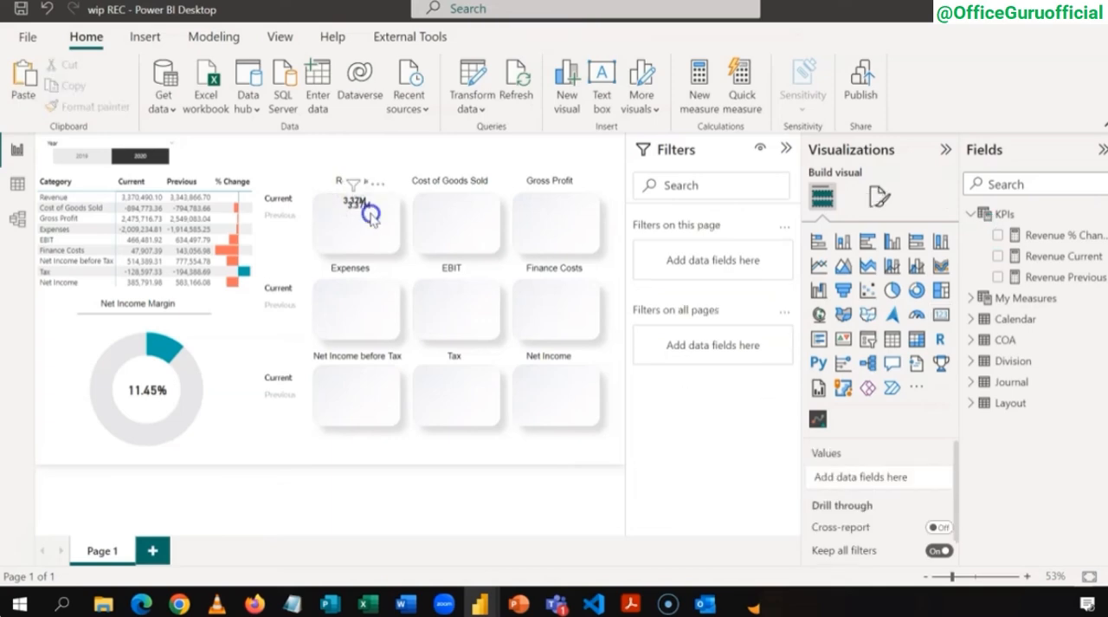
left_click(371, 216)
left_click_drag(364, 222, 359, 224)
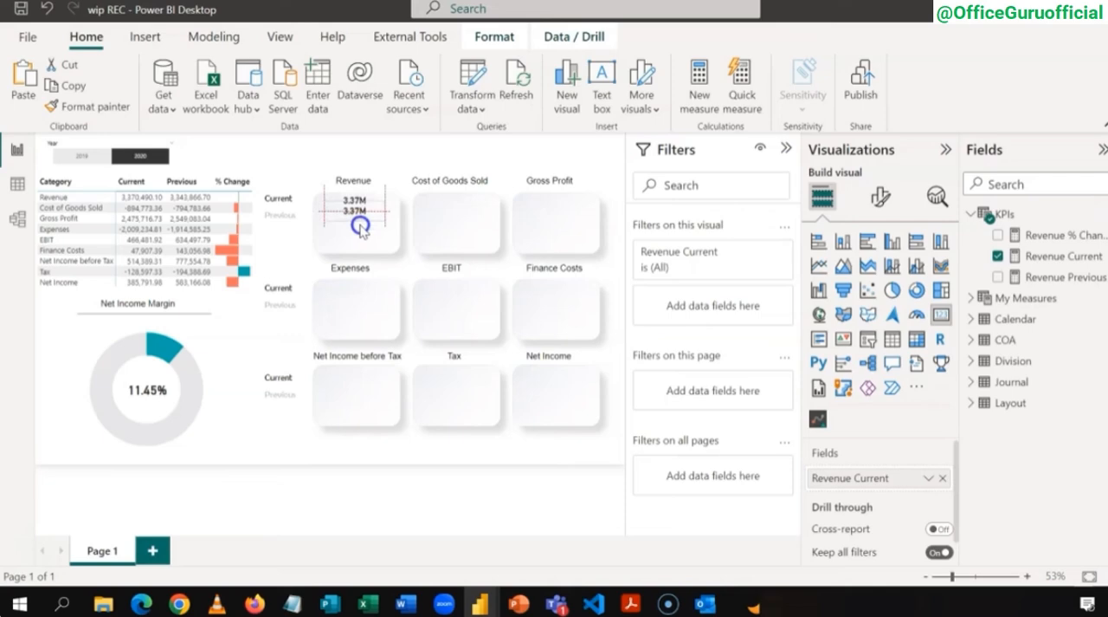
left_click_drag(360, 226, 362, 229)
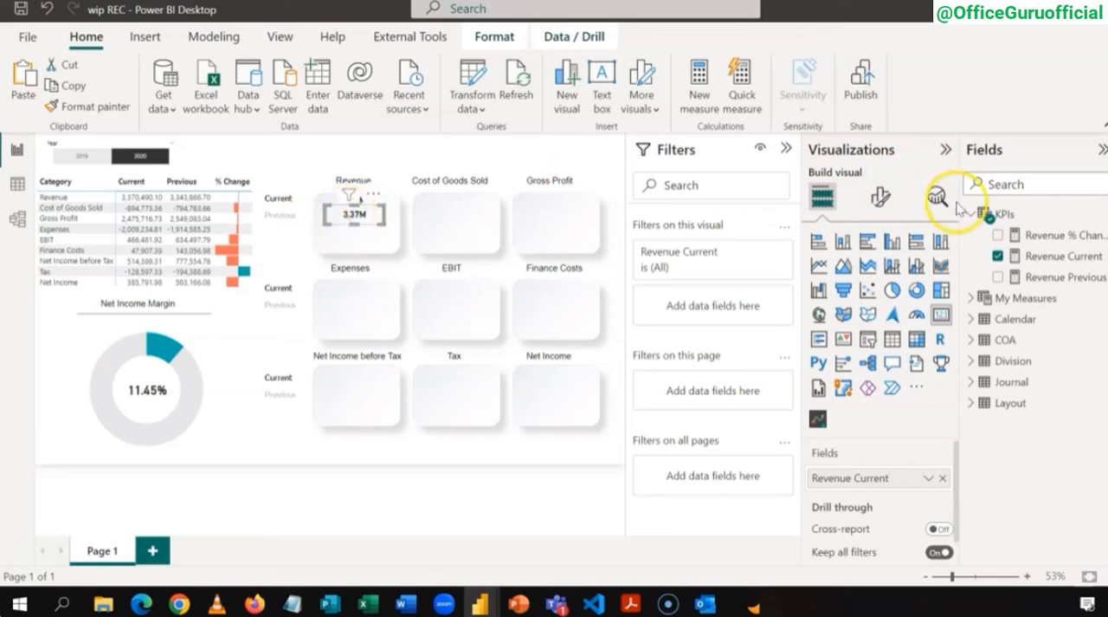
Step: Replace the copied card's field with Revenue Previous and set its callout value color to White, 30% darker
left_click(999, 257)
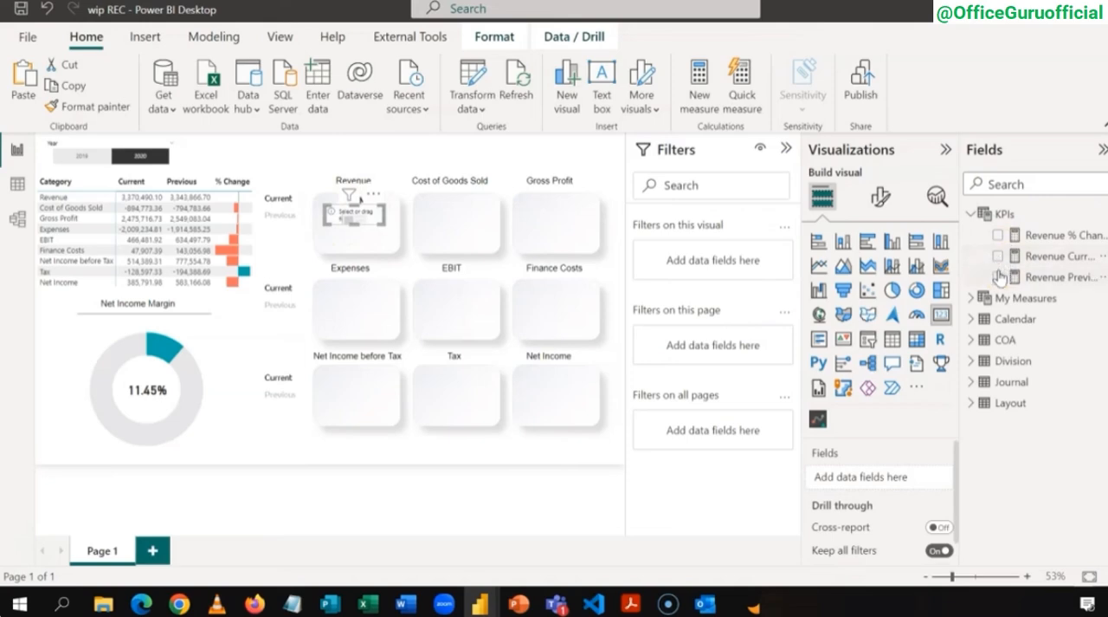
left_click(998, 277)
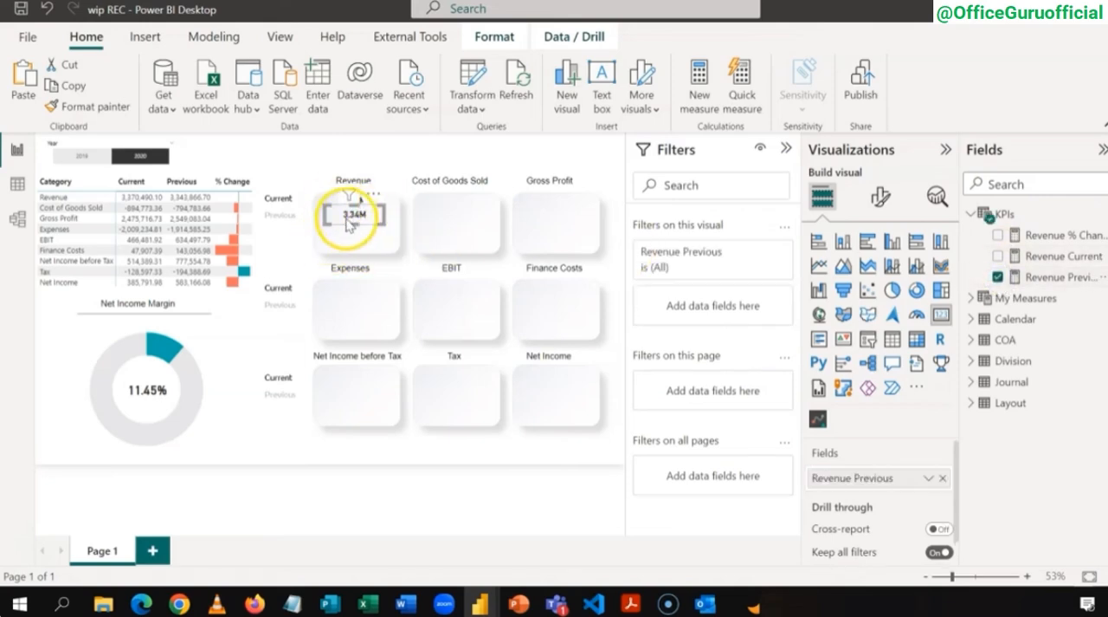
left_click(877, 209)
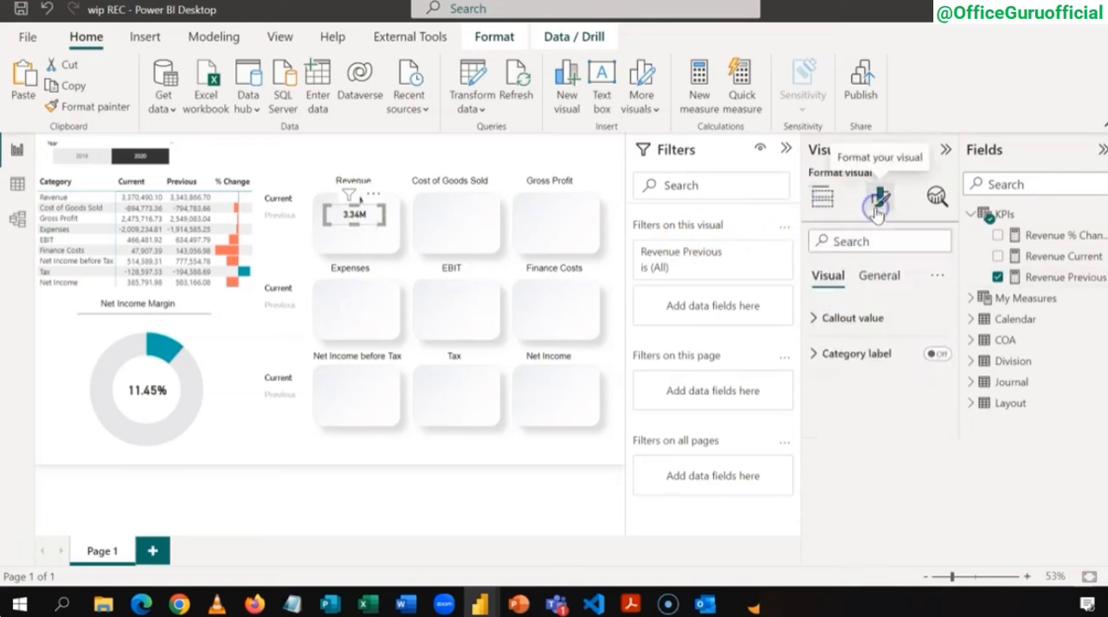
left_click(819, 317)
left_click(851, 442)
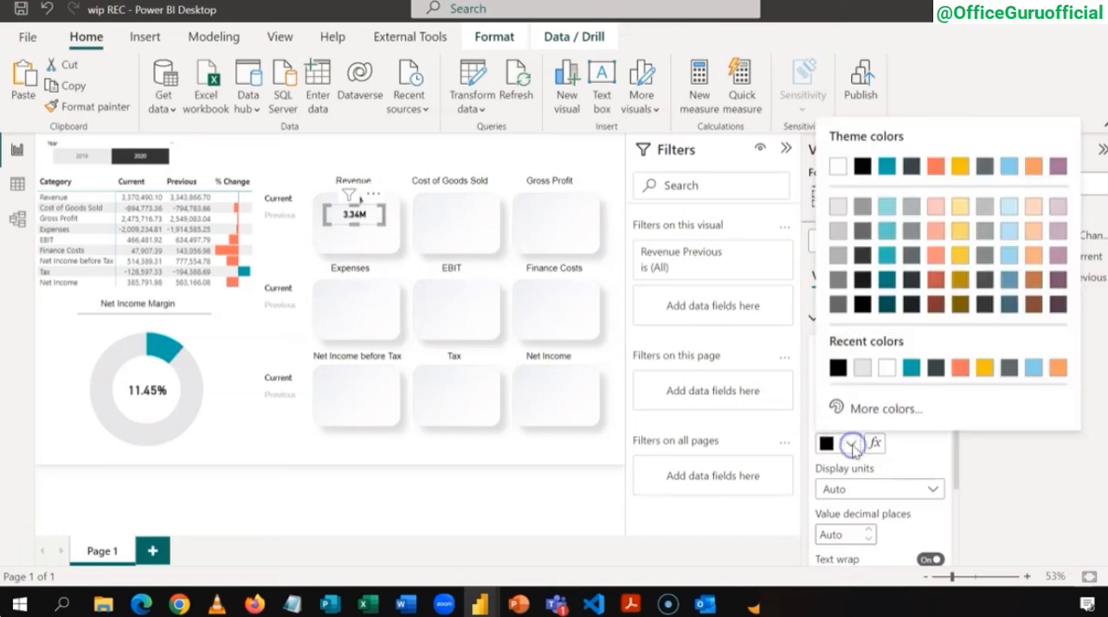
left_click(837, 258)
left_click(371, 314)
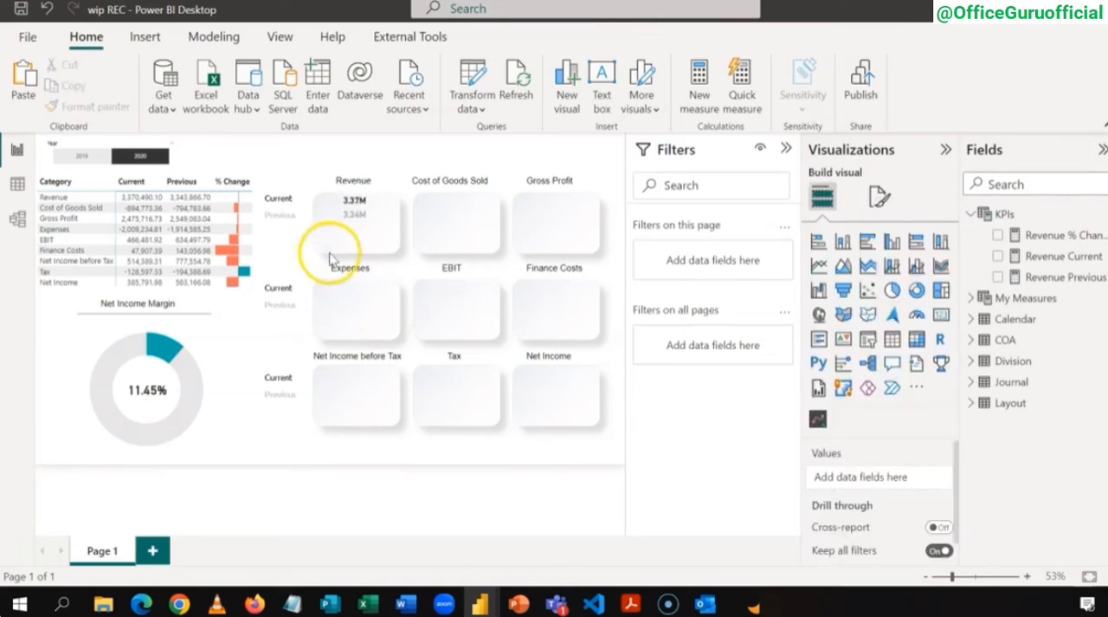
Step: Duplicate the Revenue Previous card, place the copy directly below it, and replace its field with Revenue % Change
left_click(374, 230)
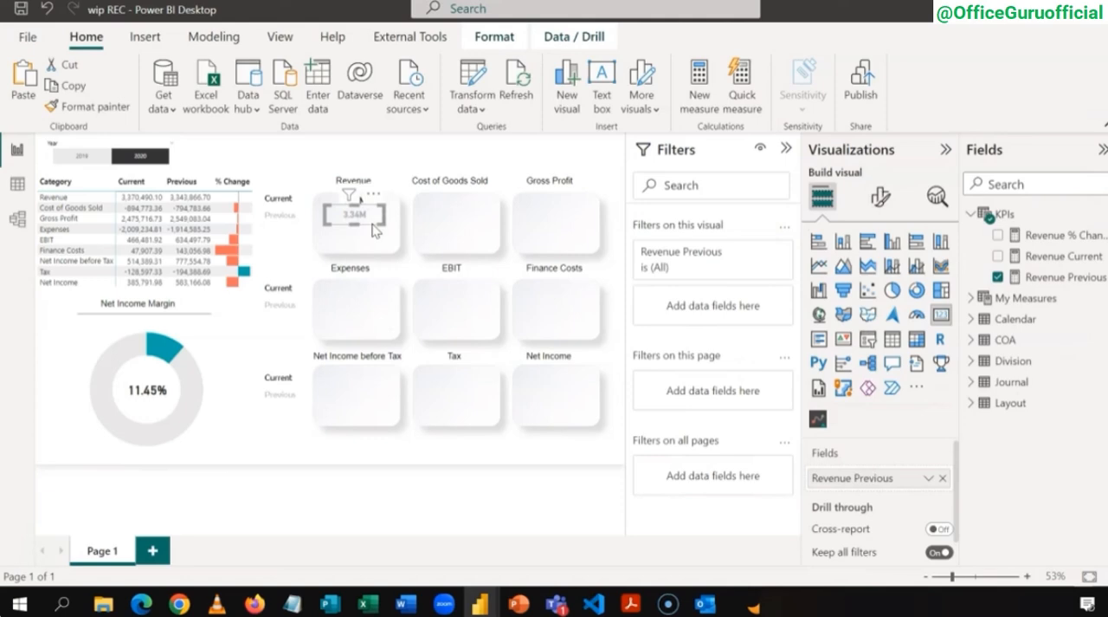
key("ctrl+v")
left_click_drag(374, 229, 363, 242)
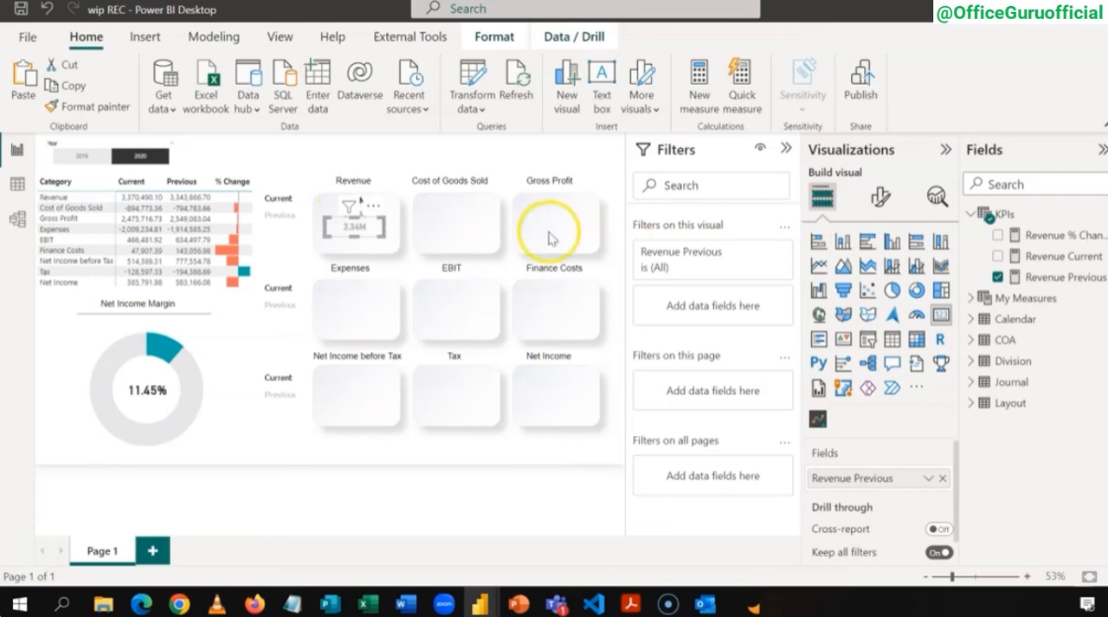
left_click(999, 277)
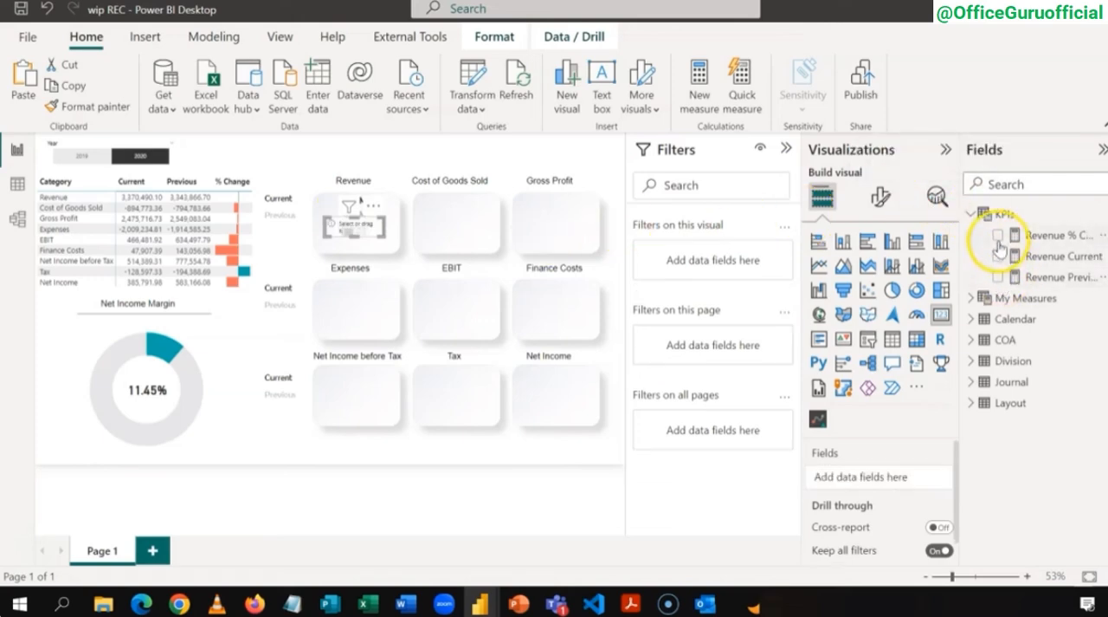
left_click(998, 234)
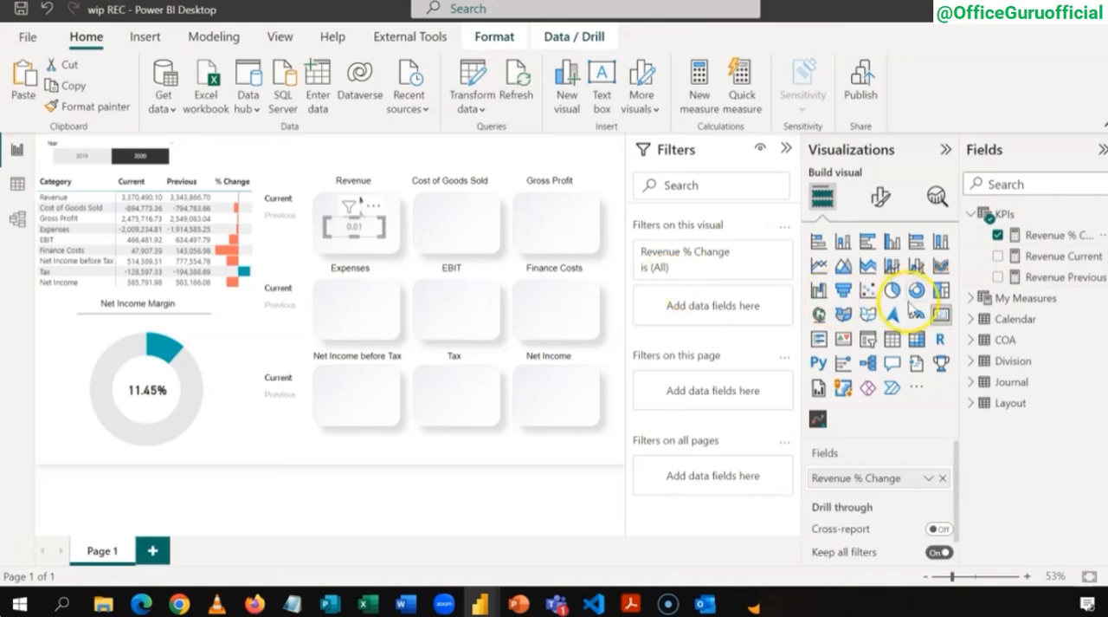
Step: Format the Revenue % Change measure as a percentage with 0 decimal places
left_click(1048, 237)
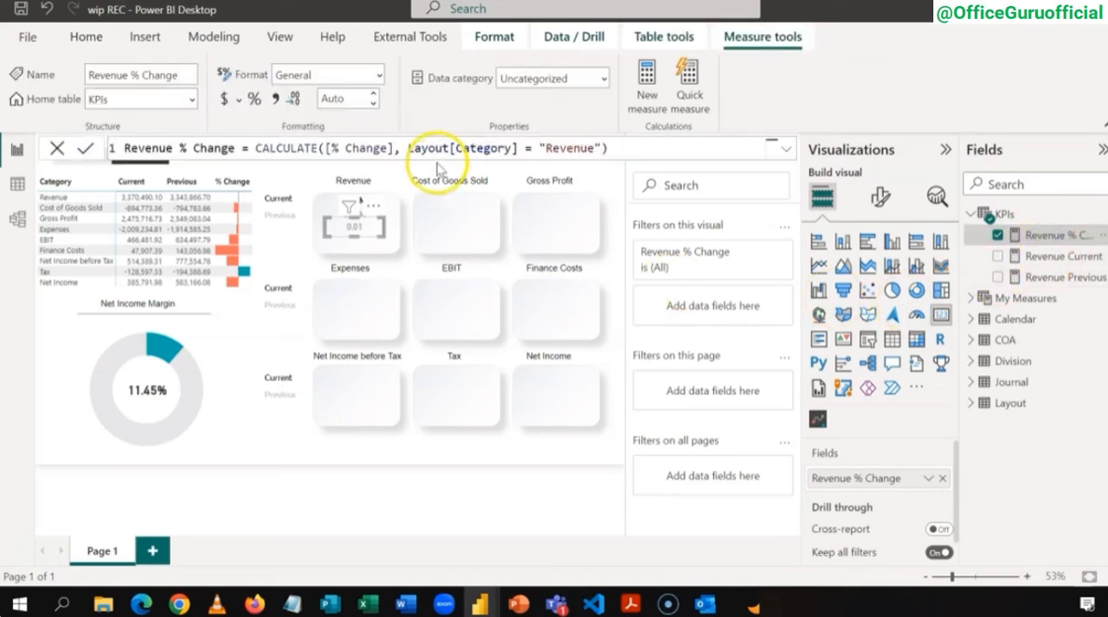
left_click(255, 101)
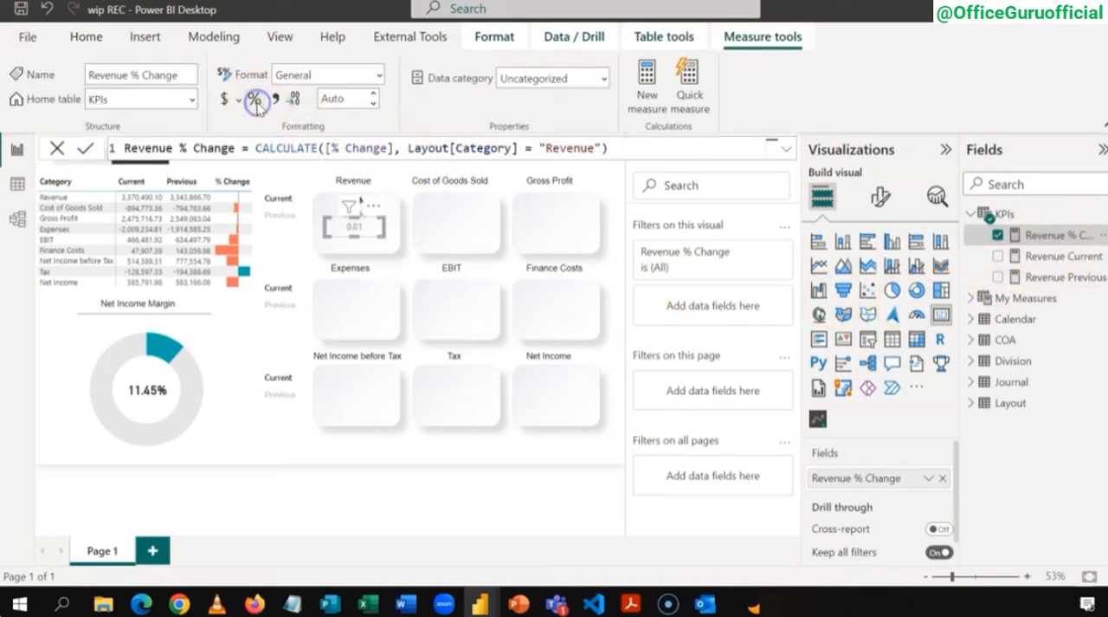
left_click(255, 100)
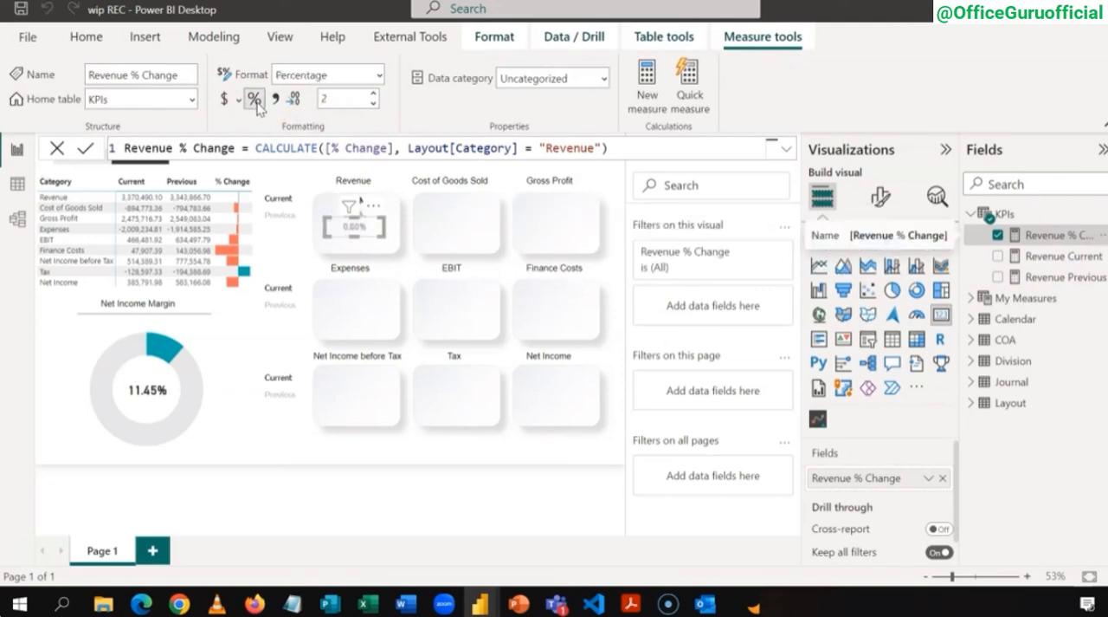
left_click(254, 102)
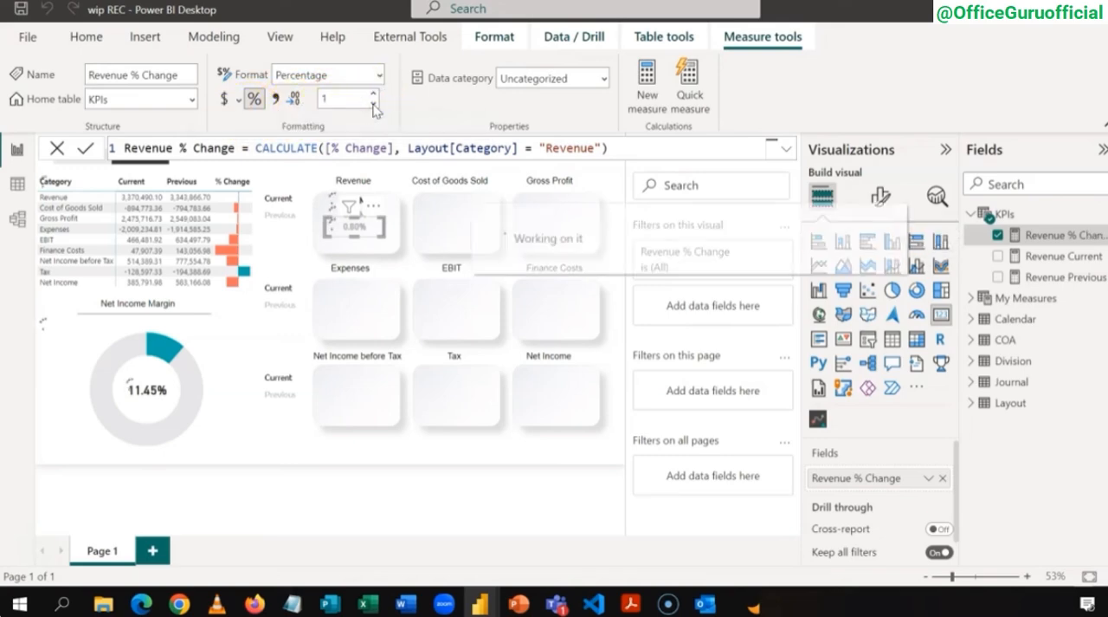
left_click(373, 105)
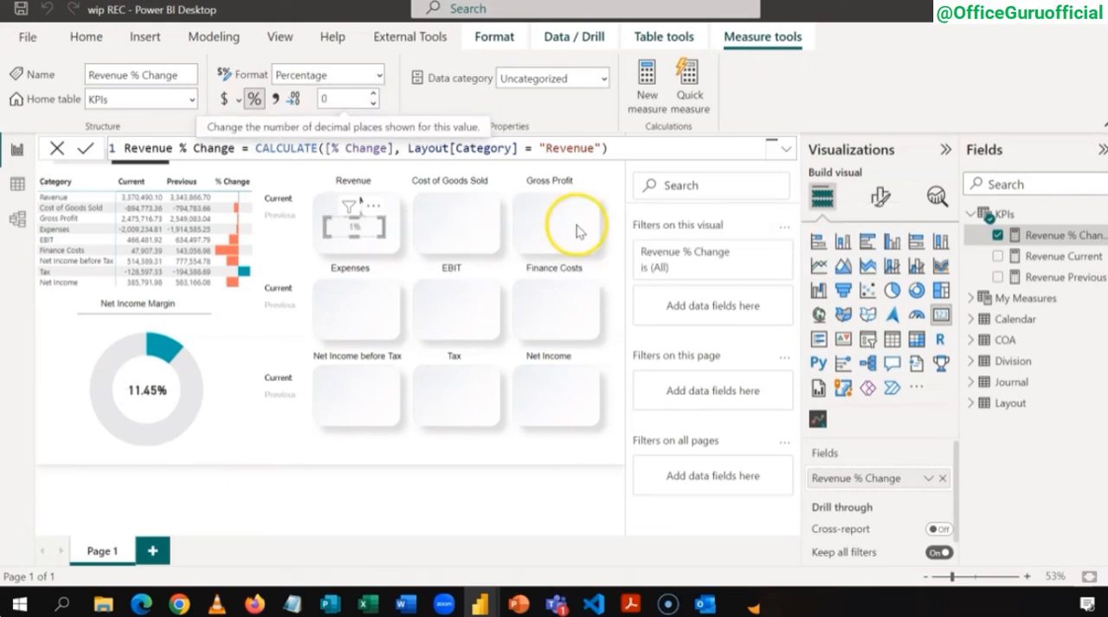
left_click(281, 233)
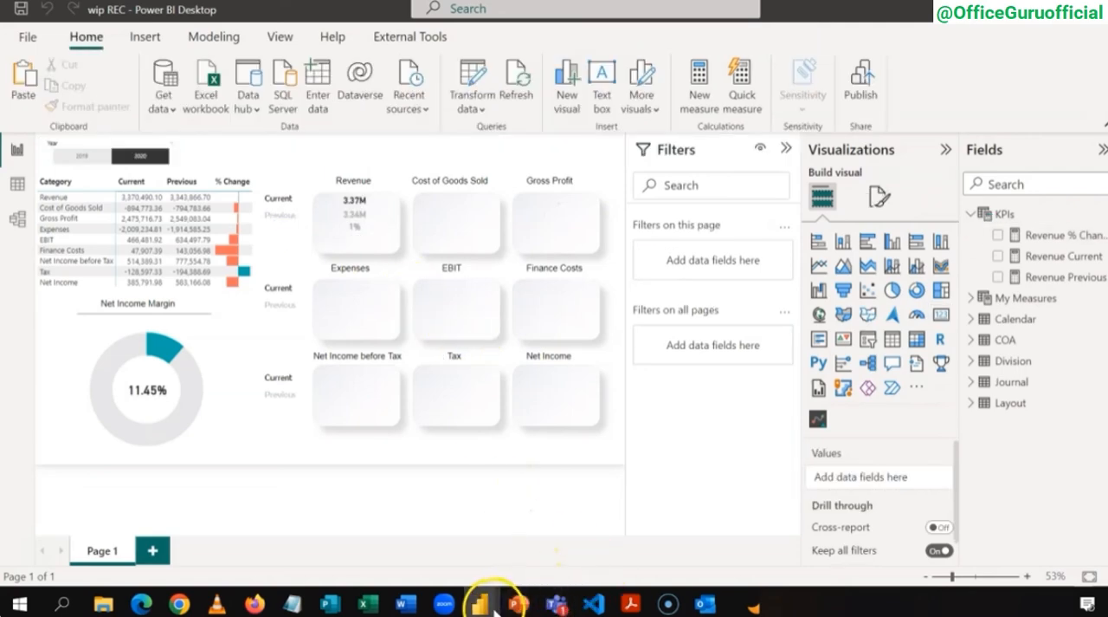
Step: Examine the KPI tiles in the Creating an Income Statement Dashboard_Finish report and return to the wip REC report
mouse_move(482, 603)
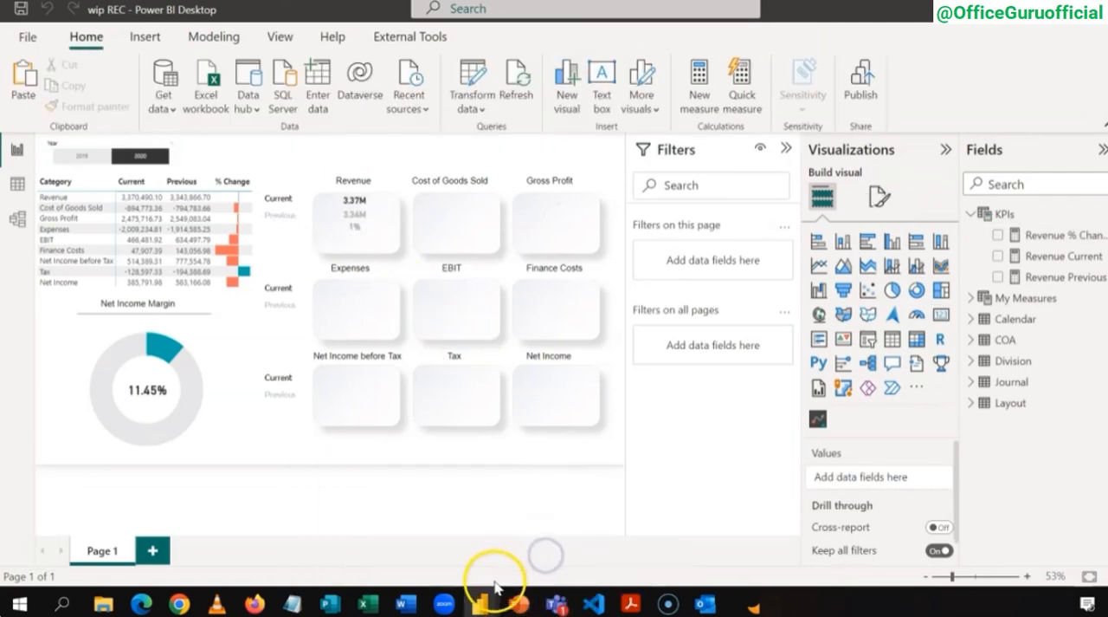
left_click(427, 561)
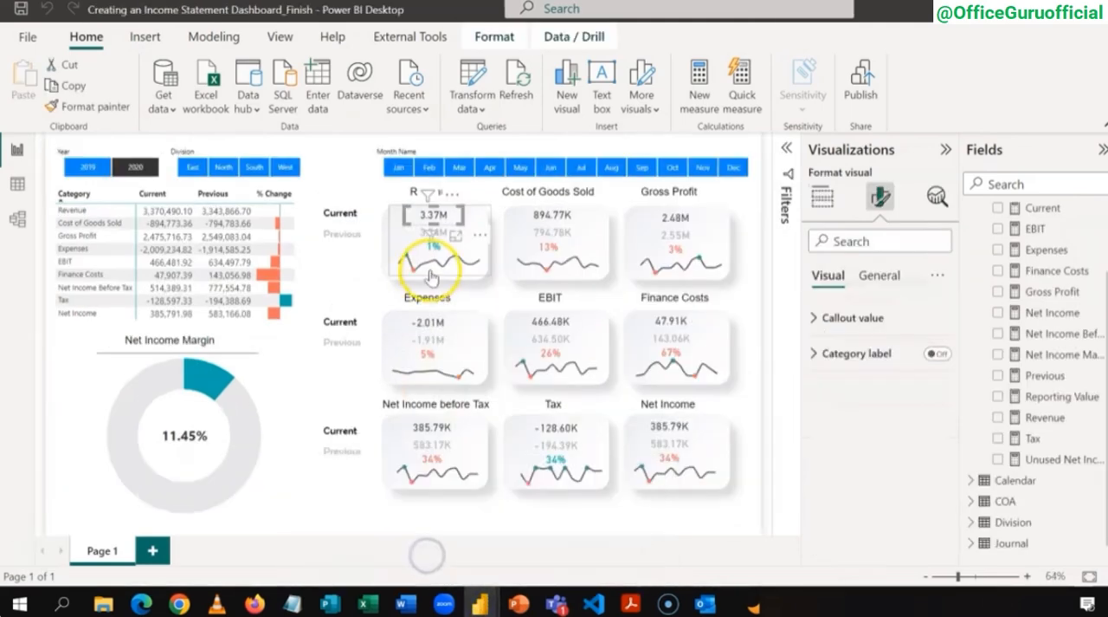
left_click(353, 268)
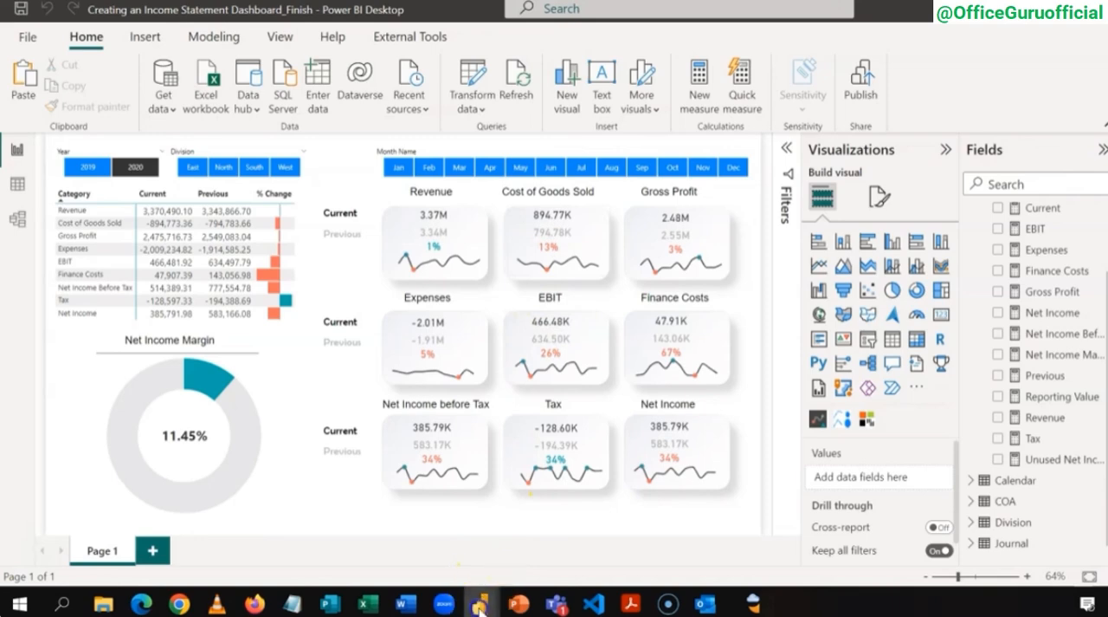
mouse_move(482, 596)
left_click(530, 552)
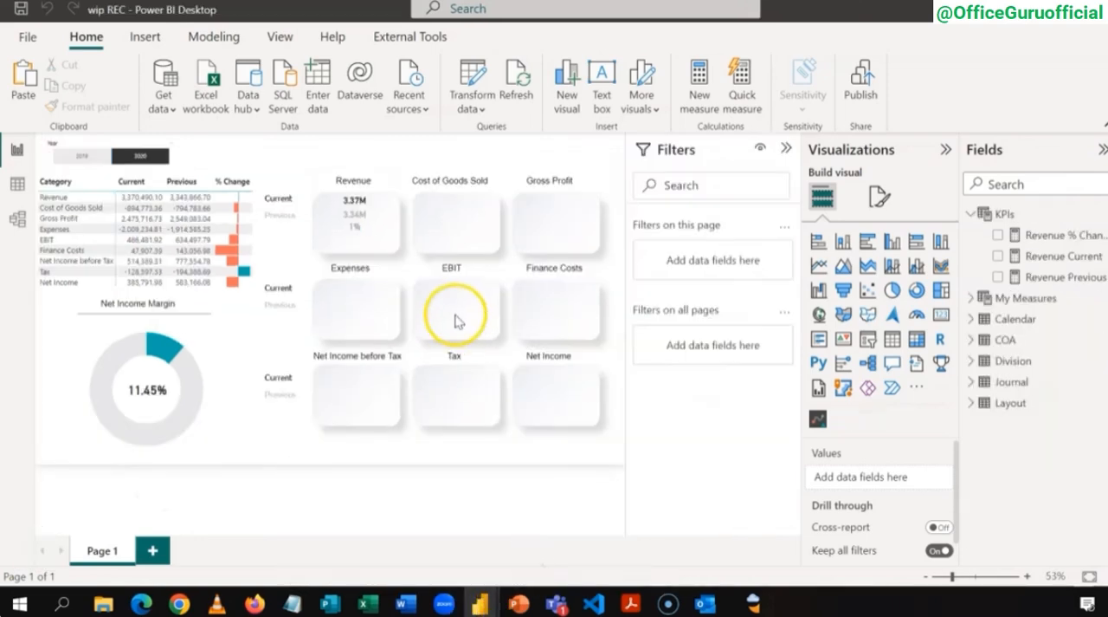
Step: Open the conditional formatting settings for the callout value color of the Revenue % Change card
left_click(367, 236)
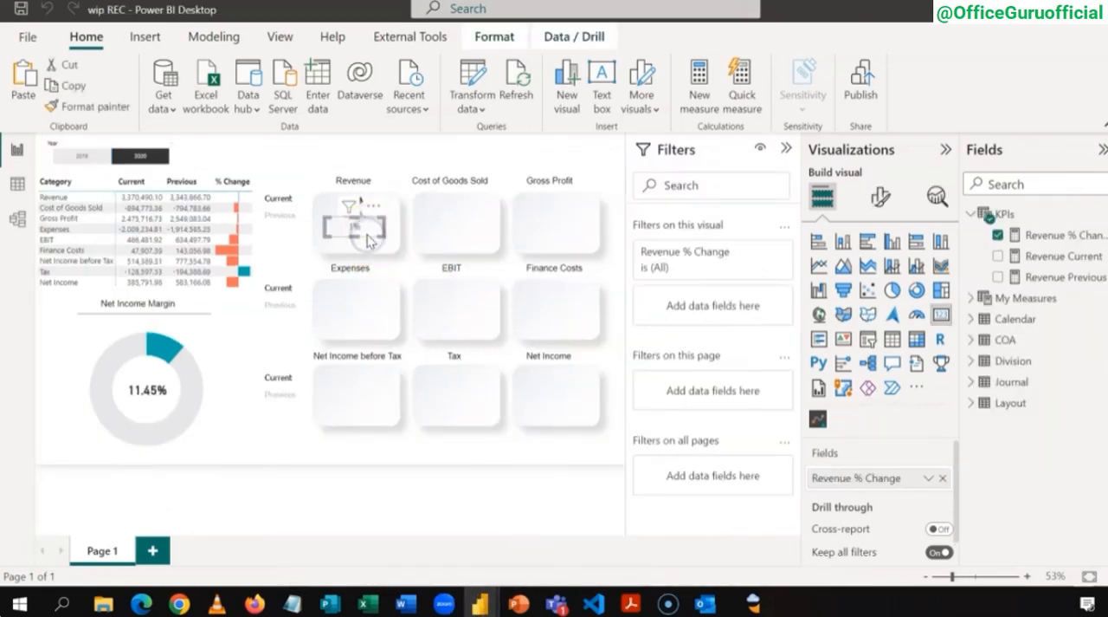
left_click(356, 227)
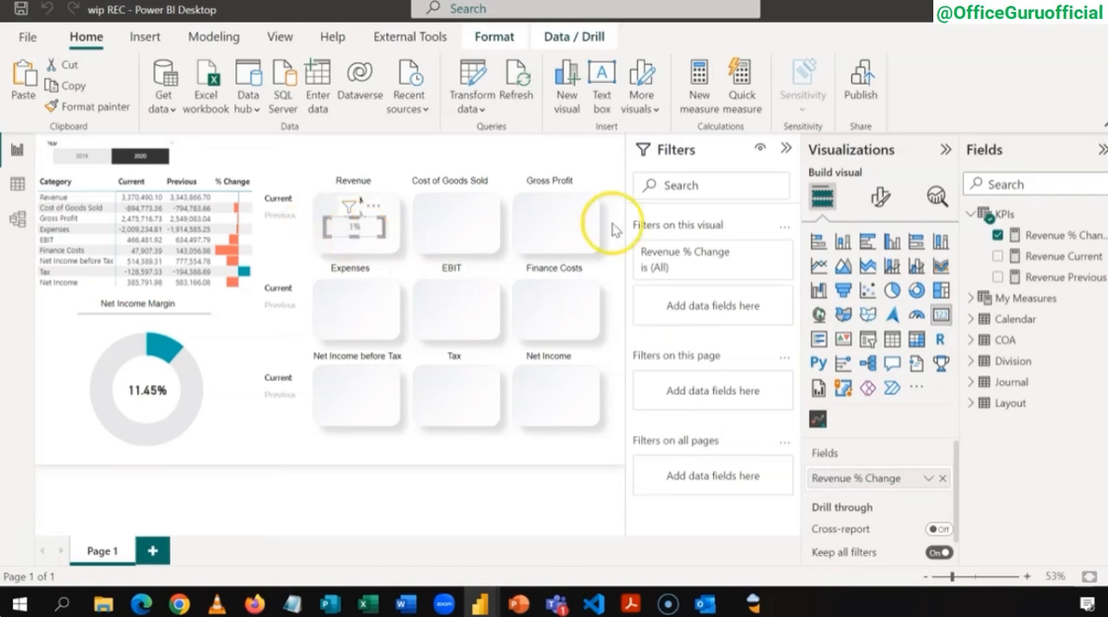
left_click(876, 199)
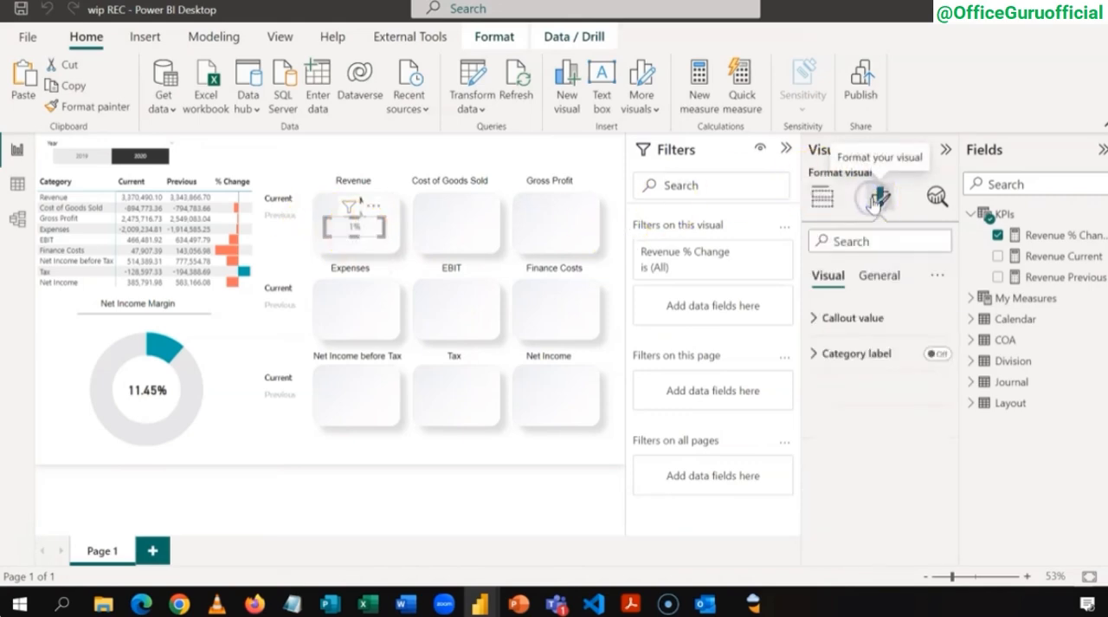
left_click(814, 319)
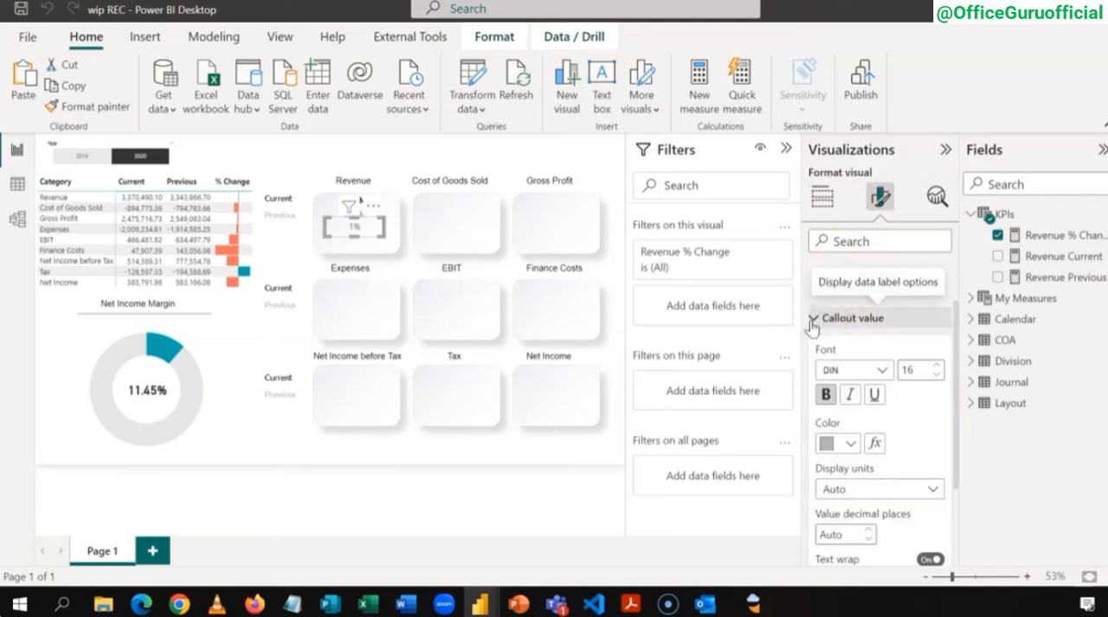
left_click(876, 444)
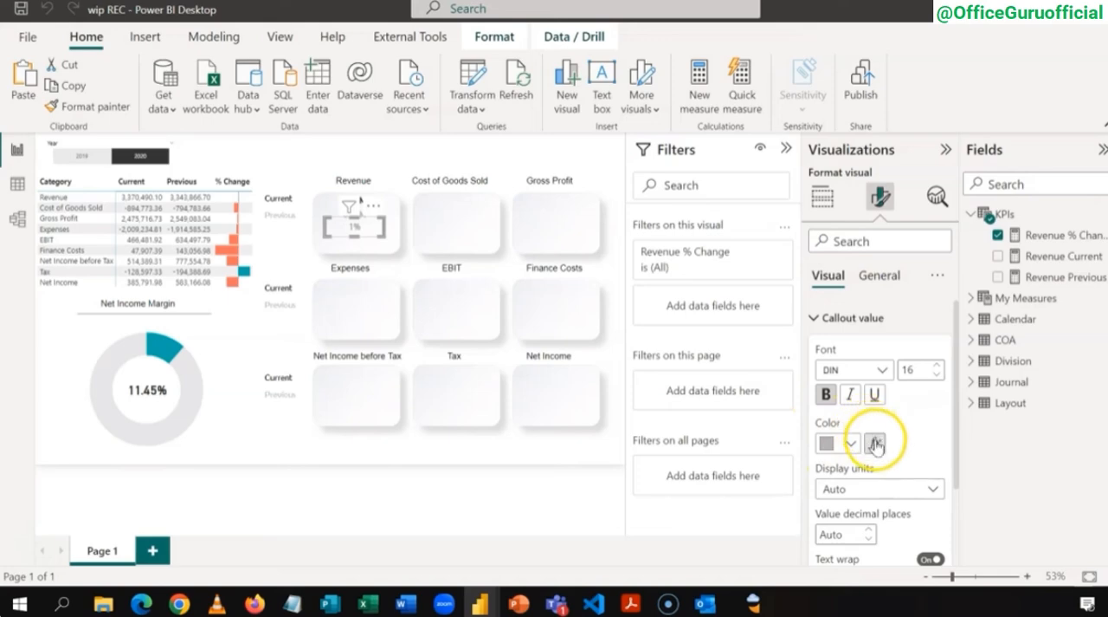
left_click(877, 445)
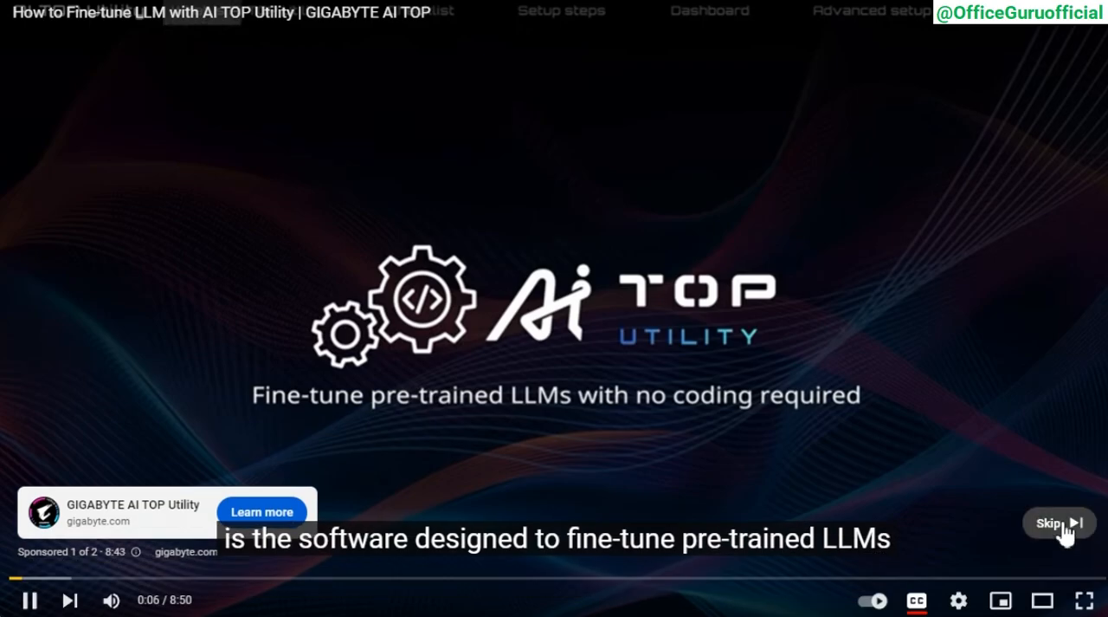
left_click(1061, 523)
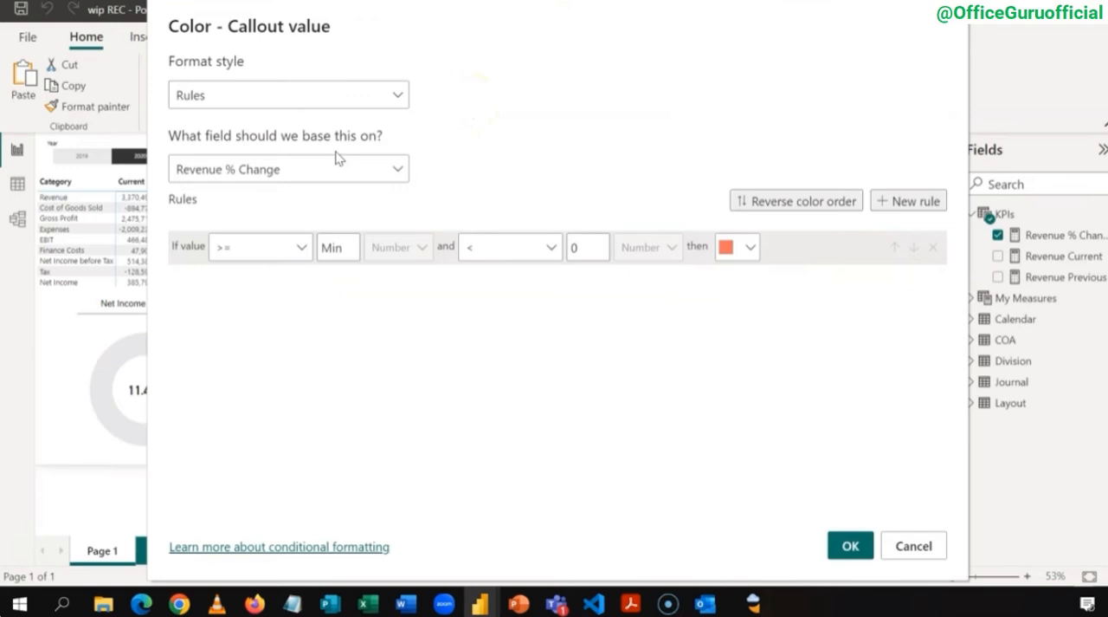
Step: Add a second color rule for Revenue % Change values >= 0 and <= Max
left_click(343, 289)
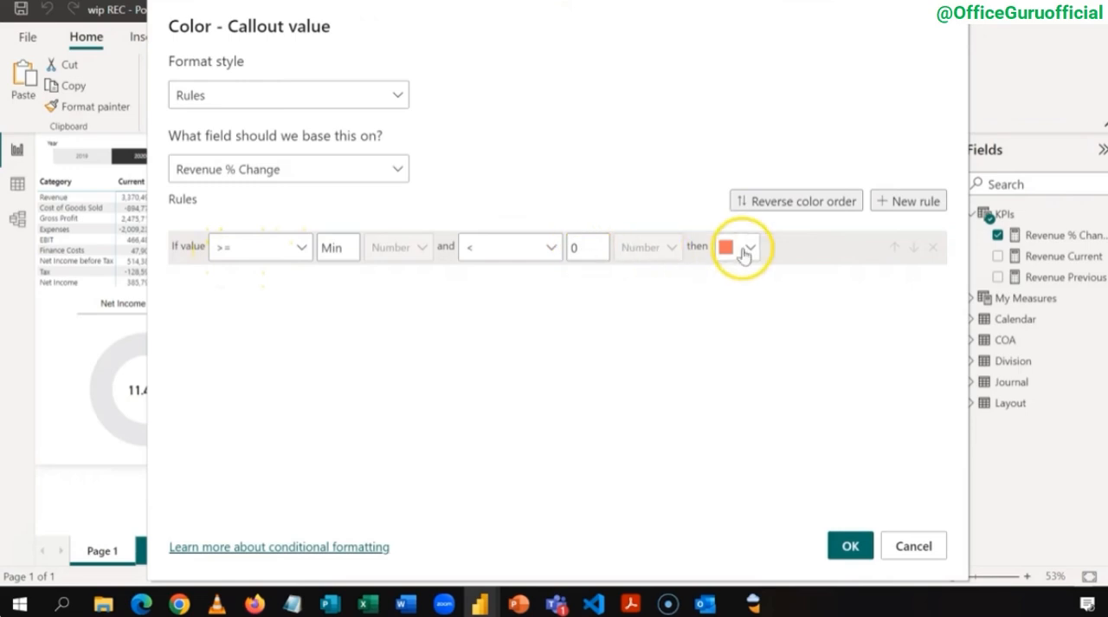
left_click(908, 205)
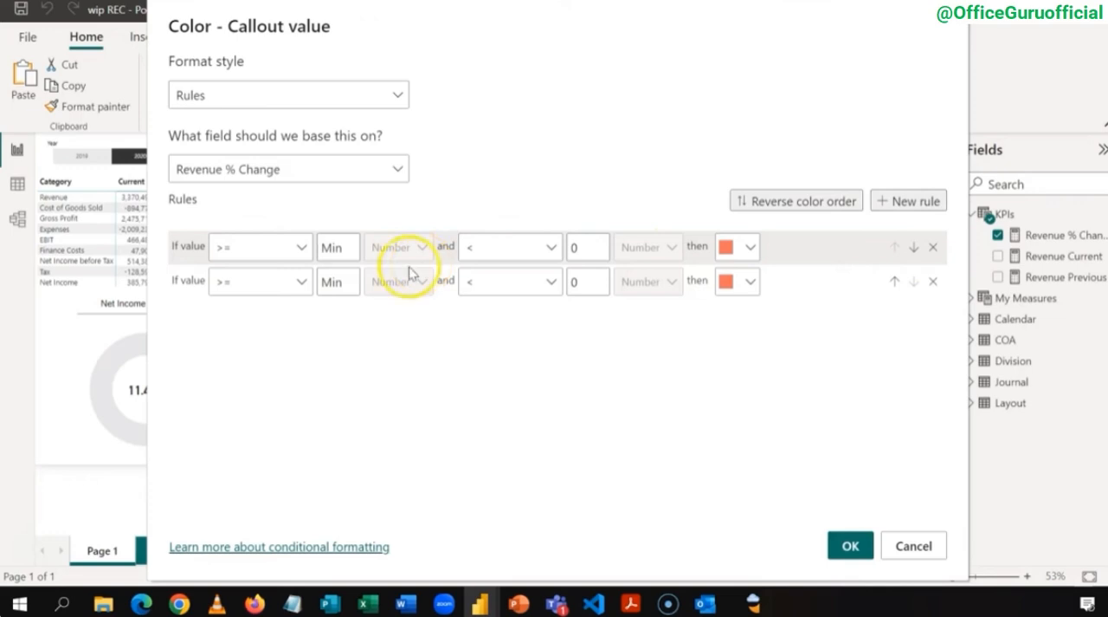
left_click(354, 279)
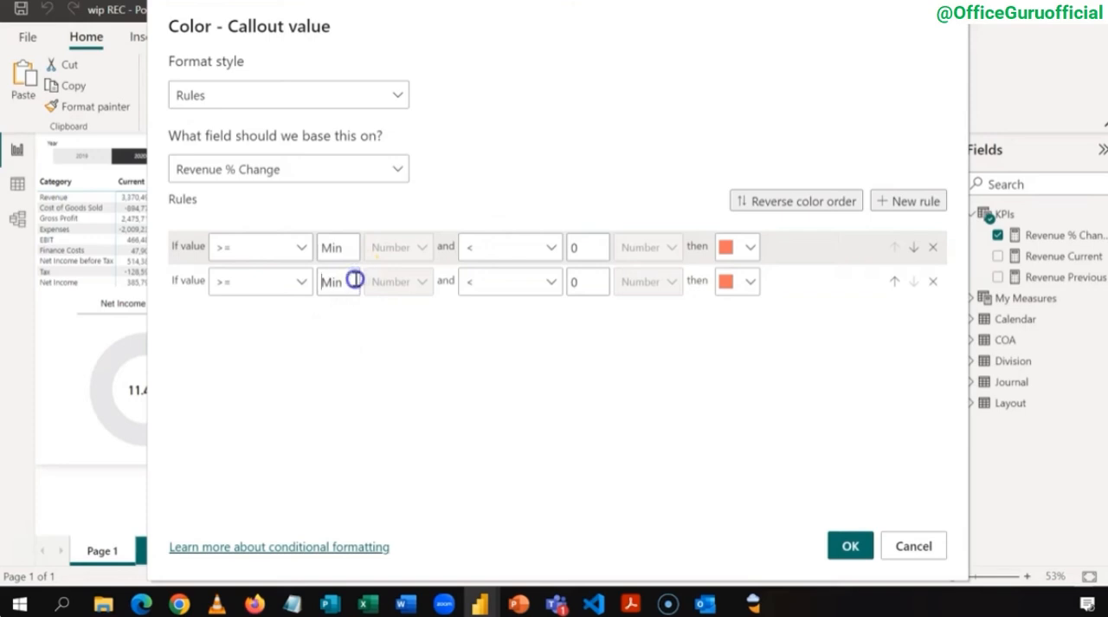
type("0")
key("Tab")
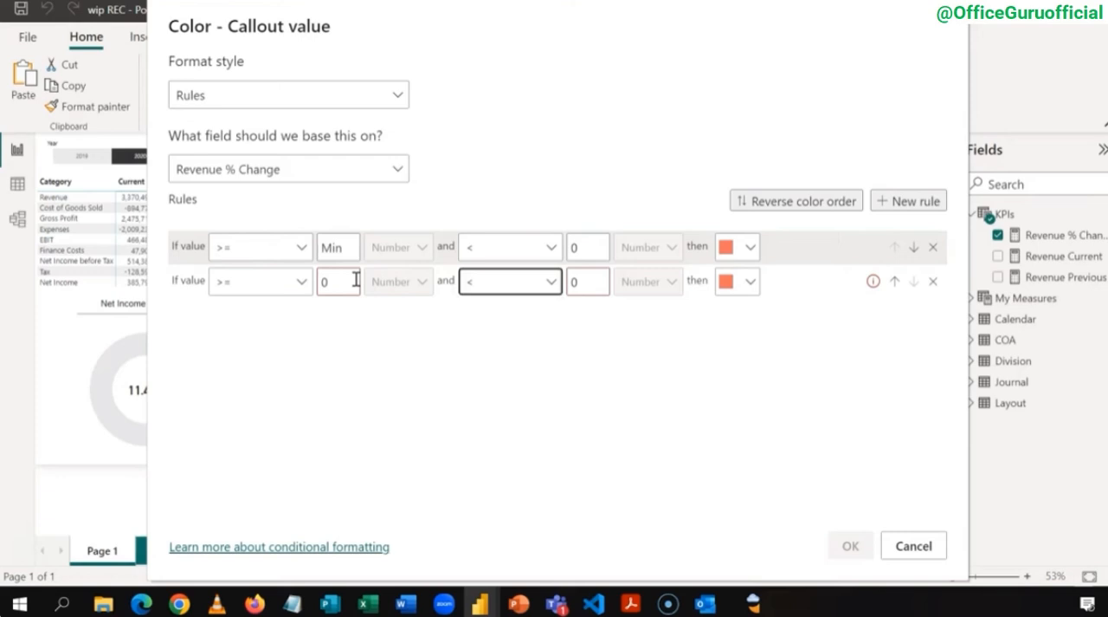
left_click(542, 285)
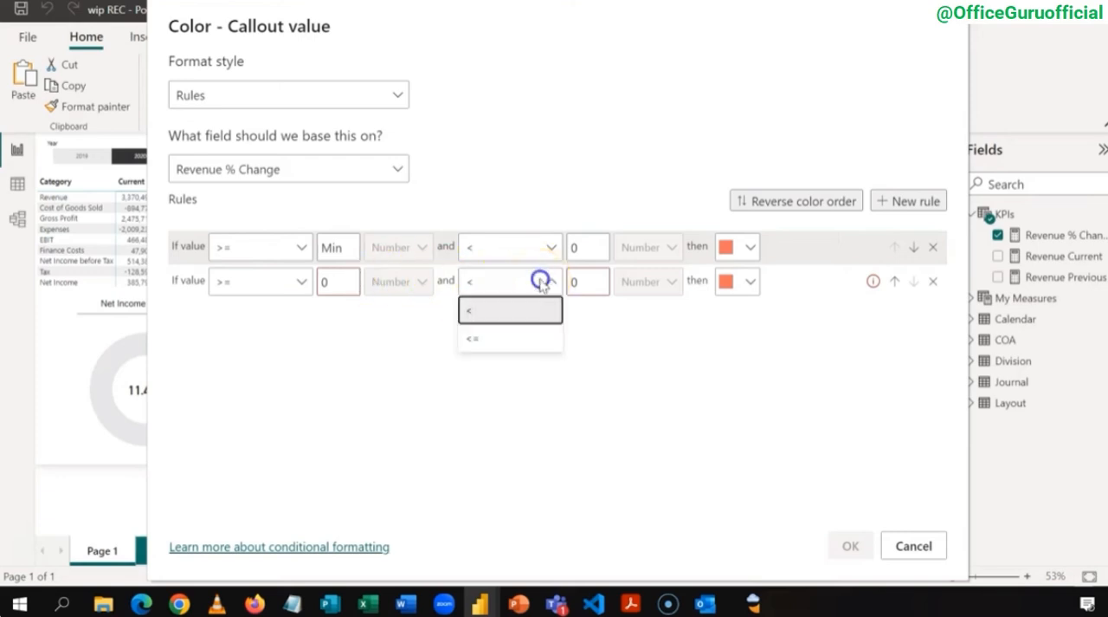
left_click(515, 334)
left_click(581, 287)
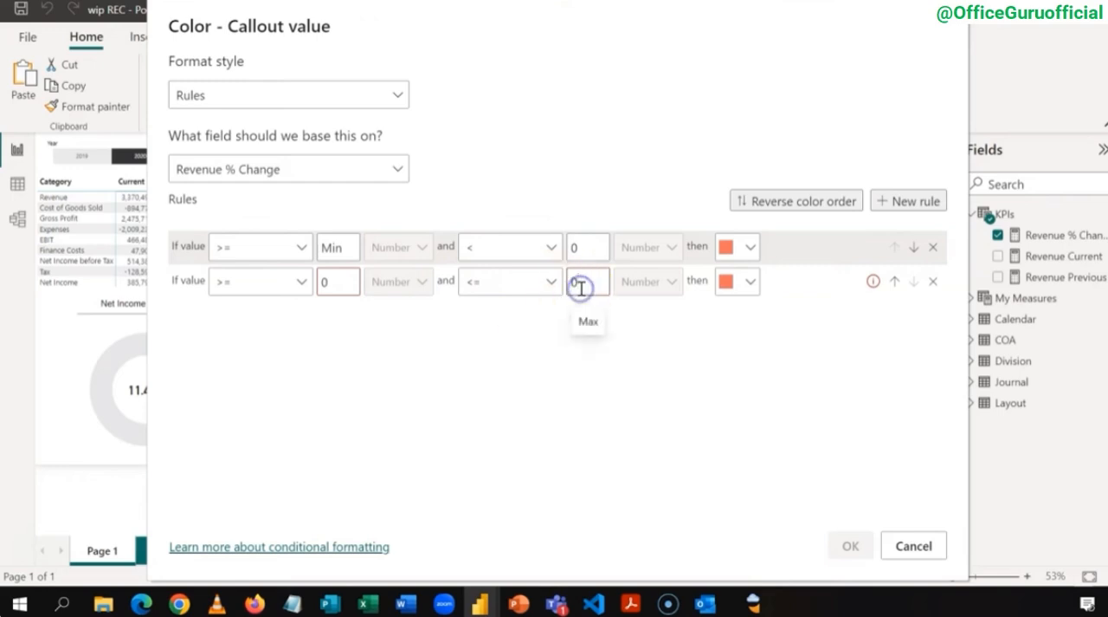
left_click(588, 320)
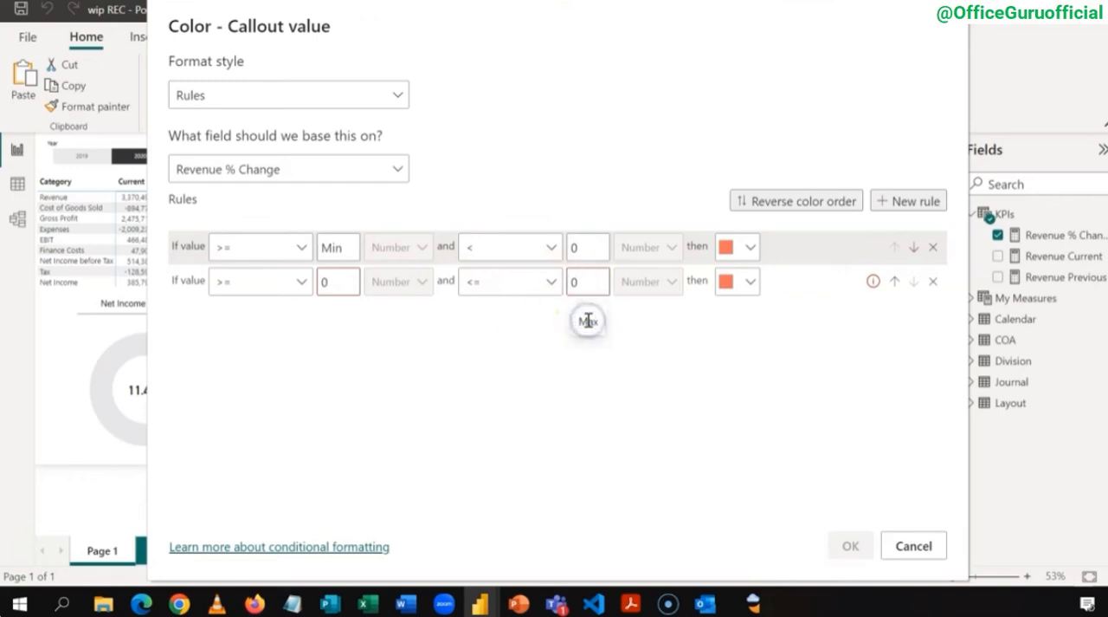
left_click(606, 275)
key("BackSpace")
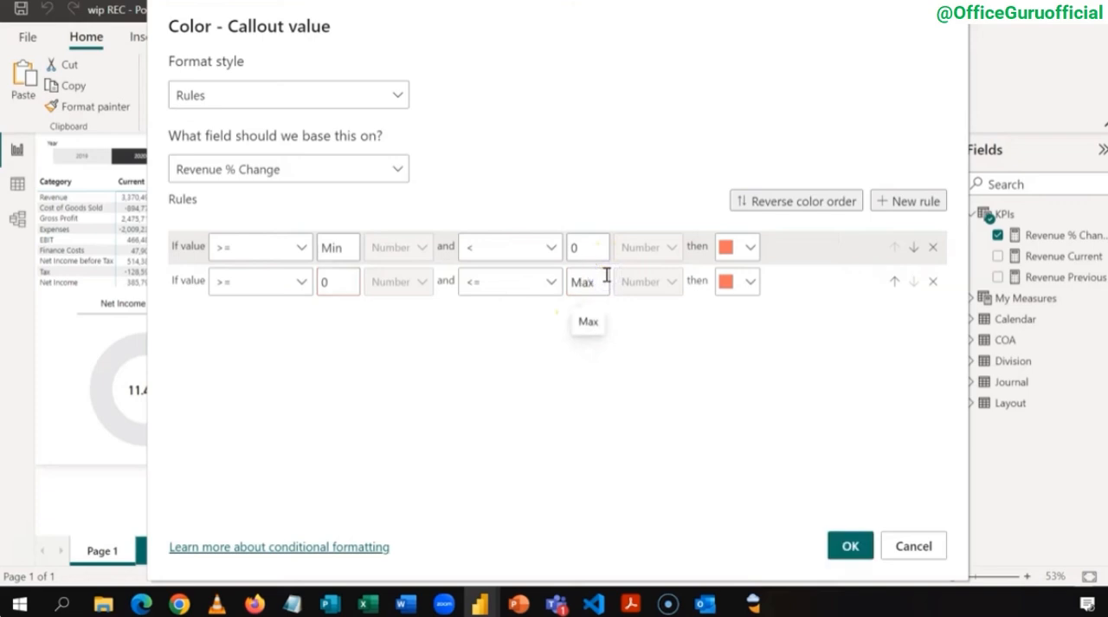
Step: Set the second rule's color to the teal theme color and apply the callout value's conditional formatting
left_click(749, 282)
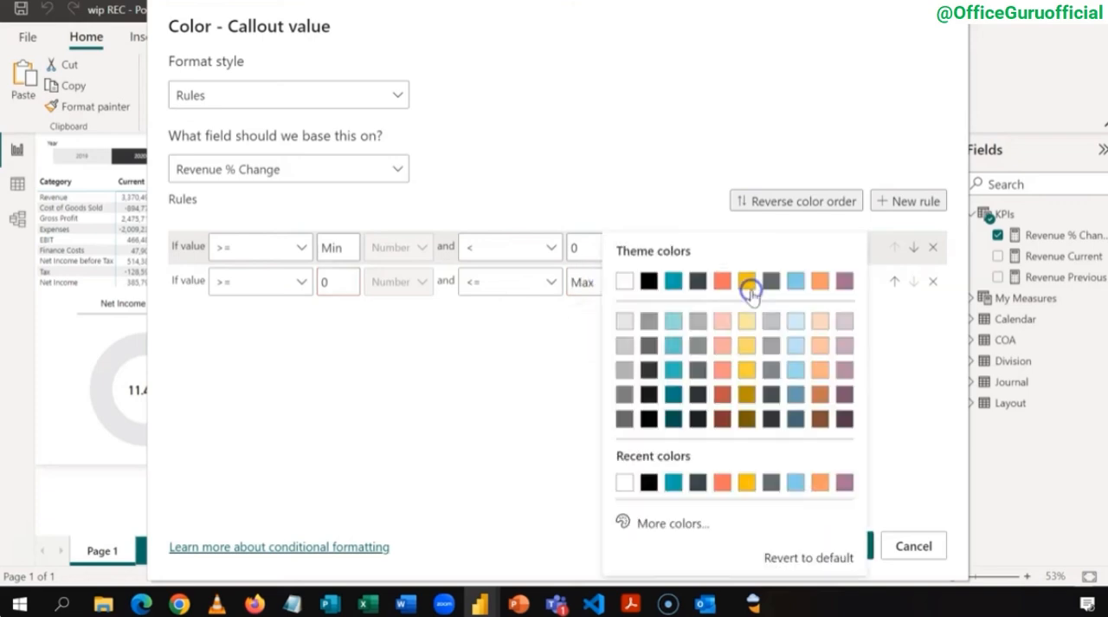
left_click(675, 284)
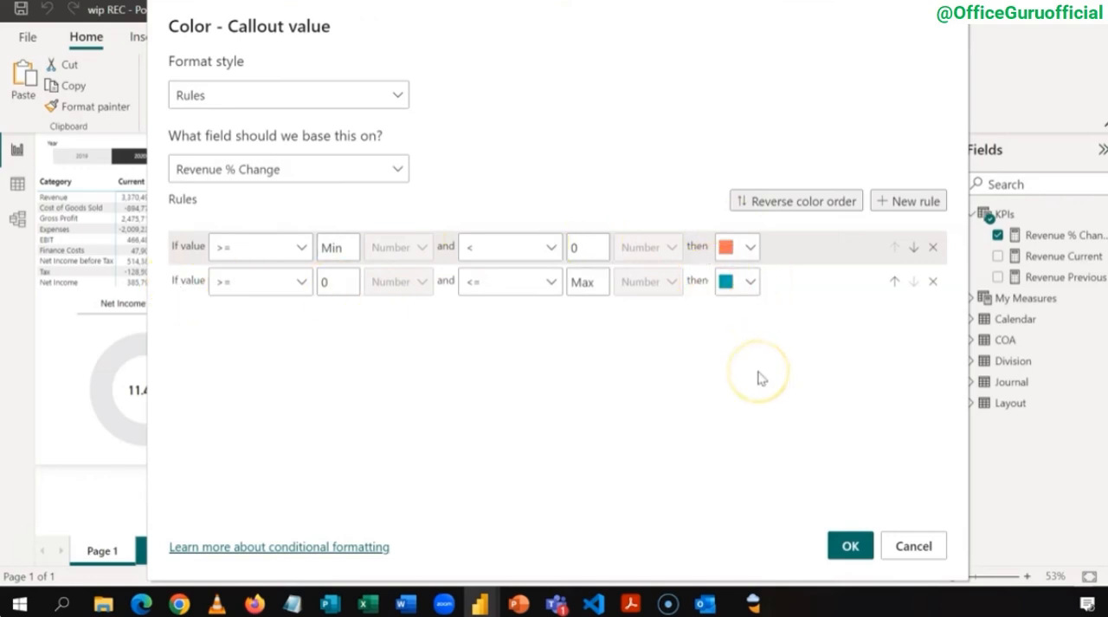
left_click(849, 547)
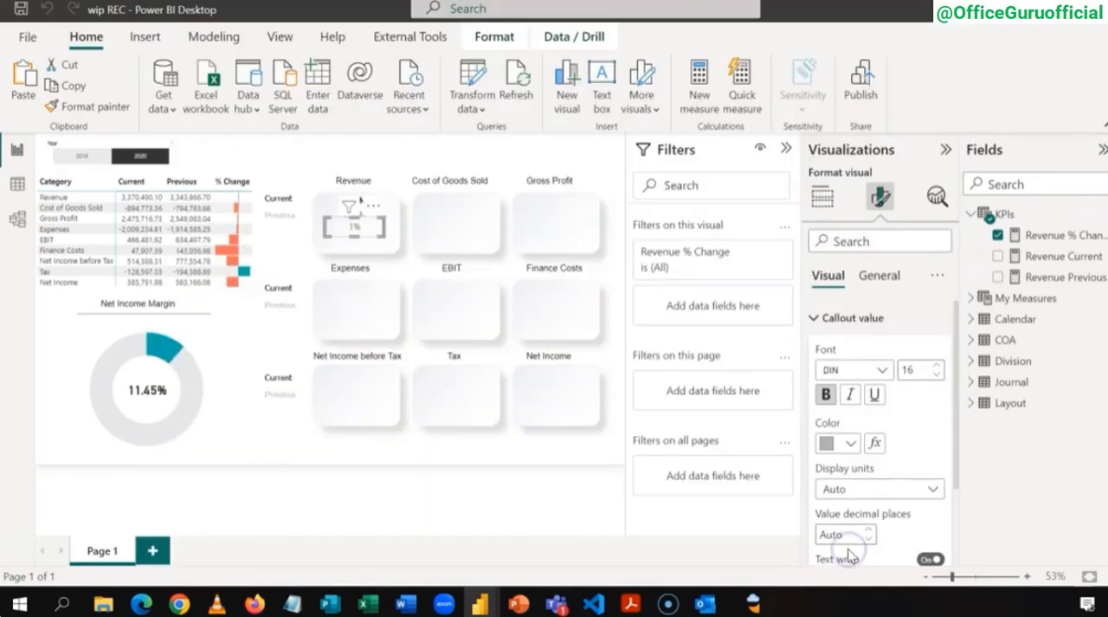
Step: Add a Sparkline by OKViz visual with Calendar Month Name as the axis and the Revenue measure as the value
left_click(285, 239)
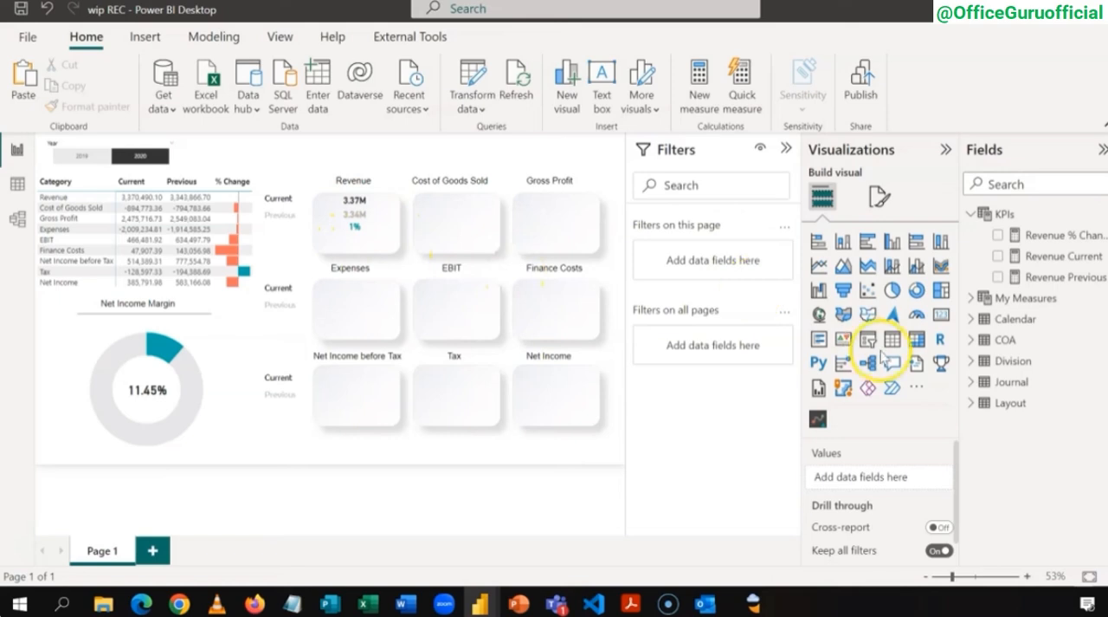
left_click(816, 422)
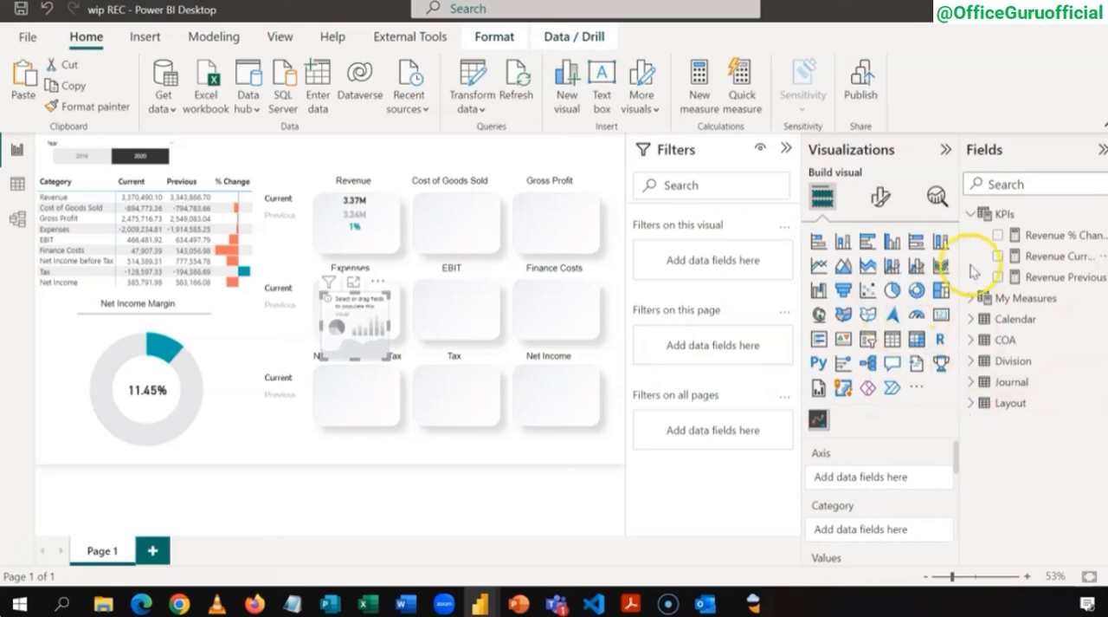
left_click(968, 217)
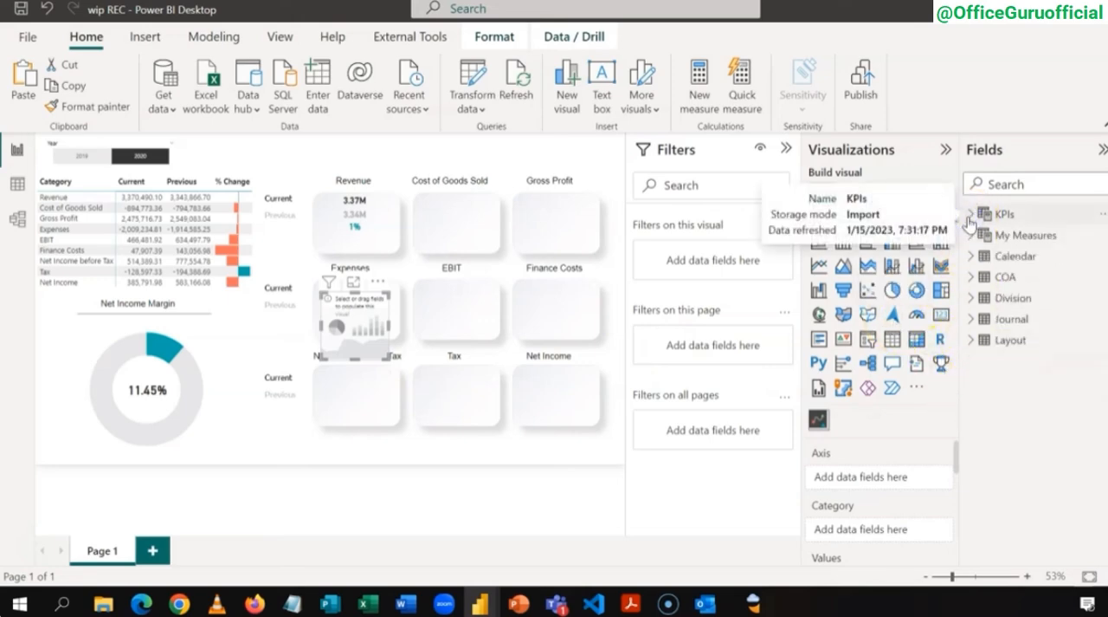
left_click(971, 255)
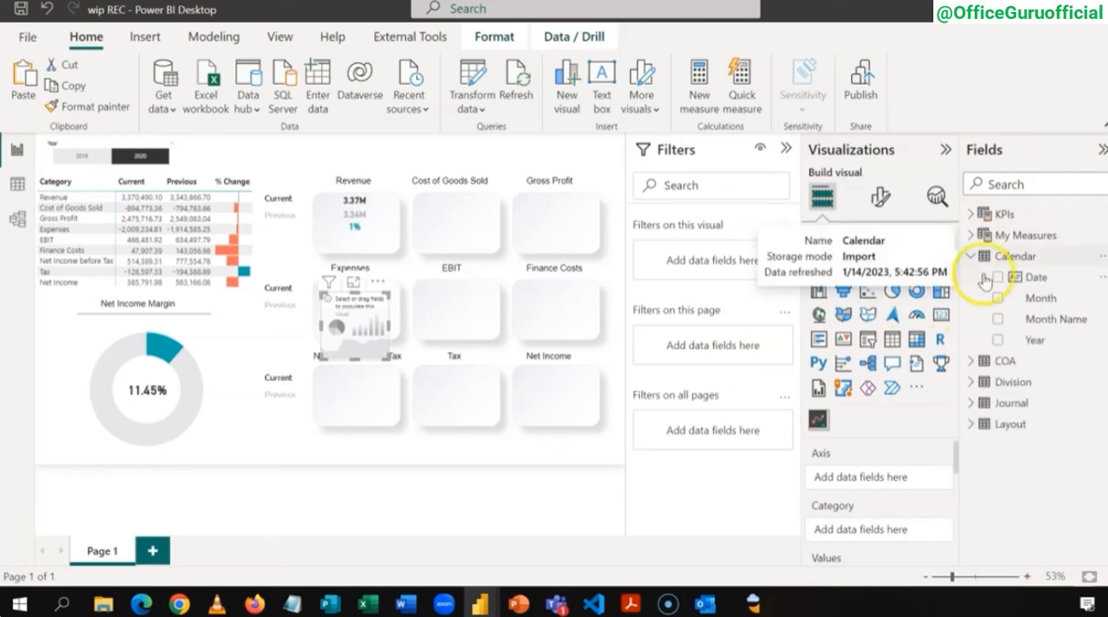
left_click(998, 320)
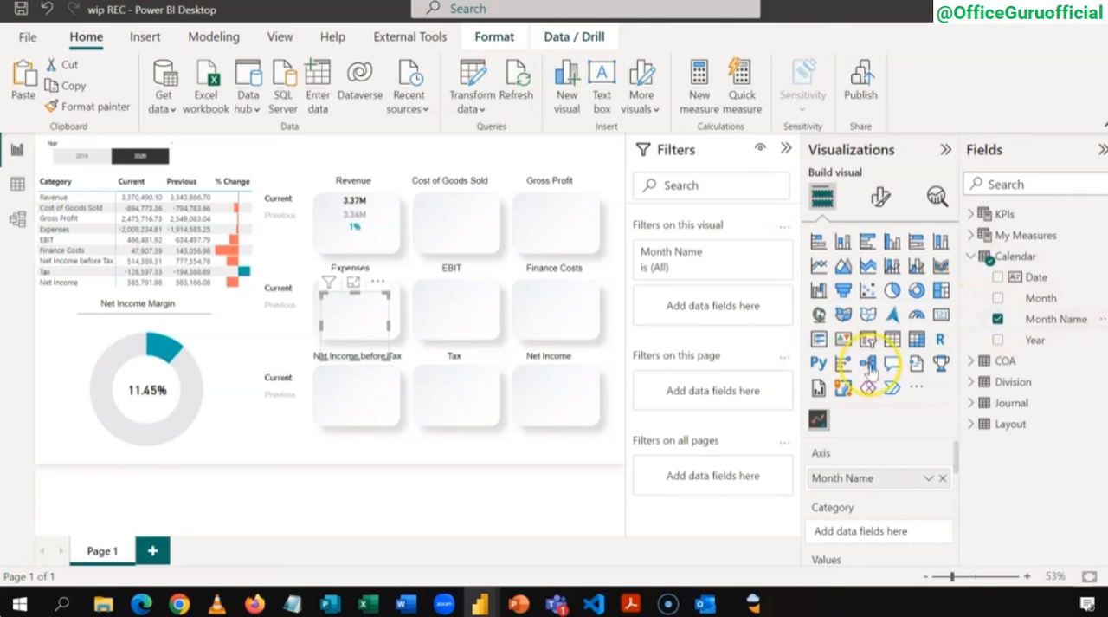
left_click(971, 257)
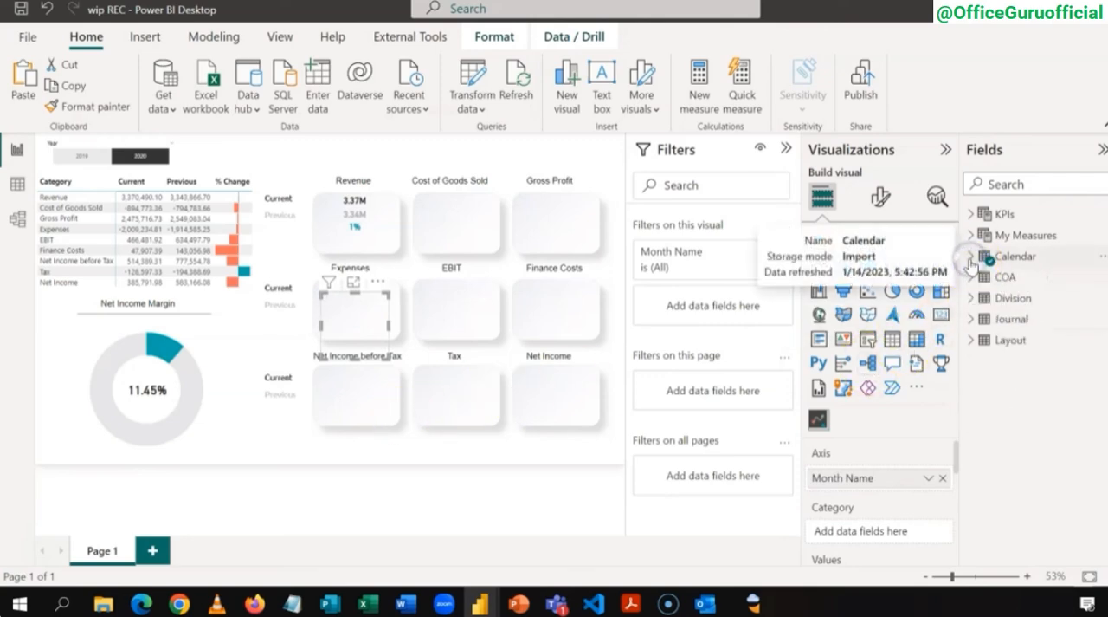
left_click(971, 239)
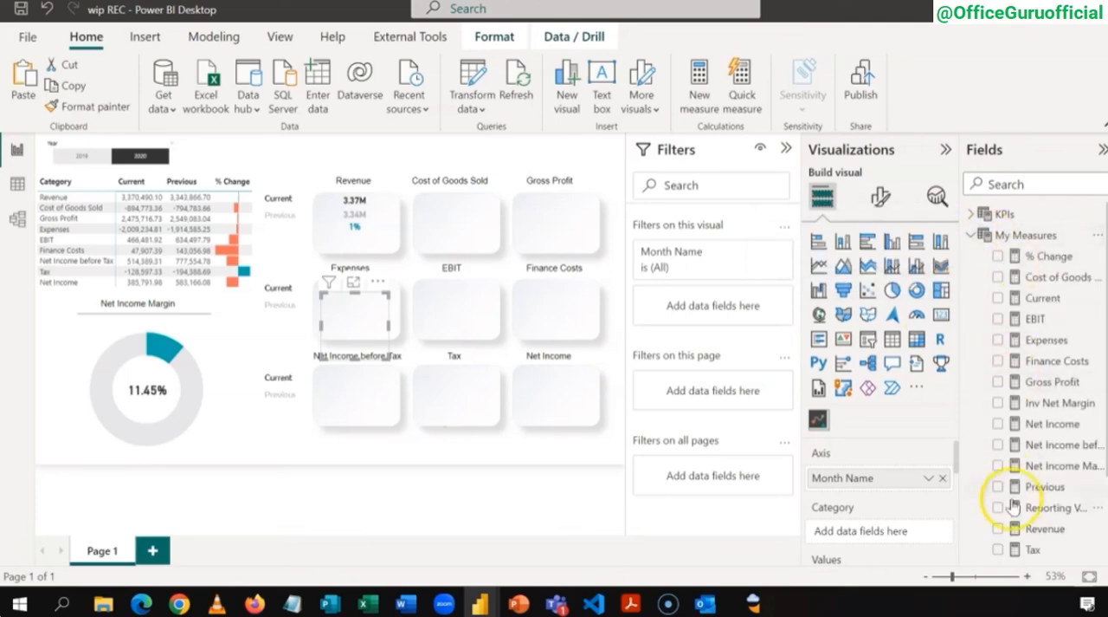
left_click(1000, 528)
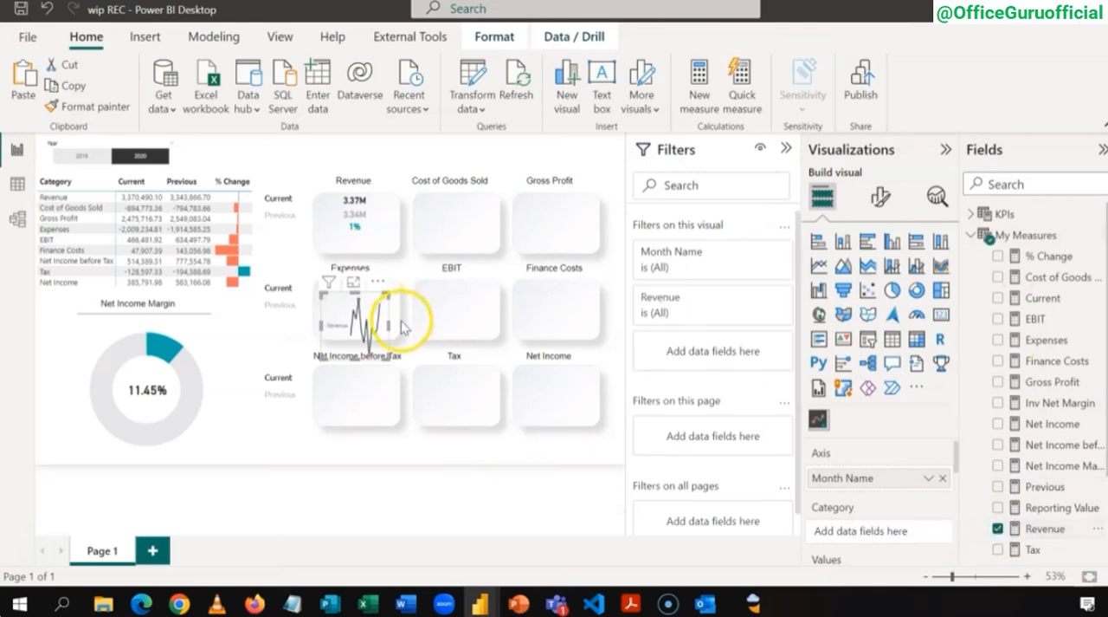
Step: Widen the Revenue sparkline across the Expenses and EBIT tiles and turn off its category label
left_click_drag(387, 327, 505, 322)
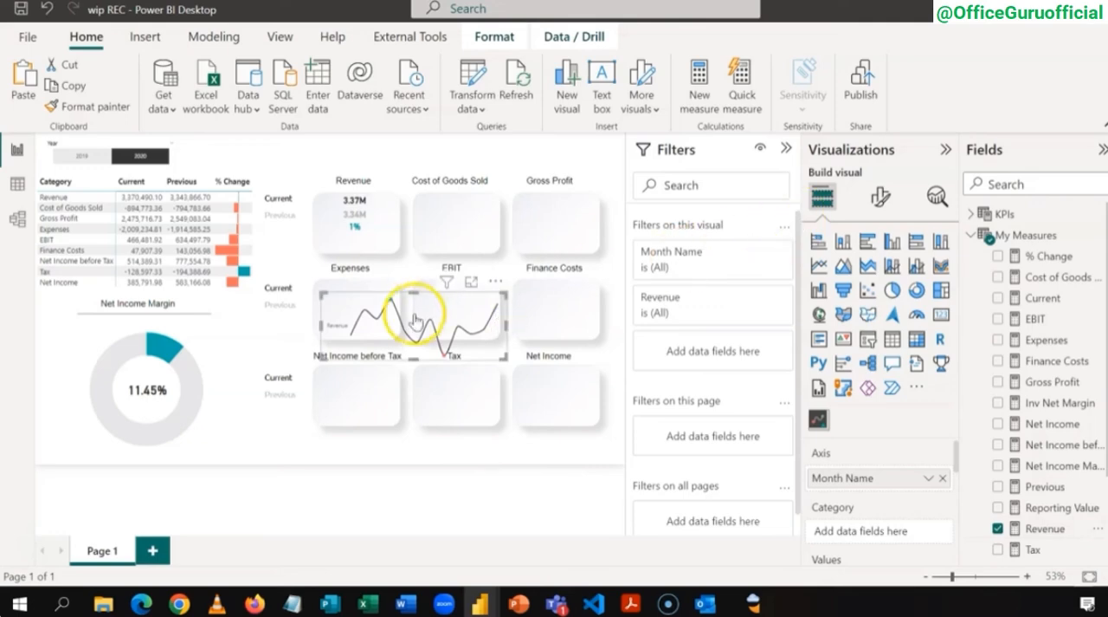
left_click(881, 198)
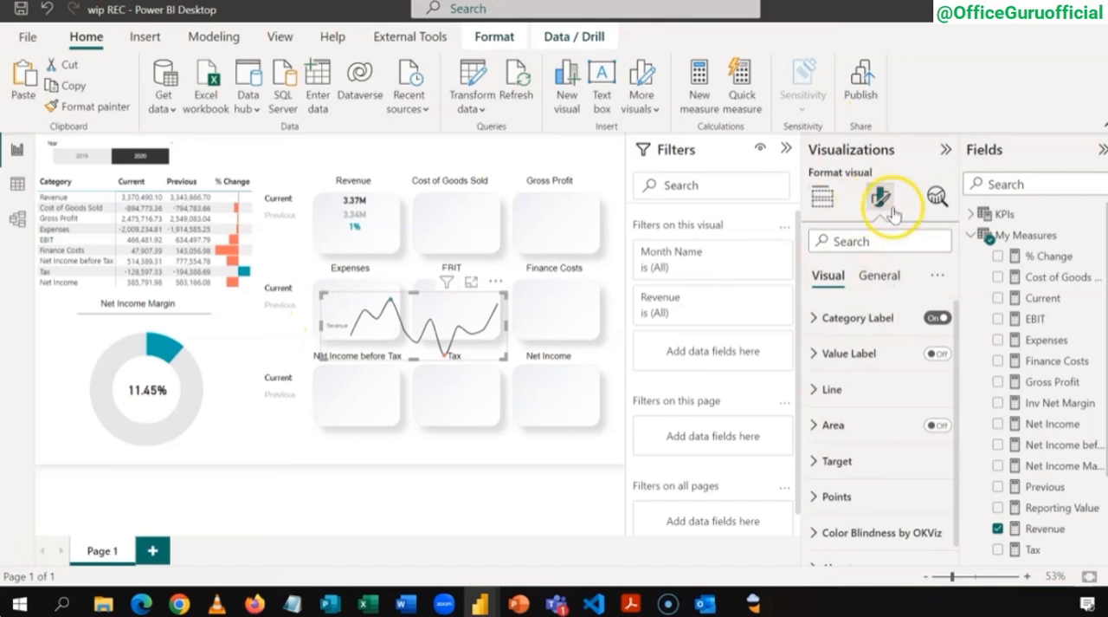
left_click(933, 319)
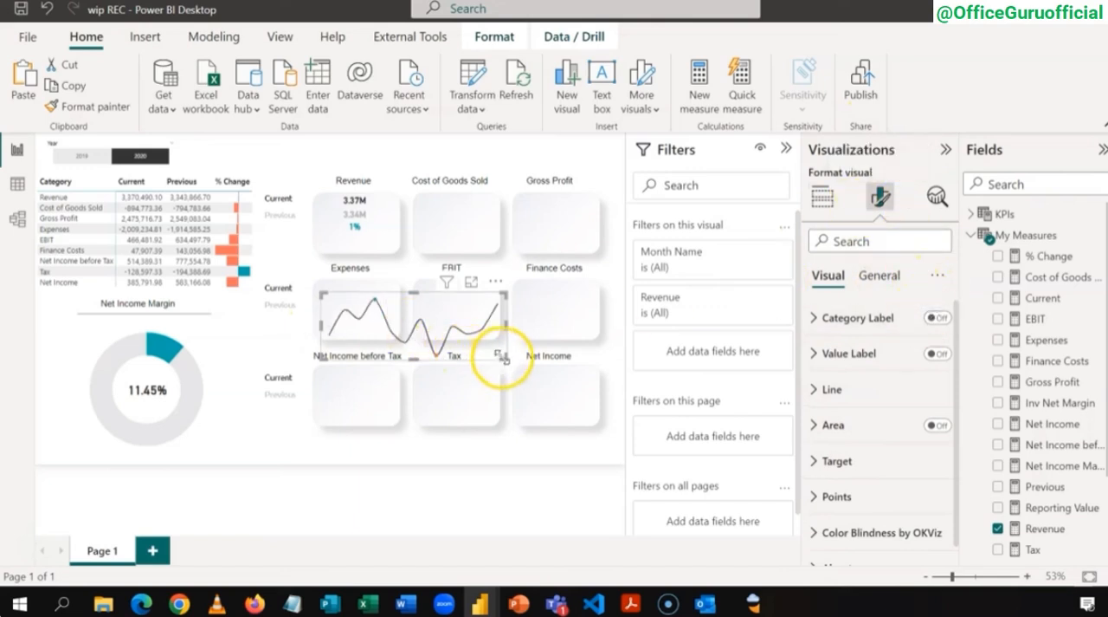
Step: Shrink the sparkline and place it in the Revenue tile directly below the % change card
left_click(441, 313)
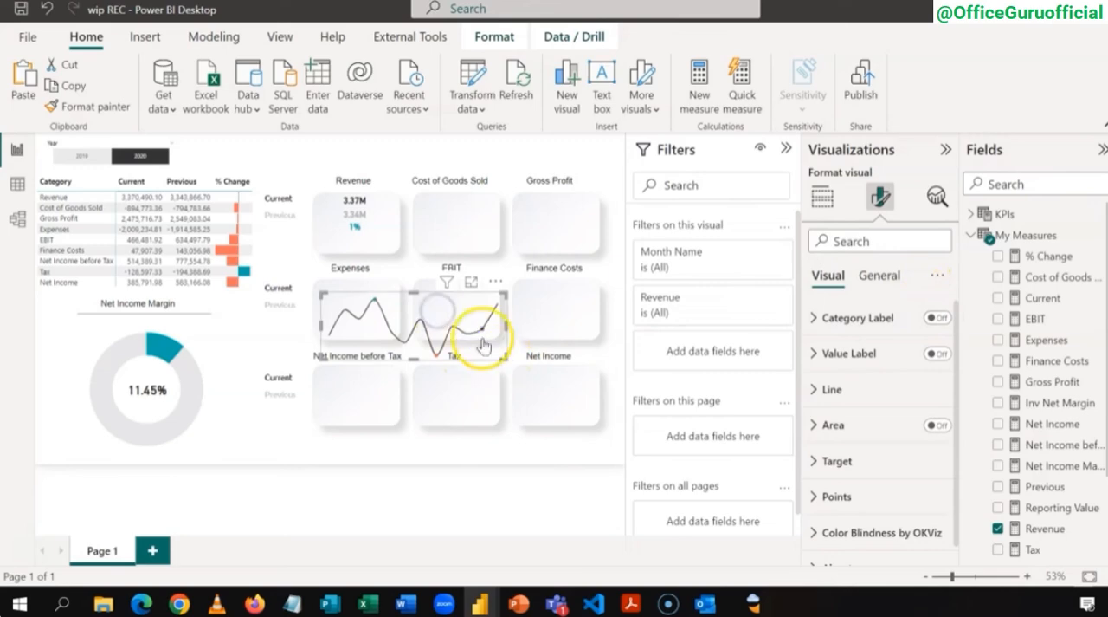
left_click_drag(502, 353, 372, 232)
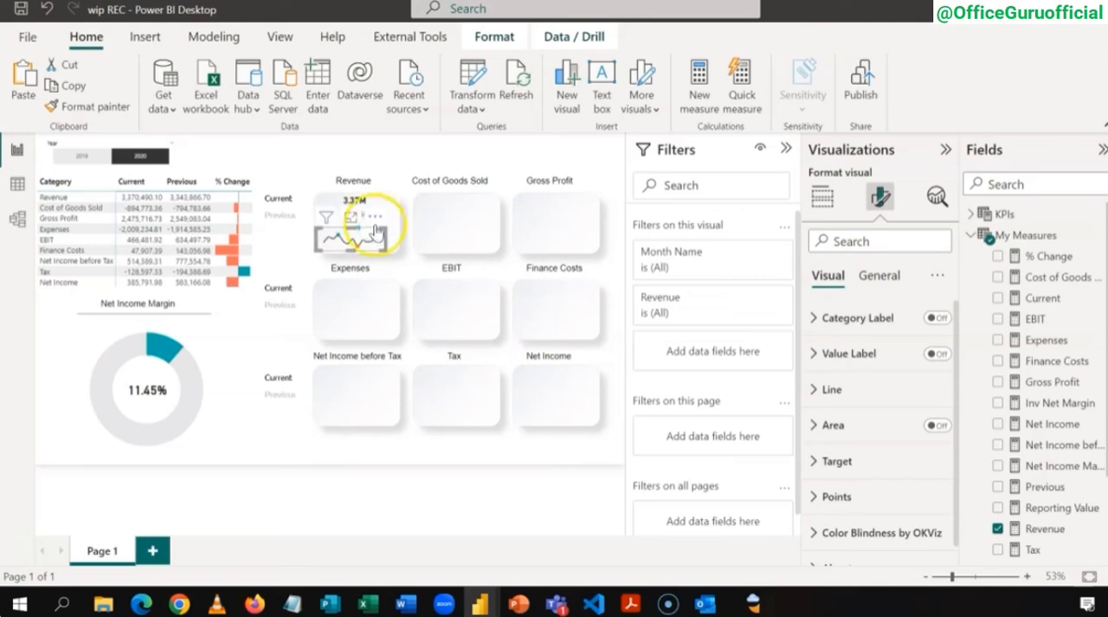
left_click(446, 142)
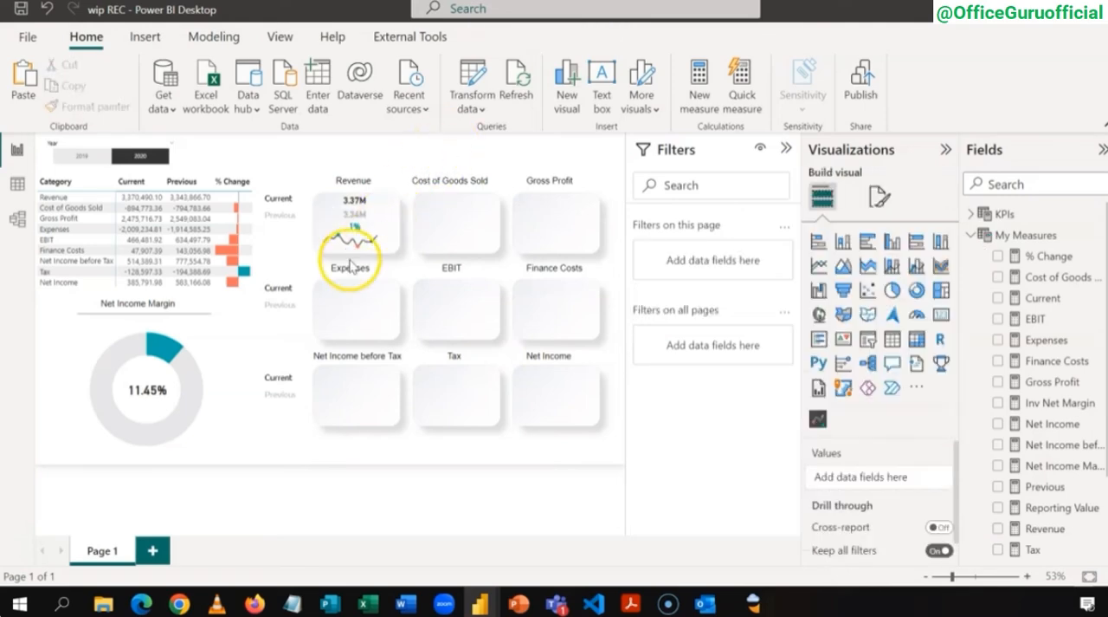
left_click(387, 235)
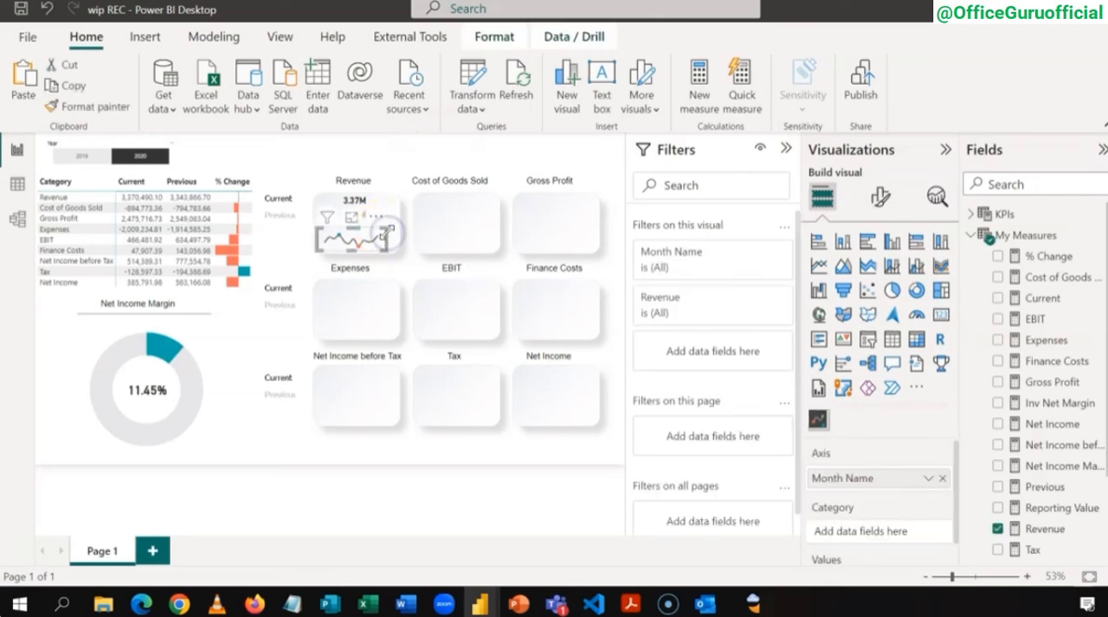
left_click(412, 158)
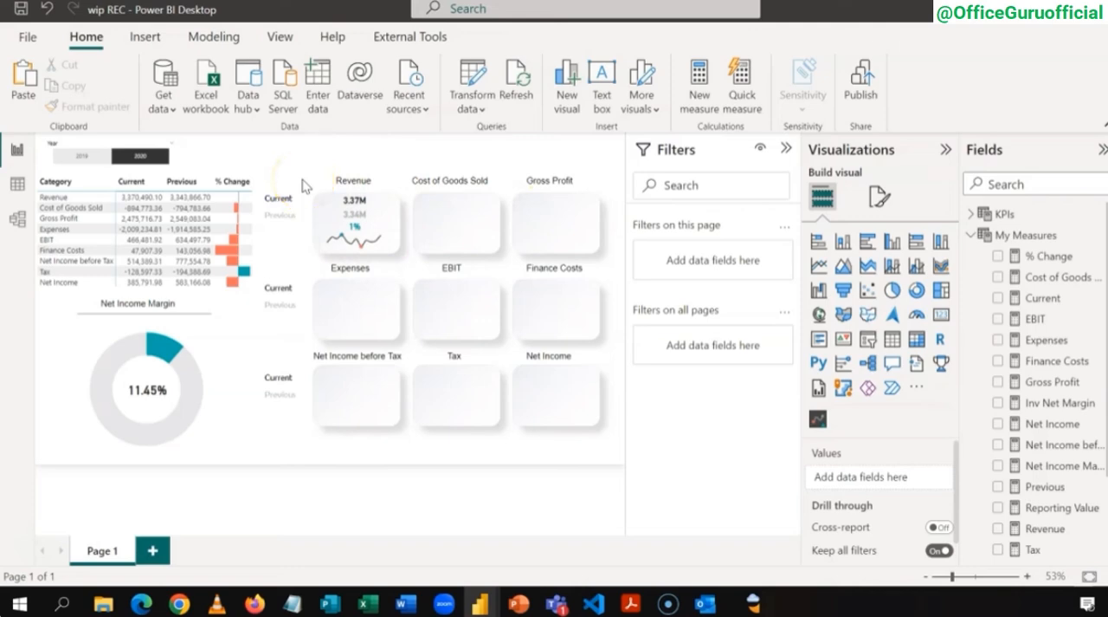
Step: Group the three Revenue cards and the sparkline into a single object
left_click_drag(302, 182, 408, 251)
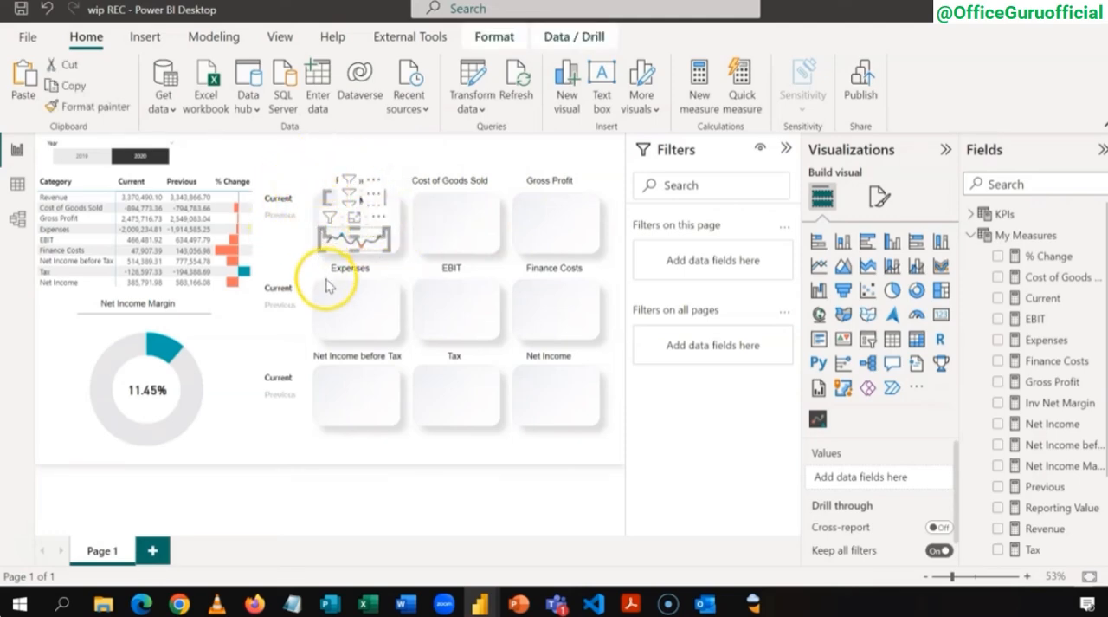
left_click(517, 38)
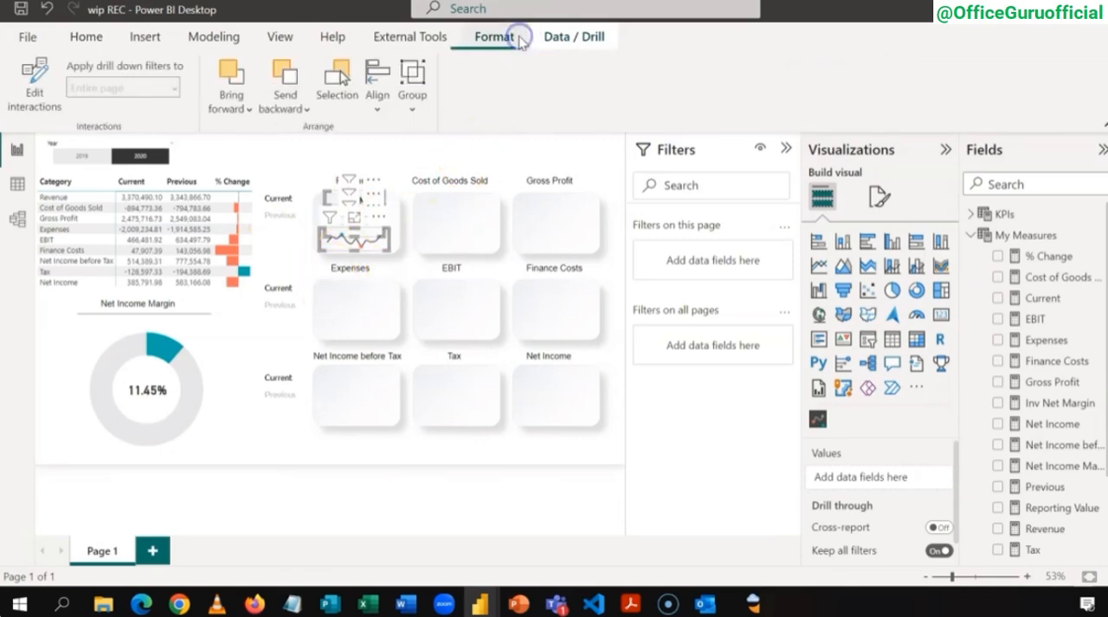
left_click(413, 108)
left_click(430, 137)
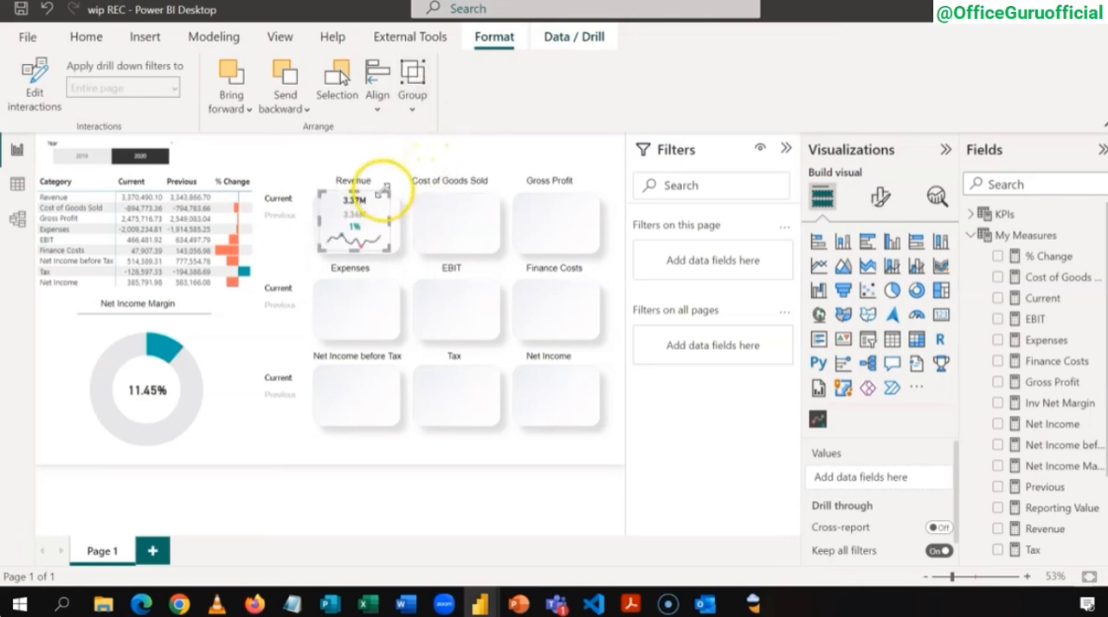
mouse_move(381, 191)
left_mouse_down()
mouse_move(401, 199)
mouse_move(378, 192)
left_mouse_up()
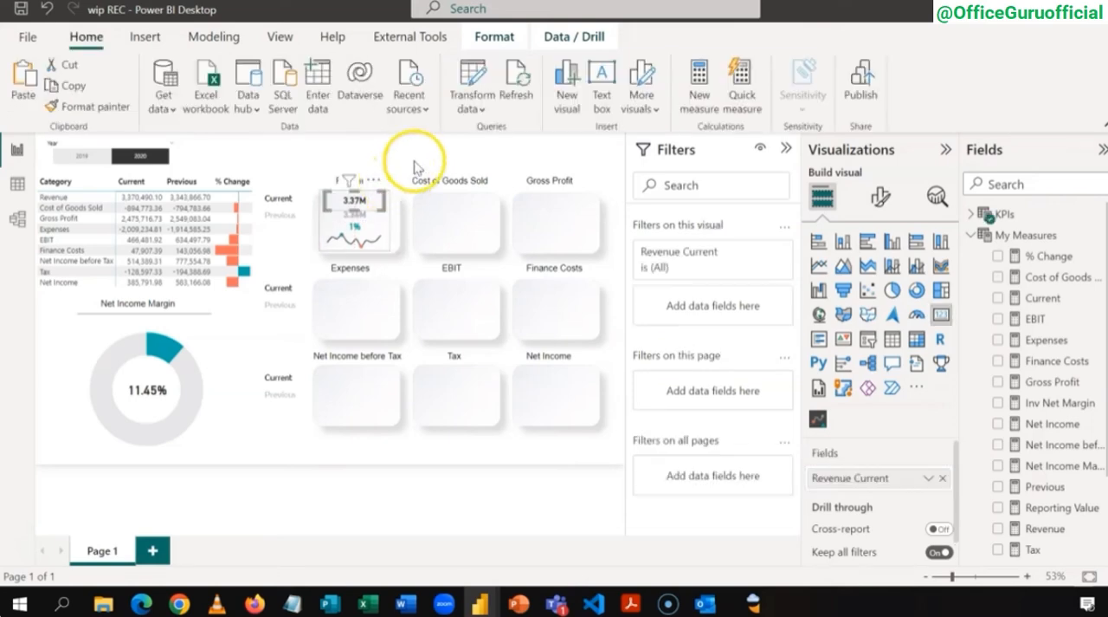
left_click(408, 232)
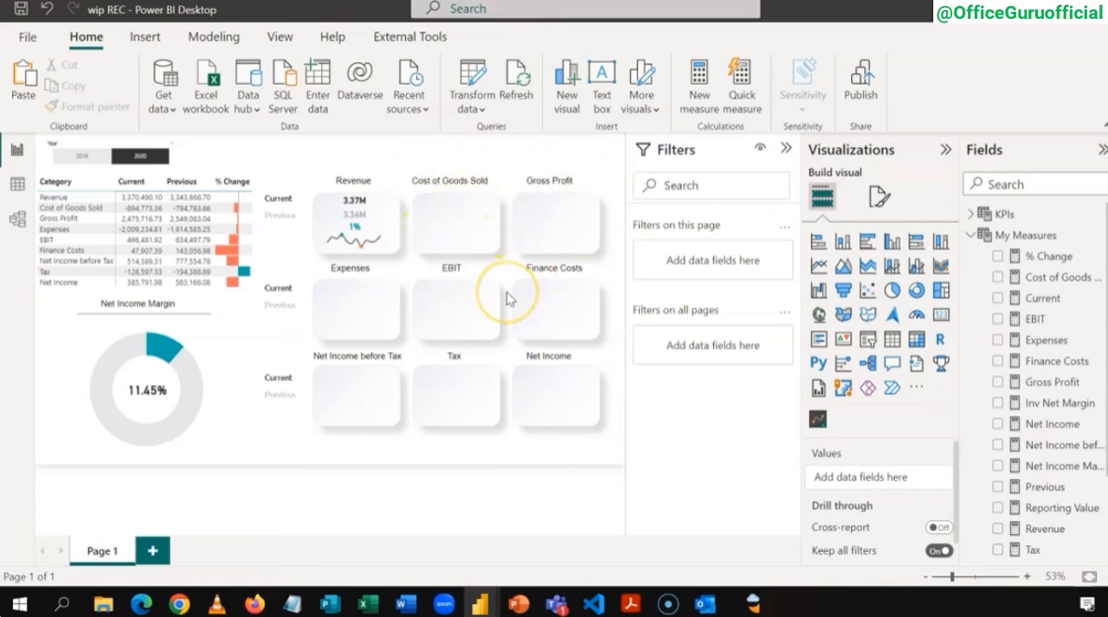
Step: Duplicate the grouped Revenue visuals and place the copy on the Cost of Goods Sold tile
left_click(390, 239)
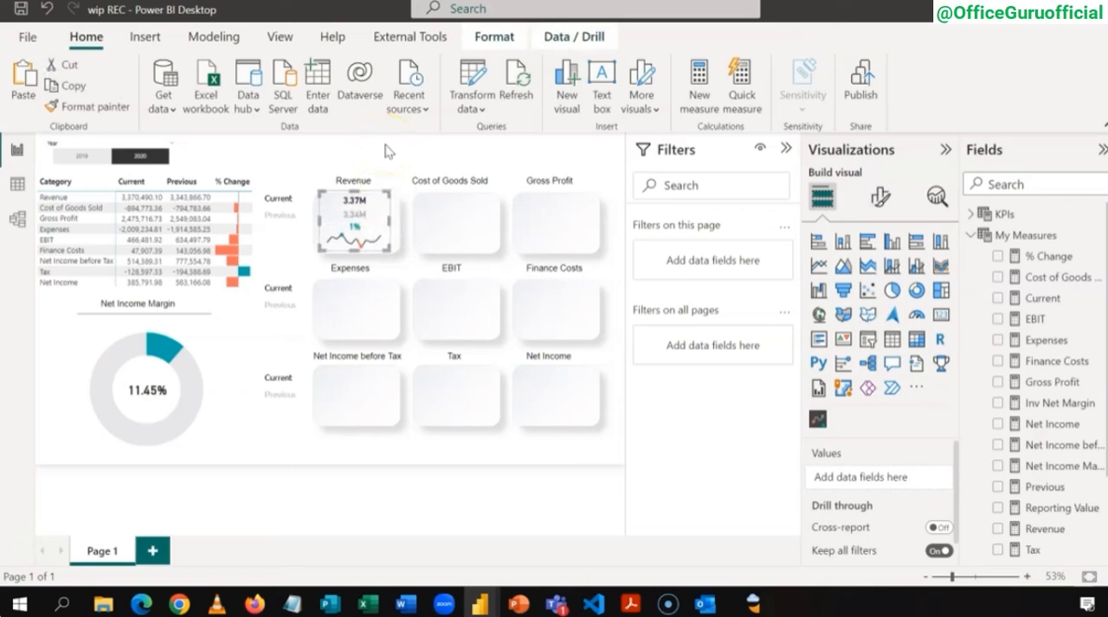
key("ctrl+v")
left_click_drag(396, 235, 490, 237)
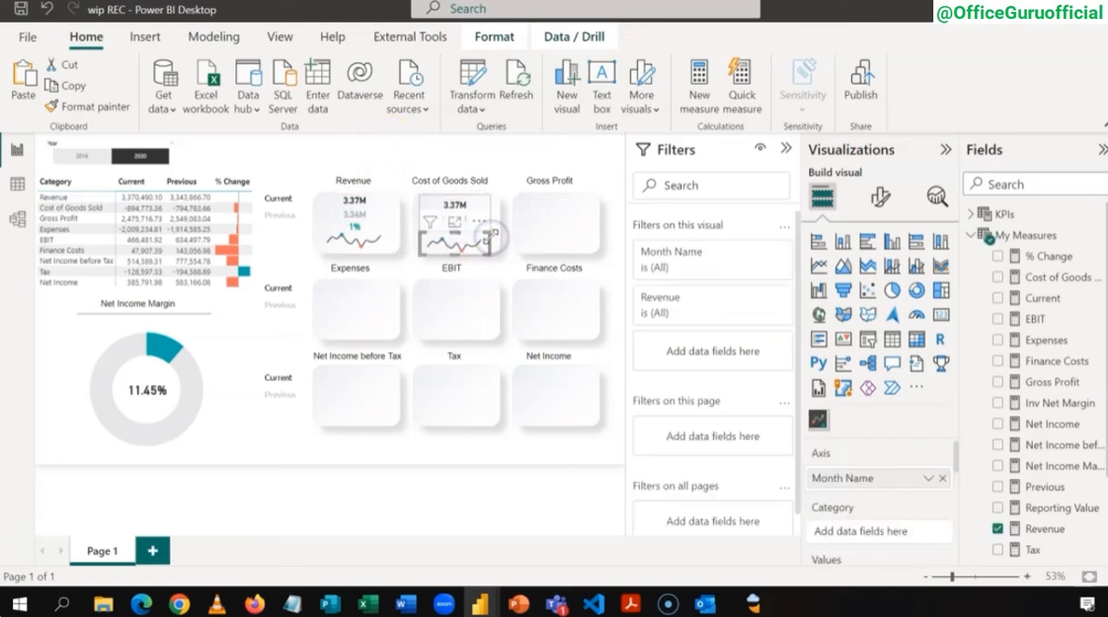
left_click(494, 154)
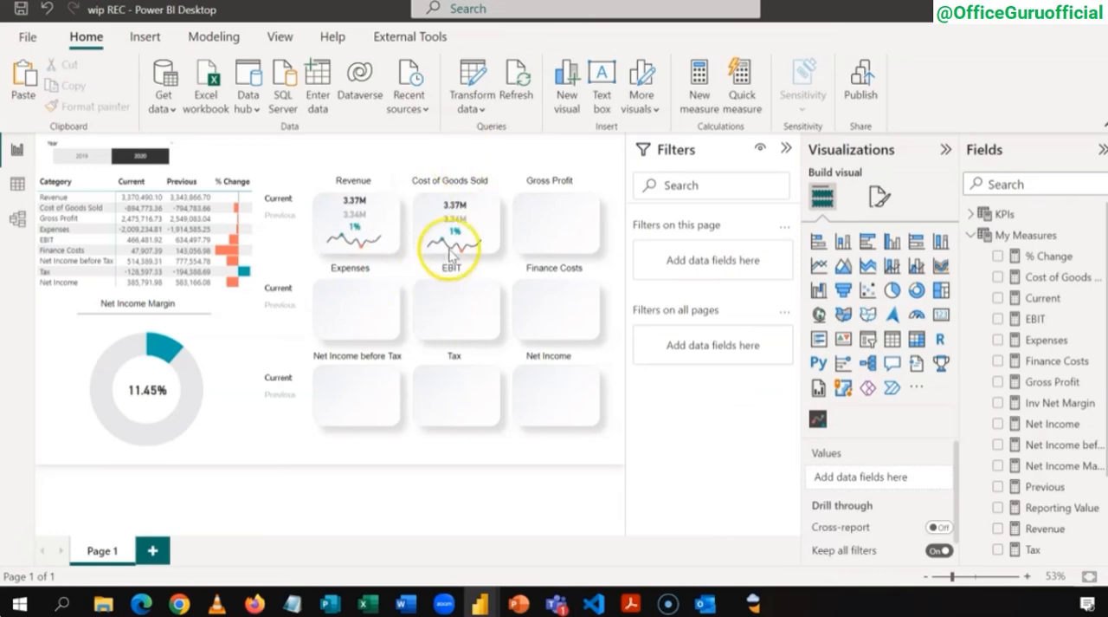
Step: Collapse the My Measures table and expand the KPIs table in the field list, leaving no visual selected
left_click(478, 204)
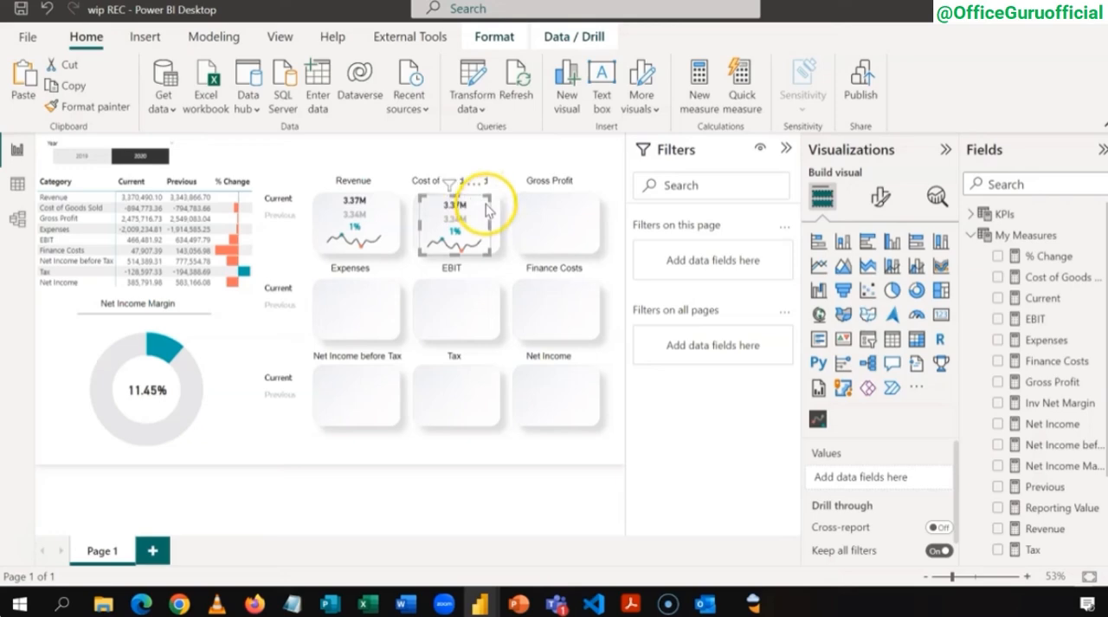
left_click(485, 204)
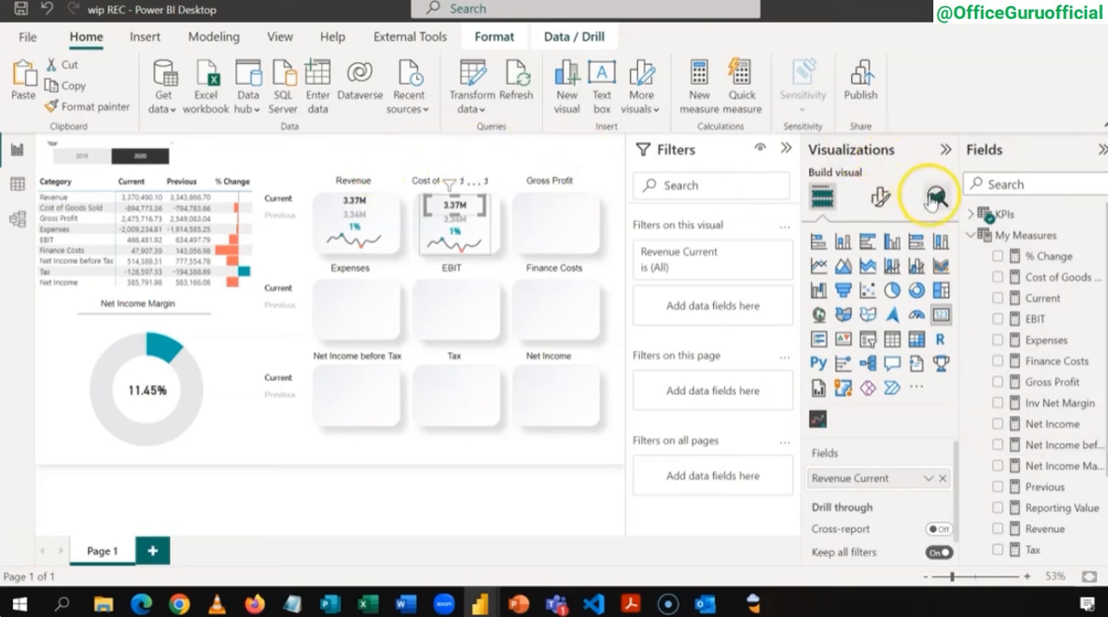
left_click(972, 235)
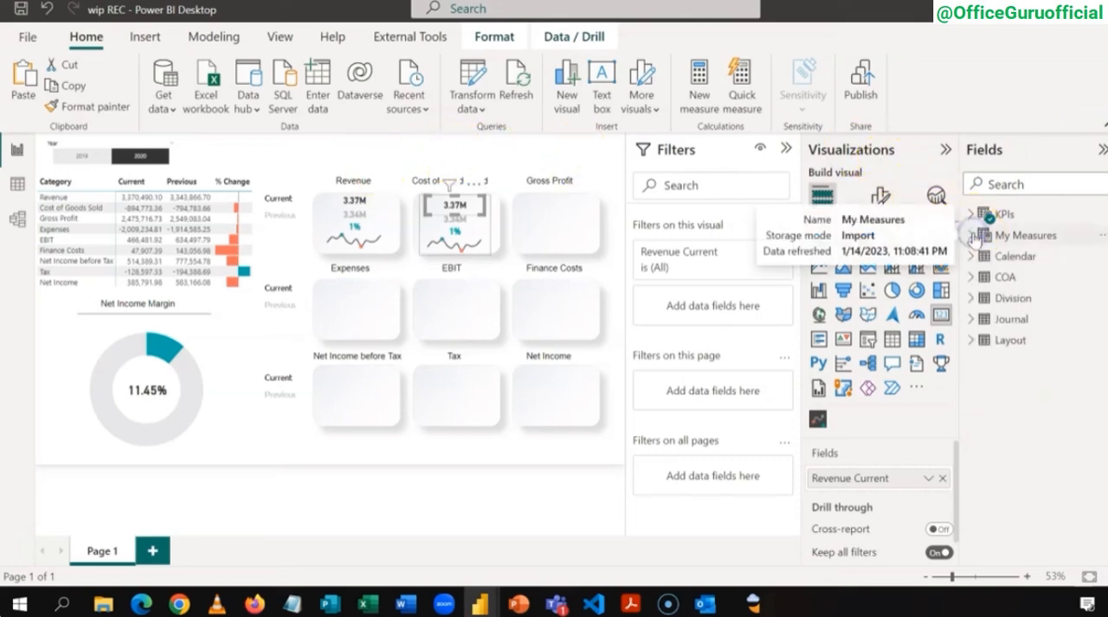
left_click(971, 213)
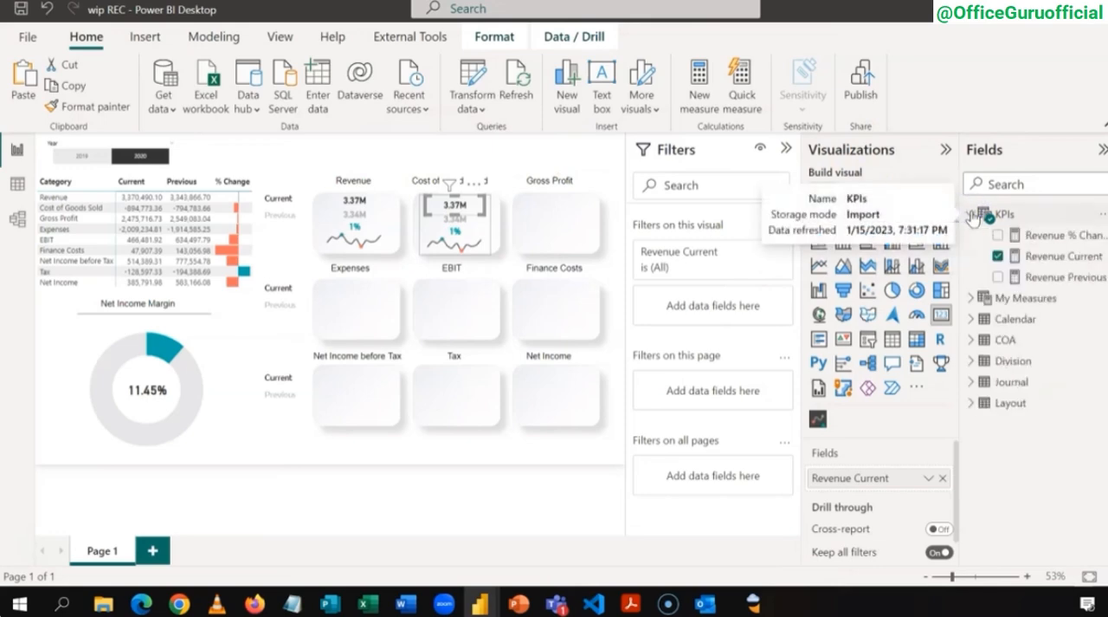
left_click(288, 155)
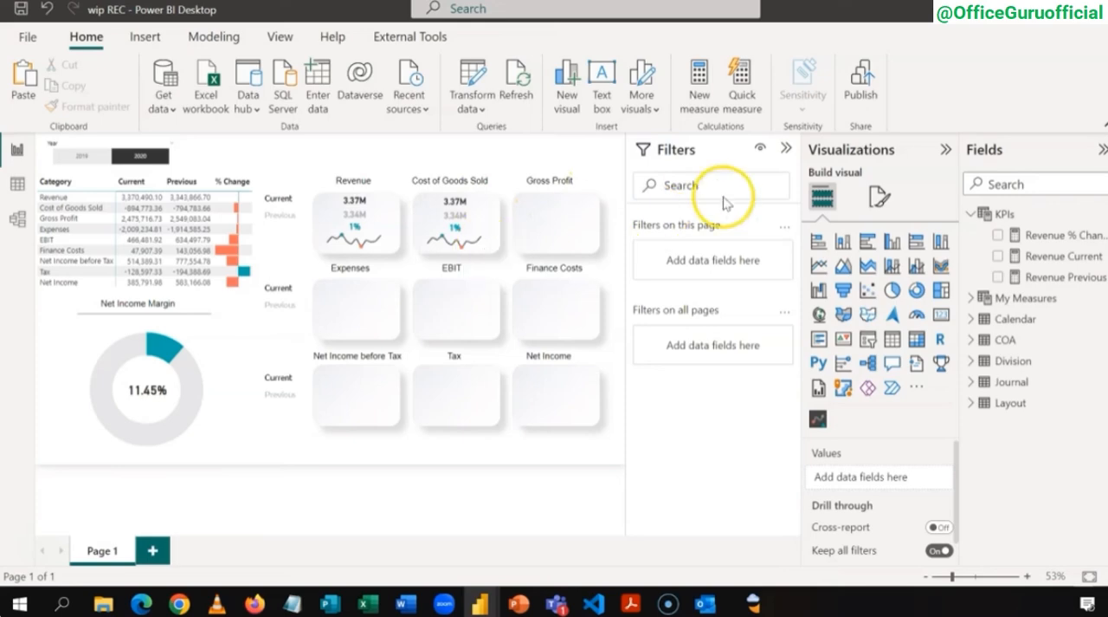
Step: Add a new measure to the KPIs table and name it Cost of Goods Sold Current
right_click(1017, 222)
left_click(987, 225)
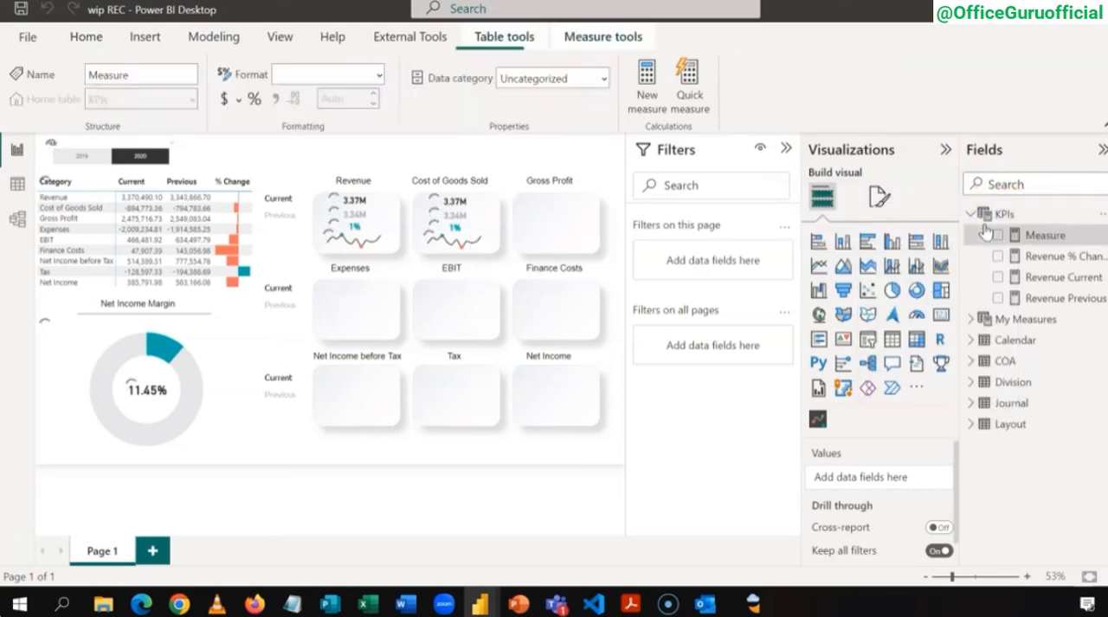
type("Cost of")
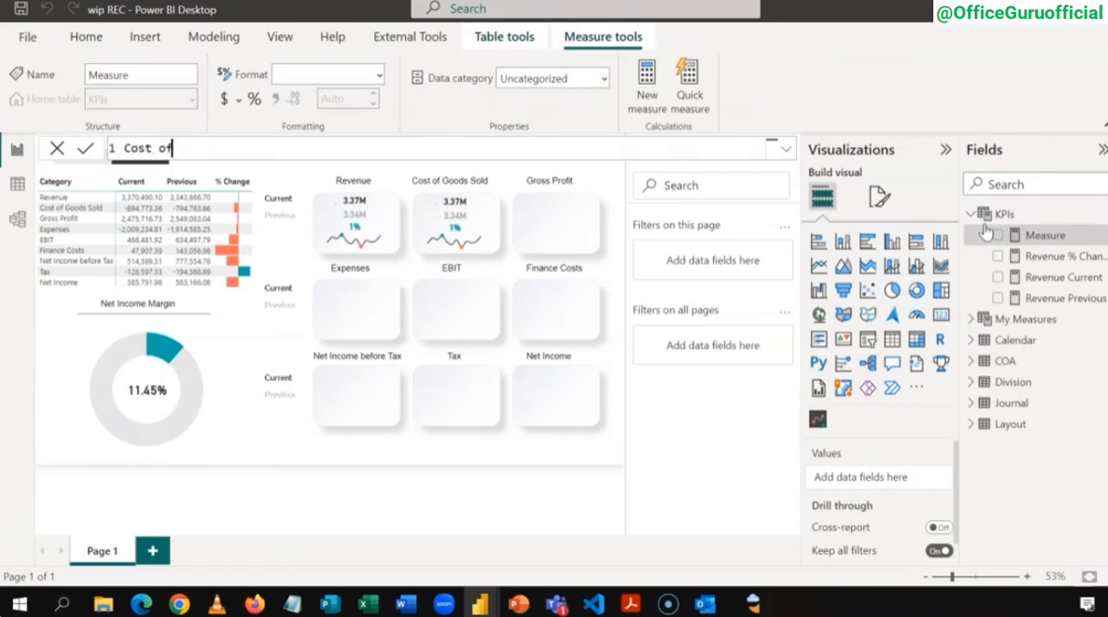
type(" Goods Sold")
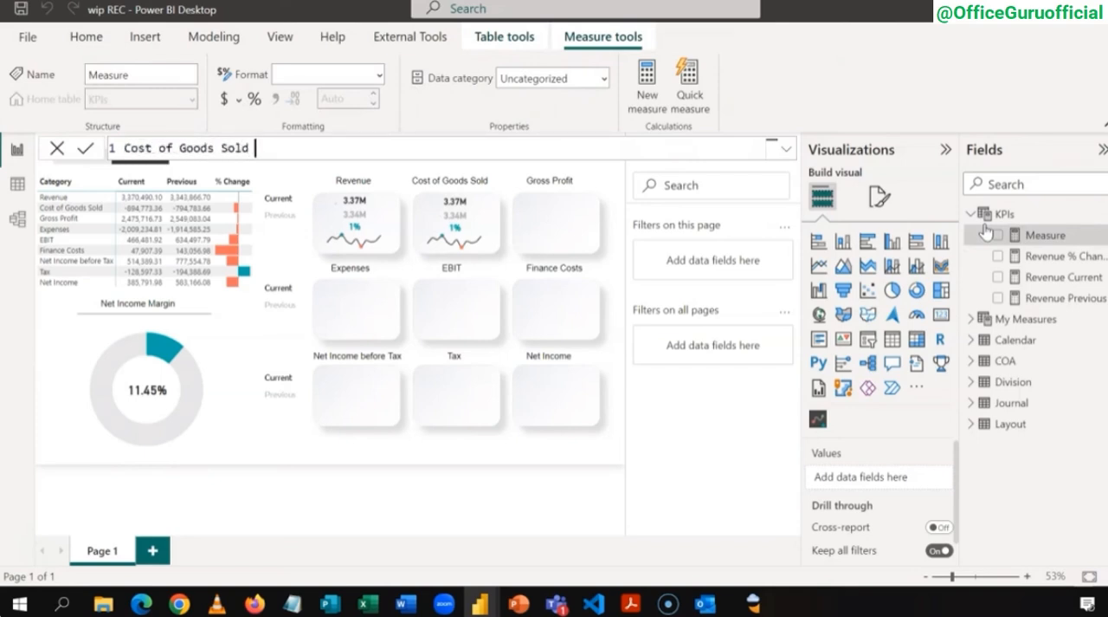
type(" Current = CAL")
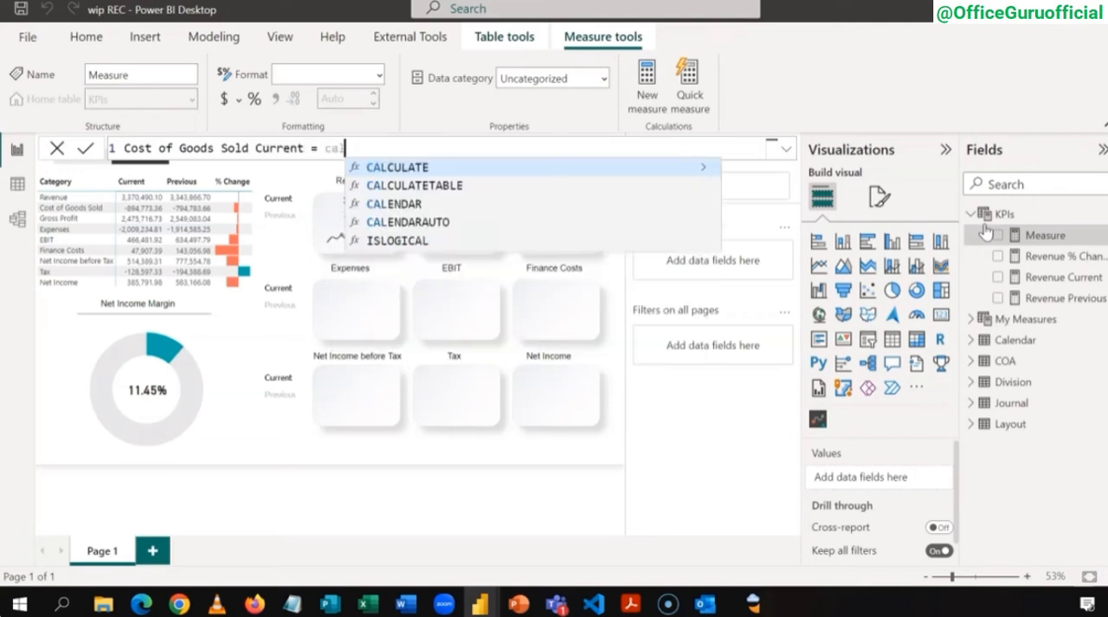
Step: Define the measure as CALCULATE([Current],Layout[Category] = "Cost of Goods Sold")
key("Tab")
type("[")
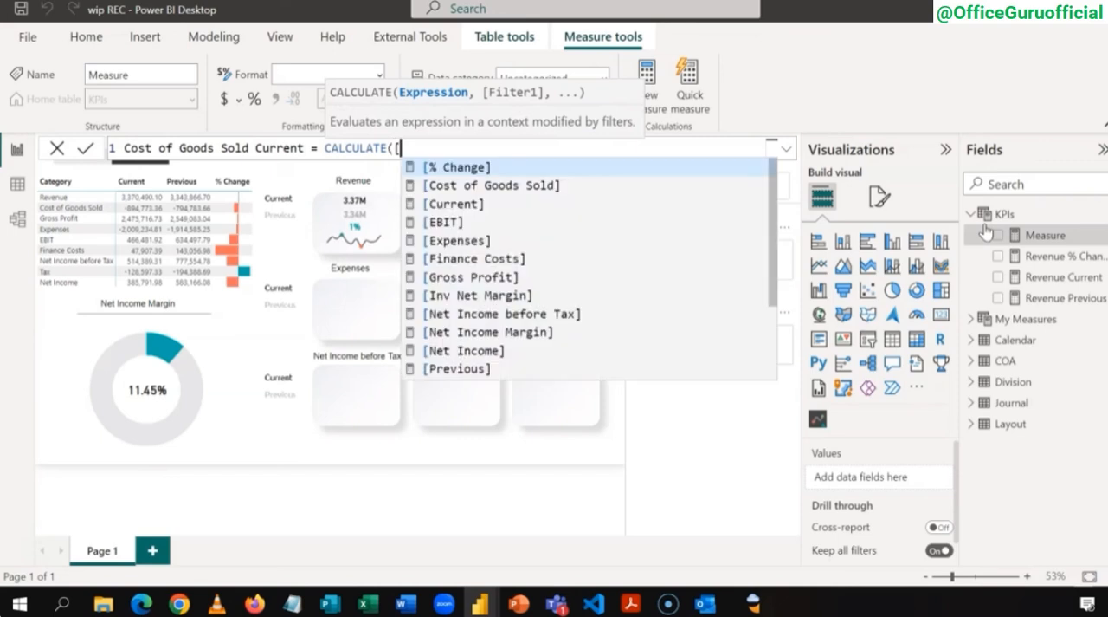
key("Down")
key("Down")
key("Tab")
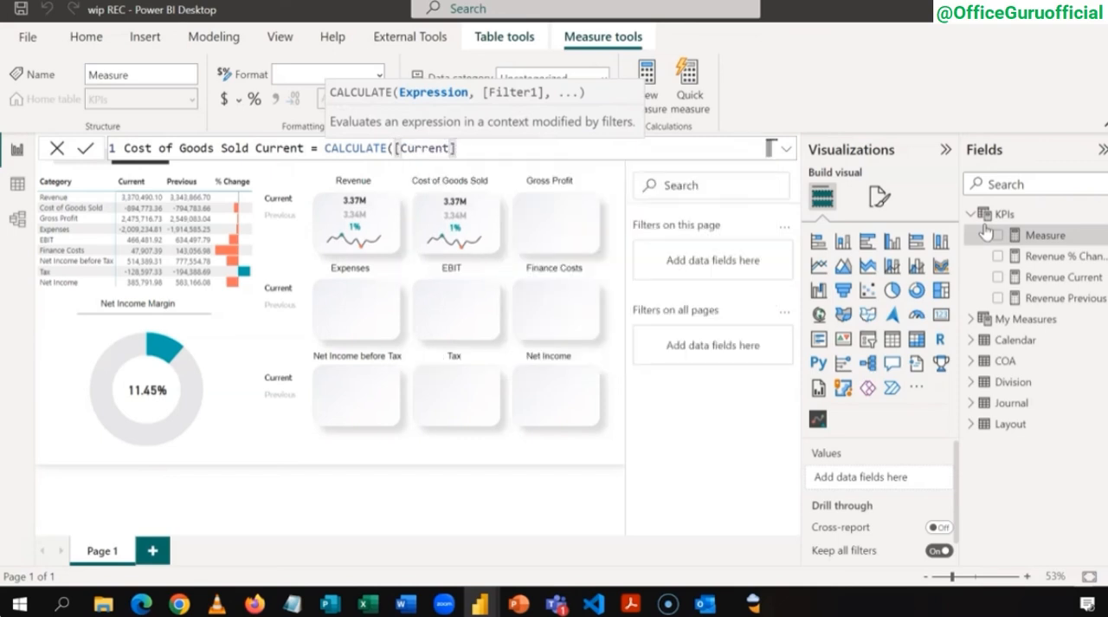
type(",")
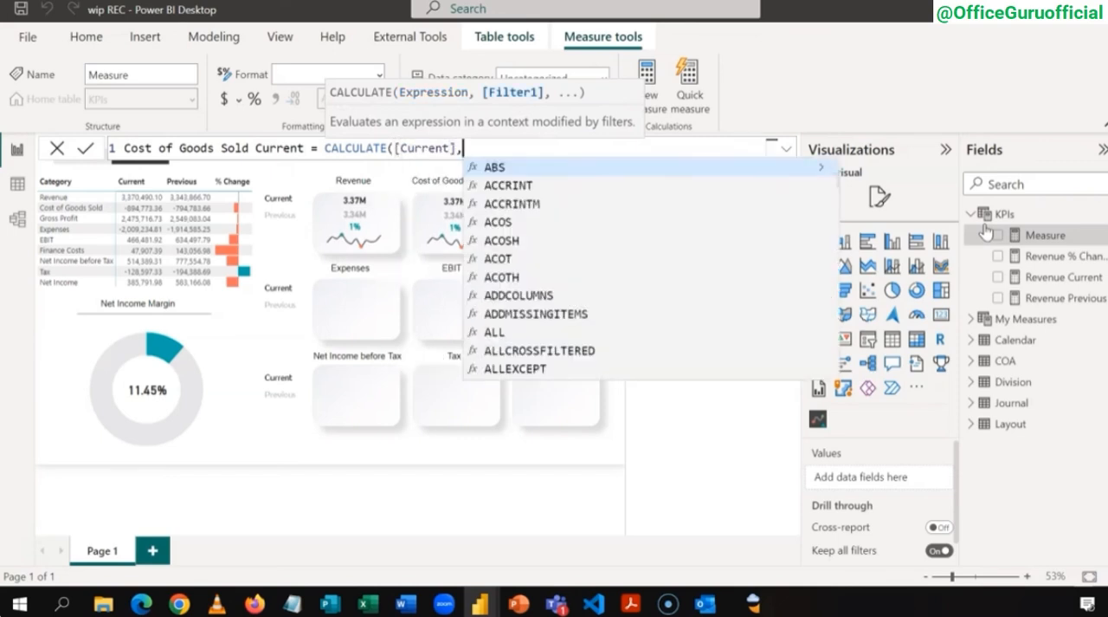
type("lay")
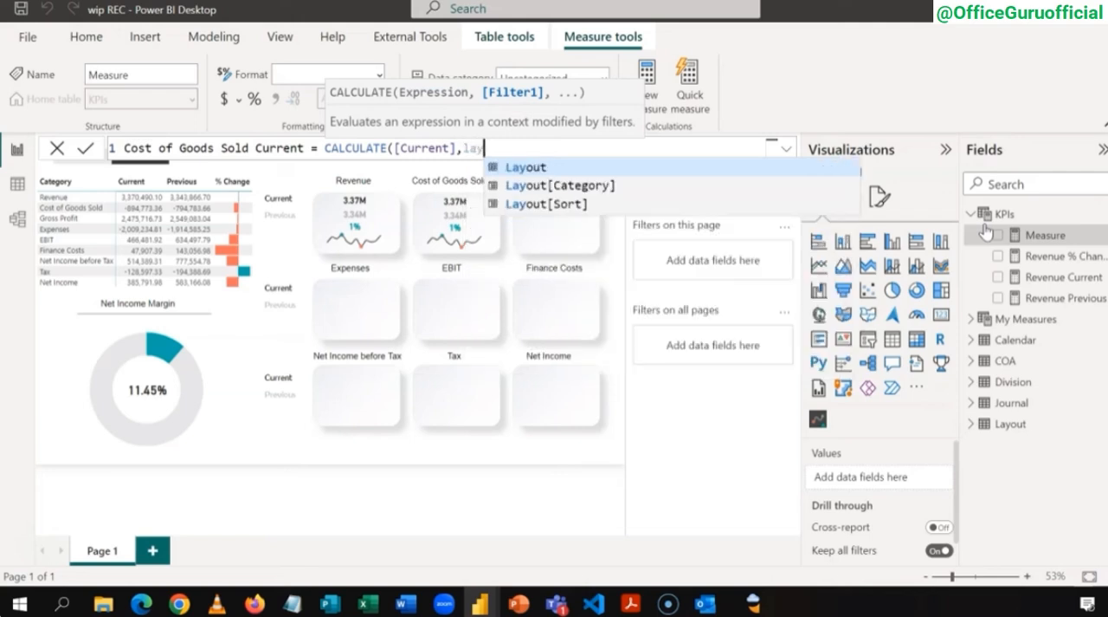
key("Down")
key("Tab")
type("=")
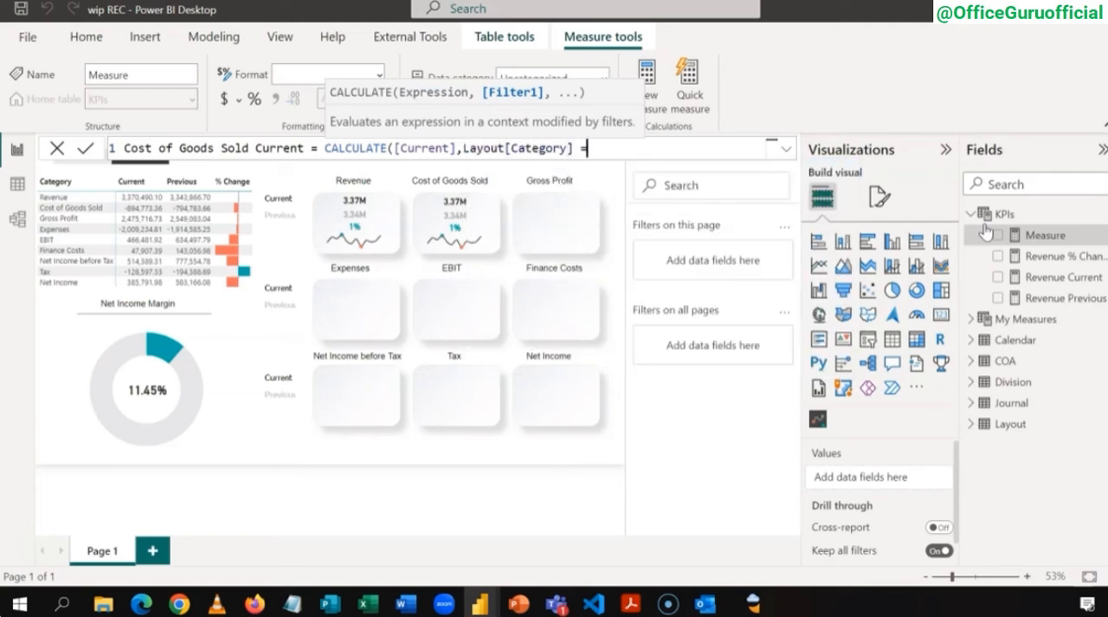
type(" \"Cost of Goods")
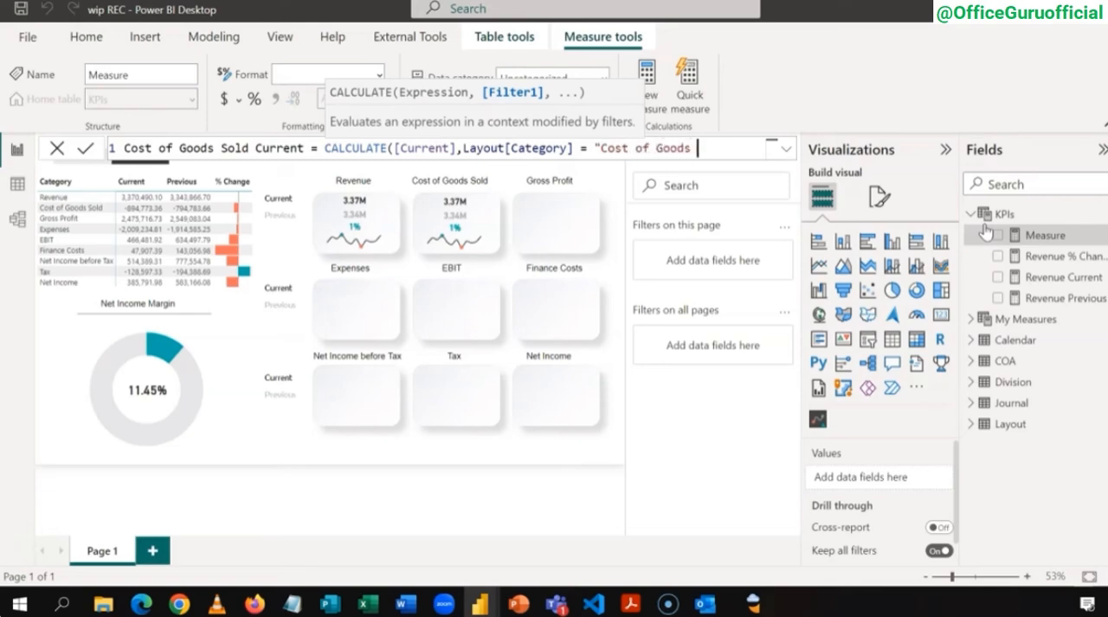
type(" Sold\")")
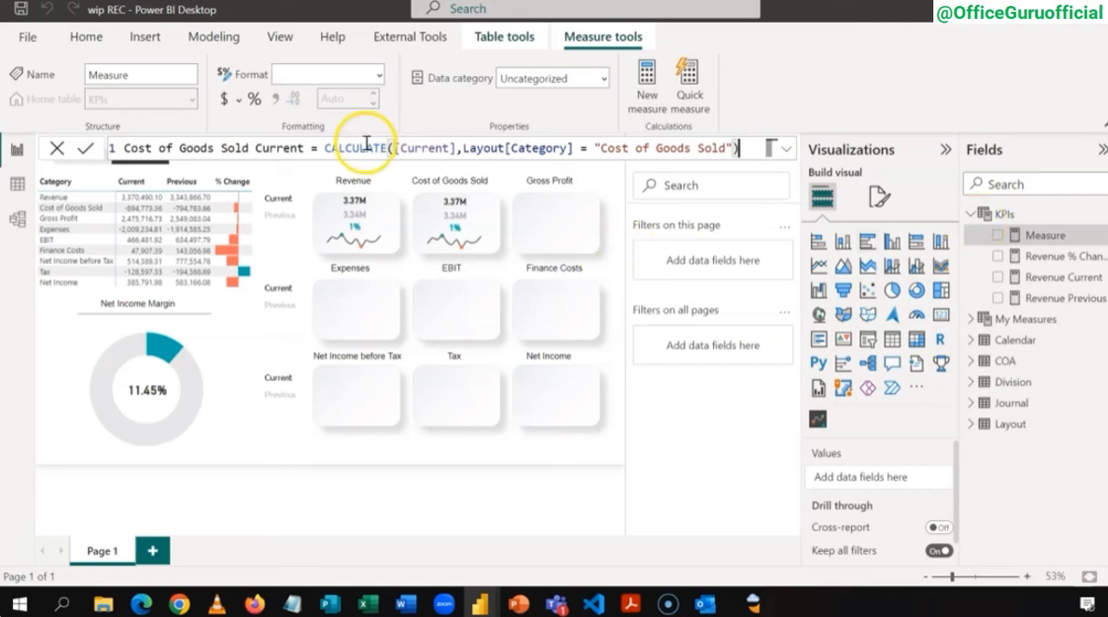
Step: Wrap the CALCULATE expression of Cost of Goods Sold Current in an ABS function and commit the measure
left_click(339, 148)
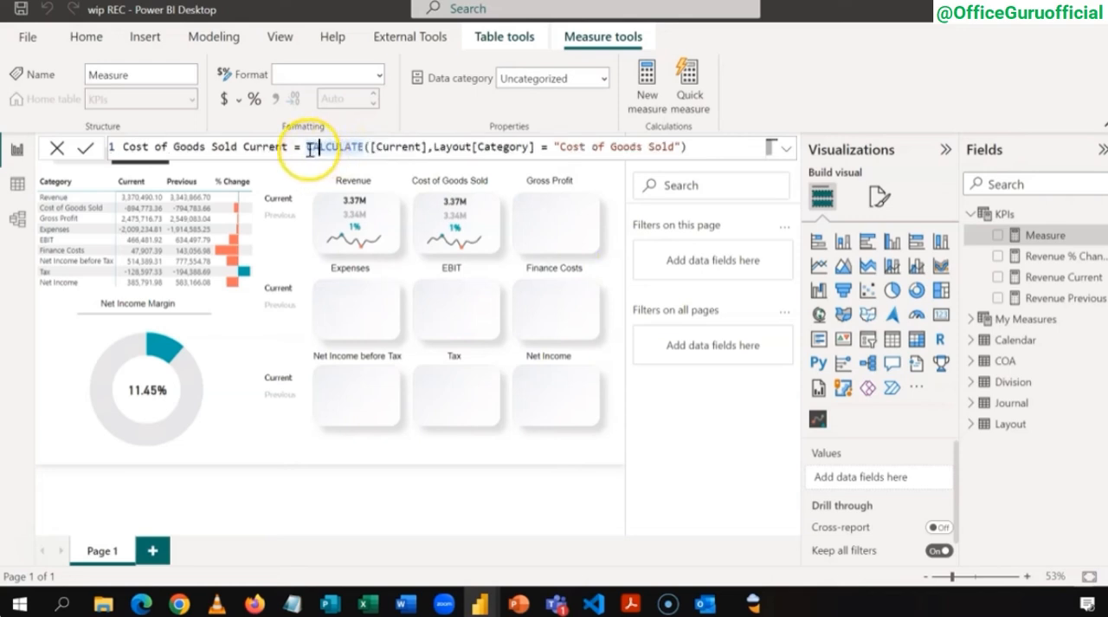
left_click(308, 147)
type("ABS")
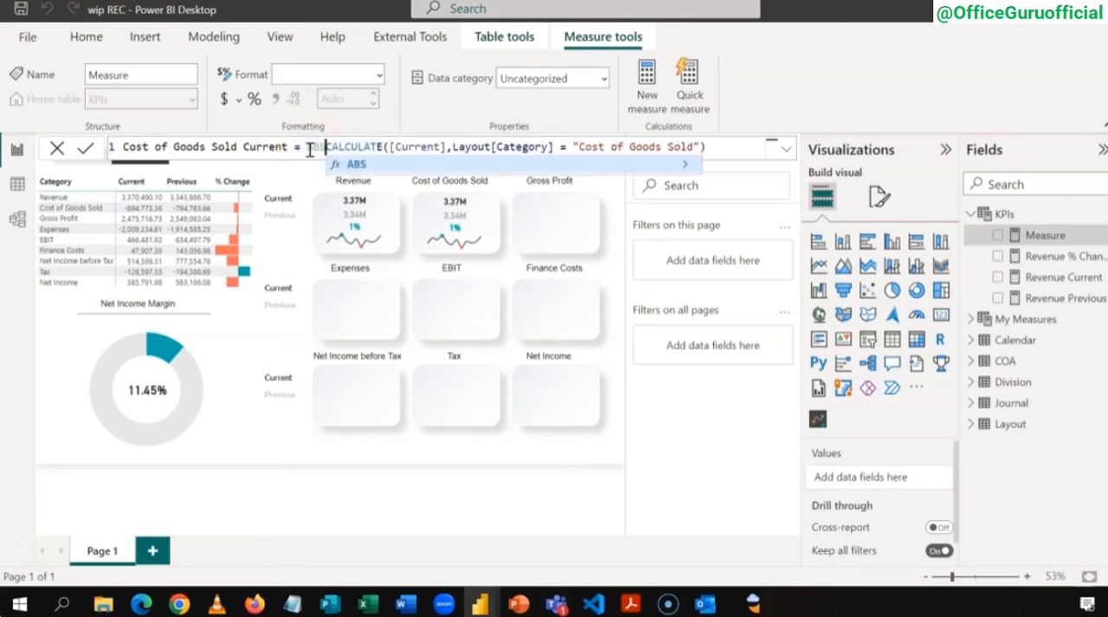
type("(")
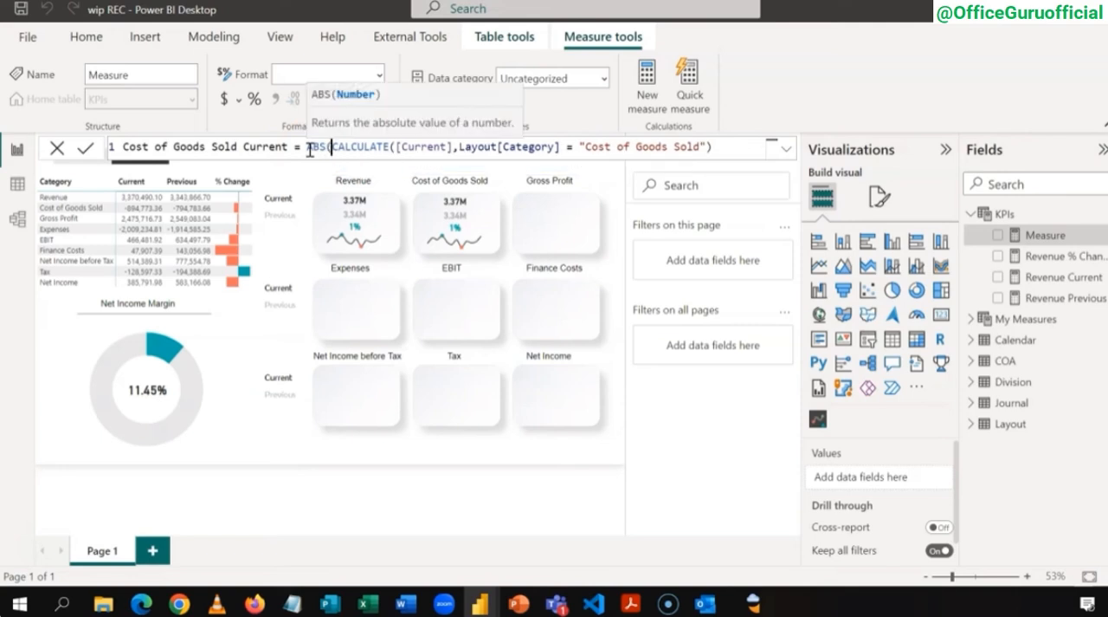
left_click(728, 147)
type(")")
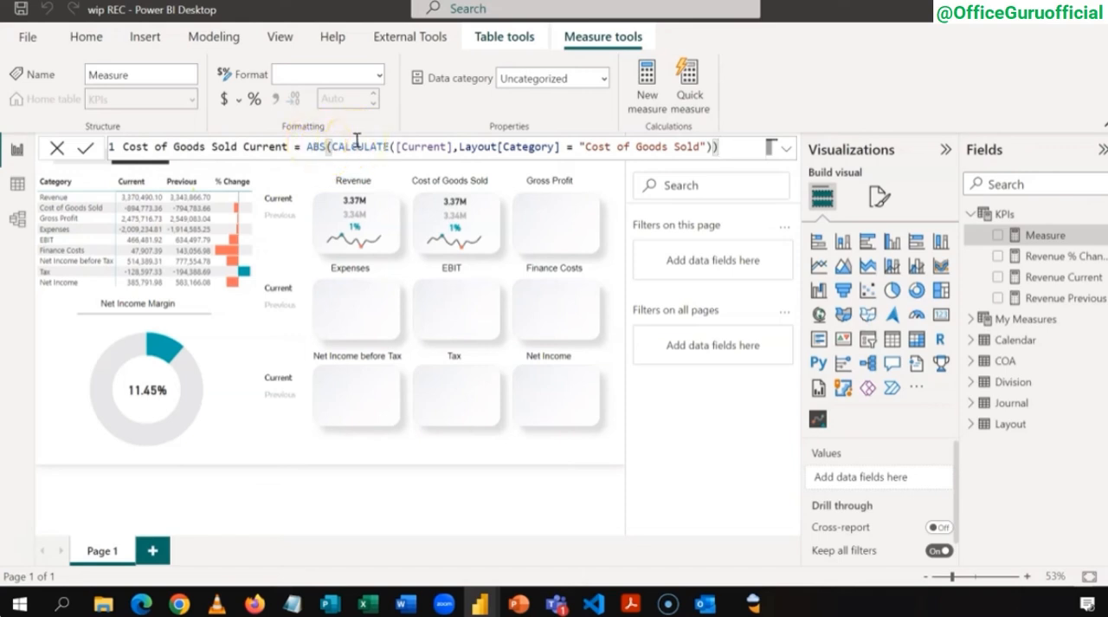
key("Return")
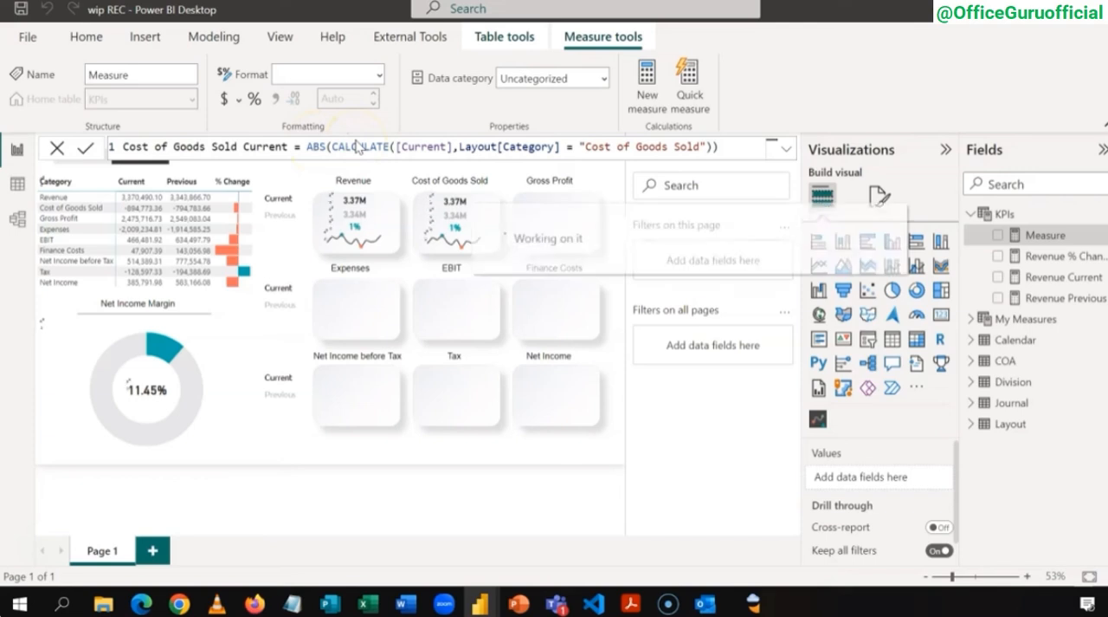
Step: Copy the ABS expression and paste it into a new KPIs measure named Cost of Goods Sold Previous
left_click(528, 152)
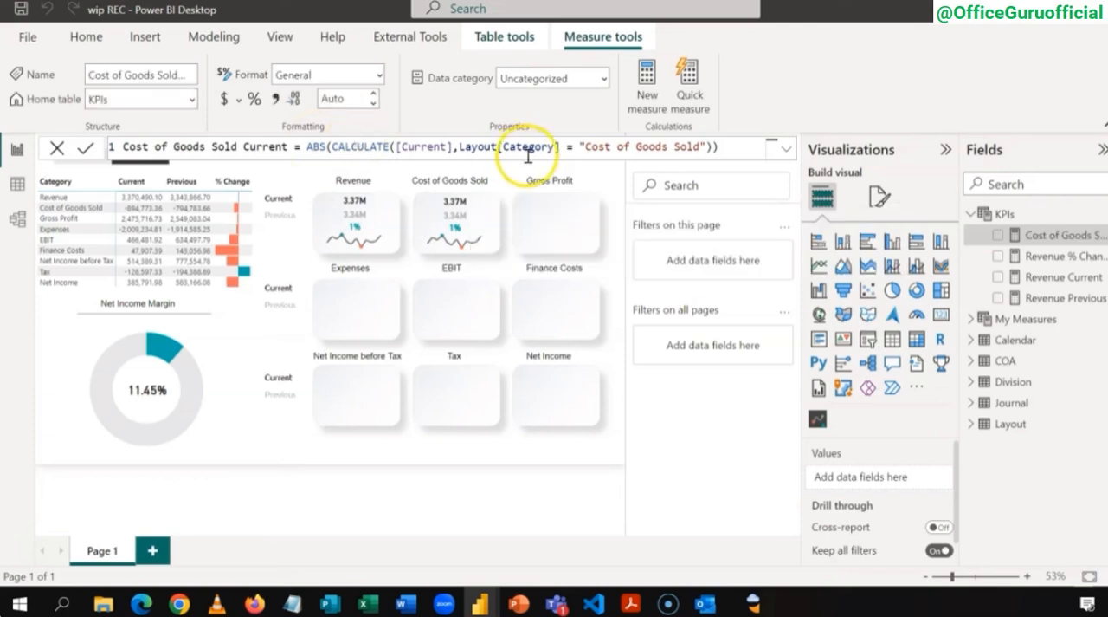
left_click(723, 146)
left_click_drag(723, 146, 309, 148)
key("ctrl+c")
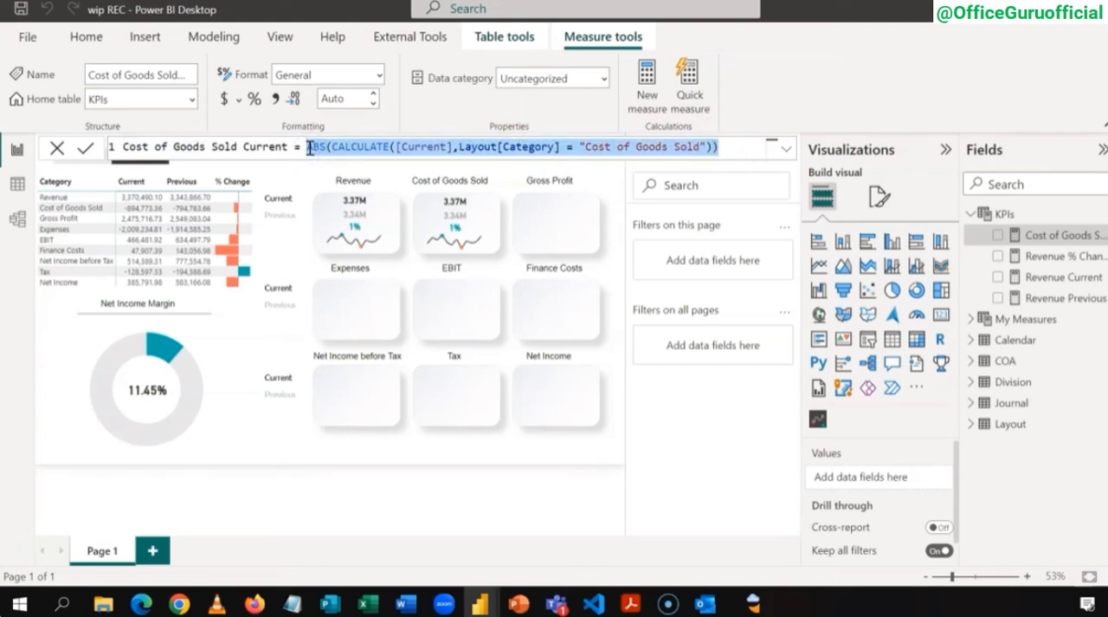
right_click(1011, 224)
left_click(978, 230)
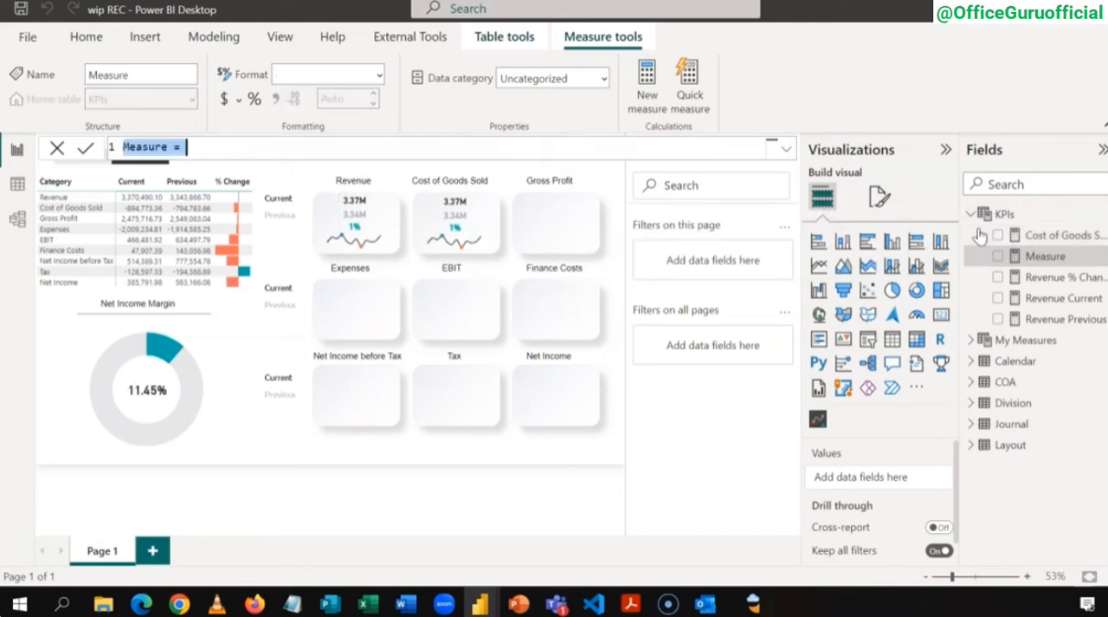
type("cOST")
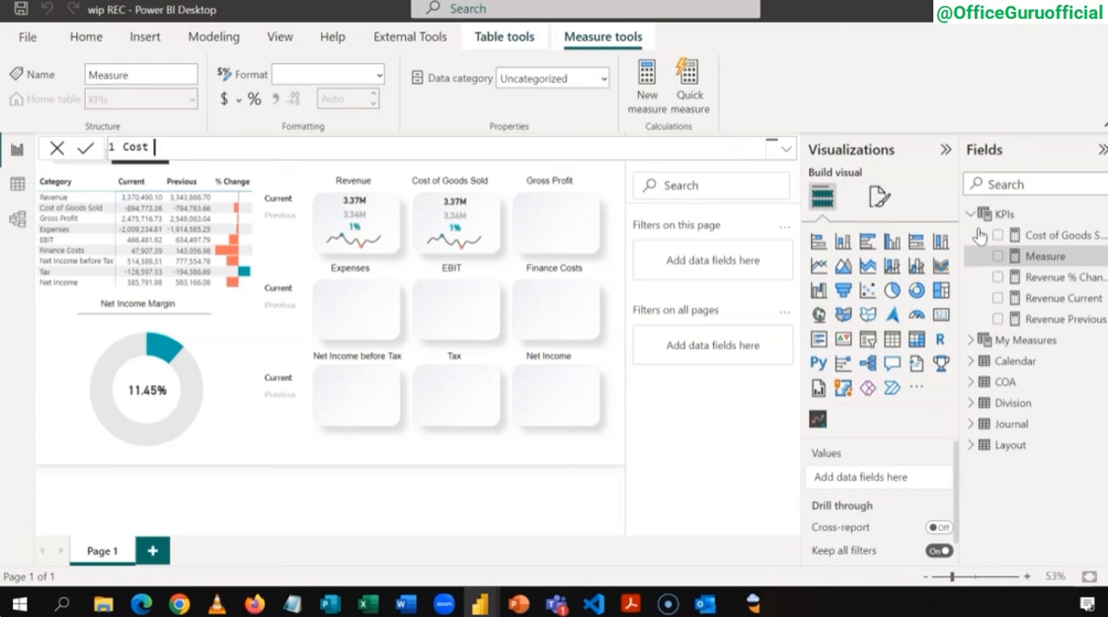
type("of Goods Sold Previous =")
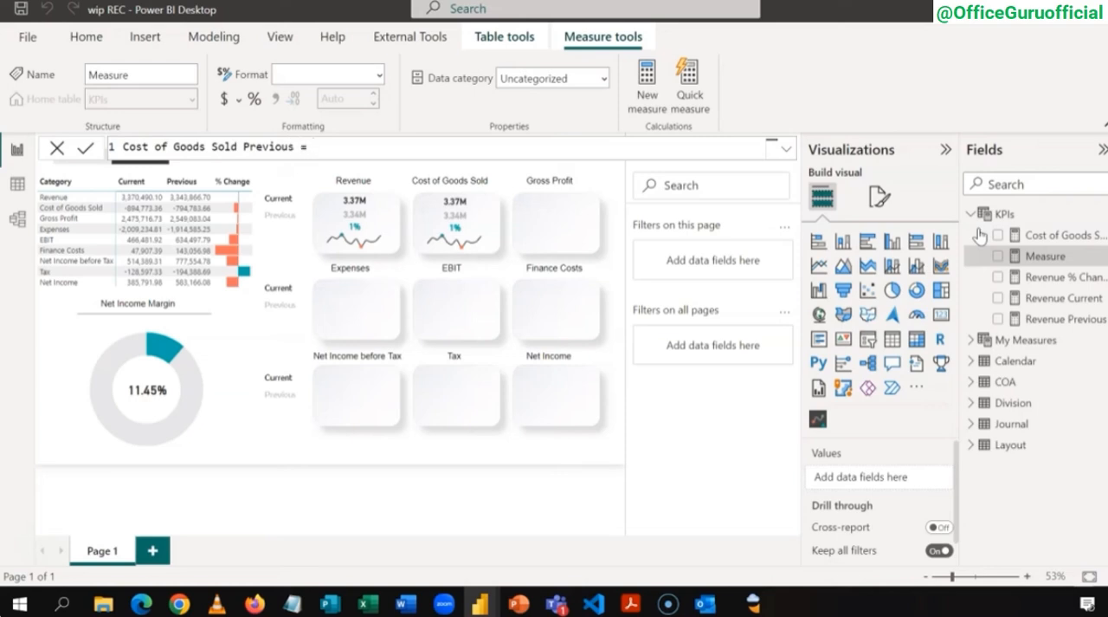
key("ctrl+v")
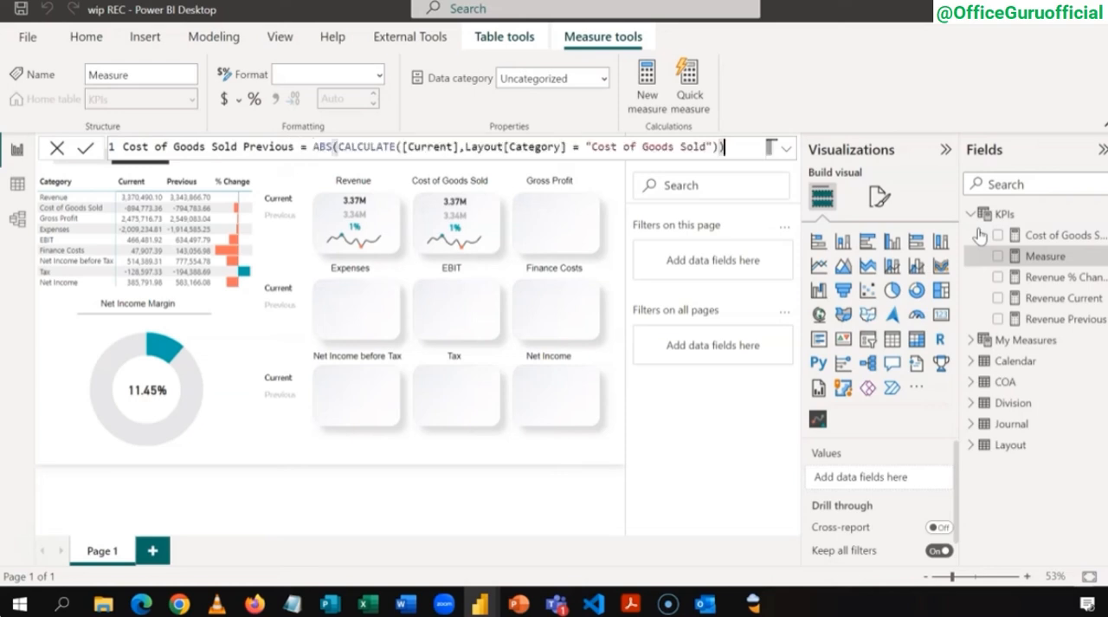
Step: Replace [Current] with [Previous] in the Cost of Goods Sold Previous formula and commit the measure
left_click(456, 146)
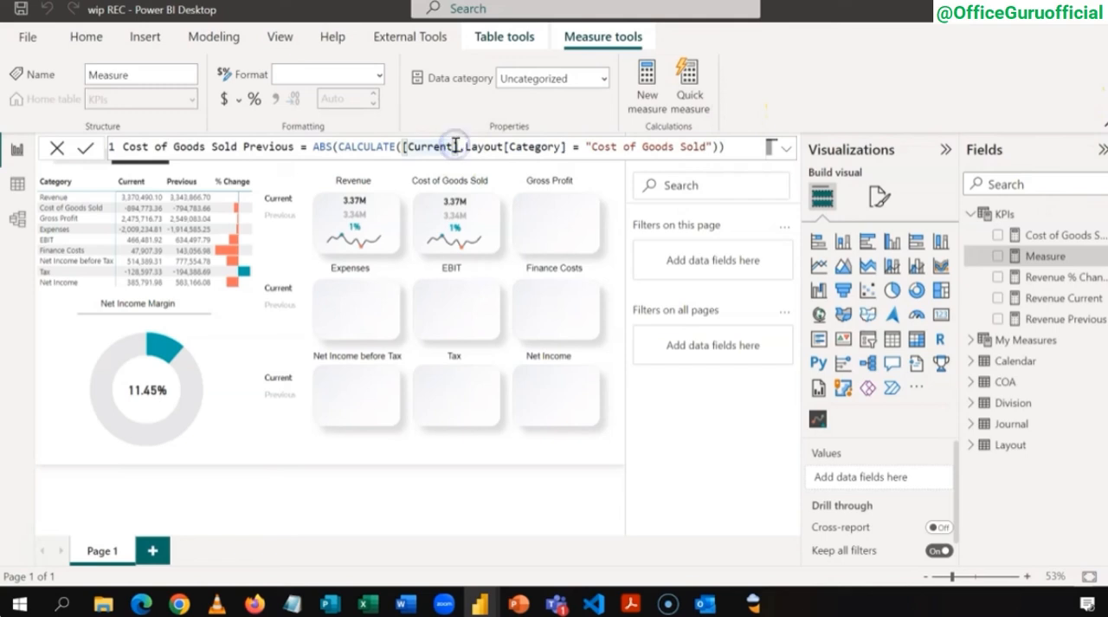
key("BackSpace")
key("BackSpace")
key("BackSpace")
key("BackSpace")
key("BackSpace")
key("BackSpace")
key("BackSpace")
type("p")
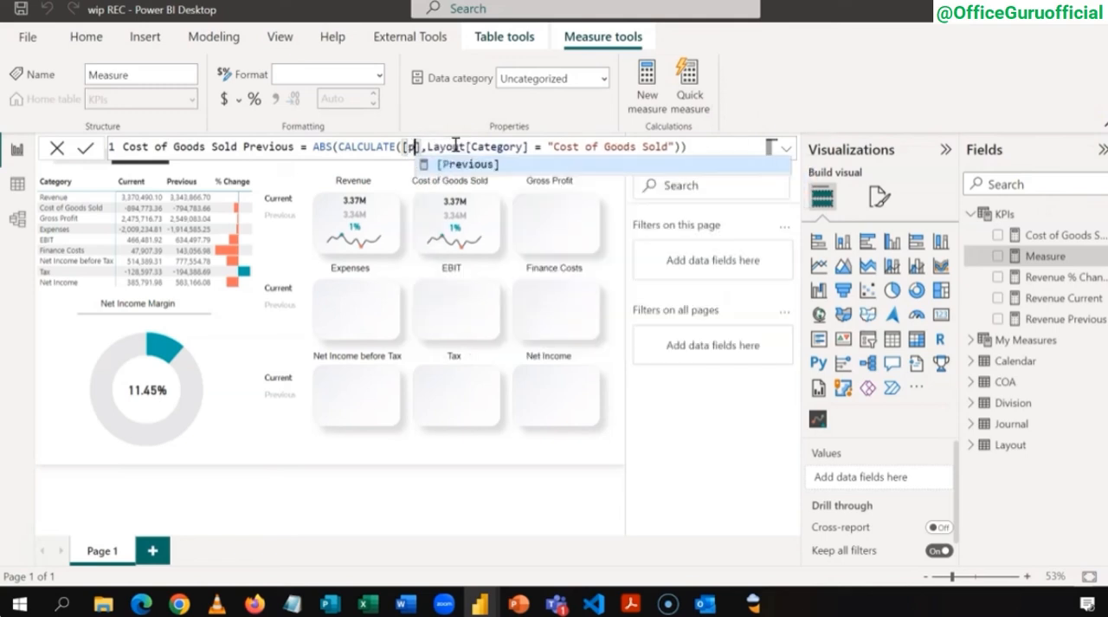
key("Tab")
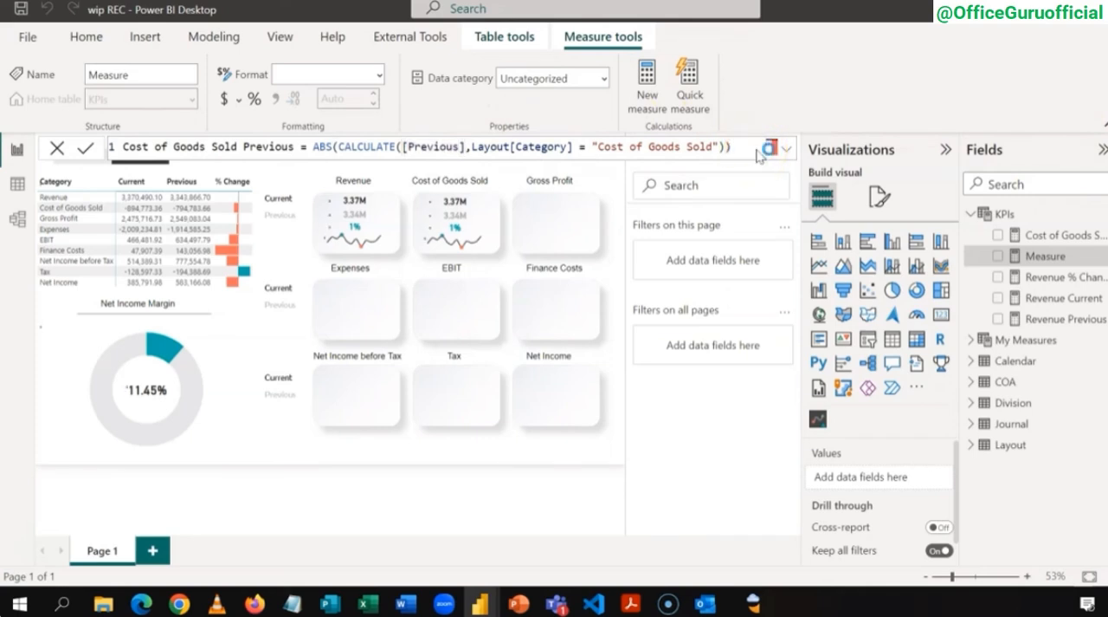
key("Return")
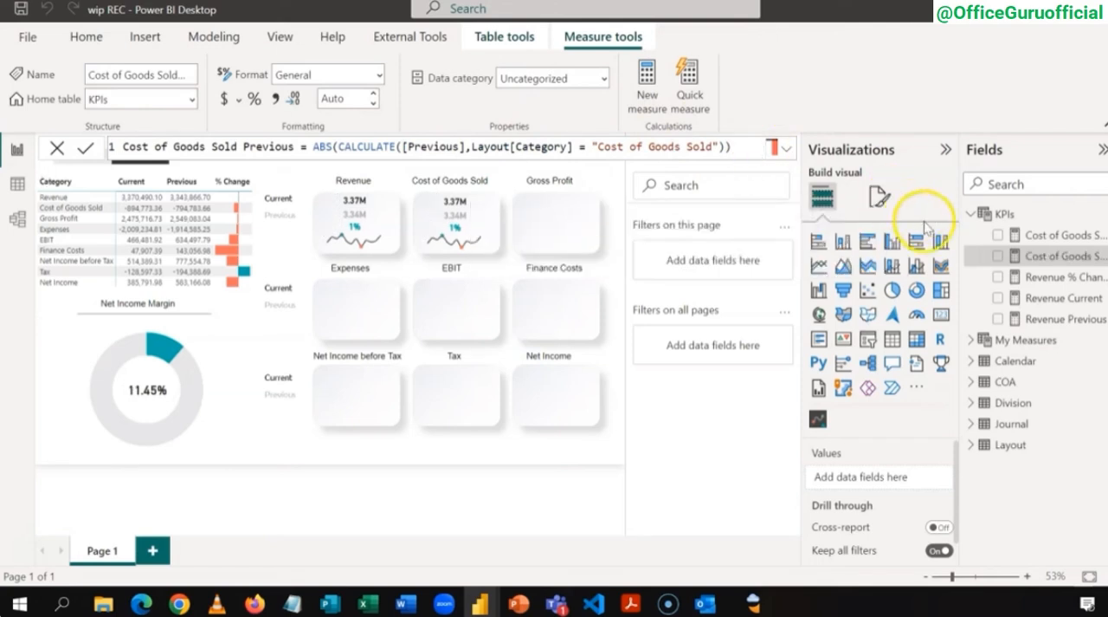
Step: Add a new KPIs measure named Cost of Goods Sold % Change and paste the copied ABS expression into it
right_click(1002, 217)
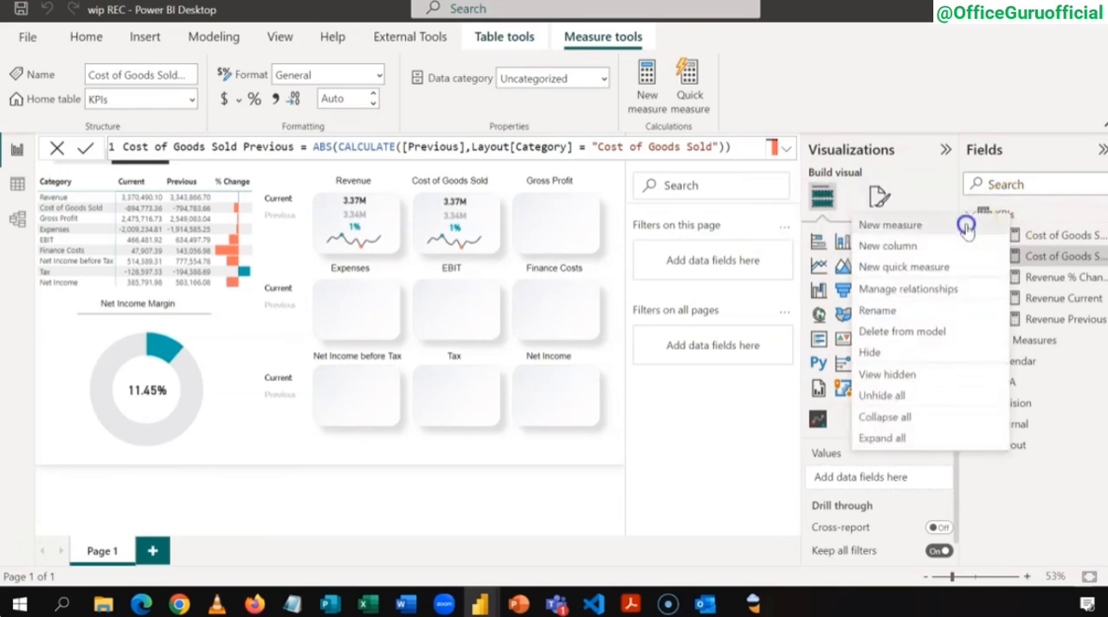
left_click(971, 225)
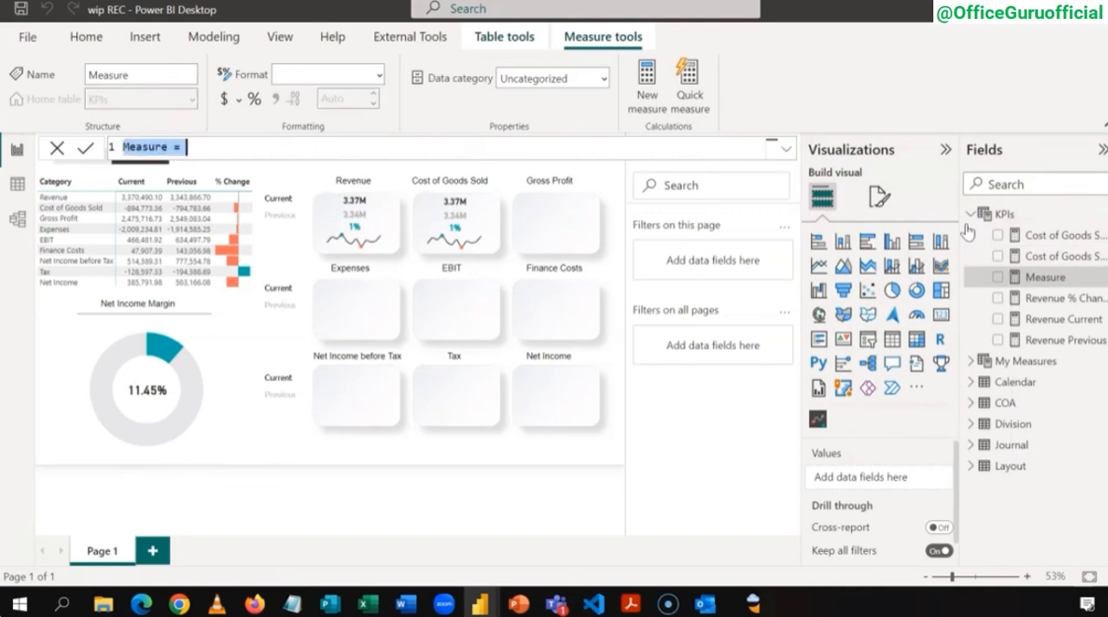
type("Cost of Goods Sold % Change")
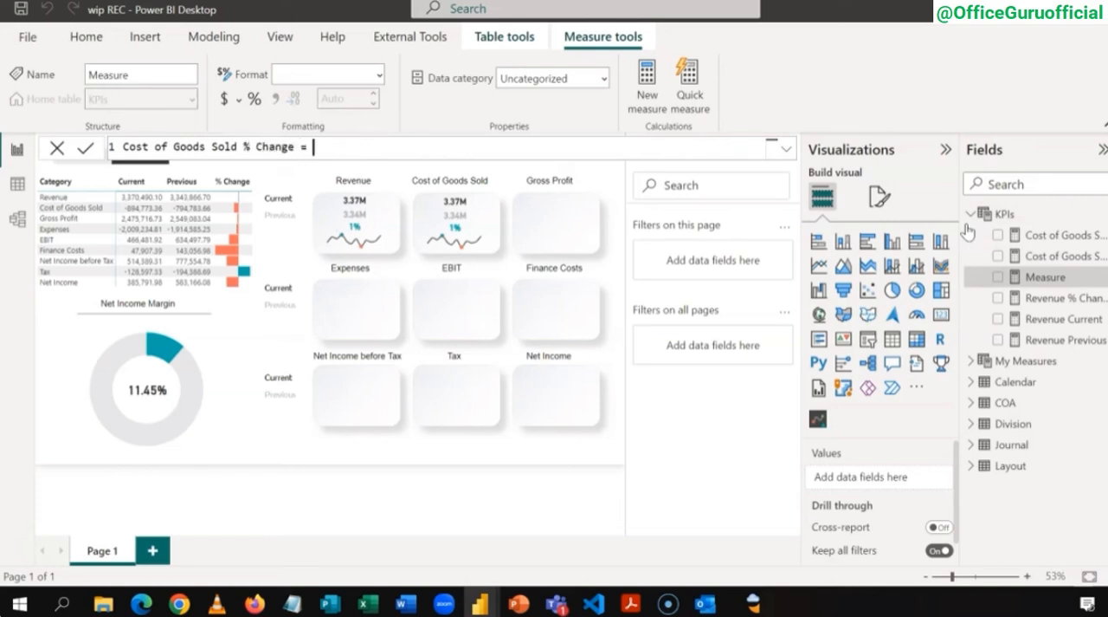
key("ctrl+v")
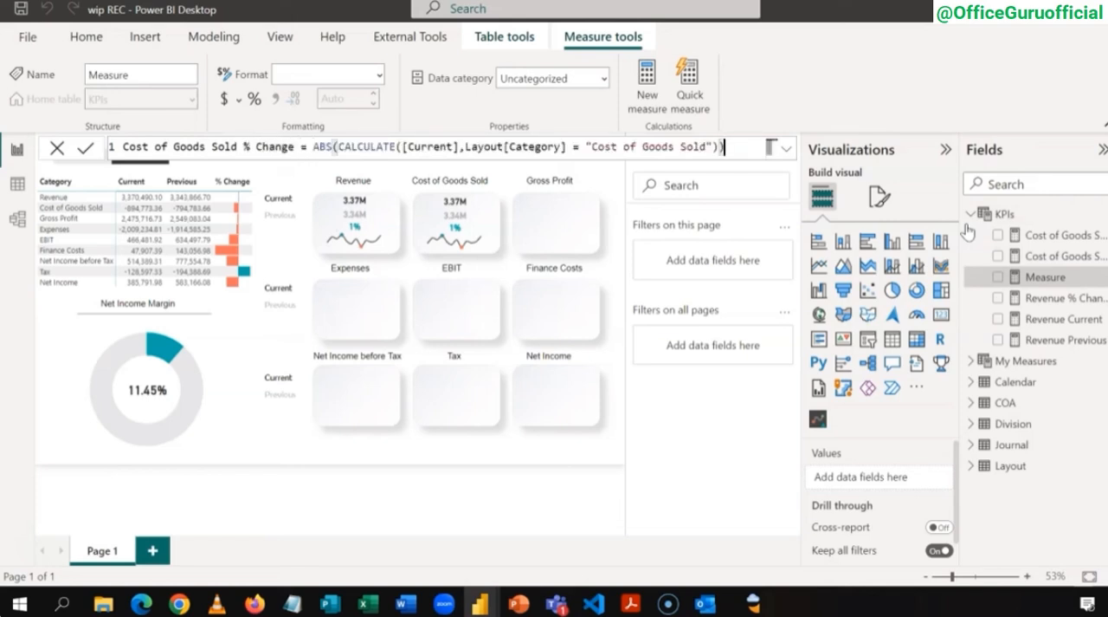
Step: Replace [Current] with [% Change] in the Cost of Goods Sold % Change formula and commit the measure
left_click(452, 148)
key("BackSpace")
key("BackSpace")
key("BackSpace")
key("BackSpace")
key("BackSpace")
key("BackSpace")
key("BackSpace")
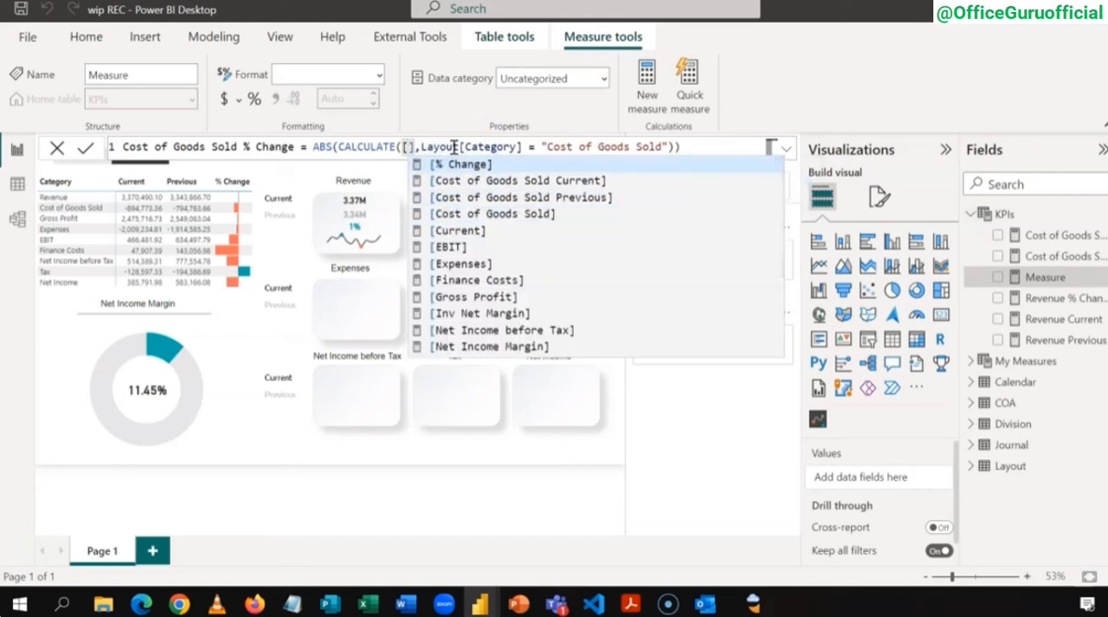
key("Tab")
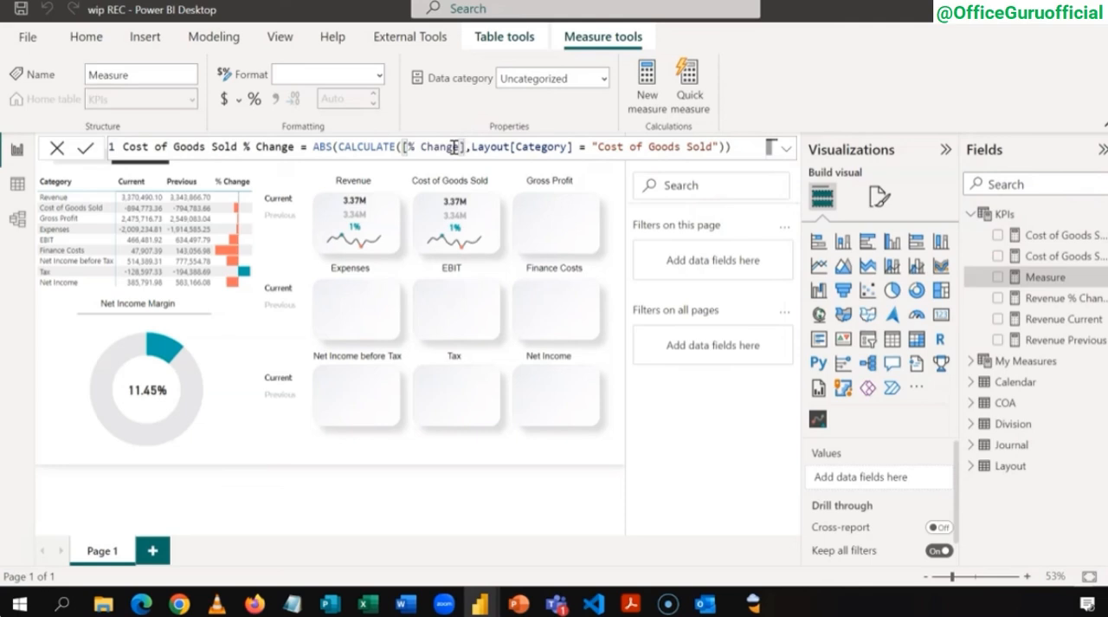
left_click(743, 143)
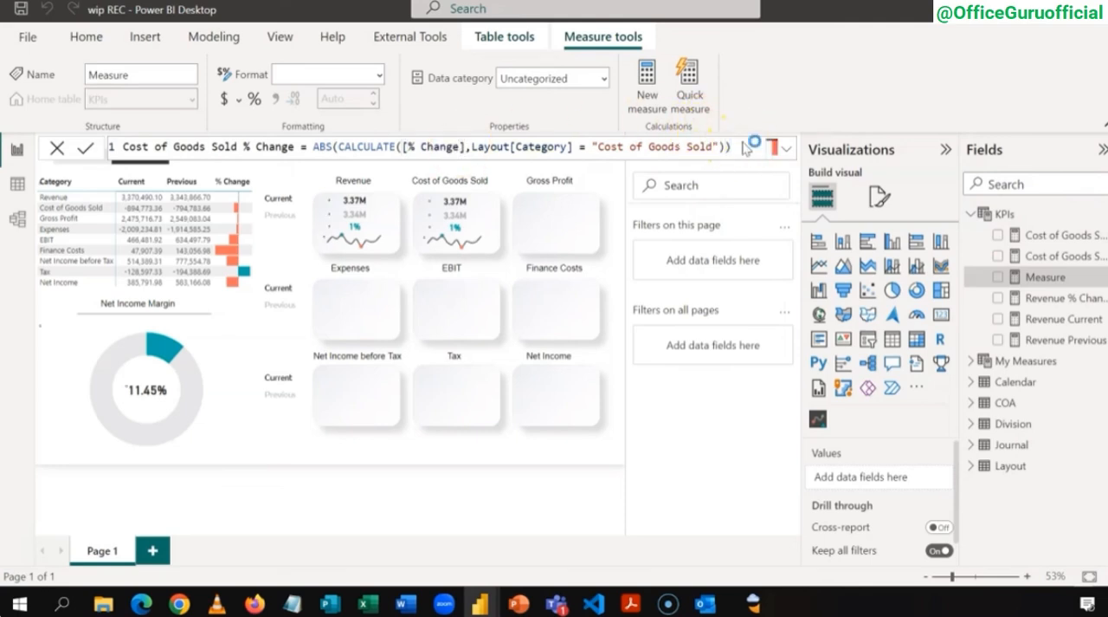
key("Return")
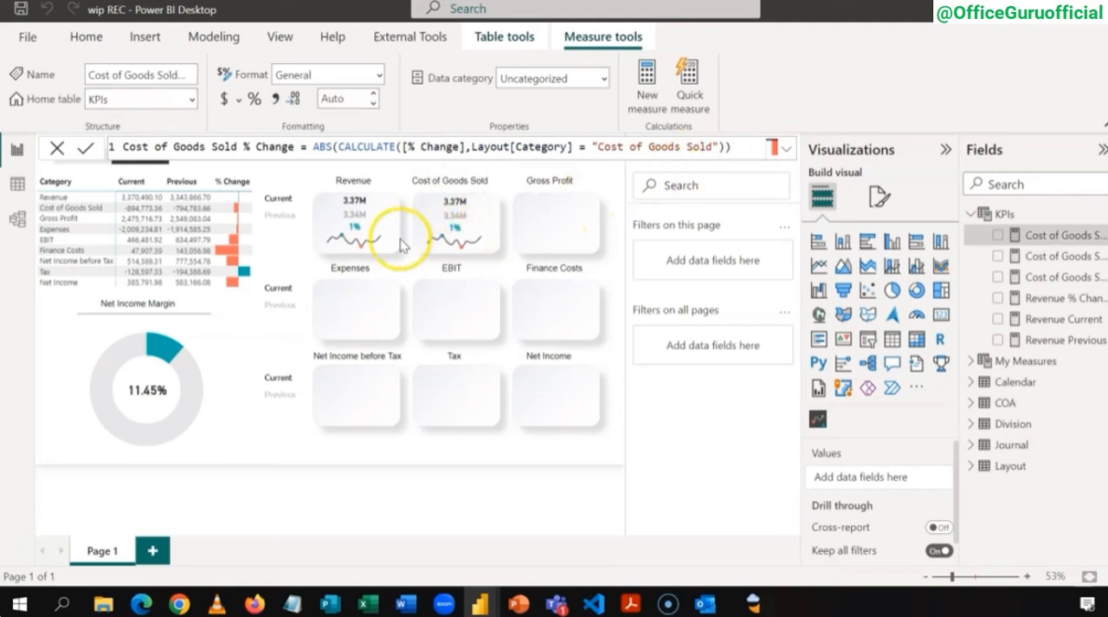
Step: Swap Revenue Current for Cost of Goods Sold Current in the current-value card of the Cost of Goods Sold tile
left_click(483, 206)
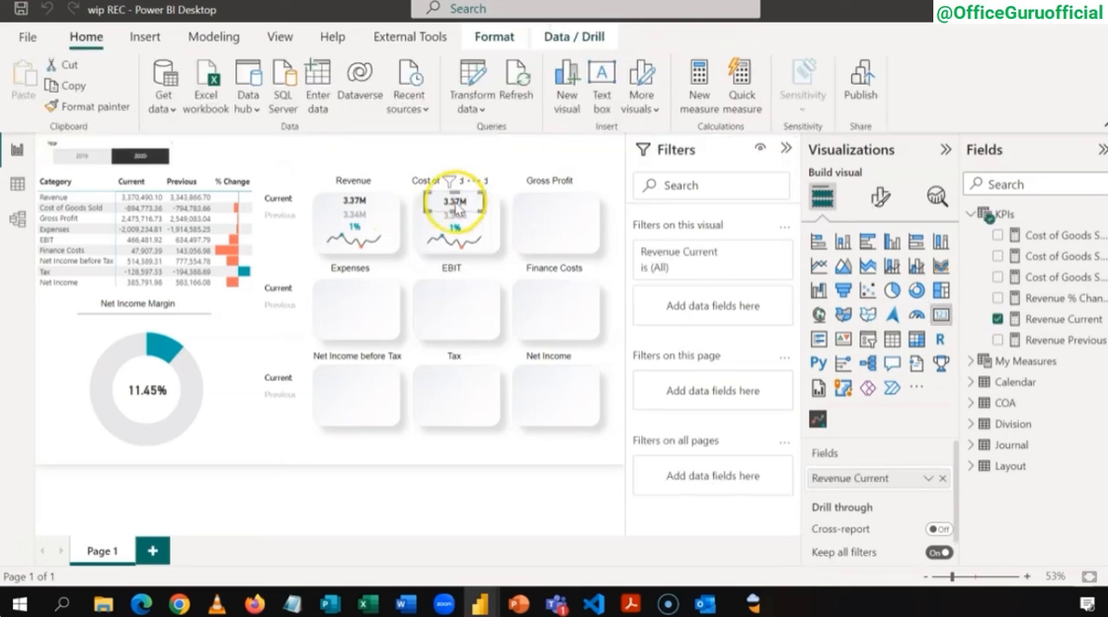
left_click(997, 319)
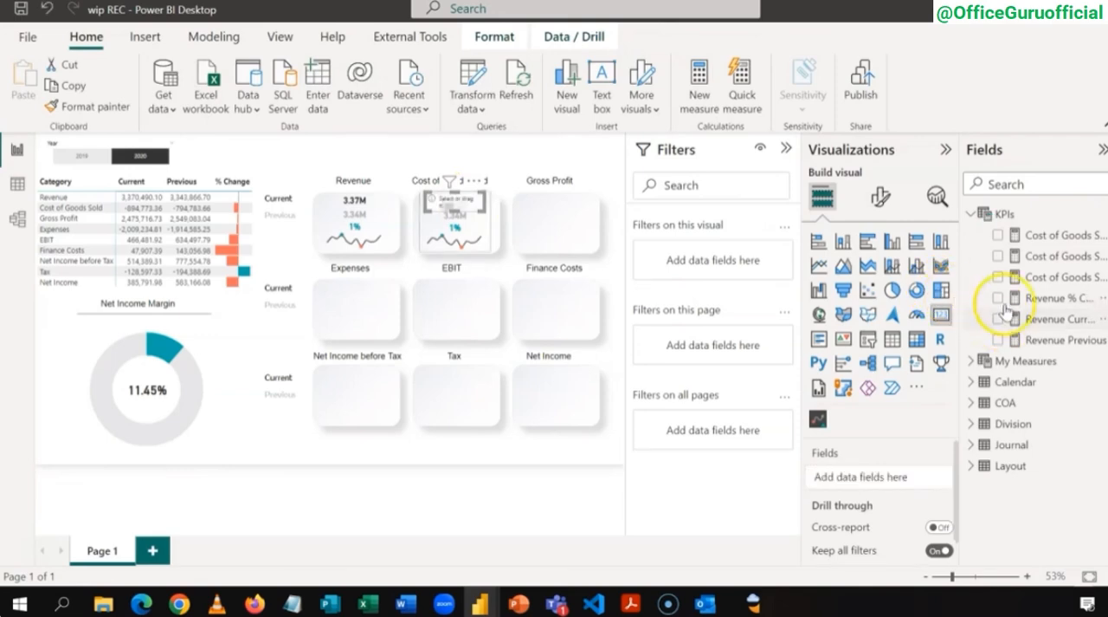
left_click(998, 257)
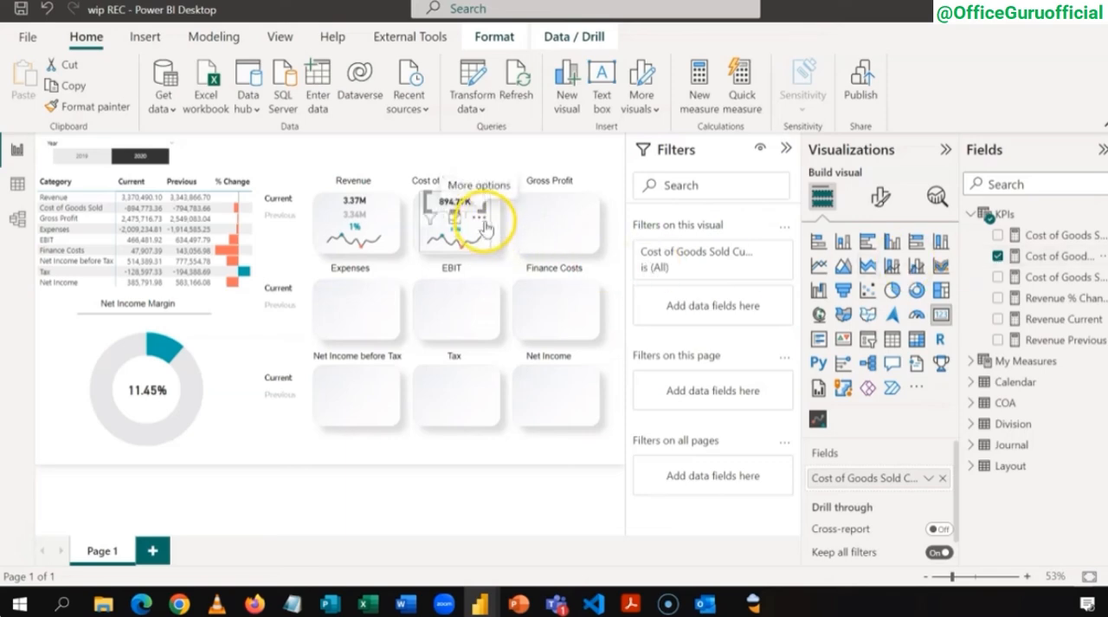
Step: Swap Revenue Previous for Cost of Goods Sold Previous in the previous-value card of the Cost of Goods Sold tile
left_click(478, 215)
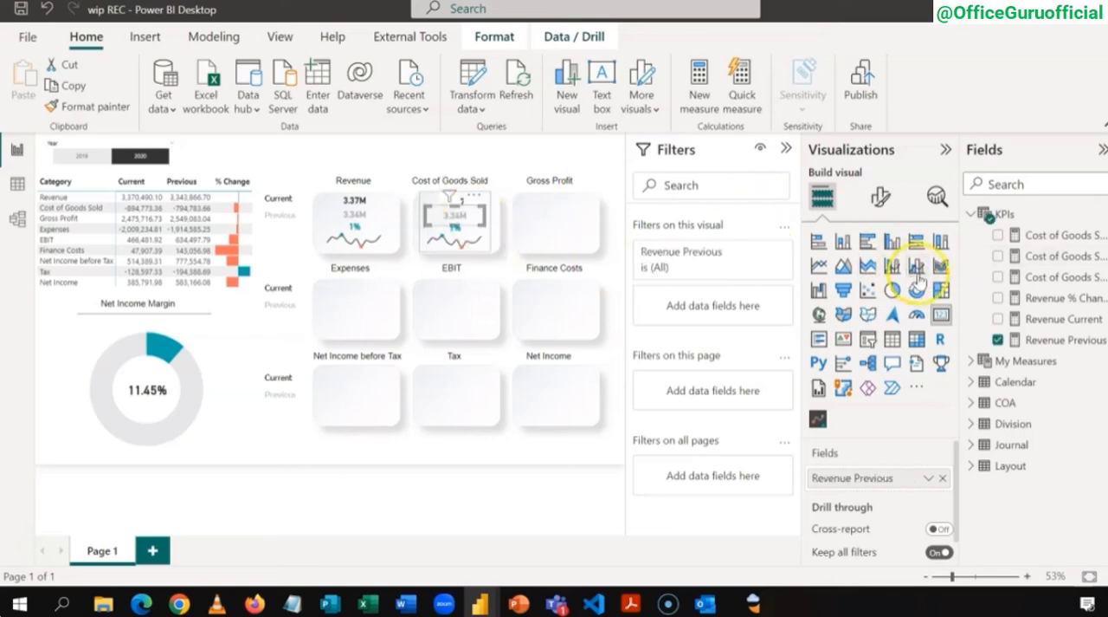
left_click(999, 340)
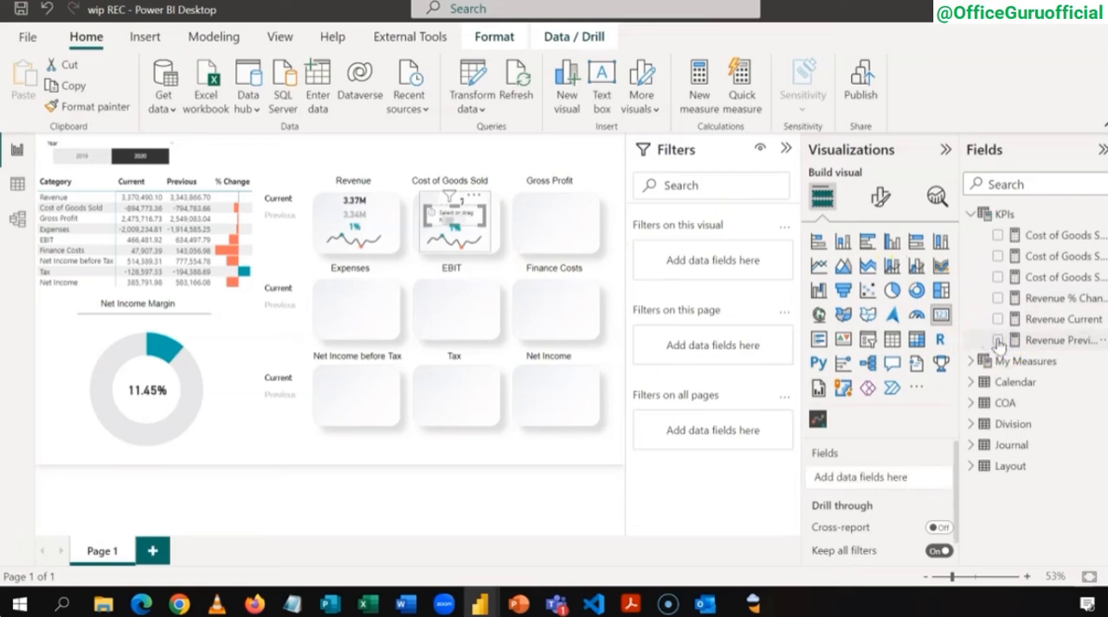
left_click(999, 278)
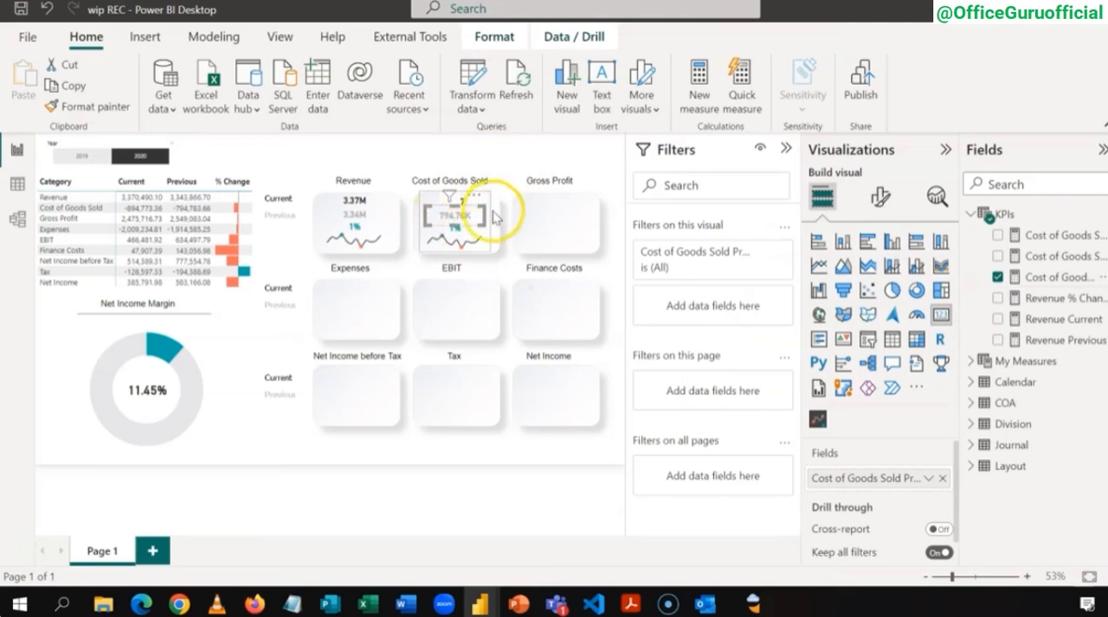
left_click(513, 156)
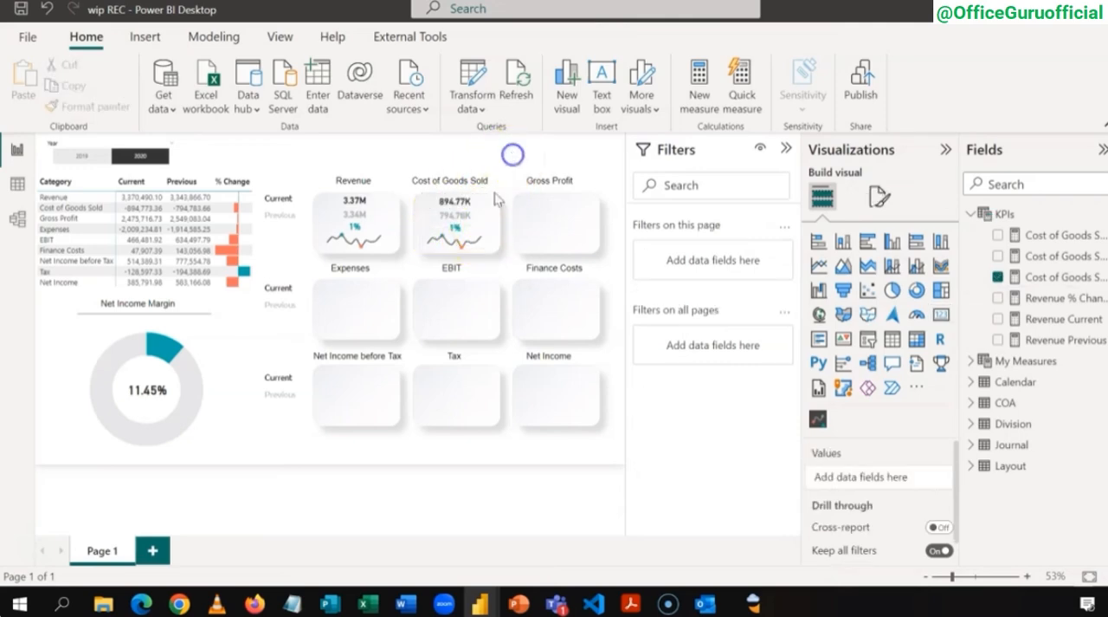
Step: Show Cost of Goods Sold % Change in the tile's percentage card and format that measure as a percentage with 0 decimal places
left_click(476, 235)
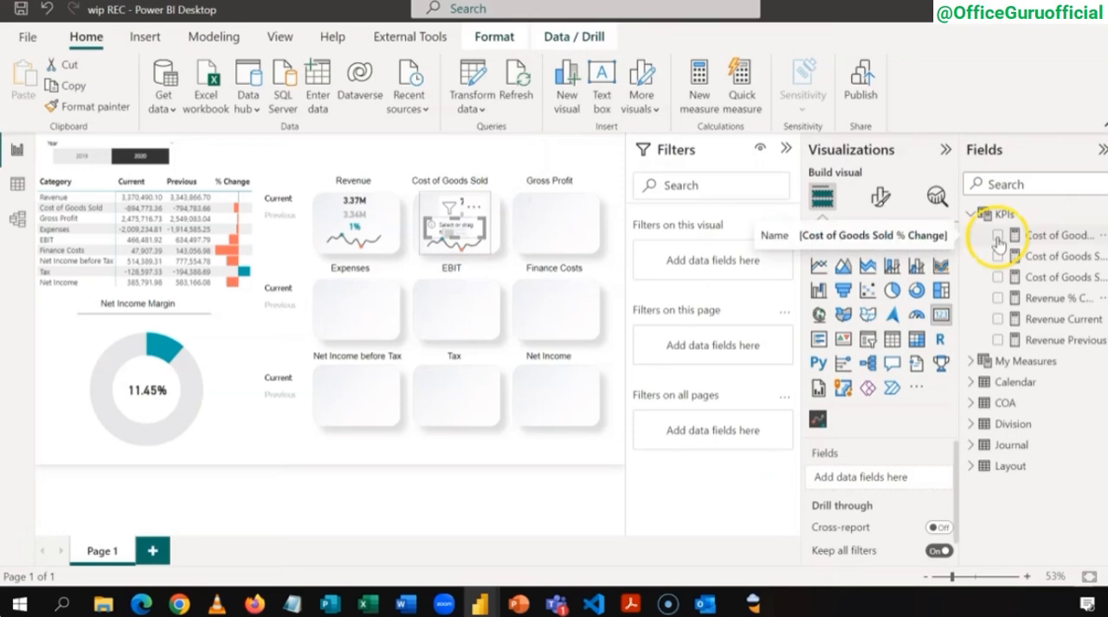
left_click(997, 235)
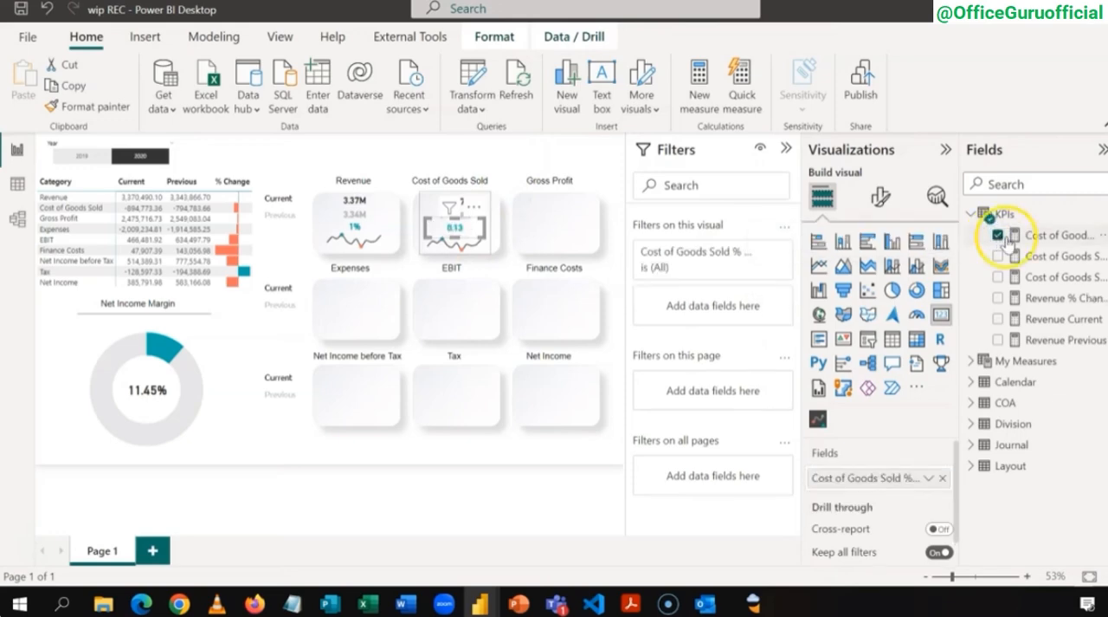
left_click(1054, 238)
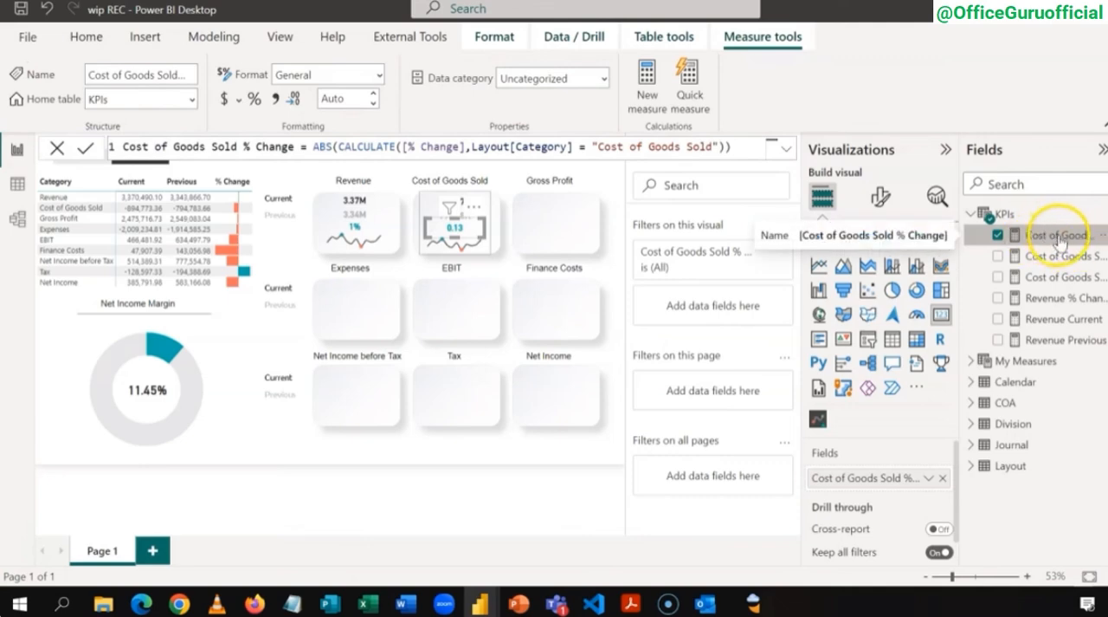
left_click(254, 100)
left_click(255, 100)
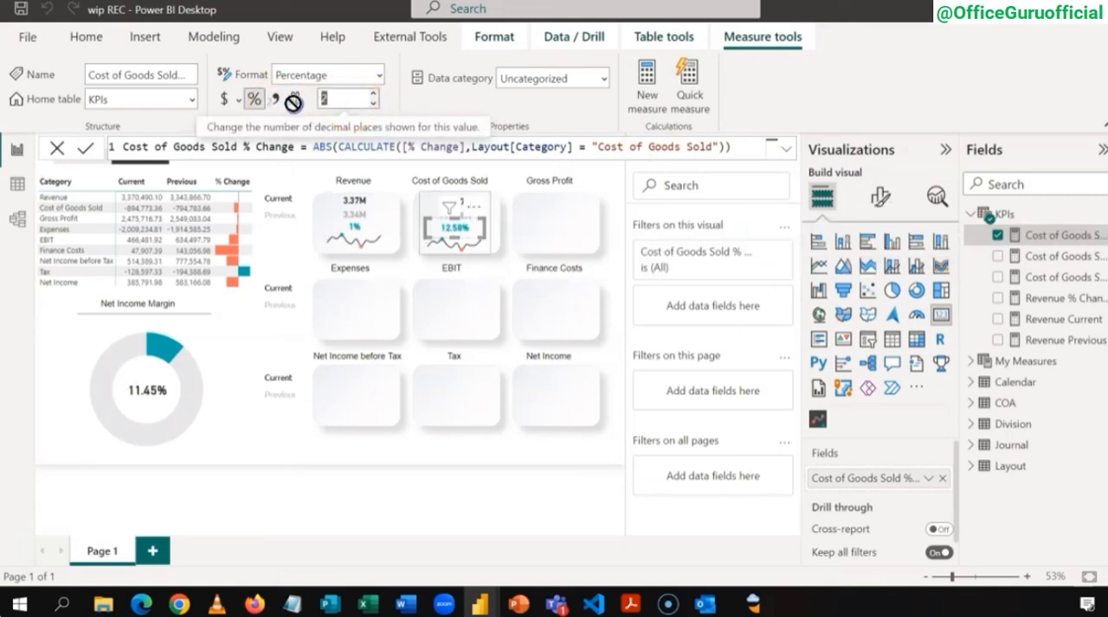
key("Return")
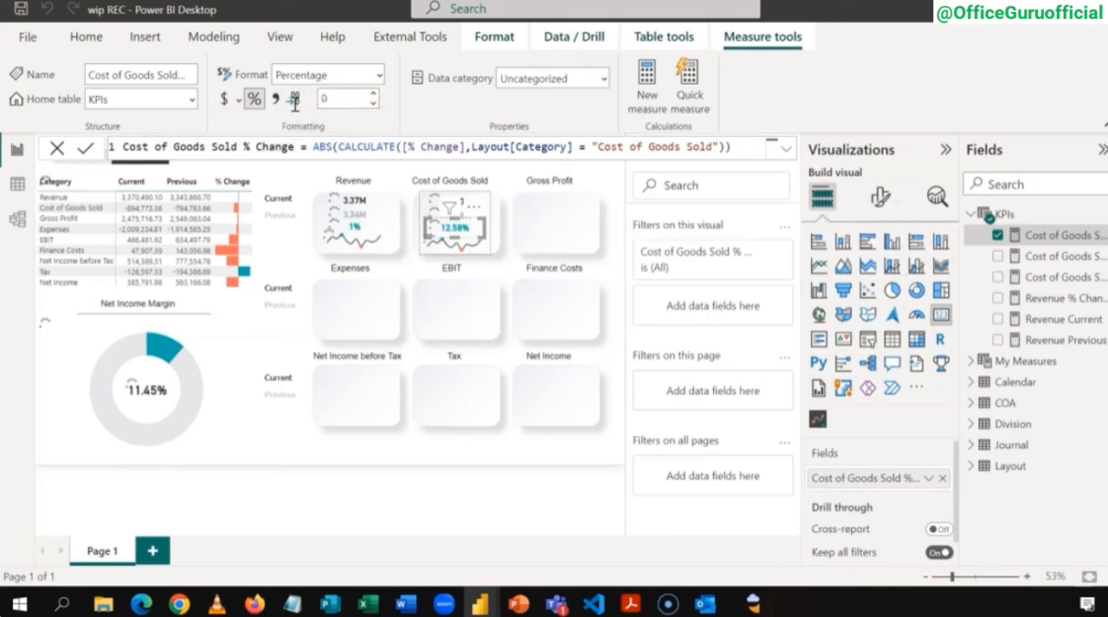
left_click(381, 250)
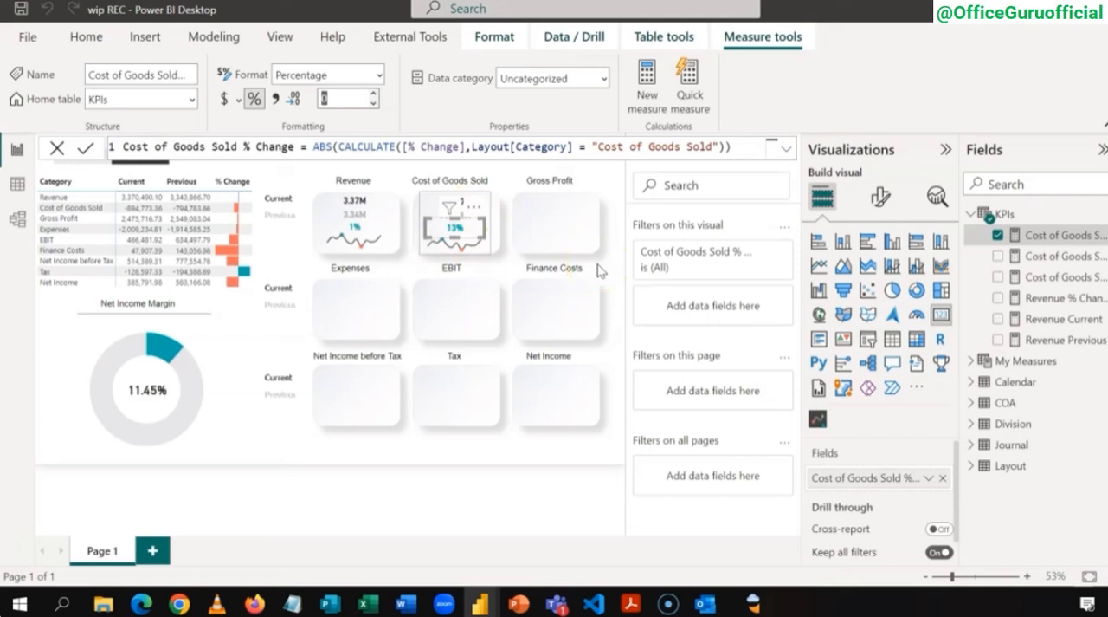
Step: Remove the ABS wrapper from the Cost of Goods Sold % Change formula, keeping only the CALCULATE expression, and commit the measure
left_click(336, 146)
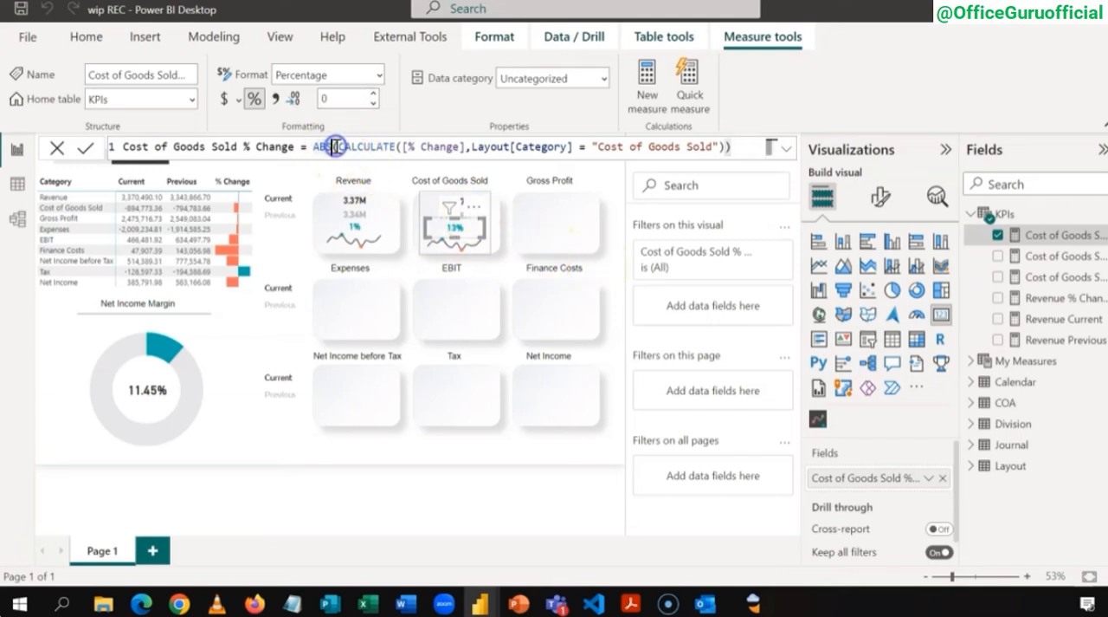
key("BackSpace")
key("BackSpace")
key("BackSpace")
key("BackSpace")
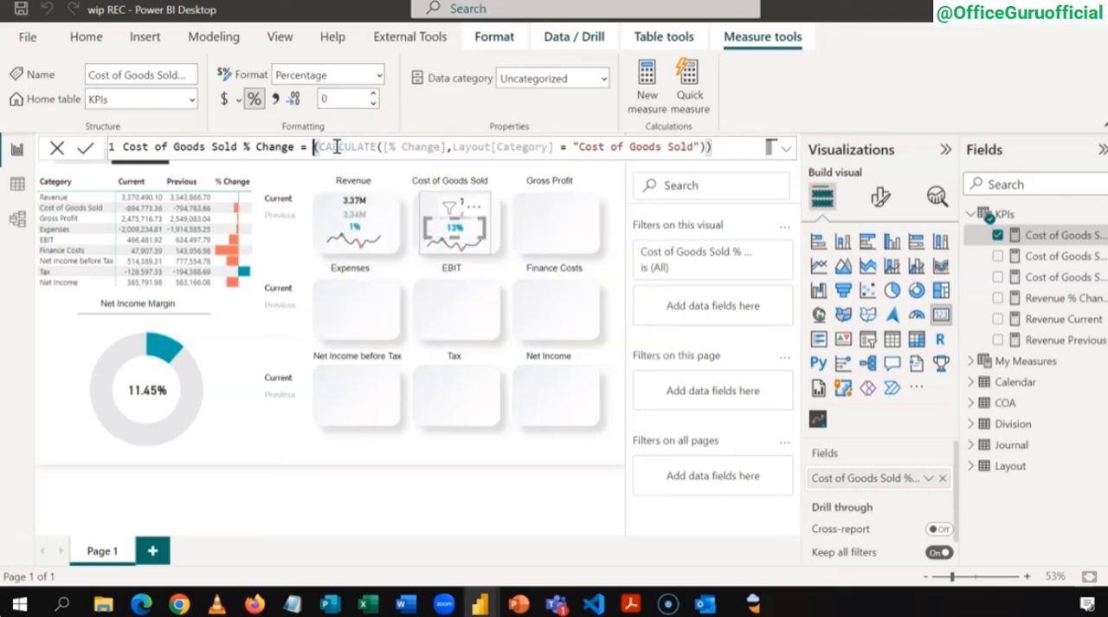
left_click(724, 151)
key("BackSpace")
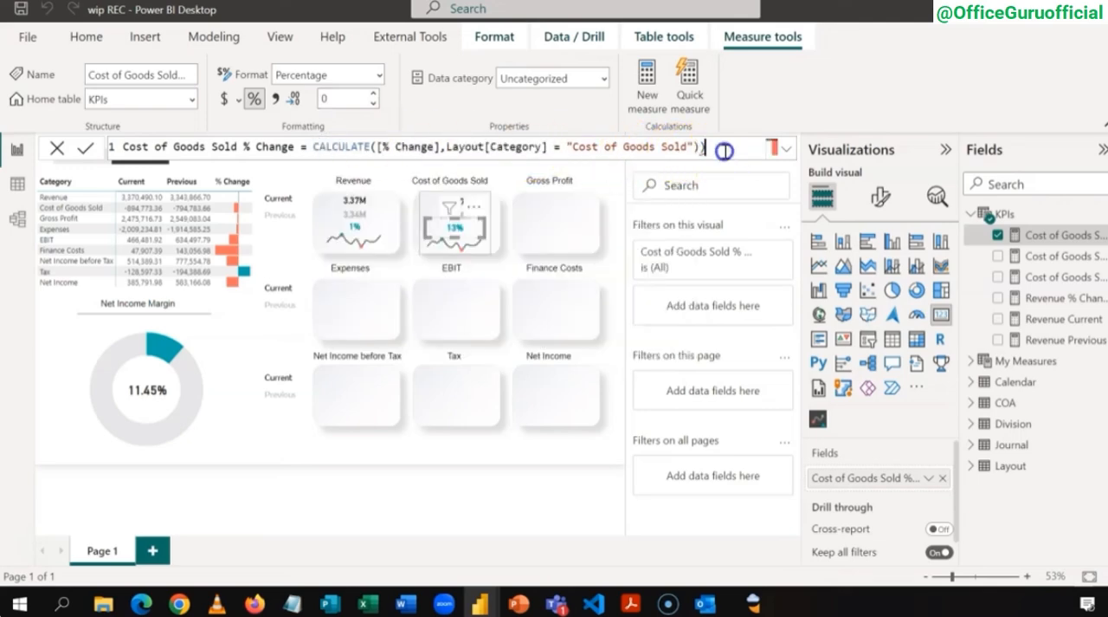
key("BackSpace")
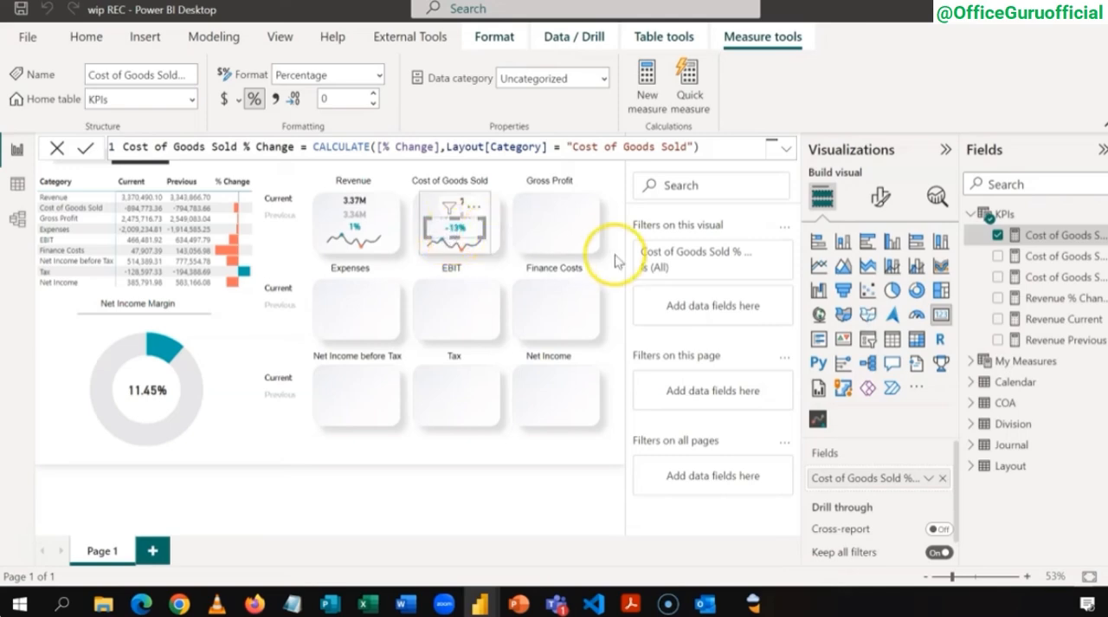
Step: Base the callout value's conditional color rules on Cost of Goods Sold % Change for the tile's percentage card
left_click(878, 203)
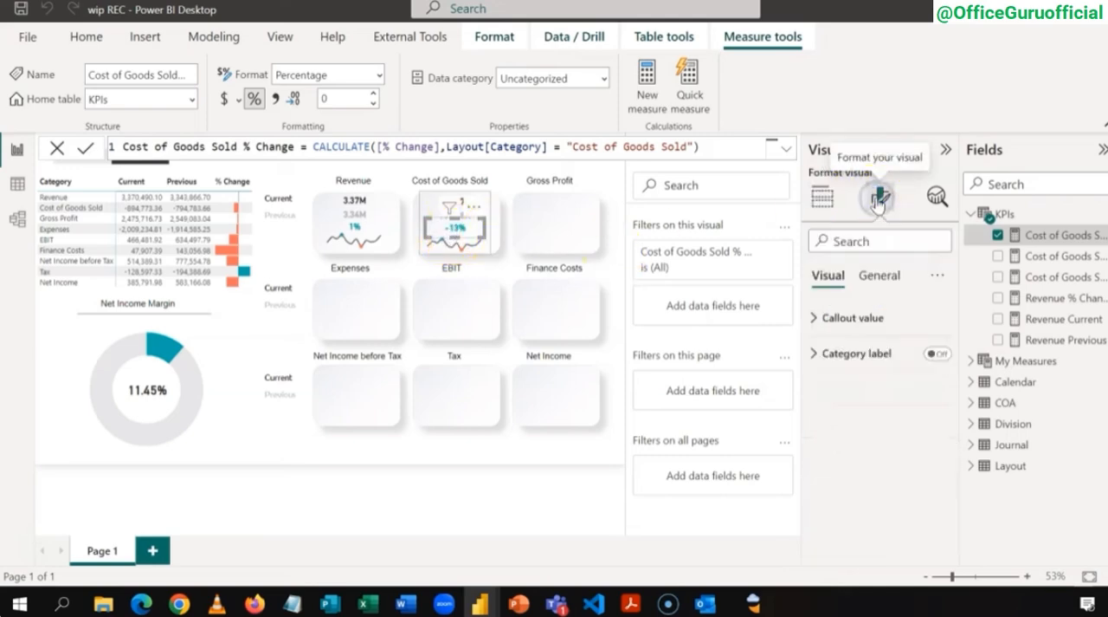
left_click(814, 318)
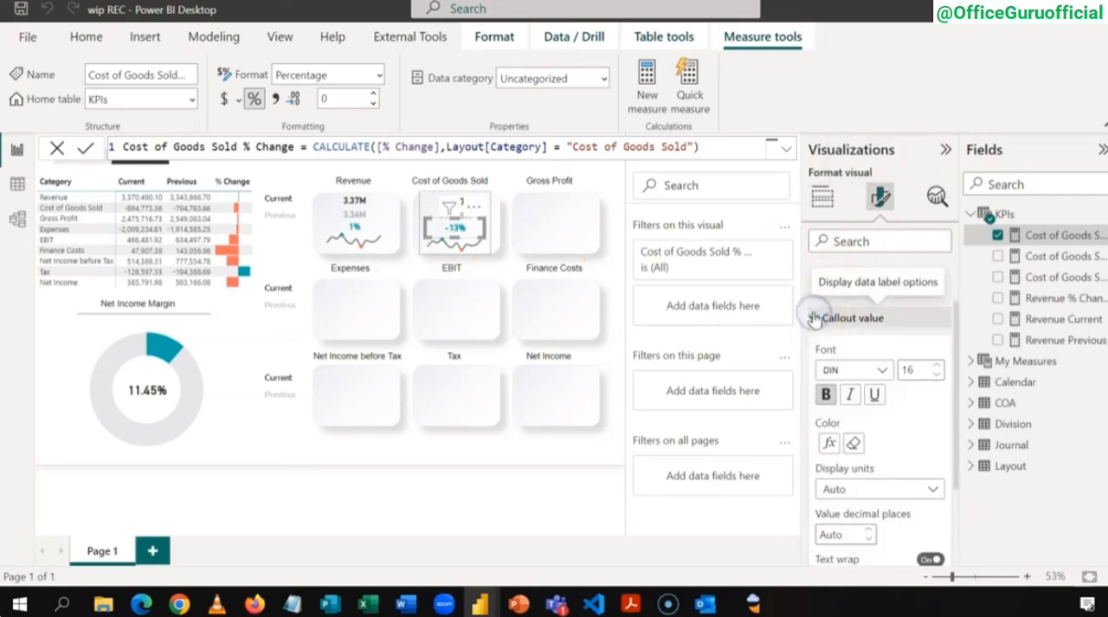
left_click(829, 443)
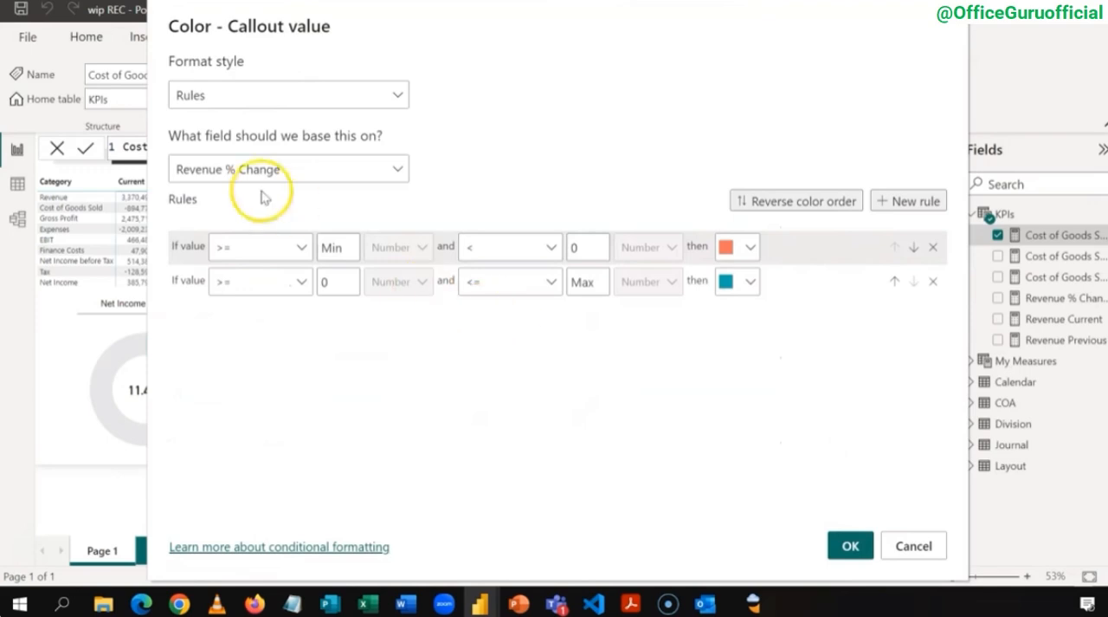
left_click(309, 172)
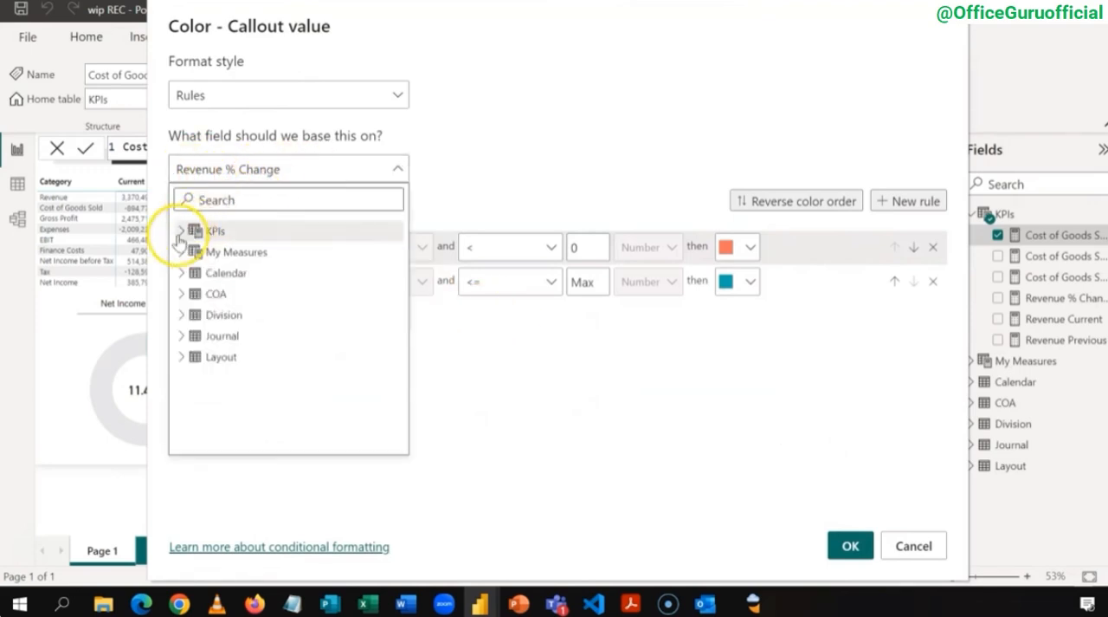
left_click(179, 234)
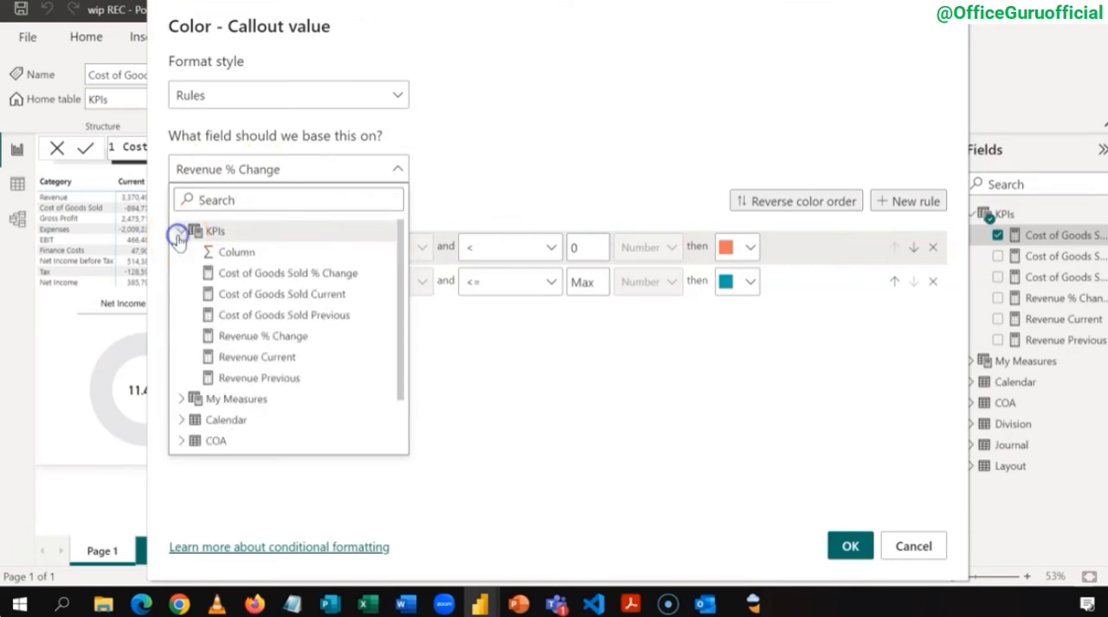
left_click(220, 273)
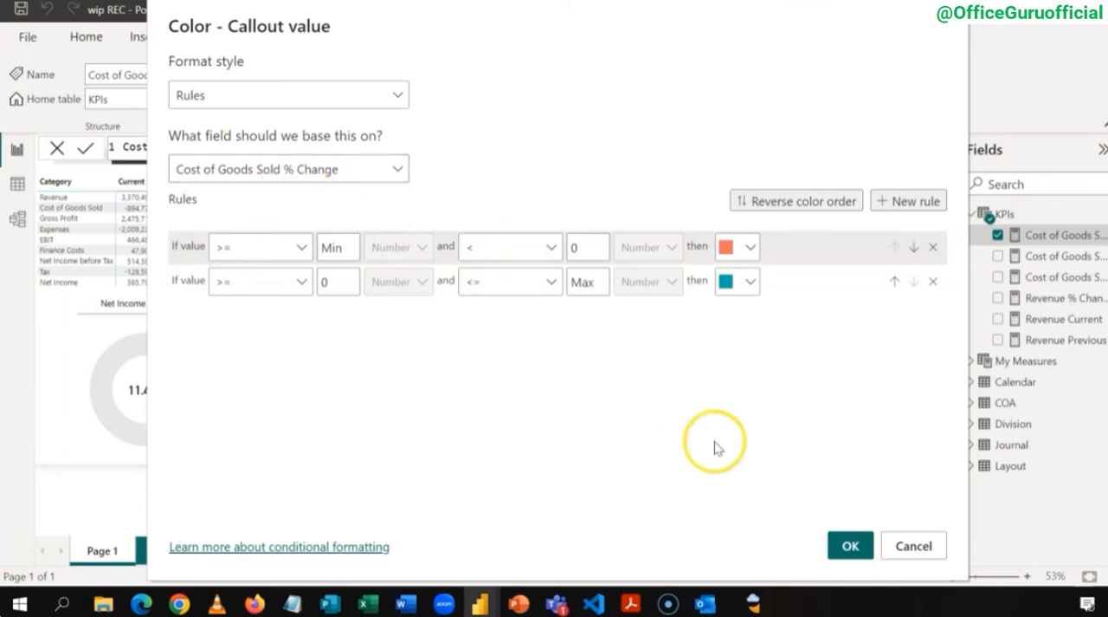
left_click(849, 546)
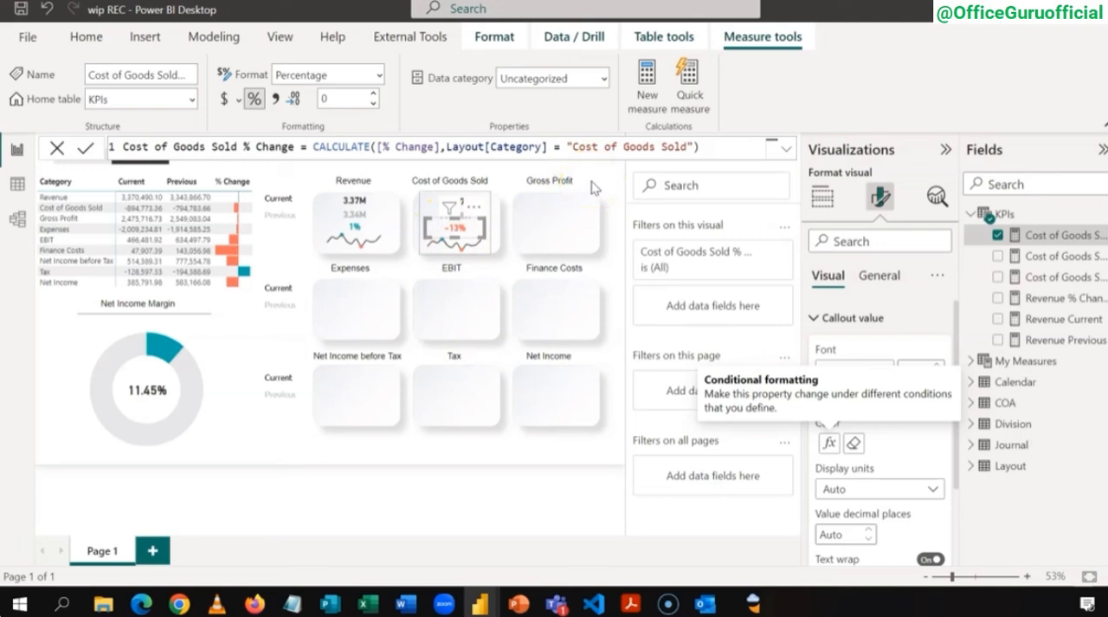
Step: Give the Cost of Goods Sold % Change measure the custom format 0%;0%;0% in the model view and return to the report
left_click(18, 221)
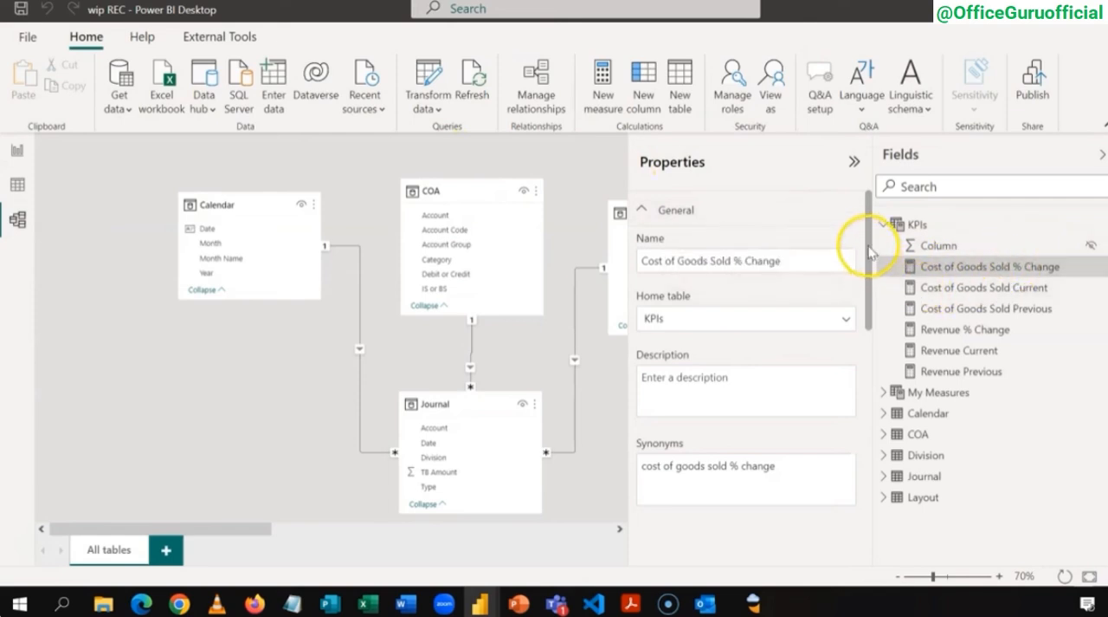
left_click_drag(868, 252, 876, 406)
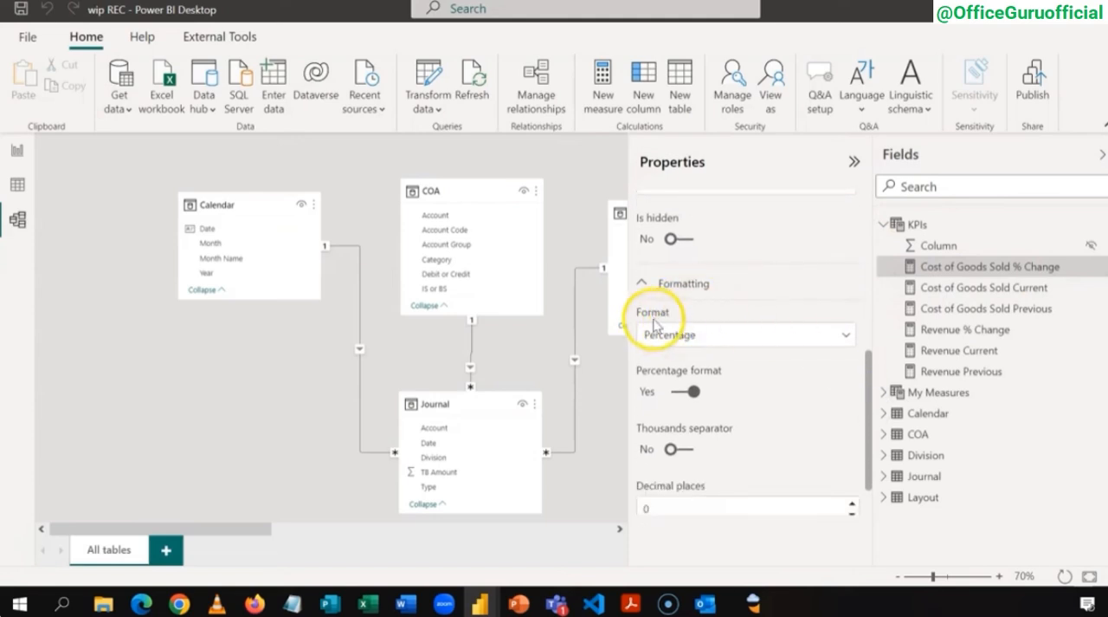
left_click(846, 338)
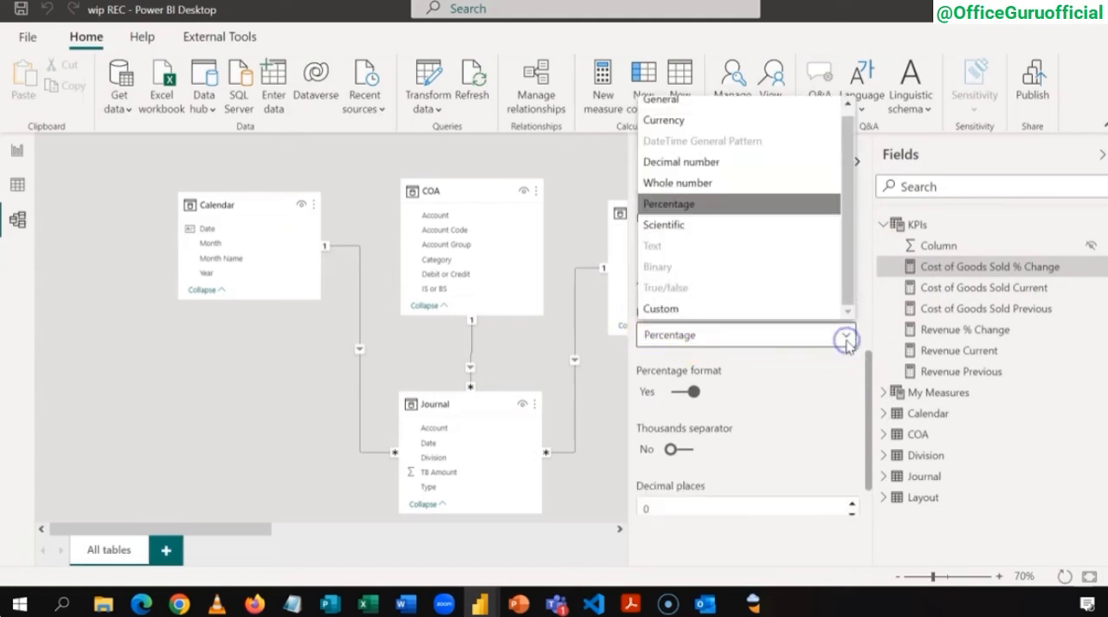
left_click(793, 309)
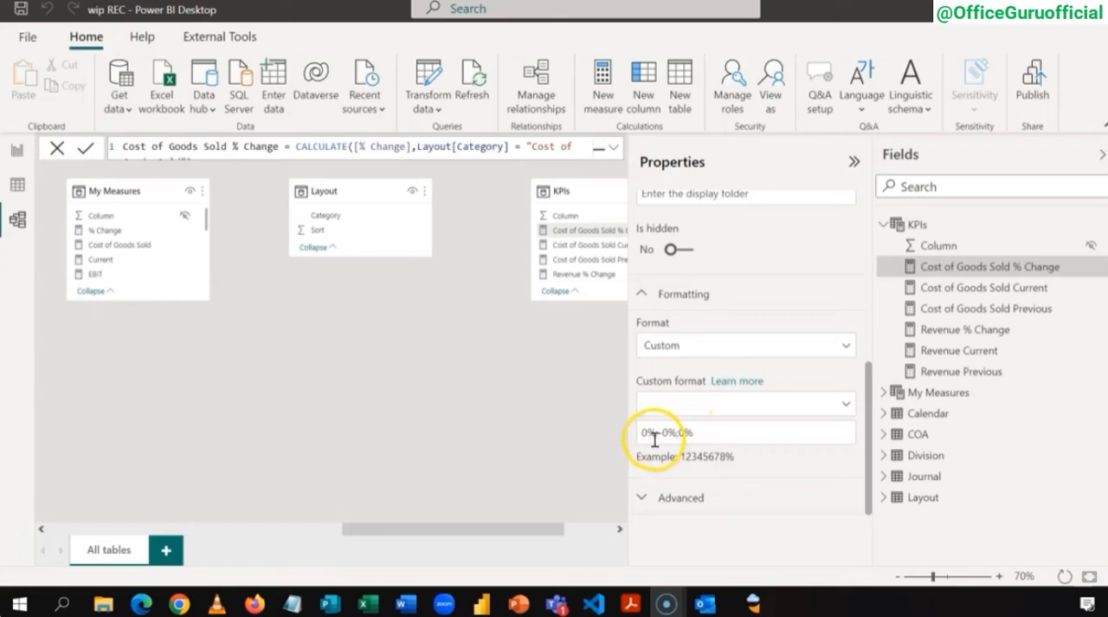
left_click(664, 435)
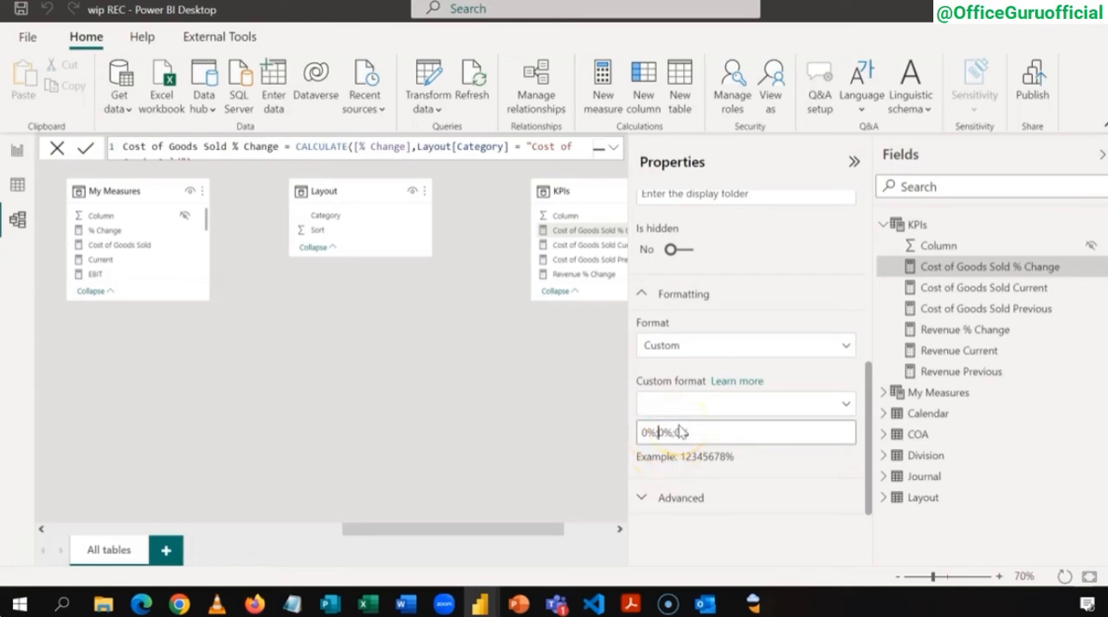
key("Return")
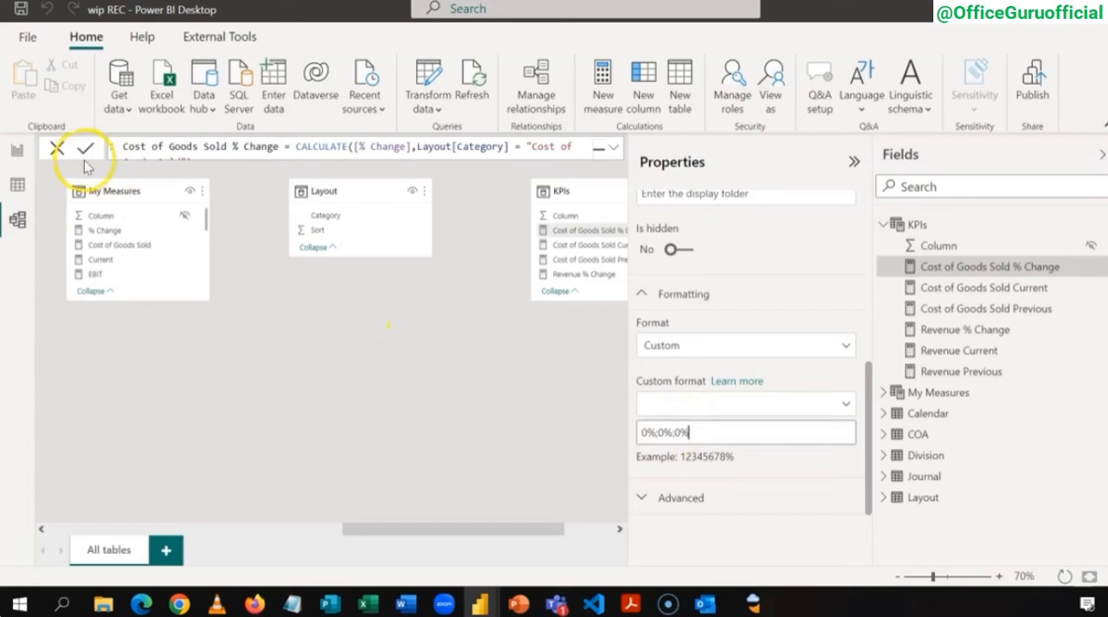
left_click(15, 150)
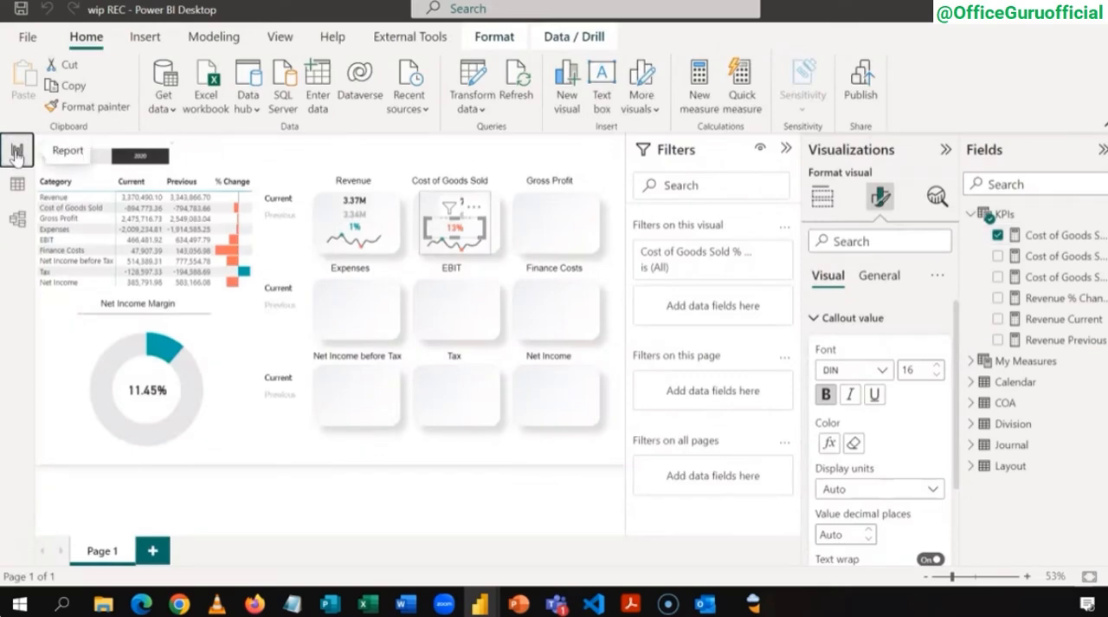
Step: Replace the Revenue measure with the Cost of Goods Sold measure in the sparkline of the Cost of Goods Sold tile
left_click(508, 149)
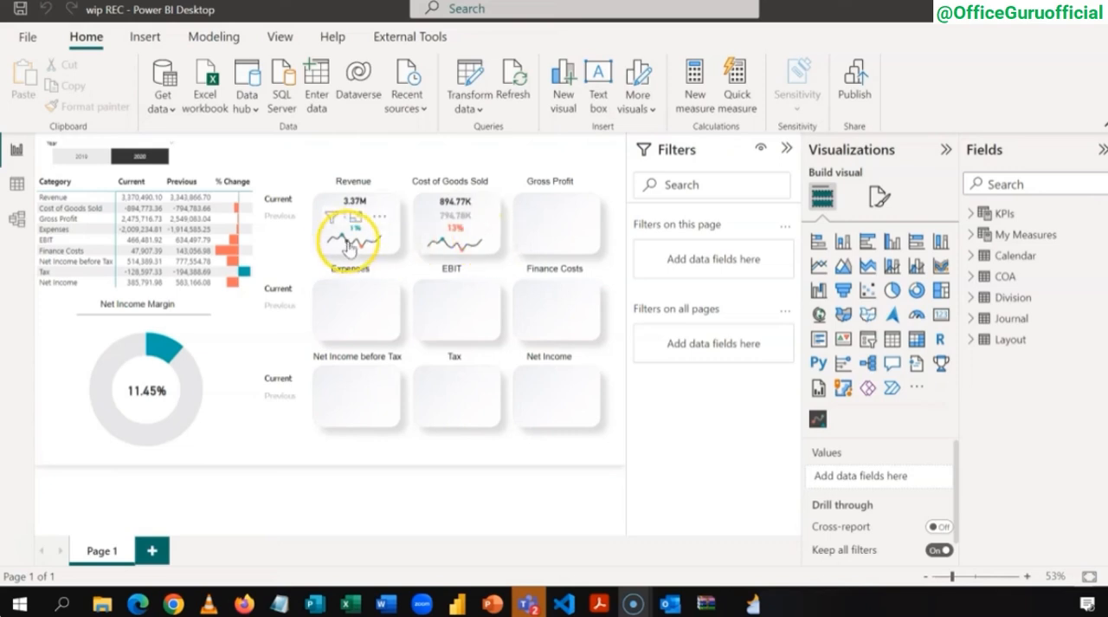
left_click(492, 239)
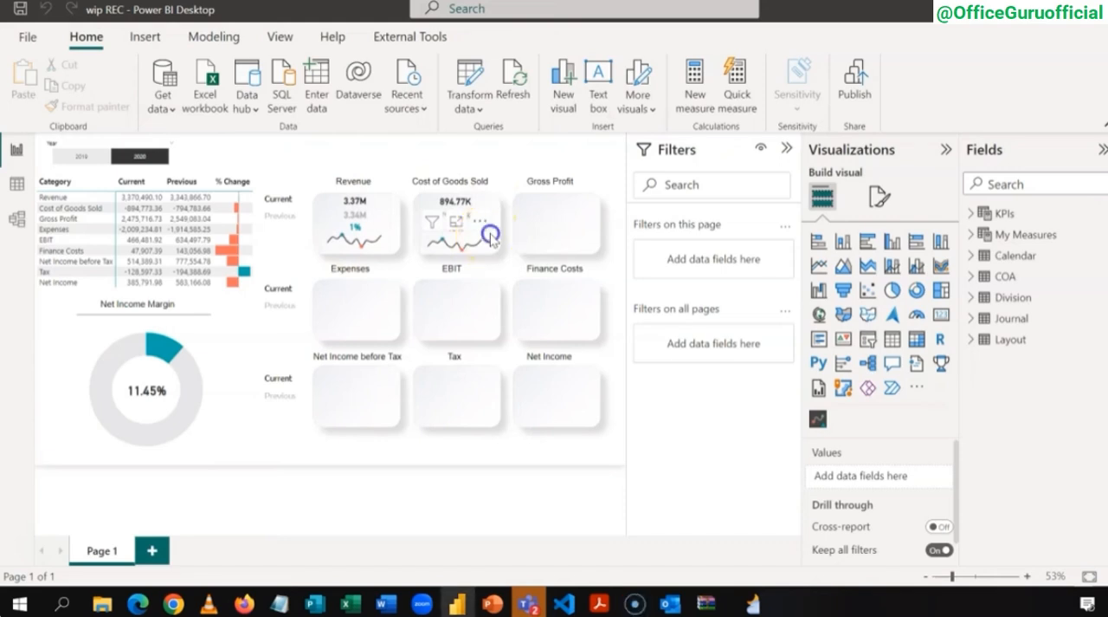
left_click(459, 237)
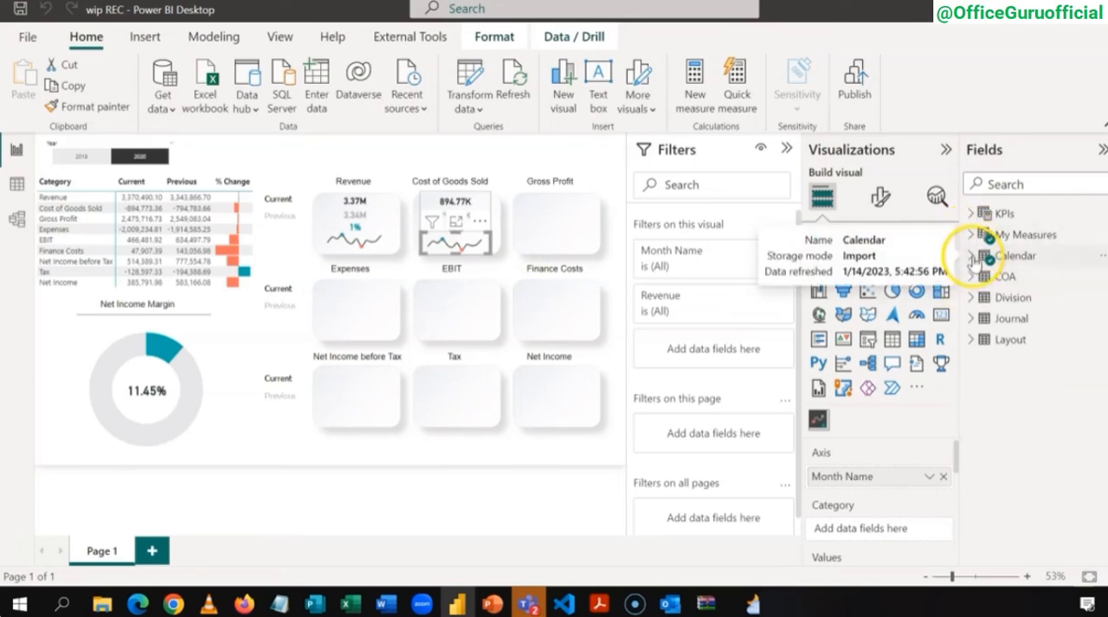
left_click(973, 260)
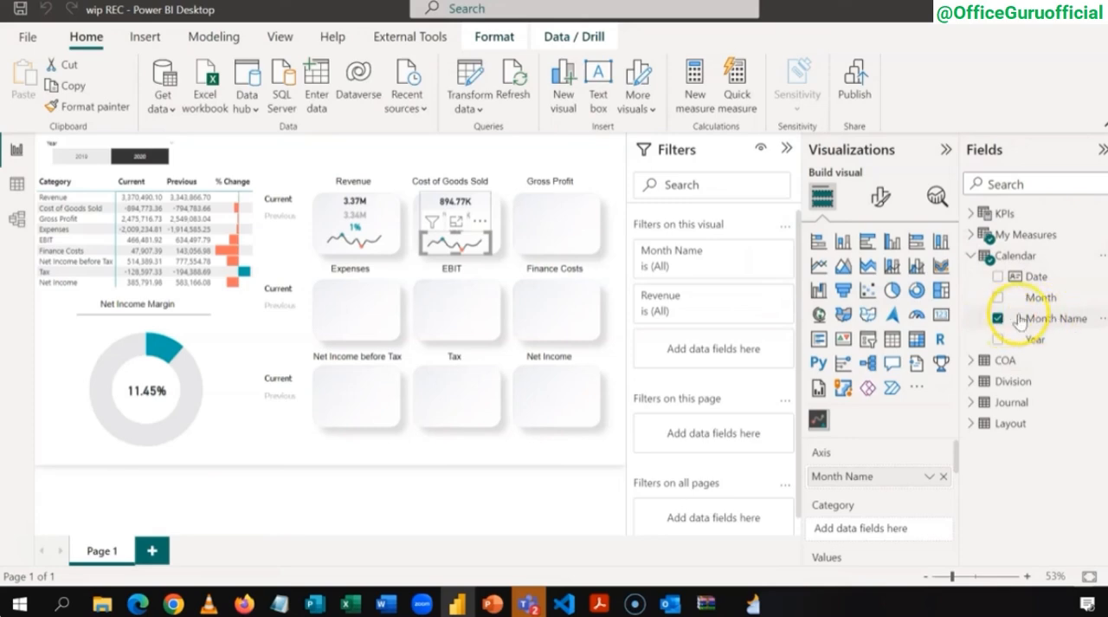
left_click(971, 258)
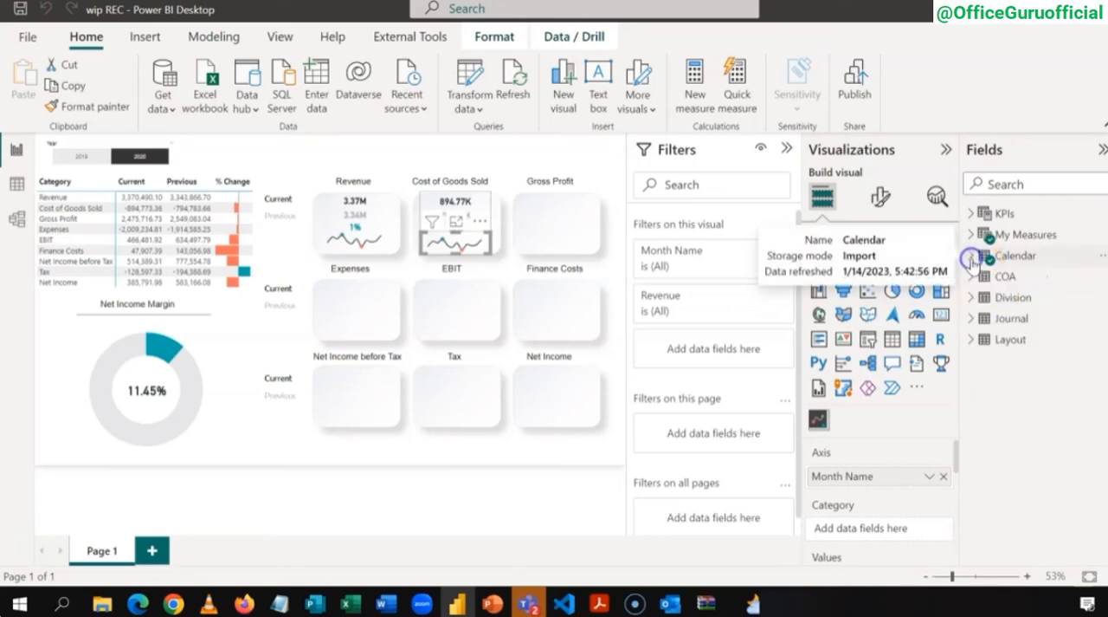
left_click(972, 237)
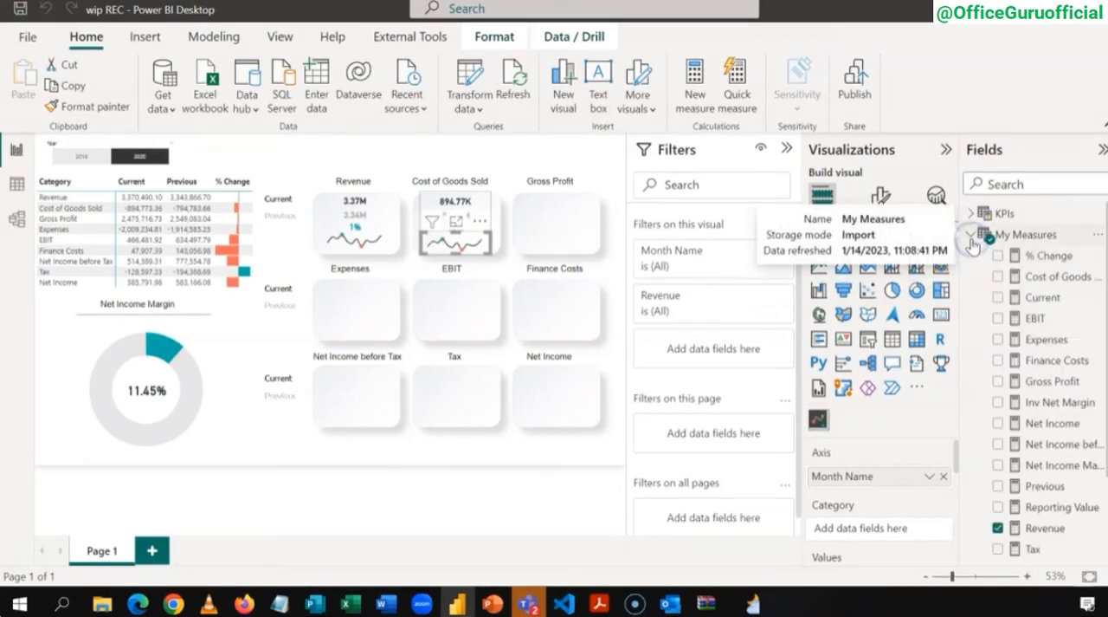
left_click(1000, 528)
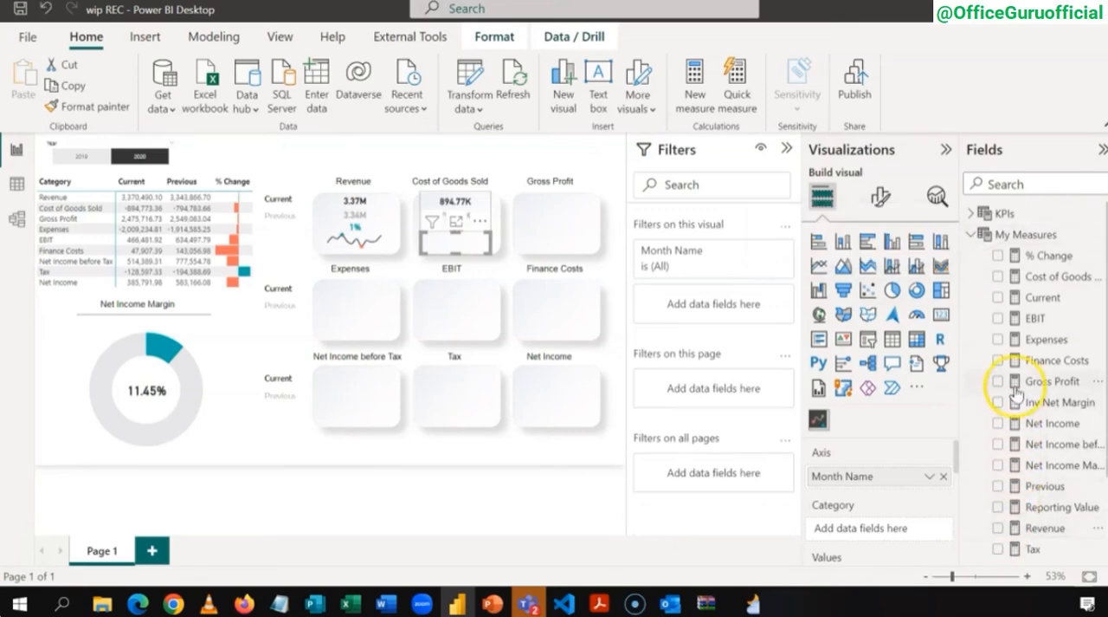
left_click(998, 277)
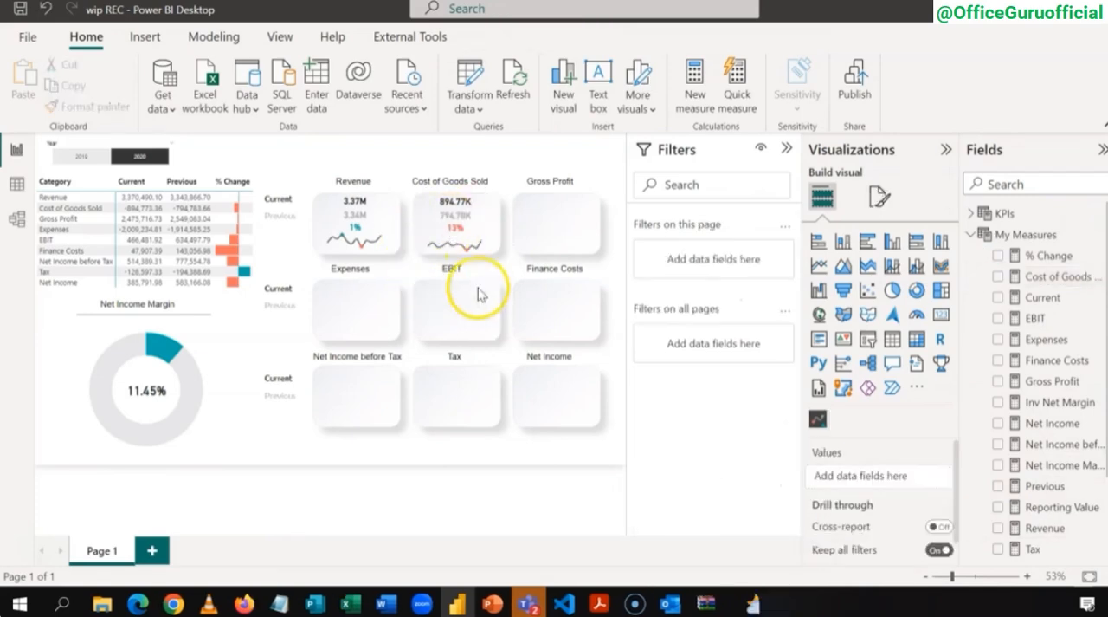
Step: Duplicate the grouped visuals of the Cost of Goods Sold tile onto the Gross Profit tile and expand the KPIs measures
left_click(483, 203)
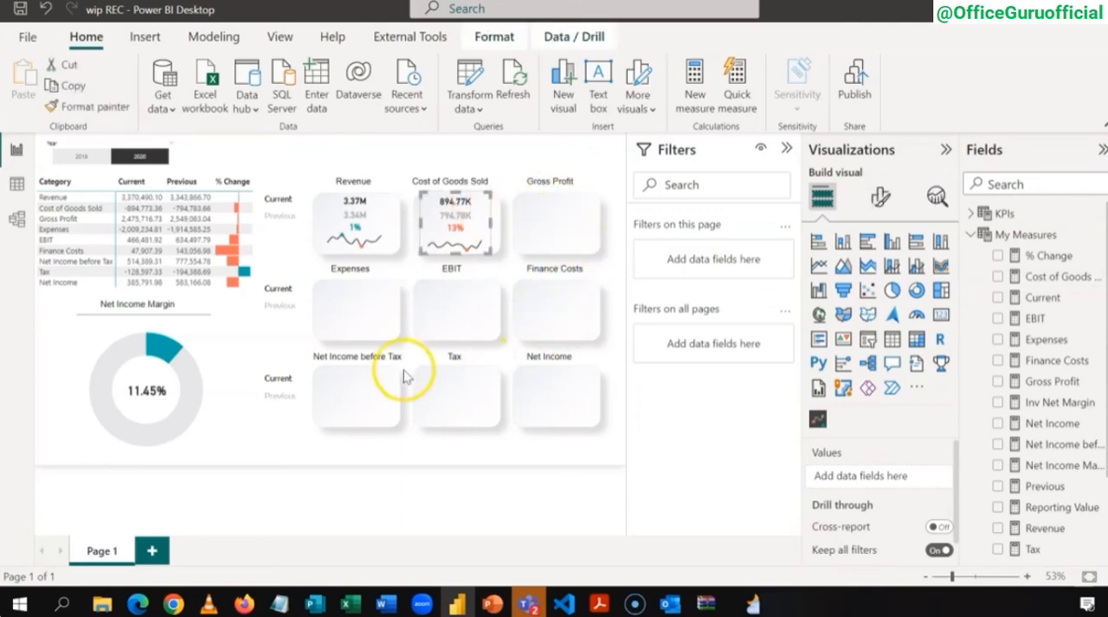
left_click(501, 167)
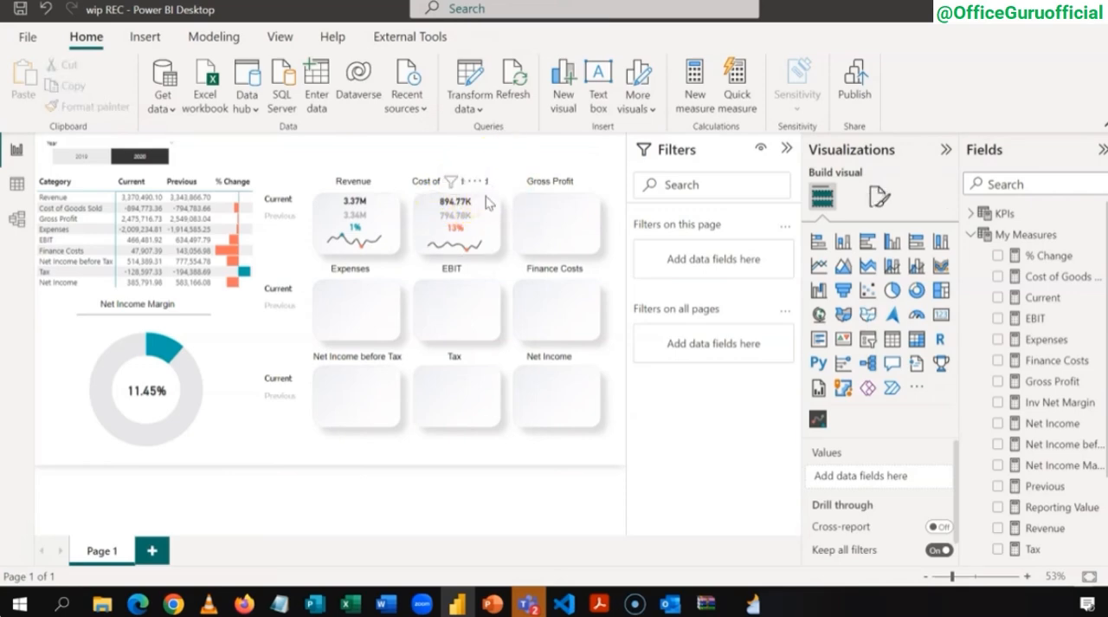
left_click(484, 201)
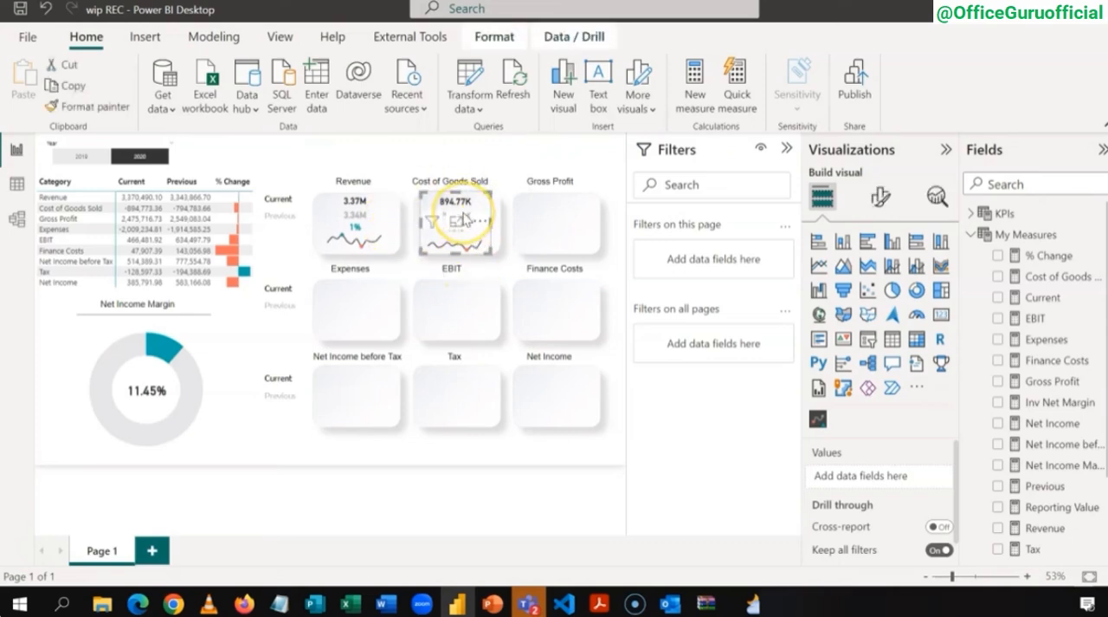
left_click(540, 211)
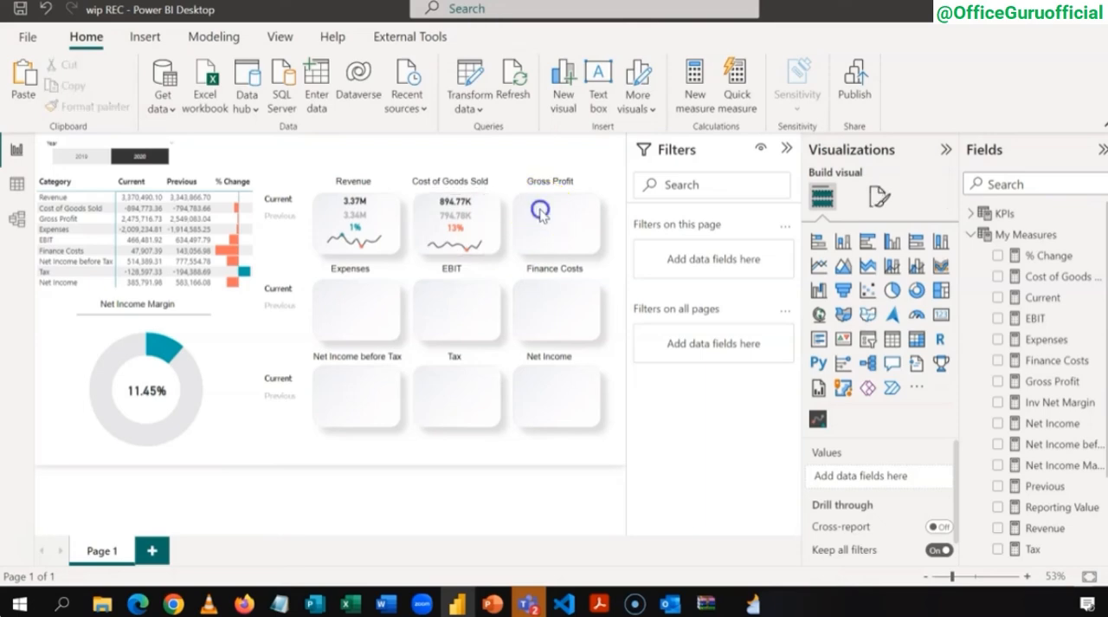
key("ctrl+v")
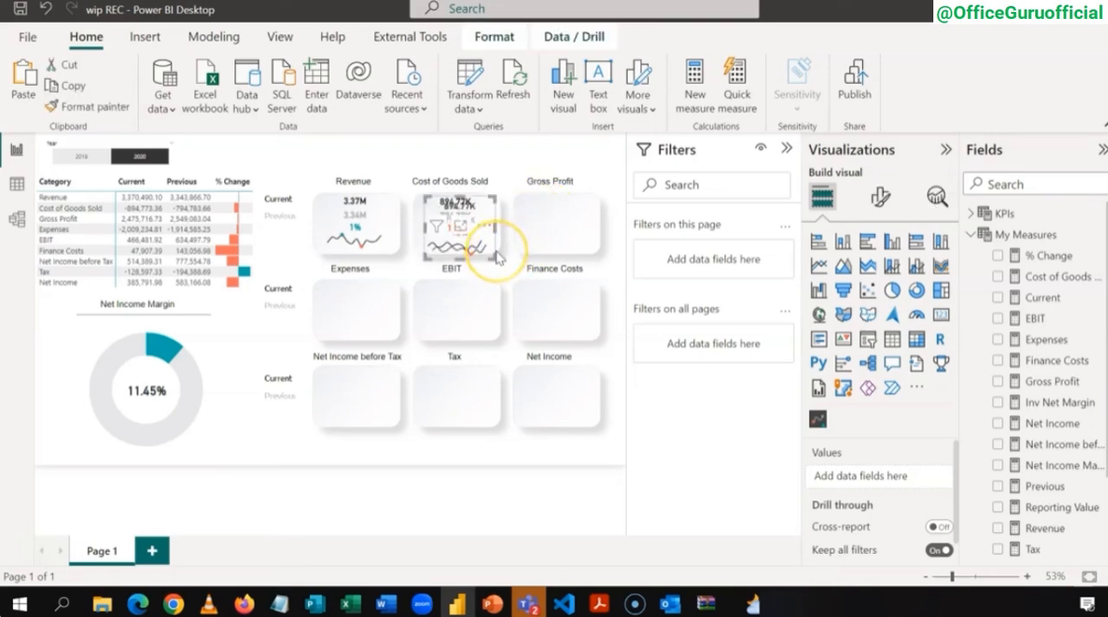
left_click_drag(498, 256, 594, 246)
left_click(514, 140)
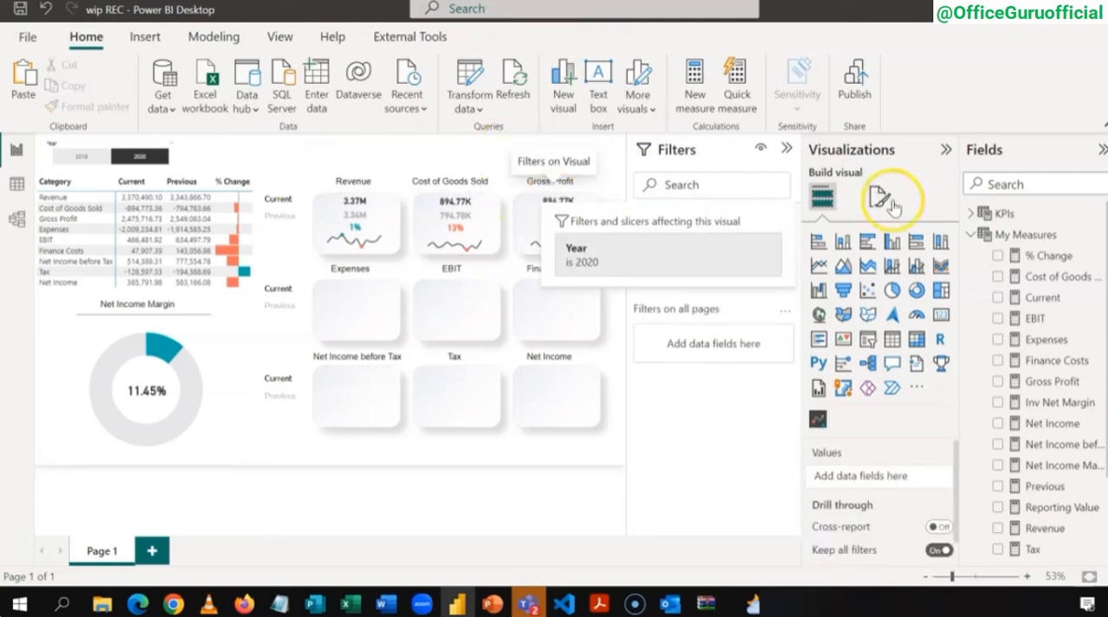
left_click(972, 233)
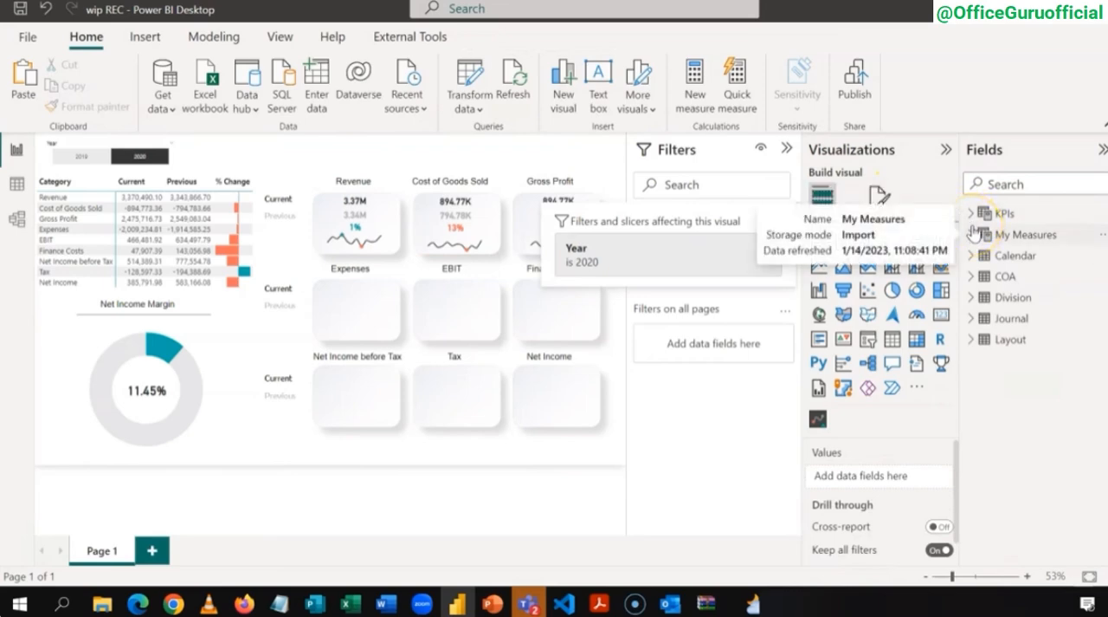
left_click(971, 214)
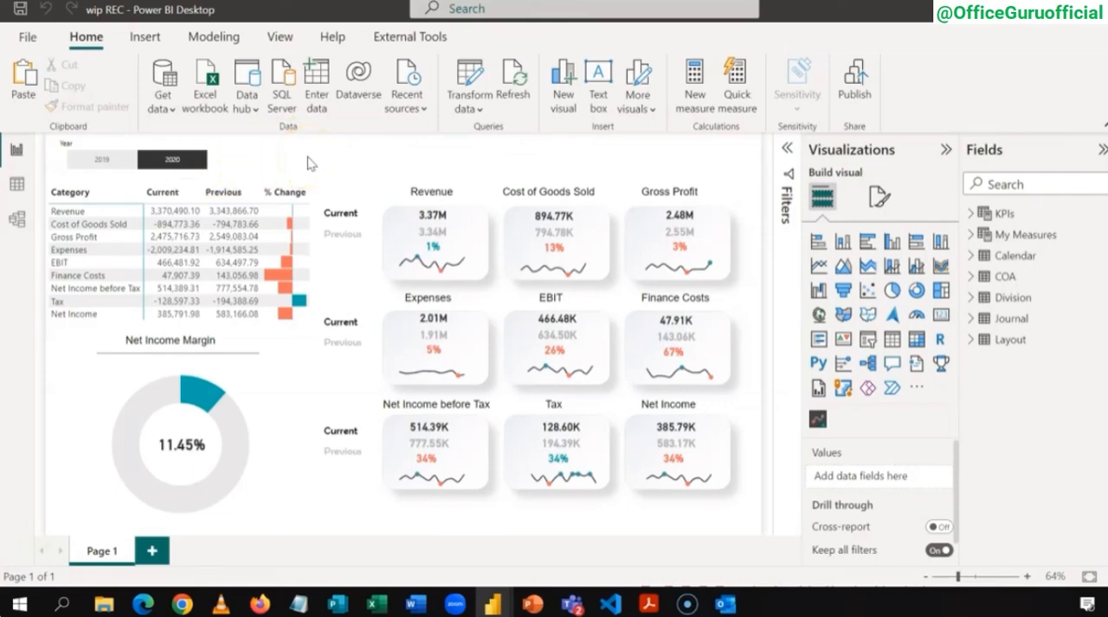
Step: Narrow the Year slicer slightly and set the background color of its values to #118DFF
left_click(218, 152)
left_click_drag(222, 158, 204, 157)
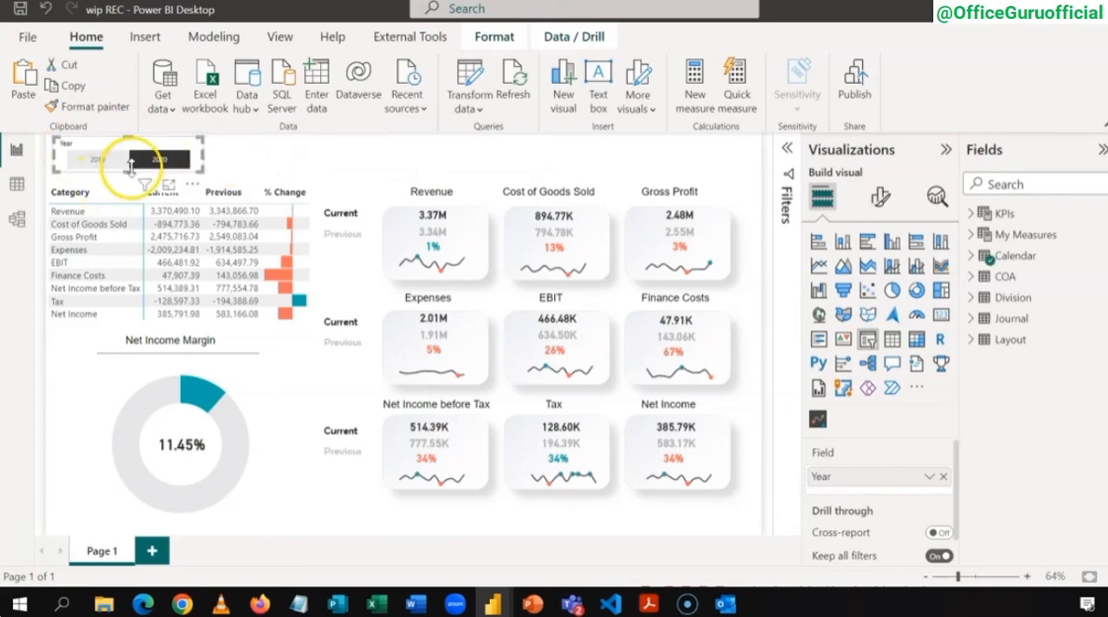
left_click(882, 200)
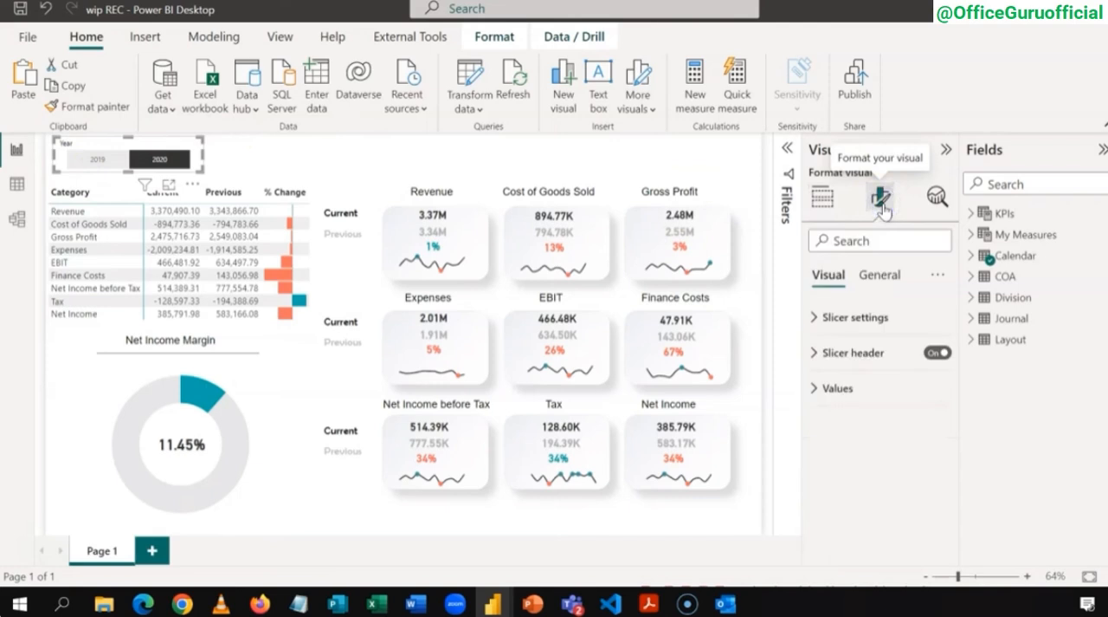
left_click(815, 390)
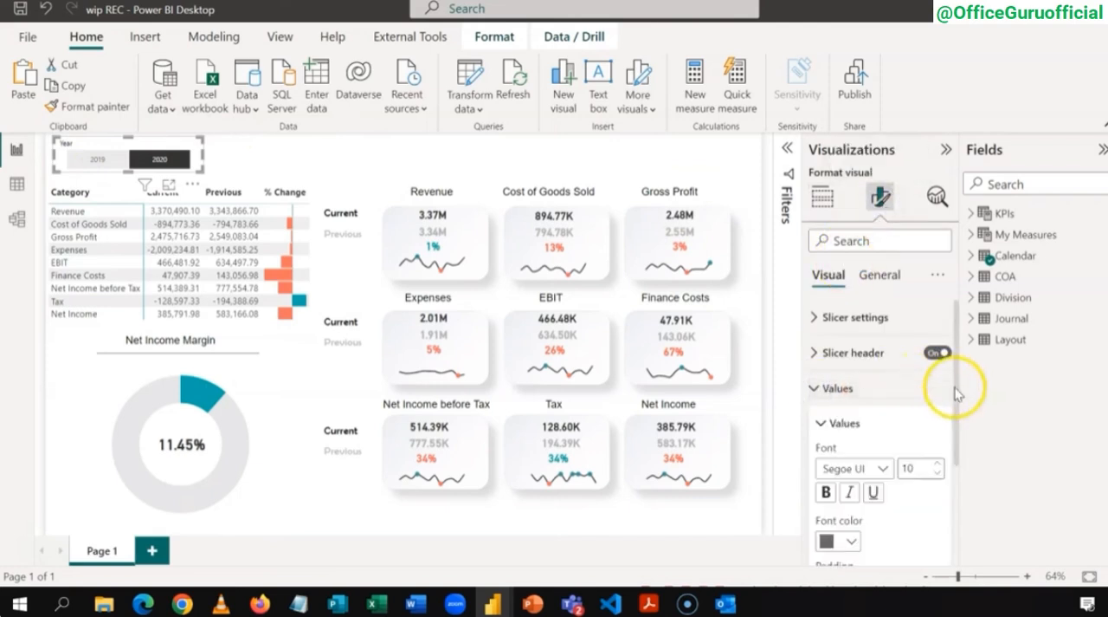
left_click_drag(957, 392, 962, 491)
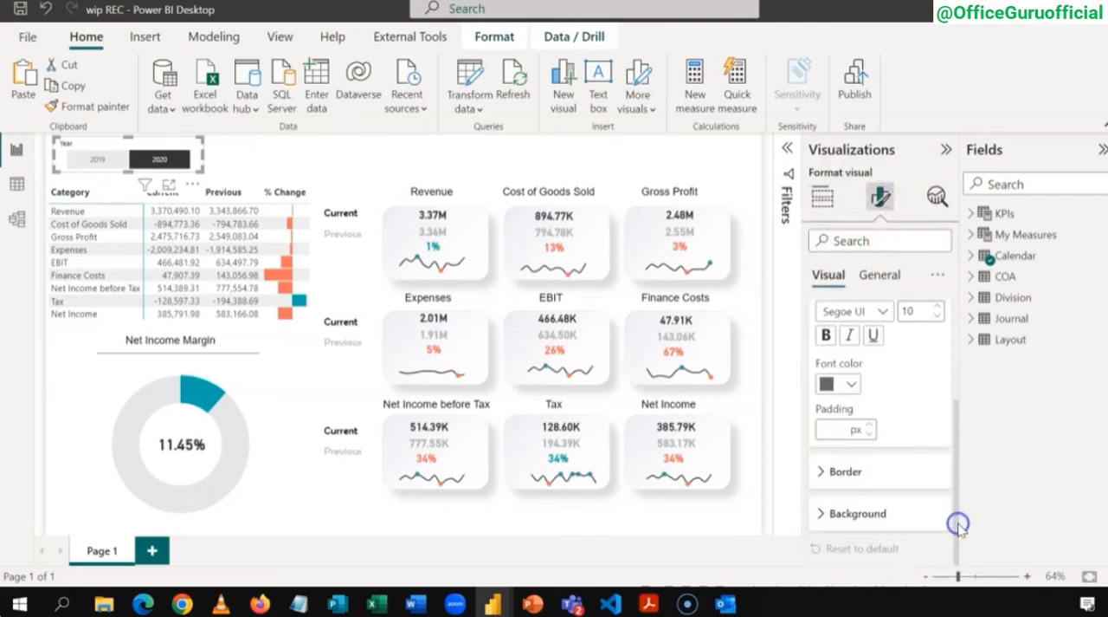
left_click(821, 513)
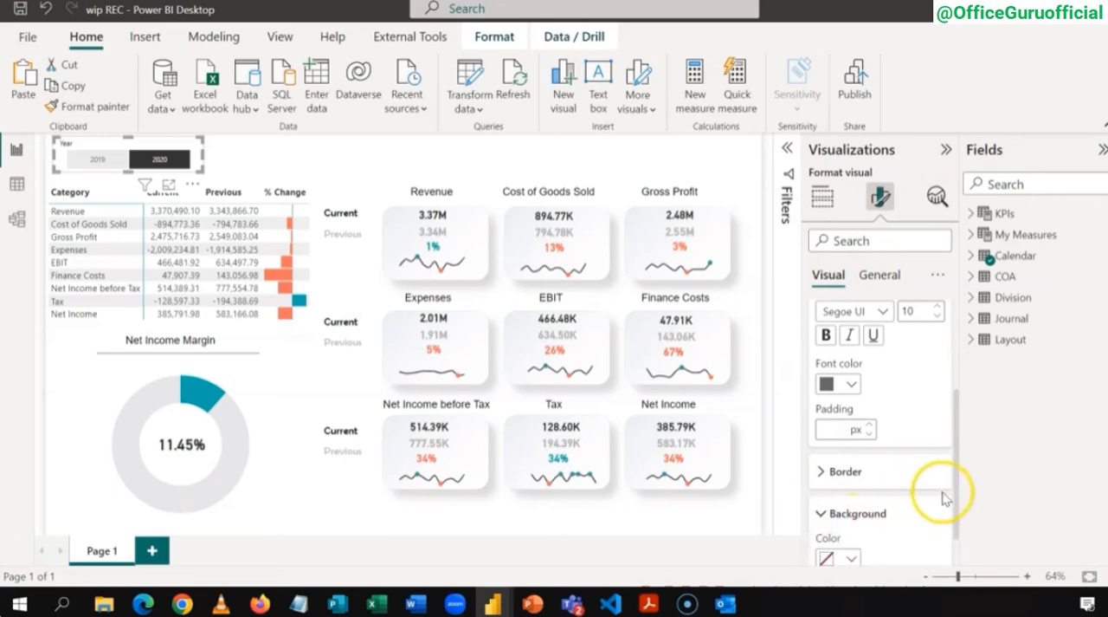
left_click_drag(956, 494, 959, 542)
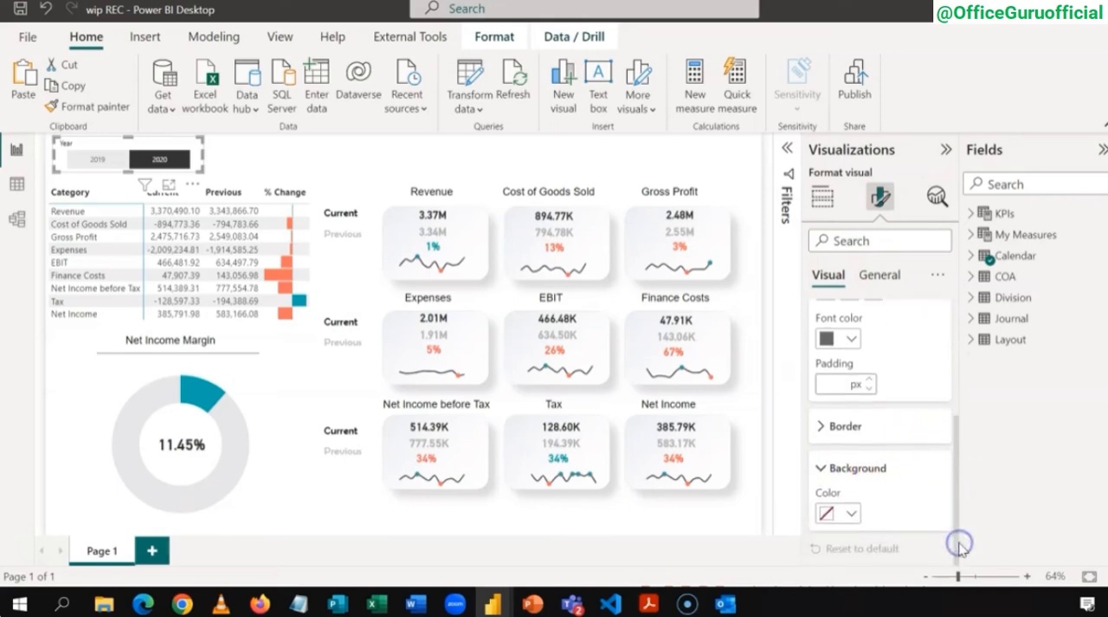
left_click(854, 515)
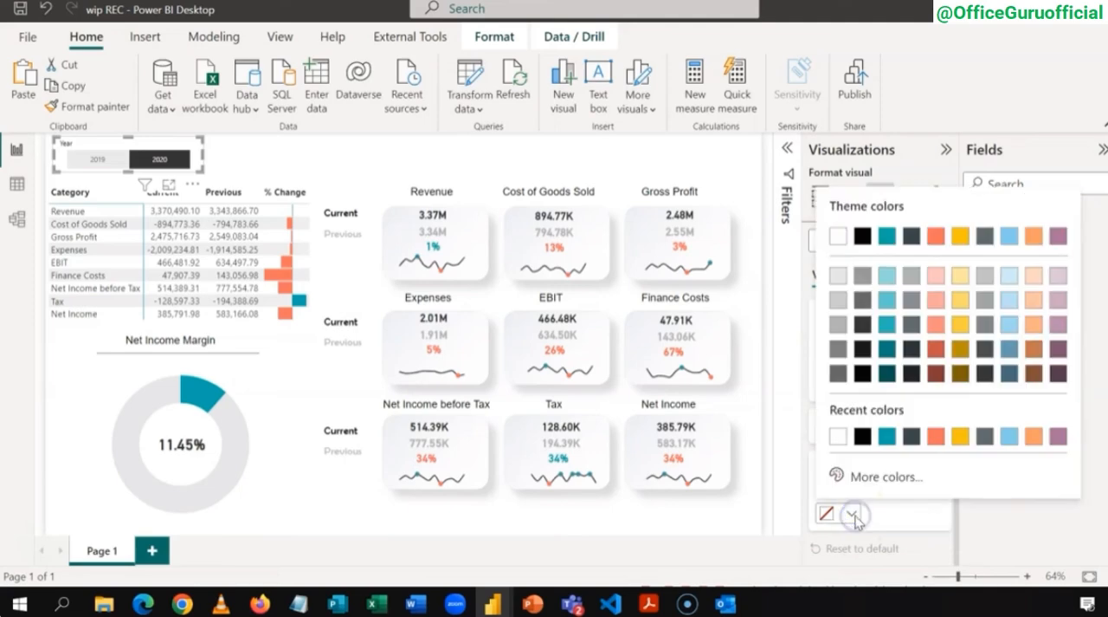
left_click(870, 478)
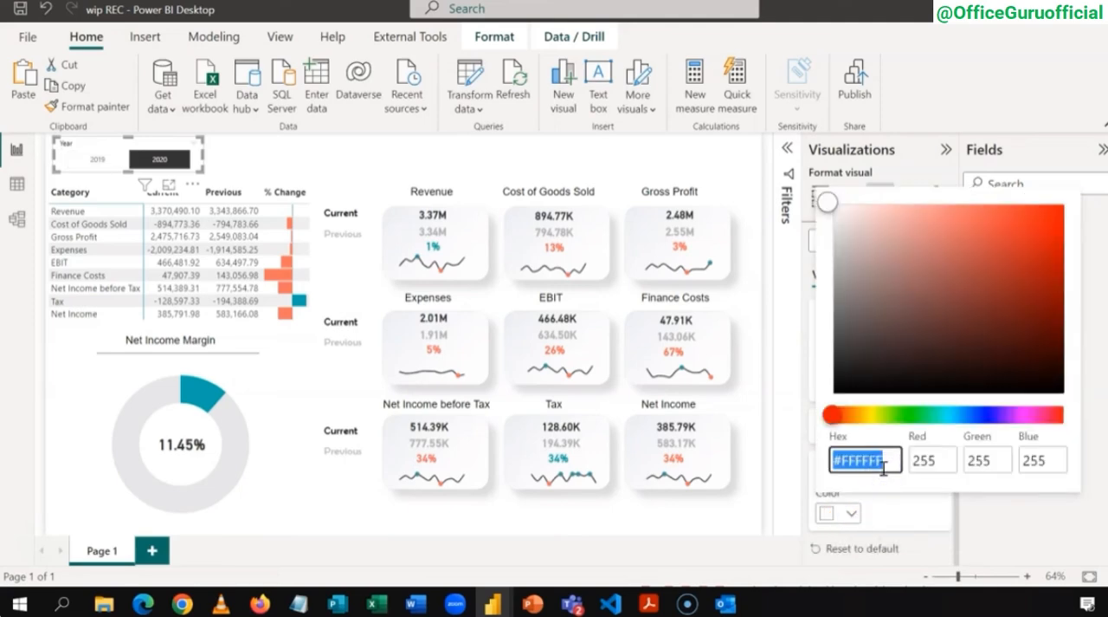
key("super+v")
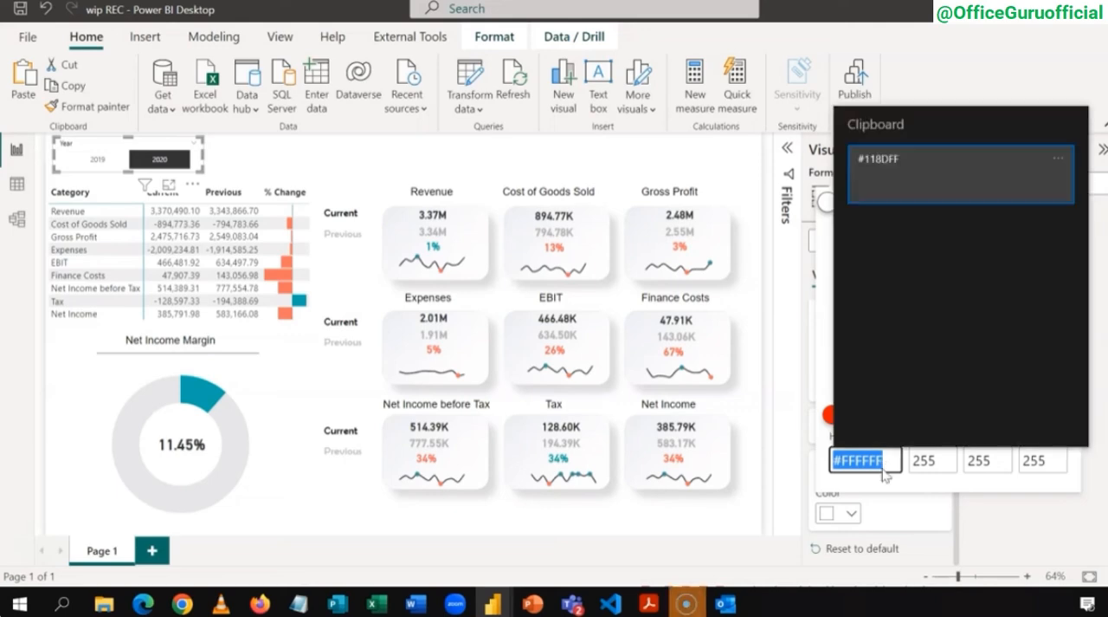
left_click(915, 187)
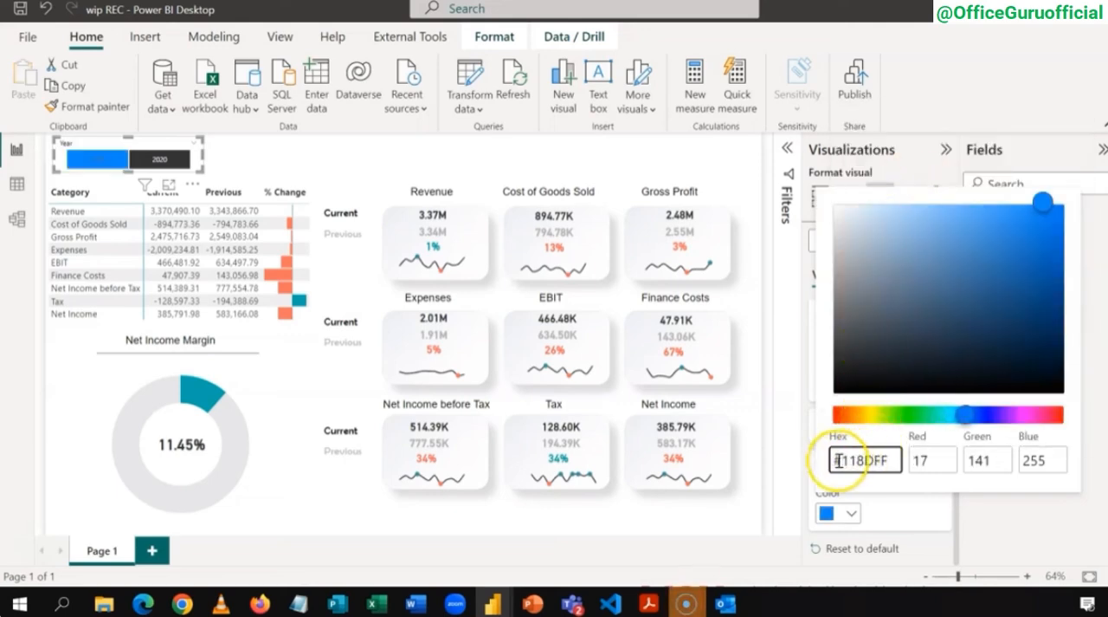
left_click(892, 510)
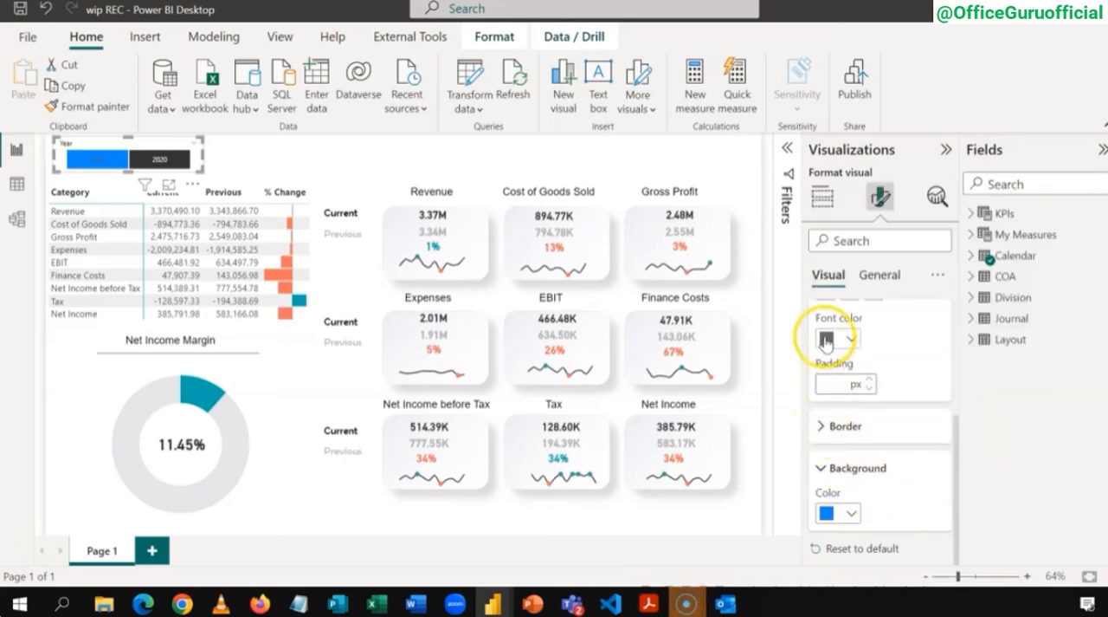
Step: Set the font color of the Year slicer's values to white and deselect the slicer
left_click(851, 343)
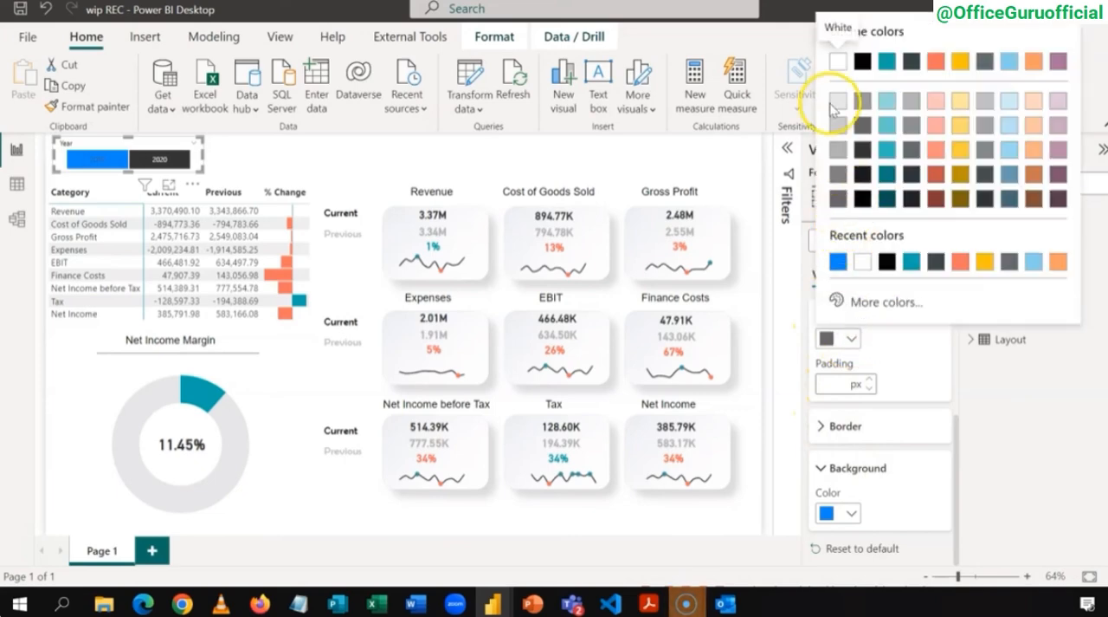
left_click(835, 63)
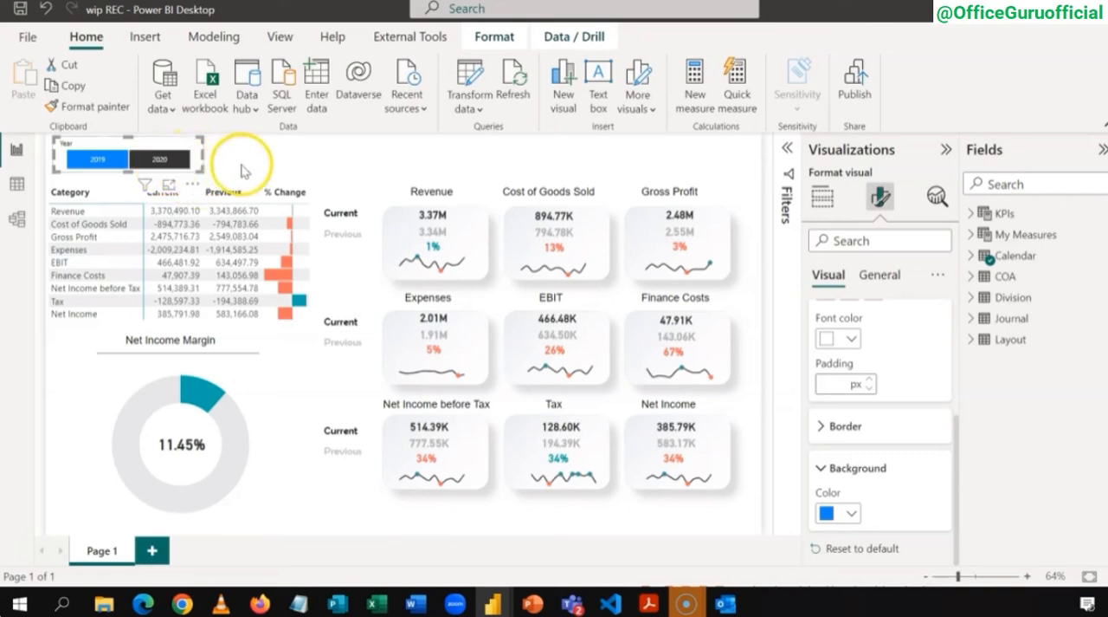
left_click(97, 161)
left_click(95, 163)
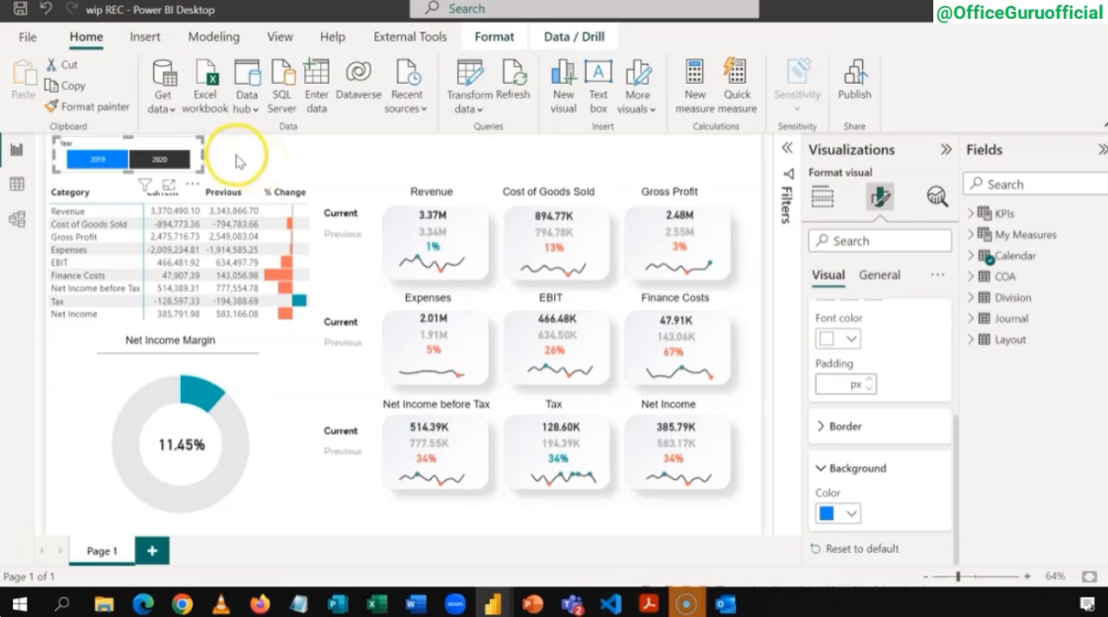
left_click(237, 155)
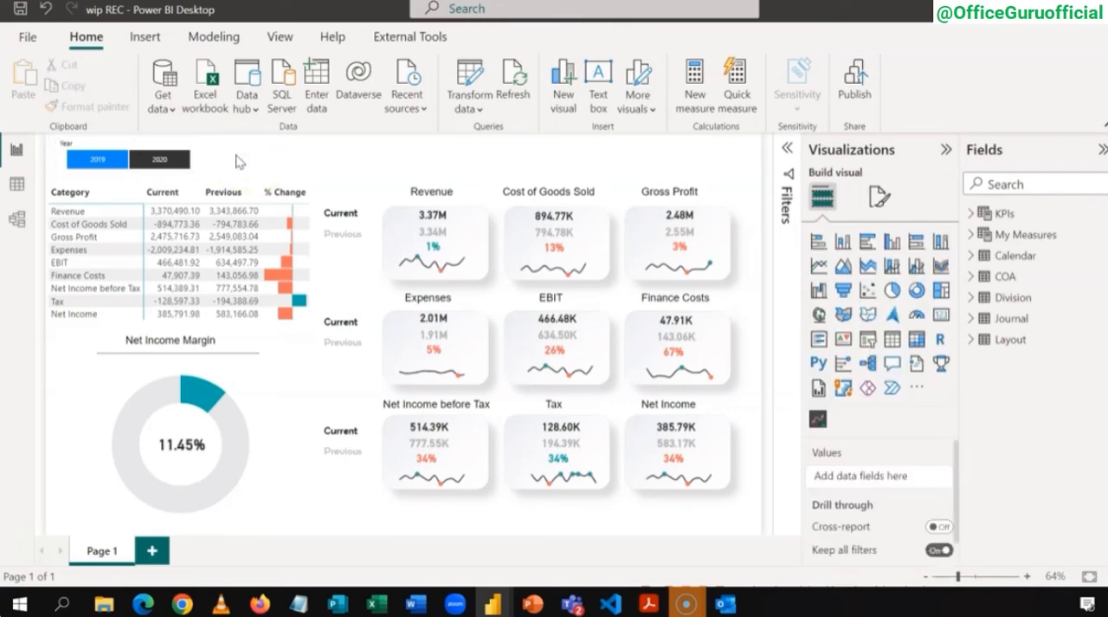
Step: Add a slicer on the Division field and move it up beside the Year slicer
left_click(868, 344)
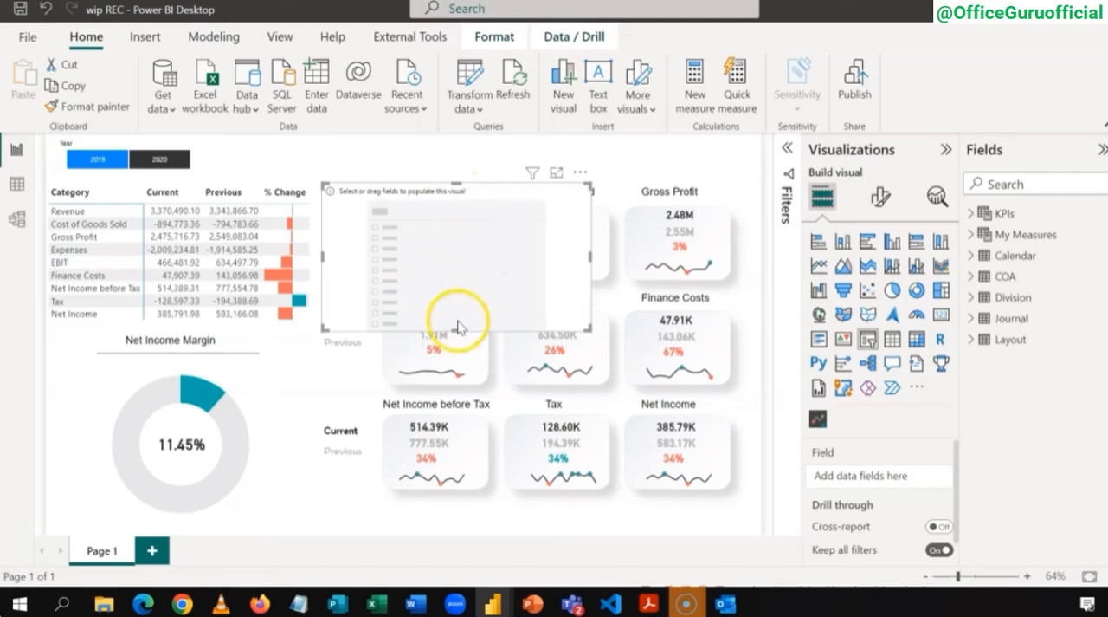
left_click_drag(491, 190, 387, 158)
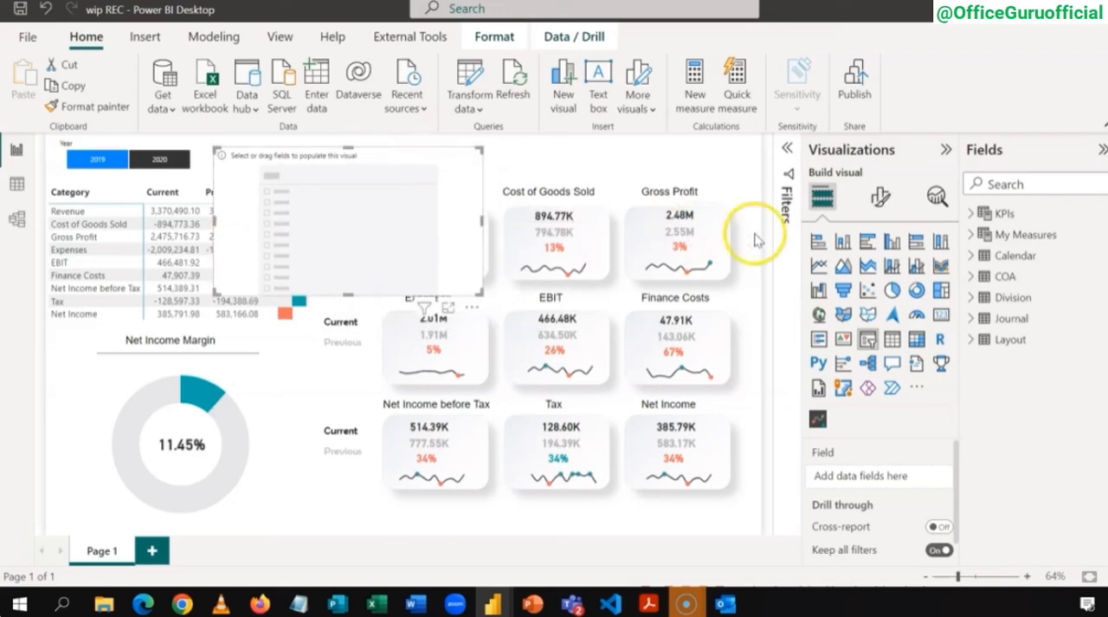
left_click(972, 298)
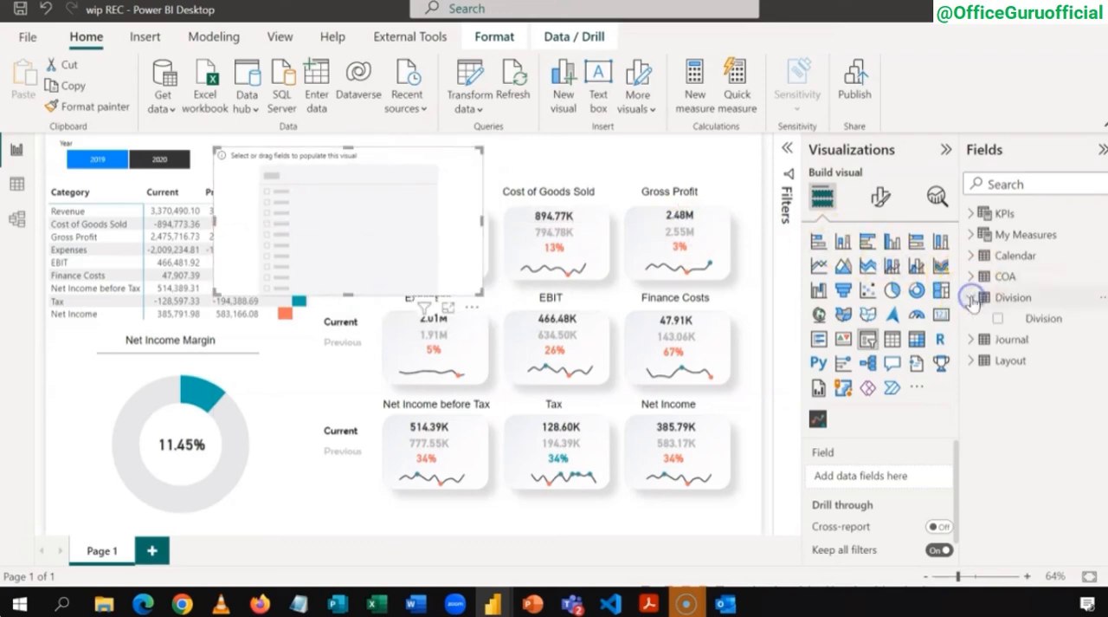
left_click(1000, 323)
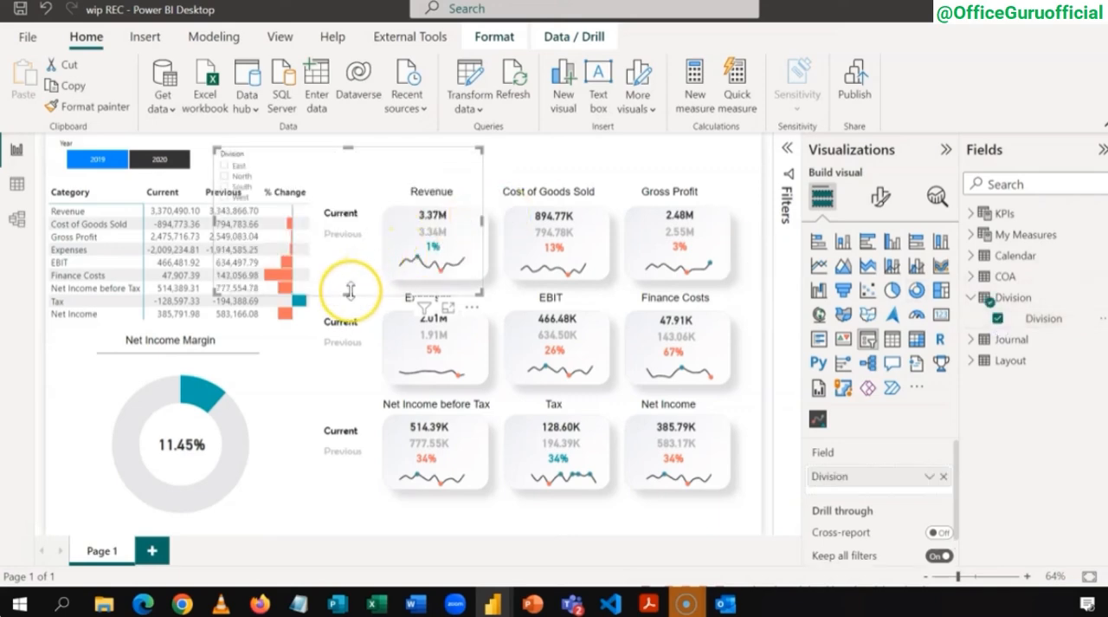
Step: Shorten the Division slicer's height and copy the Year slicer's formatting onto it with Format painter
left_click_drag(350, 291, 348, 186)
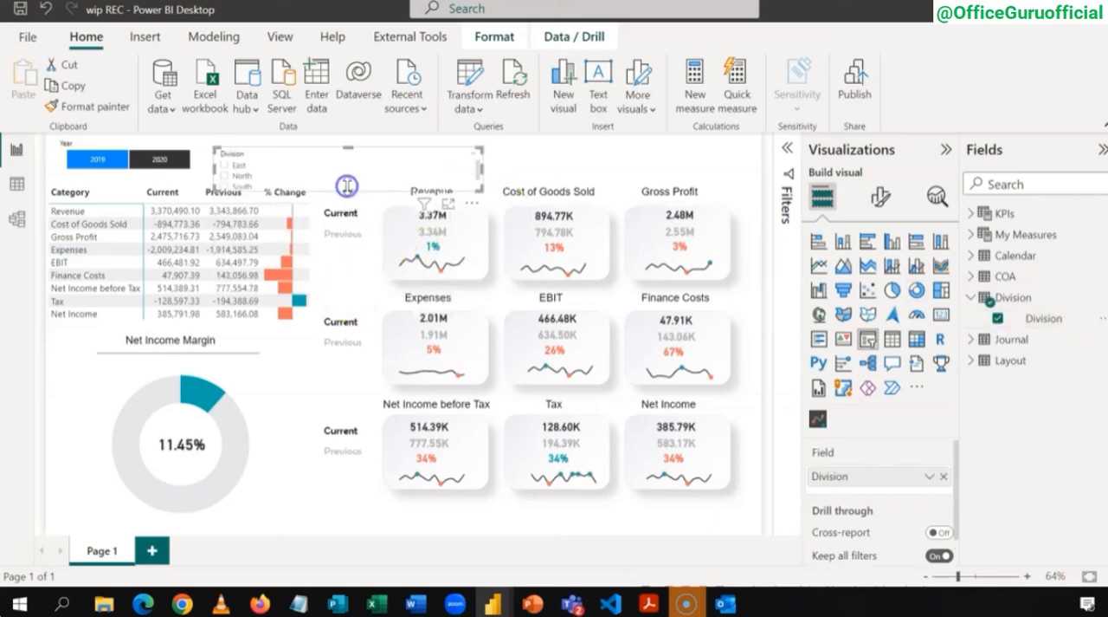
left_click(172, 148)
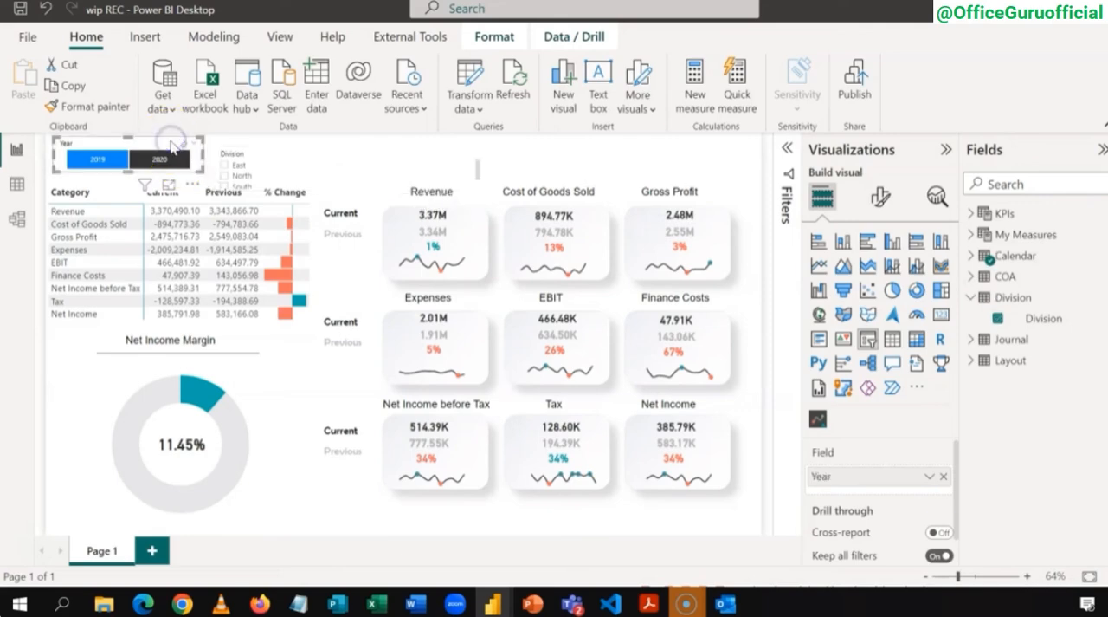
left_click(102, 107)
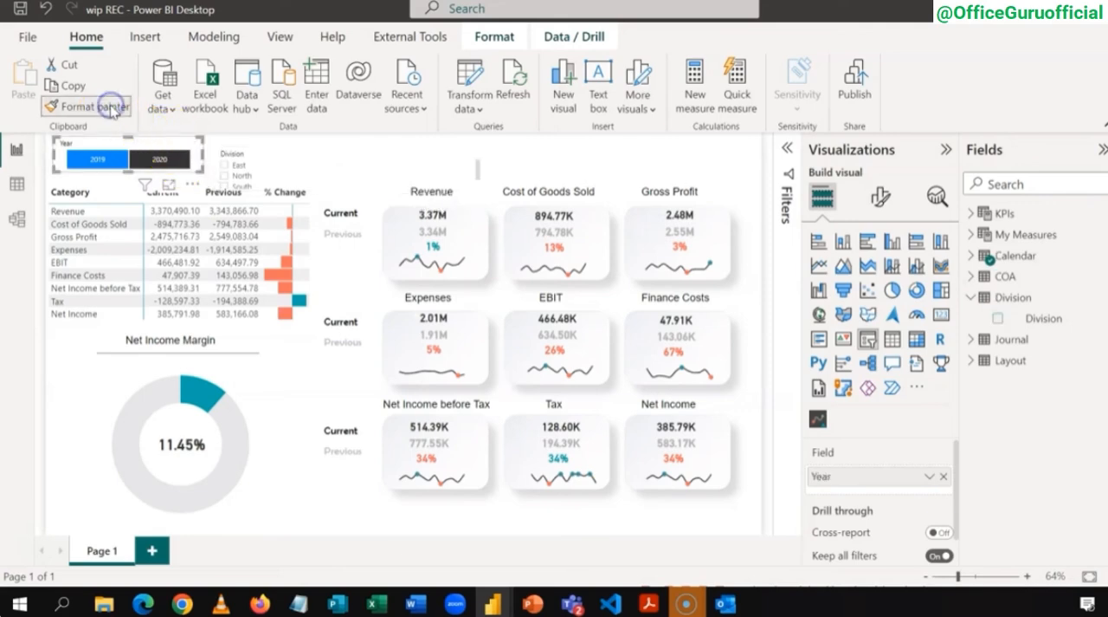
left_click(273, 157)
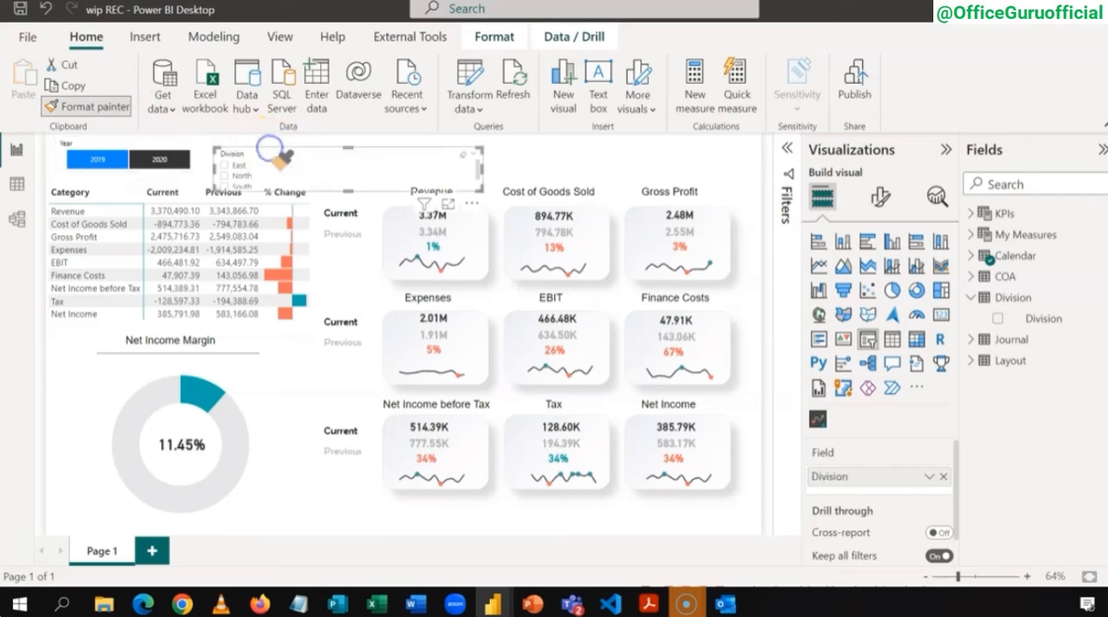
left_click(293, 152)
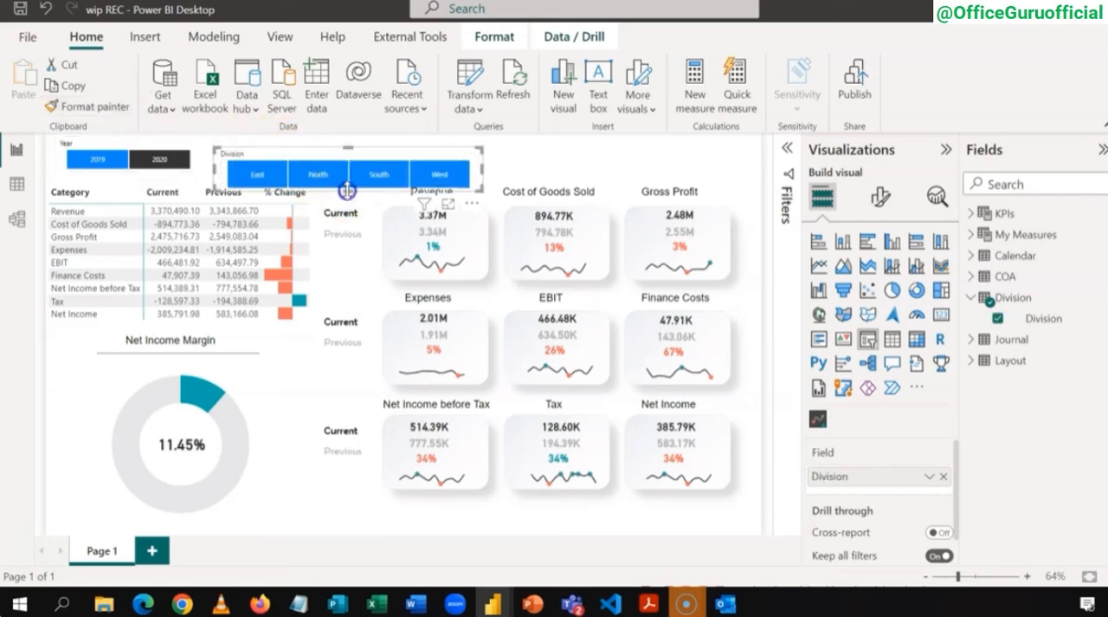
Step: Align the Division slicer directly beside the Year slicer, narrow it to end before the KPI tiles, and deselect it
left_click_drag(347, 190, 315, 155)
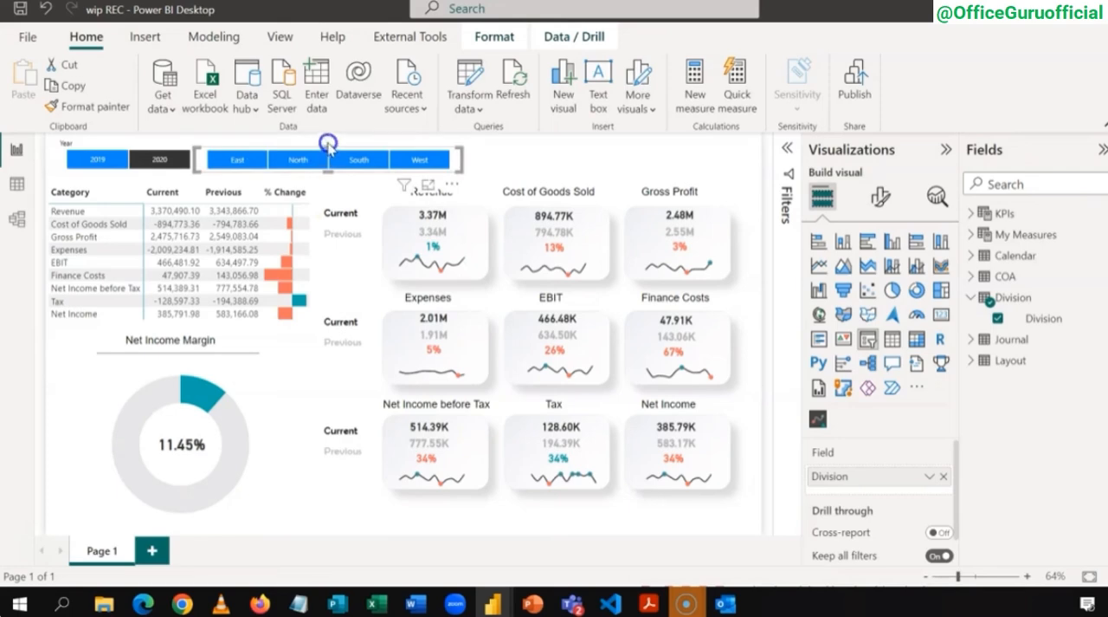
left_click_drag(328, 143, 328, 140)
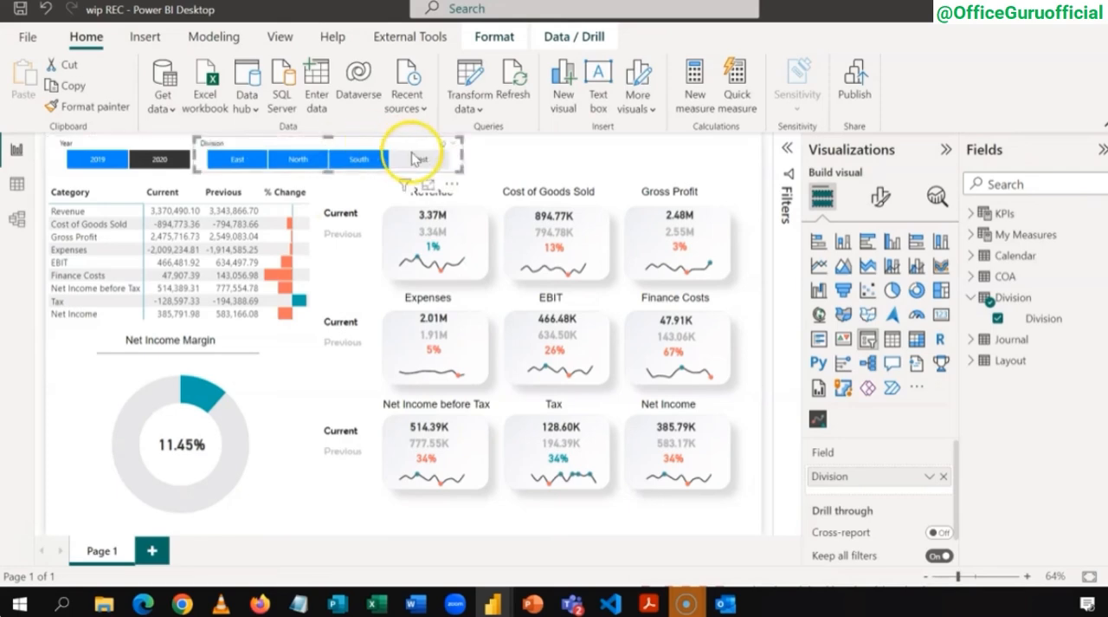
left_click_drag(463, 154, 359, 159)
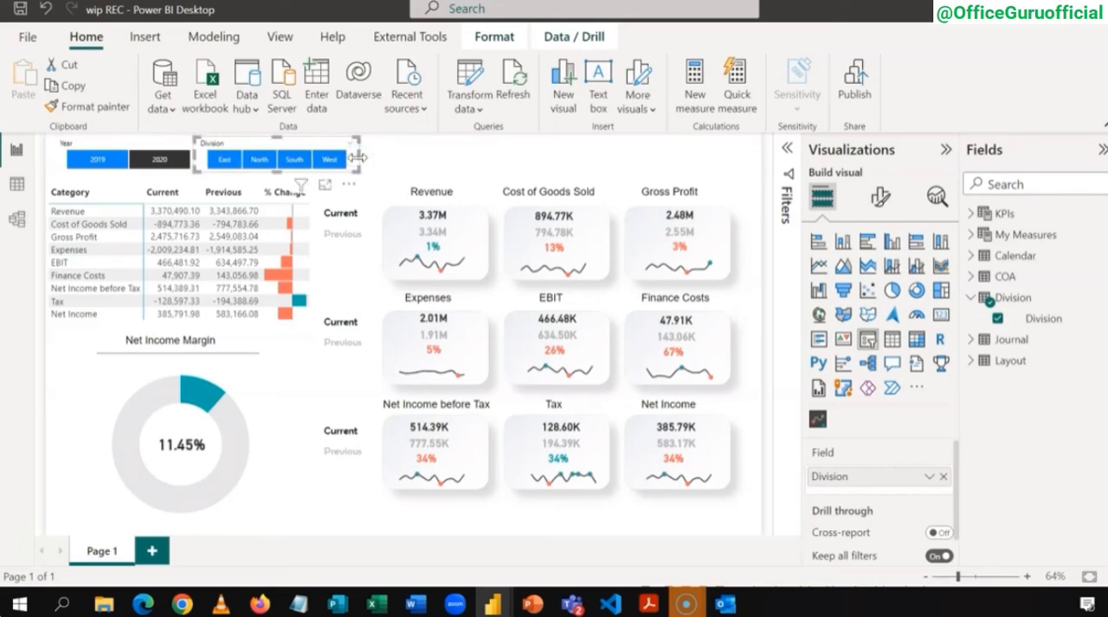
left_click(398, 162)
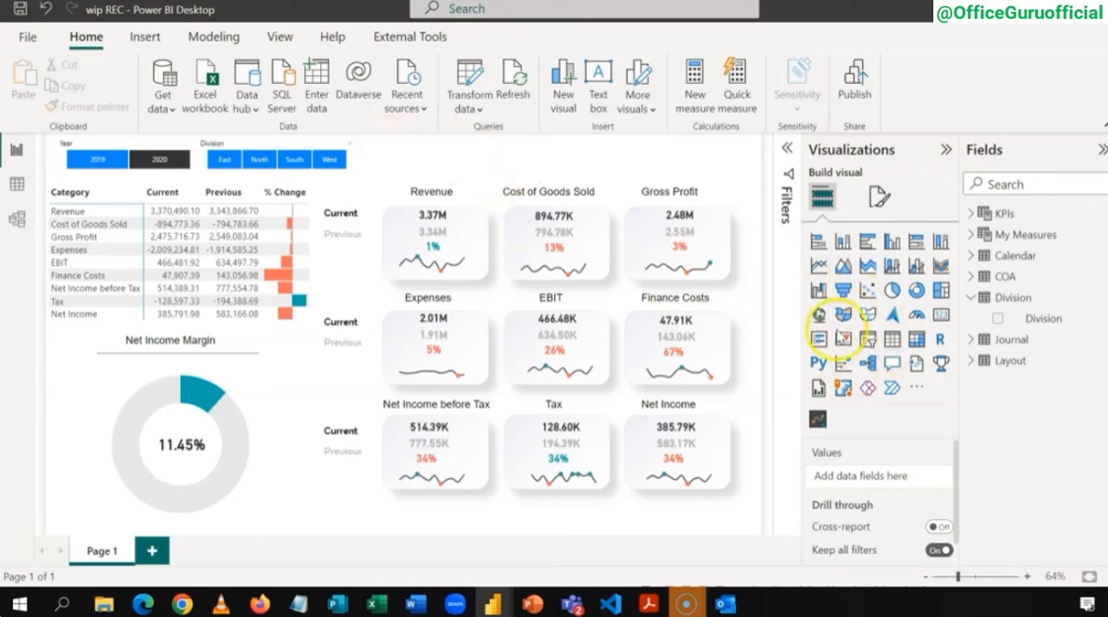
Step: Add a slicer on the Calendar table's Month Name field, placed as a shallow strip above the KPI tiles
left_click(870, 346)
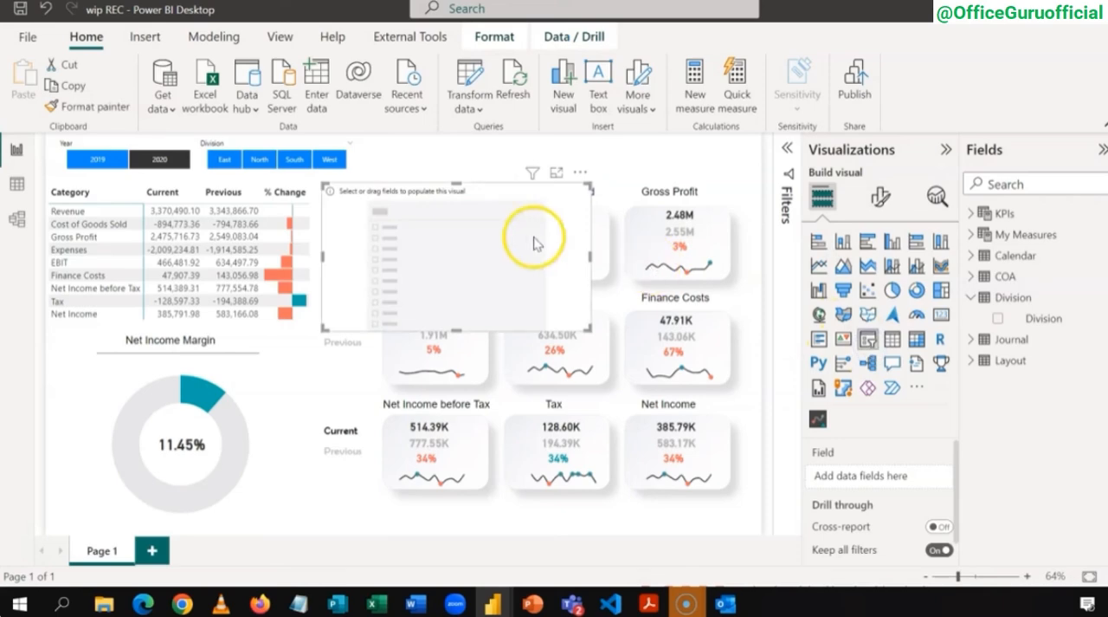
left_click_drag(499, 191, 554, 151)
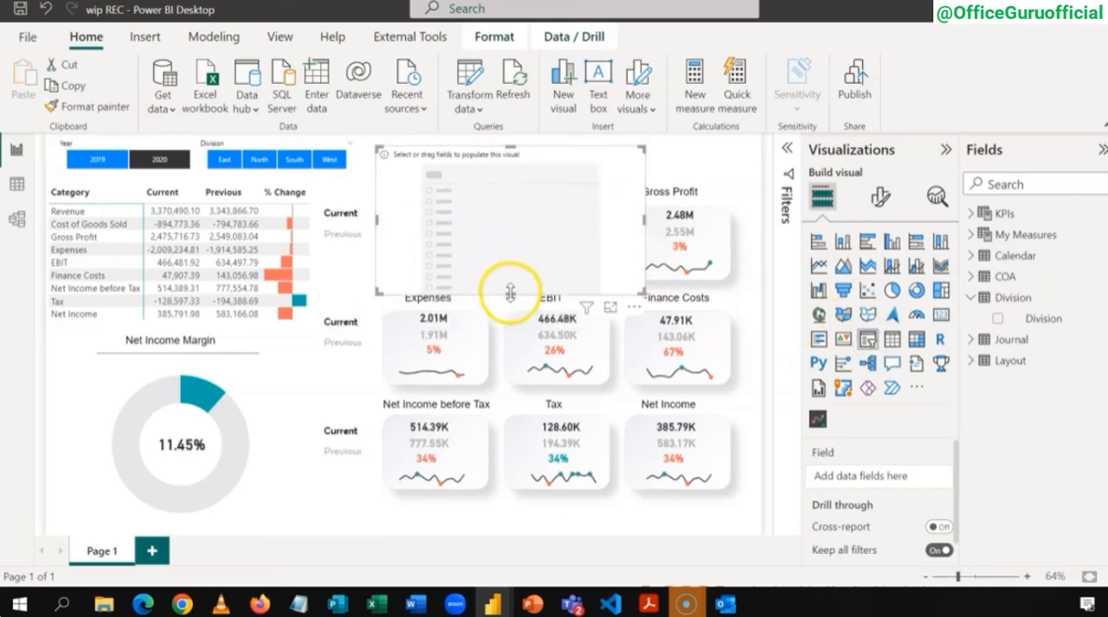
left_click_drag(509, 292, 525, 171)
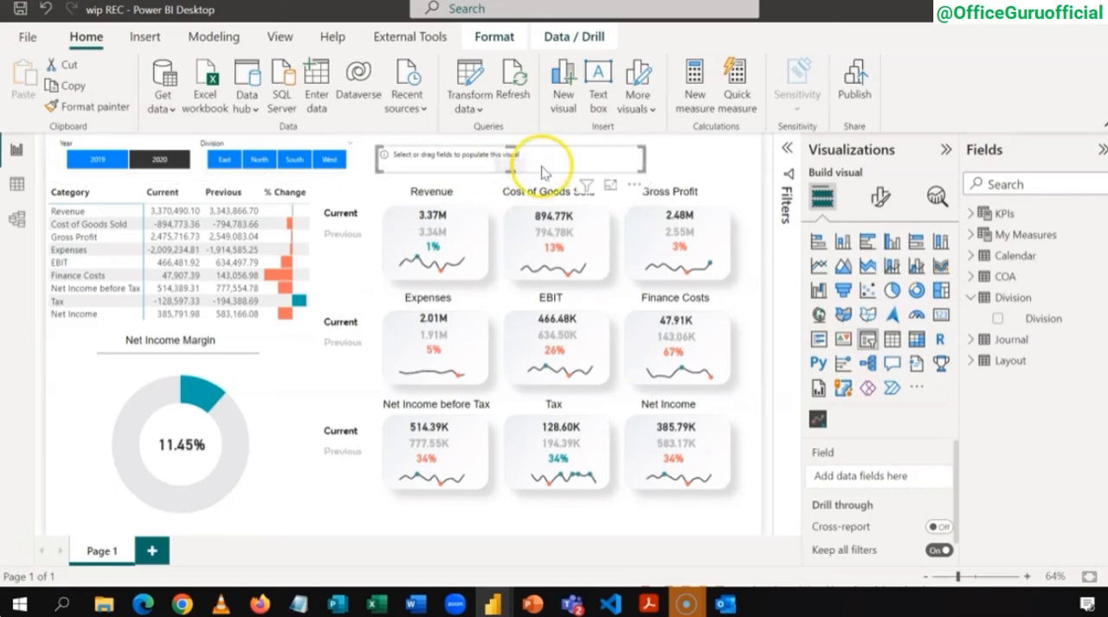
left_click(972, 297)
left_click(971, 255)
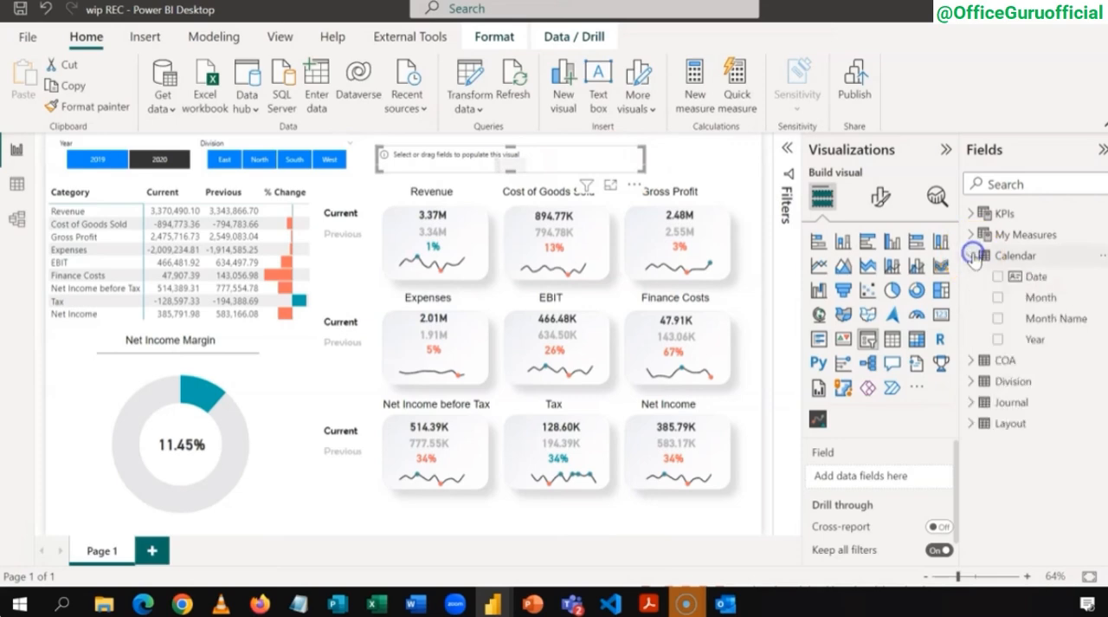
left_click(998, 320)
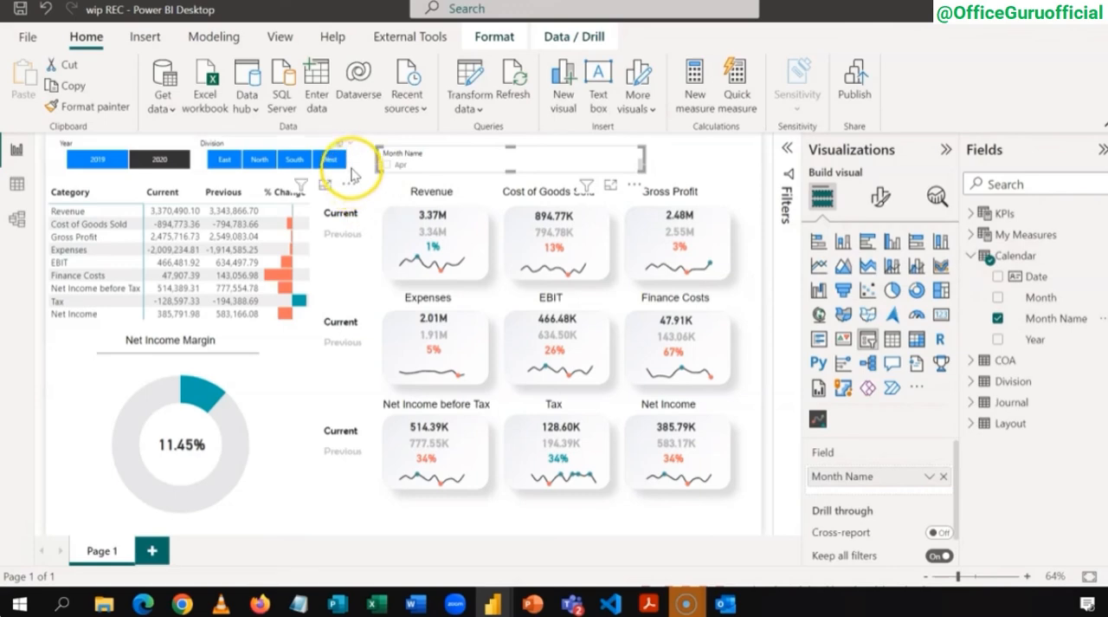
Step: Copy the Division slicer's formatting onto the Month Name slicer with Format painter
left_click(352, 169)
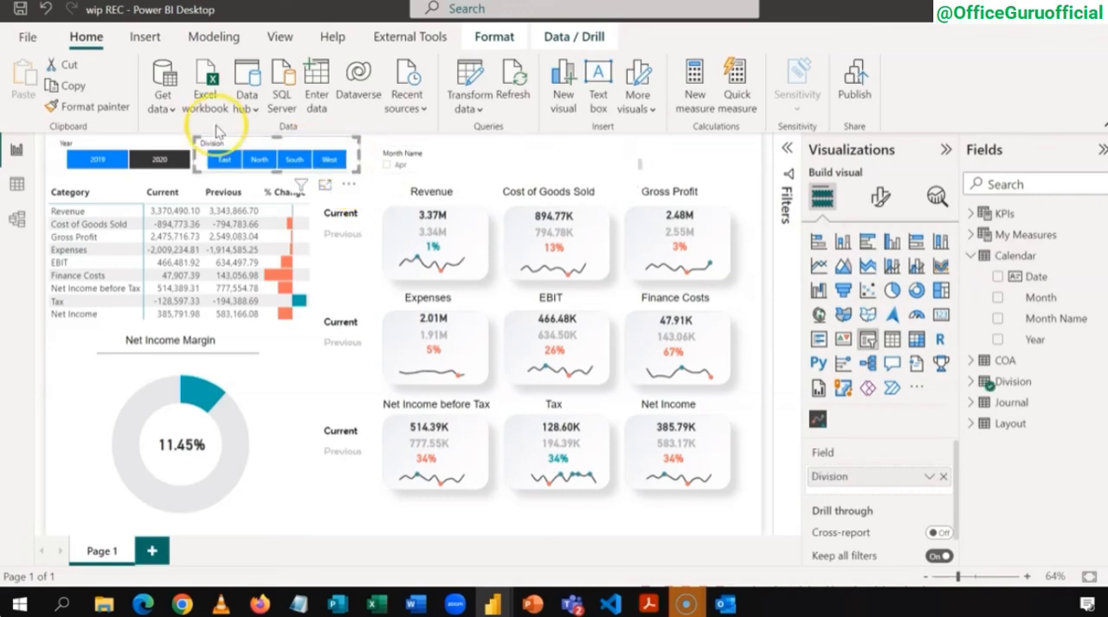
left_click(121, 106)
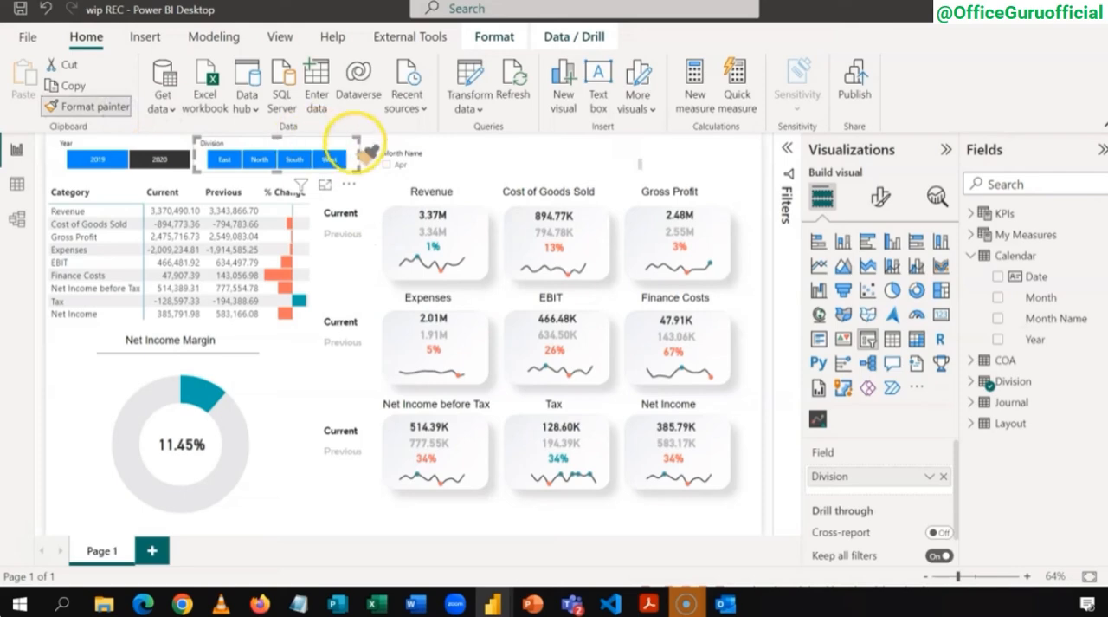
left_click(444, 152)
left_click(444, 152)
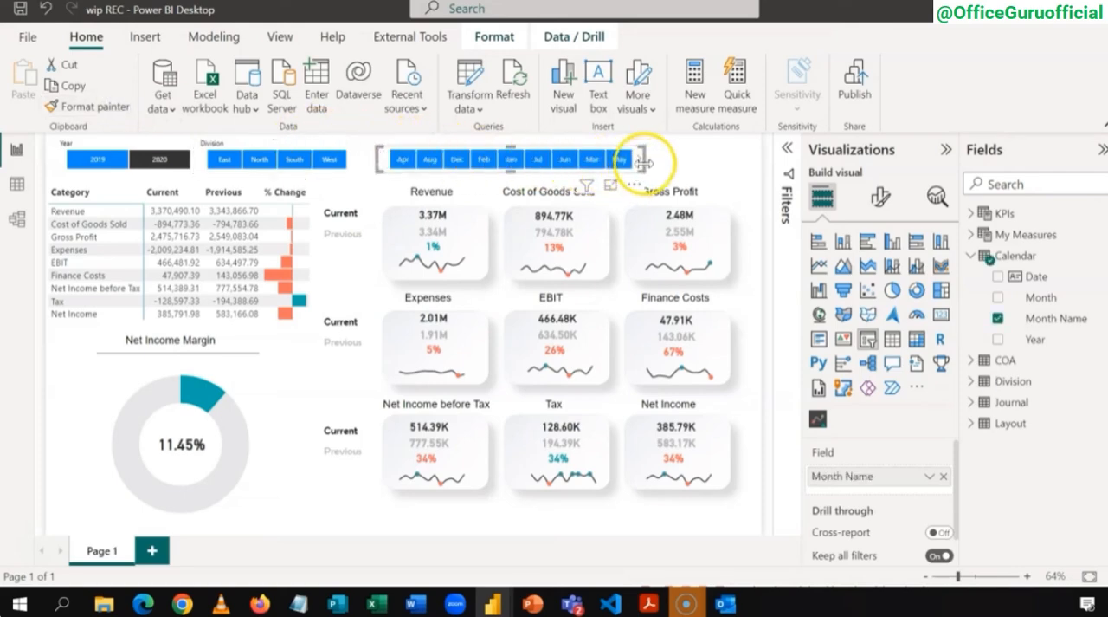
Step: Widen the Month Name slicer across the full width of the KPI tiles and align it with the other slicers
left_click(643, 162)
left_click_drag(643, 161, 752, 162)
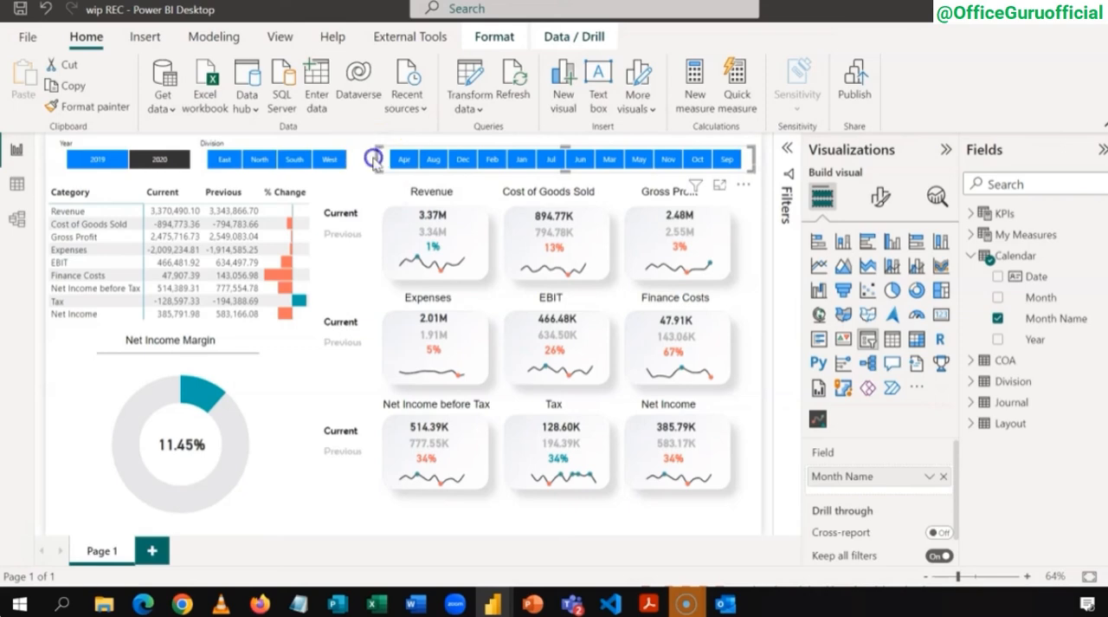
left_click_drag(375, 158, 374, 164)
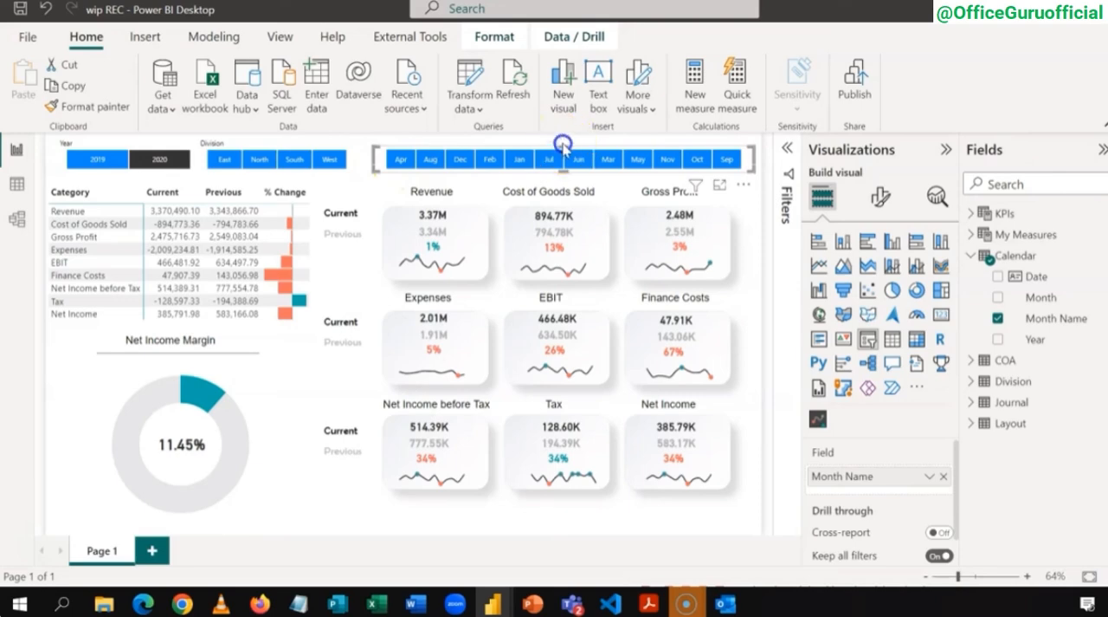
left_click(564, 143)
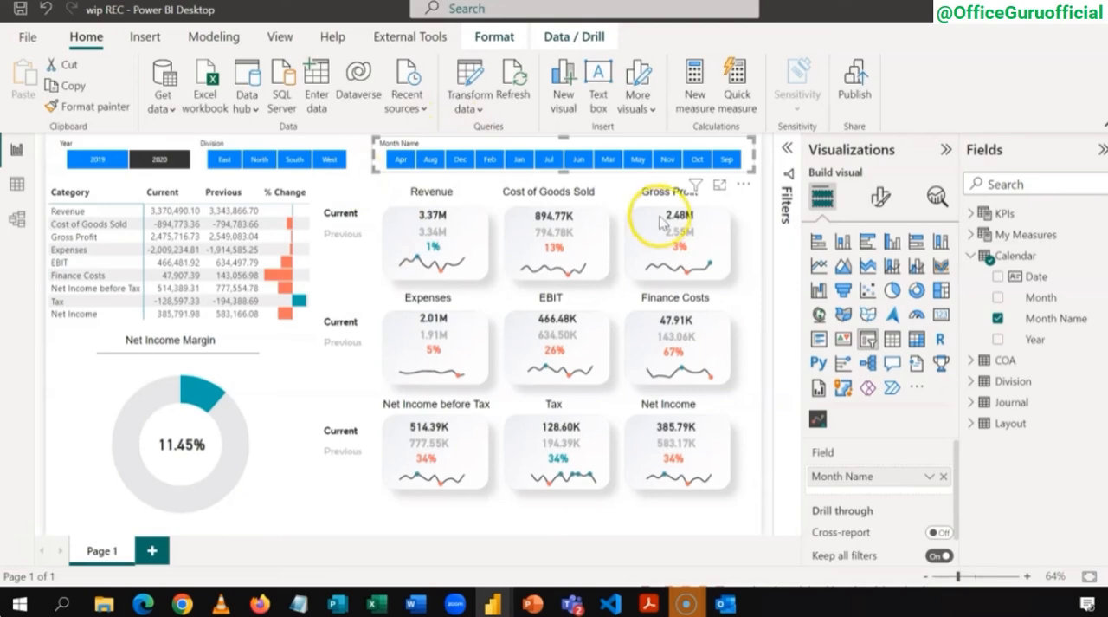
Step: Sort the Month Name column by the Month column and deselect the slicer
left_click(1037, 319)
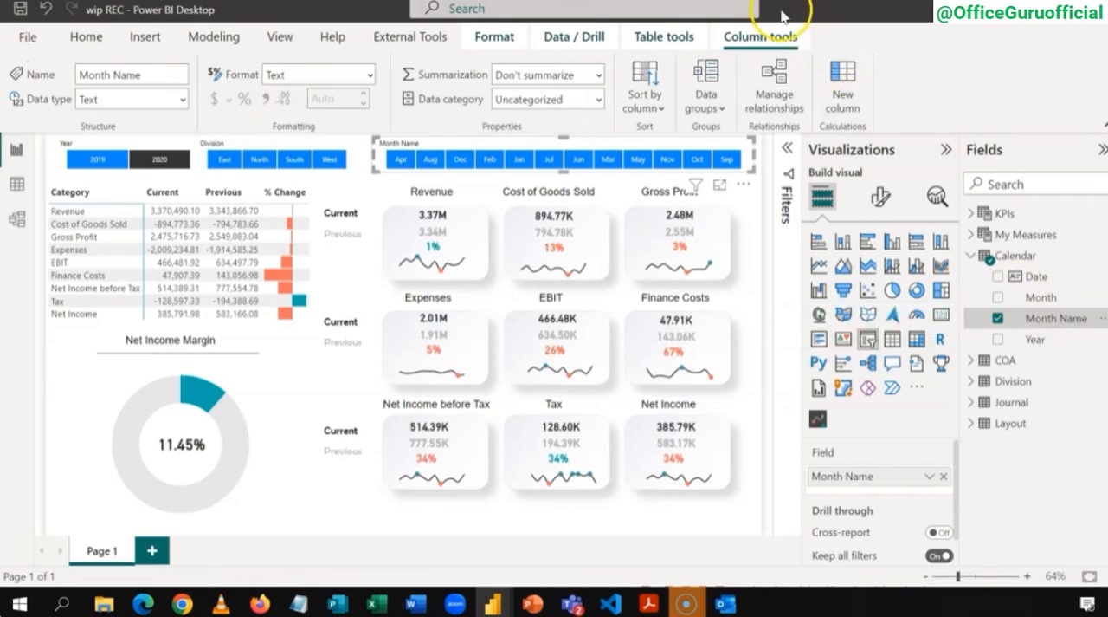
left_click(649, 98)
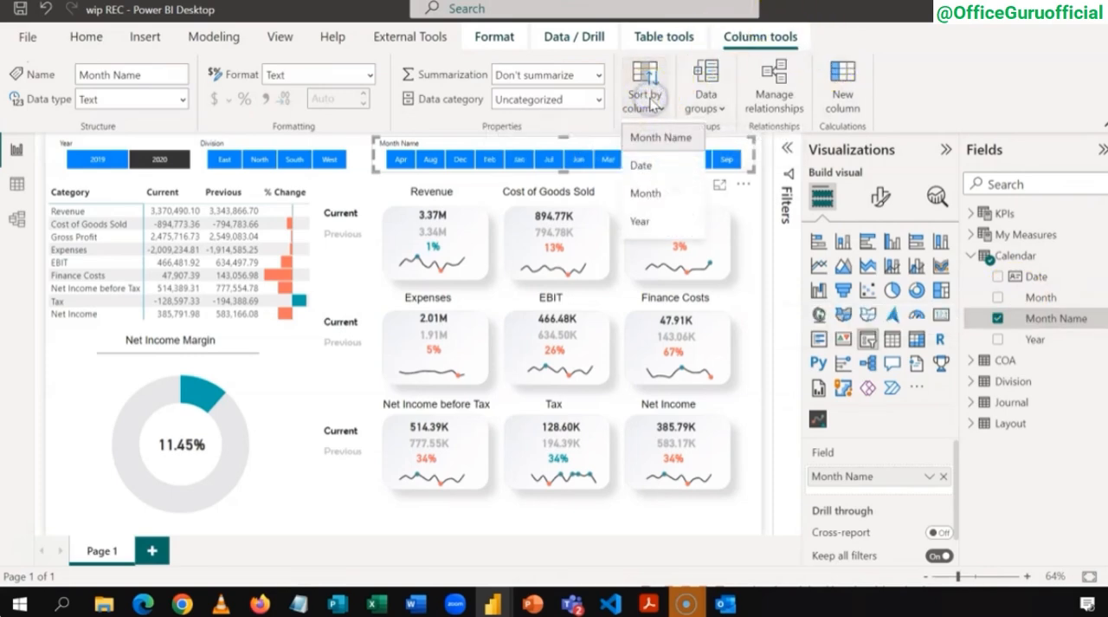
left_click(652, 196)
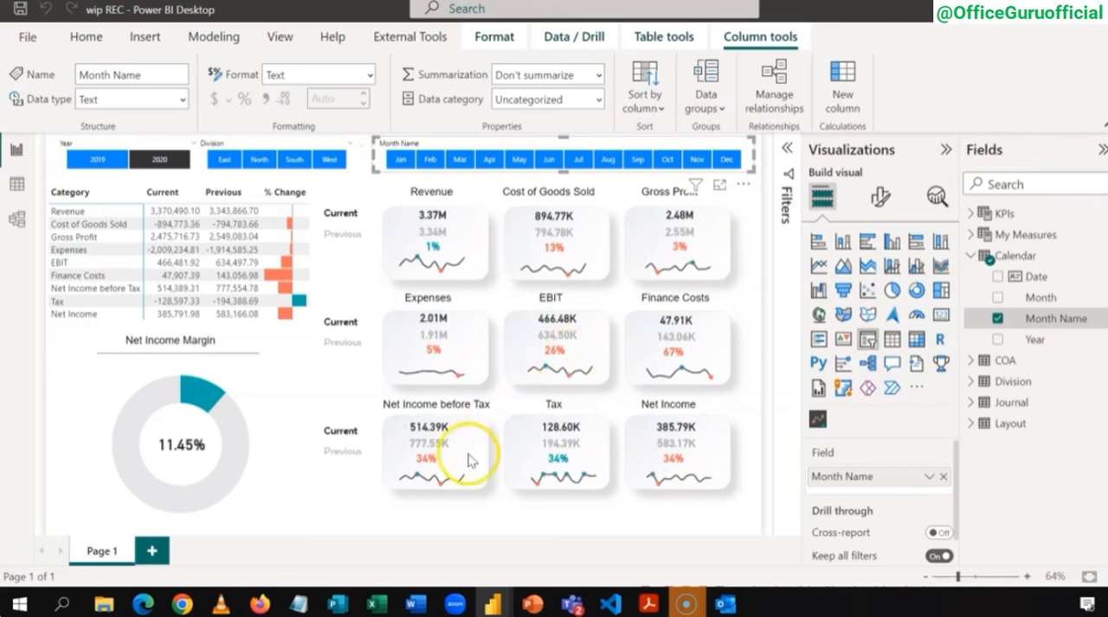
left_click(441, 518)
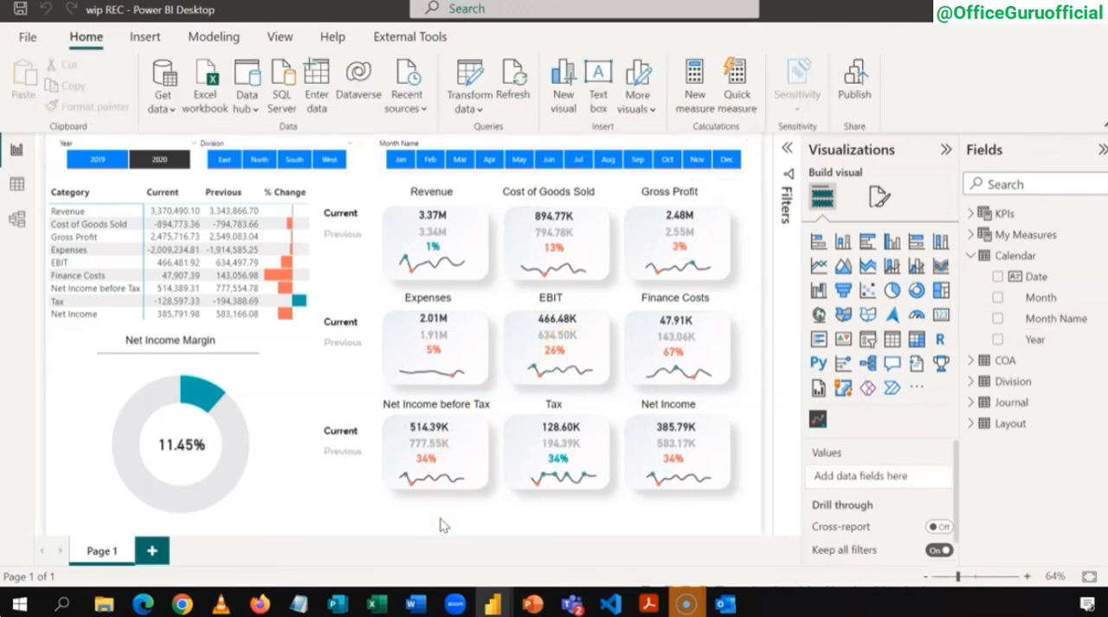
Step: Filter the dashboard to the North division and deselect the Division slicer
left_click(267, 160)
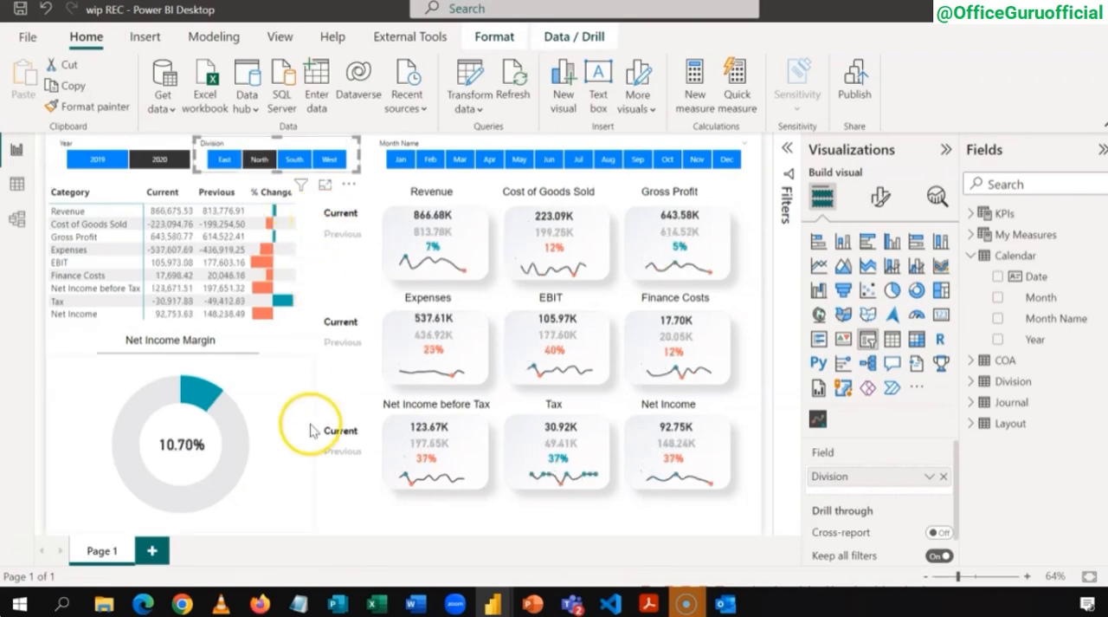
left_click(439, 521)
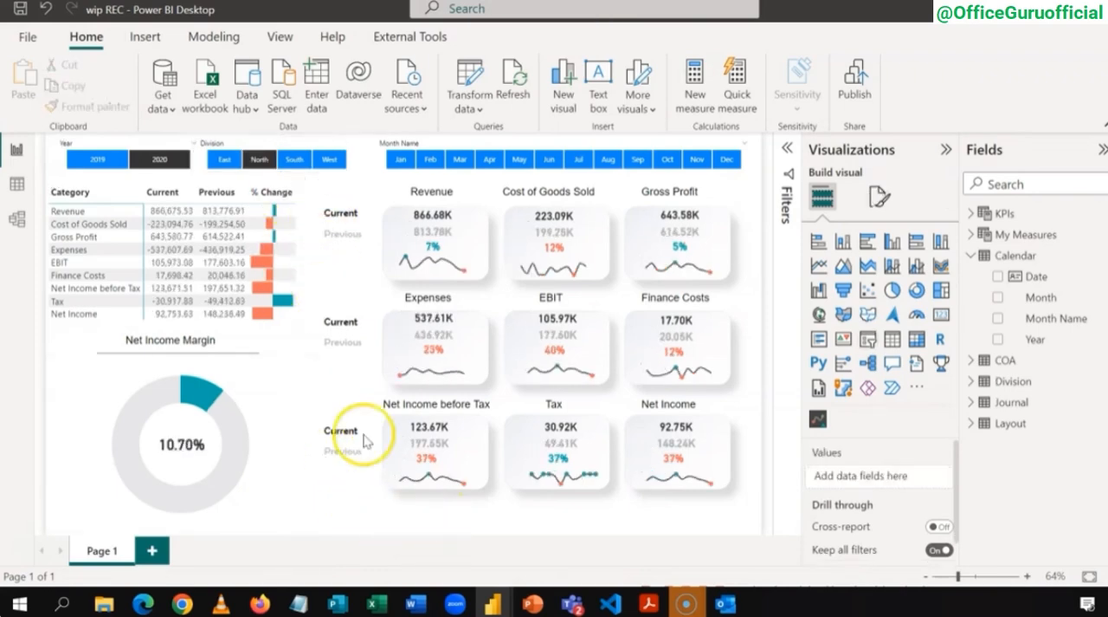